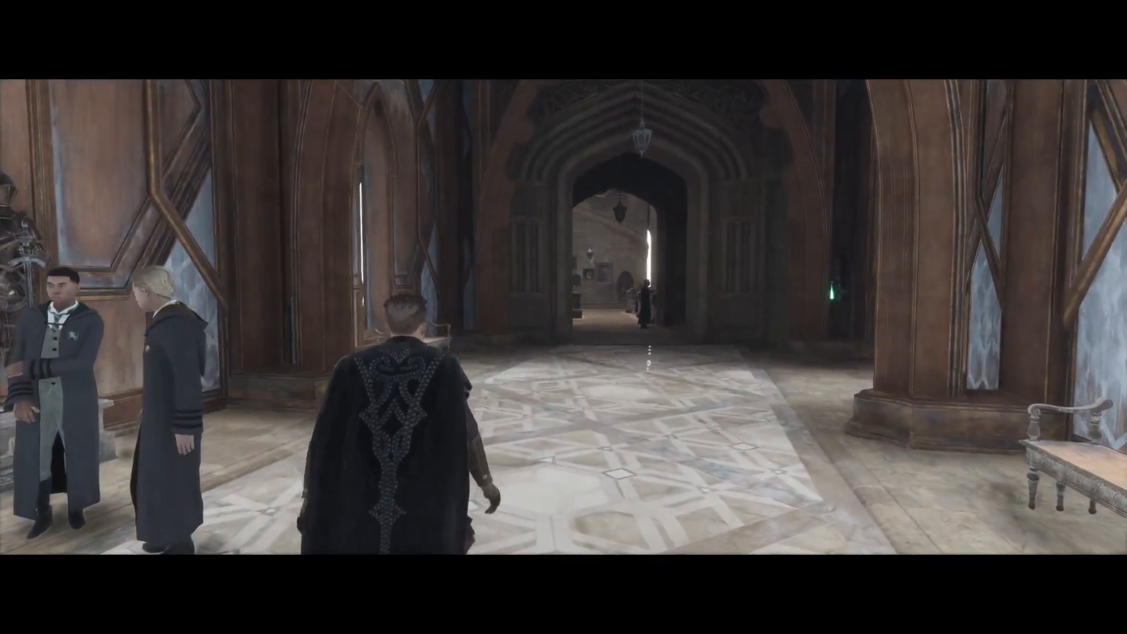
pyautogui.press('Escape')
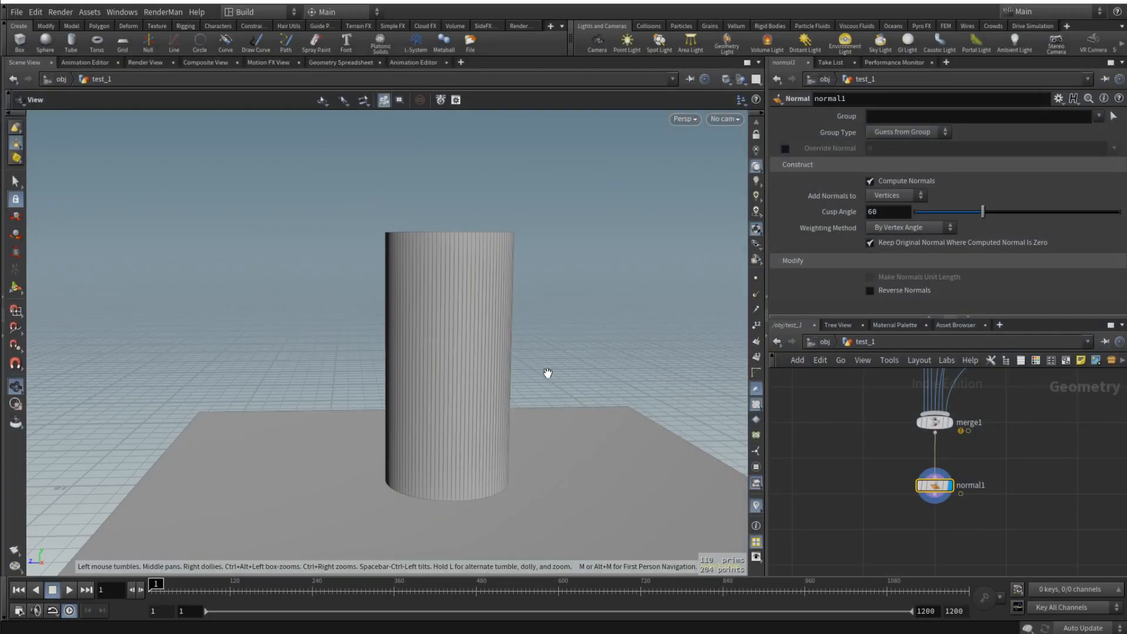
# - Examine the cylindrical tower standing on its ground plane from several angles and distances
pyautogui.moveTo(548, 374); pyautogui.dragTo(485, 359)
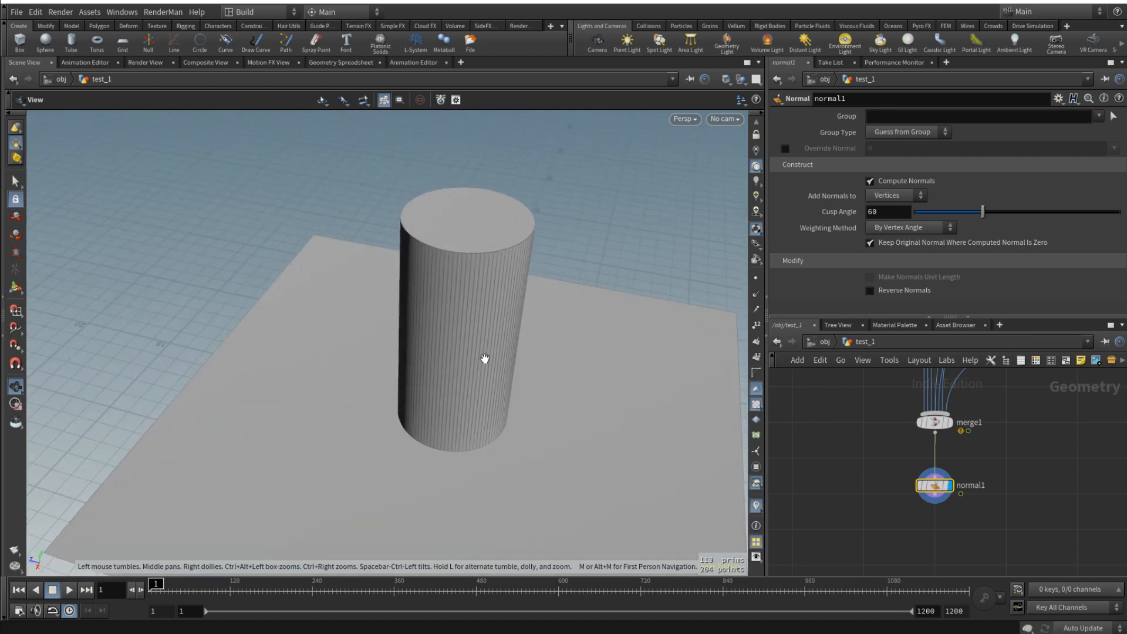
pyautogui.moveTo(418, 440); pyautogui.dragTo(430, 411)
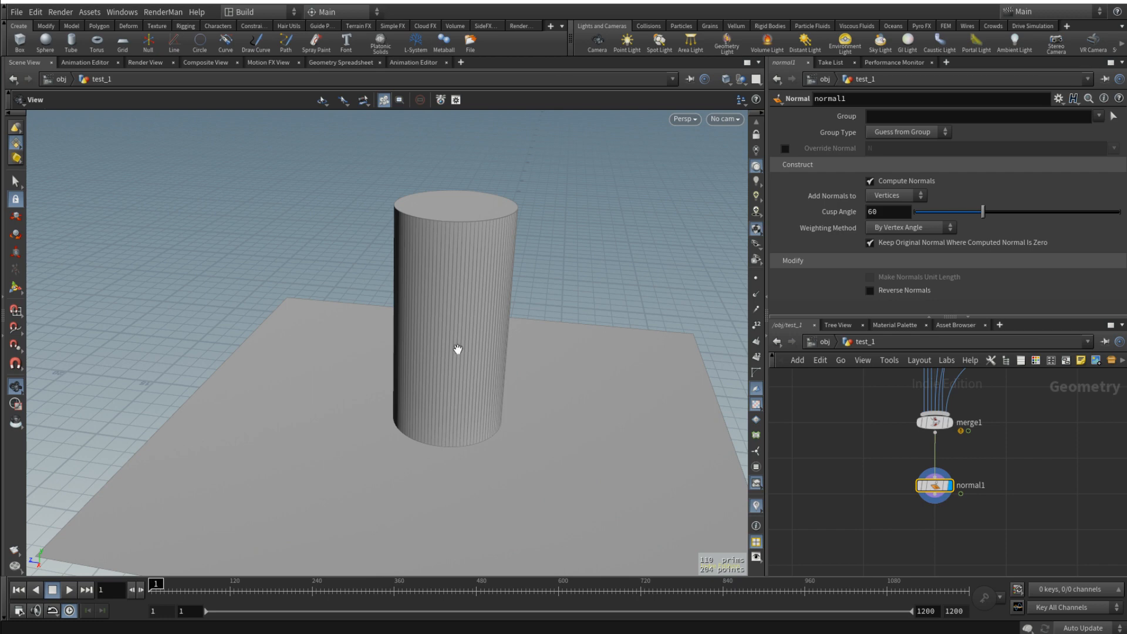
pyautogui.moveTo(458, 385); pyautogui.dragTo(511, 332)
pyautogui.scroll(5, 510, 332)
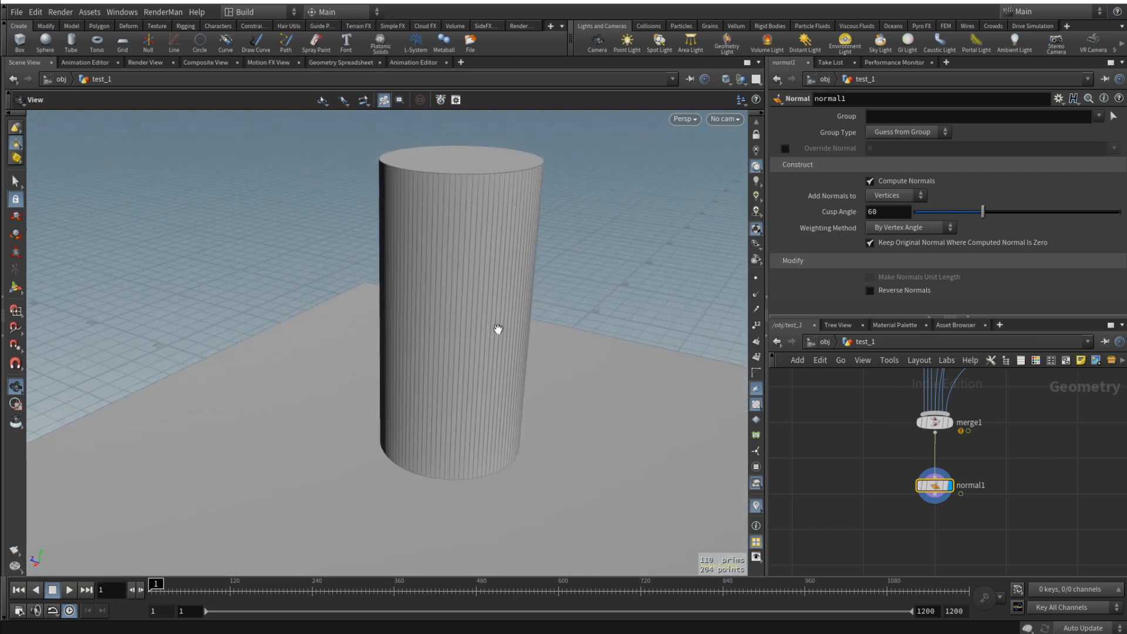
pyautogui.moveTo(496, 330); pyautogui.dragTo(477, 371, button='middle')
pyautogui.scroll(-1, 476, 371)
pyautogui.moveTo(476, 370); pyautogui.dragTo(417, 433)
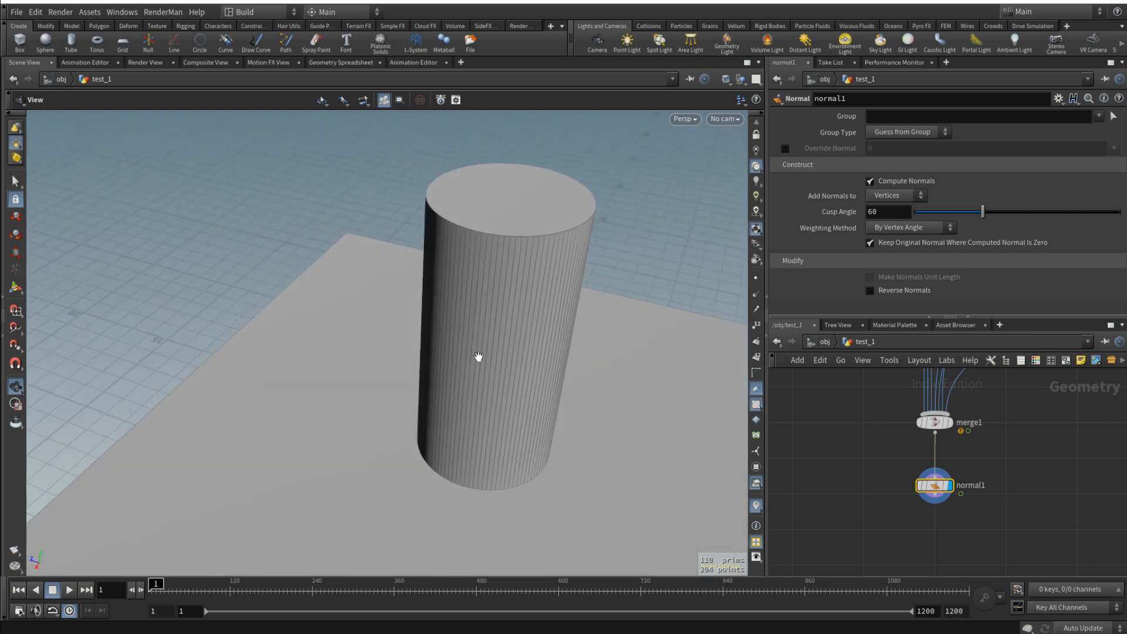
pyautogui.moveTo(543, 335); pyautogui.dragTo(374, 435)
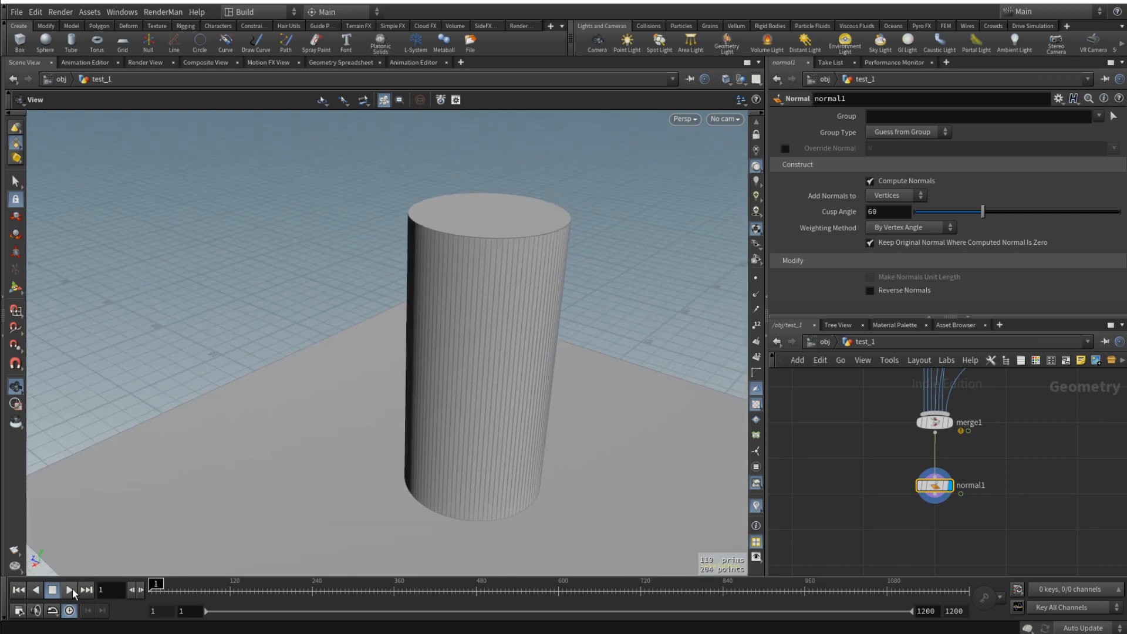
# - Play the animation from frame 1 to watch the spiral staircase grow, pausing at frame 109
pyautogui.click(69, 590)
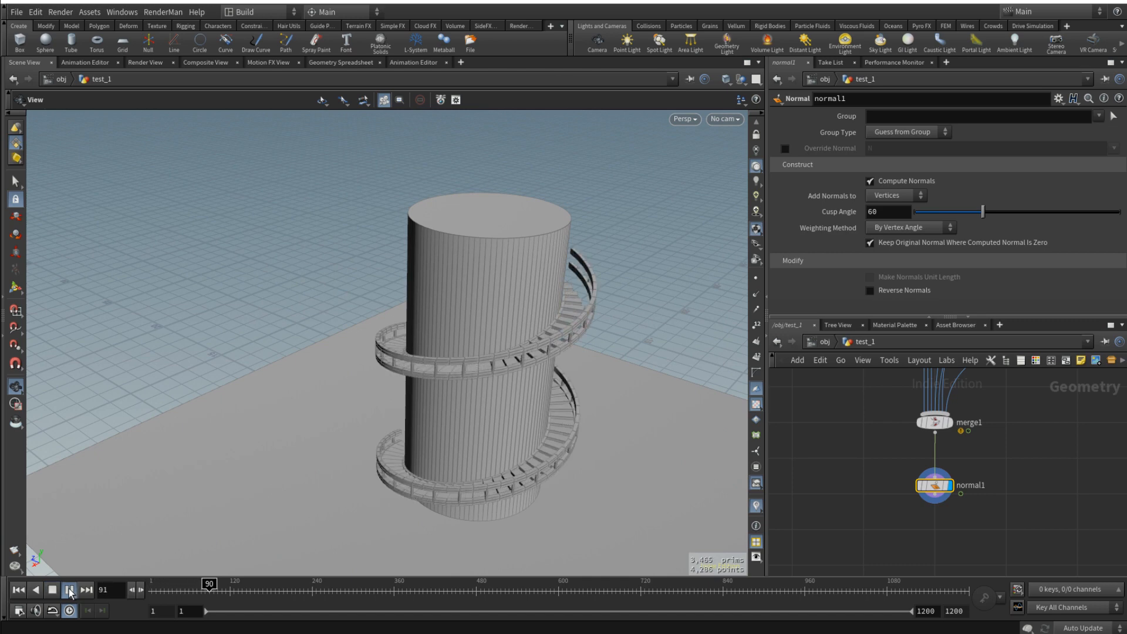
pyautogui.moveTo(468, 408); pyautogui.dragTo(580, 328)
pyautogui.scroll(6, 320, 258)
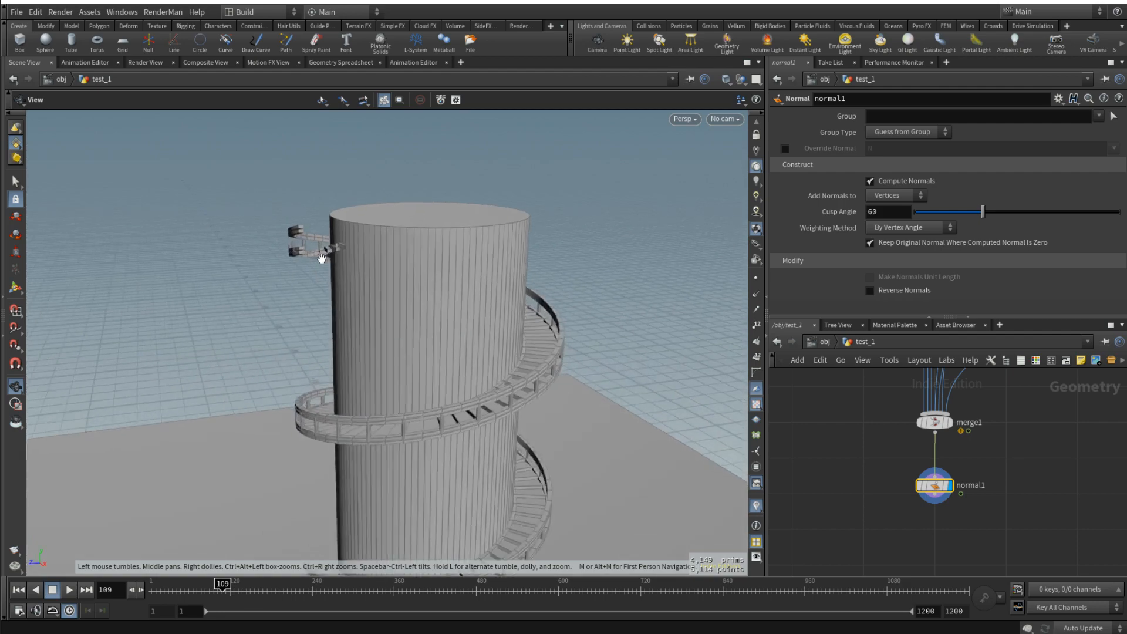
pyautogui.moveTo(323, 274); pyautogui.dragTo(540, 397)
# - Replay the staircase growth around the tower's upper part from a lower viewing angle, stopping at frame 113
pyautogui.moveTo(176, 591); pyautogui.dragTo(147, 592)
pyautogui.click(69, 590)
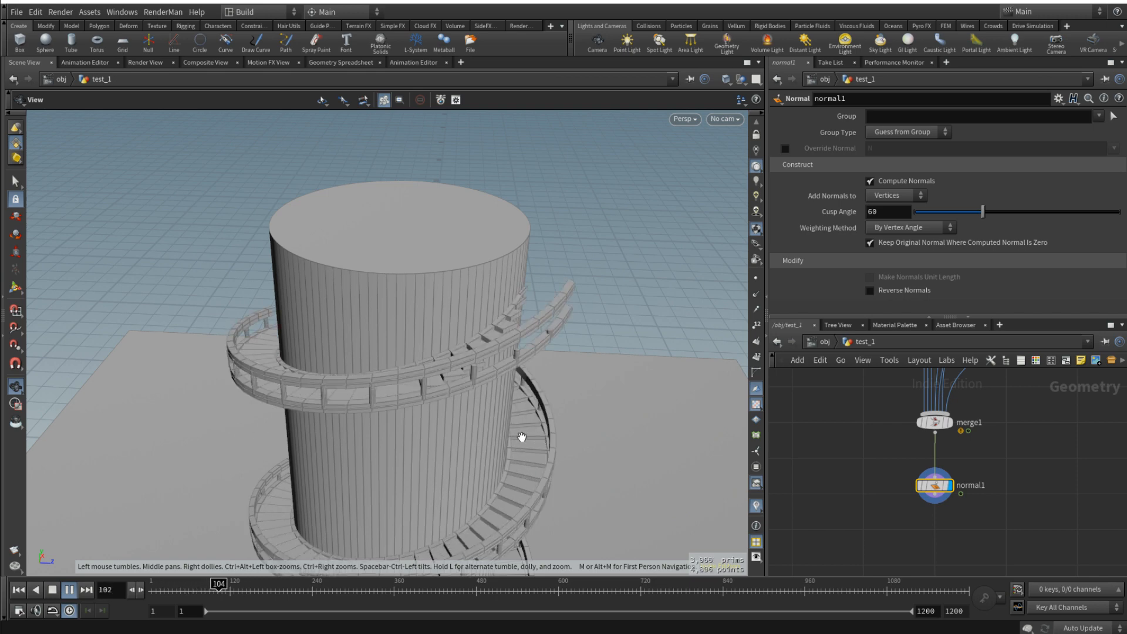
pyautogui.moveTo(466, 327); pyautogui.dragTo(415, 277)
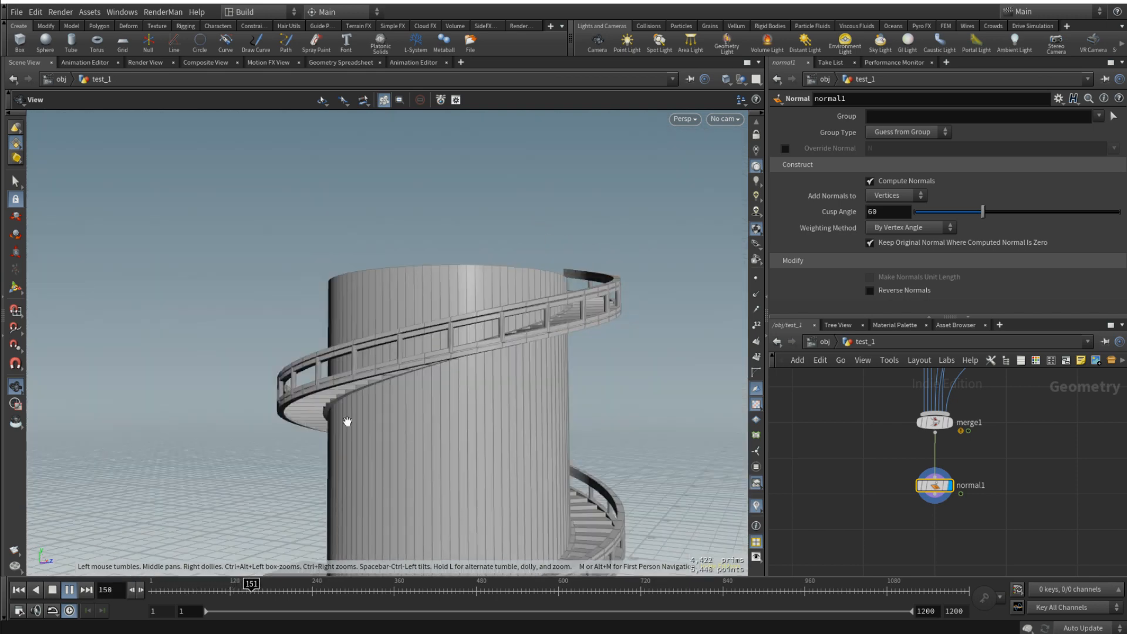
pyautogui.click(161, 590)
pyautogui.click(73, 593)
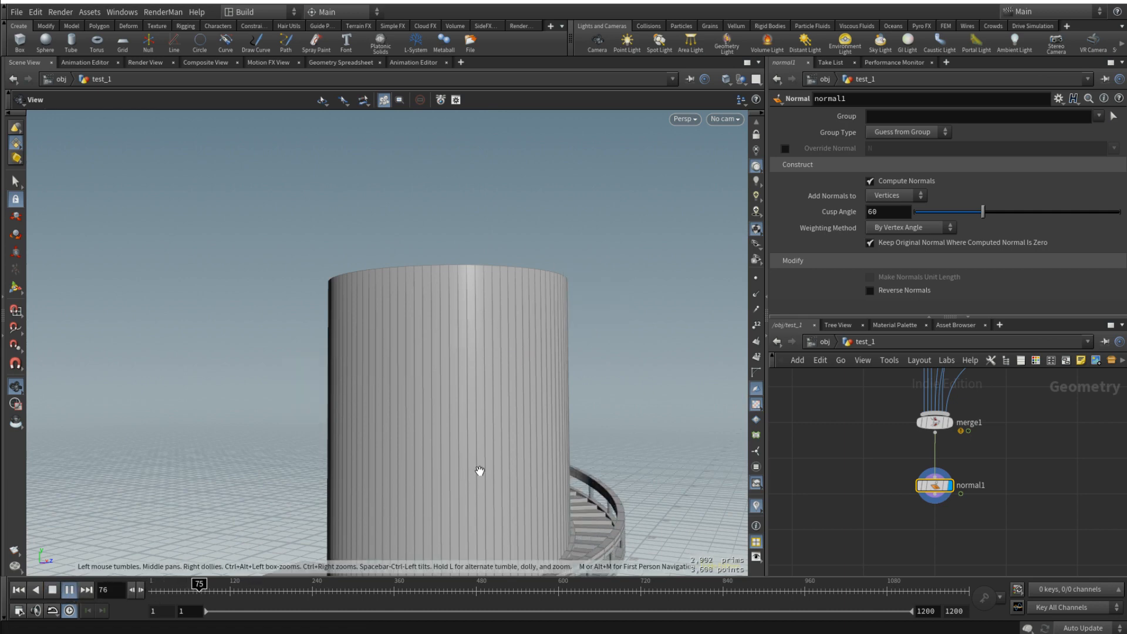
pyautogui.click(52, 595)
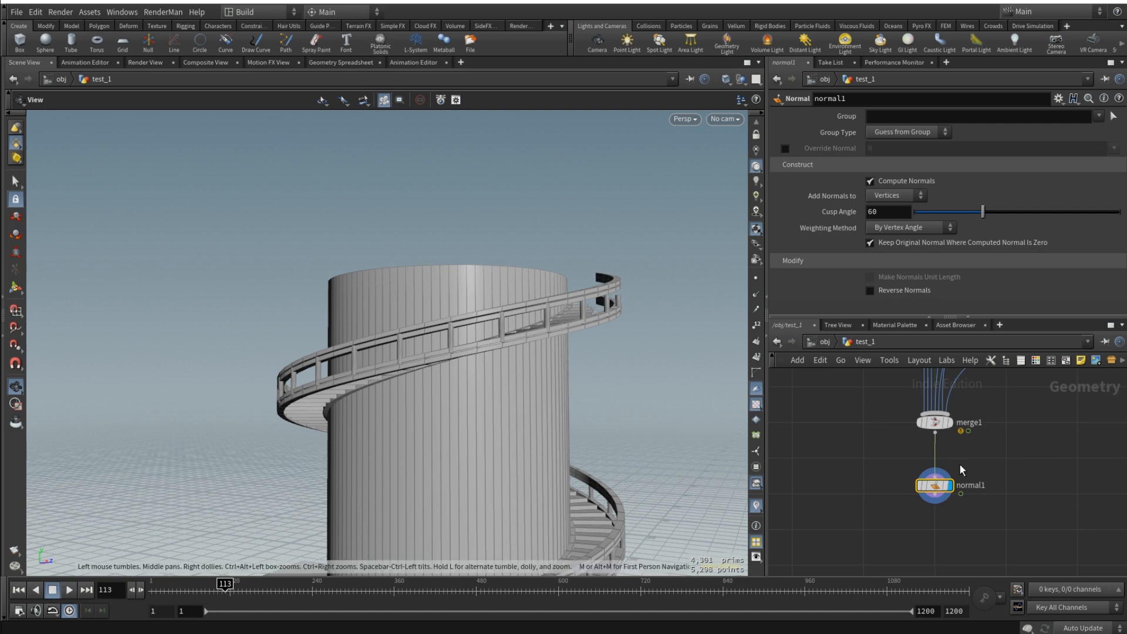
# - Select the tube1 node in the test_1 network to show the tower's parameters
pyautogui.scroll(-3, 857, 429)
pyautogui.moveTo(863, 446); pyautogui.dragTo(918, 513, button='middle')
pyautogui.moveTo(893, 444); pyautogui.dragTo(914, 486)
pyautogui.scroll(-3, 916, 488)
pyautogui.moveTo(910, 445); pyautogui.dragTo(939, 543, button='middle')
pyautogui.scroll(3, 951, 411)
pyautogui.click(966, 434)
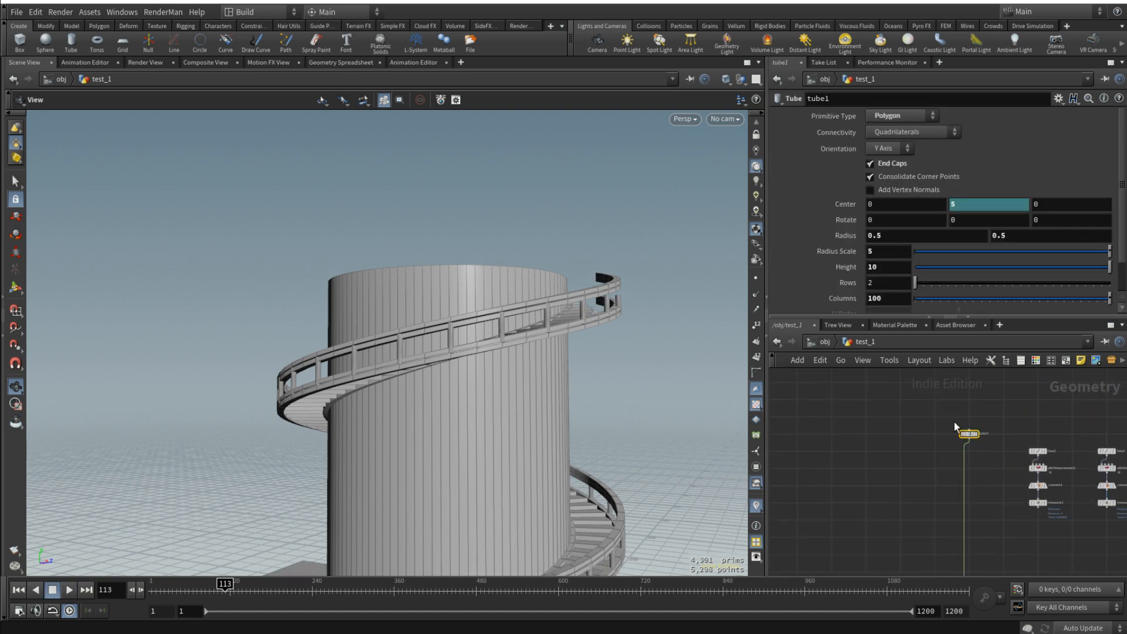
# - Set tube1's height to 20 and play the animation up to frame 228 to extend the staircase up the taller tower
pyautogui.moveTo(543, 317); pyautogui.dragTo(541, 392)
pyautogui.moveTo(579, 443); pyautogui.dragTo(637, 329, button='middle')
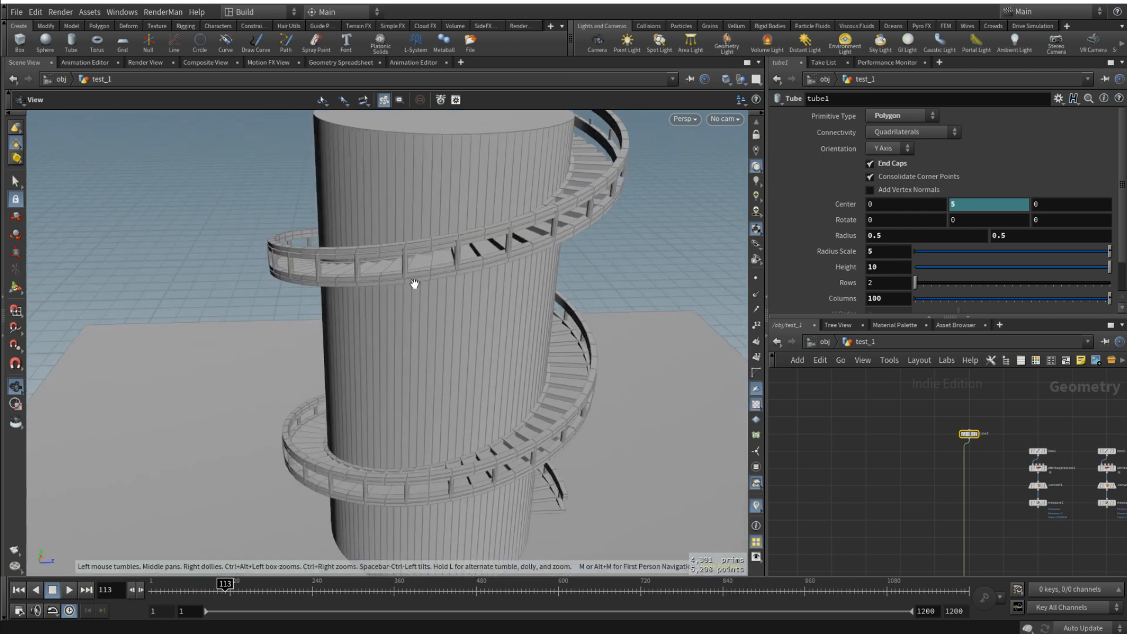
pyautogui.moveTo(415, 284); pyautogui.dragTo(417, 268)
pyautogui.scroll(-10, 490, 241)
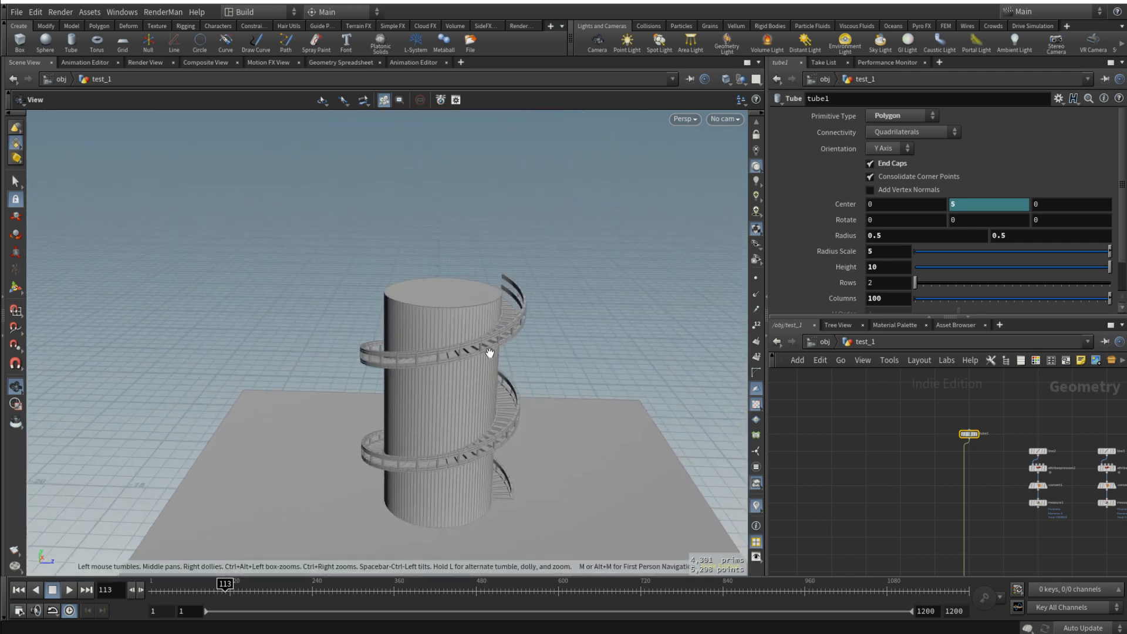
pyautogui.write('20')
pyautogui.press('Return')
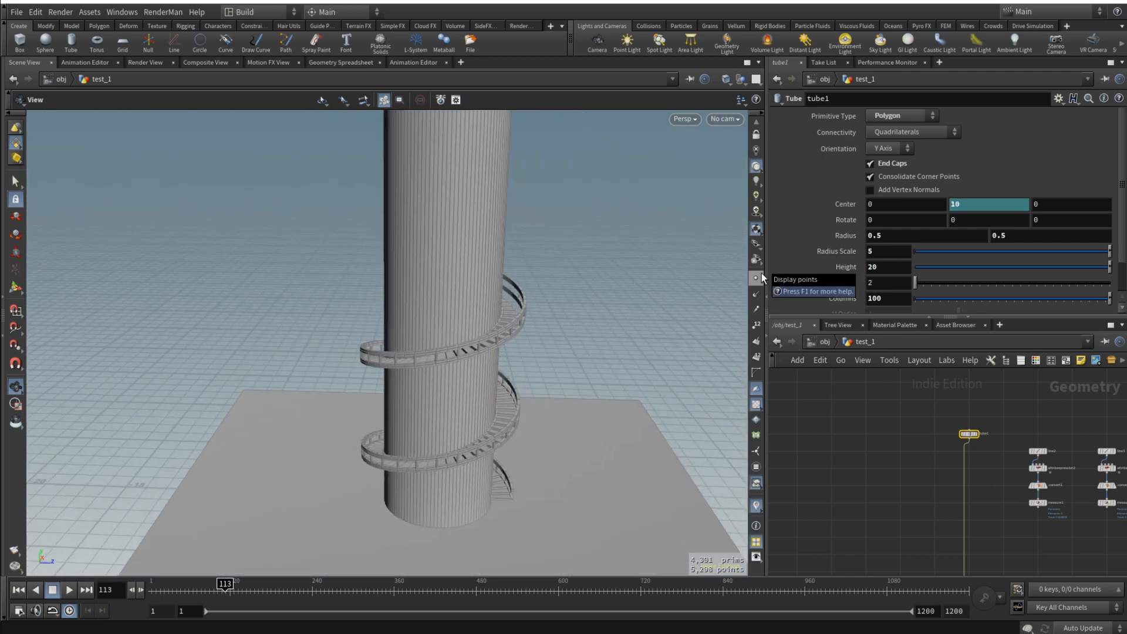
pyautogui.press('f')
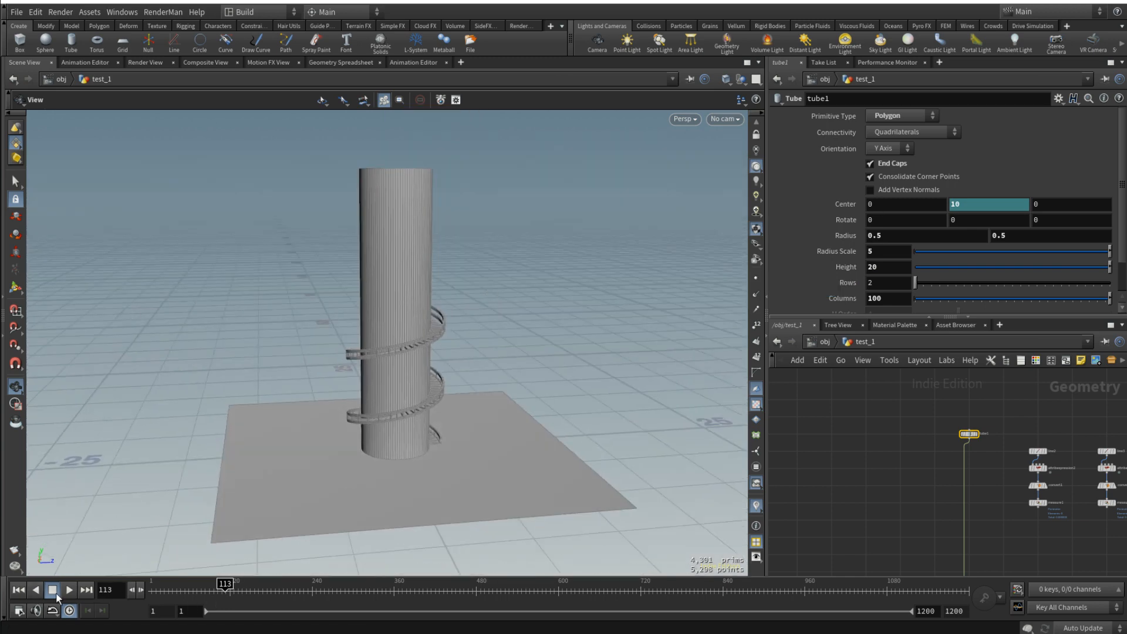
pyautogui.click(53, 589)
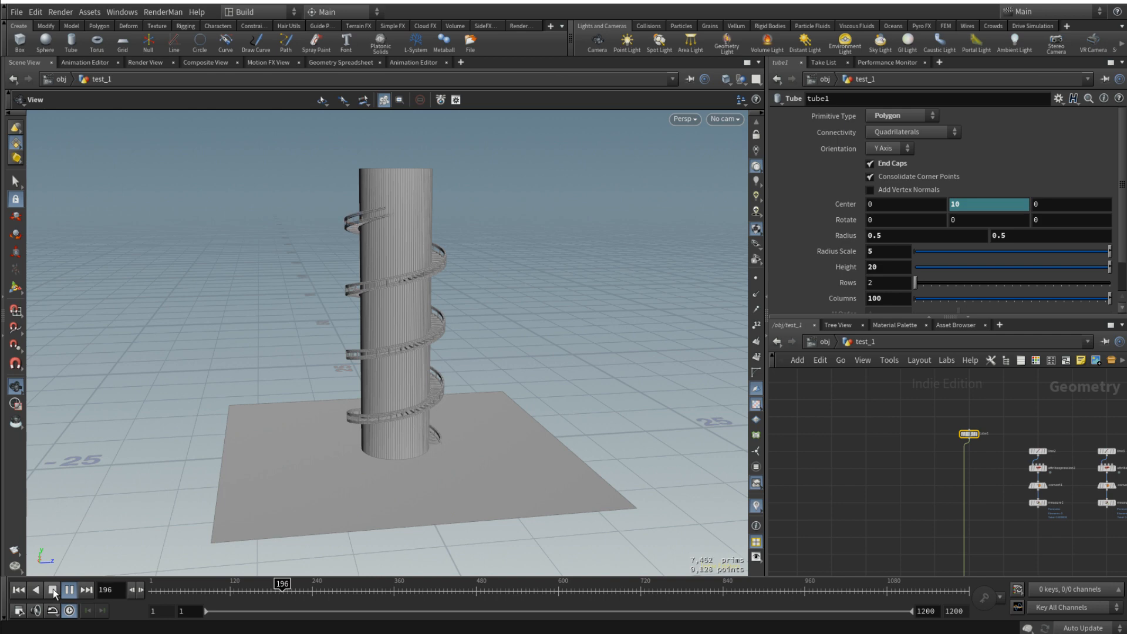
pyautogui.click(53, 589)
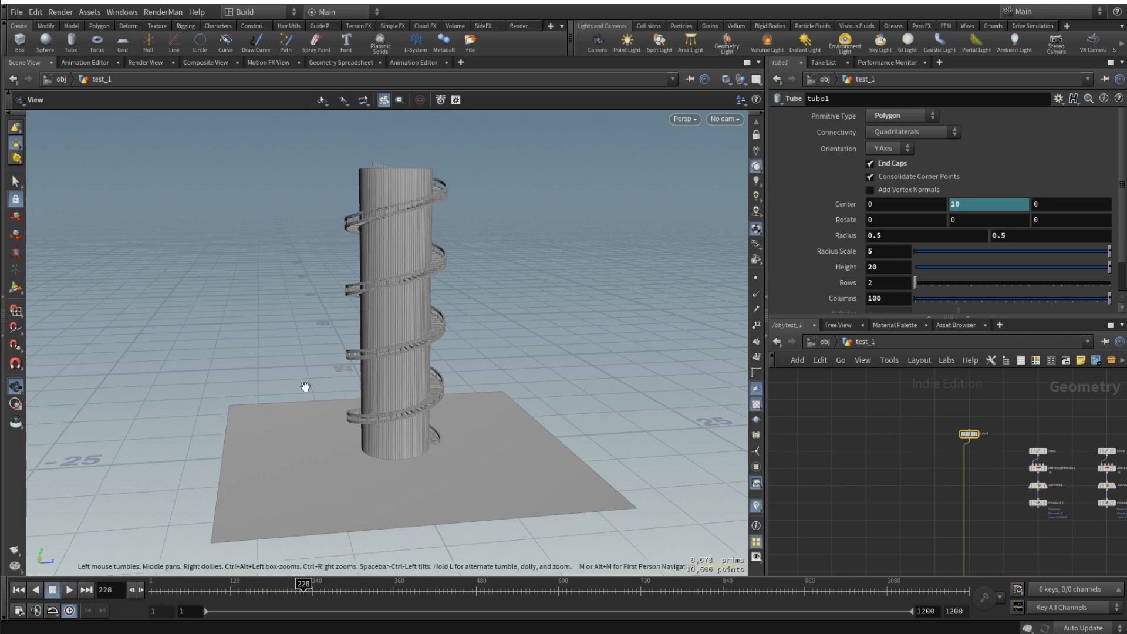
# - Set tube1's height back to 10
pyautogui.moveTo(305, 387); pyautogui.dragTo(310, 438)
pyautogui.press('BackSpace')
pyautogui.press('BackSpace')
pyautogui.write('10')
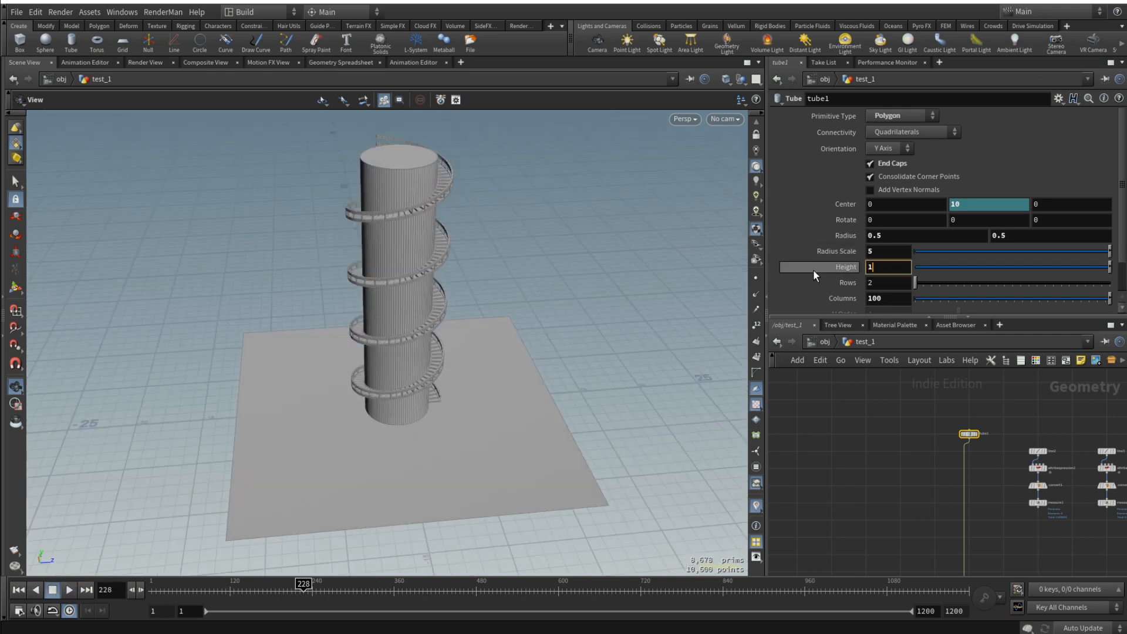
pyautogui.press('Return')
# - Set tube1's radius scale to 10 to widen the tower
pyautogui.hotkey('shift', 'Tab')
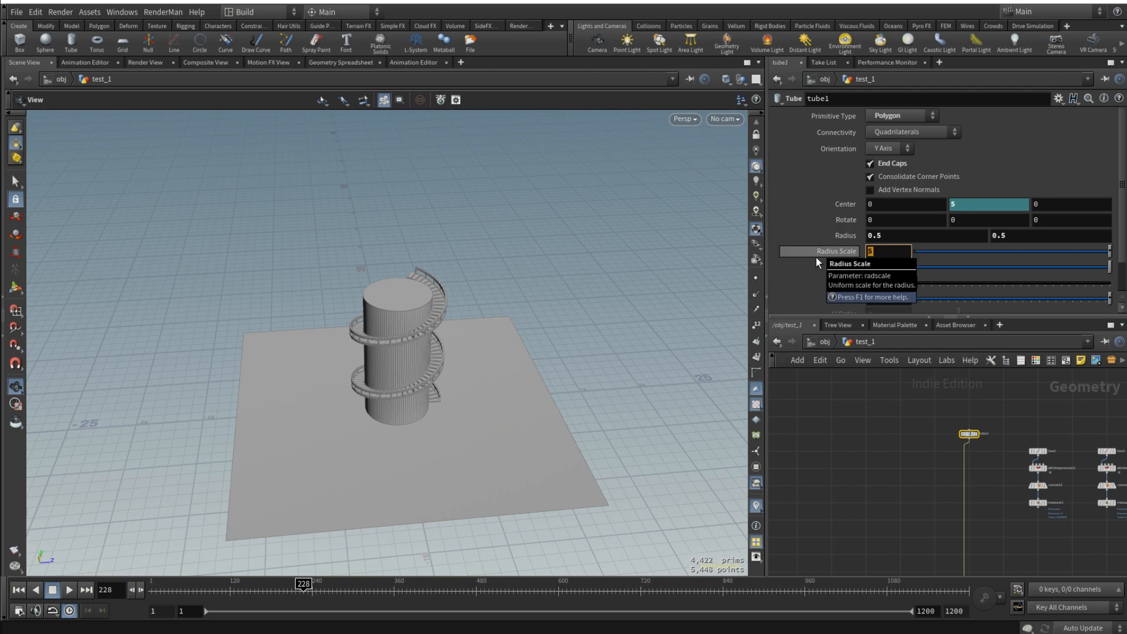
pyautogui.write('10')
pyautogui.press('Return')
# - Examine how the staircase and its railing wrap around the widened tower, up close and from afar
pyautogui.moveTo(617, 289); pyautogui.dragTo(420, 326)
pyautogui.scroll(-10, 421, 326)
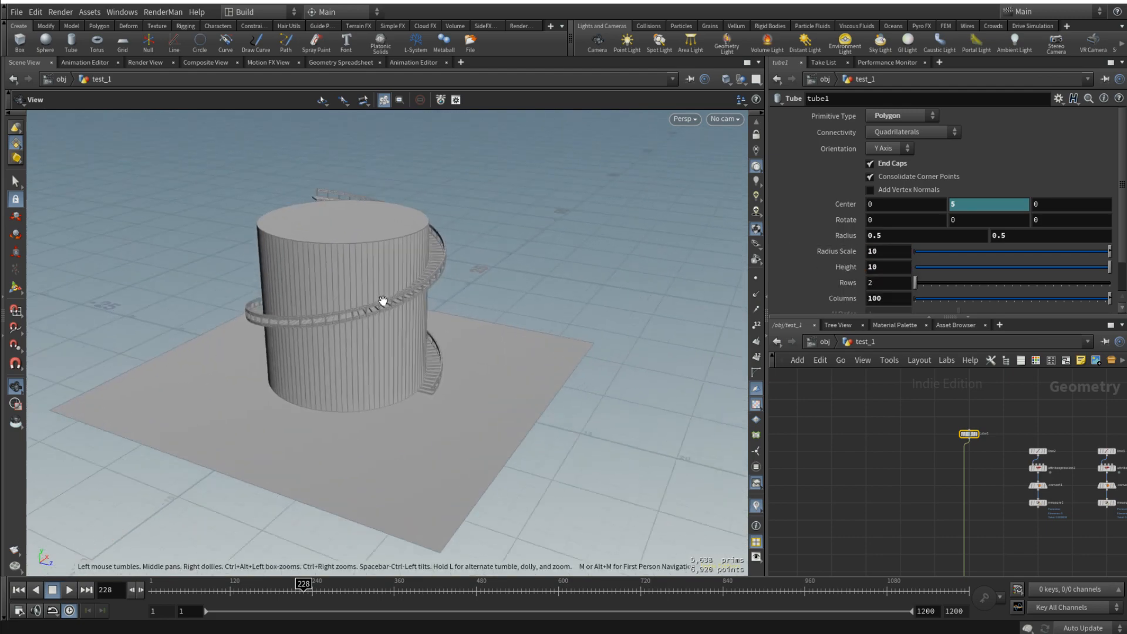
pyautogui.moveTo(354, 264); pyautogui.dragTo(258, 288)
pyautogui.scroll(10, 463, 388)
pyautogui.scroll(-10, 479, 381)
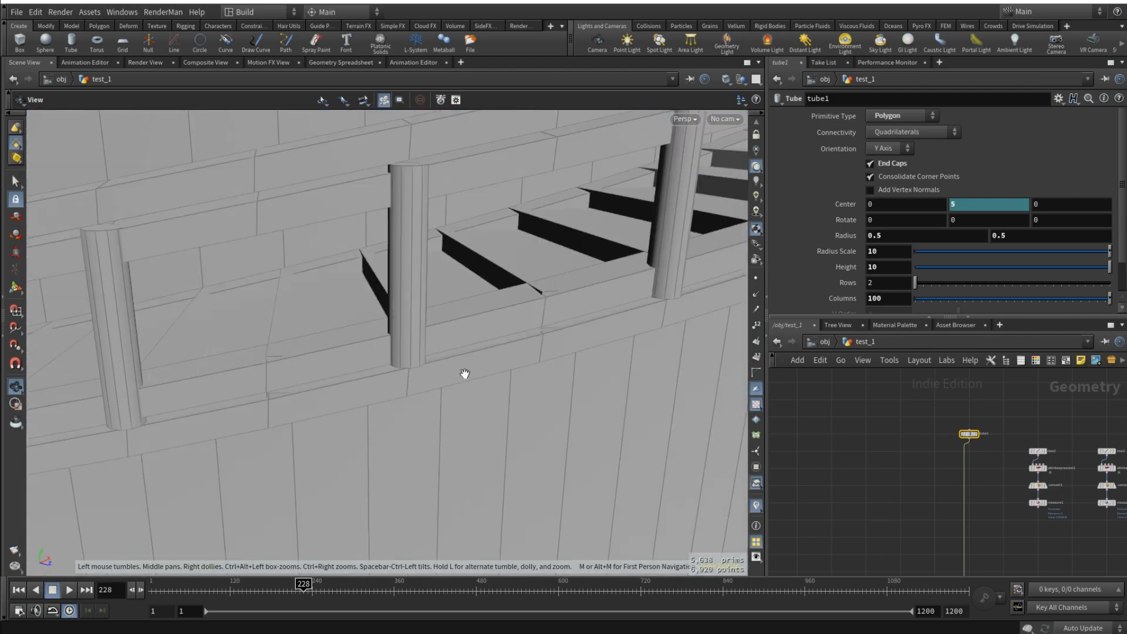
pyautogui.scroll(-5, 477, 373)
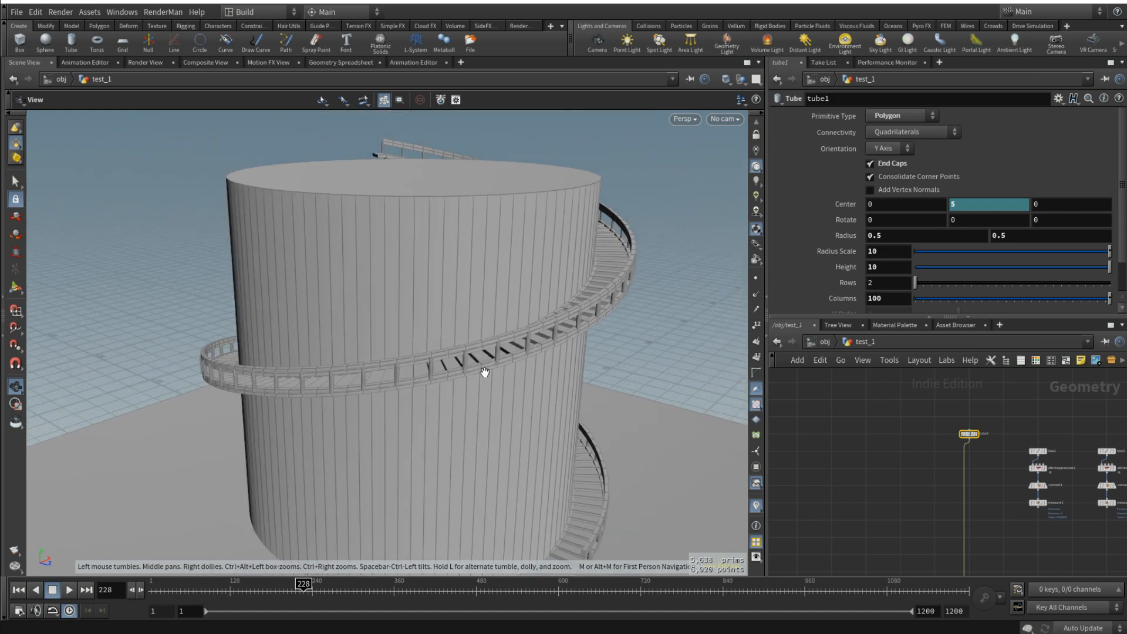
pyautogui.moveTo(485, 373); pyautogui.dragTo(627, 373)
pyautogui.scroll(-8, 446, 355)
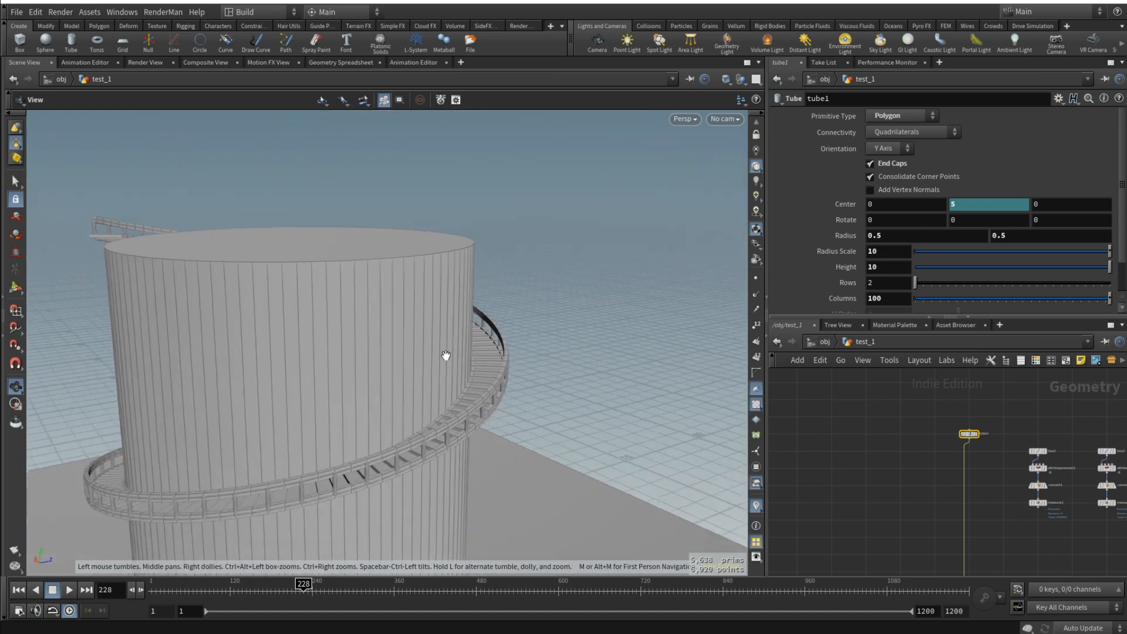
# - Replay the staircase growth on the widened tower from frame 1, pausing at frame 129
pyautogui.click(70, 589)
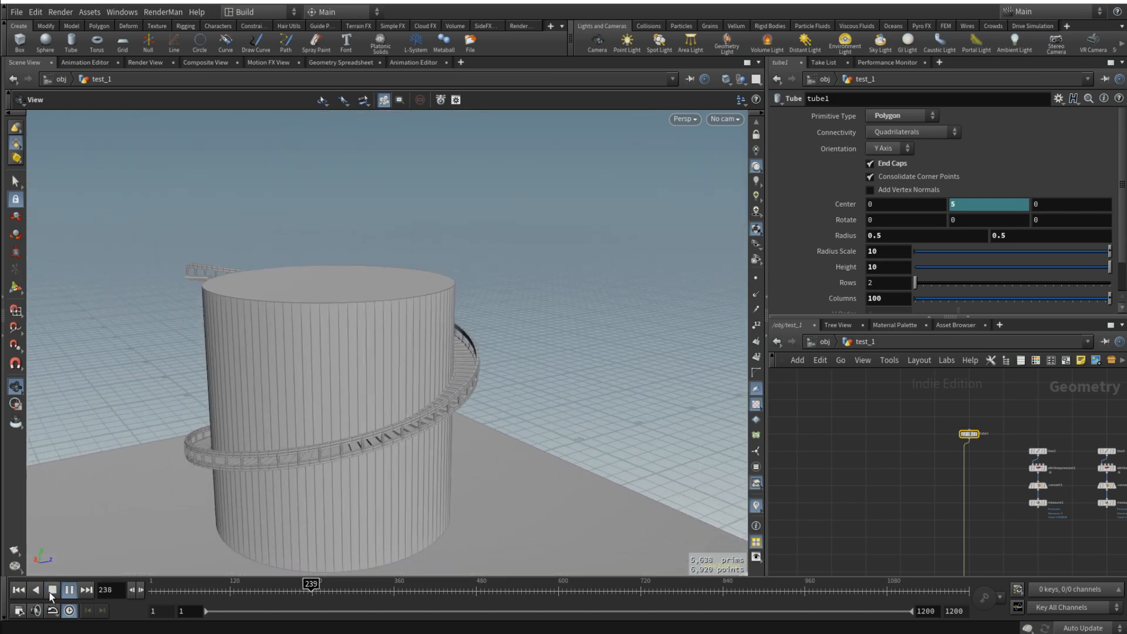
pyautogui.click(52, 590)
pyautogui.click(178, 586)
pyautogui.moveTo(474, 448); pyautogui.dragTo(365, 452)
pyautogui.click(18, 590)
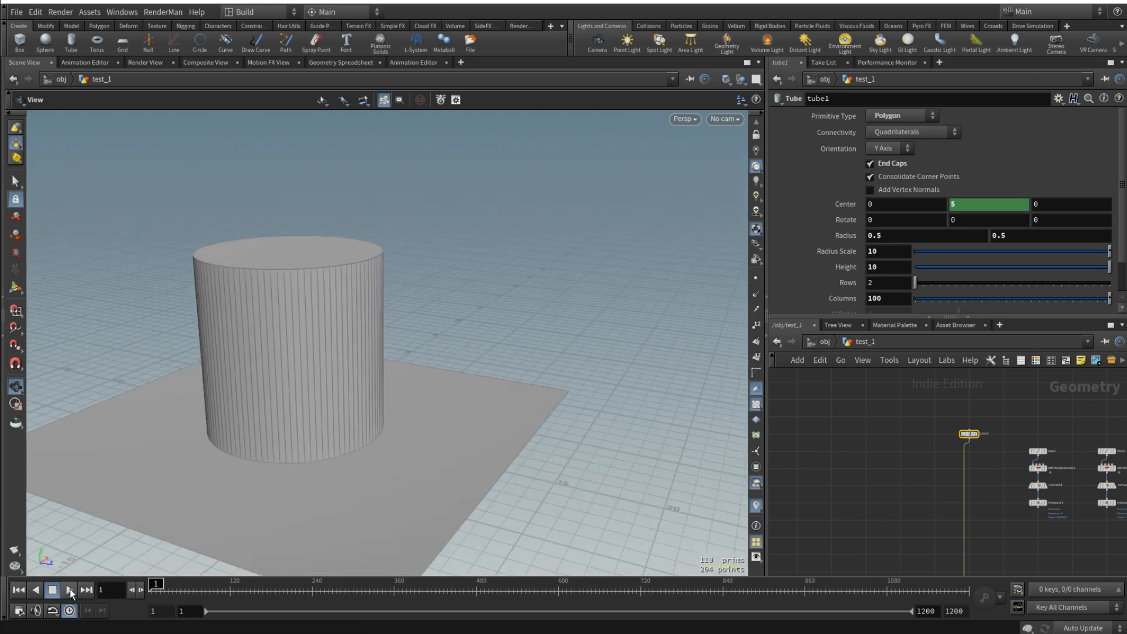
pyautogui.click(69, 590)
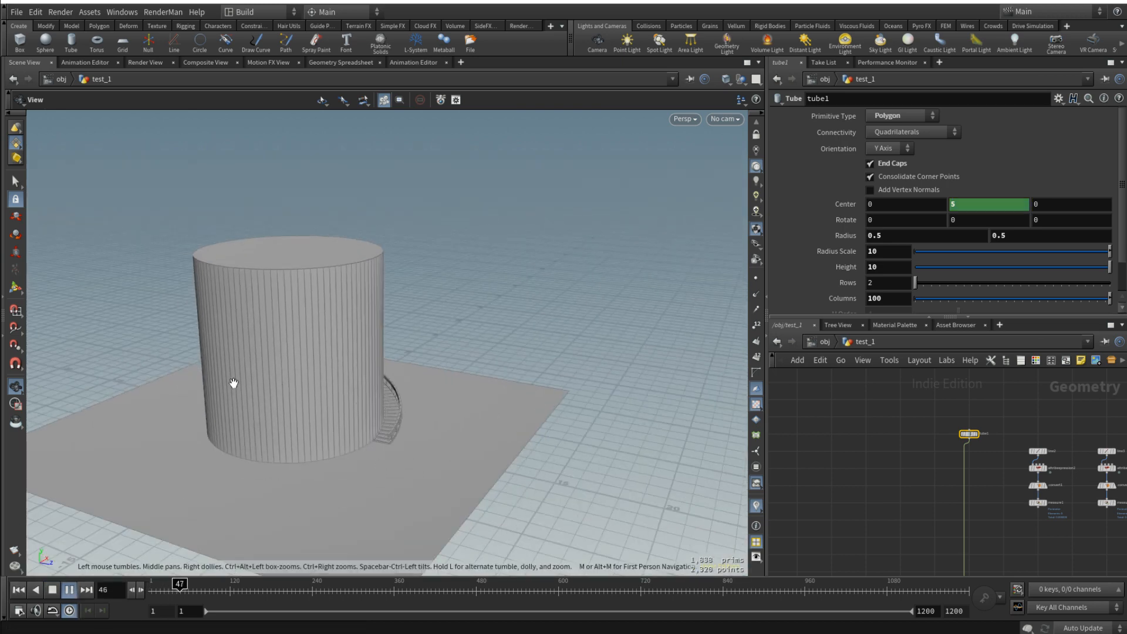
pyautogui.moveTo(232, 385); pyautogui.dragTo(405, 394)
pyautogui.moveTo(220, 411); pyautogui.dragTo(181, 323)
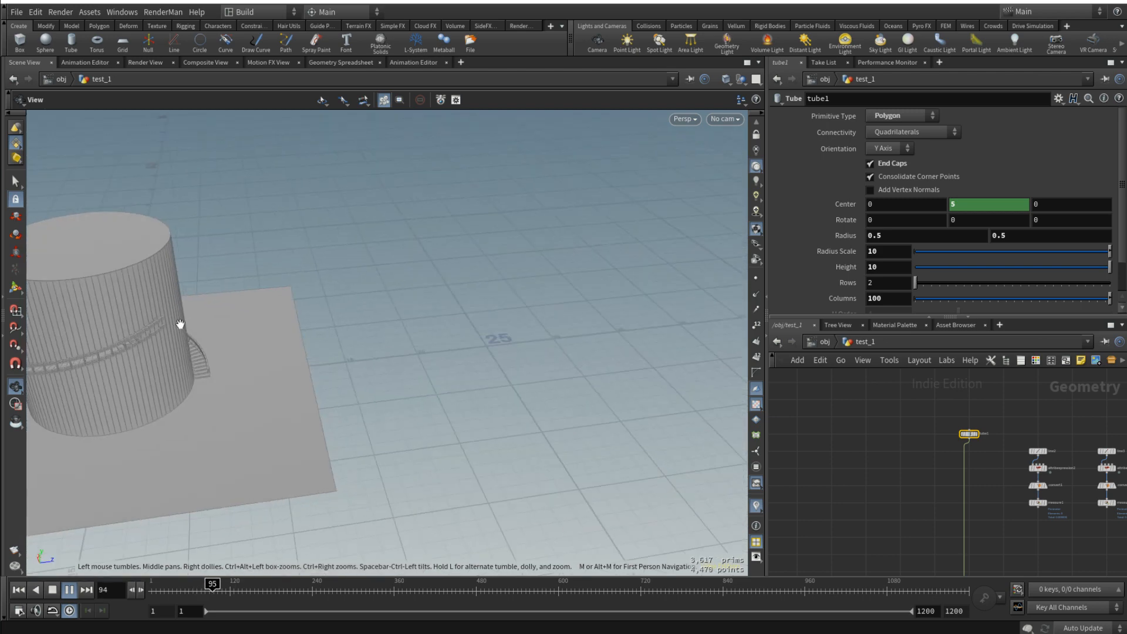
pyautogui.moveTo(181, 322); pyautogui.dragTo(275, 330, button='middle')
pyautogui.scroll(3, 274, 329)
pyautogui.click(69, 589)
pyautogui.press('f')
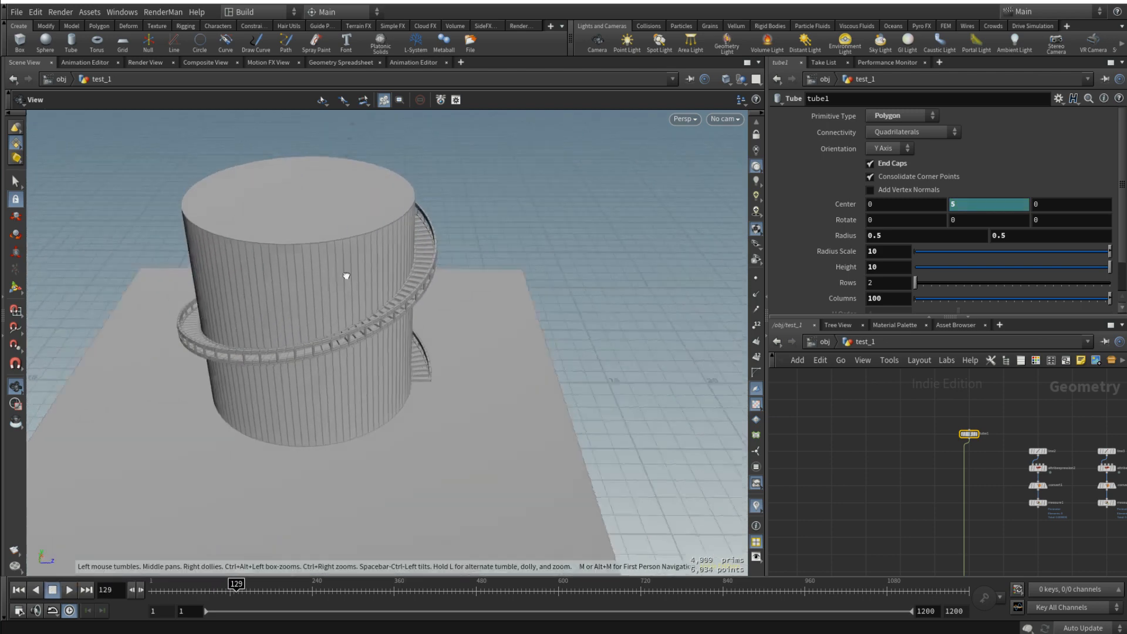
# - View the complete node network of test_1 and the staircase around the widened tower
pyautogui.moveTo(378, 269); pyautogui.dragTo(433, 279)
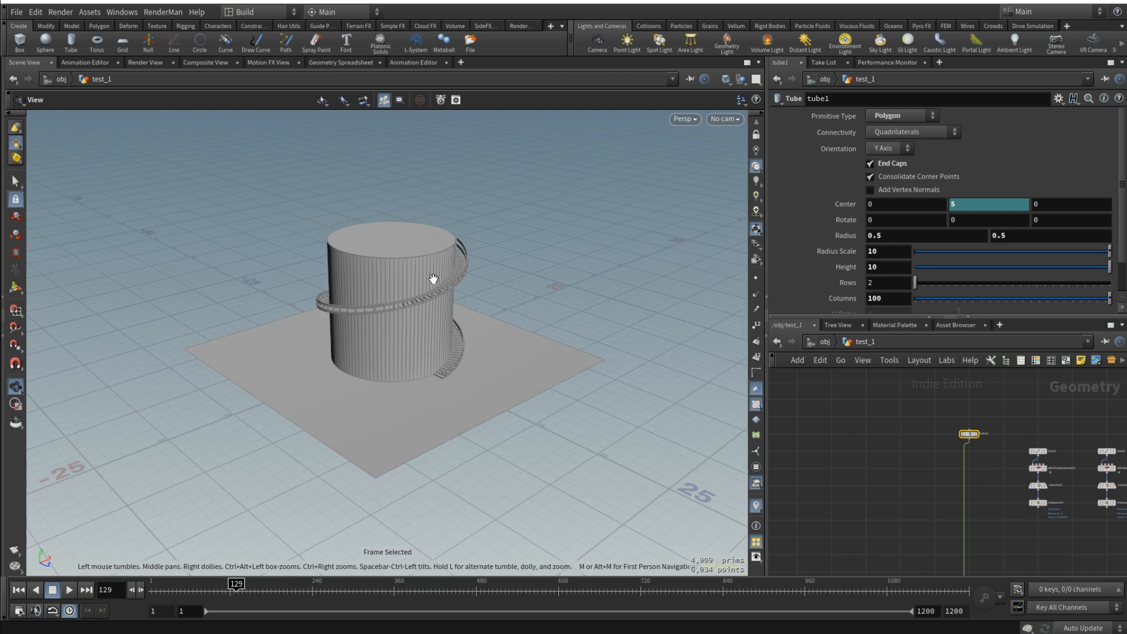
pyautogui.scroll(-5, 874, 457)
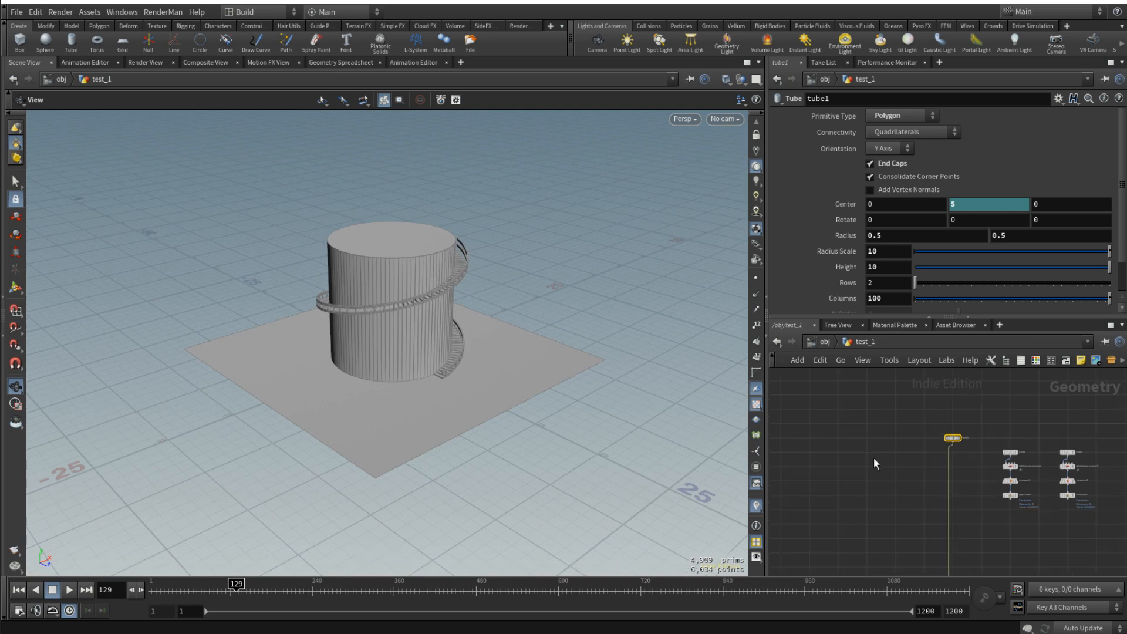
pyautogui.scroll(-2, 837, 423)
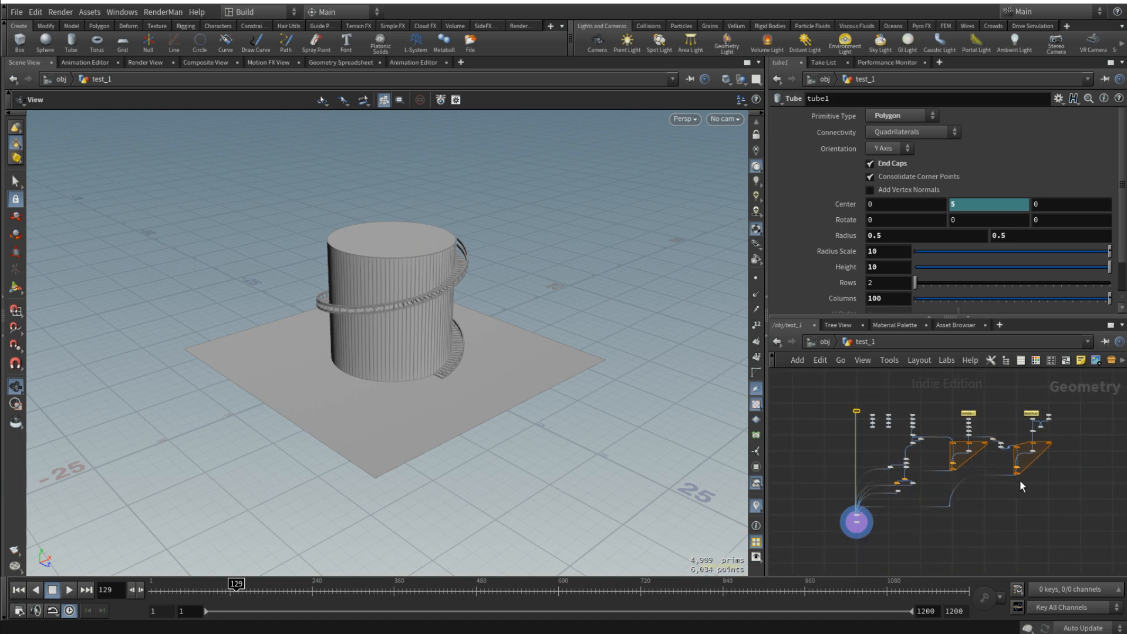
pyautogui.scroll(1, 999, 471)
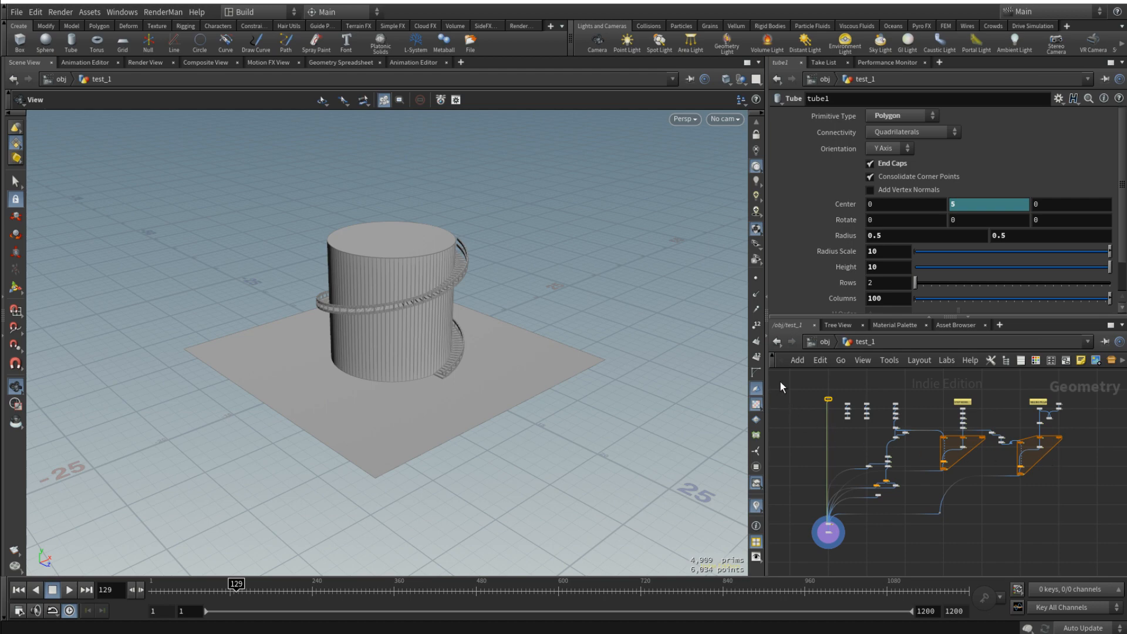
pyautogui.scroll(6, 418, 288)
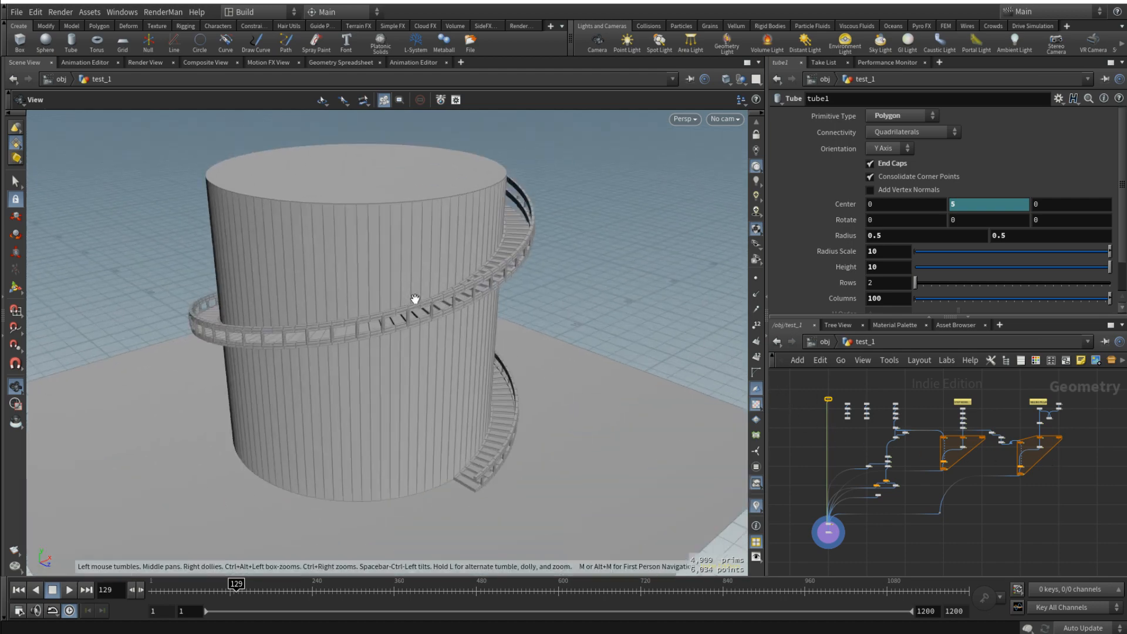
# - Connect matchsize1 into transform5 so the revolved pillar replaces tube2 as the railing pillar
pyautogui.scroll(4, 421, 305)
pyautogui.scroll(5, 1045, 414)
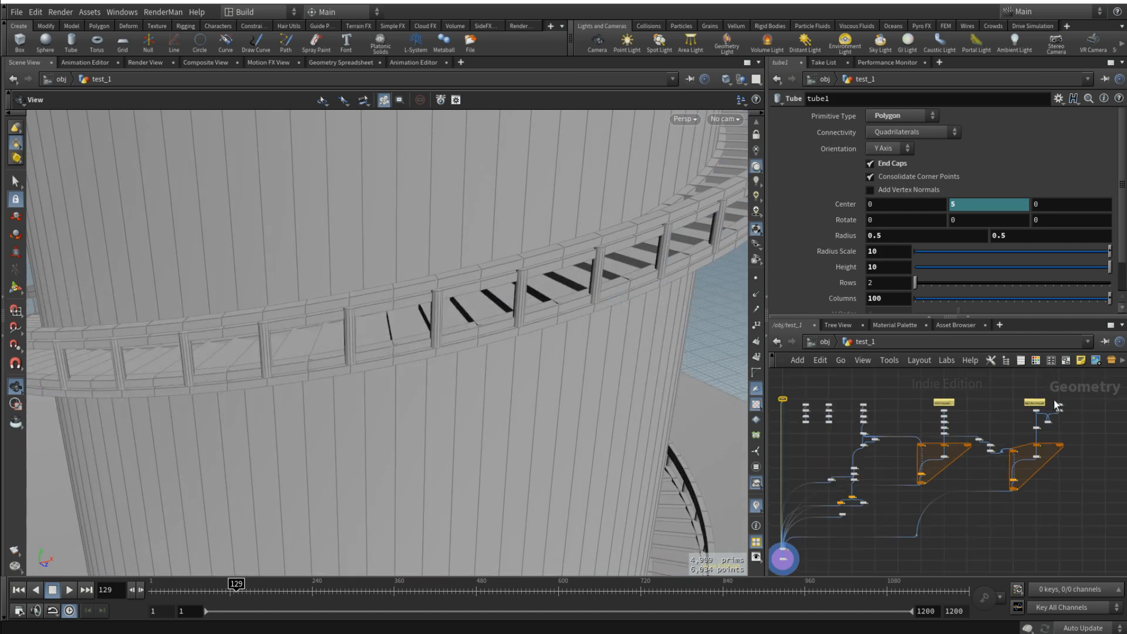
pyautogui.scroll(3, 1033, 411)
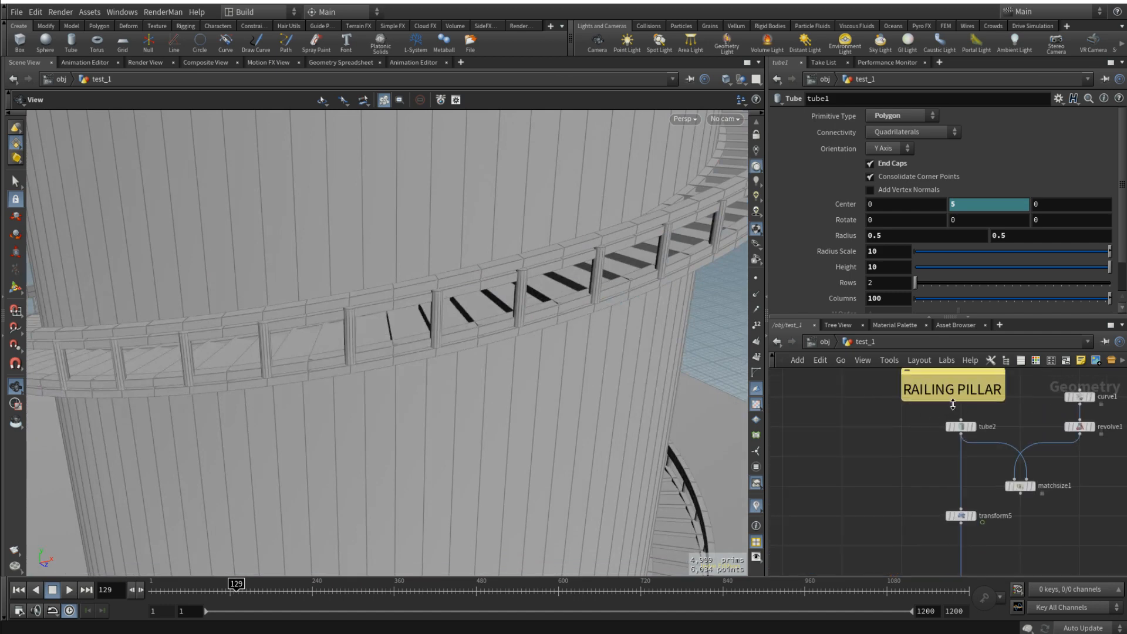
pyautogui.click(960, 426)
pyautogui.moveTo(1037, 430); pyautogui.dragTo(1001, 435, button='middle')
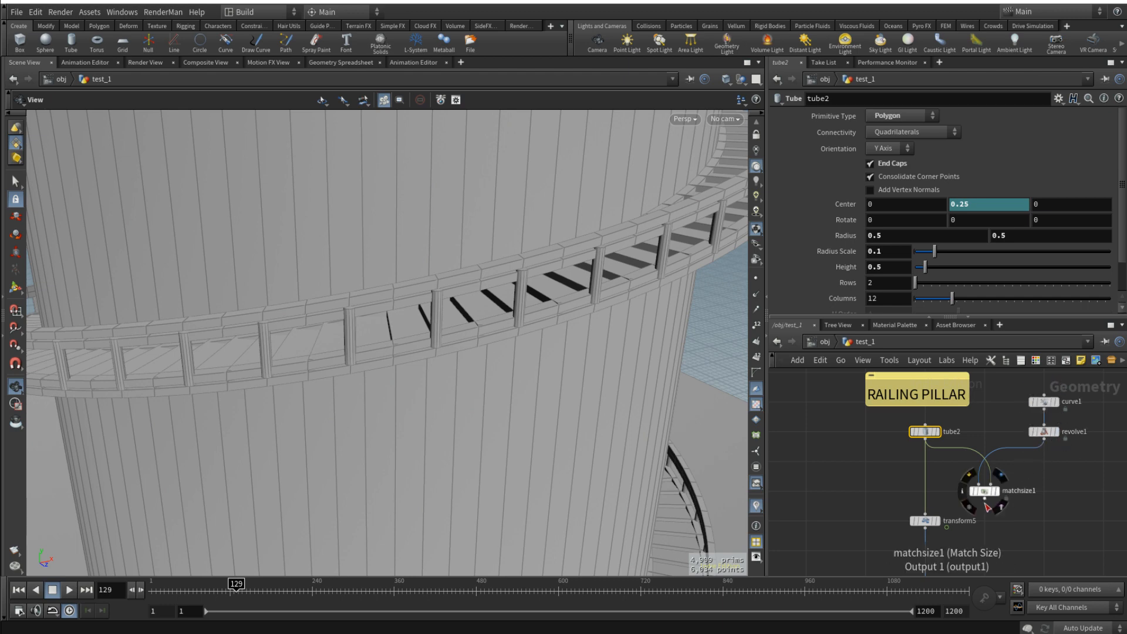
pyautogui.moveTo(985, 502); pyautogui.dragTo(926, 514)
# - Examine the turned pillars along the railing, up close and from farther away
pyautogui.moveTo(571, 386); pyautogui.dragTo(513, 342)
pyautogui.scroll(6, 464, 263)
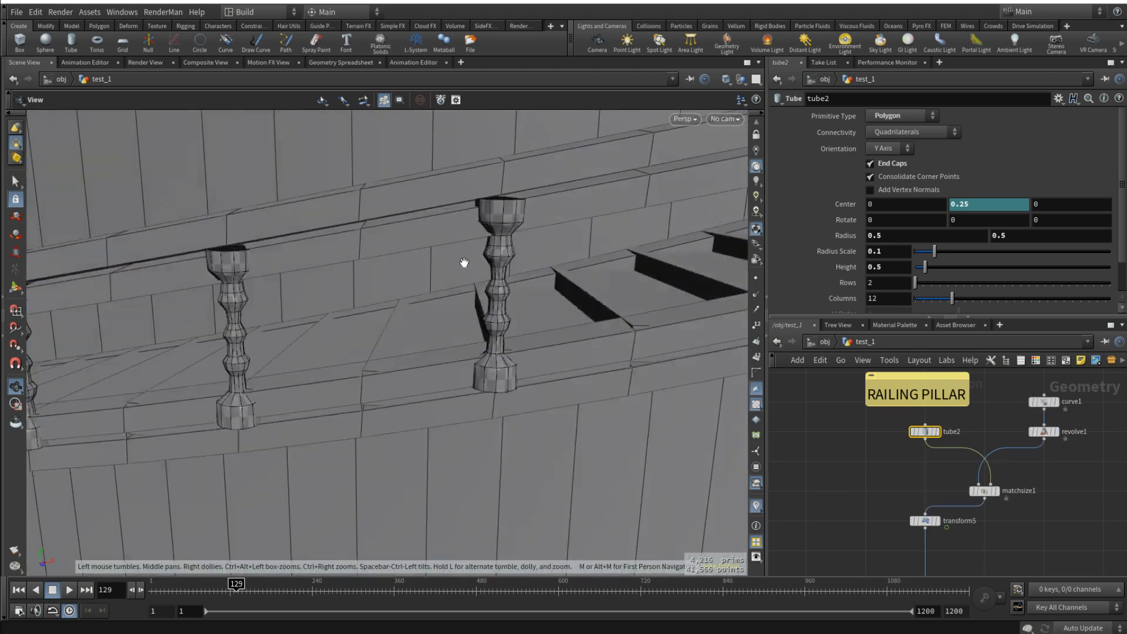
pyautogui.scroll(3, 464, 263)
pyautogui.scroll(-10, 478, 265)
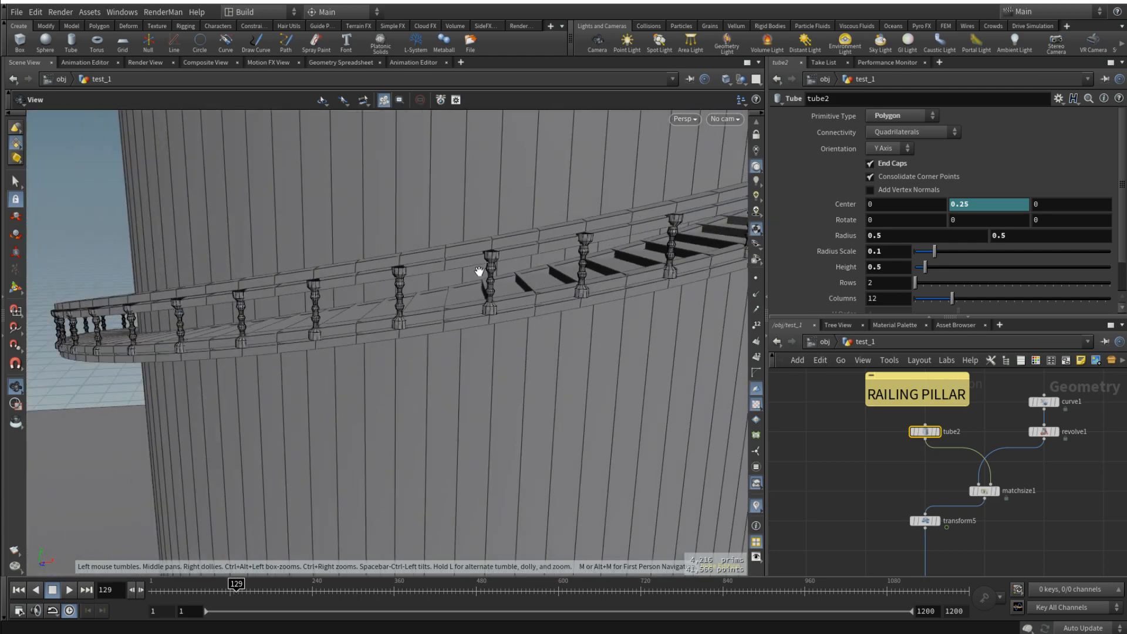
pyautogui.scroll(-2, 480, 271)
# - Replay the staircase growth twice from frame 29 to watch the turned pillars form, stopping at frame 47
pyautogui.moveTo(184, 590); pyautogui.dragTo(168, 590)
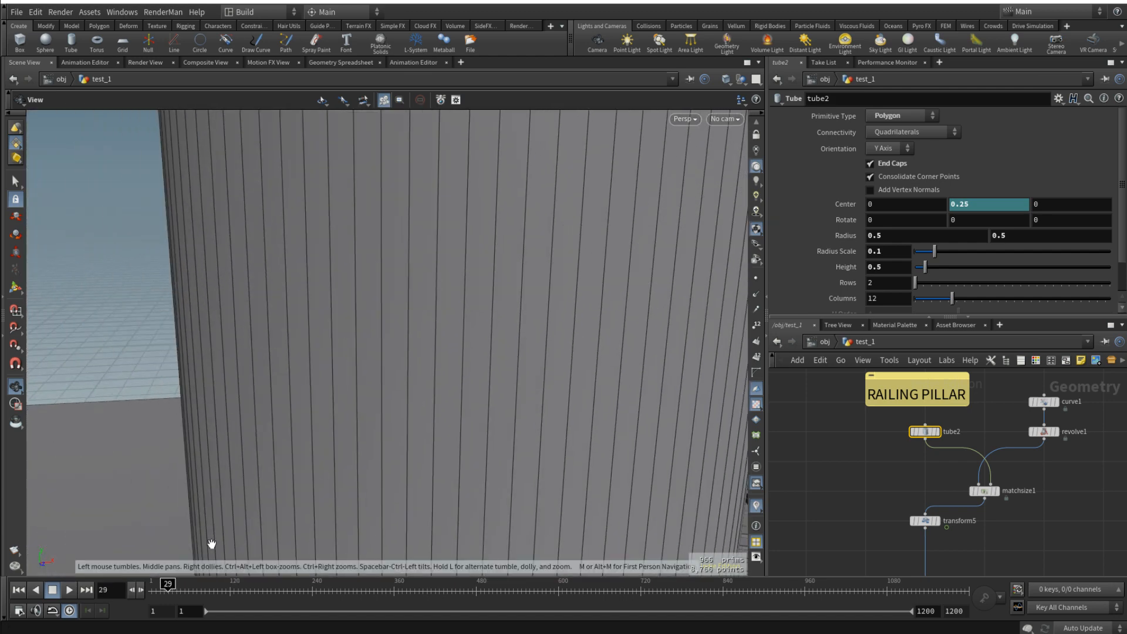
pyautogui.press('f')
pyautogui.scroll(9, 473, 406)
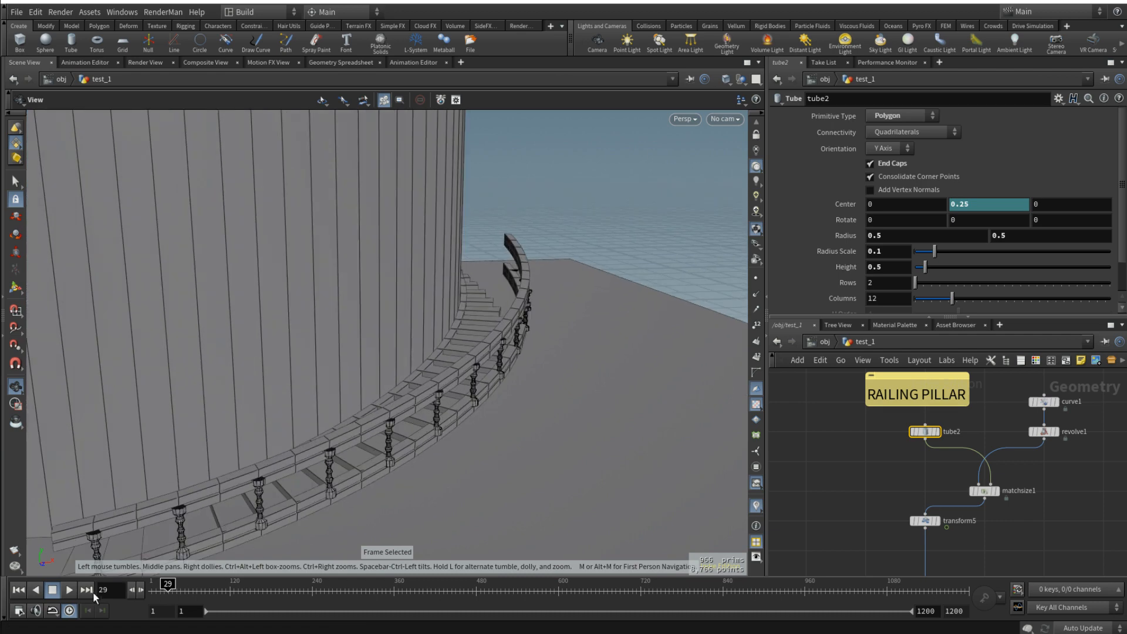
pyautogui.click(70, 590)
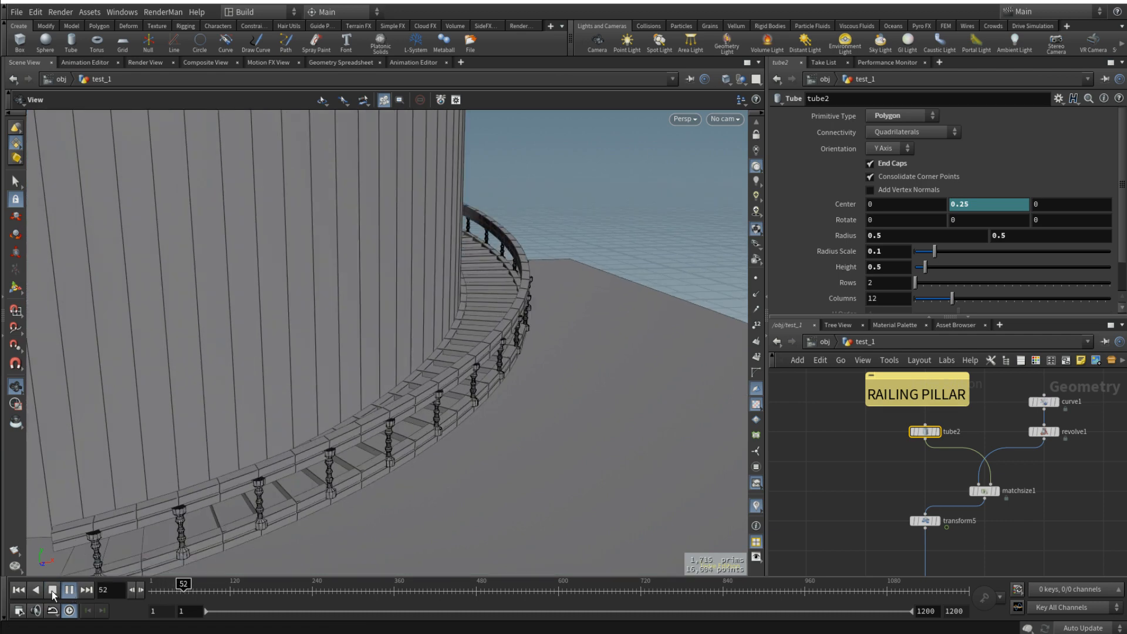
pyautogui.click(53, 595)
pyautogui.moveTo(546, 376); pyautogui.dragTo(470, 334)
pyautogui.moveTo(183, 586); pyautogui.dragTo(163, 583)
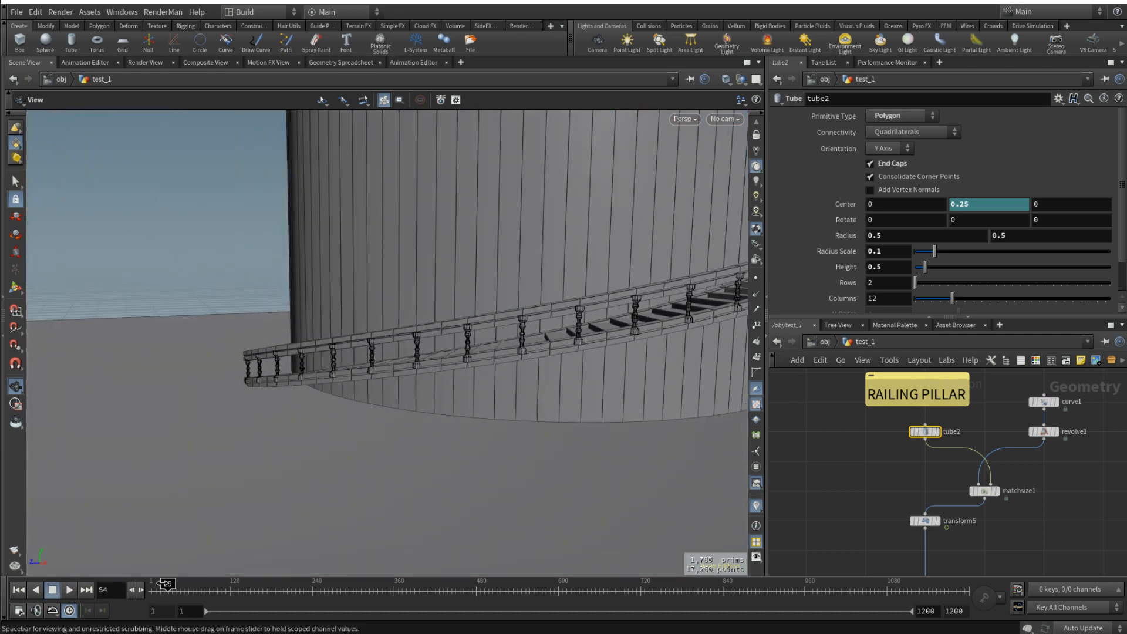
pyautogui.click(69, 590)
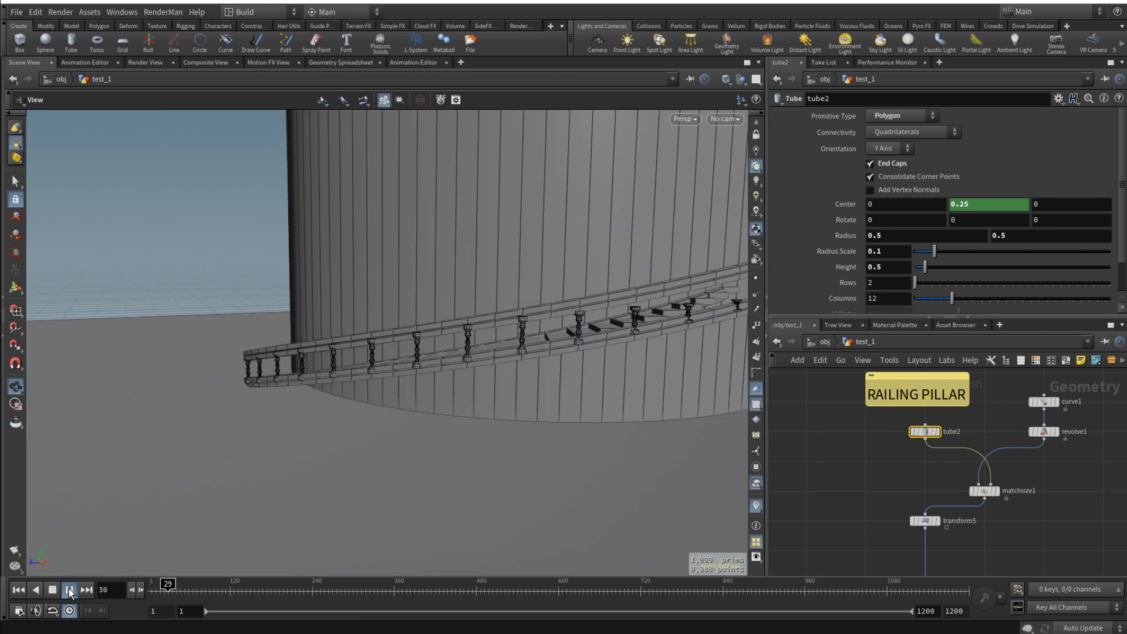
pyautogui.click(70, 593)
# - Scrub the timeline to frame 146 and examine the staircase with its turned pillars around the whole tower
pyautogui.press('f')
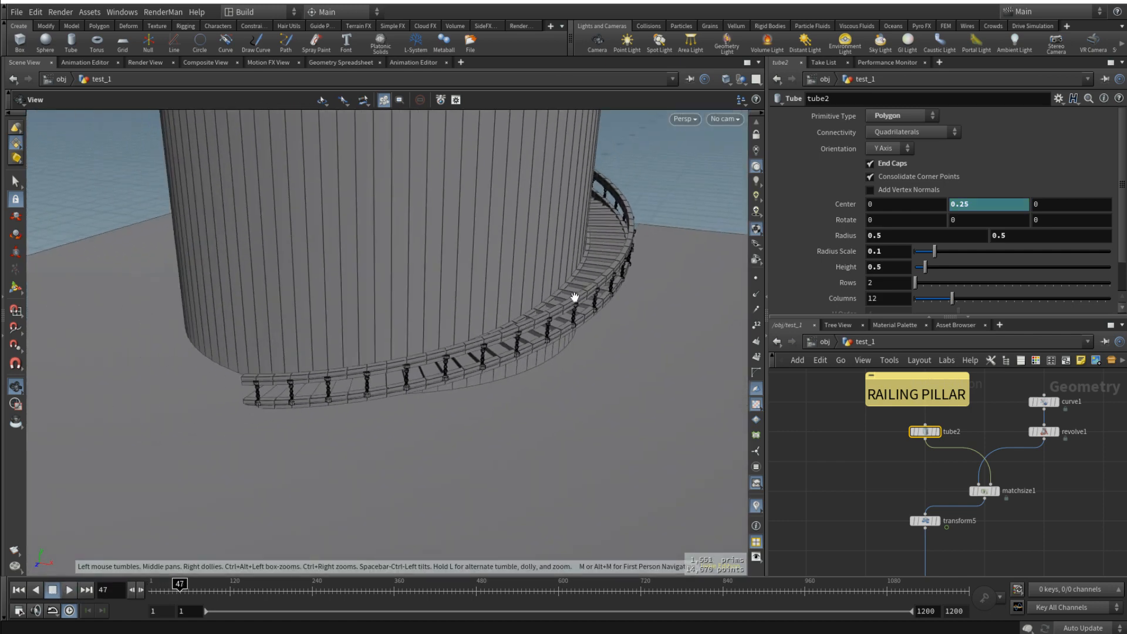
pyautogui.scroll(3, 390, 333)
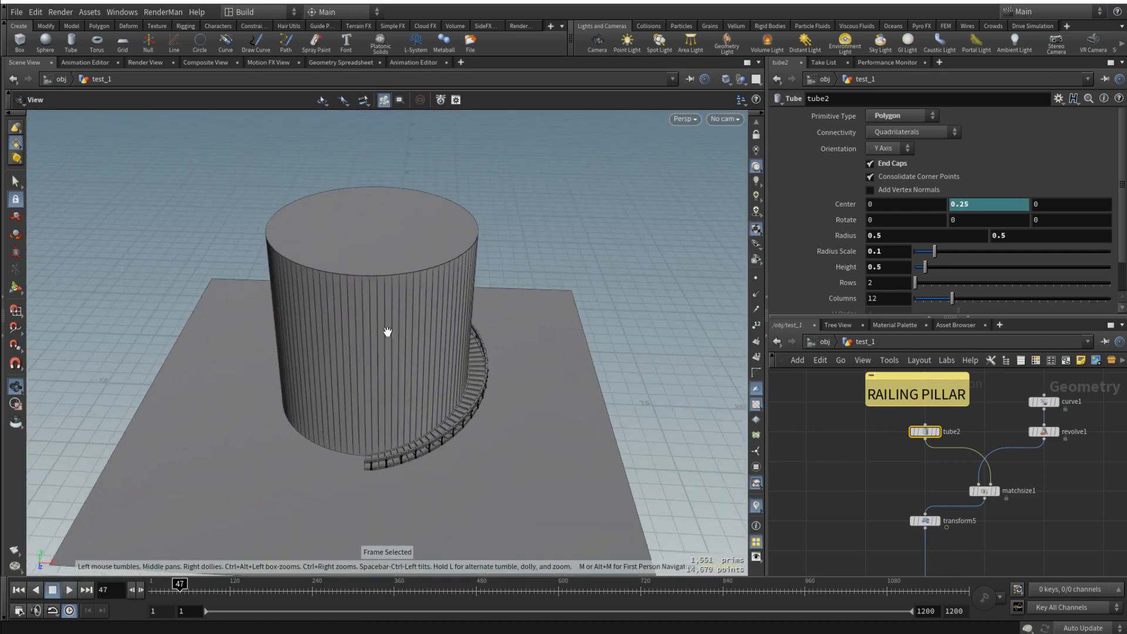
pyautogui.moveTo(400, 342); pyautogui.dragTo(351, 356)
pyautogui.moveTo(157, 591); pyautogui.dragTo(248, 587)
pyautogui.moveTo(384, 336); pyautogui.dragTo(449, 351)
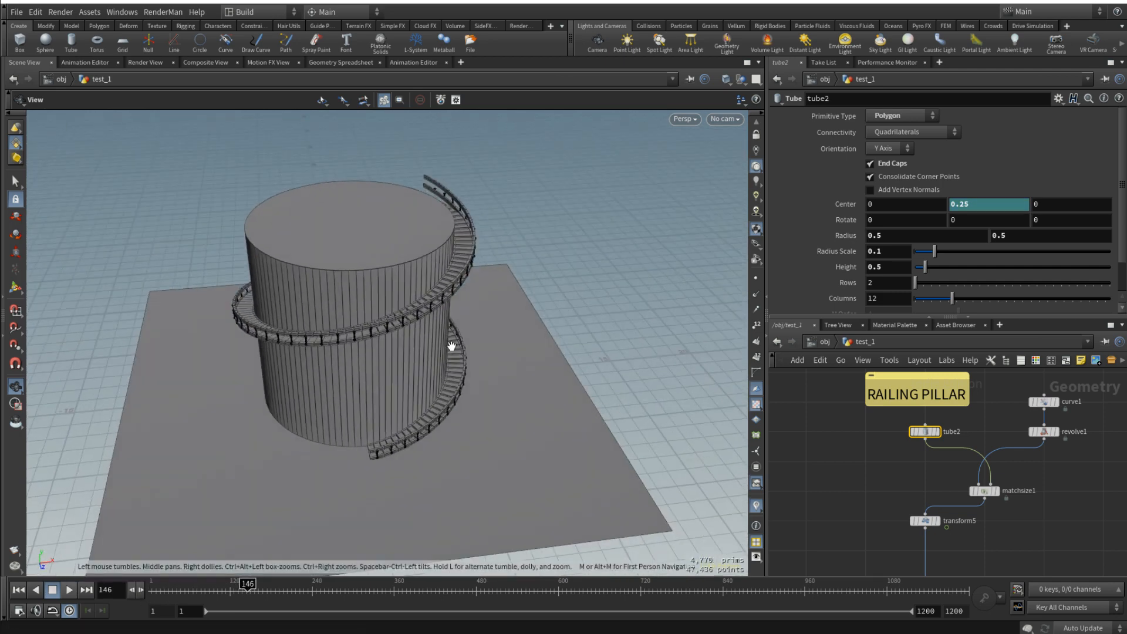
pyautogui.moveTo(449, 330); pyautogui.dragTo(490, 272)
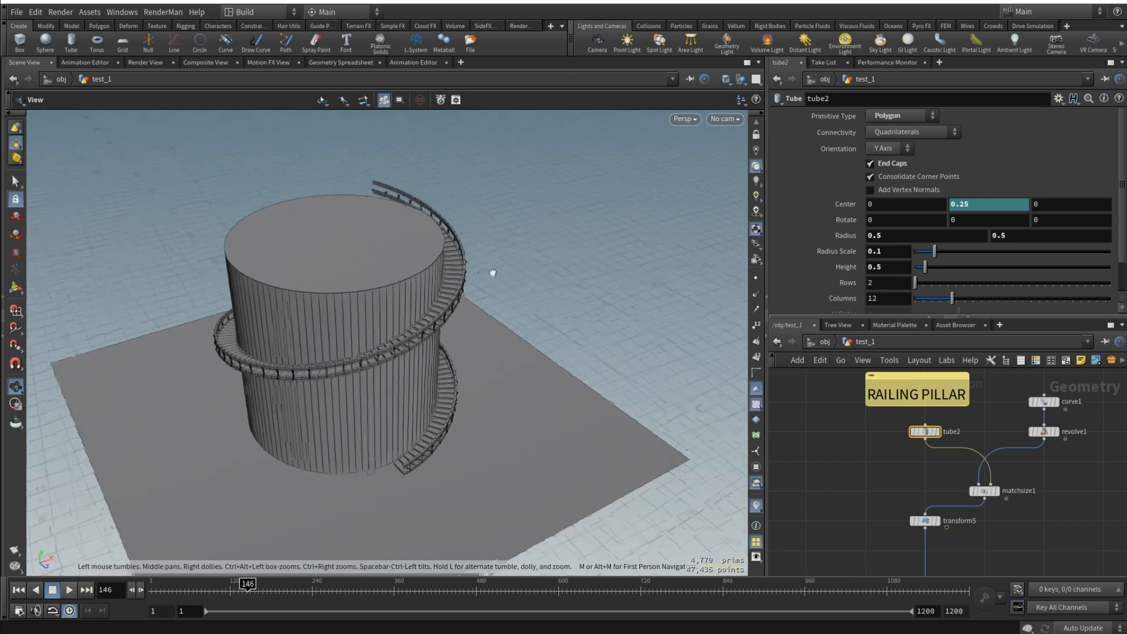
pyautogui.scroll(6, 413, 290)
pyautogui.moveTo(417, 294); pyautogui.dragTo(538, 320)
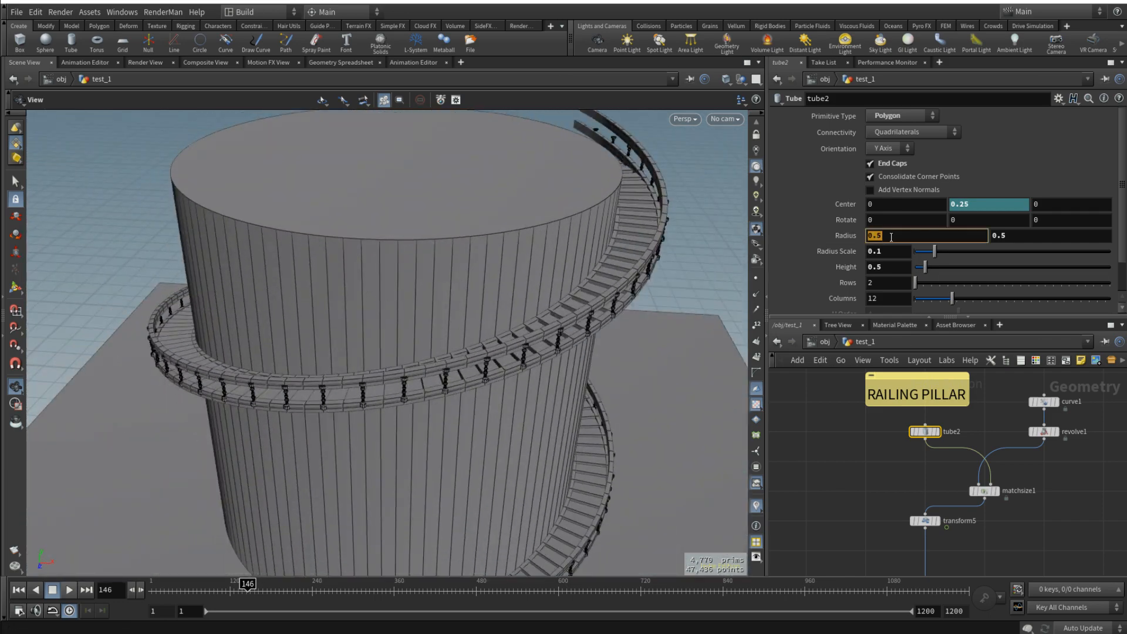
pyautogui.click(1001, 235)
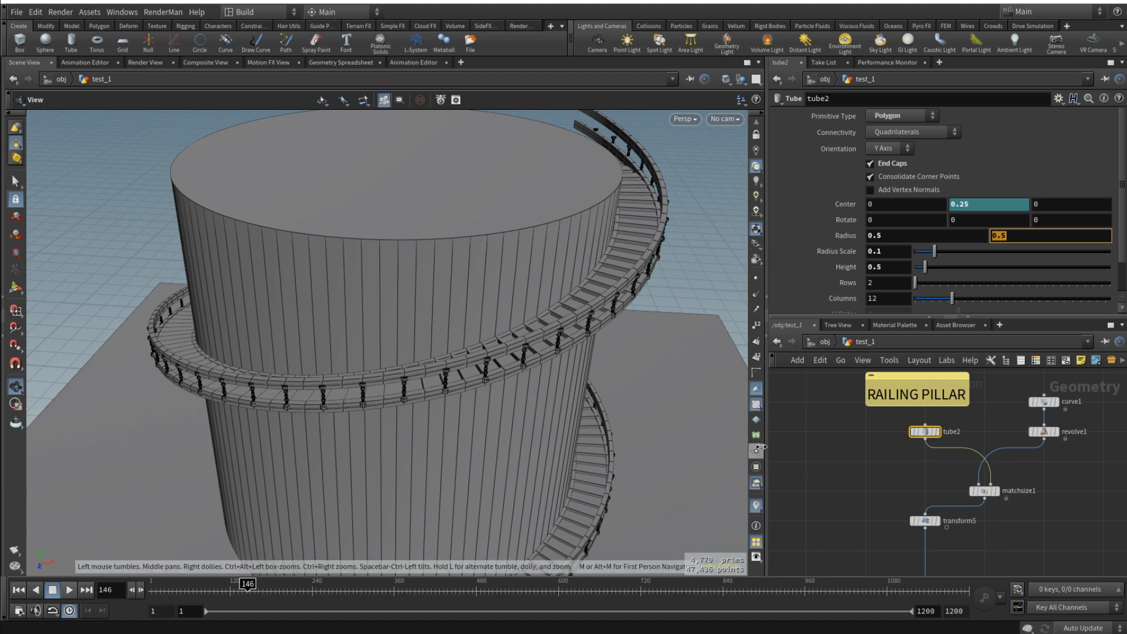
# - Delete every node in the test_1 network to start from scratch
pyautogui.scroll(-10, 881, 445)
pyautogui.moveTo(869, 443); pyautogui.dragTo(1022, 427, button='middle')
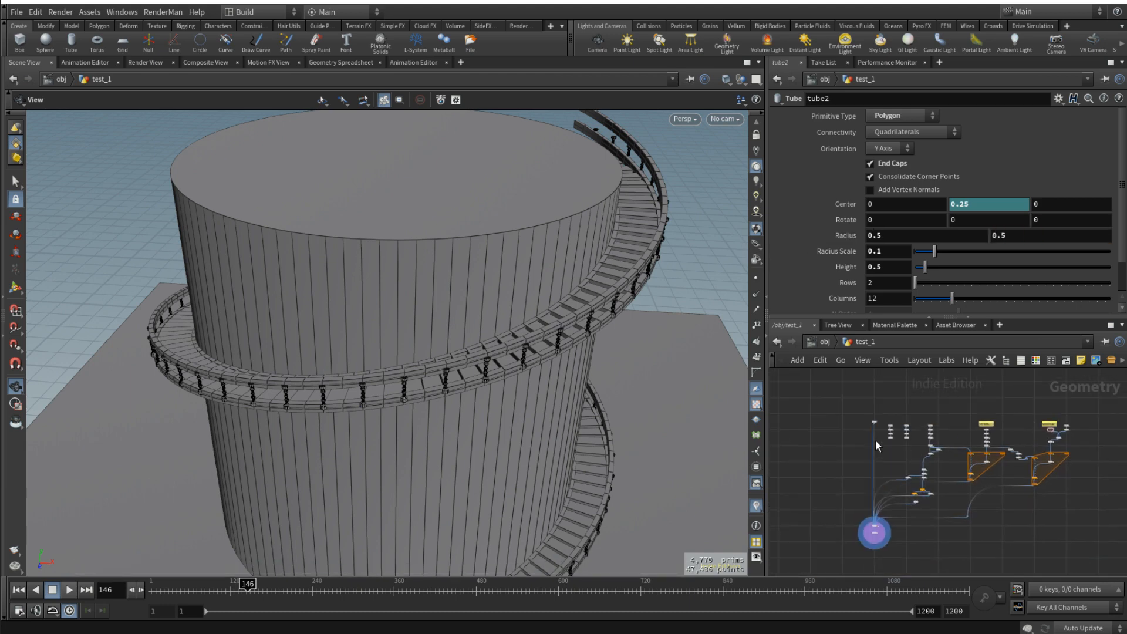
pyautogui.moveTo(1083, 532); pyautogui.dragTo(870, 411)
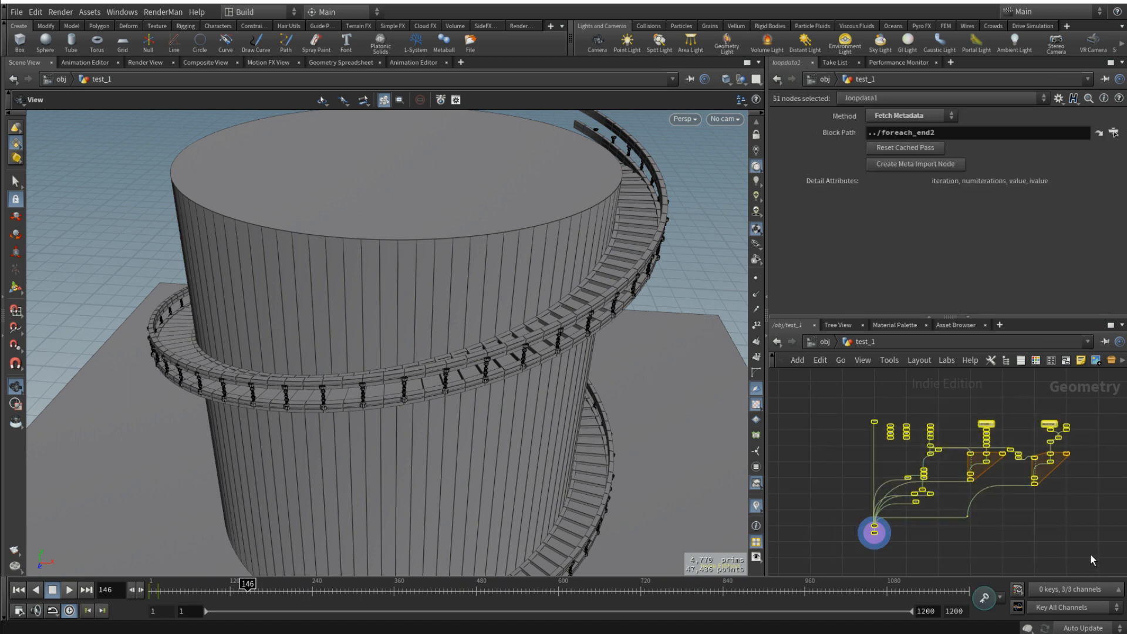
pyautogui.press('Delete')
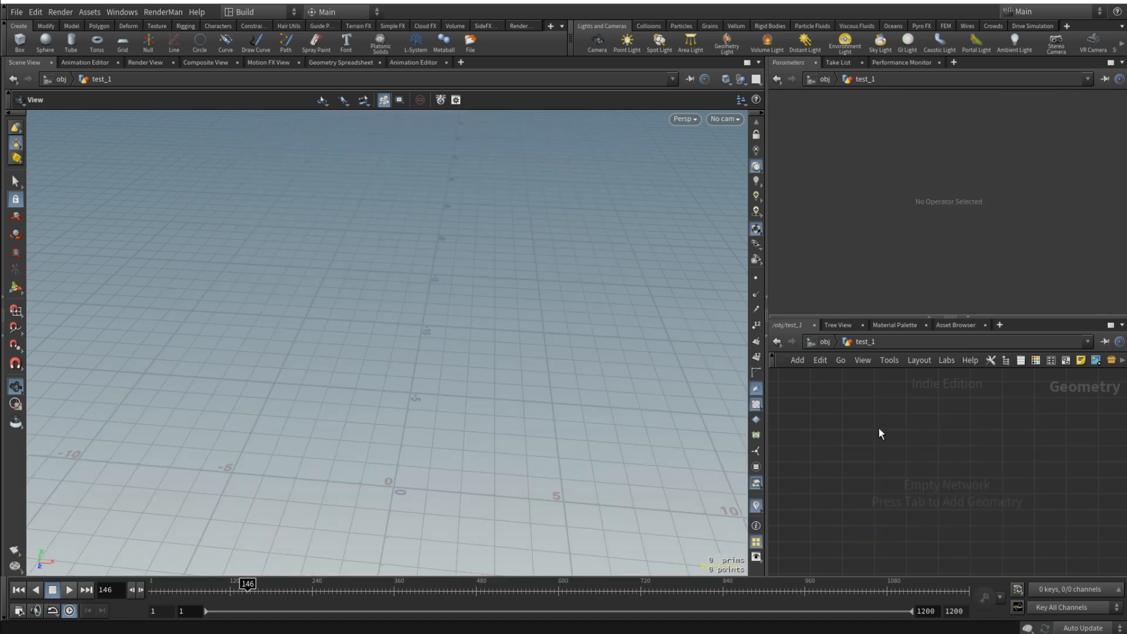
# - Add a grid node to the empty network and set its size to 25 by 25
pyautogui.press('Tab')
pyautogui.write('gri')
pyautogui.press('Return')
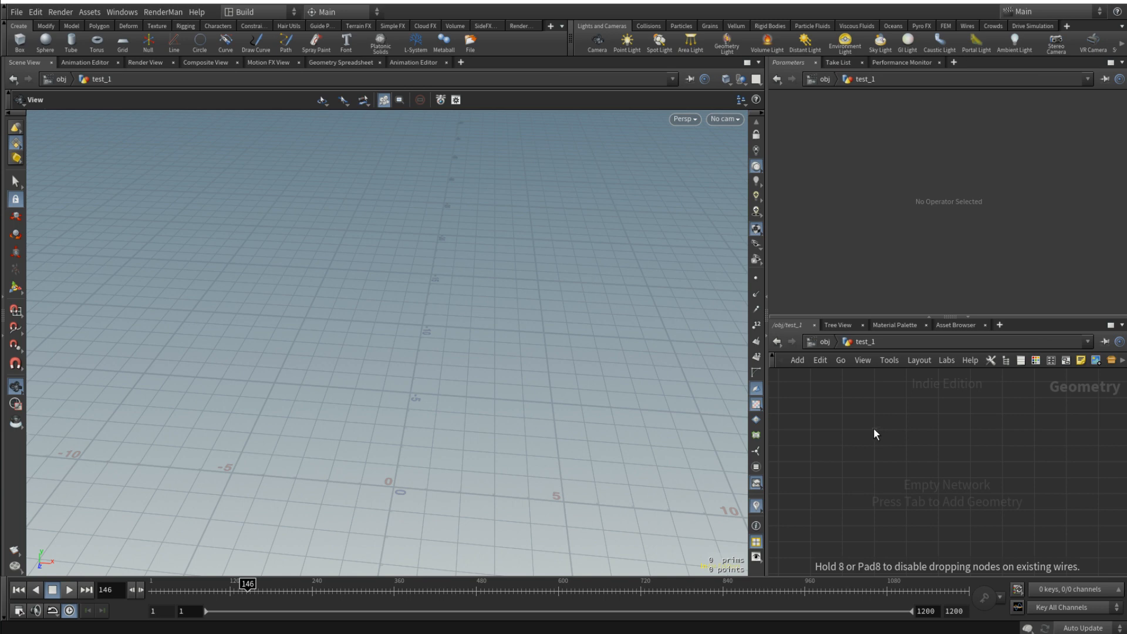
pyautogui.click(876, 429)
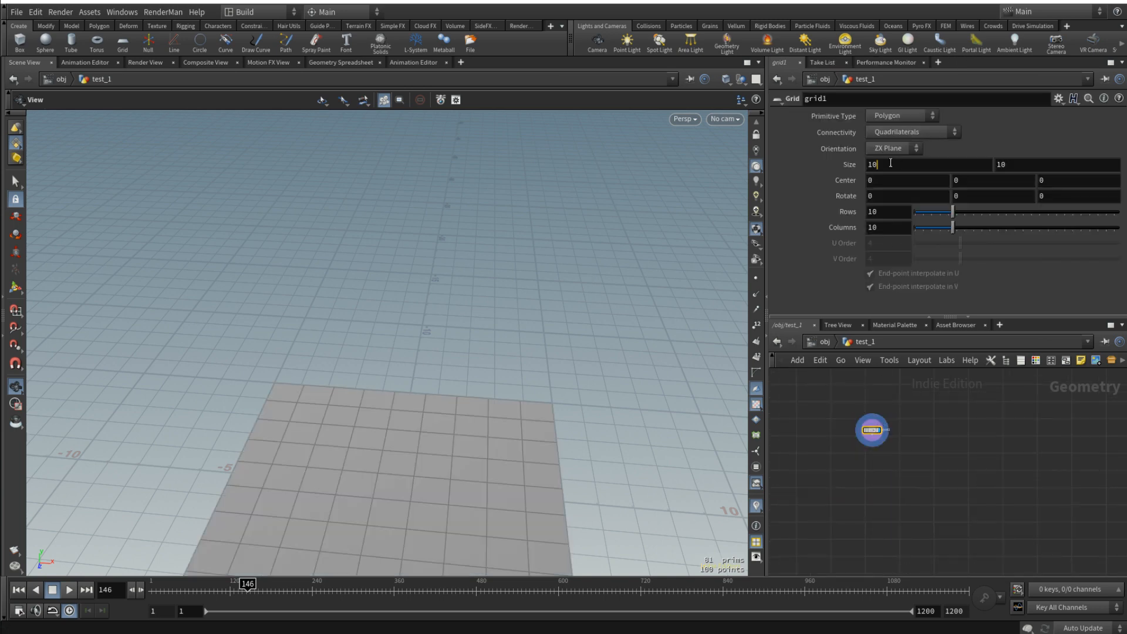
pyautogui.moveTo(890, 163); pyautogui.dragTo(830, 164)
pyautogui.write('25')
pyautogui.press('Tab')
pyautogui.write('25')
pyautogui.press('Return')
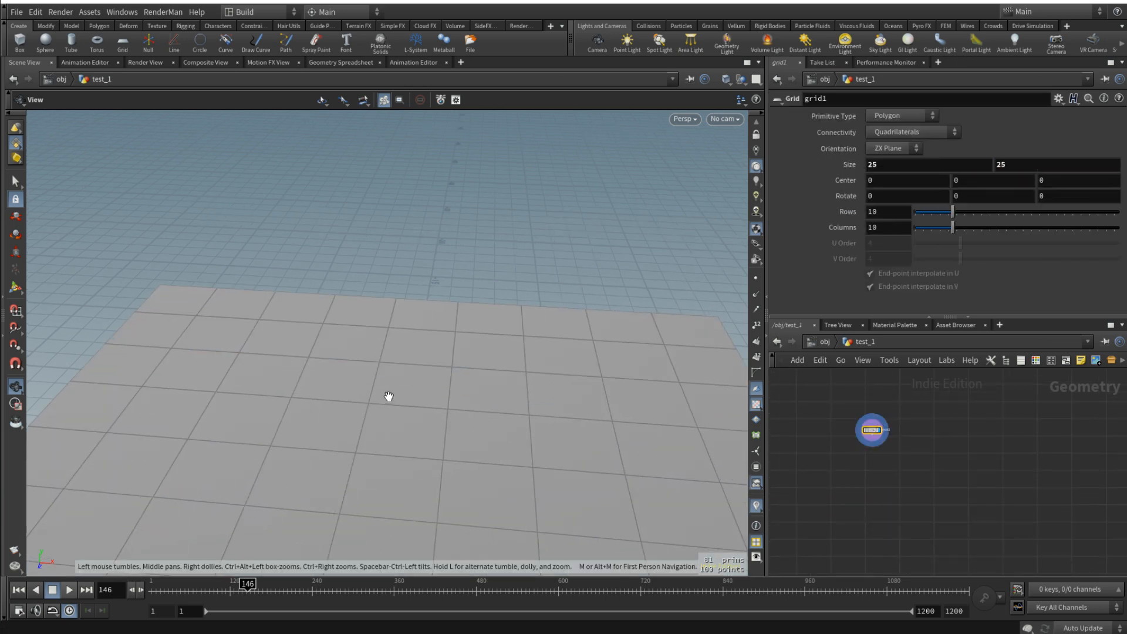
# - Set the grid's rows and columns to 2 each
pyautogui.press('f')
pyautogui.moveTo(389, 396); pyautogui.dragTo(335, 399)
pyautogui.moveTo(886, 213); pyautogui.dragTo(866, 218)
pyautogui.write('2')
pyautogui.press('Tab')
pyautogui.write('2')
pyautogui.press('Return')
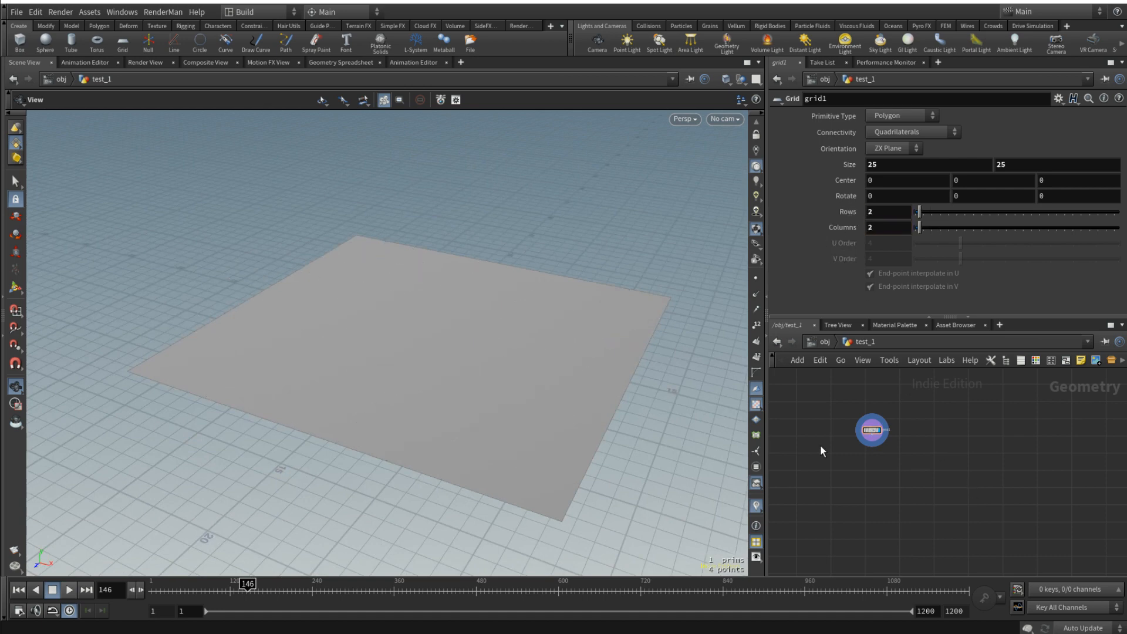
# - Rename the grid node as floor and shift it aside to make room in the network
pyautogui.scroll(3, 569, 372)
pyautogui.doubleClick(908, 424)
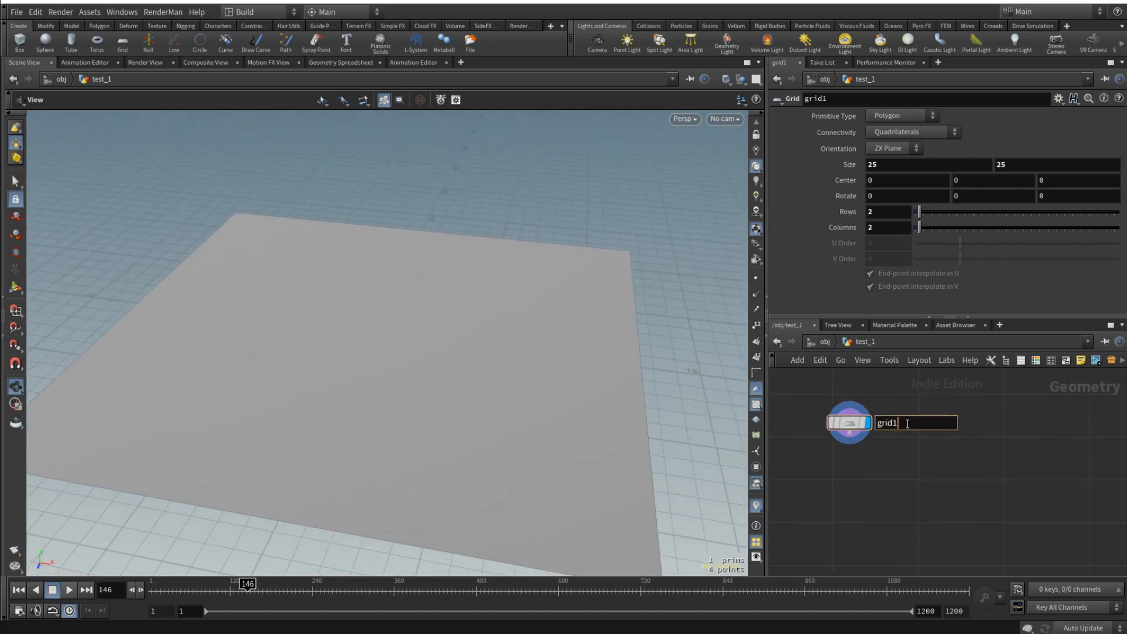
pyautogui.hotkey('ctrl', 'a')
pyautogui.press('BackSpace')
pyautogui.write('floor')
pyautogui.press('Return')
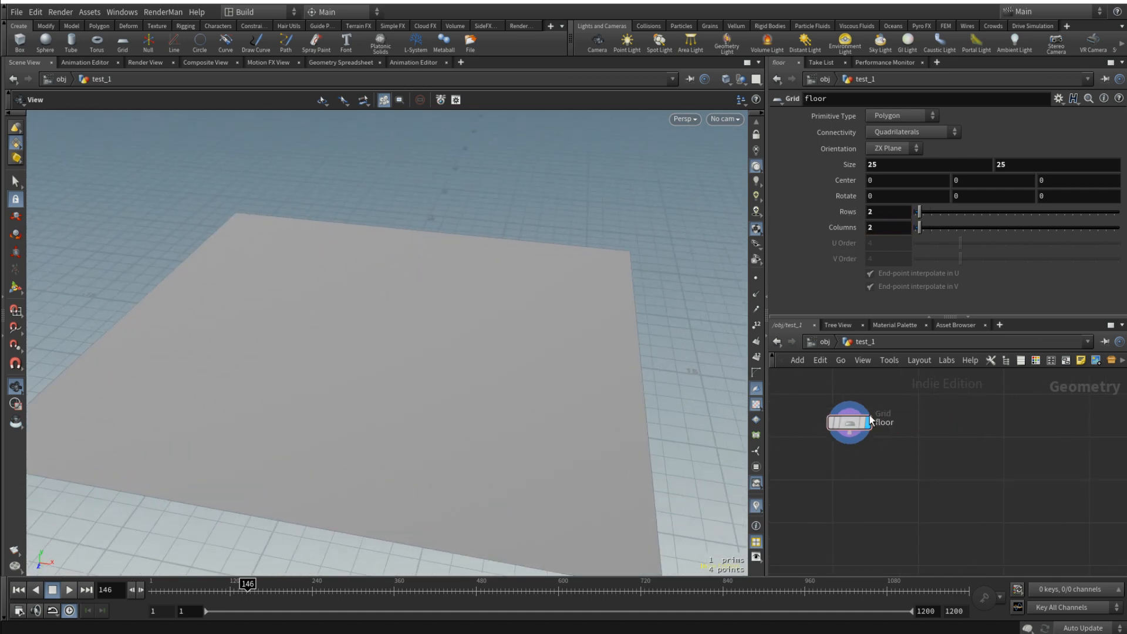
pyautogui.moveTo(852, 423); pyautogui.dragTo(835, 438)
pyautogui.moveTo(973, 441); pyautogui.dragTo(933, 440, button='middle')
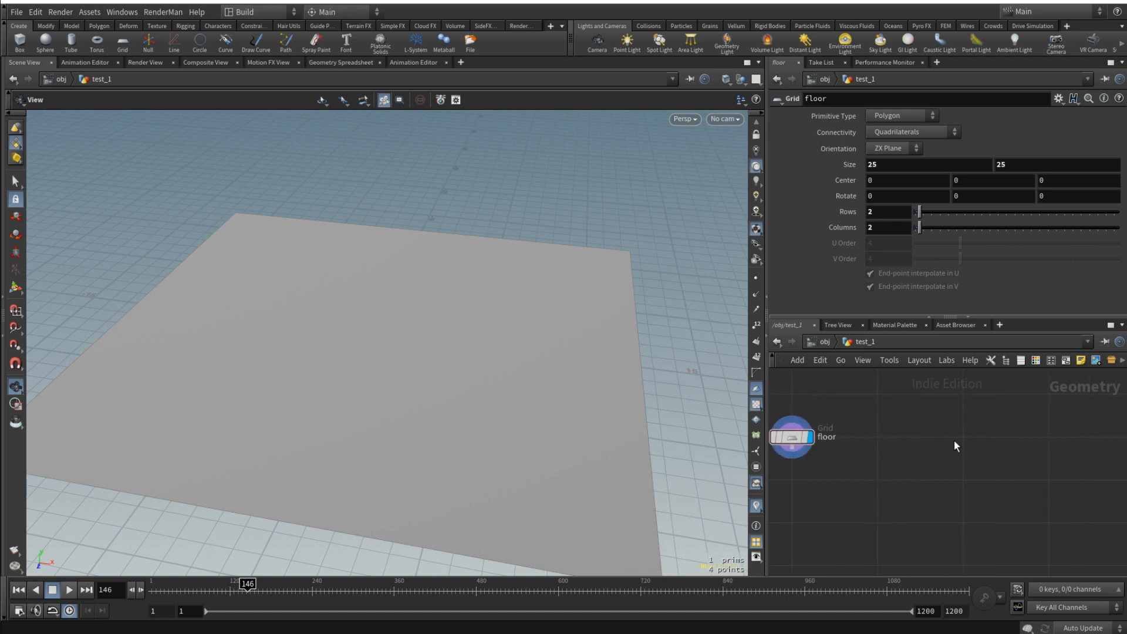
# - Add a tube node beside floor, display it and enable its end caps
pyautogui.press('Tab')
pyautogui.write('tube')
pyautogui.press('Return')
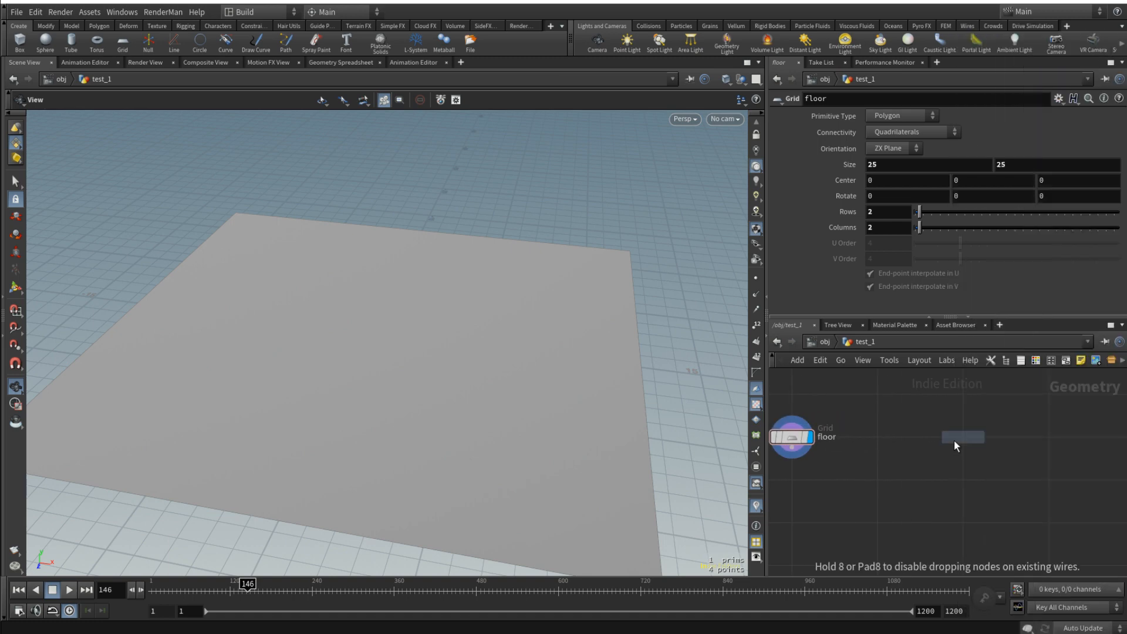
pyautogui.click(954, 439)
pyautogui.click(981, 437)
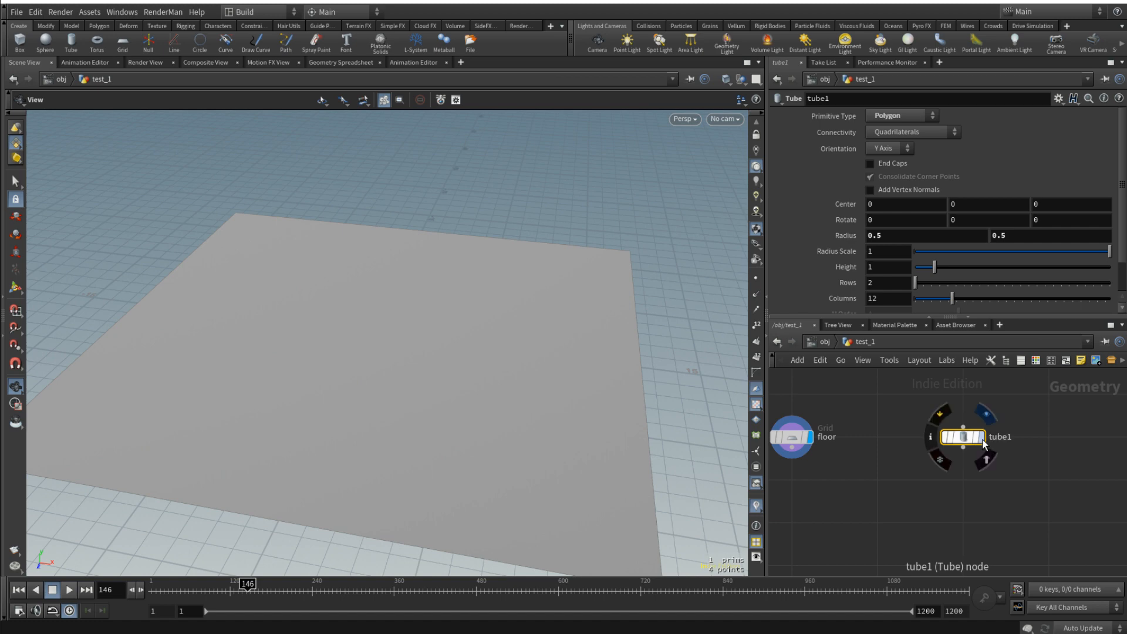
pyautogui.press('f')
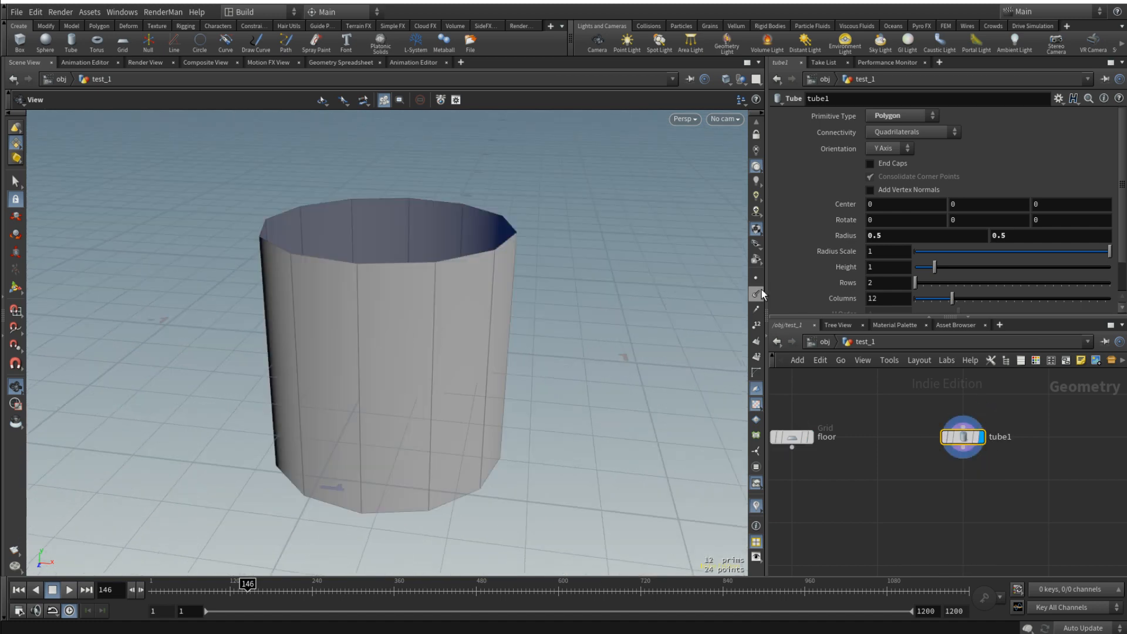
pyautogui.click(870, 164)
pyautogui.moveTo(543, 244); pyautogui.dragTo(538, 255)
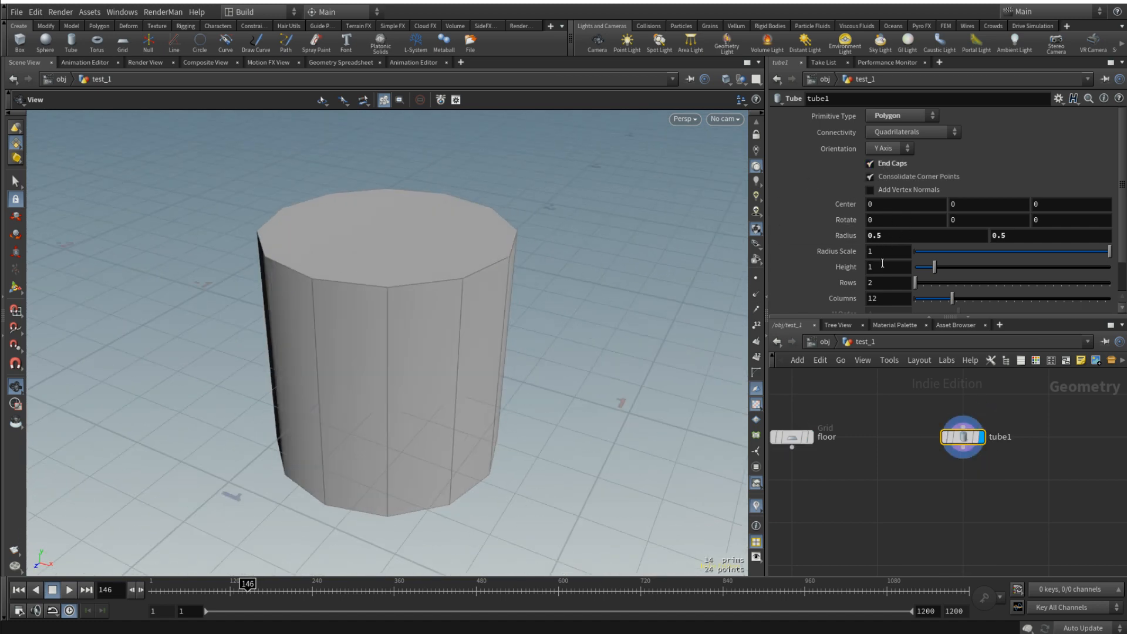
# - Drive tube1's Y center with a relative reference to its height divided by 2, ch("height")/2
pyautogui.rightClick(853, 269)
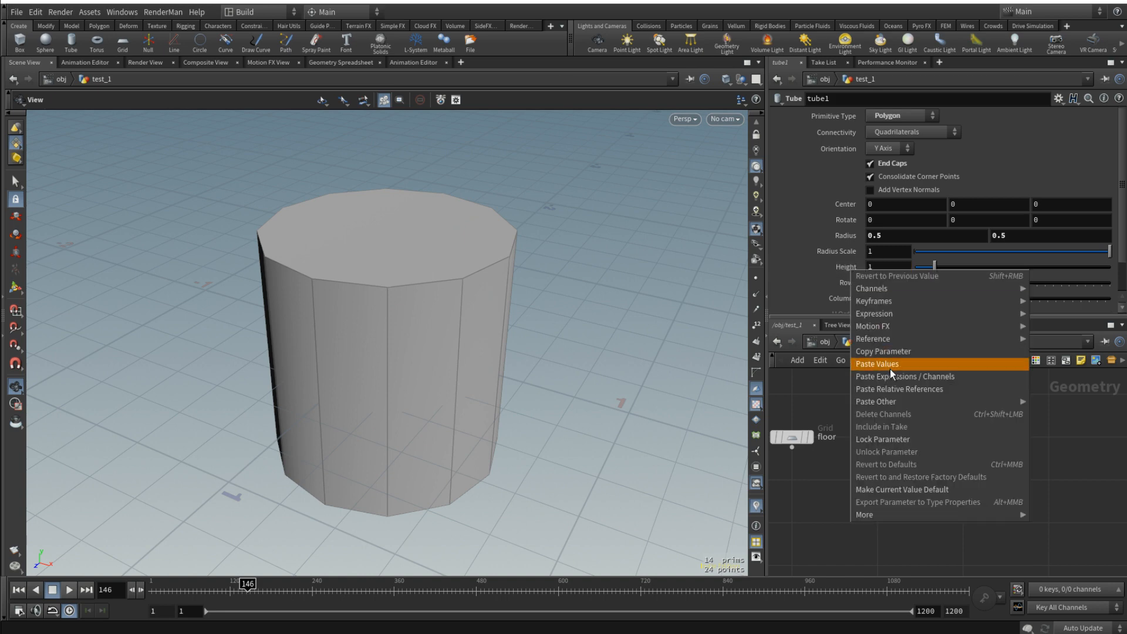
pyautogui.click(890, 352)
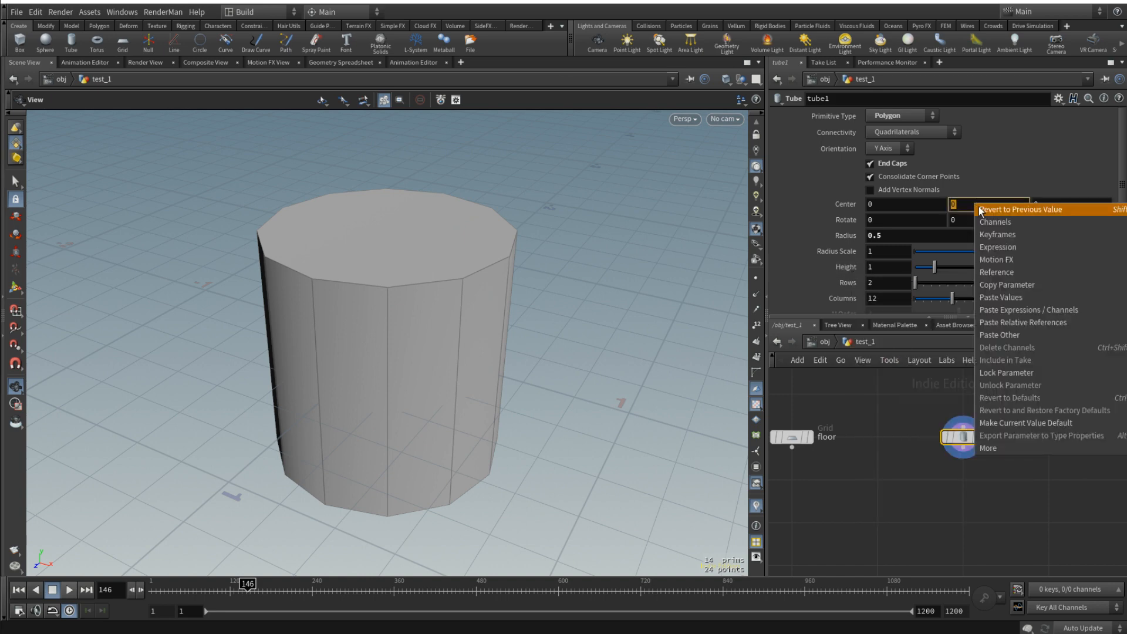
pyautogui.rightClick(975, 206)
pyautogui.click(1043, 323)
pyautogui.write('/2')
pyautogui.press('Return')
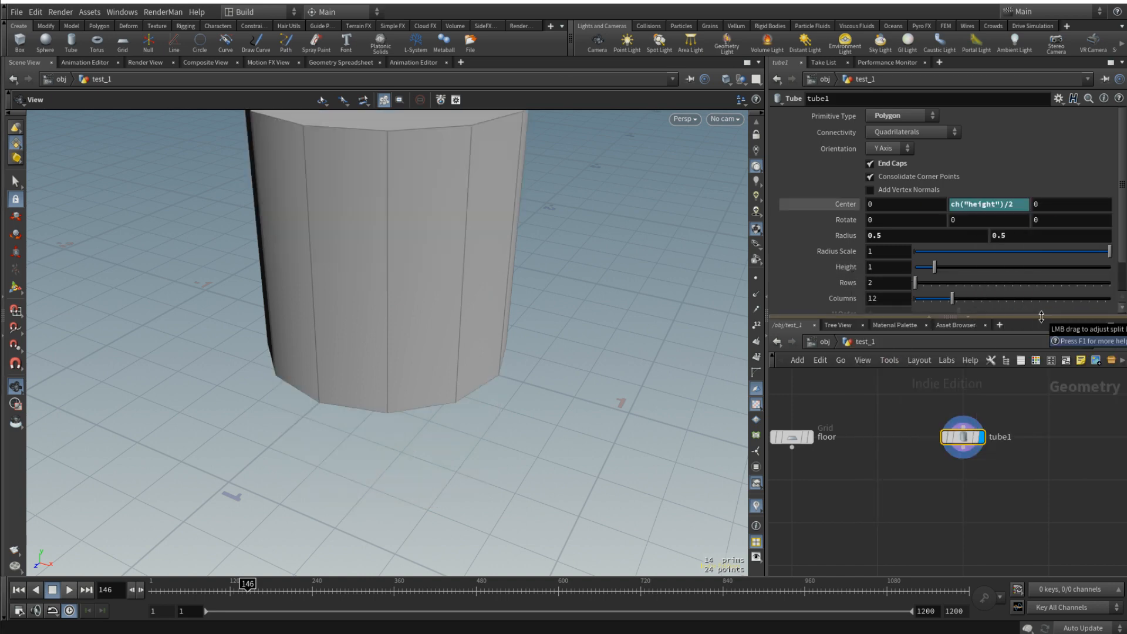
pyautogui.hotkey('space', 'g')
pyautogui.moveTo(430, 395)
pyautogui.mouseDown()
pyautogui.moveTo(425, 365)
pyautogui.moveTo(468, 239)
pyautogui.moveTo(418, 390)
pyautogui.mouseUp()
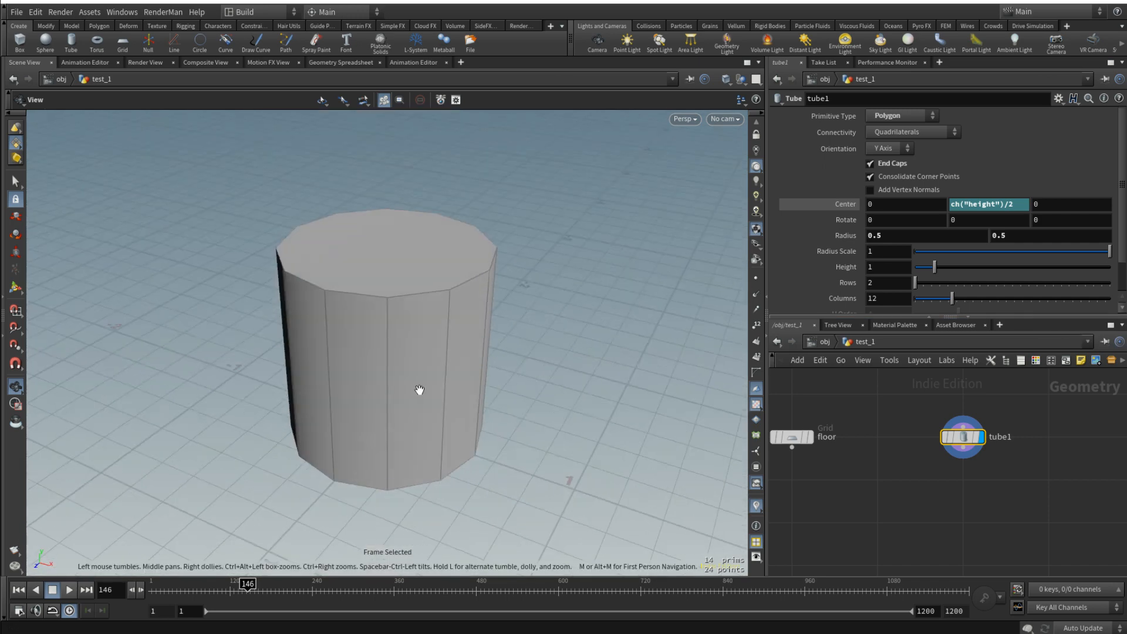
# - Set tube1's height to 15
pyautogui.moveTo(419, 392); pyautogui.dragTo(520, 374, button='middle')
pyautogui.moveTo(546, 474); pyautogui.dragTo(509, 310)
pyautogui.click(890, 269)
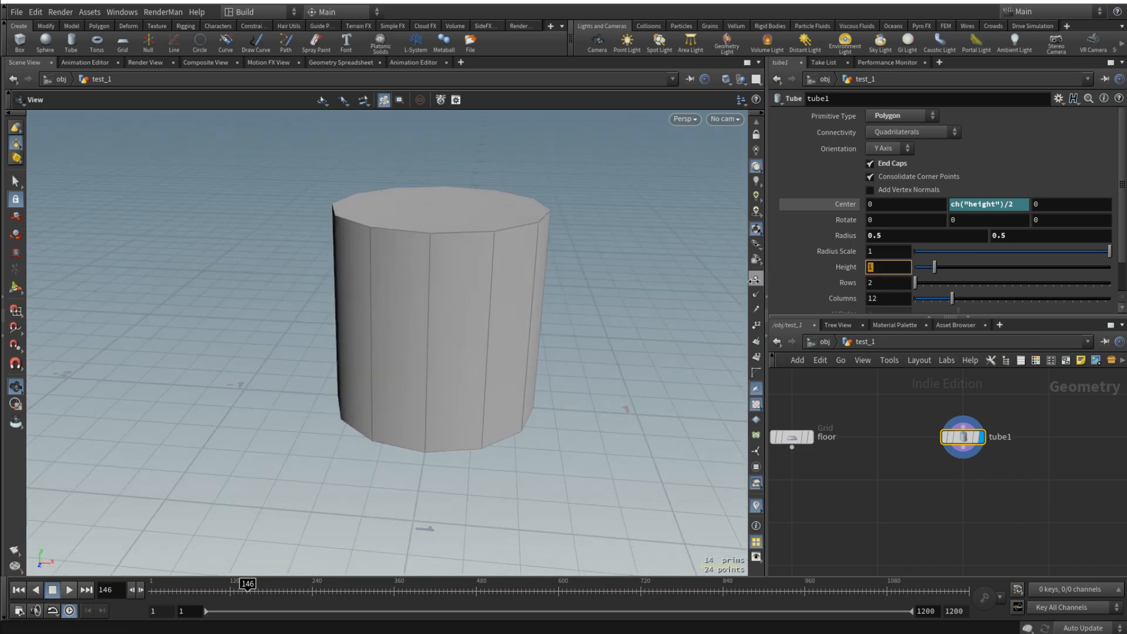
pyautogui.press('Return')
pyautogui.scroll(-5, 568, 277)
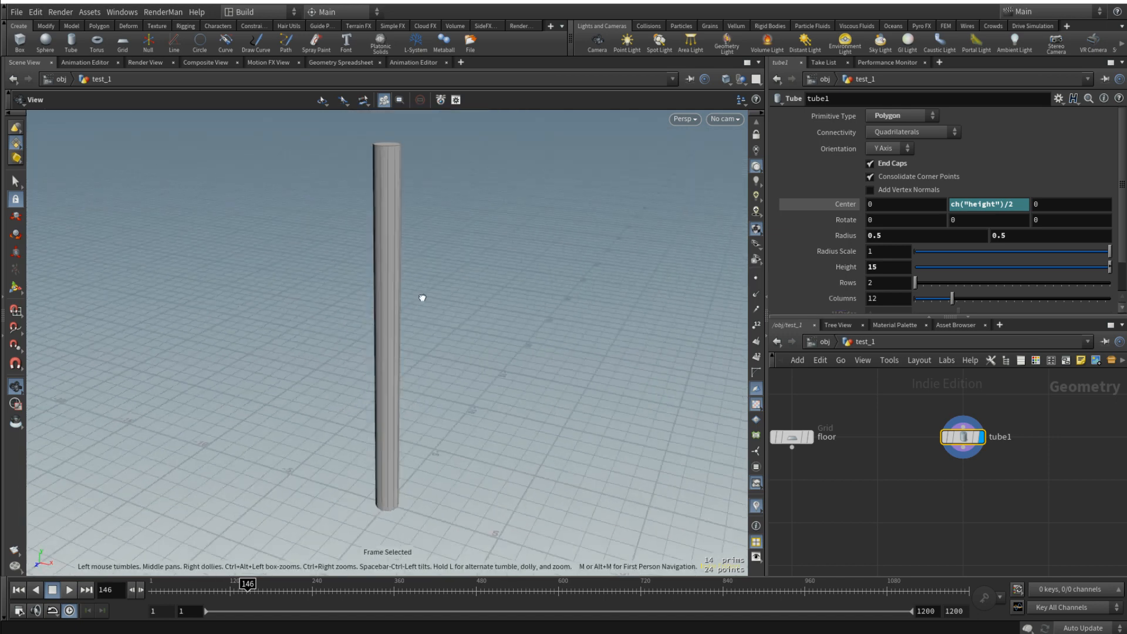
# - Set tube1's height to 10
pyautogui.click(888, 267)
pyautogui.write('10')
pyautogui.press('Return')
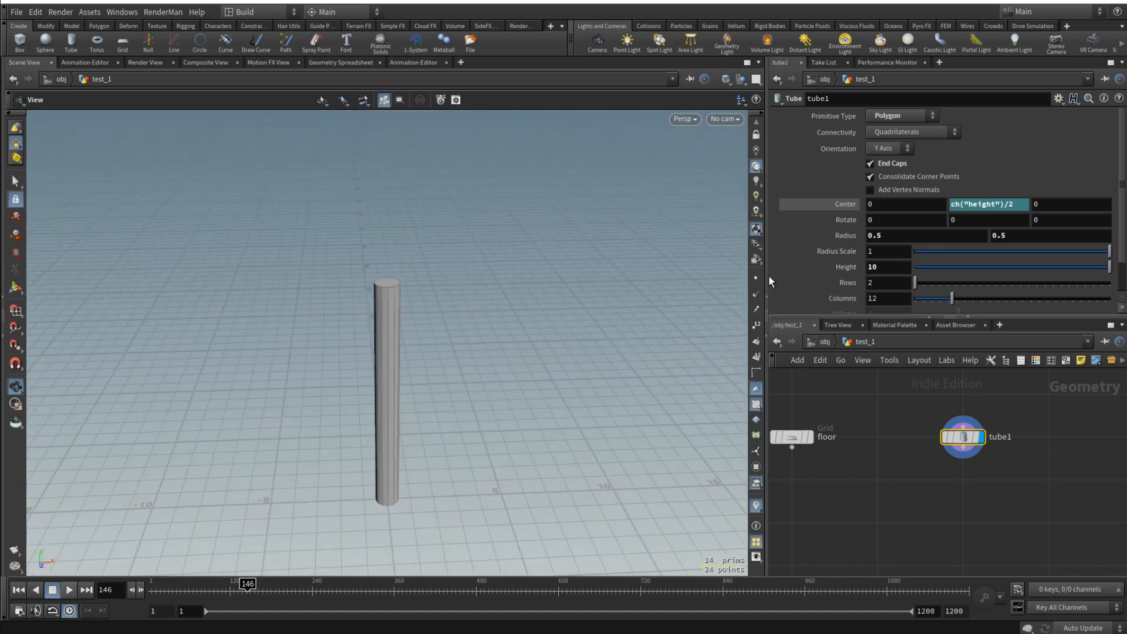
pyautogui.moveTo(563, 375); pyautogui.dragTo(478, 411)
# - Set tube1's radius scale to 5 and its columns to 50
pyautogui.press('Return')
pyautogui.moveTo(880, 253); pyautogui.dragTo(831, 259)
pyautogui.press('Return')
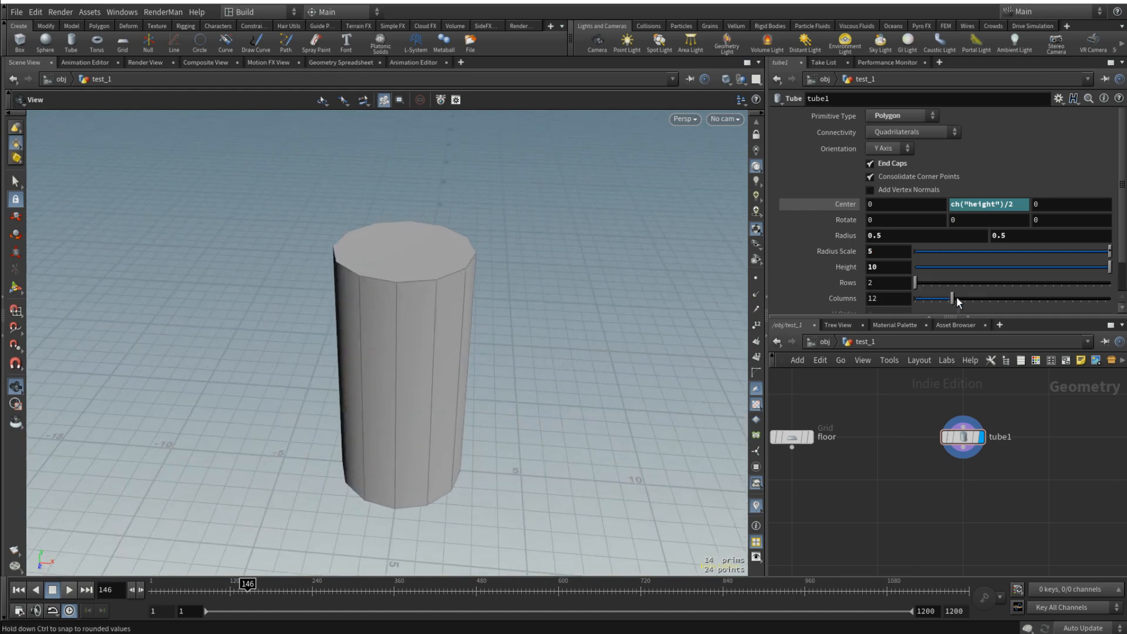
pyautogui.moveTo(952, 298); pyautogui.dragTo(1110, 298)
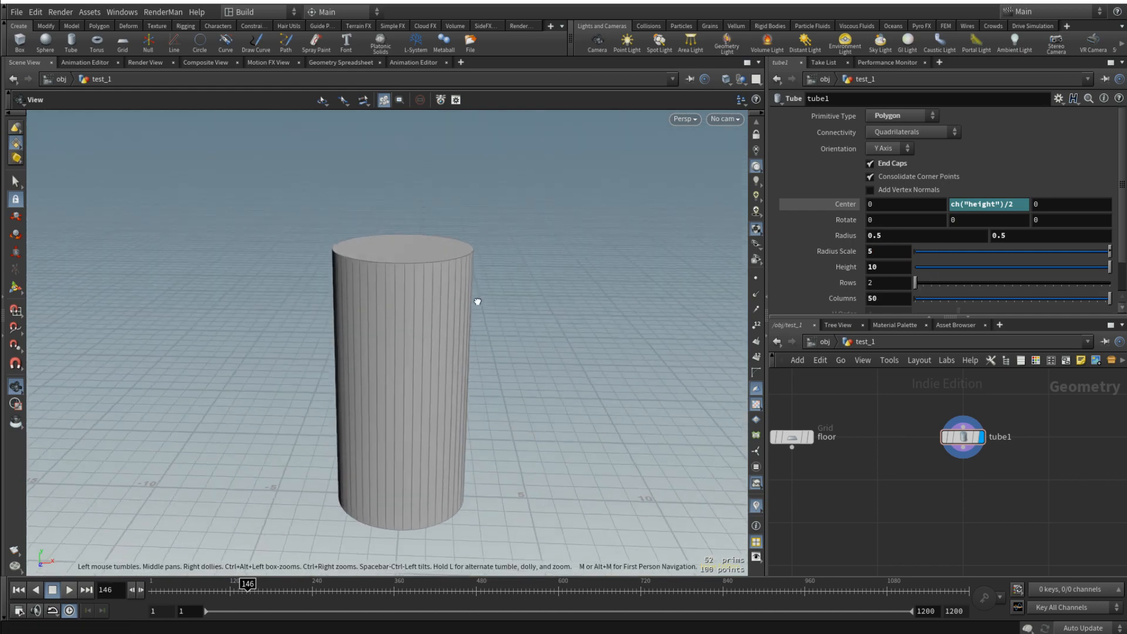
pyautogui.moveTo(478, 301); pyautogui.dragTo(443, 344)
pyautogui.scroll(4, 430, 321)
pyautogui.scroll(-3, 490, 351)
pyautogui.scroll(-3, 490, 351)
pyautogui.moveTo(512, 381); pyautogui.dragTo(477, 400)
pyautogui.scroll(-2, 502, 371)
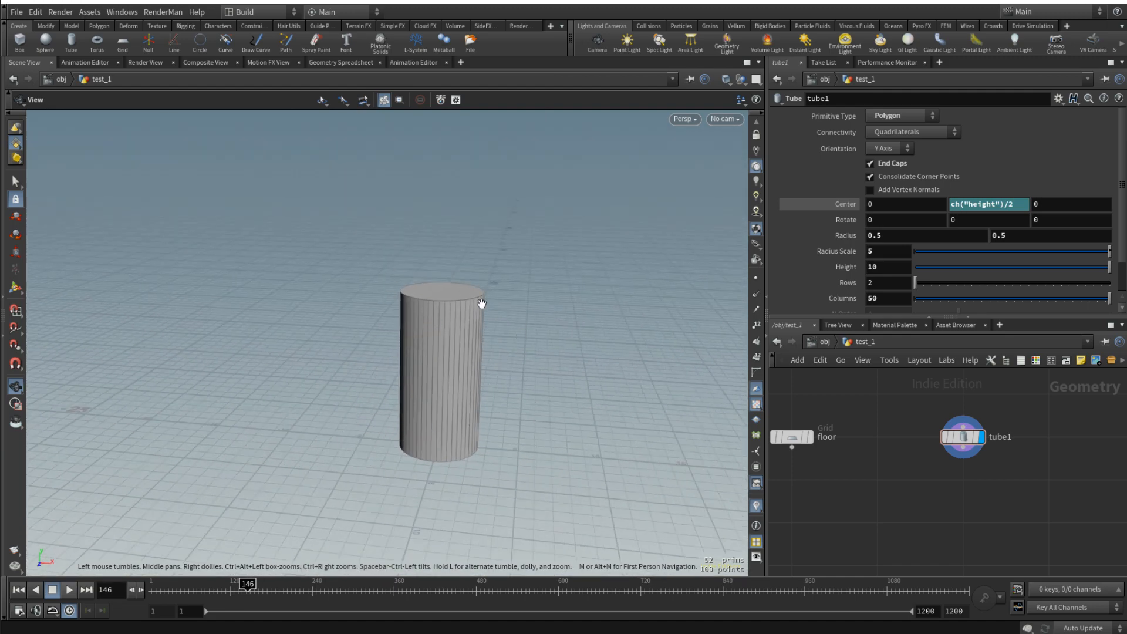
pyautogui.moveTo(505, 311); pyautogui.dragTo(473, 345)
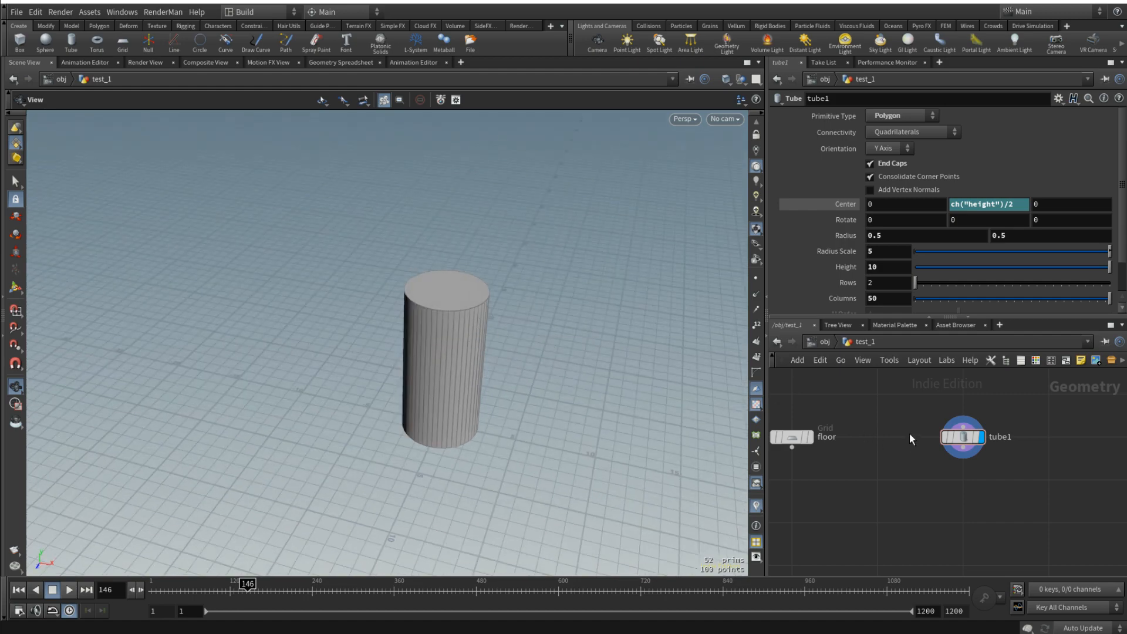
# - Add a line node beside tube1 and display it
pyautogui.scroll(-3, 904, 449)
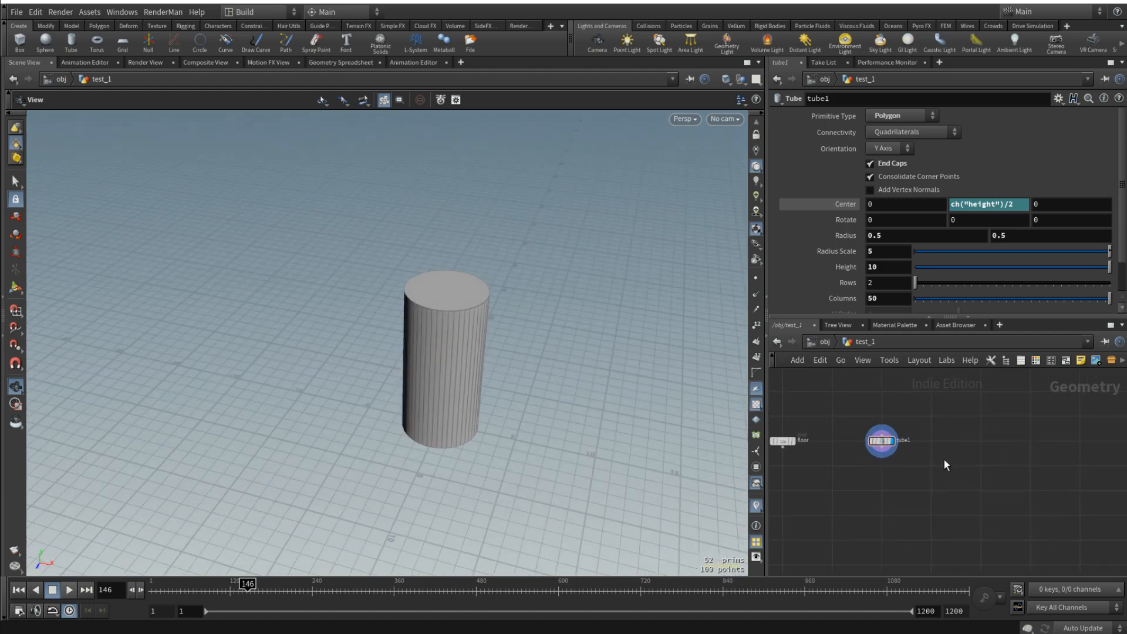
pyautogui.press('Tab')
pyautogui.press('Return')
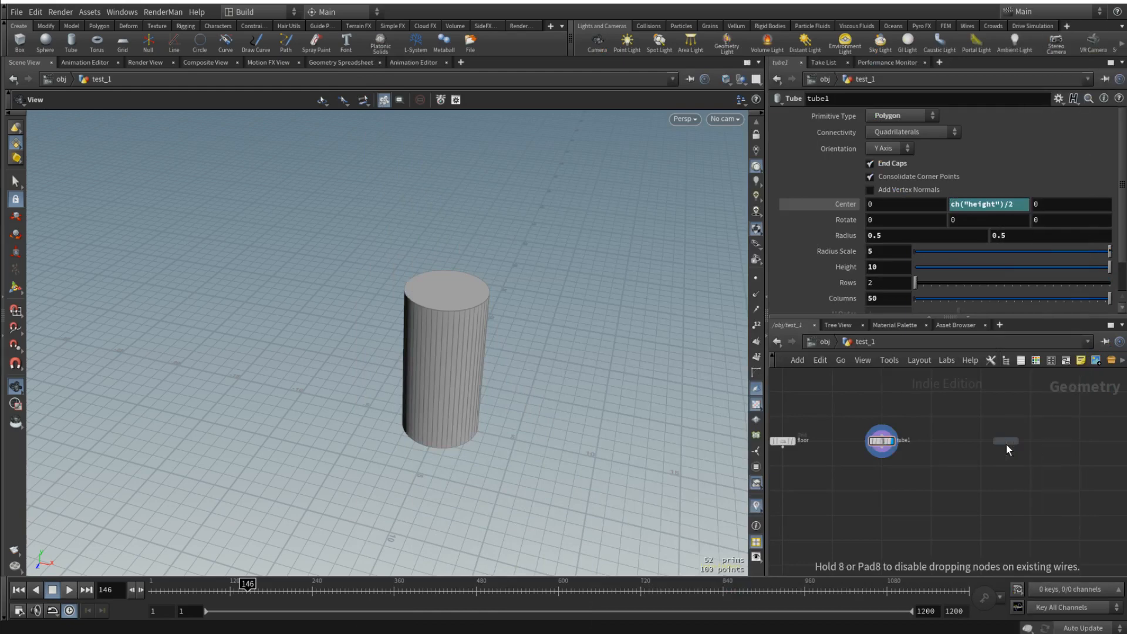
pyautogui.click(977, 442)
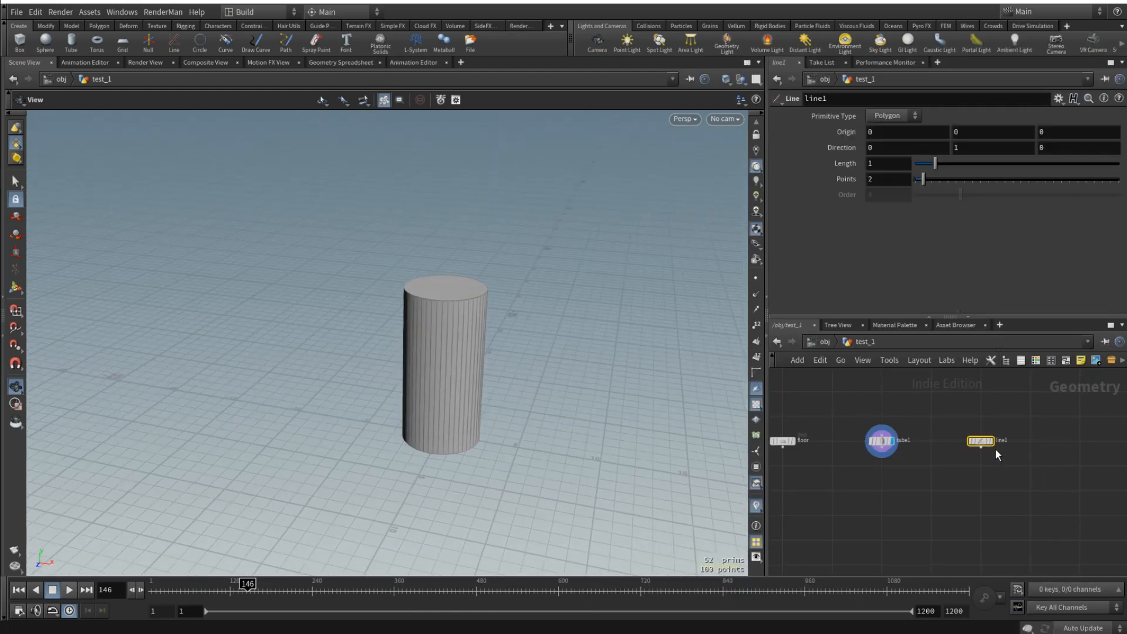
pyautogui.scroll(2, 975, 442)
pyautogui.click(973, 441)
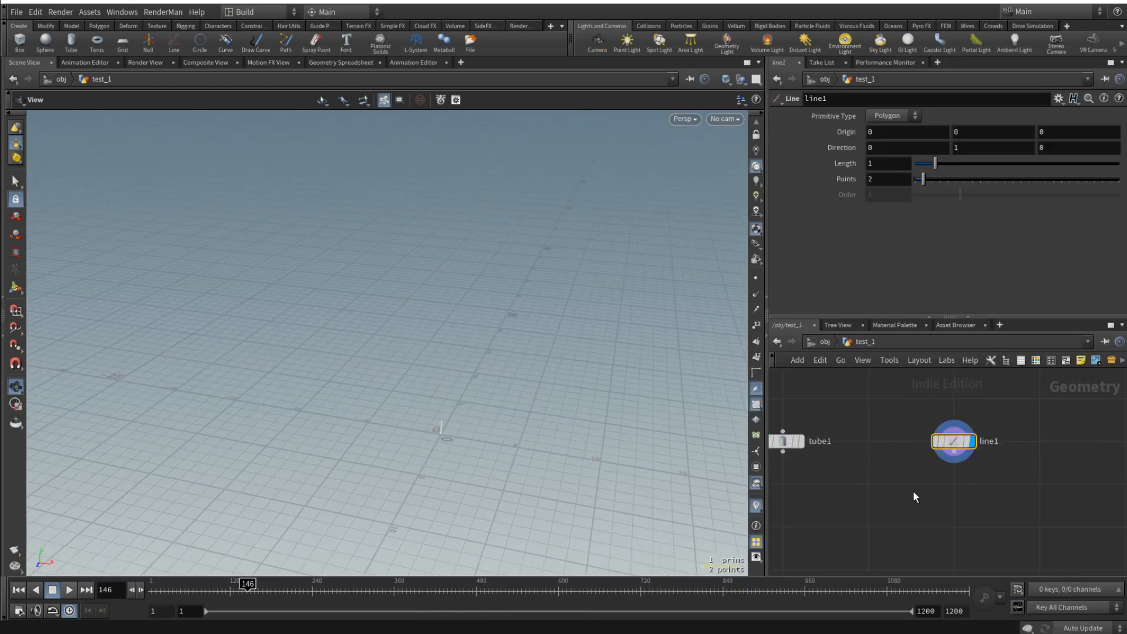
# - Add an Attribute Expression node below line1, connect line1 to its first input and display it
pyautogui.press('Tab')
pyautogui.write('att')
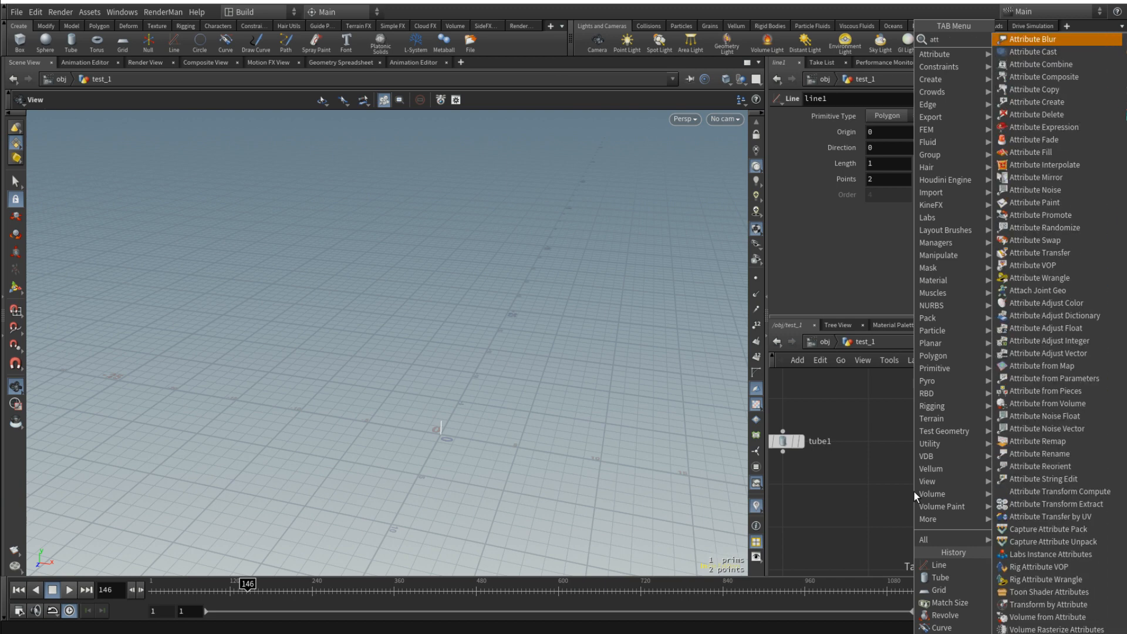
pyautogui.press('Down')
pyautogui.press('Down')
pyautogui.press('Down')
pyautogui.press('Down')
pyautogui.press('Down')
pyautogui.press('Down')
pyautogui.press('Down')
pyautogui.press('Return')
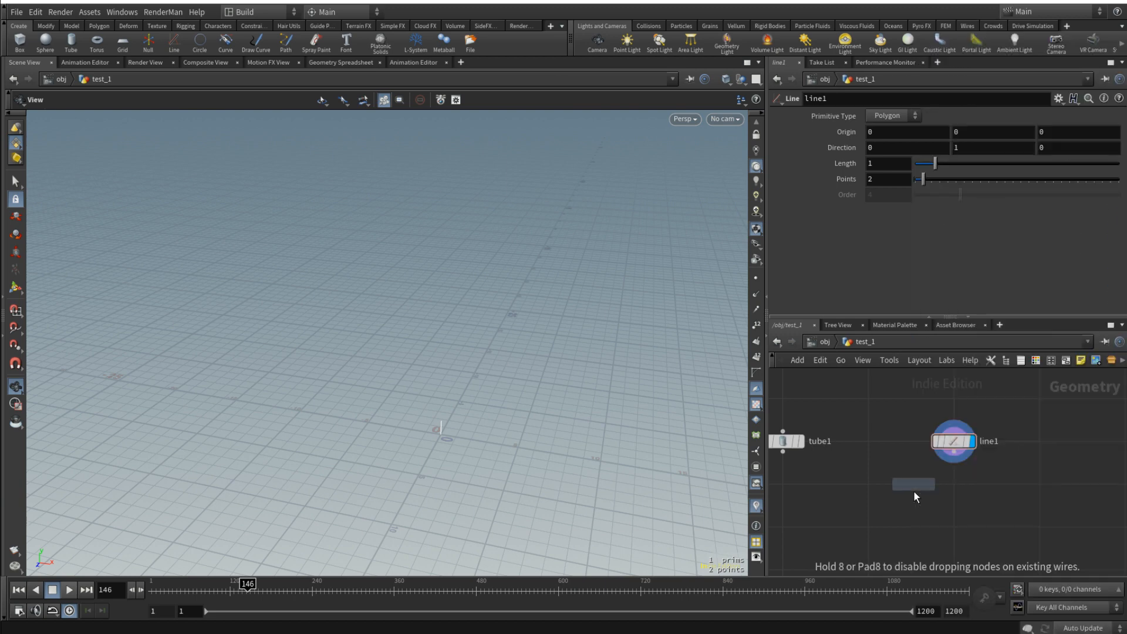
pyautogui.click(951, 494)
pyautogui.click(942, 474)
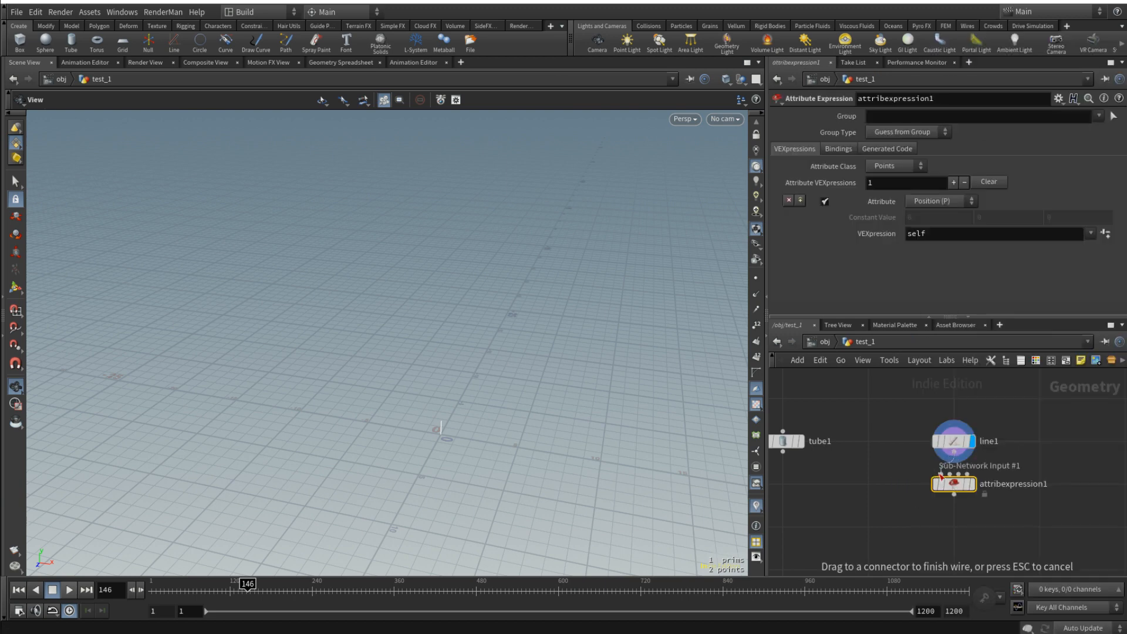
pyautogui.click(942, 474)
pyautogui.moveTo(953, 485); pyautogui.dragTo(953, 528)
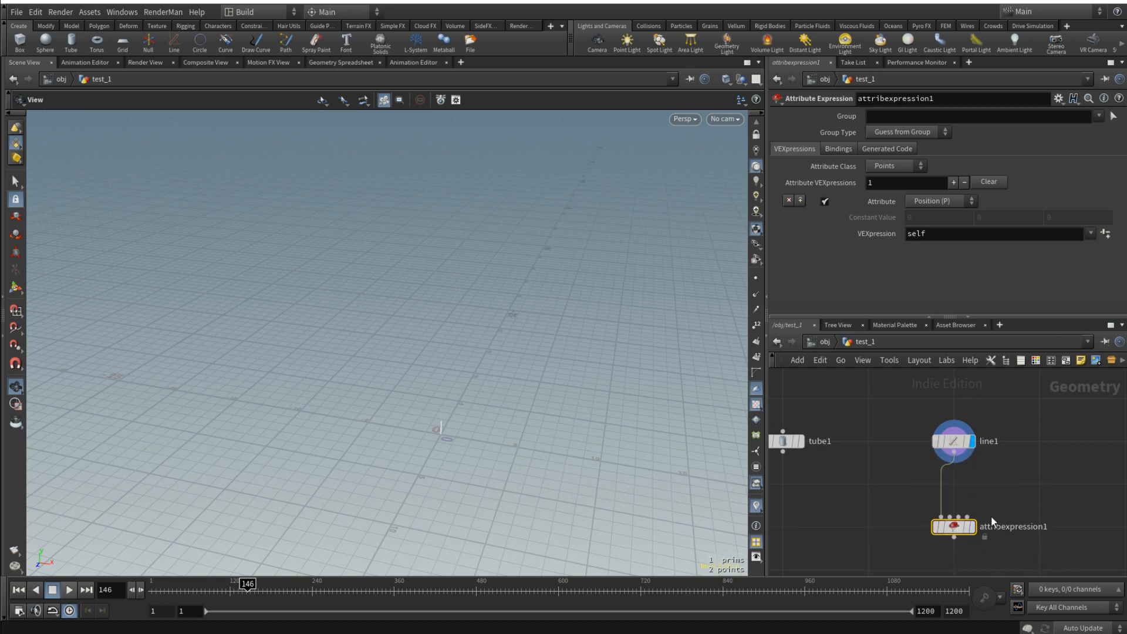
pyautogui.click(973, 526)
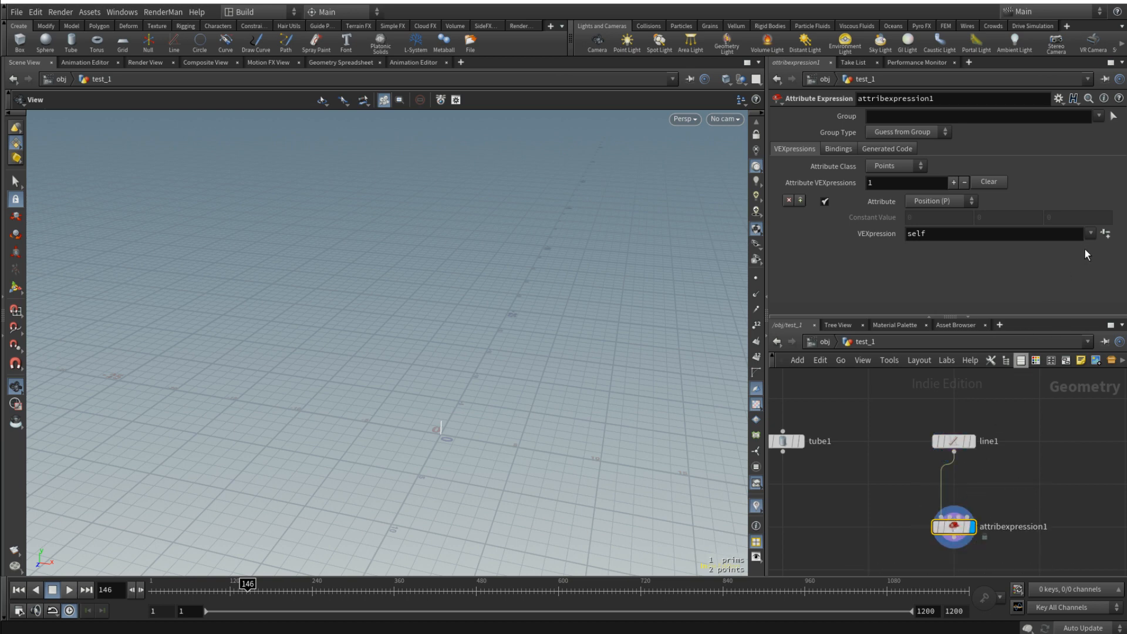
# - Load the Y-Line to Helix preset as the position VEXpression and create its radius, turns, height and width parameters
pyautogui.click(1091, 234)
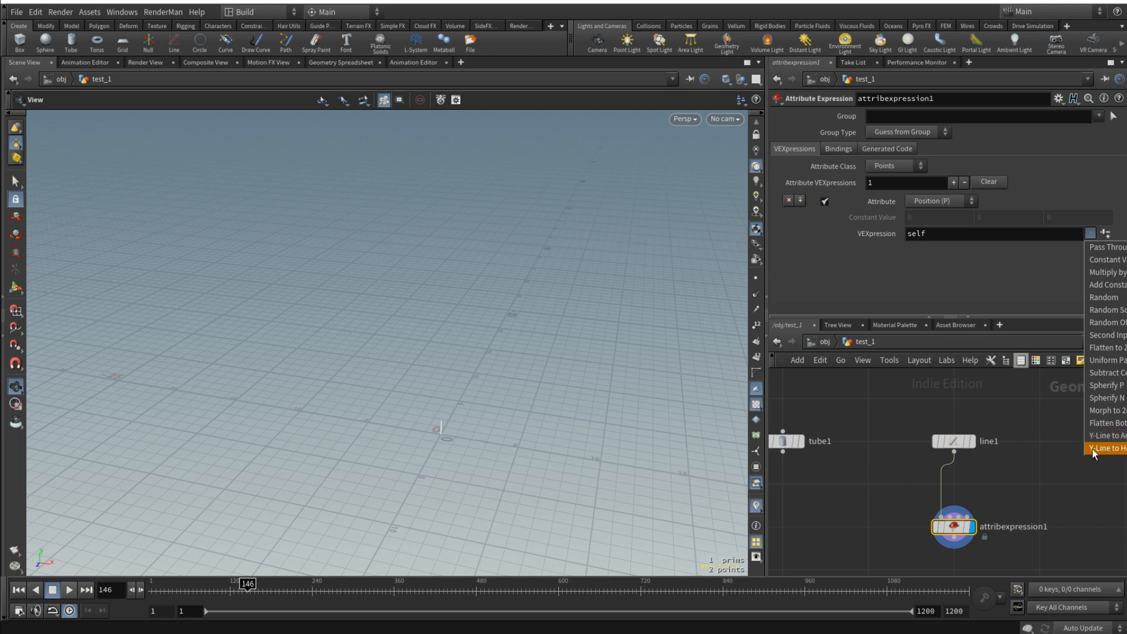
pyautogui.click(1122, 449)
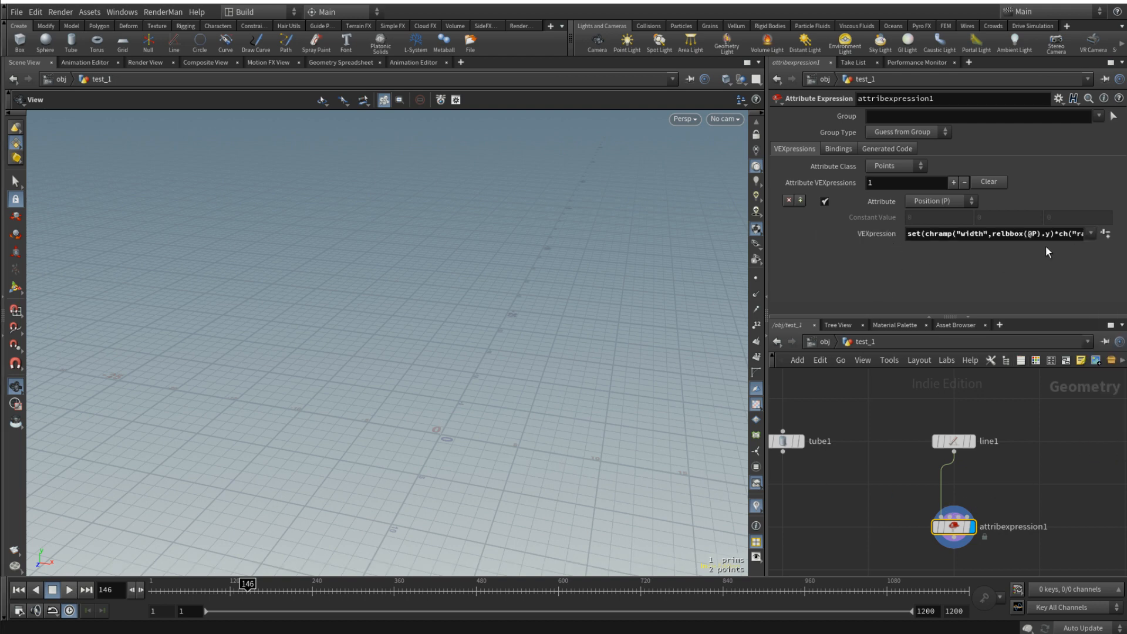
pyautogui.click(1105, 235)
pyautogui.scroll(-1, 1031, 255)
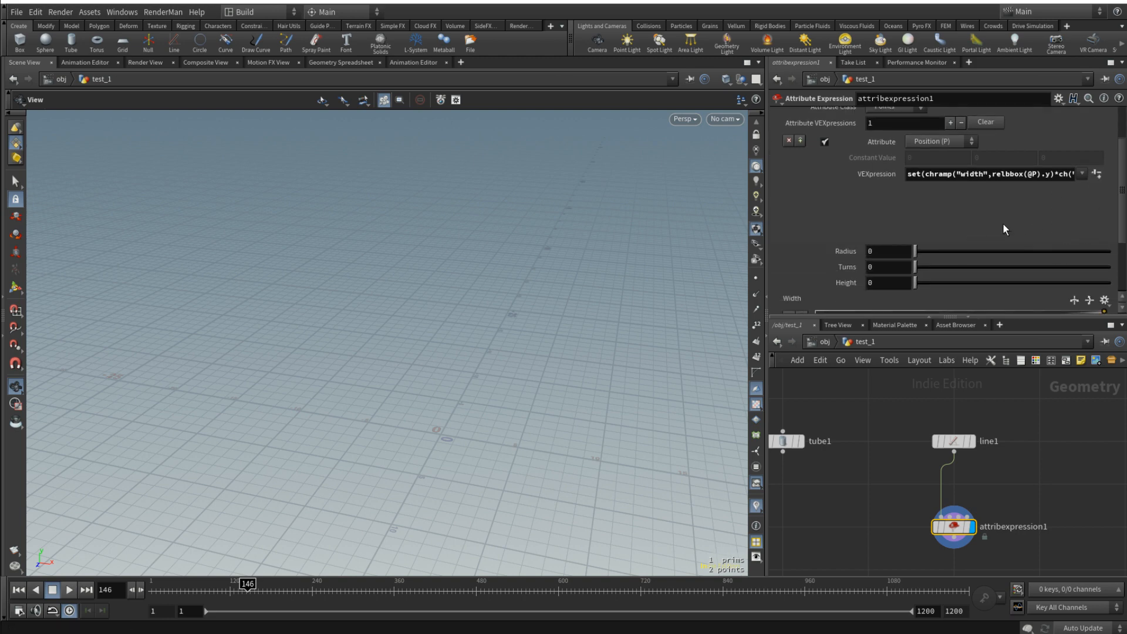
pyautogui.scroll(-1, 1006, 232)
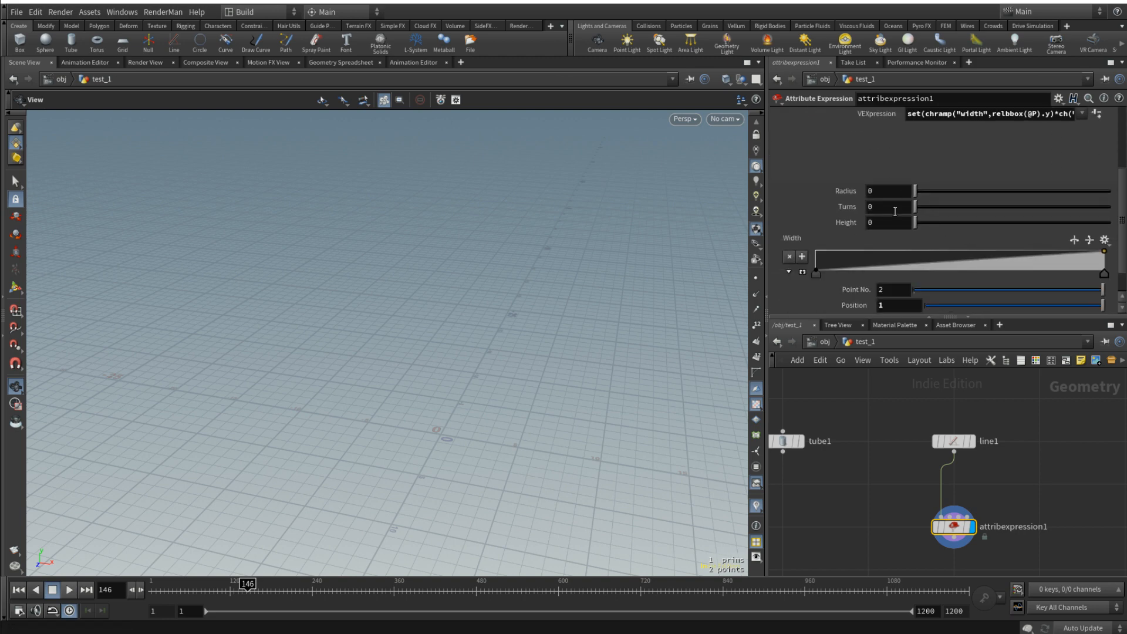
# - Link the attribute expression's height to tube1's height with a relative reference, ch("../tube1/height")
pyautogui.moveTo(848, 416); pyautogui.dragTo(916, 403, button='middle')
pyautogui.click(853, 428)
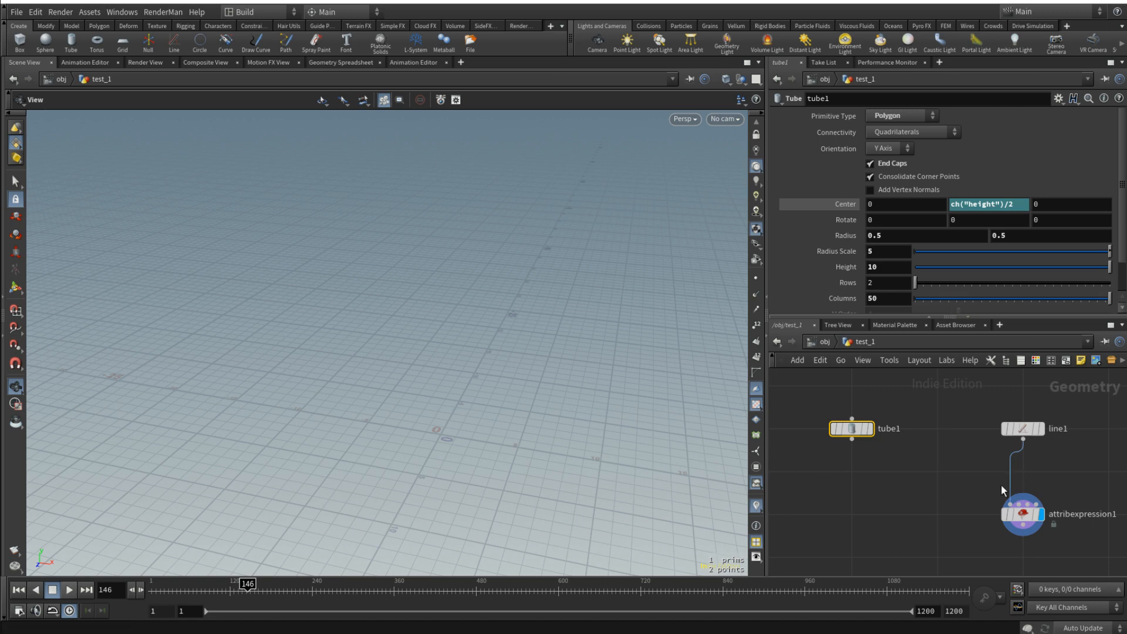
pyautogui.rightClick(834, 269)
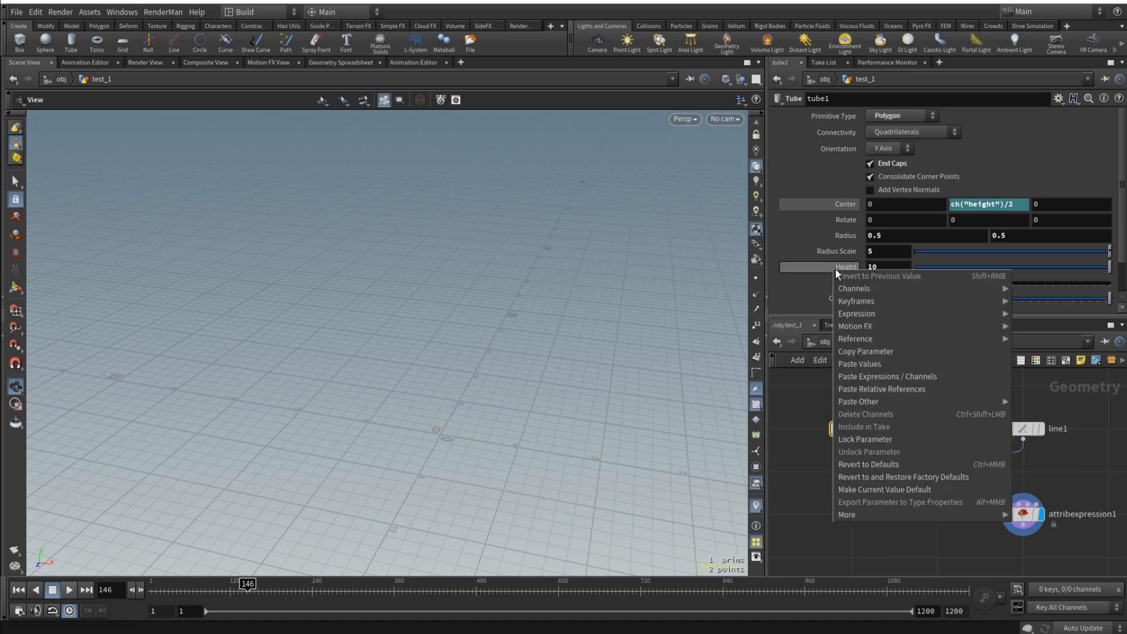
pyautogui.click(888, 352)
pyautogui.click(1026, 506)
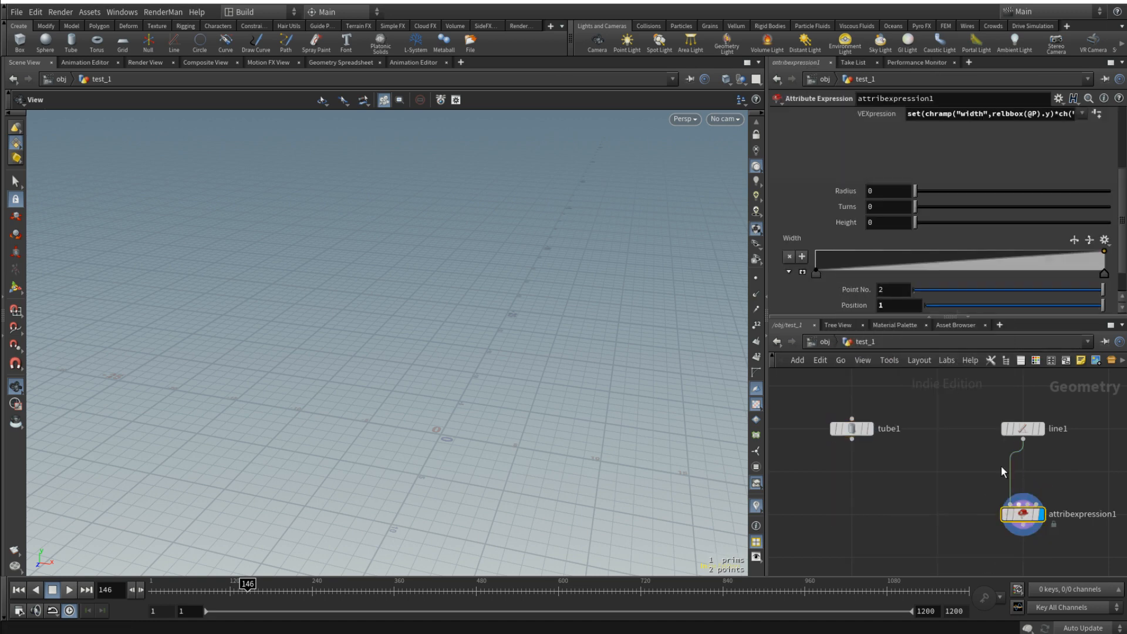
pyautogui.rightClick(850, 228)
pyautogui.click(913, 351)
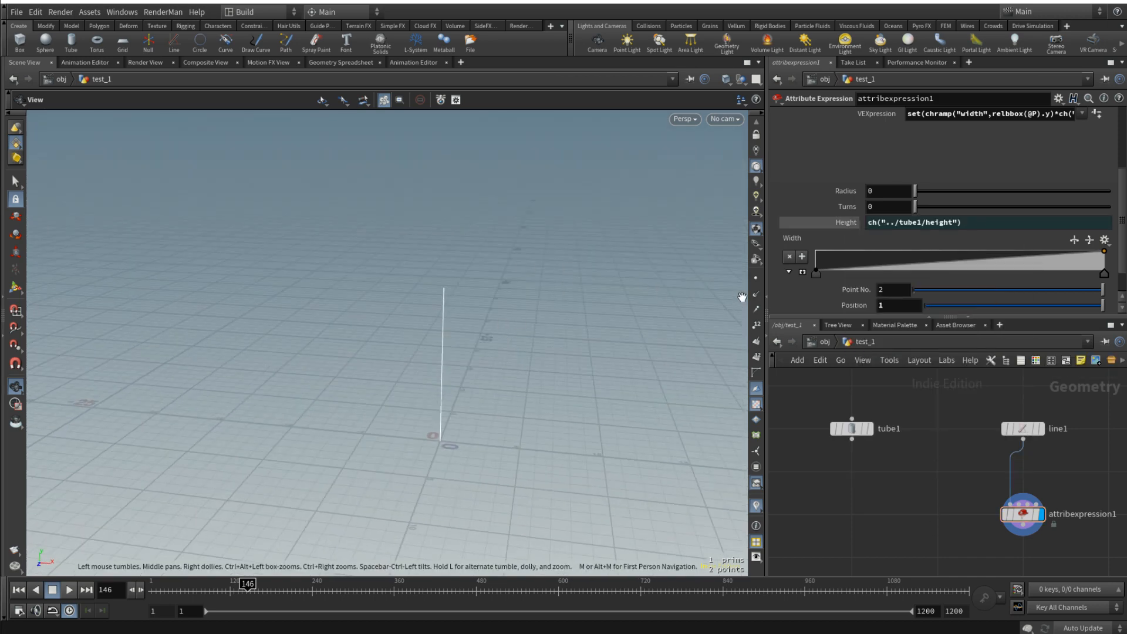
# - Link the attribute expression's radius to tube1's radius scale with a relative reference, ch("../tube1/radscale")
pyautogui.click(852, 430)
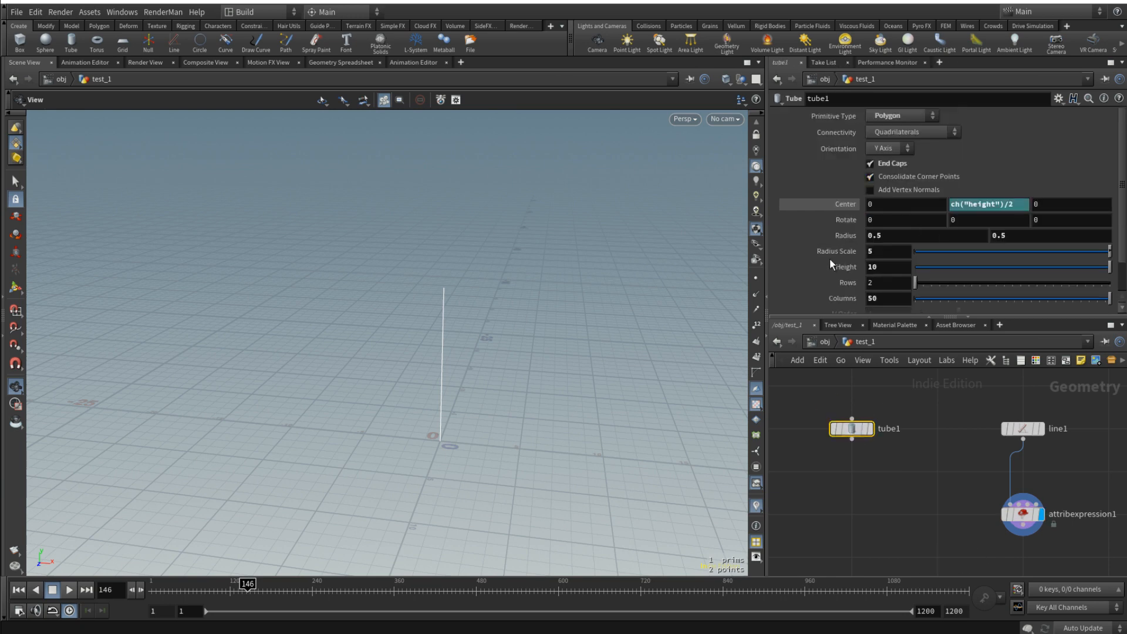
pyautogui.rightClick(840, 235)
pyautogui.click(892, 335)
pyautogui.click(1024, 516)
pyautogui.rightClick(844, 193)
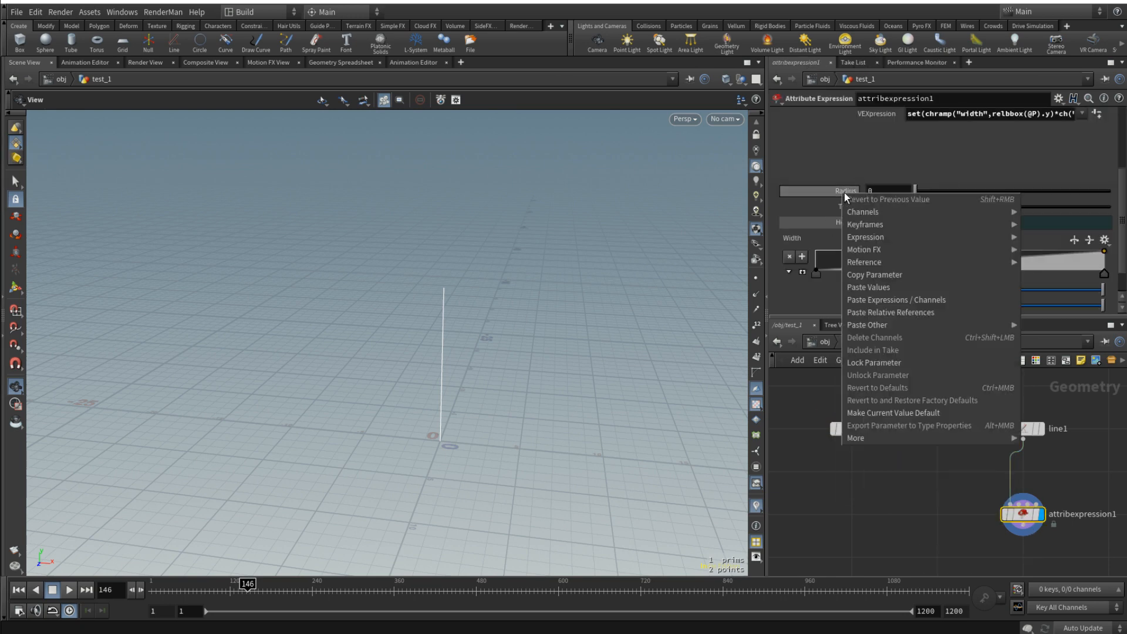
pyautogui.click(924, 312)
pyautogui.moveTo(572, 352); pyautogui.dragTo(410, 342)
# - Set the attribute expression's turns to 10
pyautogui.click(883, 205)
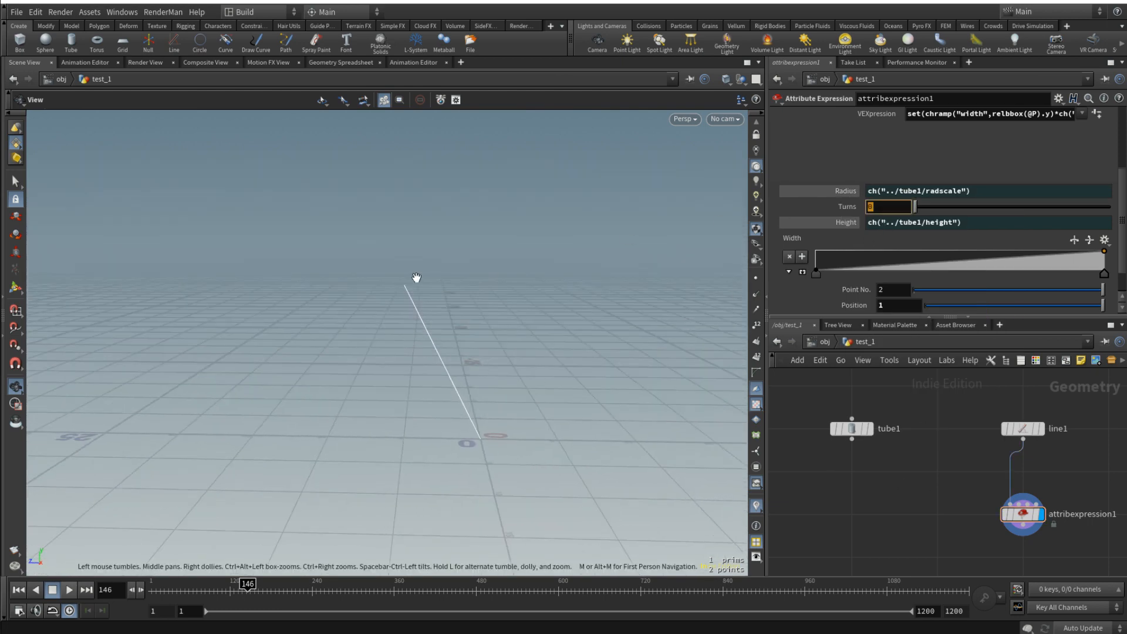
pyautogui.click(583, 349)
pyautogui.moveTo(915, 207); pyautogui.dragTo(1110, 207)
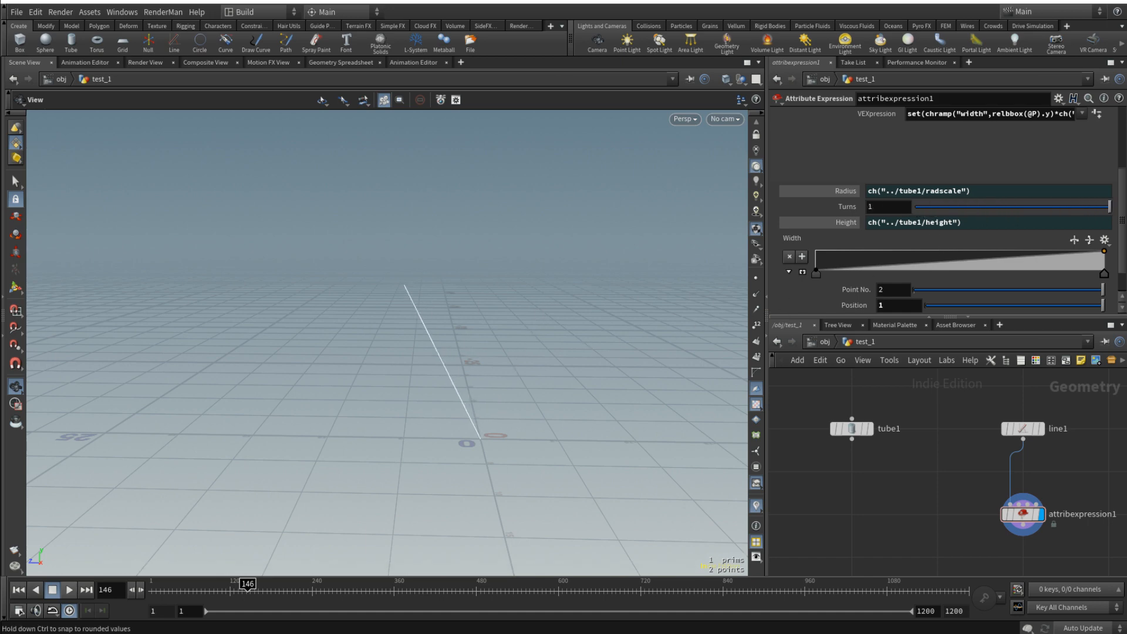
pyautogui.moveTo(884, 208); pyautogui.dragTo(799, 217)
pyautogui.click(846, 222)
pyautogui.write('10')
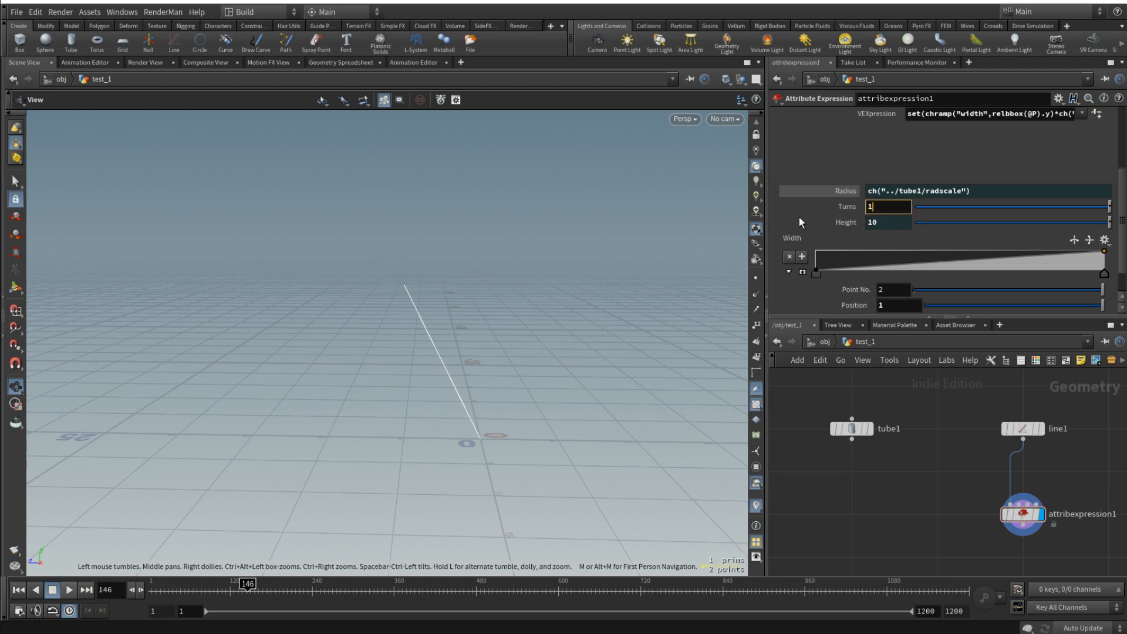
pyautogui.press('Return')
pyautogui.moveTo(537, 300); pyautogui.dragTo(517, 352)
# - Set line1's number of points to 300
pyautogui.click(1023, 428)
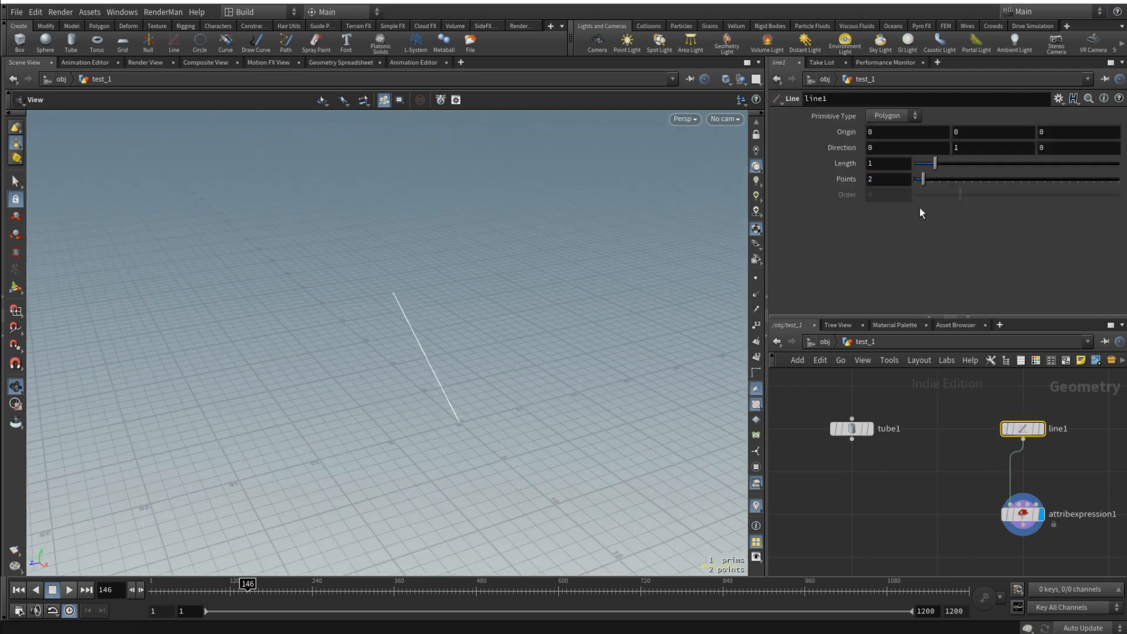
pyautogui.rightClick(854, 183)
pyautogui.click(895, 179)
pyautogui.write('300')
pyautogui.press('Return')
pyautogui.moveTo(428, 376); pyautogui.dragTo(523, 358)
# - Apply the Constant preset to the attribute expression's width ramp
pyautogui.click(1023, 515)
pyautogui.scroll(-2, 1011, 258)
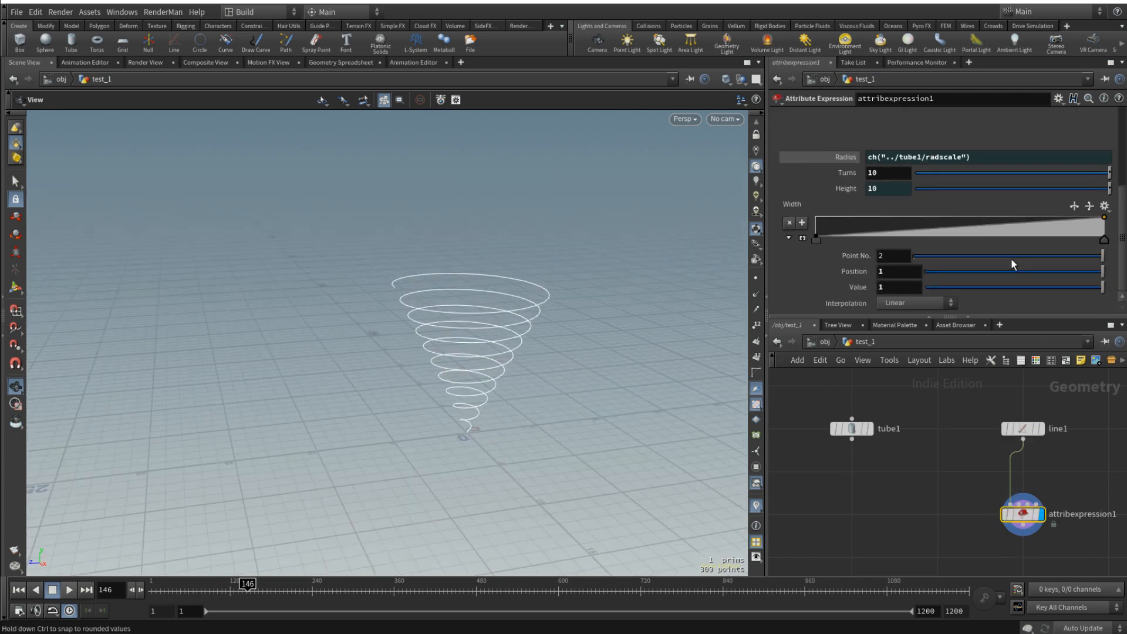
pyautogui.click(1105, 206)
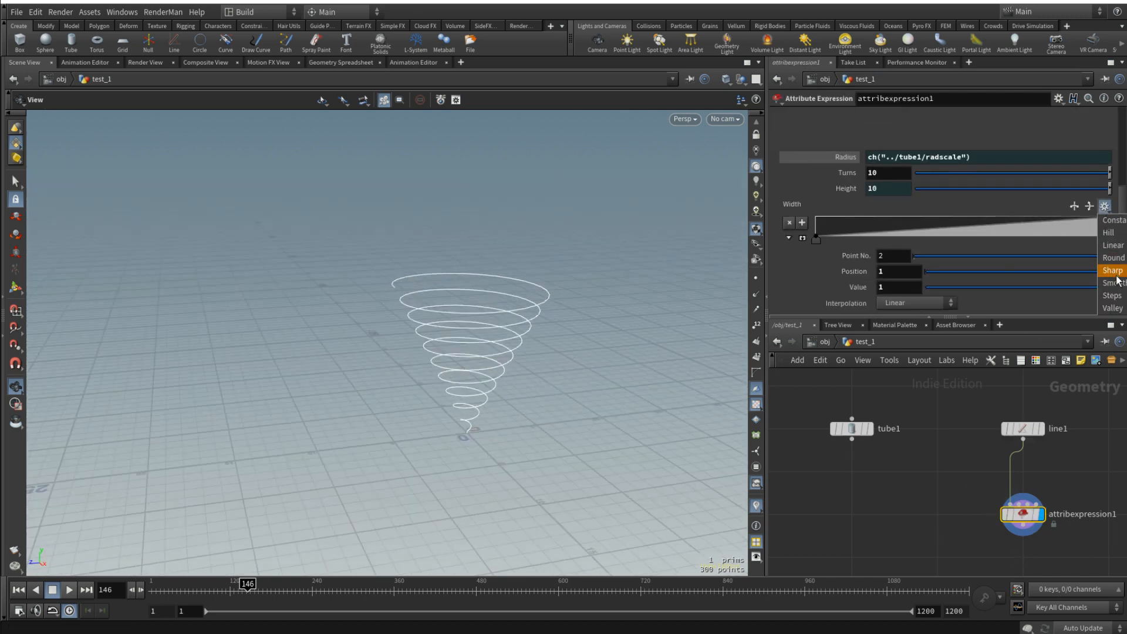
pyautogui.click(1116, 226)
pyautogui.moveTo(395, 373); pyautogui.dragTo(454, 343)
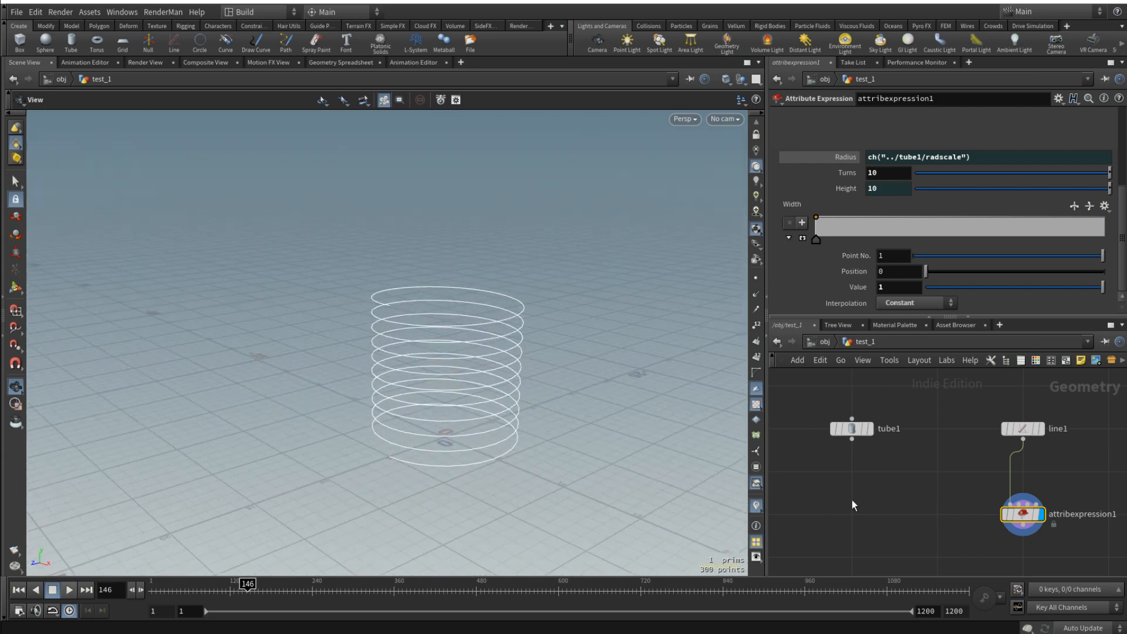
# - Reduce the helix to 5 turns in the attribute expression
pyautogui.doubleClick(887, 171)
pyautogui.write('5')
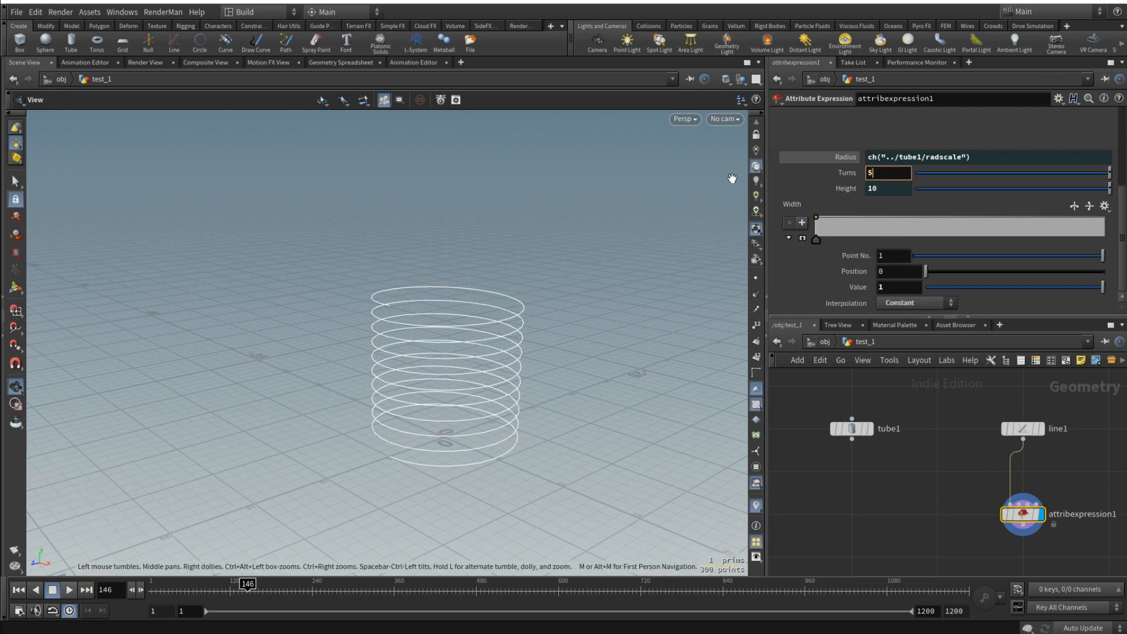
pyautogui.press('Return')
pyautogui.moveTo(441, 330); pyautogui.dragTo(494, 322)
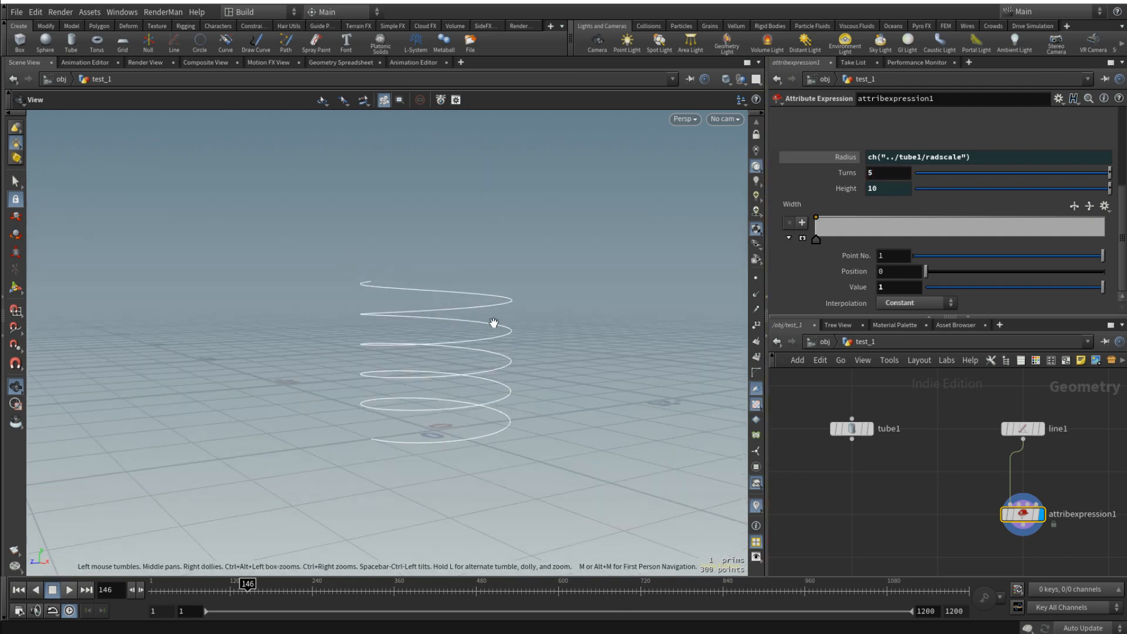
# - Link the attribute expression's turns to tube1's height as a relative reference divided by 2
pyautogui.moveTo(605, 309); pyautogui.dragTo(623, 329)
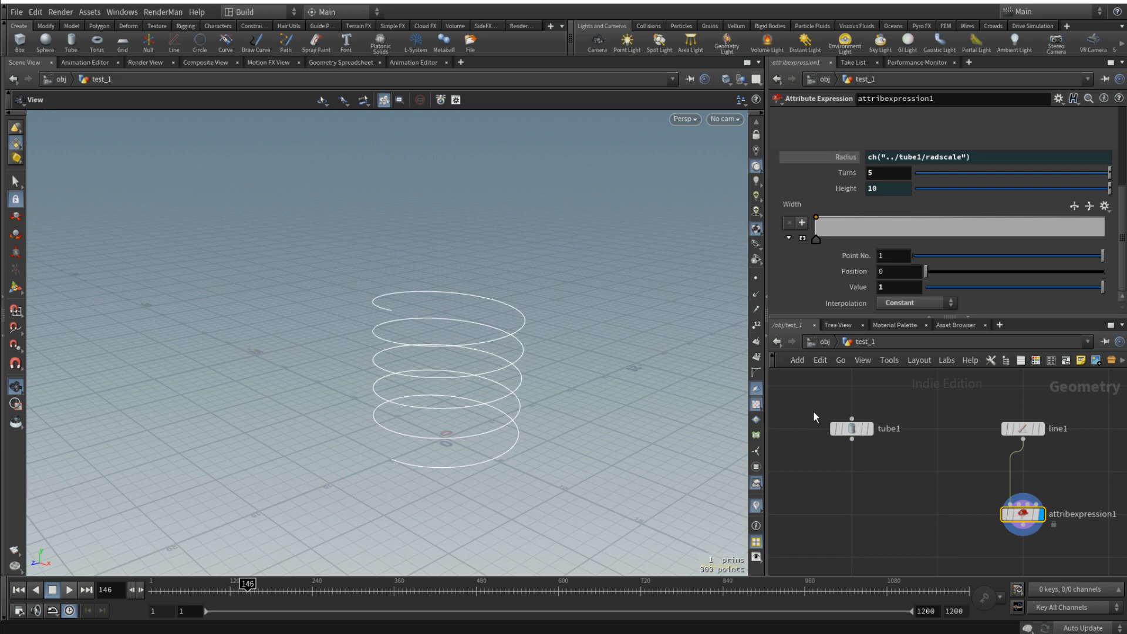
pyautogui.click(851, 429)
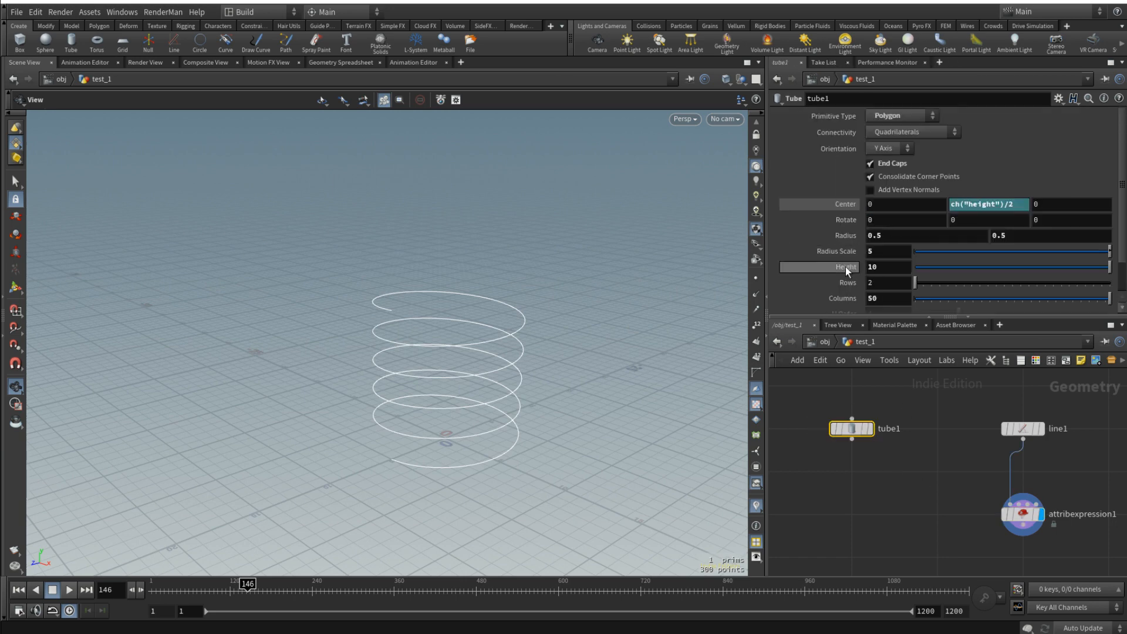
pyautogui.rightClick(846, 266)
pyautogui.click(883, 347)
pyautogui.click(1022, 513)
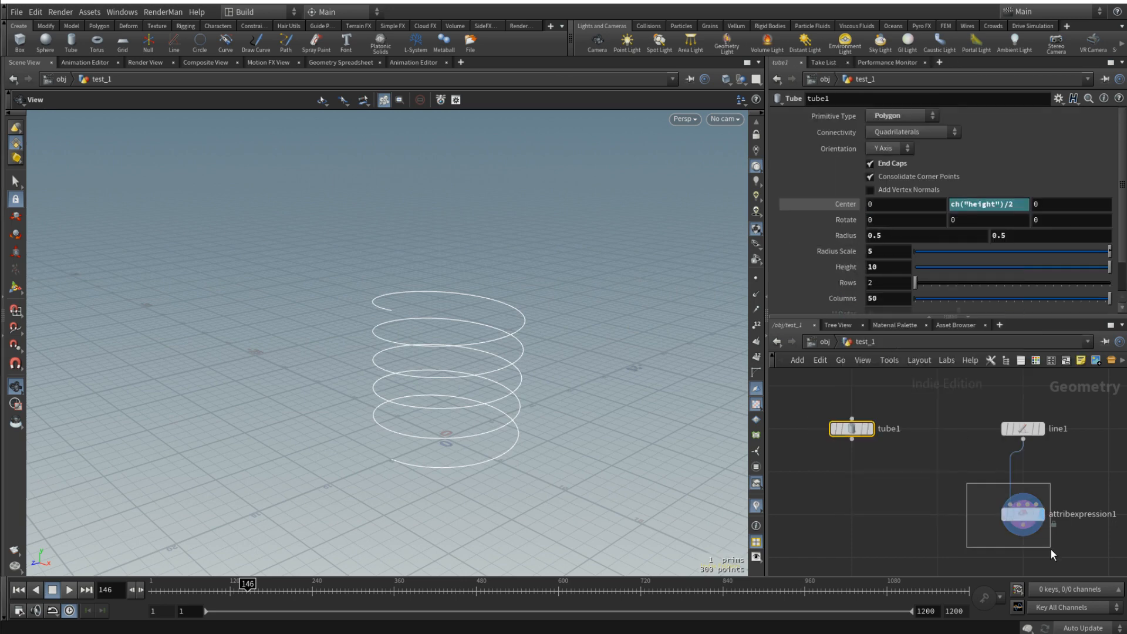
pyautogui.rightClick(849, 173)
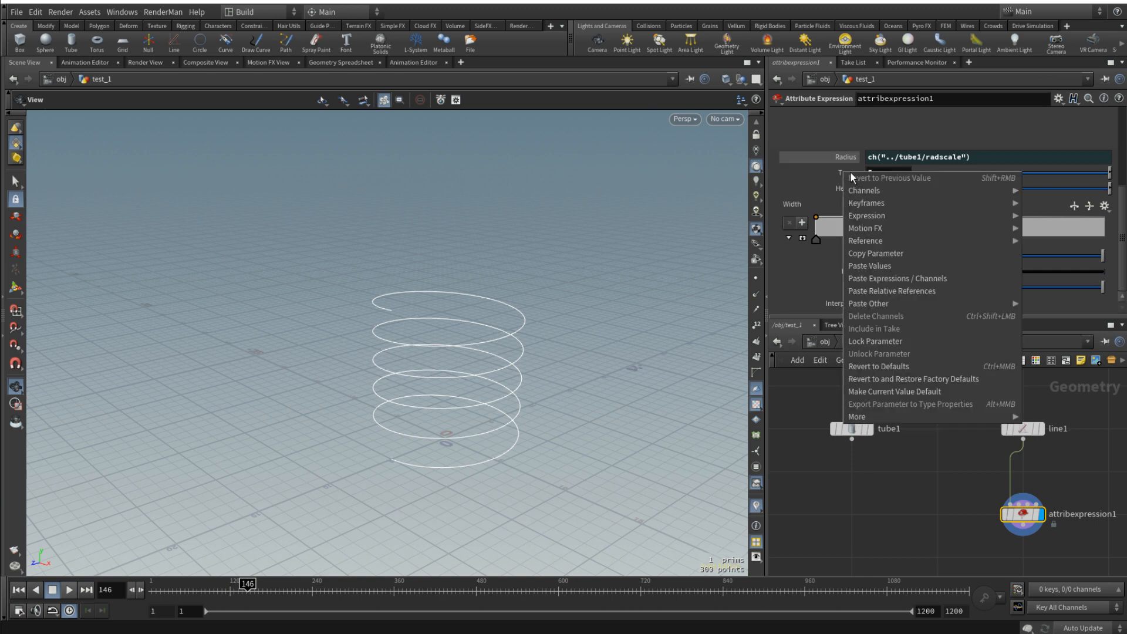
pyautogui.click(892, 292)
pyautogui.click(971, 174)
pyautogui.press('Return')
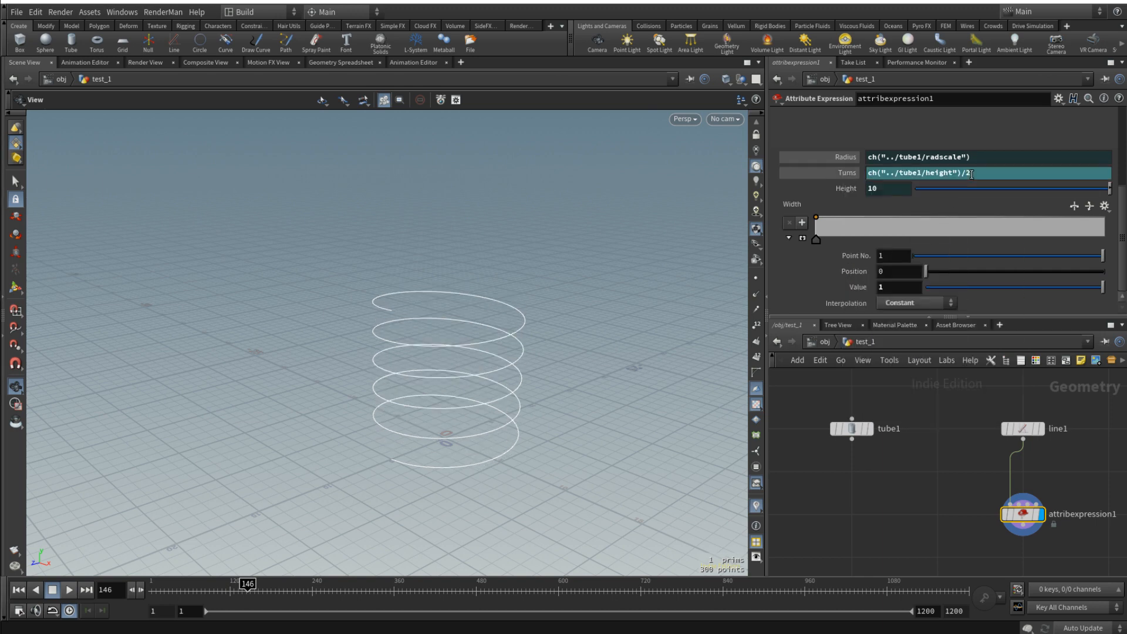
pyautogui.moveTo(476, 390); pyautogui.dragTo(510, 310)
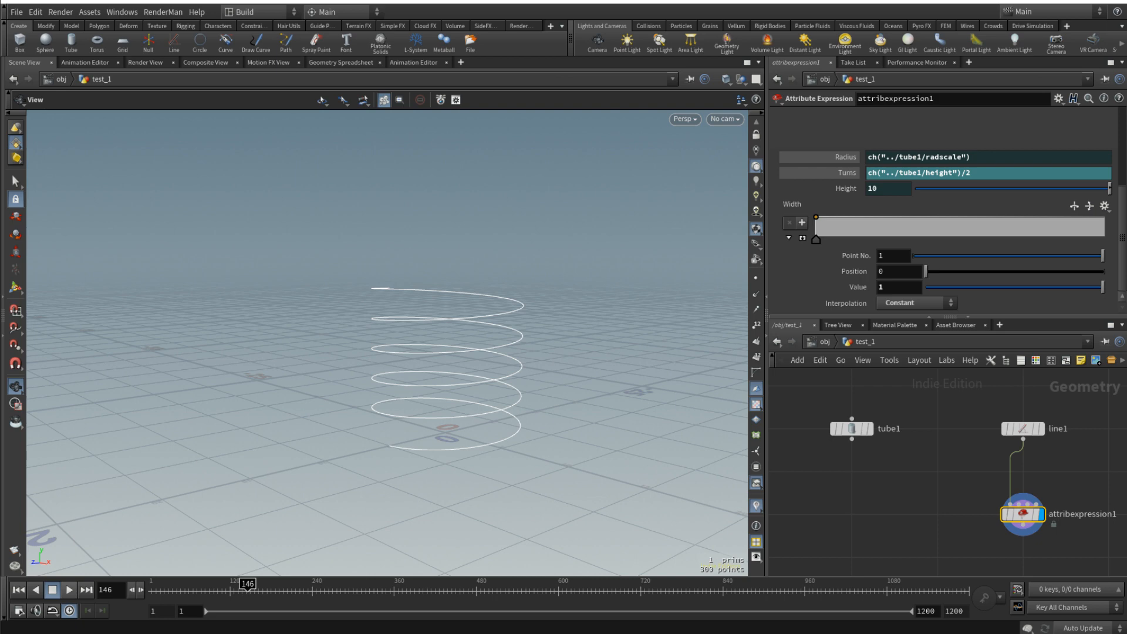
# - Display tube1 as a template wireframe together with the helix
pyautogui.keyDown('alt'); pyautogui.moveTo(679, 327); pyautogui.dragTo(529, 335); pyautogui.keyUp('alt')
pyautogui.scroll(2, 985, 522)
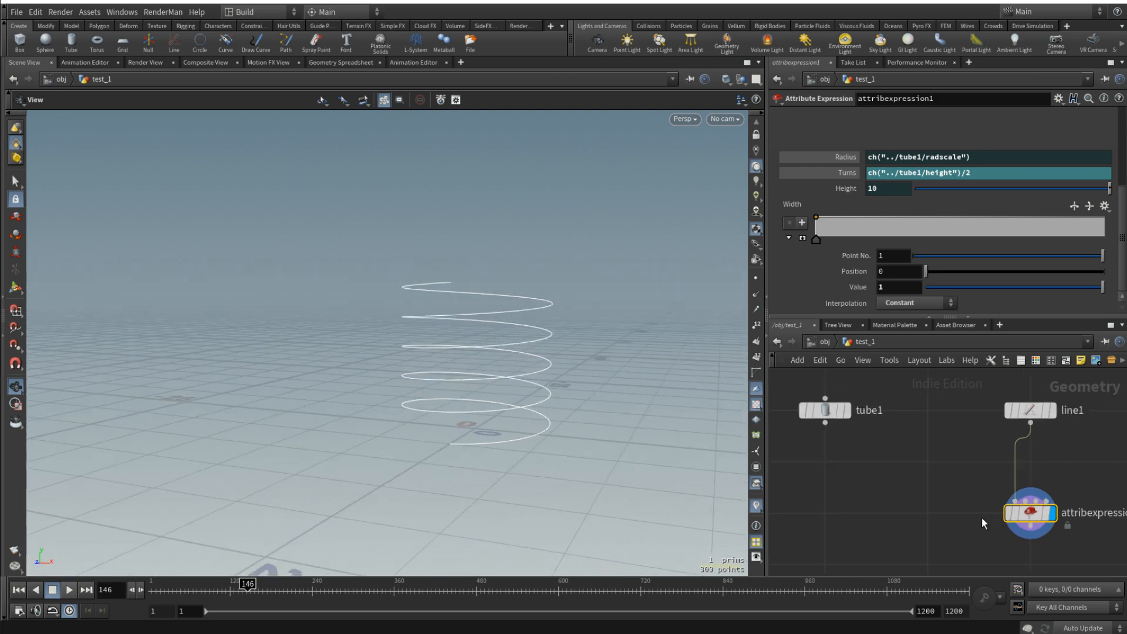
pyautogui.click(843, 415)
pyautogui.moveTo(543, 294); pyautogui.dragTo(529, 391)
pyautogui.scroll(4, 487, 387)
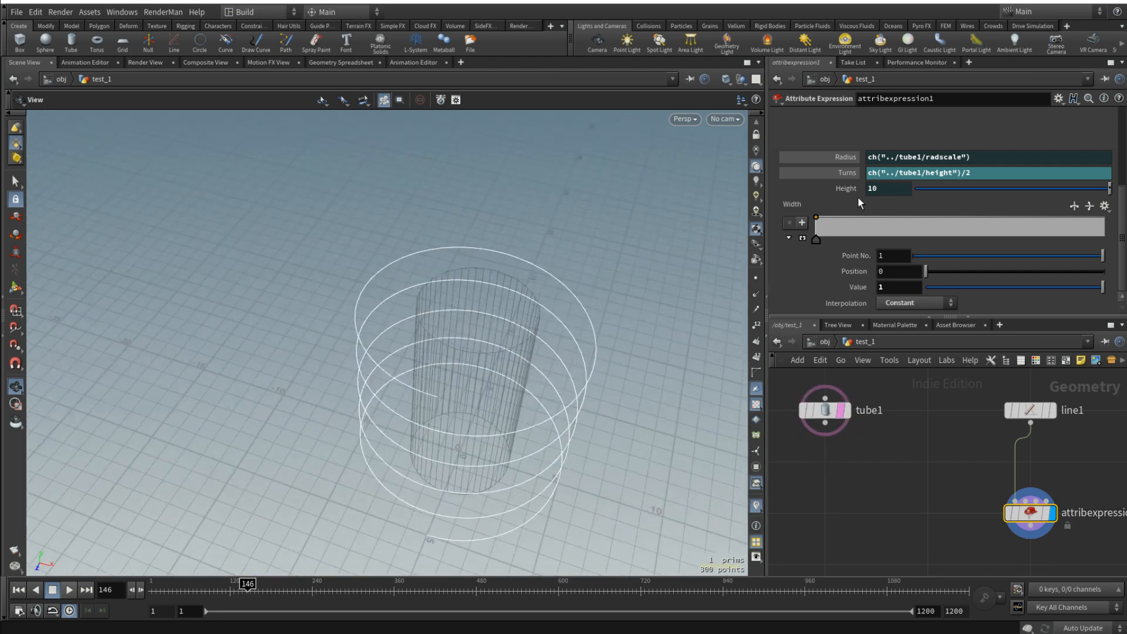
# - Halve the helix radius by changing the attribute expression's radius to ch("../tube1/radscale")/2
pyautogui.click(993, 156)
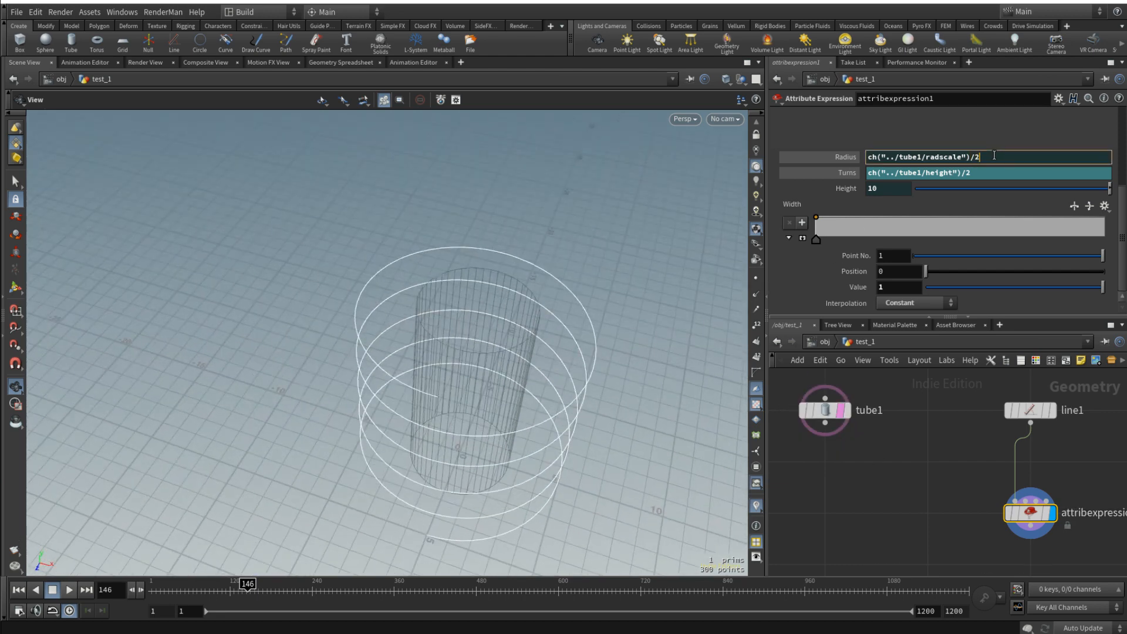
pyautogui.write('/2')
pyautogui.press('Return')
pyautogui.moveTo(552, 376); pyautogui.dragTo(636, 446)
pyautogui.moveTo(905, 512); pyautogui.dragTo(883, 479, button='middle')
pyautogui.click(848, 188)
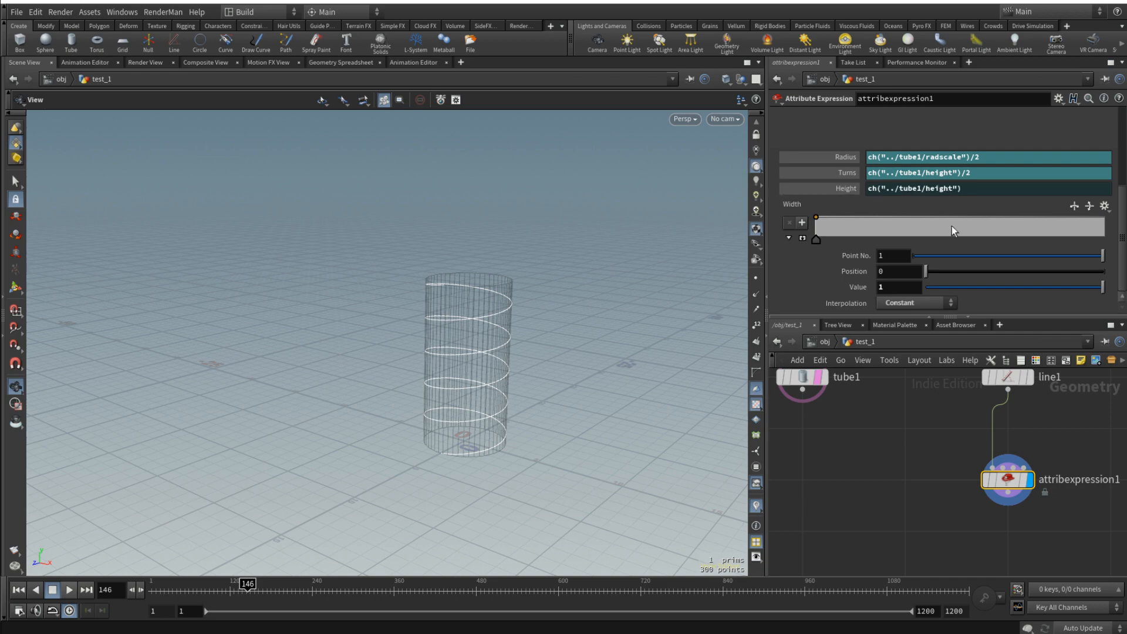
pyautogui.moveTo(446, 332); pyautogui.dragTo(593, 399)
pyautogui.scroll(-3, 847, 427)
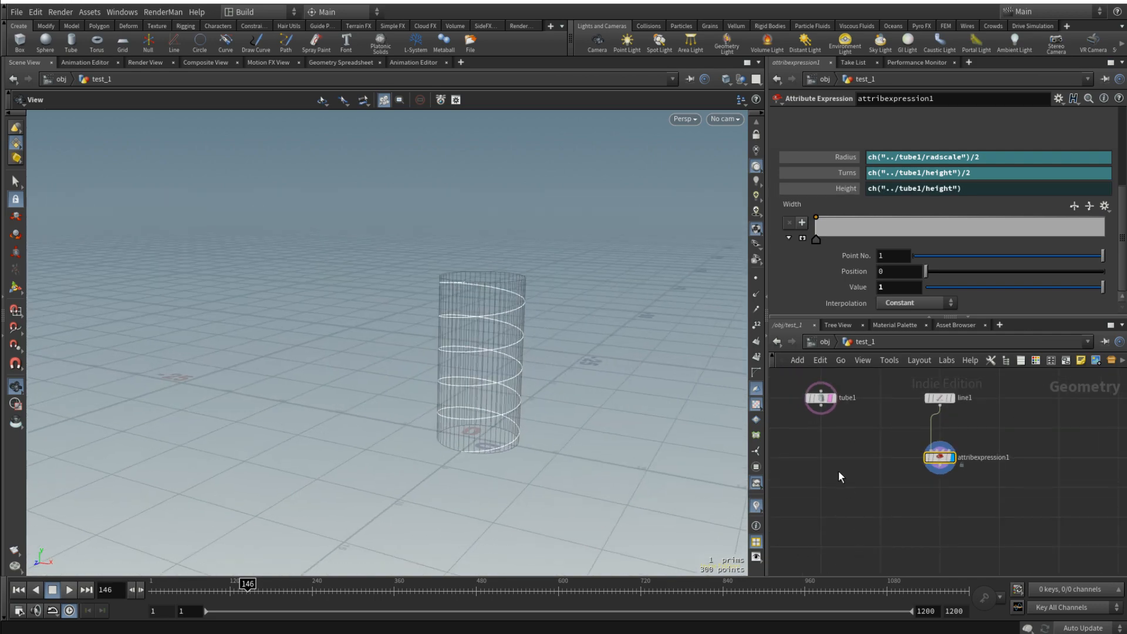
# - Test the helix's adaptation by setting tube1's height to 15 and restoring it to 10
pyautogui.moveTo(873, 415); pyautogui.dragTo(908, 430, button='middle')
pyautogui.click(855, 413)
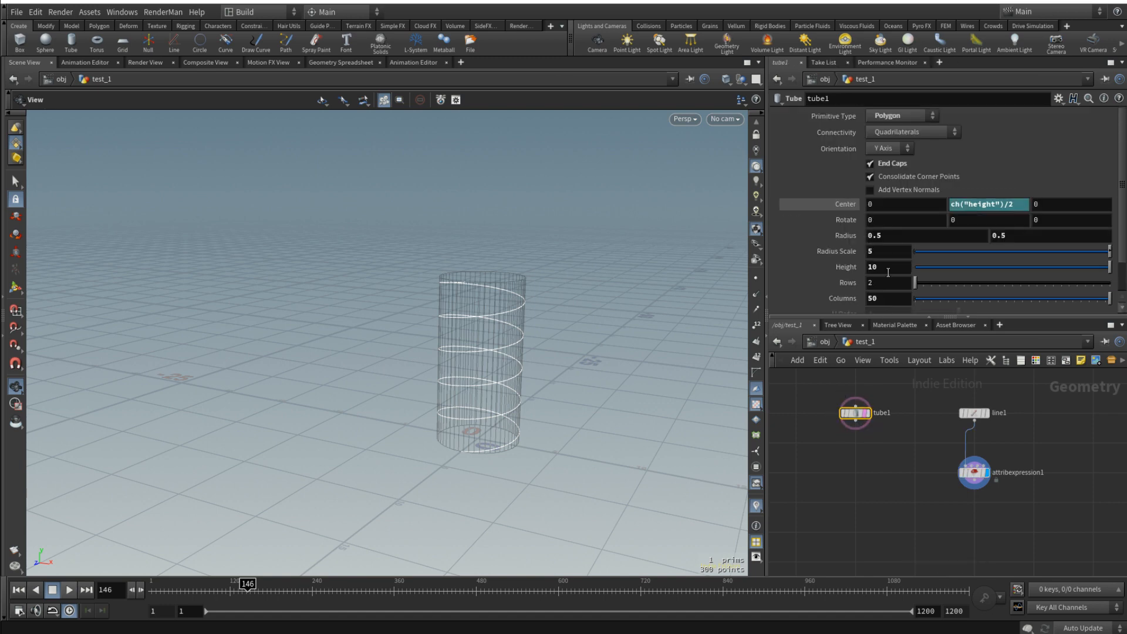
pyautogui.doubleClick(889, 269)
pyautogui.write('15')
pyautogui.press('Return')
pyautogui.moveTo(455, 270); pyautogui.dragTo(422, 272)
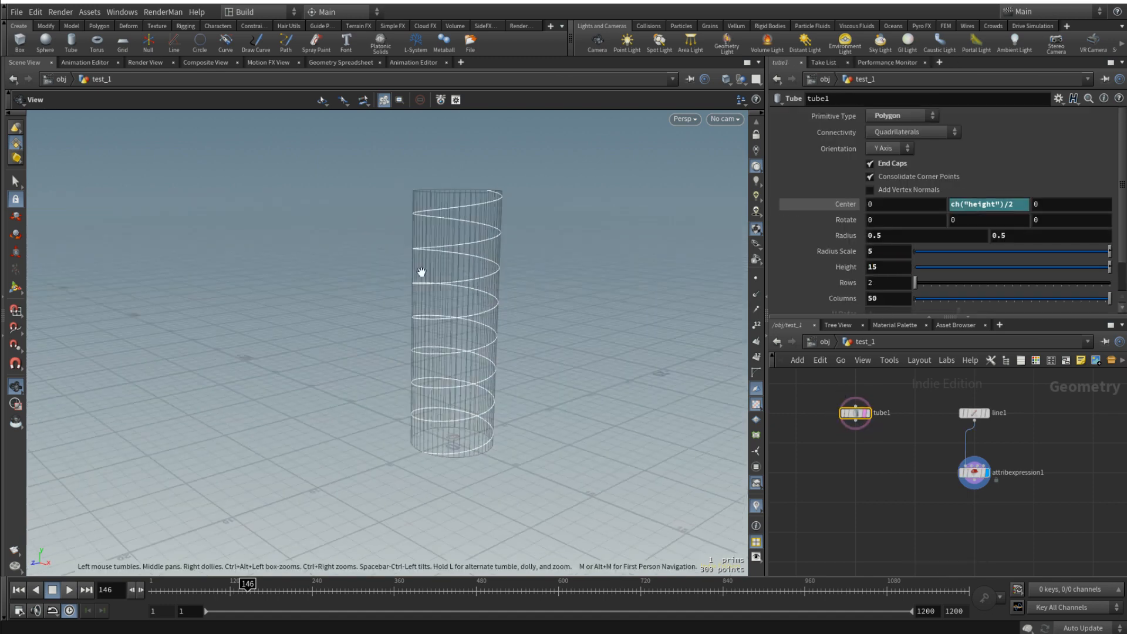
pyautogui.doubleClick(879, 267)
pyautogui.write('10')
pyautogui.press('Return')
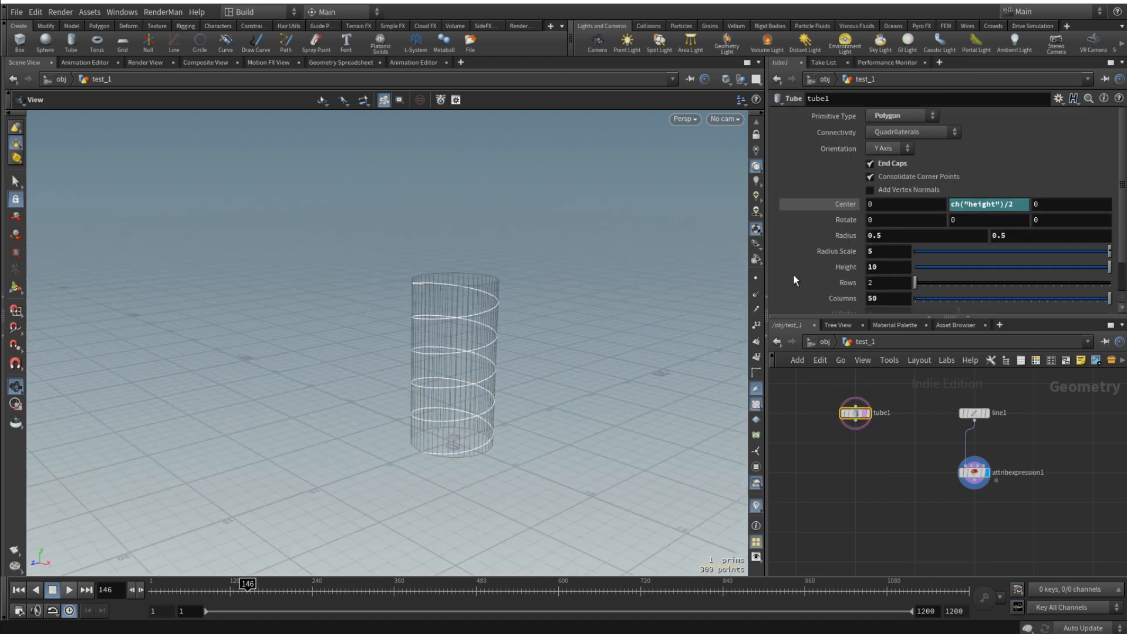
# - Turn on point display in the viewport
pyautogui.moveTo(483, 327); pyautogui.dragTo(462, 332)
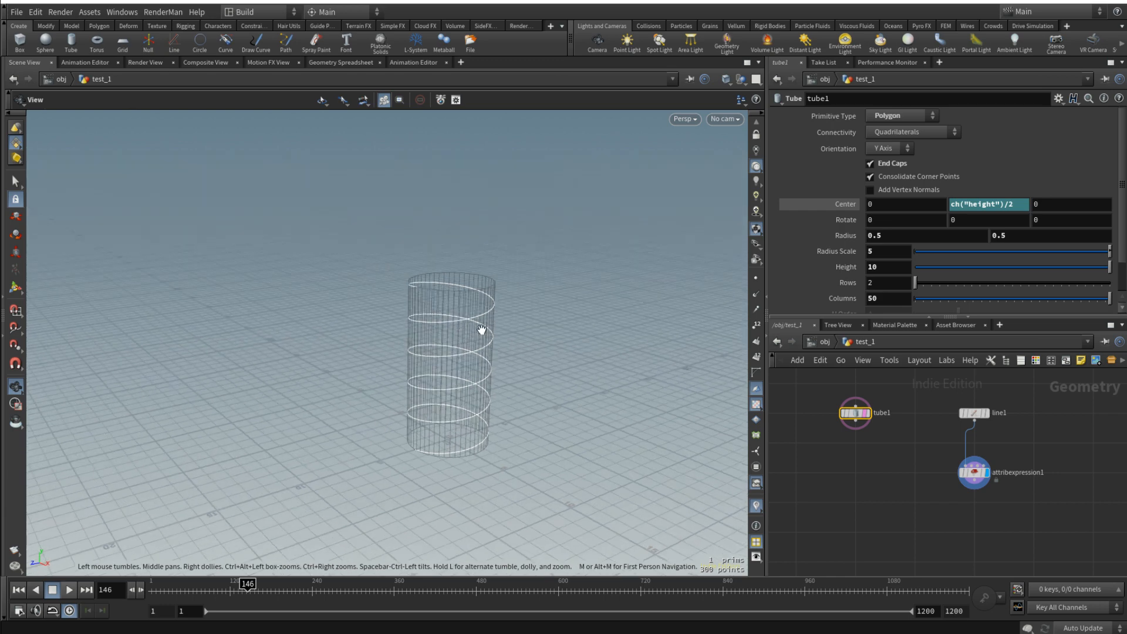
pyautogui.scroll(3, 986, 493)
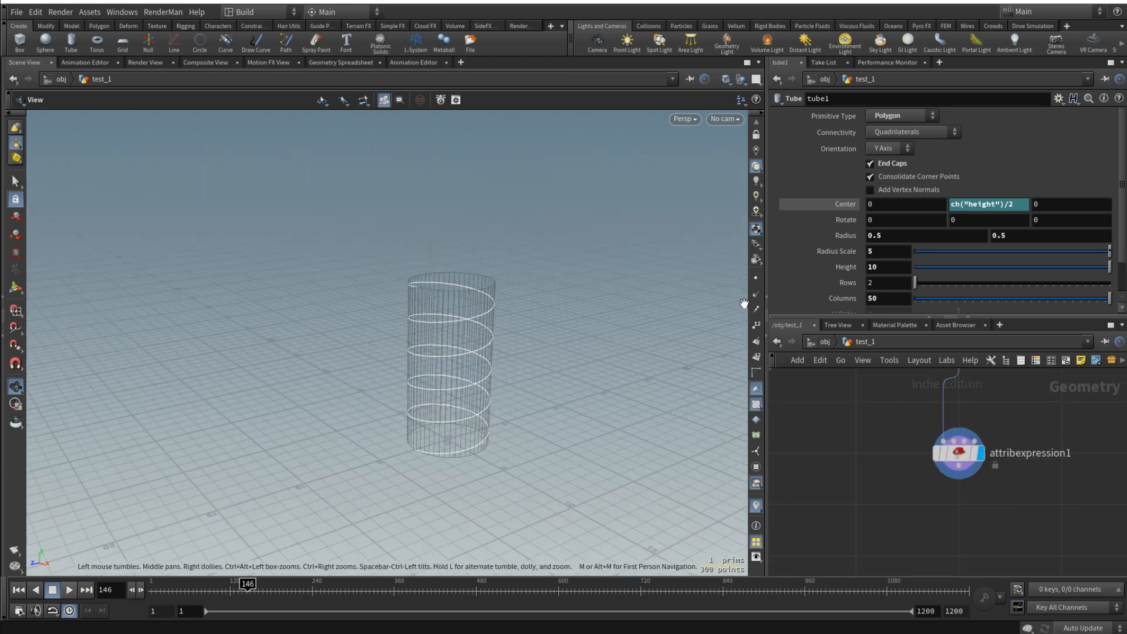
pyautogui.click(756, 277)
pyautogui.moveTo(511, 369); pyautogui.dragTo(529, 372)
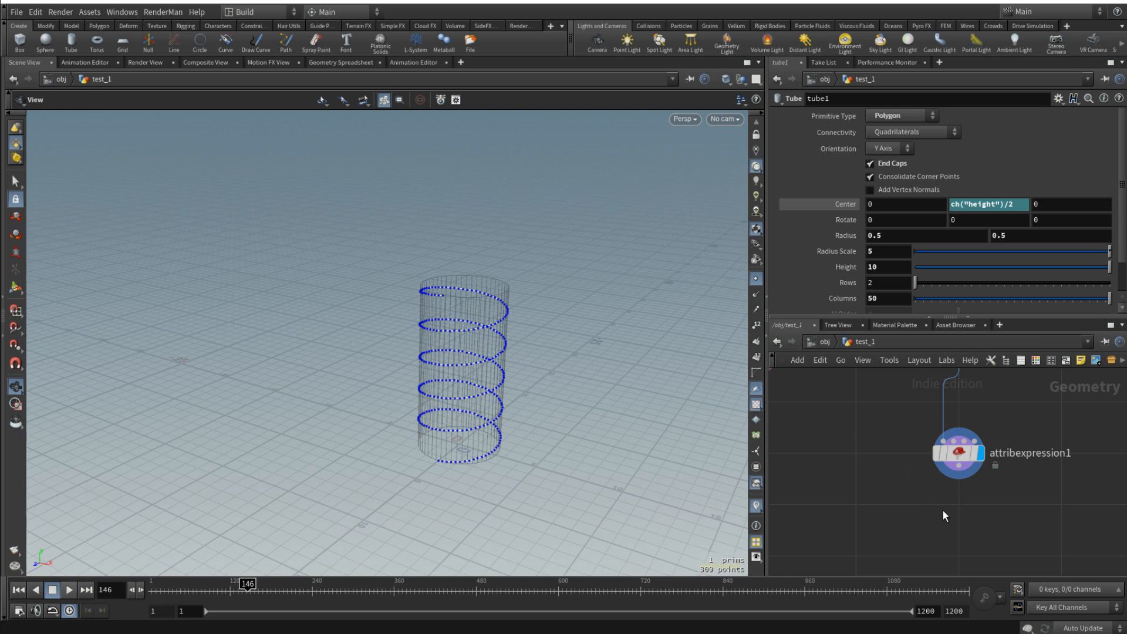
# - Add an Attribute Wrangle below attribexpression1, connect it to that node's output and display it
pyautogui.press('Tab')
pyautogui.write('atw')
pyautogui.press('Return')
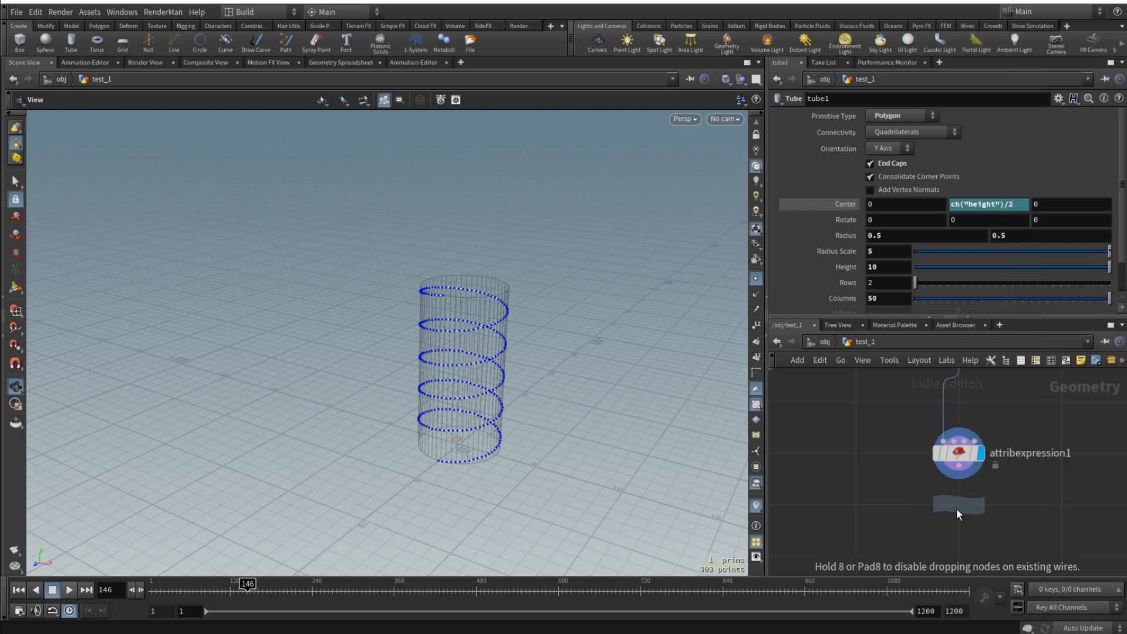
pyautogui.click(956, 509)
pyautogui.moveTo(959, 465); pyautogui.dragTo(943, 491)
pyautogui.click(982, 504)
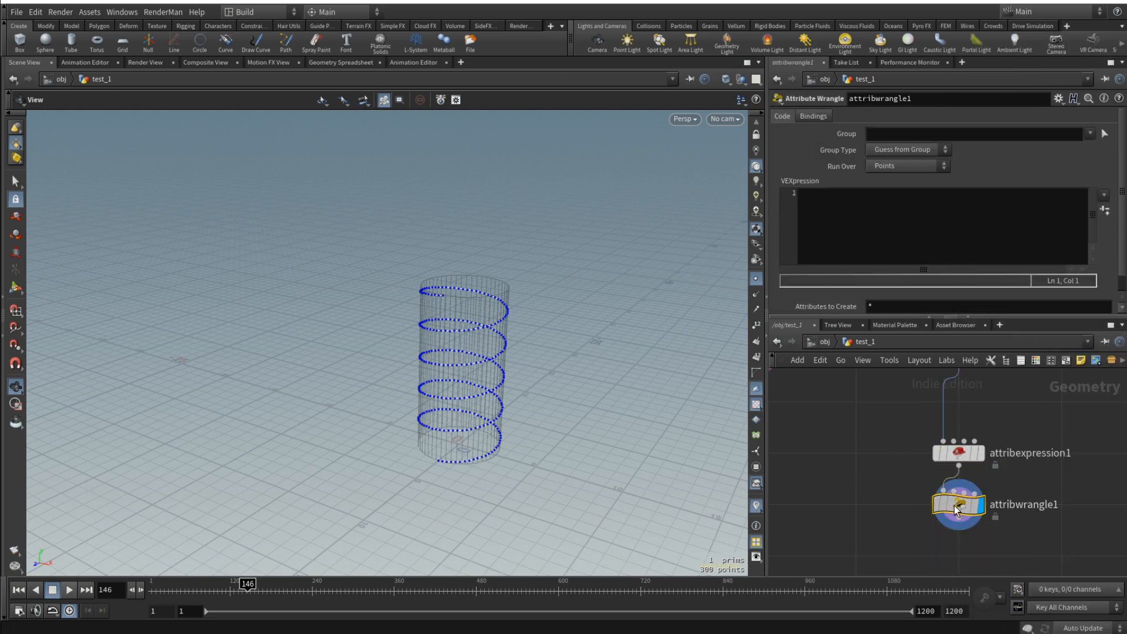
# - Enter @N=@P; in the wrangle's VEXpression and show the point normals in the viewport
pyautogui.click(846, 248)
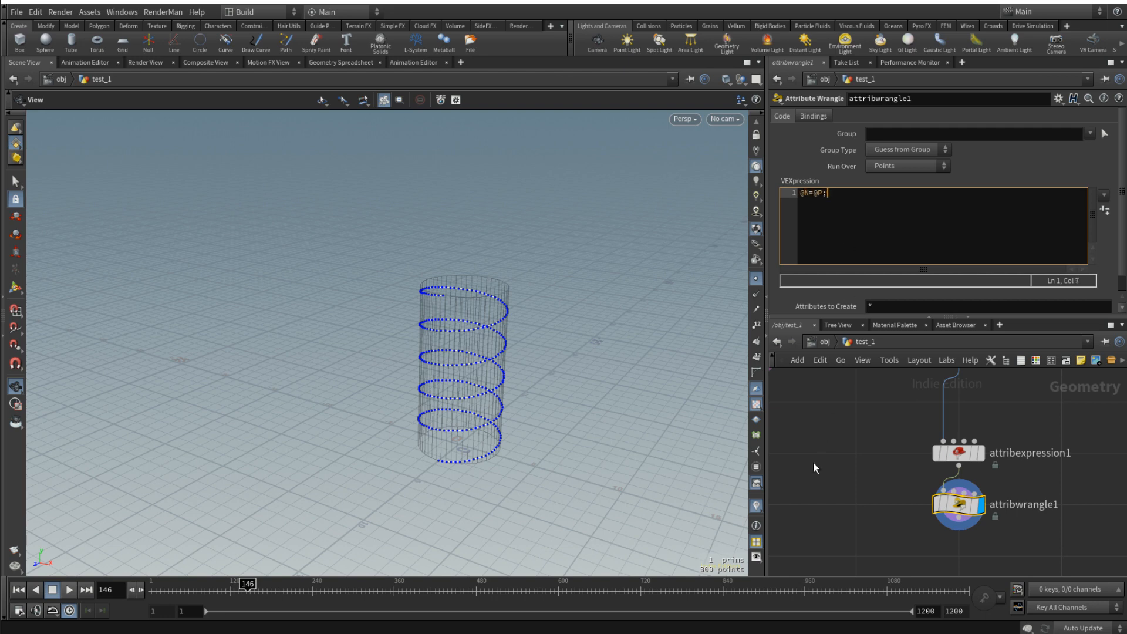
pyautogui.click(820, 477)
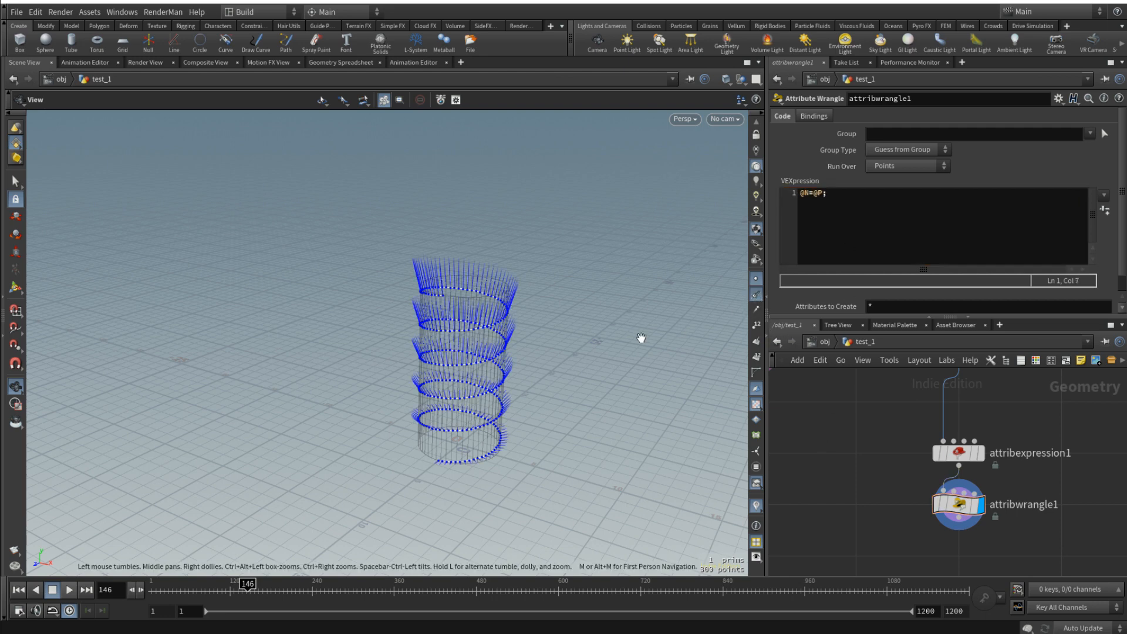
pyautogui.moveTo(459, 344); pyautogui.dragTo(460, 310)
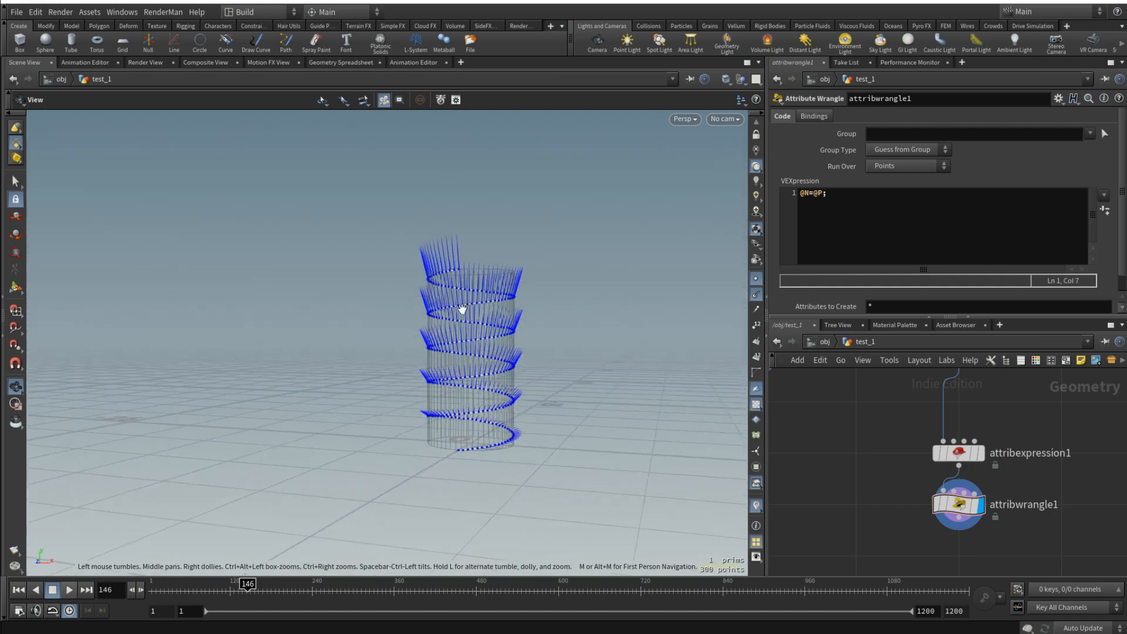
# - Flatten the normals horizontally by changing the wrangle code to @N=@P*{1,0,1};
pyautogui.click(821, 193)
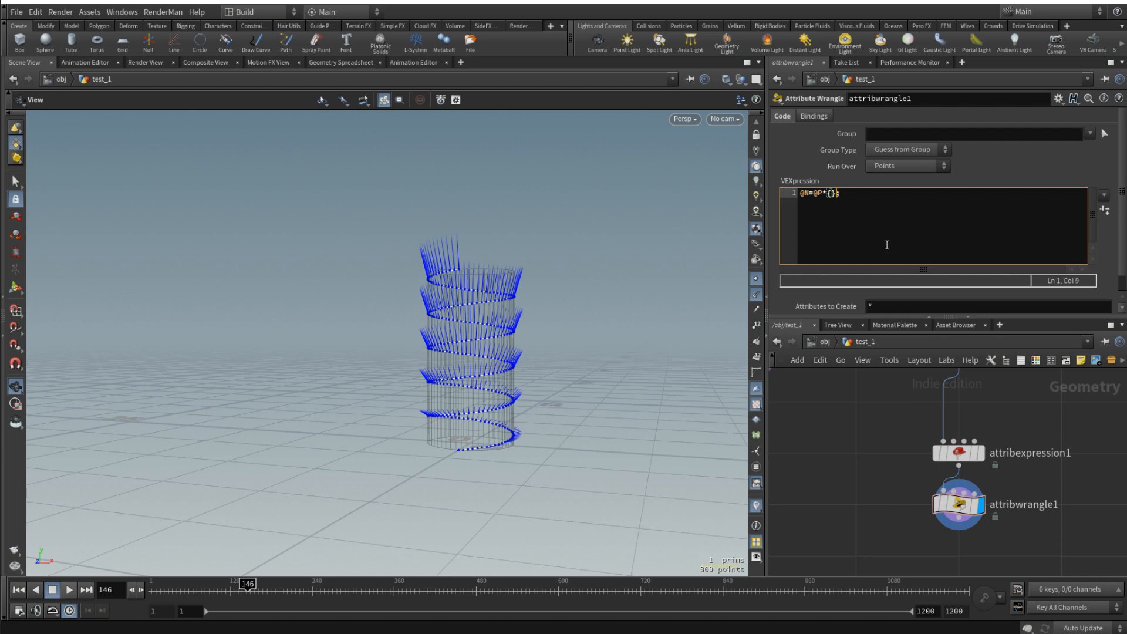
pyautogui.write('*{0,')
pyautogui.press('BackSpace')
pyautogui.write(',0,1')
pyautogui.moveTo(499, 327); pyautogui.dragTo(515, 414)
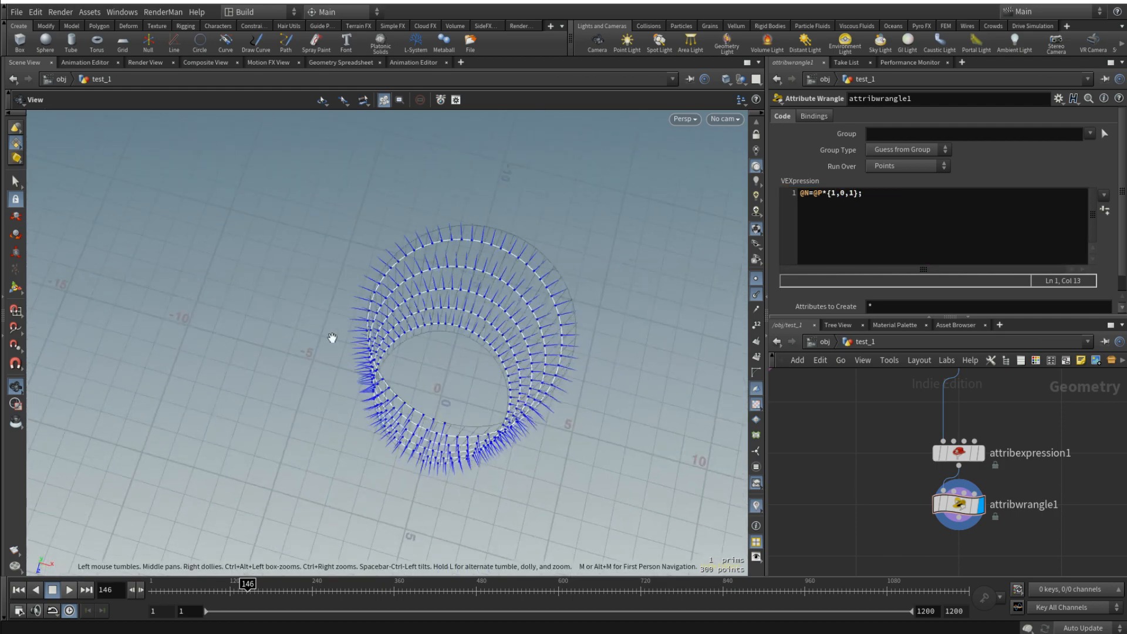
pyautogui.moveTo(331, 338); pyautogui.dragTo(522, 414)
pyautogui.scroll(-3, 522, 415)
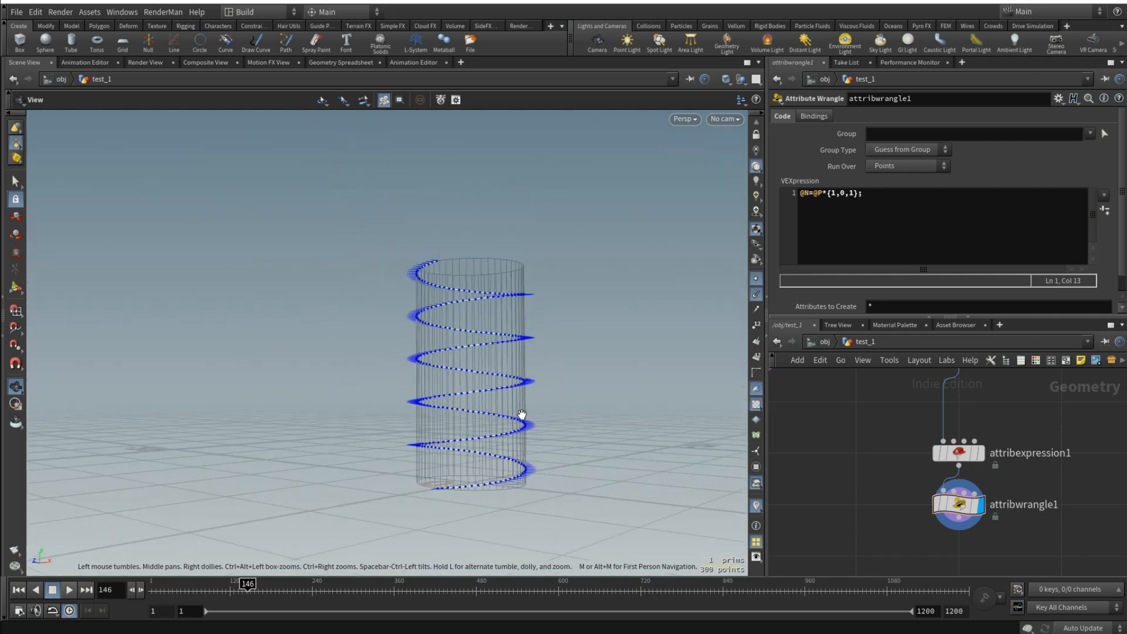
pyautogui.scroll(-4, 969, 515)
pyautogui.moveTo(490, 367); pyautogui.dragTo(511, 443)
# - Add a Box node beside the line1 chain, display it and frame it in the viewport
pyautogui.moveTo(928, 518); pyautogui.dragTo(898, 450, button='middle')
pyautogui.scroll(-4, 911, 460)
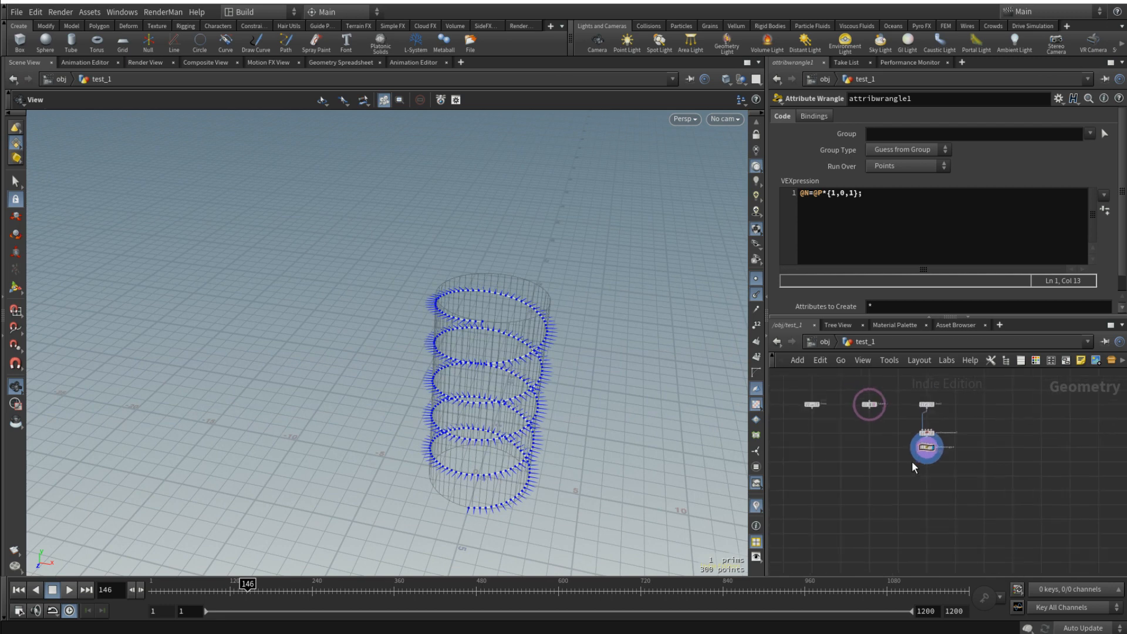
pyautogui.moveTo(1011, 440); pyautogui.dragTo(984, 456, button='middle')
pyautogui.scroll(4, 893, 432)
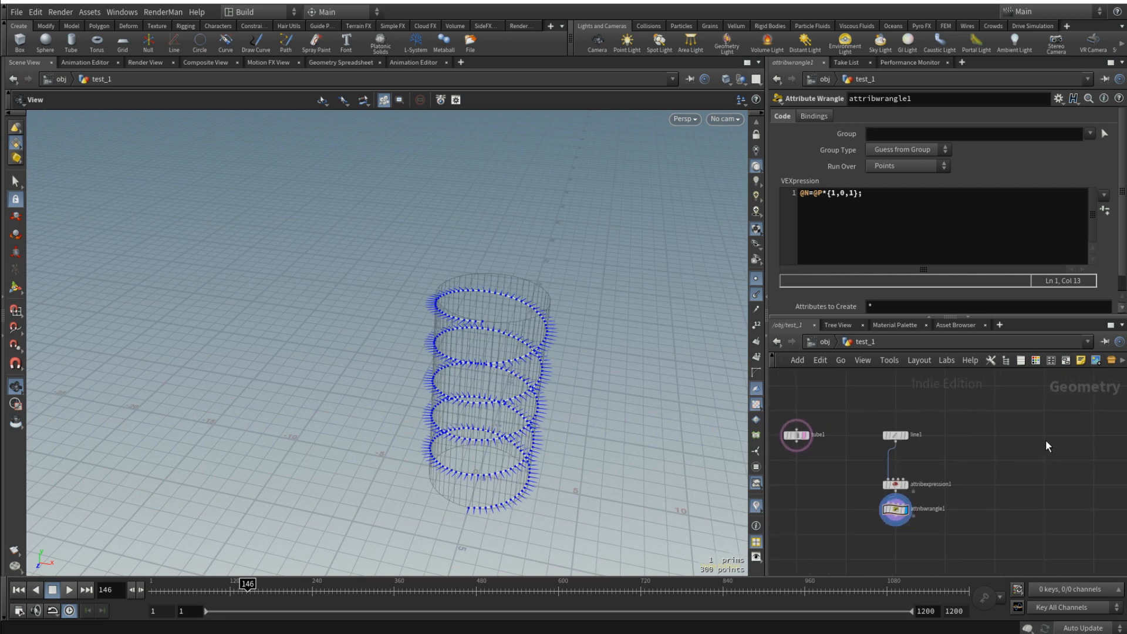
pyautogui.press('Tab')
pyautogui.press('Return')
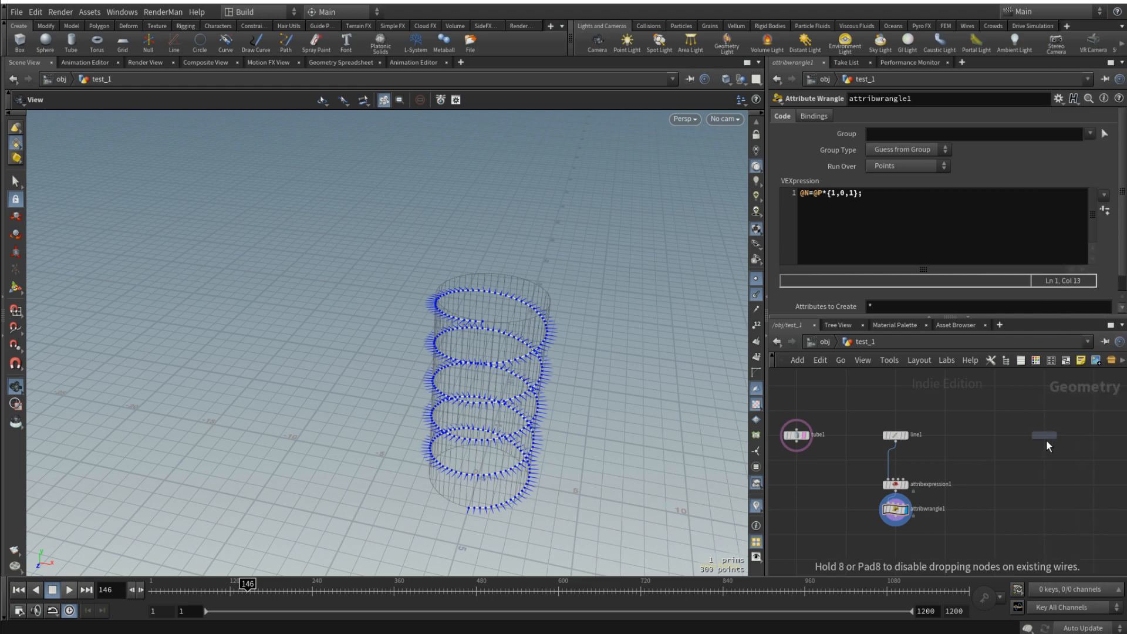
pyautogui.click(1047, 439)
pyautogui.scroll(2, 1056, 441)
pyautogui.click(1051, 432)
pyautogui.press('f')
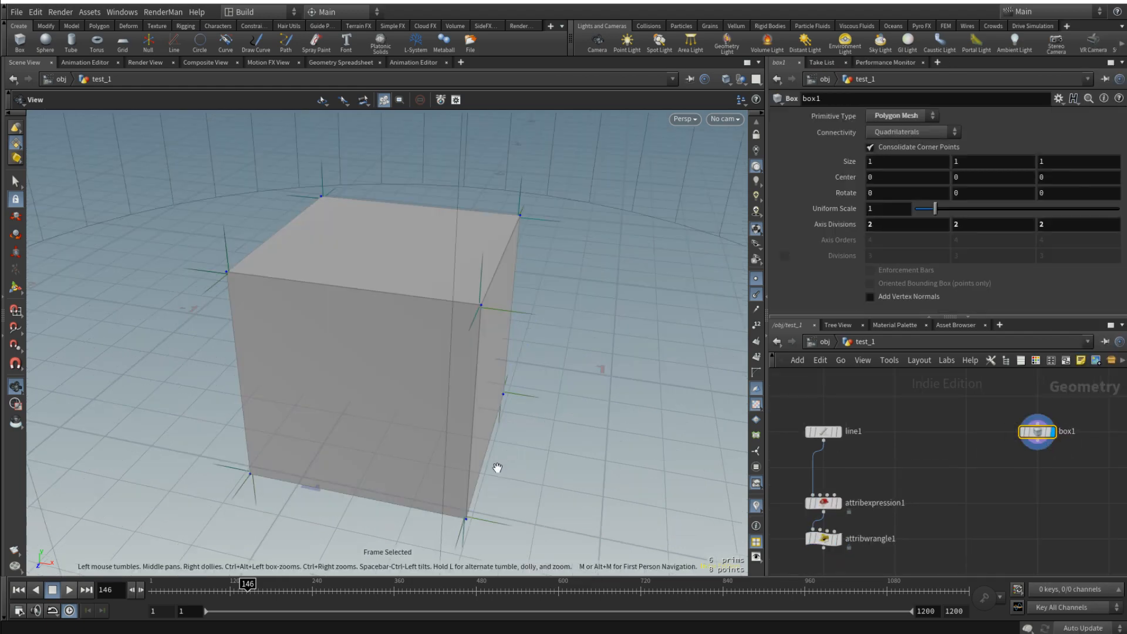
# - Turn off the point and point normal display in the viewport
pyautogui.moveTo(497, 468); pyautogui.dragTo(621, 415)
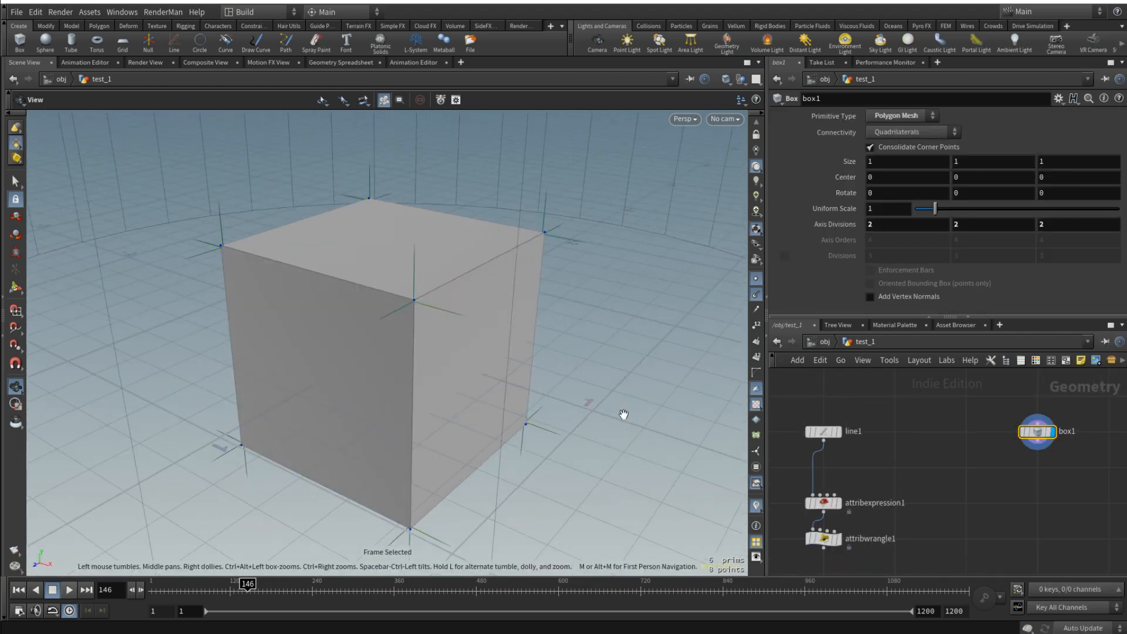
pyautogui.click(757, 292)
pyautogui.moveTo(1038, 433)
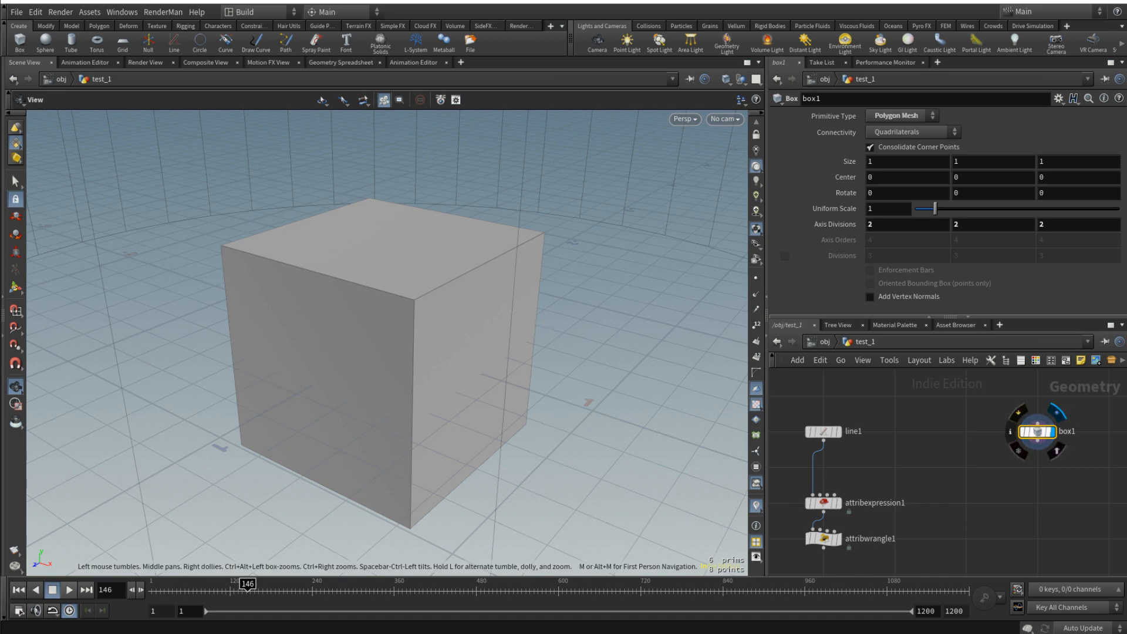
# - Set box1's X size to 0.3 and Y size to 0.1 to shape a stair step
pyautogui.click(876, 162)
pyautogui.write('0.3')
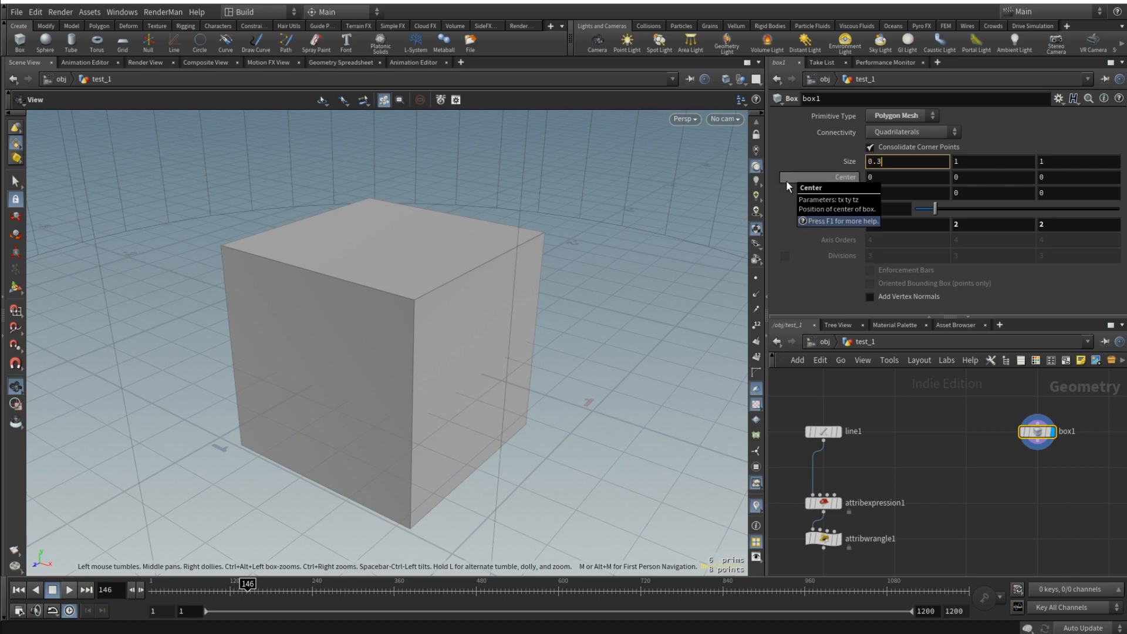
pyautogui.press('Return')
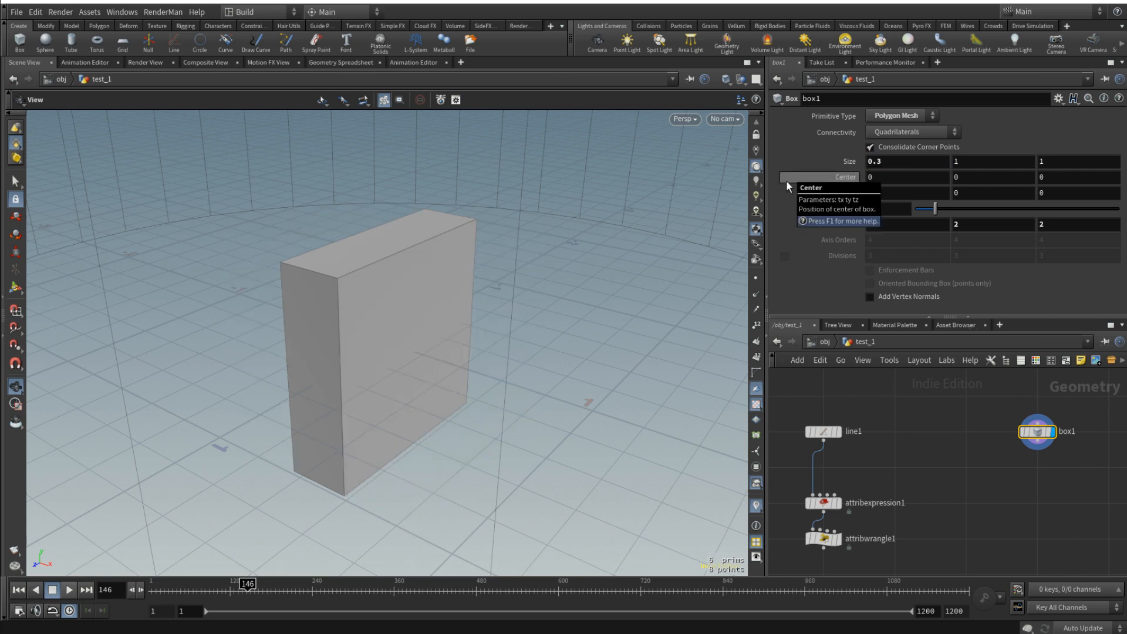
pyautogui.click(997, 163)
pyautogui.write('0.1')
pyautogui.press('Return')
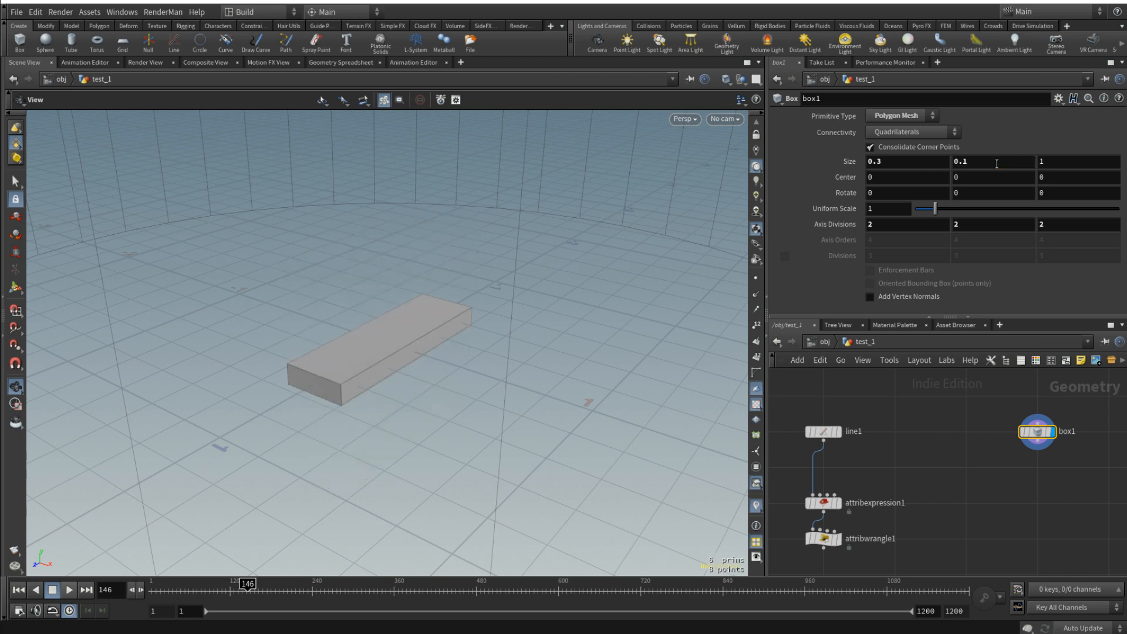
pyautogui.moveTo(390, 334); pyautogui.dragTo(624, 357)
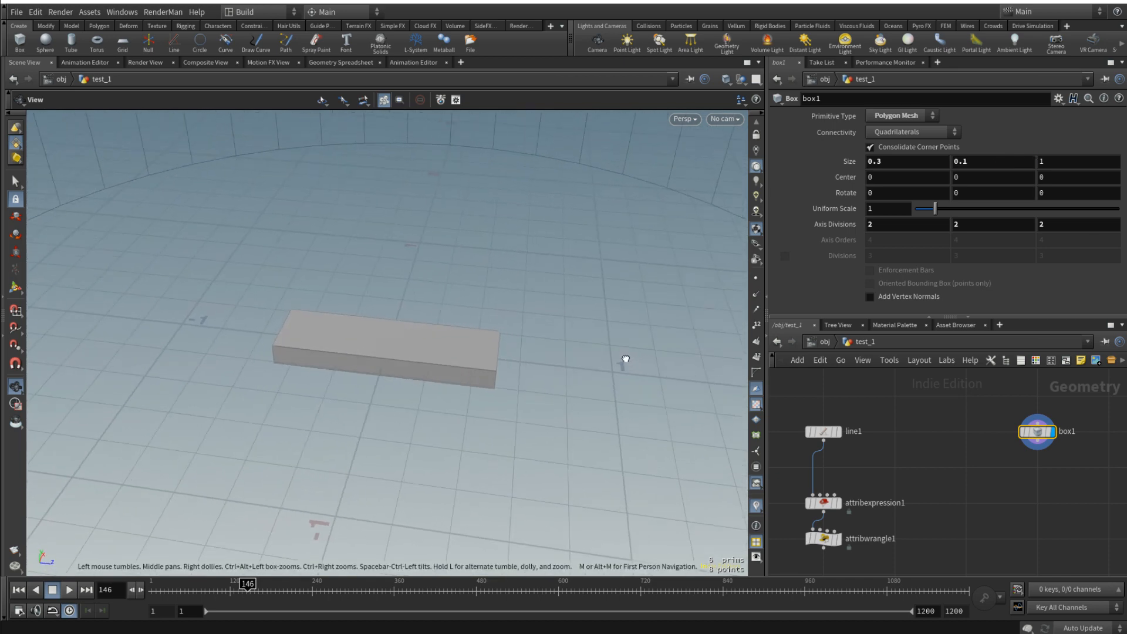
# - Add a Transform node below box1, connect box1 to its input and select it
pyautogui.moveTo(477, 386); pyautogui.dragTo(423, 370)
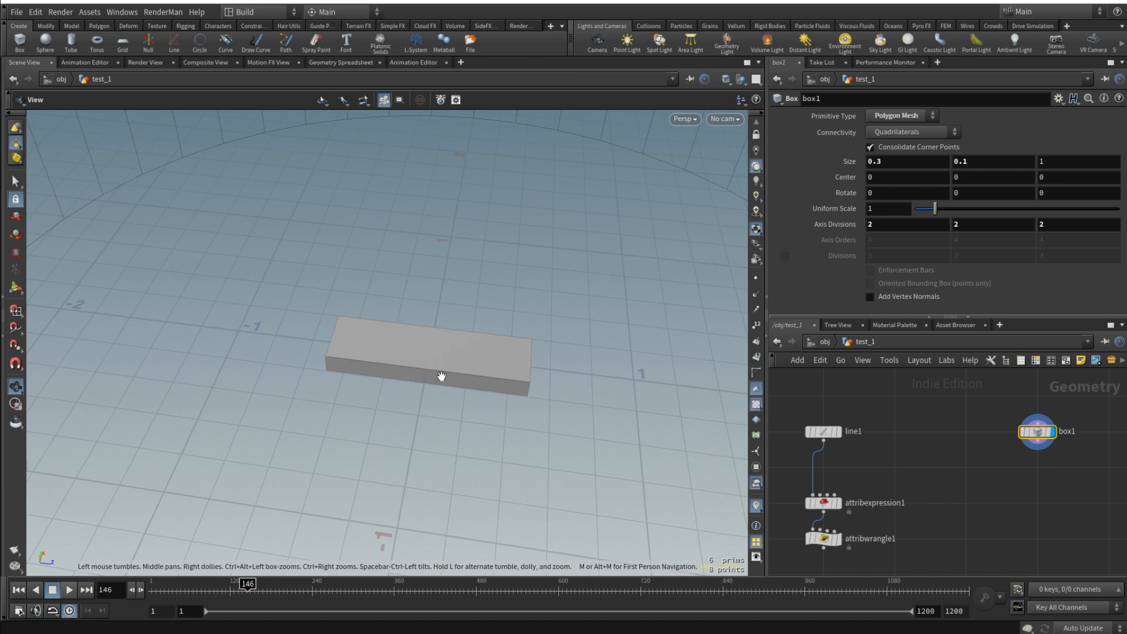
pyautogui.moveTo(489, 367); pyautogui.dragTo(443, 307)
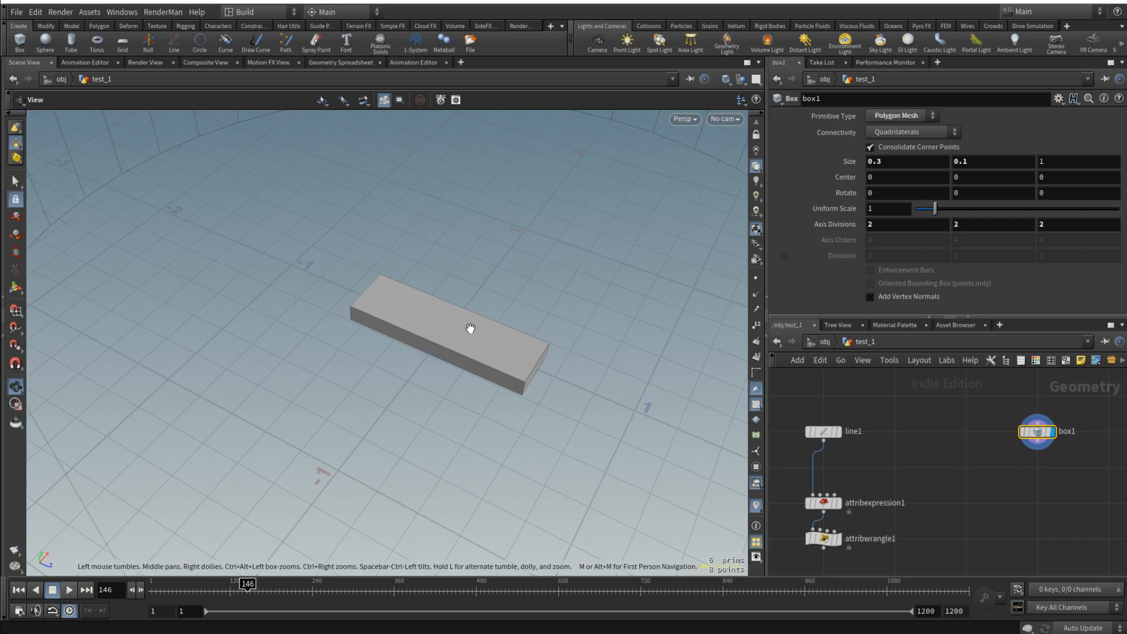
pyautogui.moveTo(1008, 483); pyautogui.dragTo(928, 480, button='middle')
pyautogui.press('Tab')
pyautogui.write('tr')
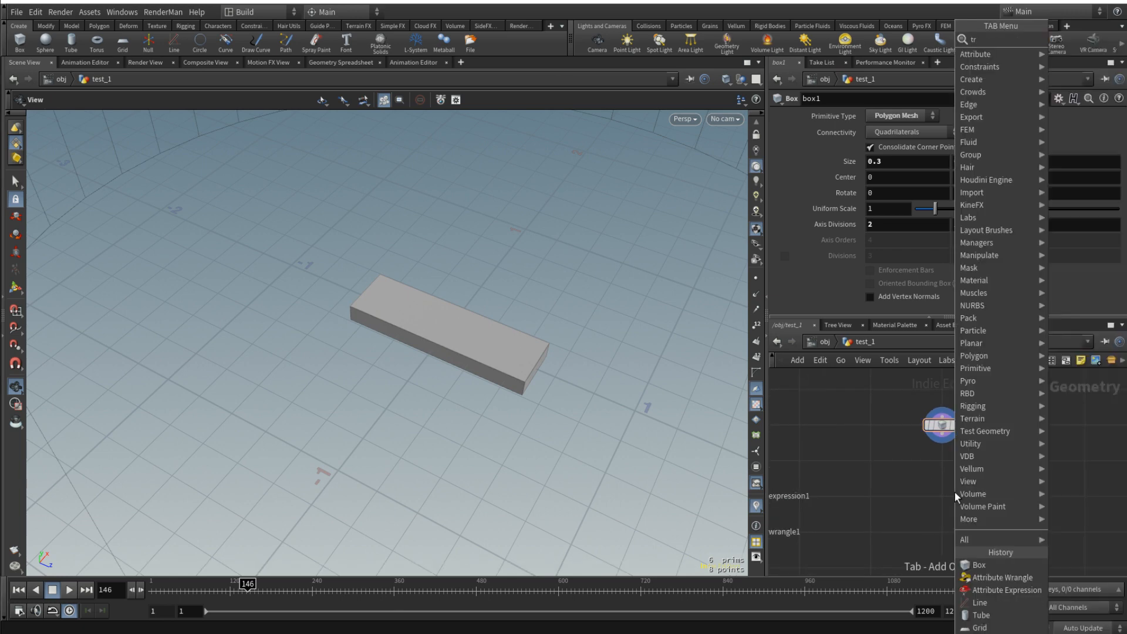
pyautogui.write('a')
pyautogui.press('Down')
pyautogui.press('Down')
pyautogui.press('Return')
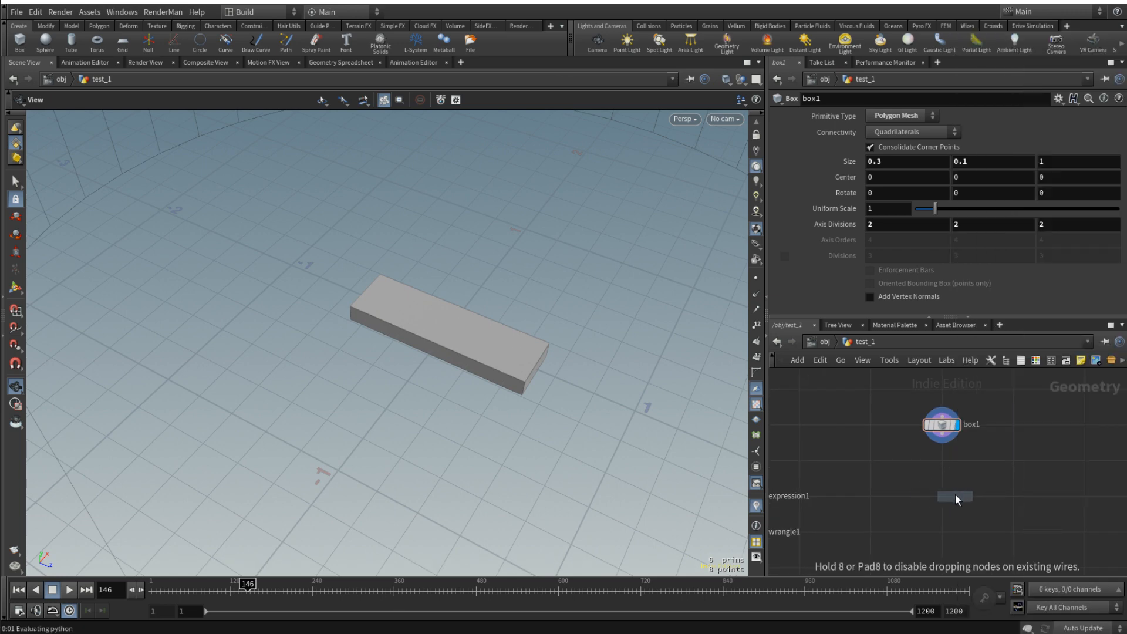
pyautogui.click(947, 496)
pyautogui.click(943, 424)
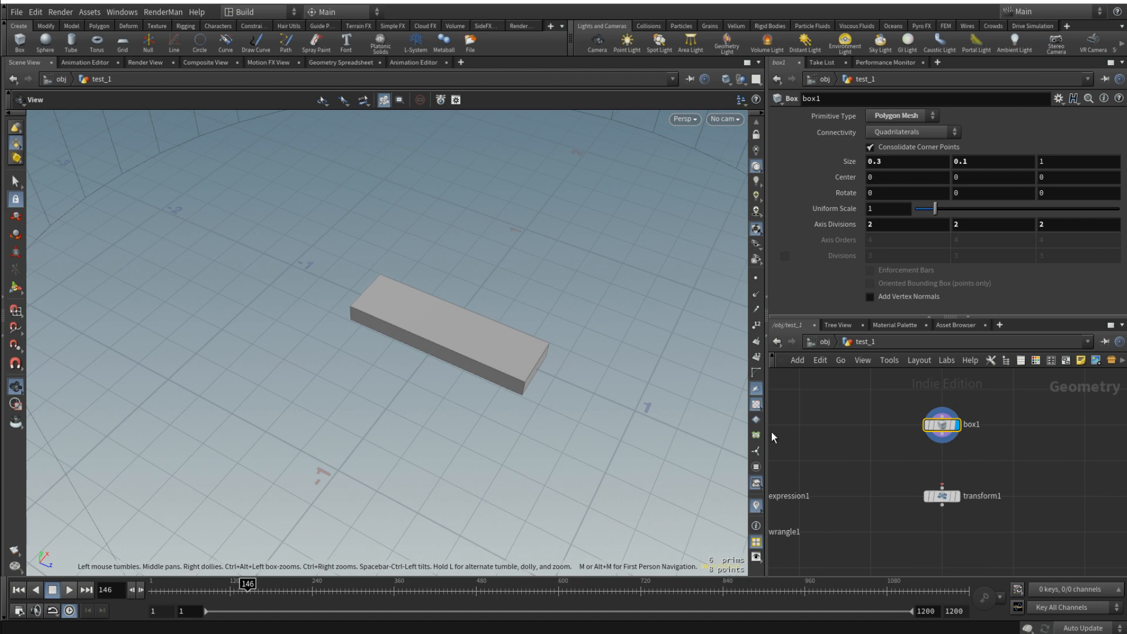
pyautogui.moveTo(943, 444); pyautogui.dragTo(943, 491)
pyautogui.click(942, 496)
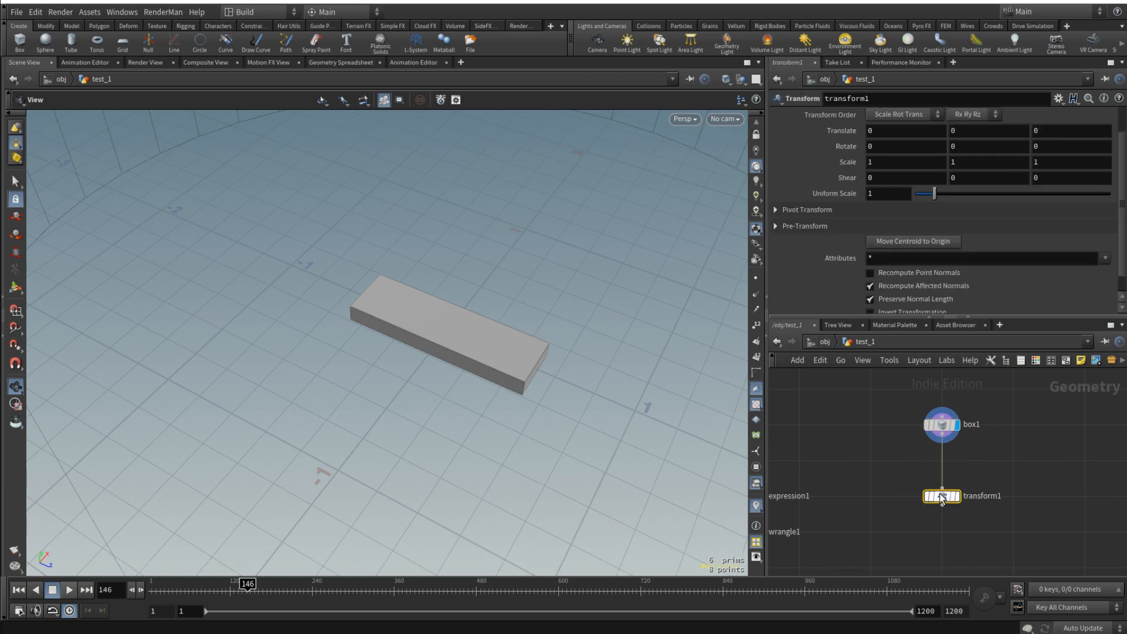
# - Set transform1's X translation to the expression bbox(0,D_XSIZE)/2 and display the node
pyautogui.click(895, 132)
pyautogui.write('bbox(')
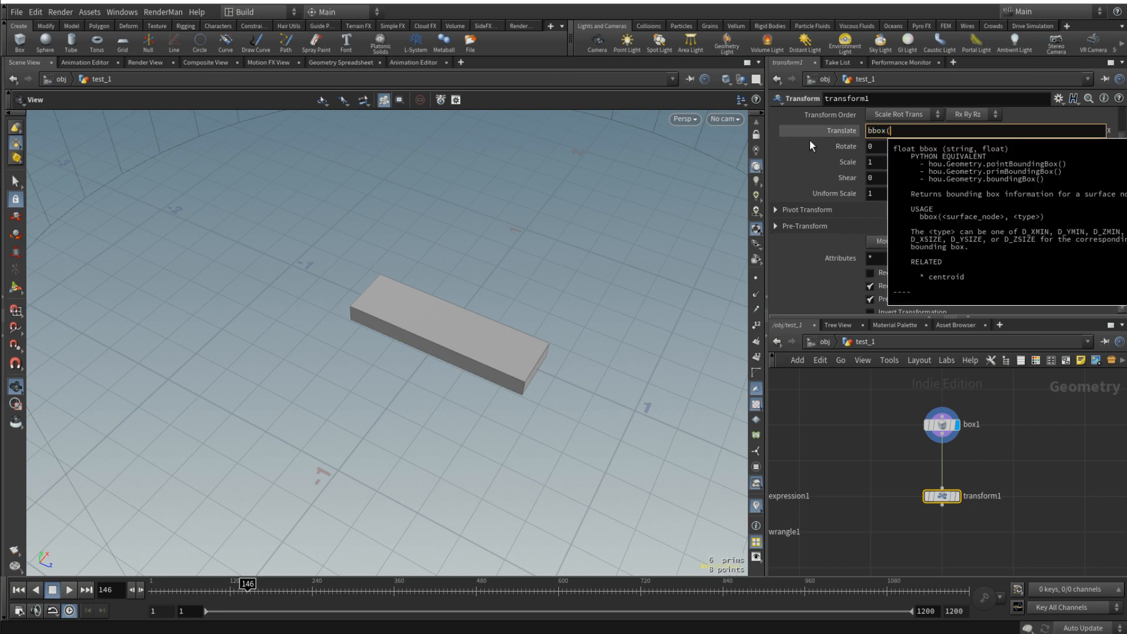
pyautogui.write('0,D_')
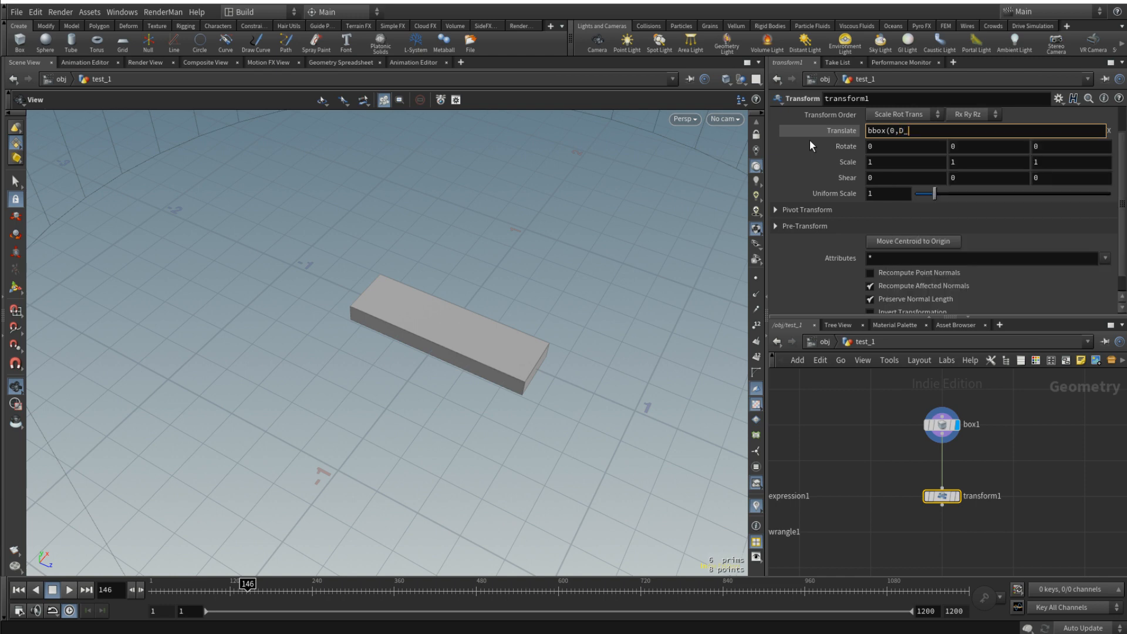
pyautogui.write('XSIZE)/2')
pyautogui.press('Return')
pyautogui.moveTo(961, 500)
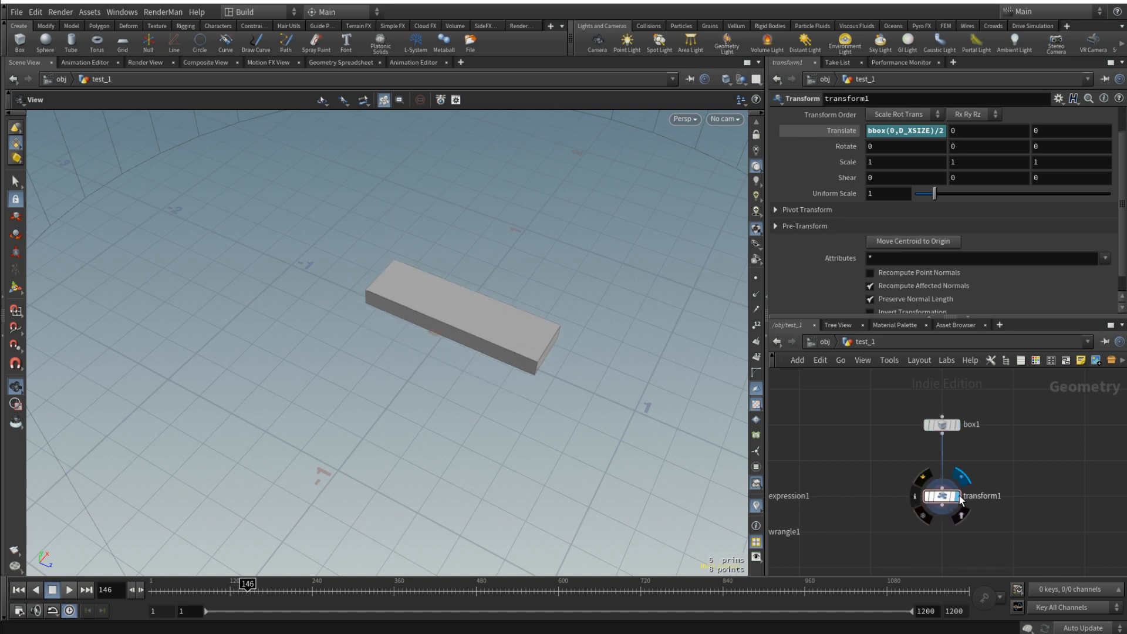
pyautogui.moveTo(476, 361); pyautogui.dragTo(460, 419)
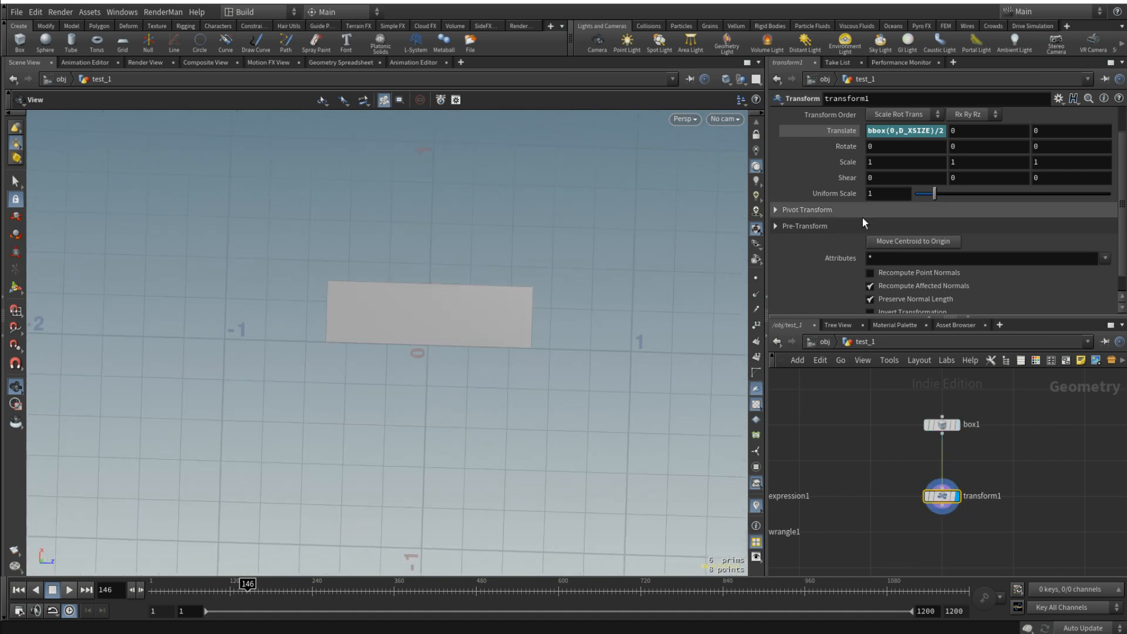
# - Set transform1's Y translation to bbox(0,D_YSIZE)/2 and its Z translation to bbox(0,D_ZSIZE)/2
pyautogui.click(933, 130)
pyautogui.hotkey('ctrl', 'c')
pyautogui.click(975, 134)
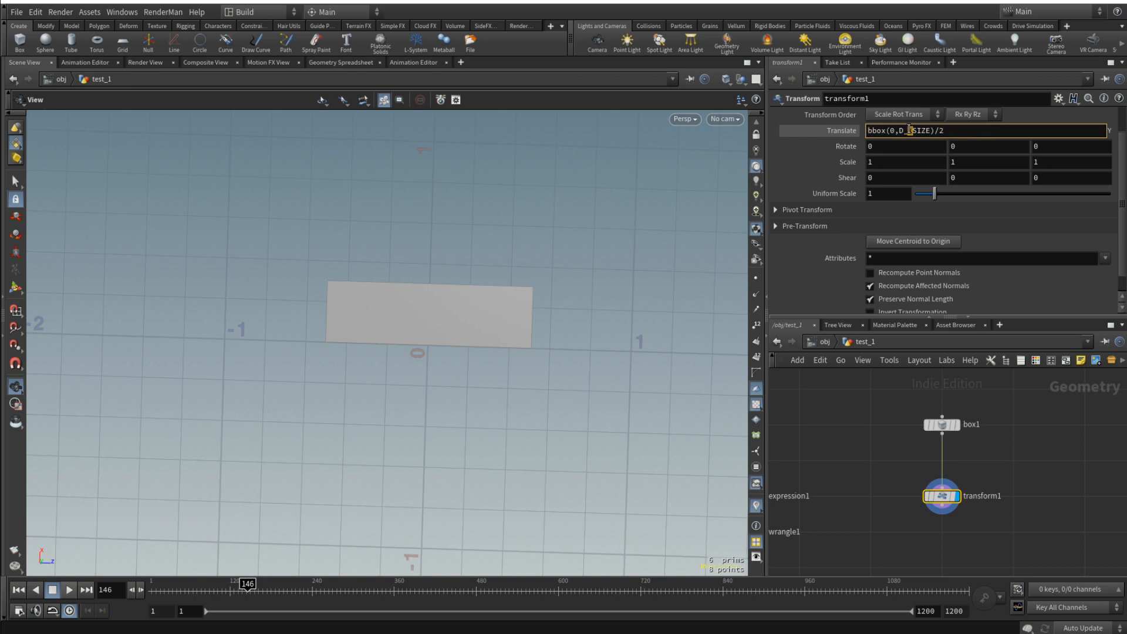
pyautogui.press('Tab')
pyautogui.hotkey('ctrl', 'v')
pyautogui.click(1037, 429)
pyautogui.moveTo(558, 350); pyautogui.dragTo(659, 456)
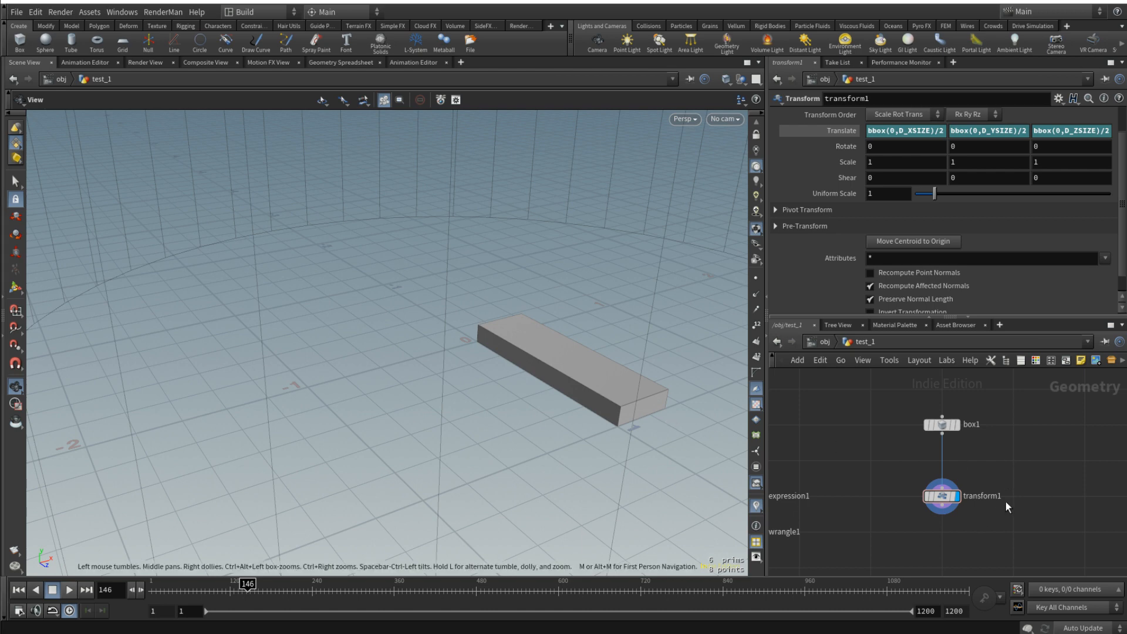
# - Add a Copy to Points node below attribwrangle1 and transform1
pyautogui.scroll(-2, 1006, 502)
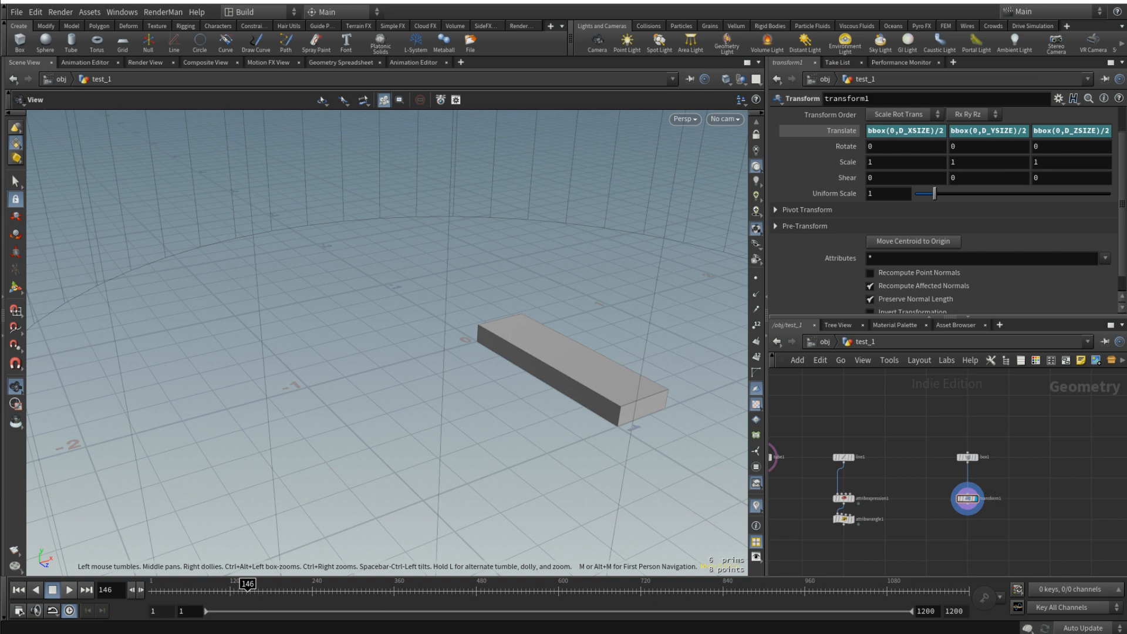
pyautogui.moveTo(531, 431); pyautogui.dragTo(567, 439)
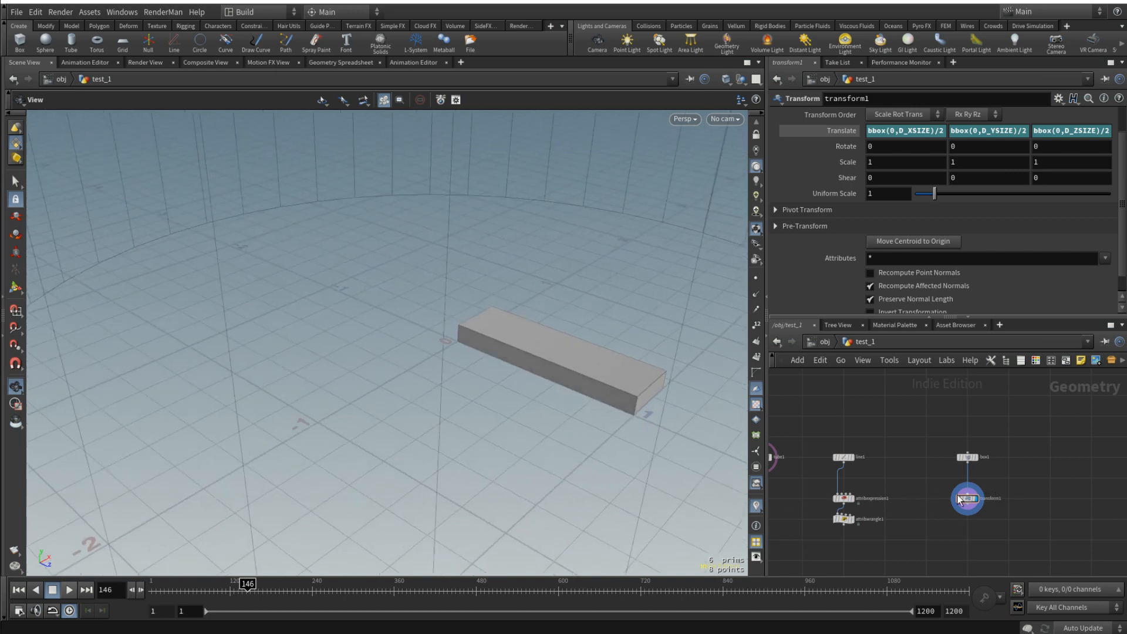
pyautogui.scroll(-5, 958, 497)
pyautogui.scroll(4, 927, 463)
pyautogui.moveTo(933, 532); pyautogui.dragTo(920, 474, button='middle')
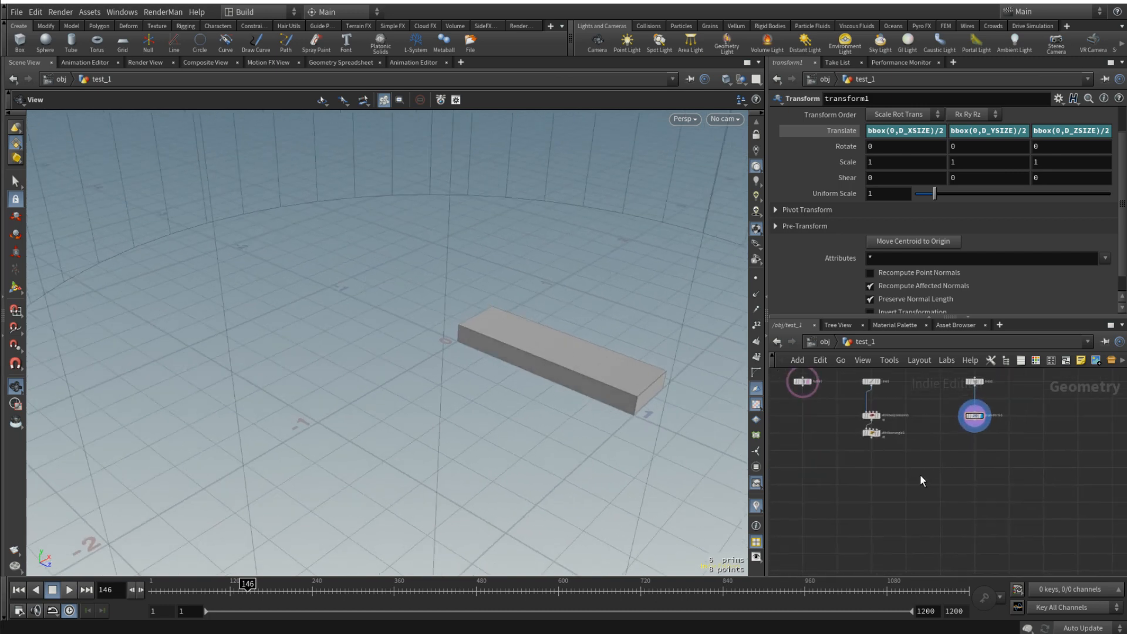
pyautogui.press('Tab')
pyautogui.write('copyto')
pyautogui.press('BackSpace')
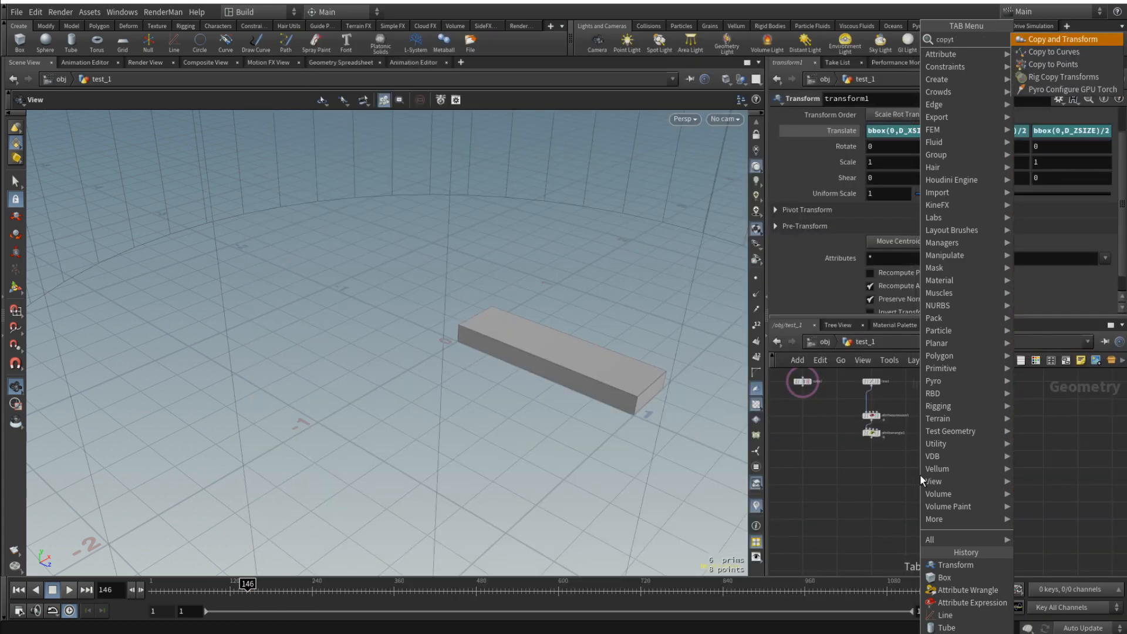
pyautogui.press('Down')
pyautogui.press('Down')
pyautogui.press('Return')
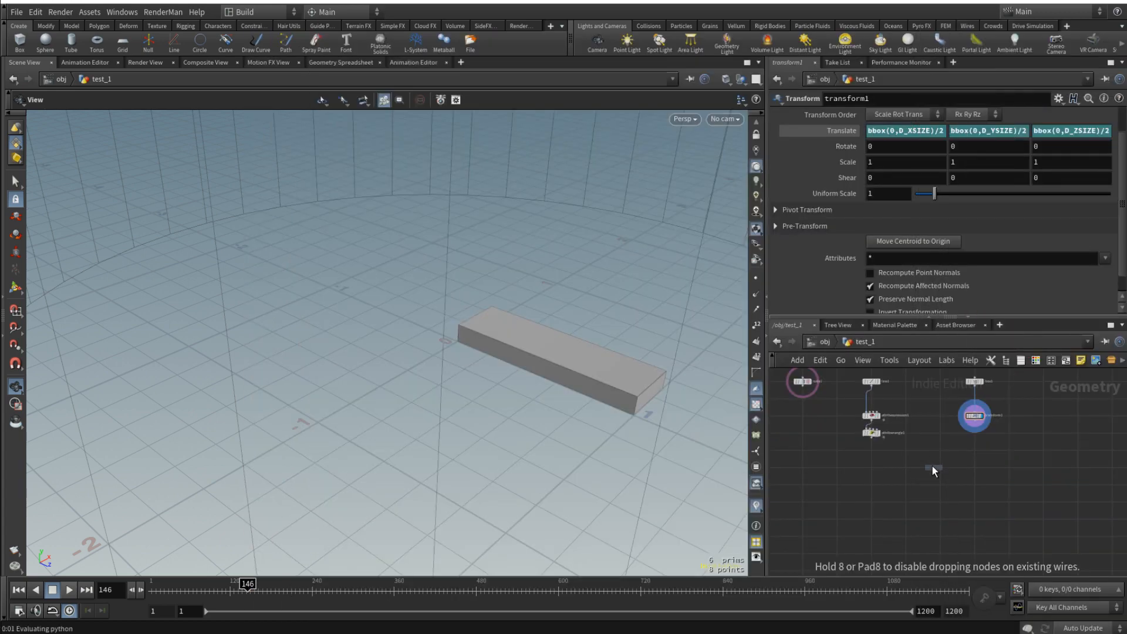
pyautogui.click(908, 470)
# - Feed transform1 as the geometry and attribwrangle1 as the target points into copytopoints1, and display the copied steps
pyautogui.scroll(3, 874, 440)
pyautogui.moveTo(870, 437); pyautogui.dragTo(931, 468)
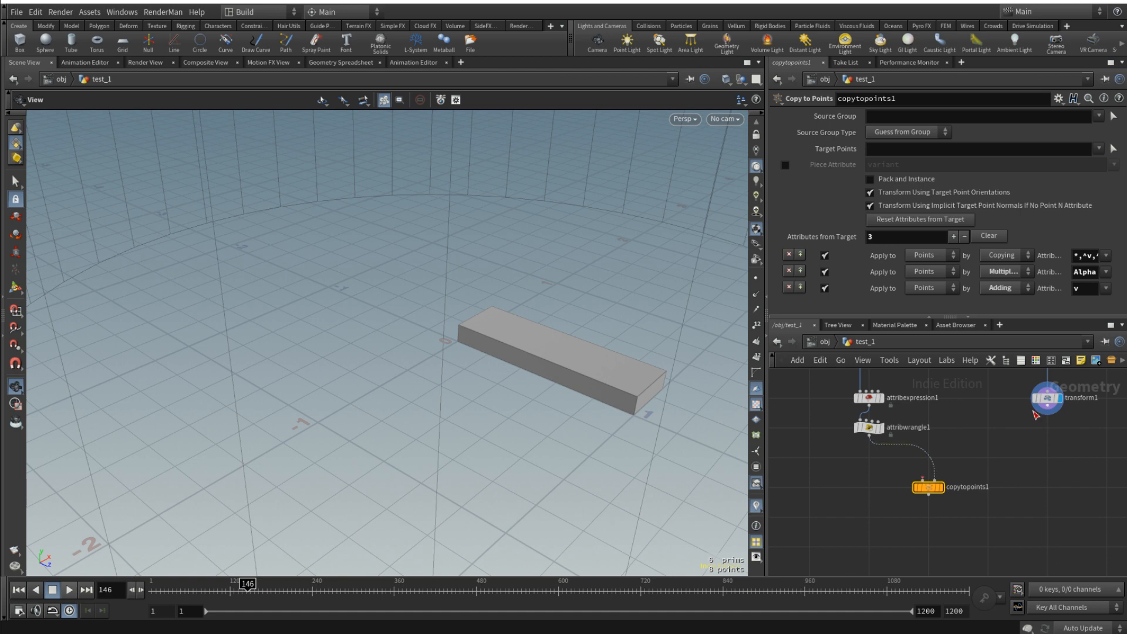
pyautogui.moveTo(1045, 409); pyautogui.dragTo(905, 457)
pyautogui.click(940, 487)
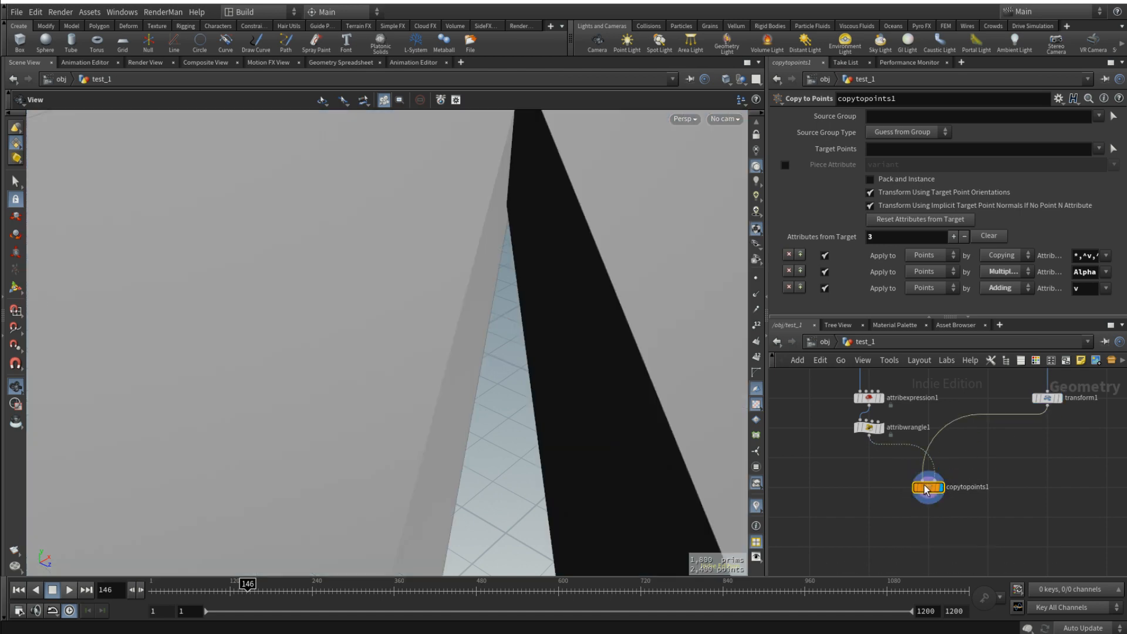
pyautogui.press('f')
pyautogui.scroll(-3, 869, 466)
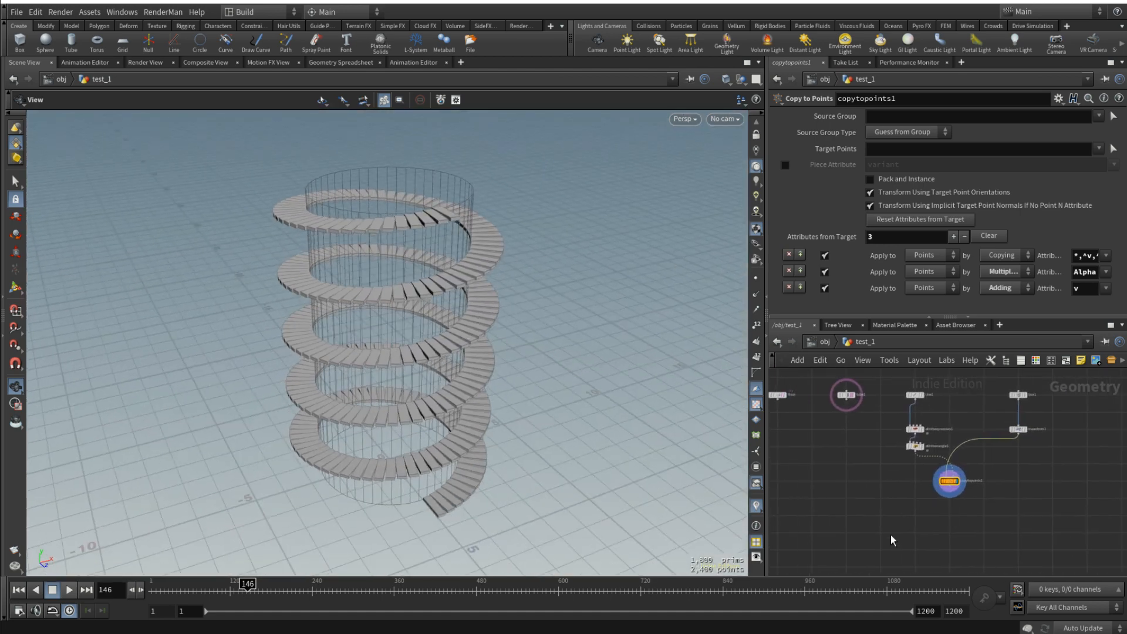
# - Merge tube1 and copytopoints1 in a new Merge node and display the tower together with its steps
pyautogui.press('Tab')
pyautogui.write('mer')
pyautogui.press('Return')
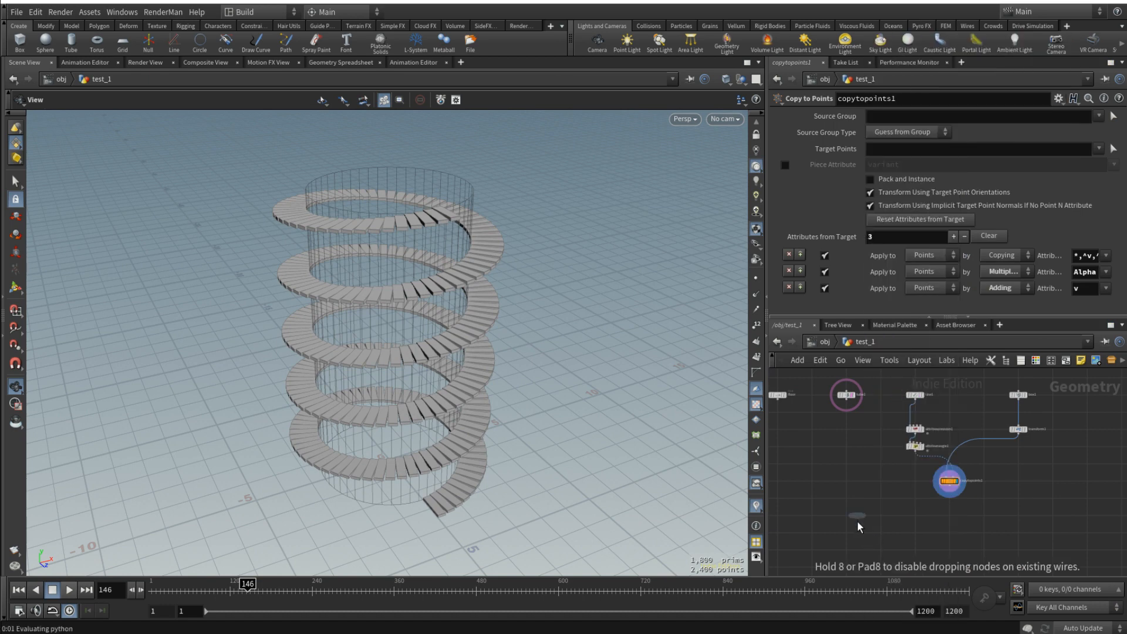
pyautogui.click(856, 519)
pyautogui.click(846, 403)
pyautogui.click(846, 527)
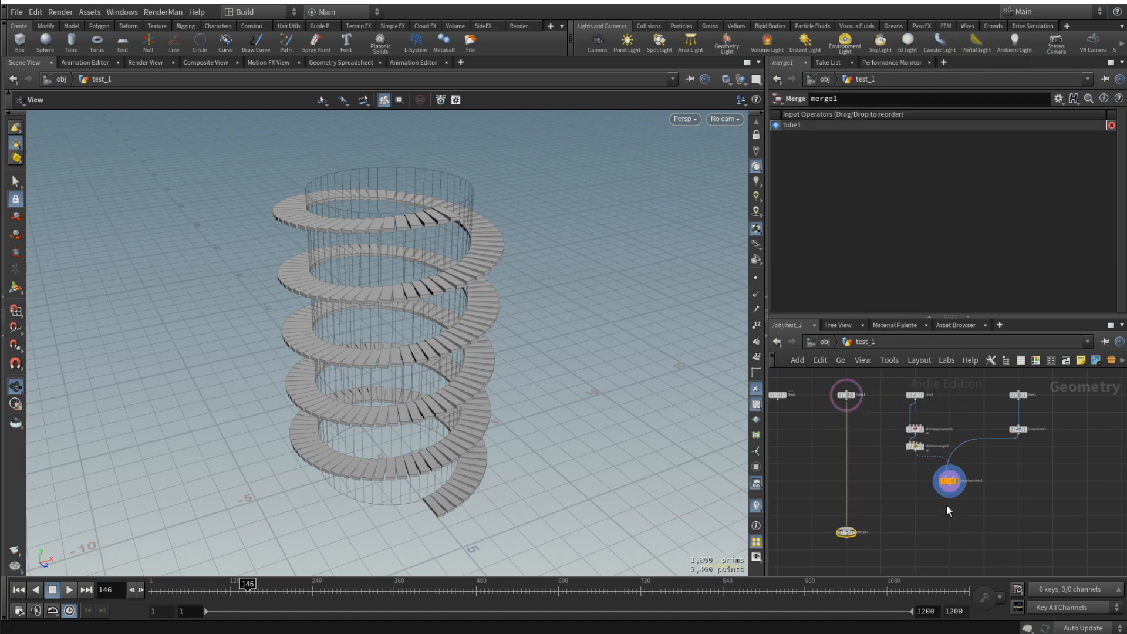
pyautogui.click(949, 496)
pyautogui.click(839, 531)
pyautogui.scroll(3, 848, 535)
pyautogui.click(857, 531)
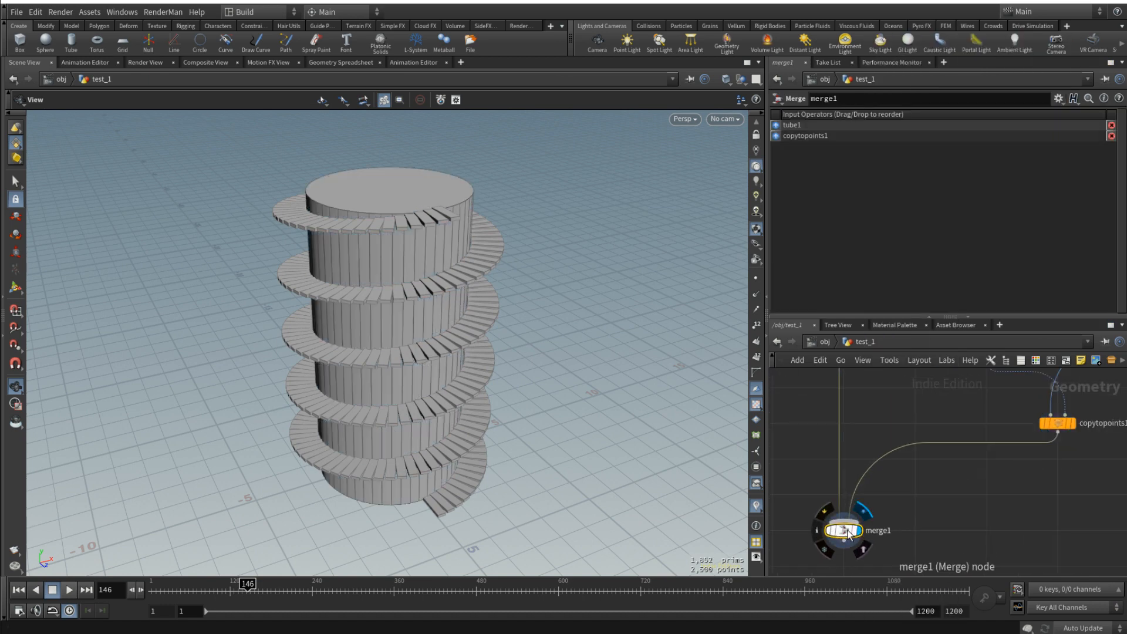
pyautogui.hotkey('space', 'g')
# - Examine the placement of the steps around the tower from close up and from several angles
pyautogui.moveTo(435, 358)
pyautogui.mouseDown()
pyautogui.moveTo(450, 357)
pyautogui.moveTo(395, 373)
pyautogui.moveTo(344, 297)
pyautogui.moveTo(418, 372)
pyautogui.moveTo(368, 382)
pyautogui.moveTo(337, 326)
pyautogui.moveTo(370, 360)
pyautogui.moveTo(423, 372)
pyautogui.mouseUp()
pyautogui.scroll(7, 395, 372)
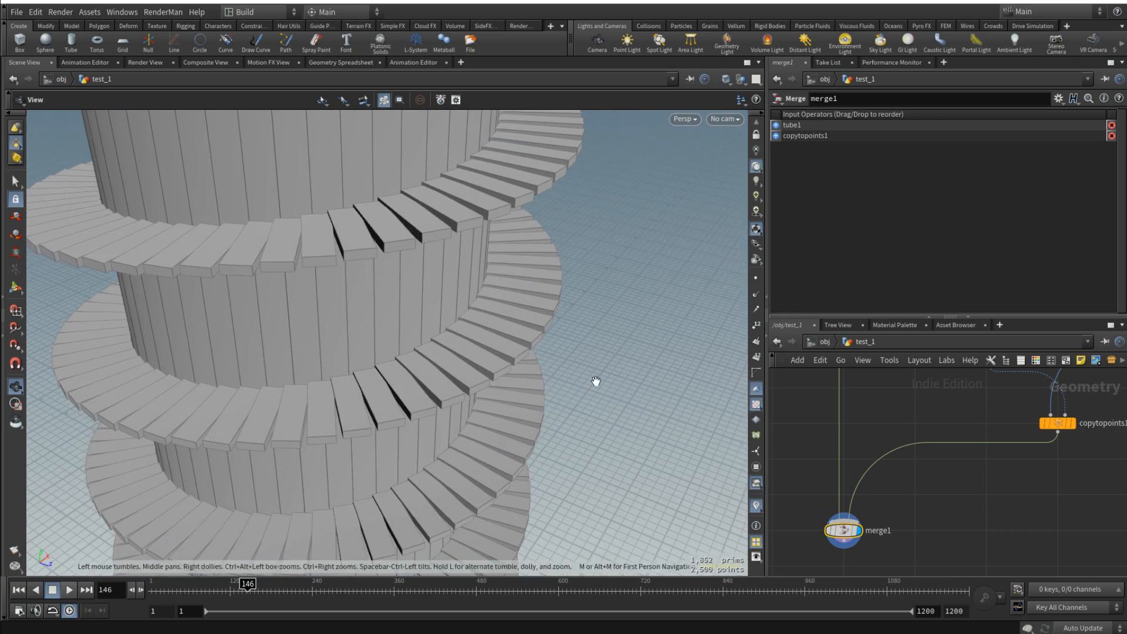
pyautogui.moveTo(596, 382); pyautogui.dragTo(517, 358)
pyautogui.moveTo(874, 437); pyautogui.dragTo(943, 534, button='middle')
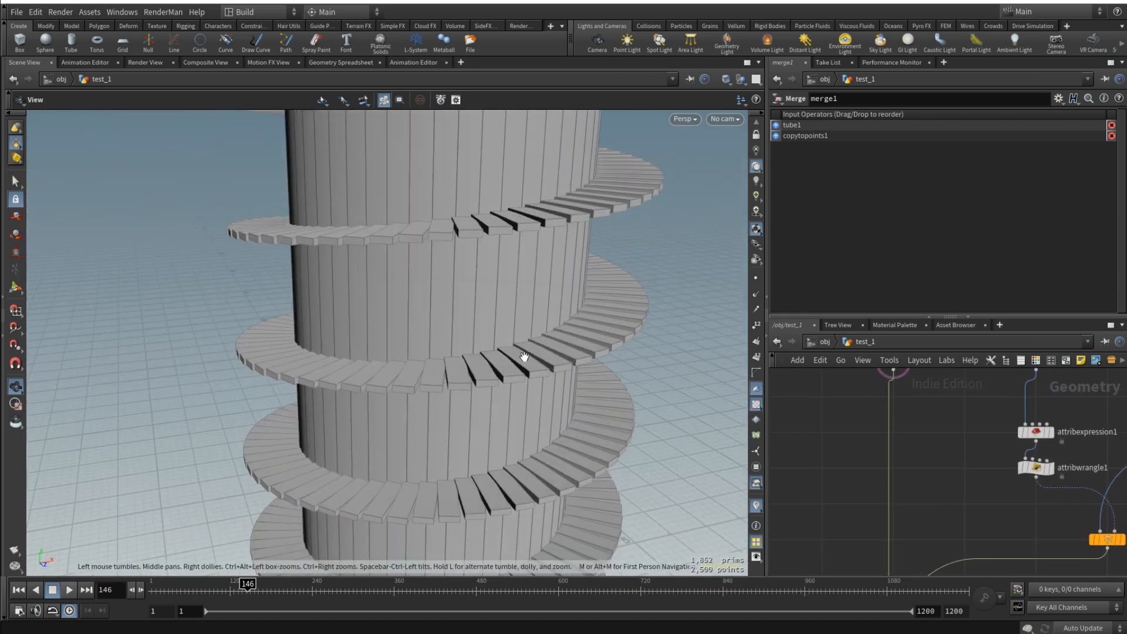
pyautogui.moveTo(485, 387); pyautogui.dragTo(488, 354)
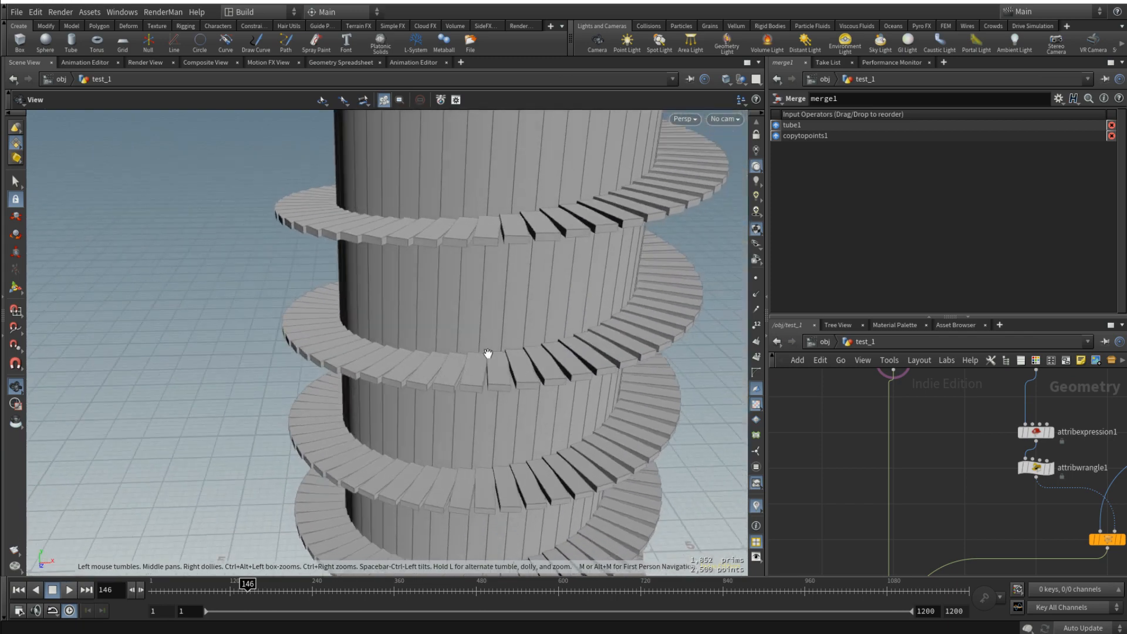
pyautogui.scroll(-10, 517, 362)
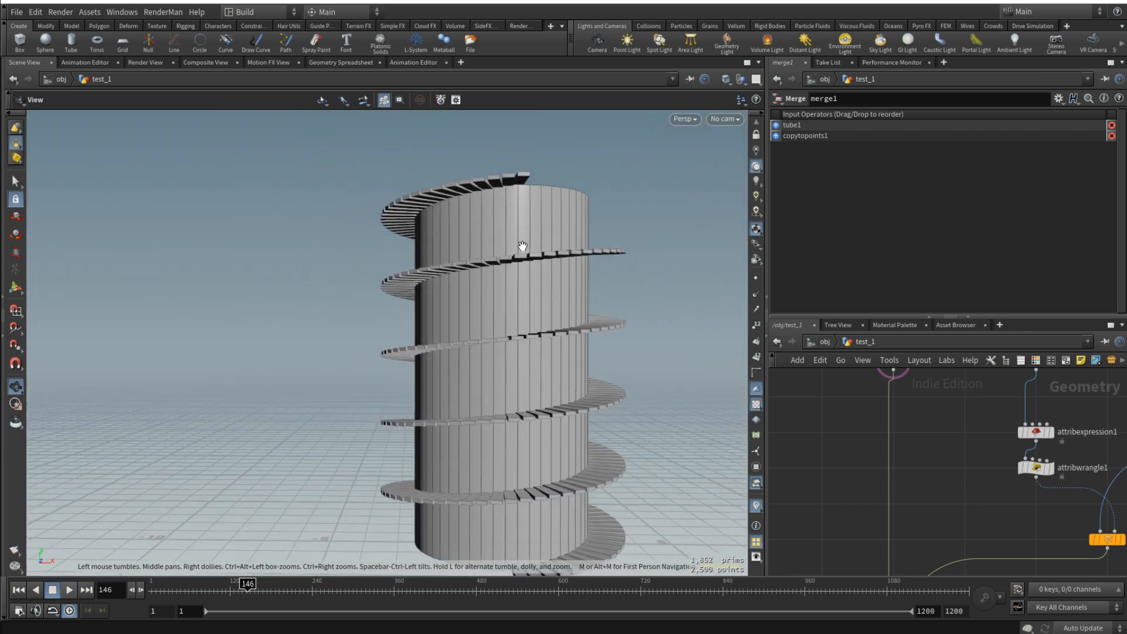
pyautogui.scroll(-5, 543, 259)
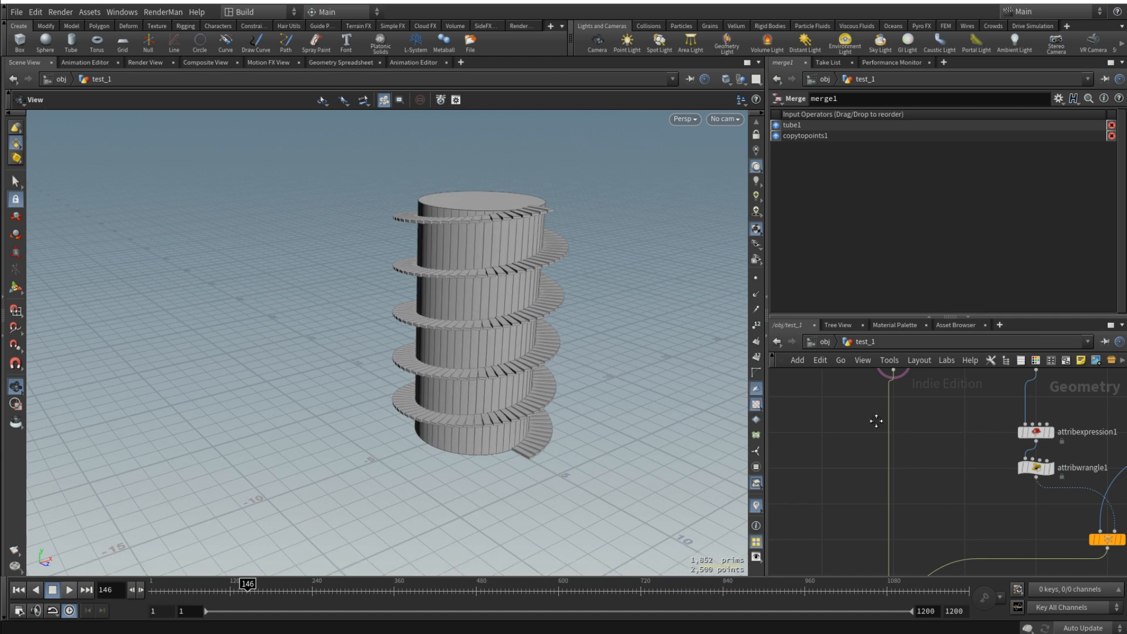
# - Try a height of 16 on tube1 and check the spacing between the steps
pyautogui.moveTo(845, 401); pyautogui.dragTo(890, 480, button='middle')
pyautogui.click(939, 442)
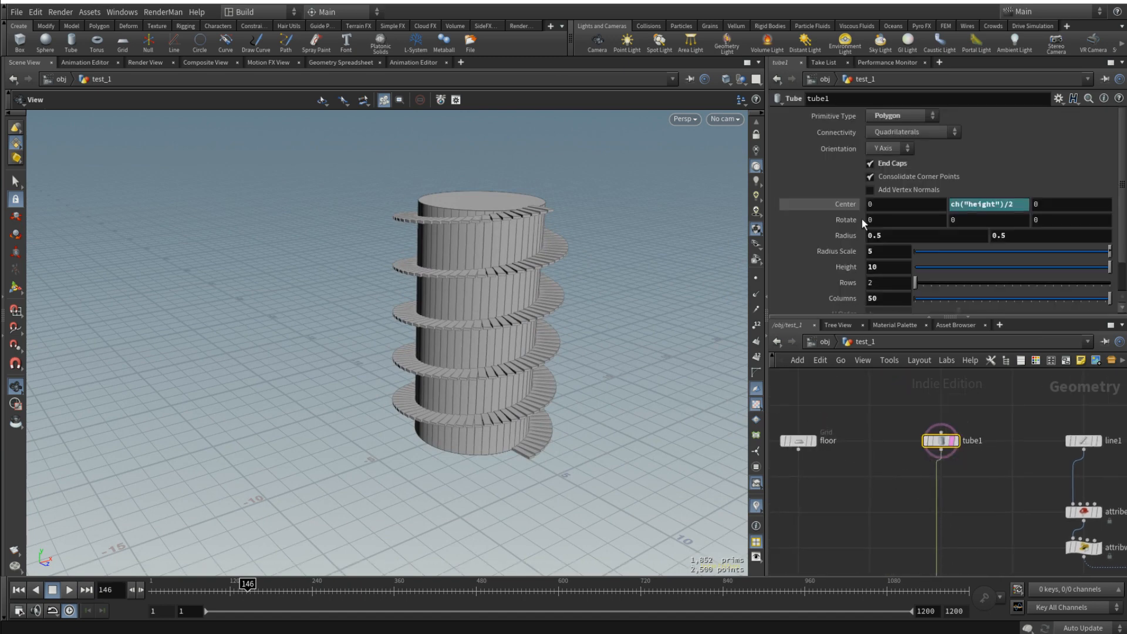
pyautogui.moveTo(823, 270); pyautogui.dragTo(752, 301, button='middle')
pyautogui.scroll(5, 584, 294)
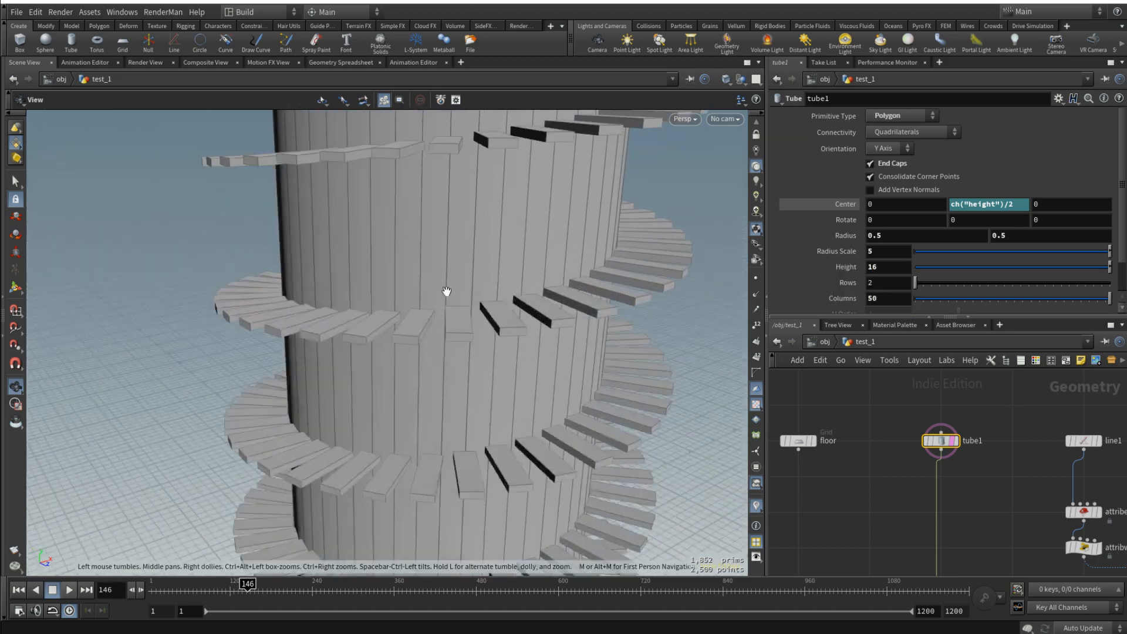
pyautogui.scroll(-3, 490, 344)
pyautogui.moveTo(486, 345); pyautogui.dragTo(485, 370)
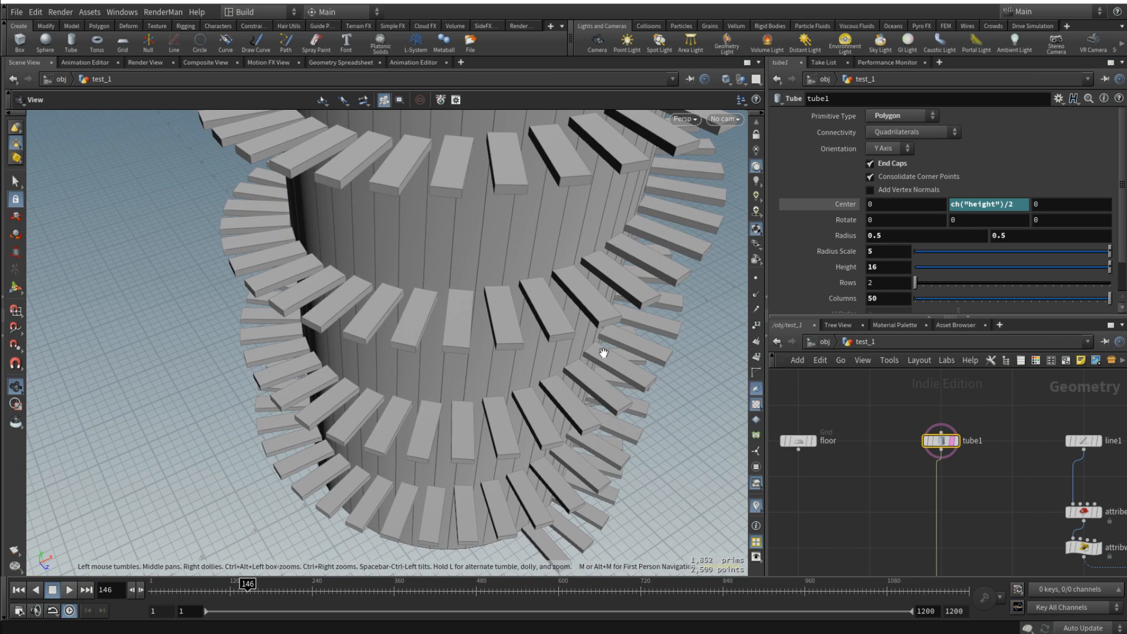
pyautogui.moveTo(596, 301); pyautogui.dragTo(583, 262)
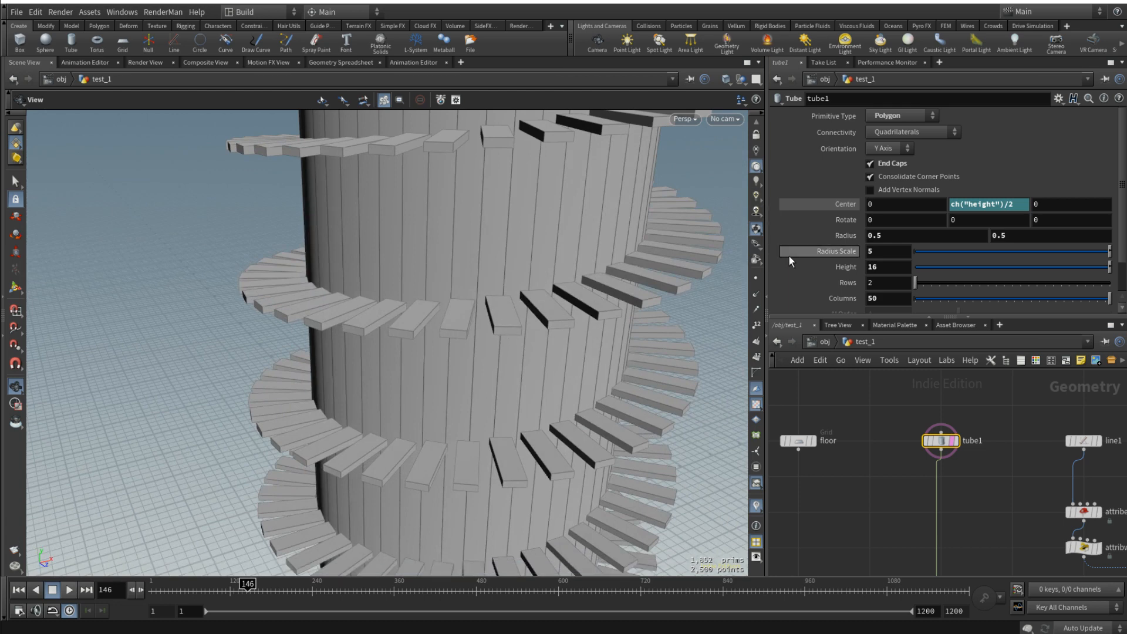
# - Set tube1's height back to 10 and check the step overlap around the tower
pyautogui.doubleClick(874, 267)
pyautogui.write('10')
pyautogui.press('Return')
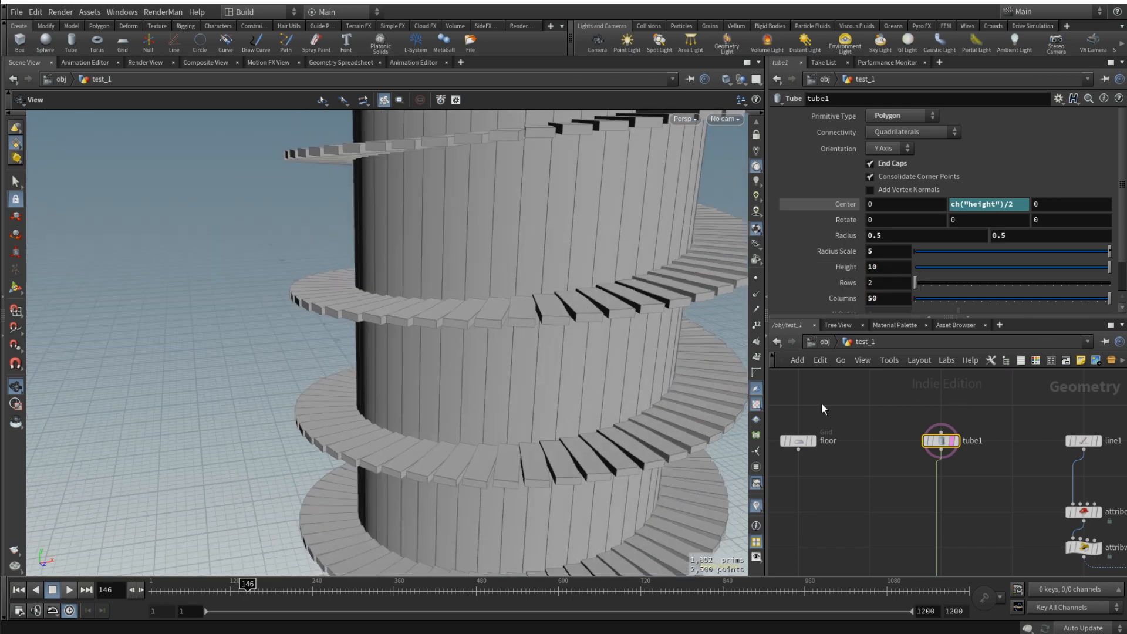
pyautogui.moveTo(627, 299); pyautogui.dragTo(632, 356)
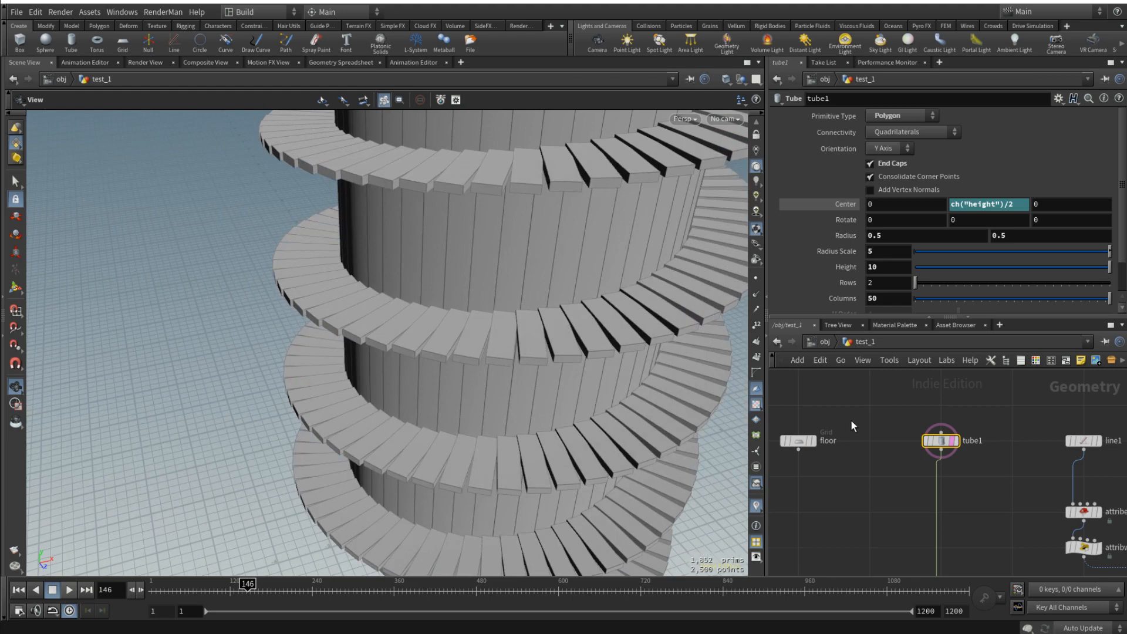
pyautogui.moveTo(628, 399); pyautogui.dragTo(648, 340)
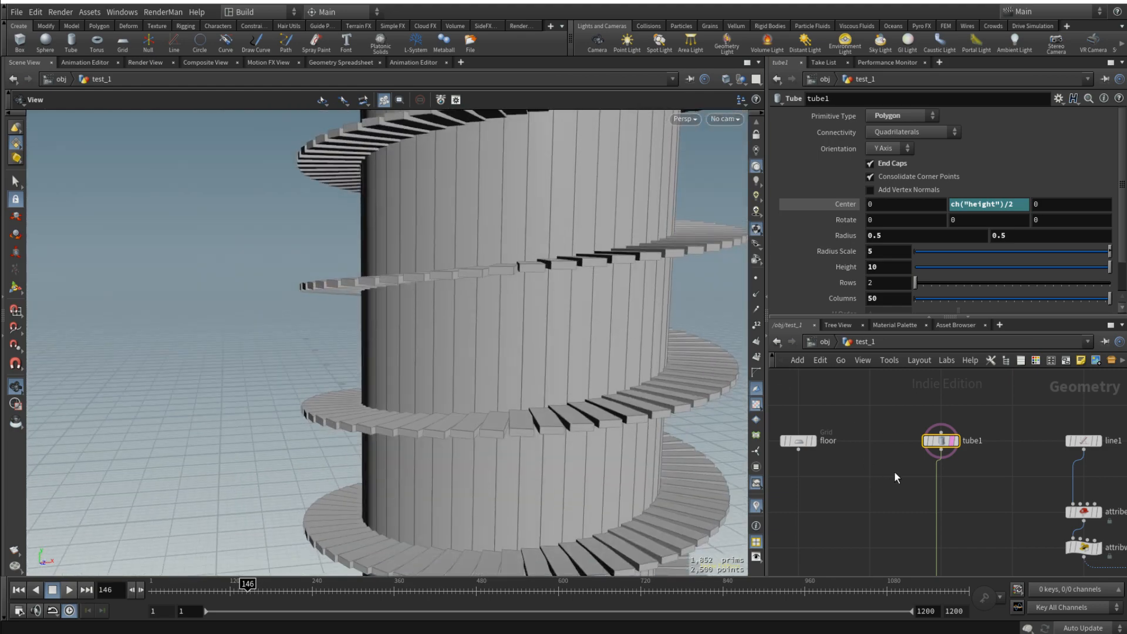
# - Display attribexpression1 to view the helix curve without the tower and steps
pyautogui.scroll(-3, 893, 468)
pyautogui.moveTo(893, 468); pyautogui.dragTo(963, 484, button='middle')
pyautogui.scroll(3, 963, 484)
pyautogui.moveTo(886, 453); pyautogui.dragTo(816, 451)
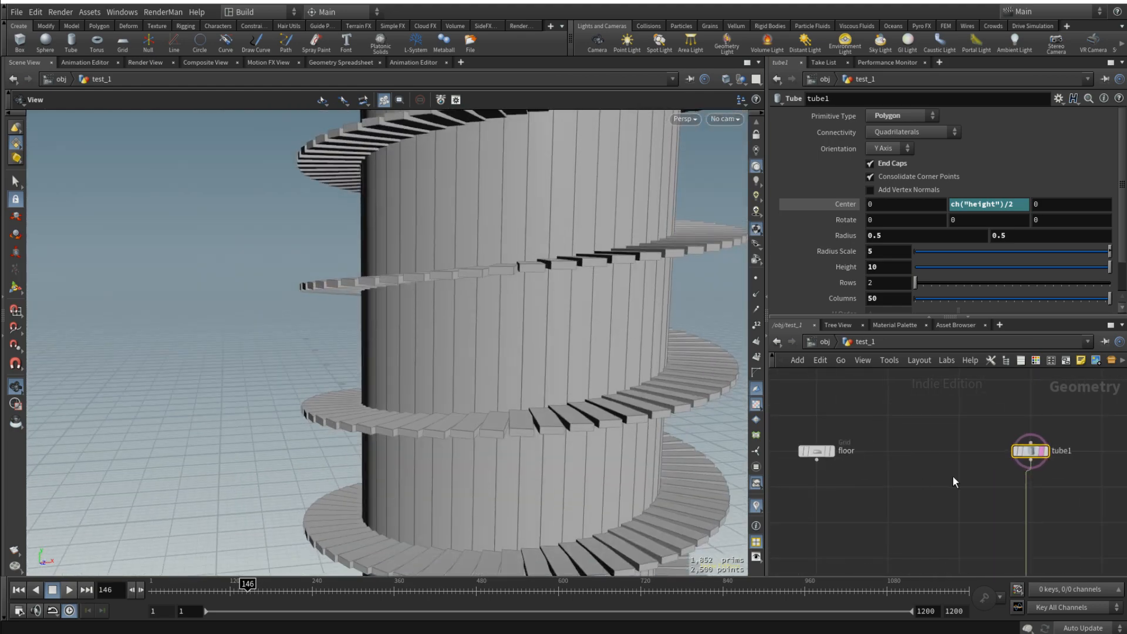
pyautogui.moveTo(395, 180); pyautogui.dragTo(536, 225)
pyautogui.moveTo(567, 280); pyautogui.dragTo(523, 353)
pyautogui.moveTo(912, 525); pyautogui.dragTo(780, 401, button='middle')
pyautogui.moveTo(1049, 445); pyautogui.dragTo(1038, 490, button='middle')
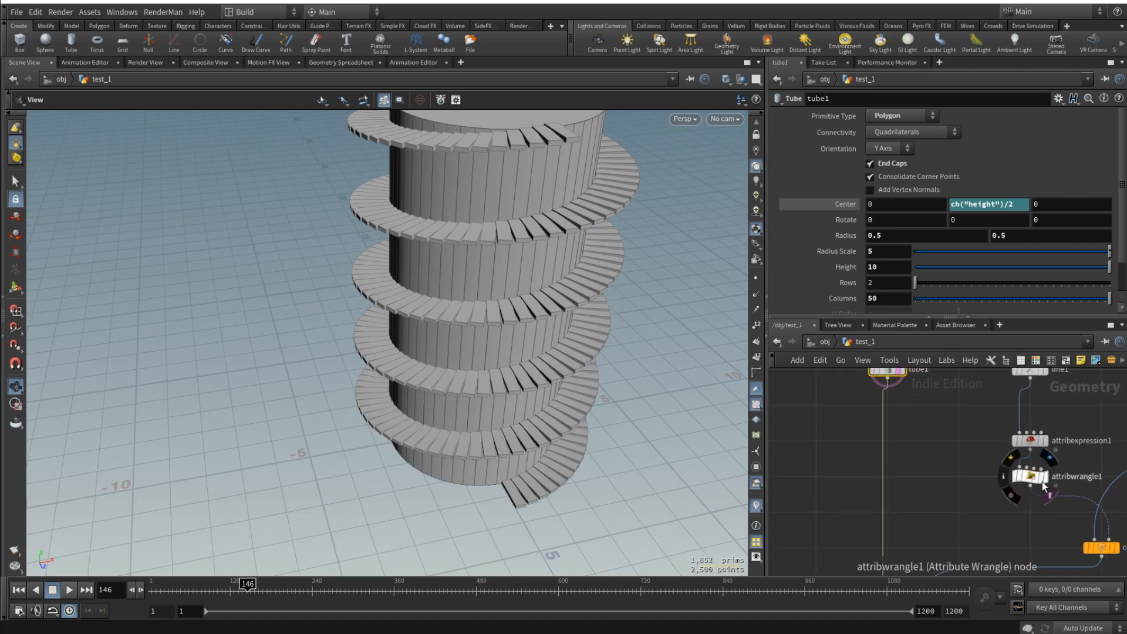
pyautogui.click(1041, 442)
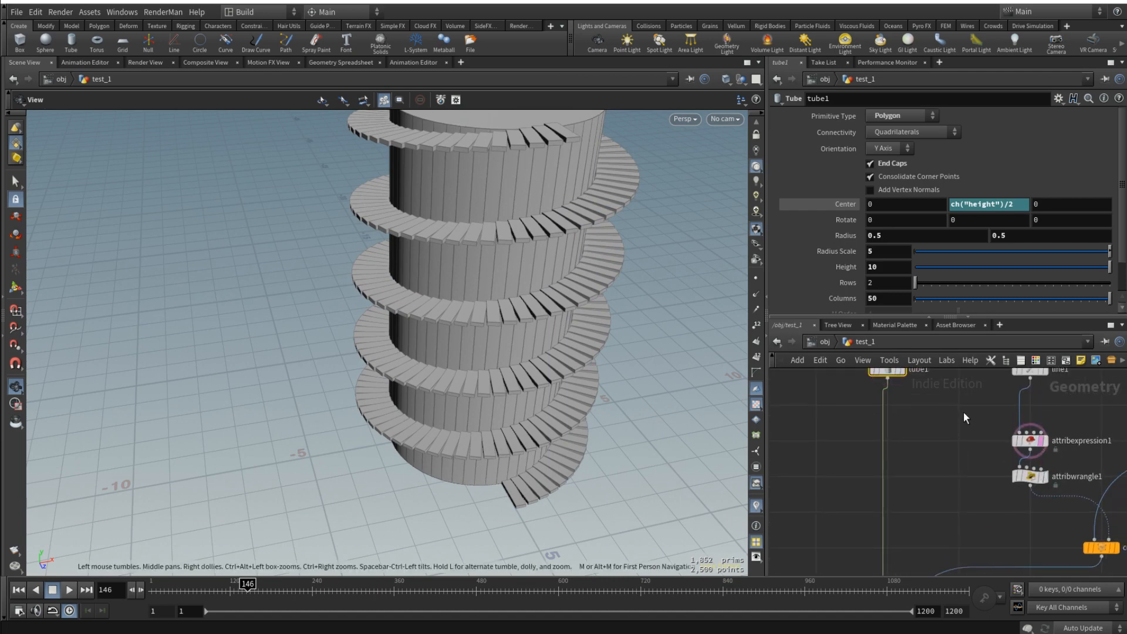
pyautogui.click(1045, 441)
# - Examine the helix from several angles and review the nodes that build the staircase
pyautogui.moveTo(546, 192); pyautogui.dragTo(506, 350)
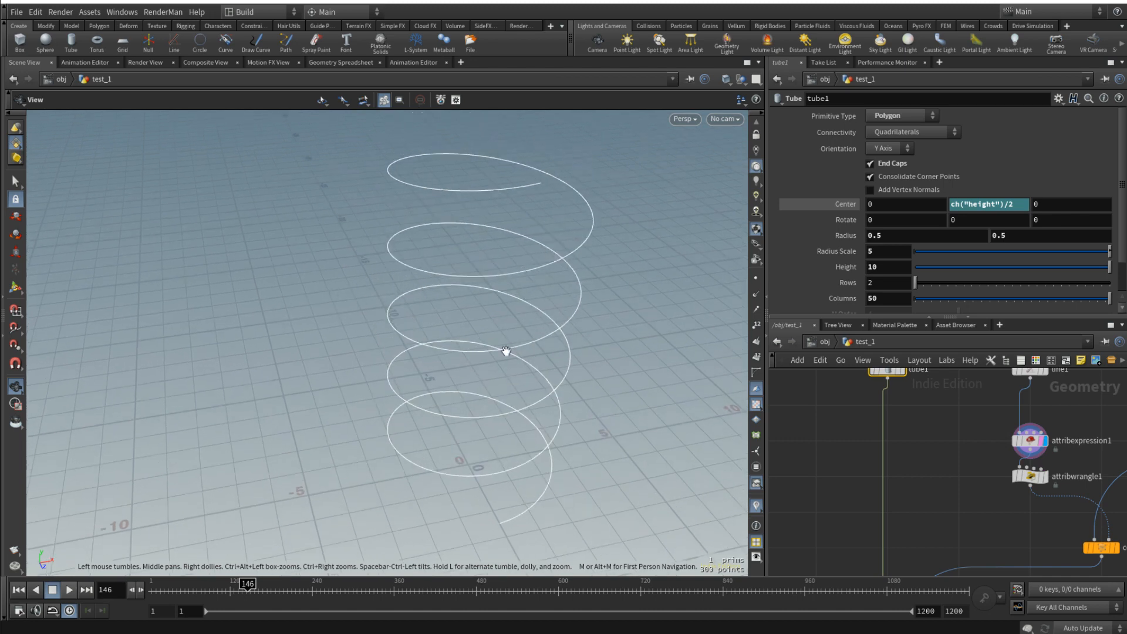
pyautogui.moveTo(548, 257); pyautogui.dragTo(538, 226)
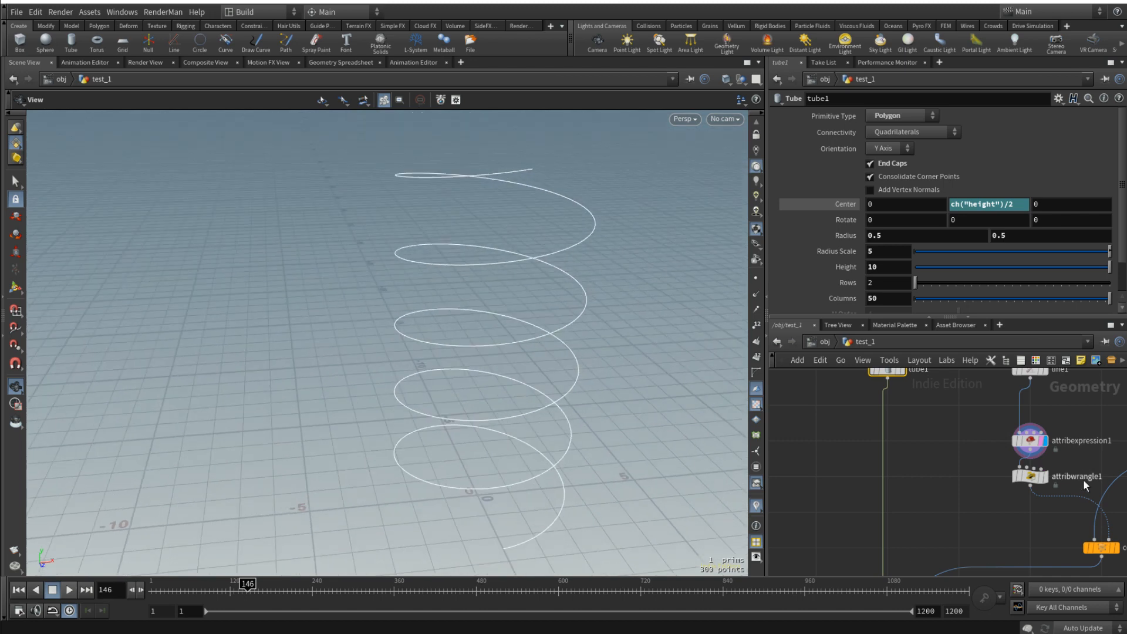
pyautogui.moveTo(1113, 413); pyautogui.dragTo(898, 440, button='middle')
pyautogui.moveTo(1029, 397)
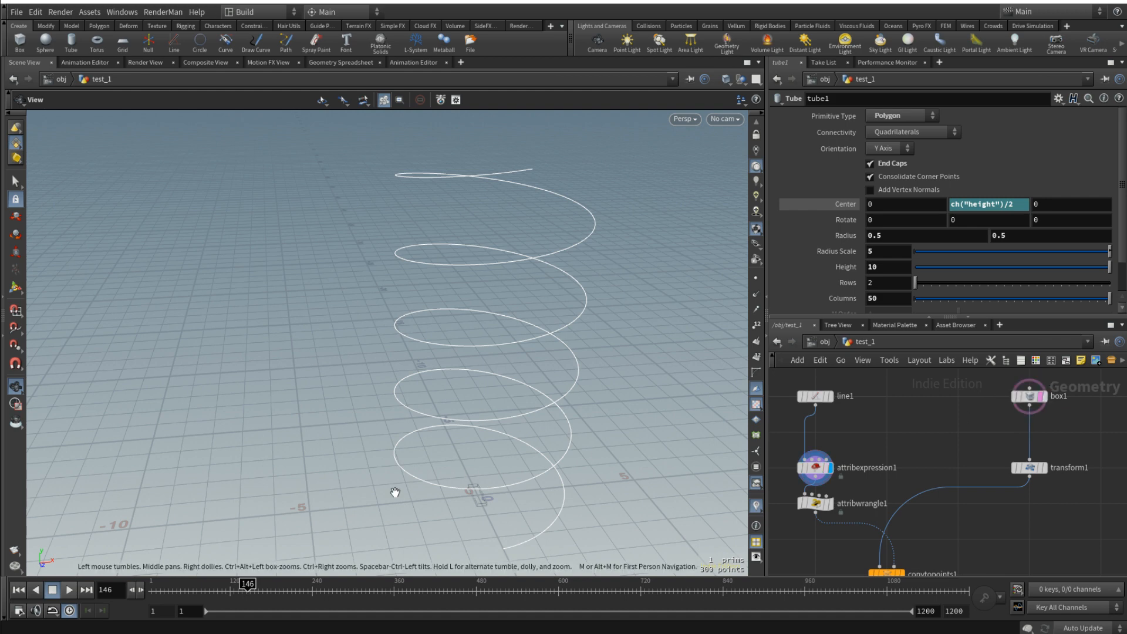
pyautogui.moveTo(395, 491); pyautogui.dragTo(448, 478)
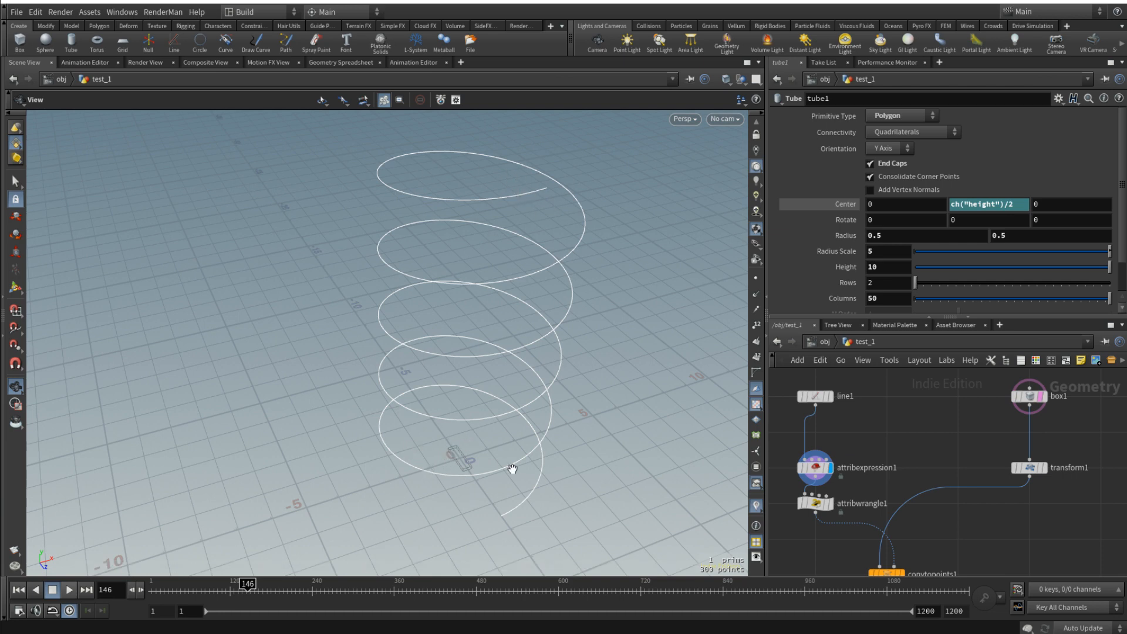
pyautogui.scroll(-5, 889, 436)
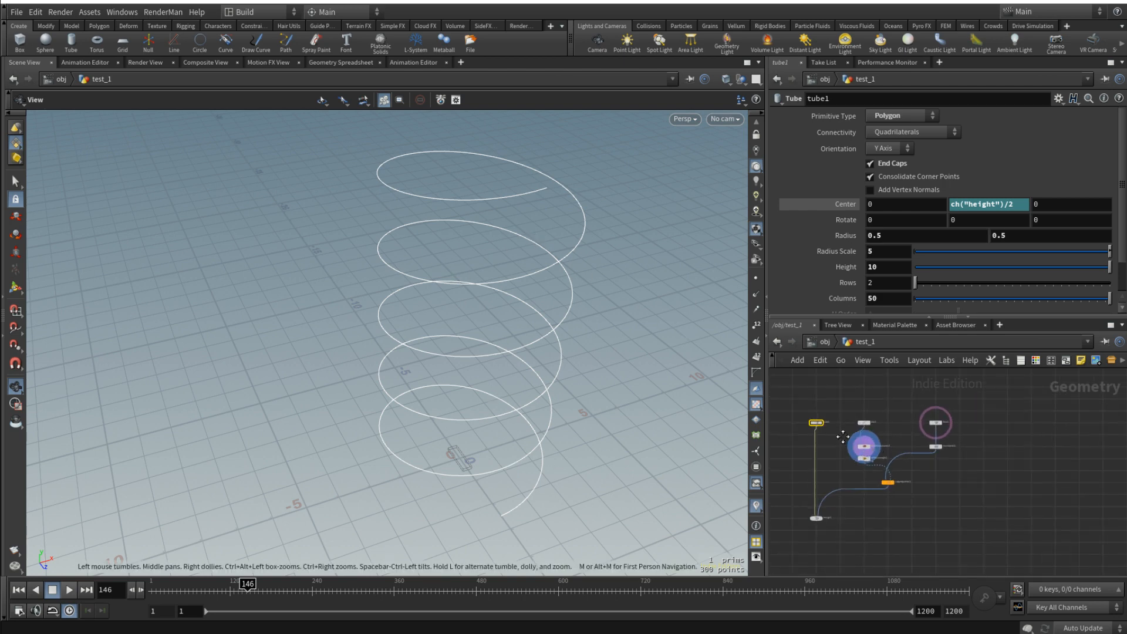
pyautogui.scroll(6, 843, 436)
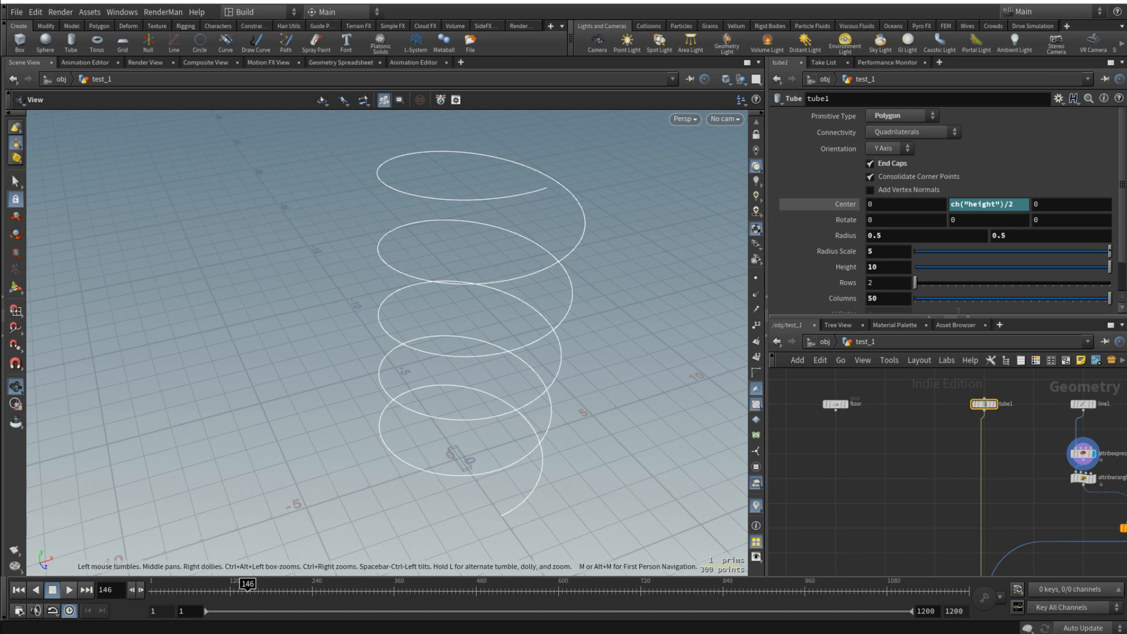
pyautogui.moveTo(1035, 427); pyautogui.dragTo(1005, 428, button='middle')
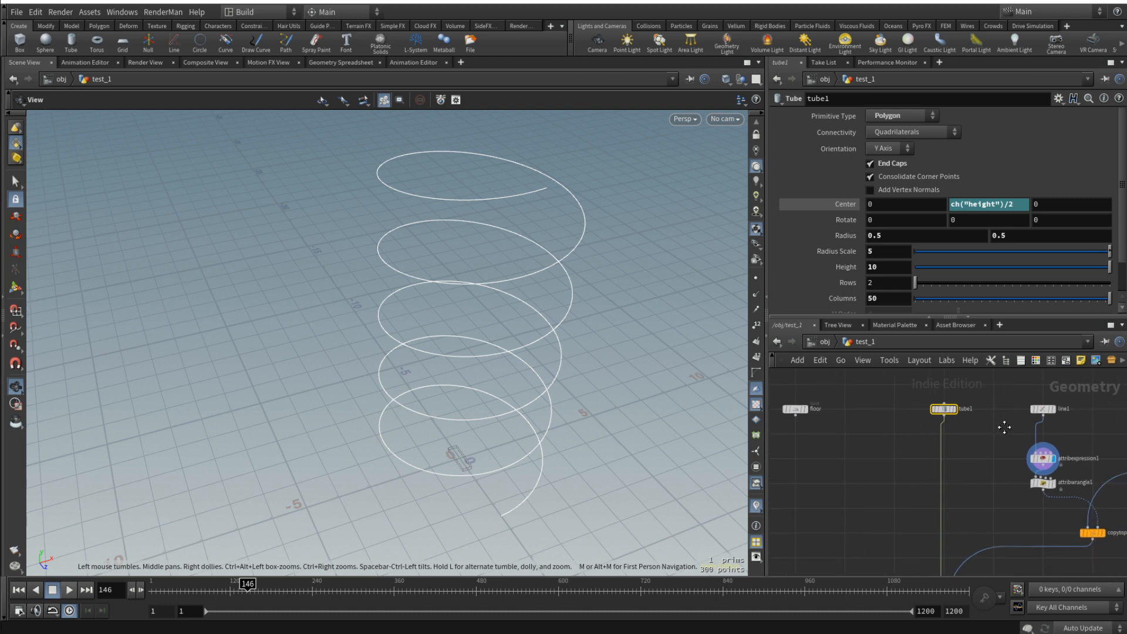
# - Duplicate line1 and attribexpression1 to the empty area beside tube1, and move the floor node down near the merge node
pyautogui.click(854, 432)
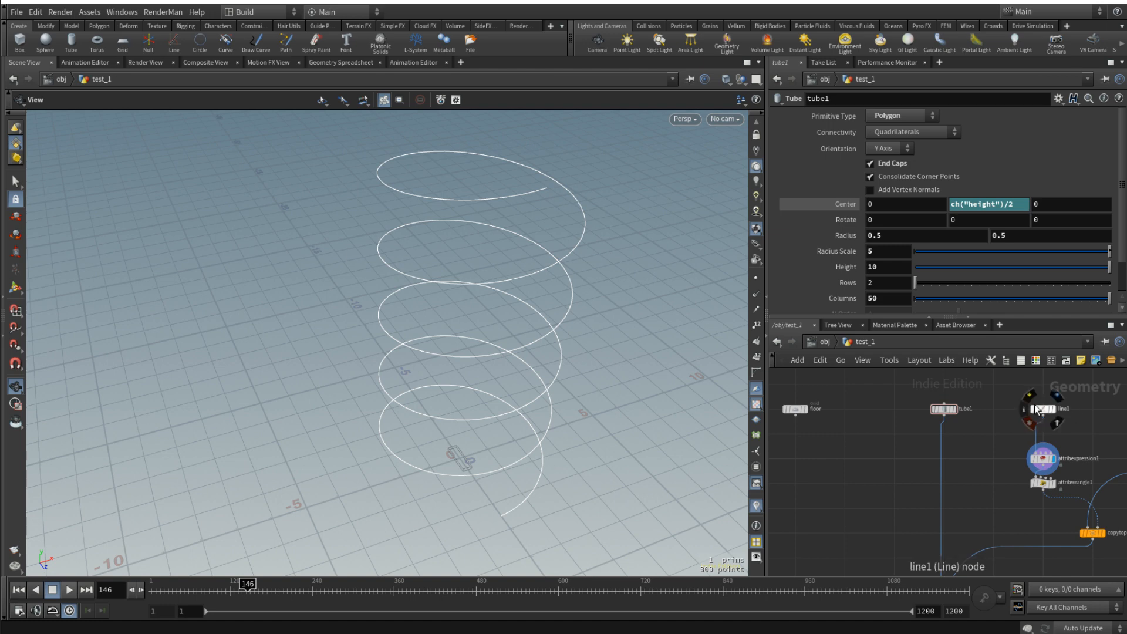
pyautogui.moveTo(1031, 397)
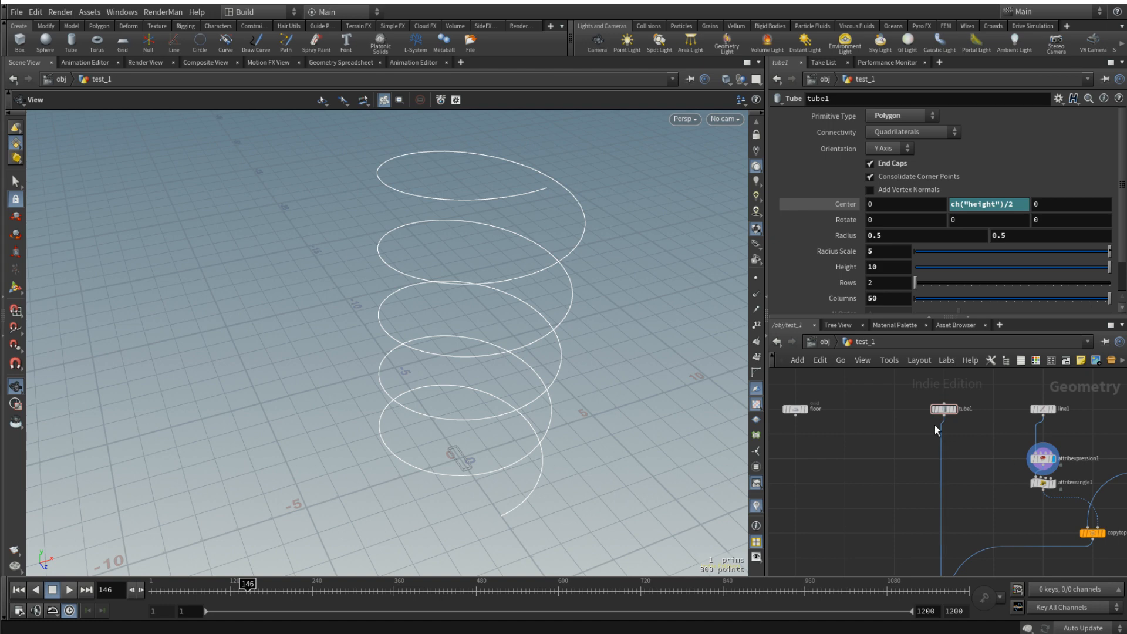
pyautogui.moveTo(841, 401); pyautogui.dragTo(878, 486)
pyautogui.moveTo(1006, 402); pyautogui.dragTo(853, 458)
pyautogui.scroll(-3, 893, 431)
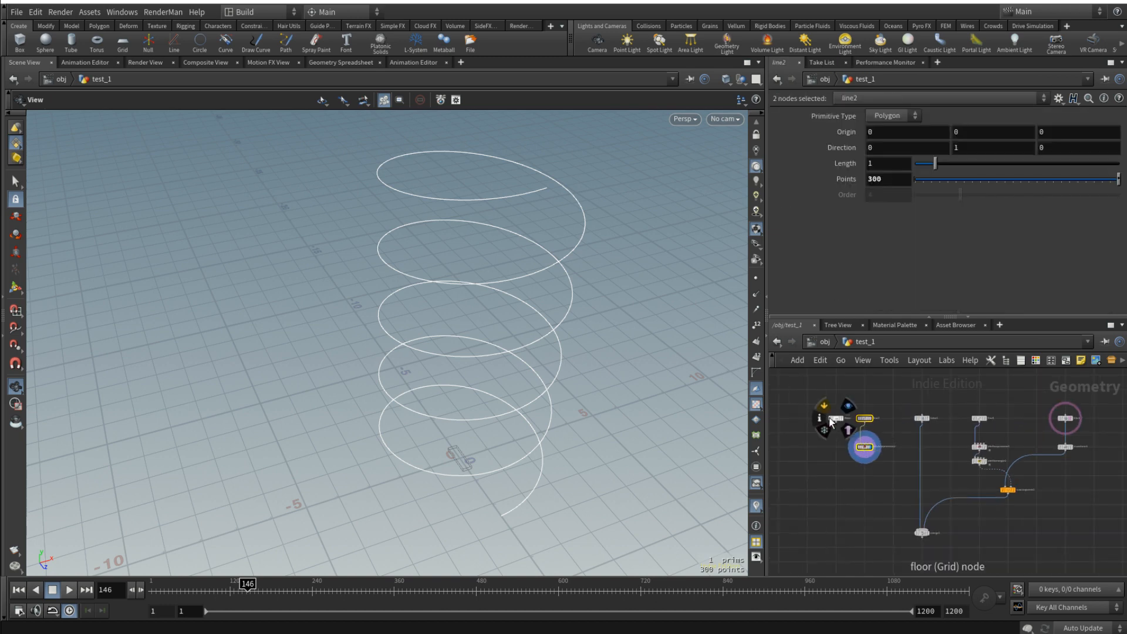
pyautogui.moveTo(834, 420); pyautogui.dragTo(898, 524)
pyautogui.scroll(3, 977, 522)
pyautogui.scroll(-4, 910, 519)
pyautogui.moveTo(873, 451); pyautogui.dragTo(896, 498, button='middle')
pyautogui.scroll(5, 890, 495)
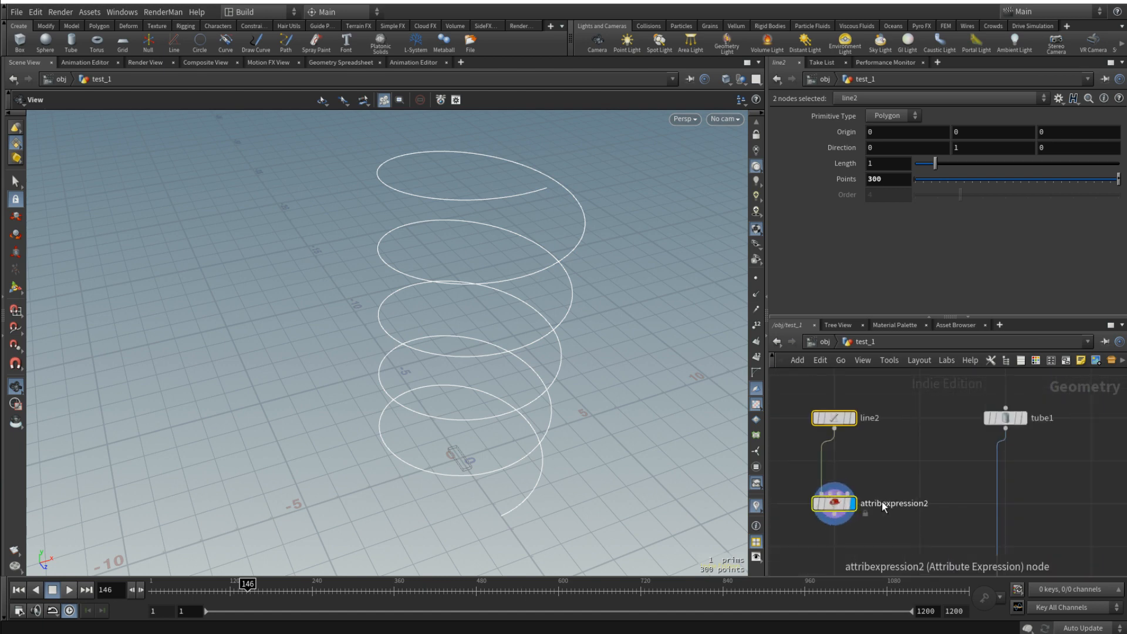
# - Delete the tube reference from attribexpression2's Height and set it to 0 to flatten the helix
pyautogui.click(838, 509)
pyautogui.scroll(-2, 904, 479)
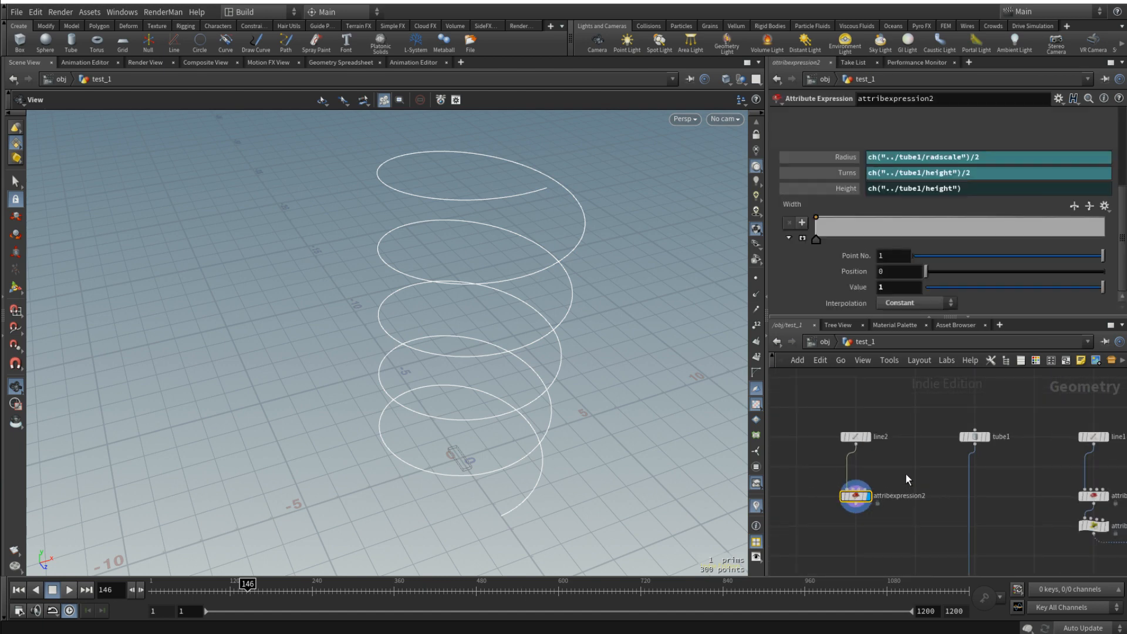
pyautogui.keyDown('ctrl'); pyautogui.keyDown('shift'); pyautogui.click(841, 188); pyautogui.keyUp('shift'); pyautogui.keyUp('ctrl')
pyautogui.rightClick(840, 188)
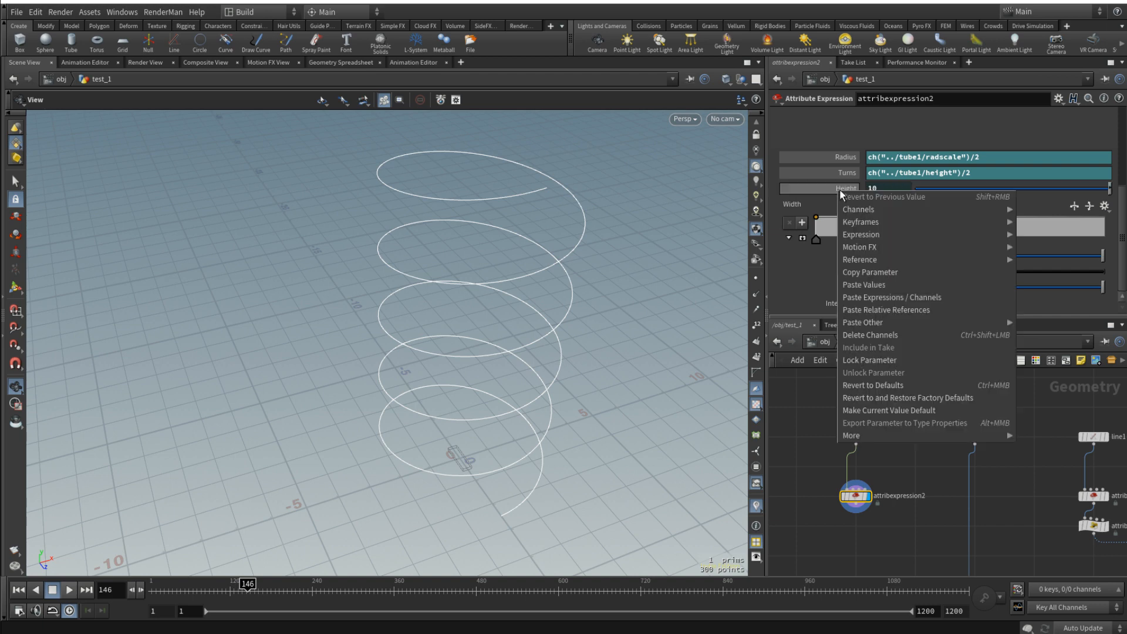
pyautogui.click(888, 336)
pyautogui.moveTo(900, 190); pyautogui.dragTo(756, 202)
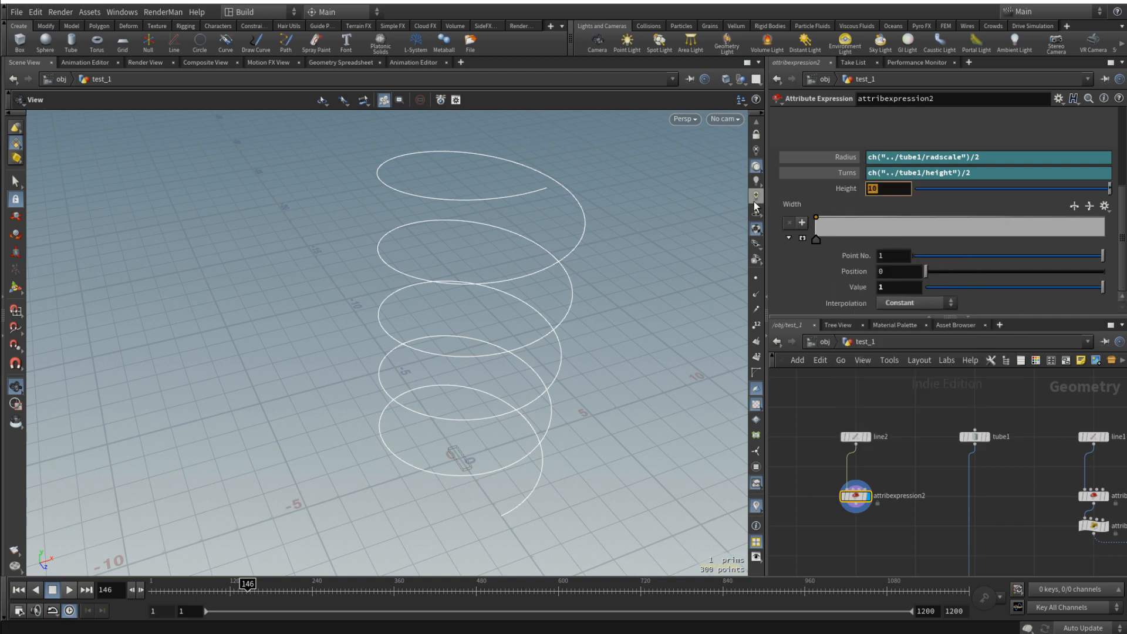
pyautogui.write('0')
pyautogui.press('Return')
pyautogui.moveTo(592, 352); pyautogui.dragTo(571, 485)
pyautogui.moveTo(571, 485); pyautogui.dragTo(589, 373, button='middle')
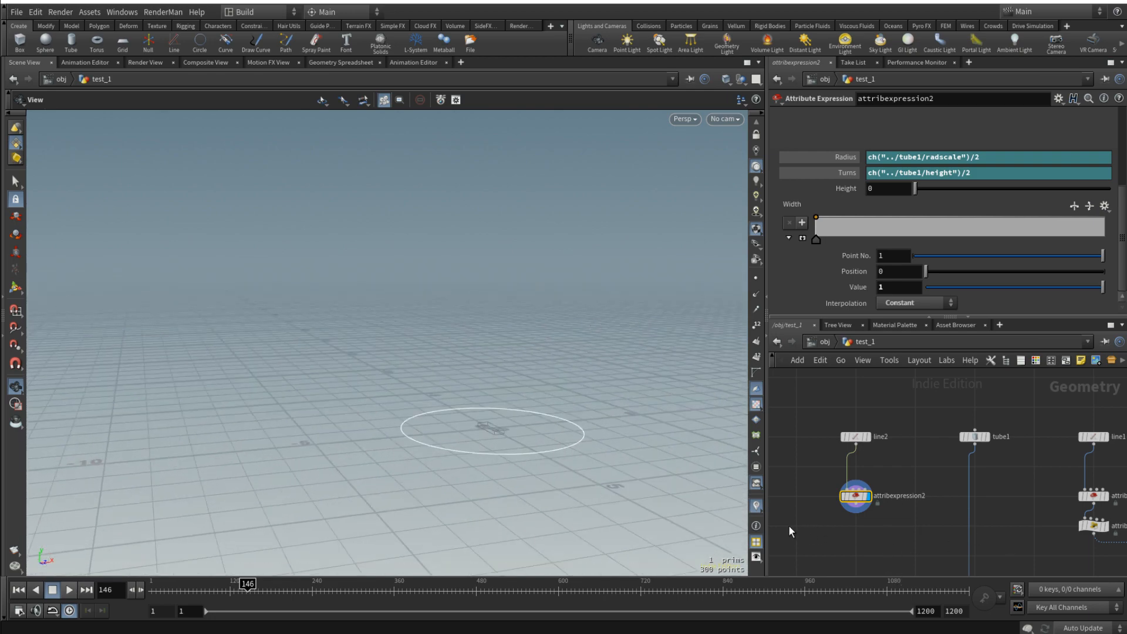
# - Add a Convert node after attribexpression2 and display it
pyautogui.click(859, 552)
pyautogui.press('Tab')
pyautogui.write('conv')
pyautogui.press('Return')
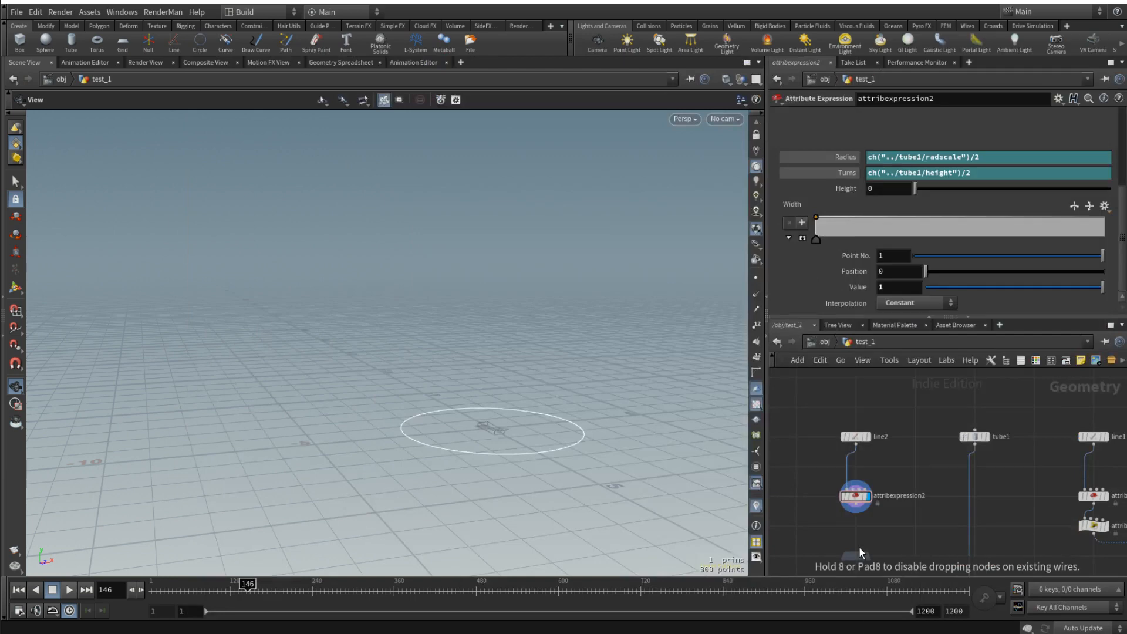
pyautogui.scroll(3, 851, 530)
pyautogui.click(861, 525)
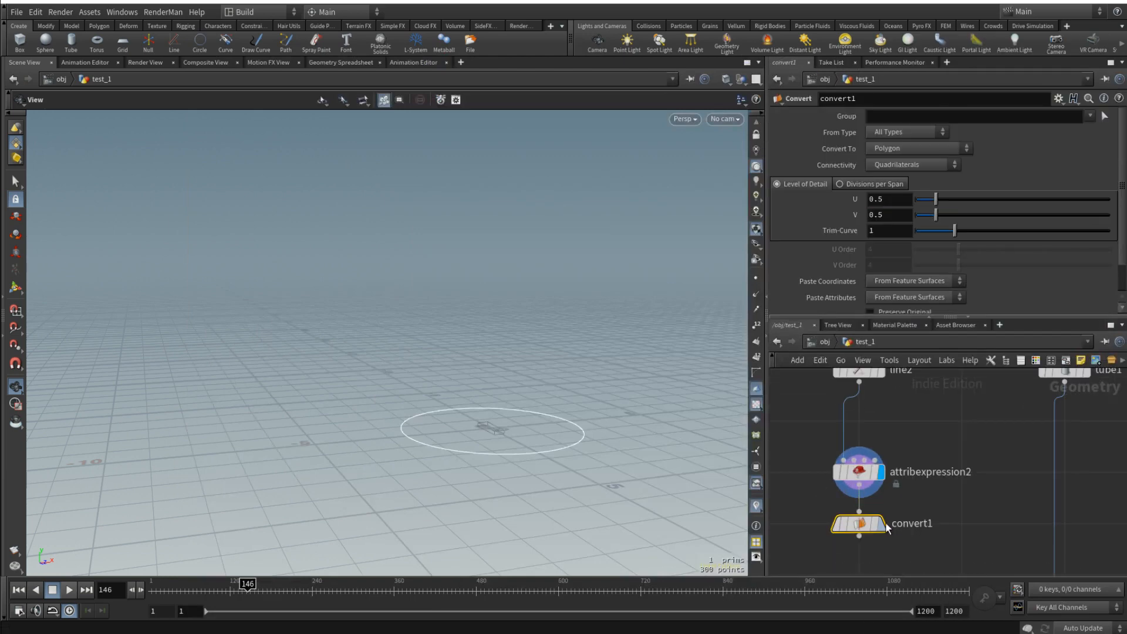
pyautogui.click(884, 524)
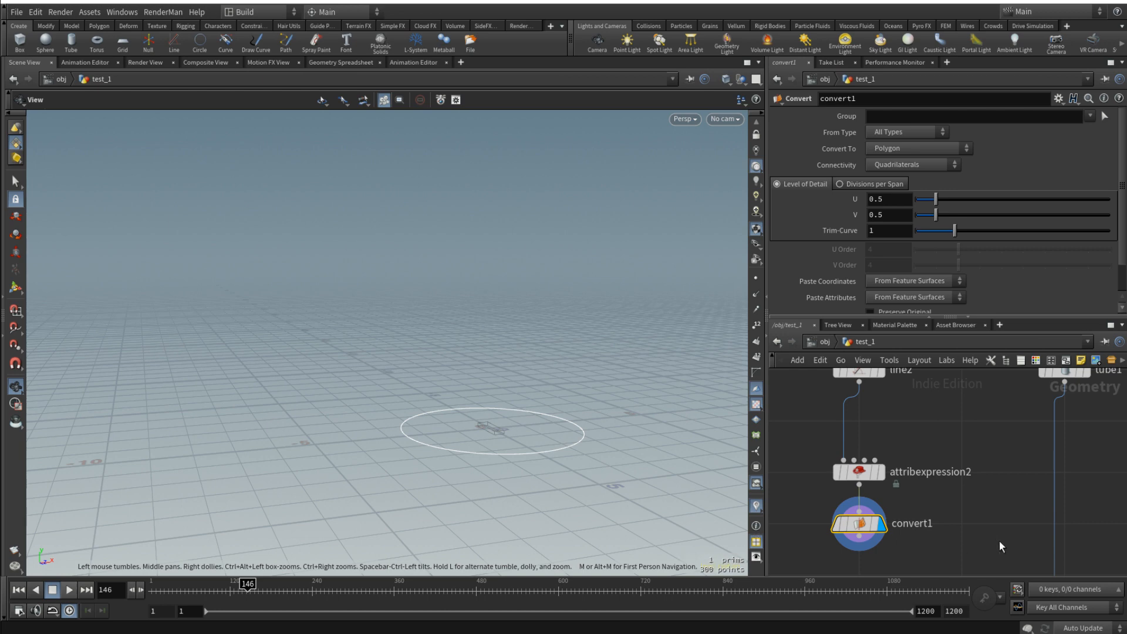
# - Add a Measure node after convert1 and display it
pyautogui.moveTo(999, 542); pyautogui.dragTo(1011, 502, button='middle')
pyautogui.press('Tab')
pyautogui.write('meas')
pyautogui.press('Return')
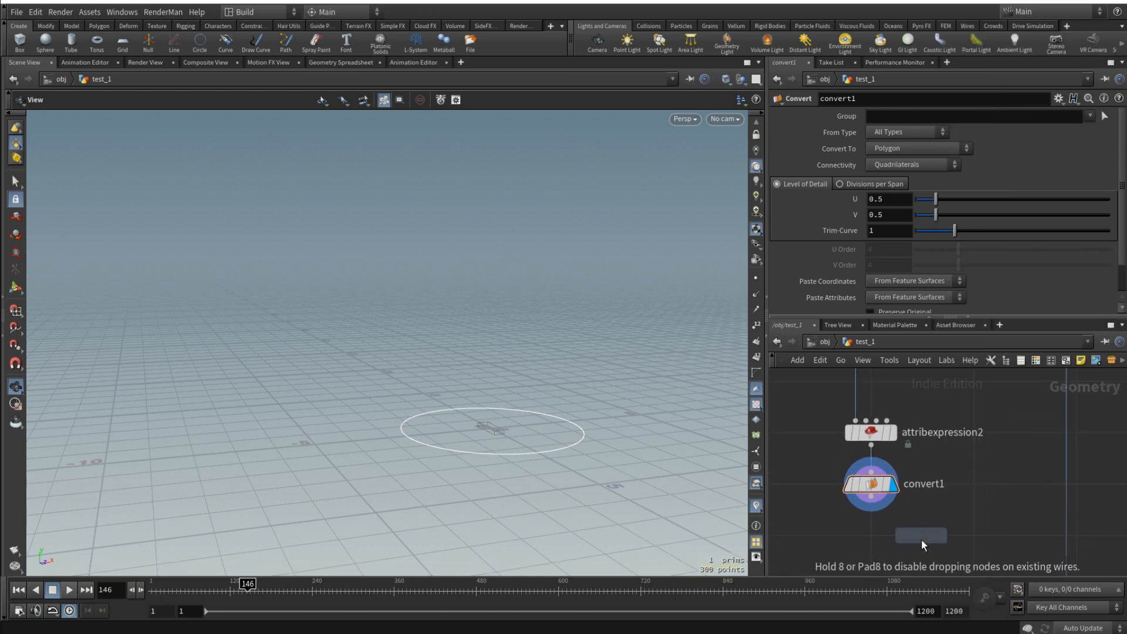
pyautogui.click(875, 534)
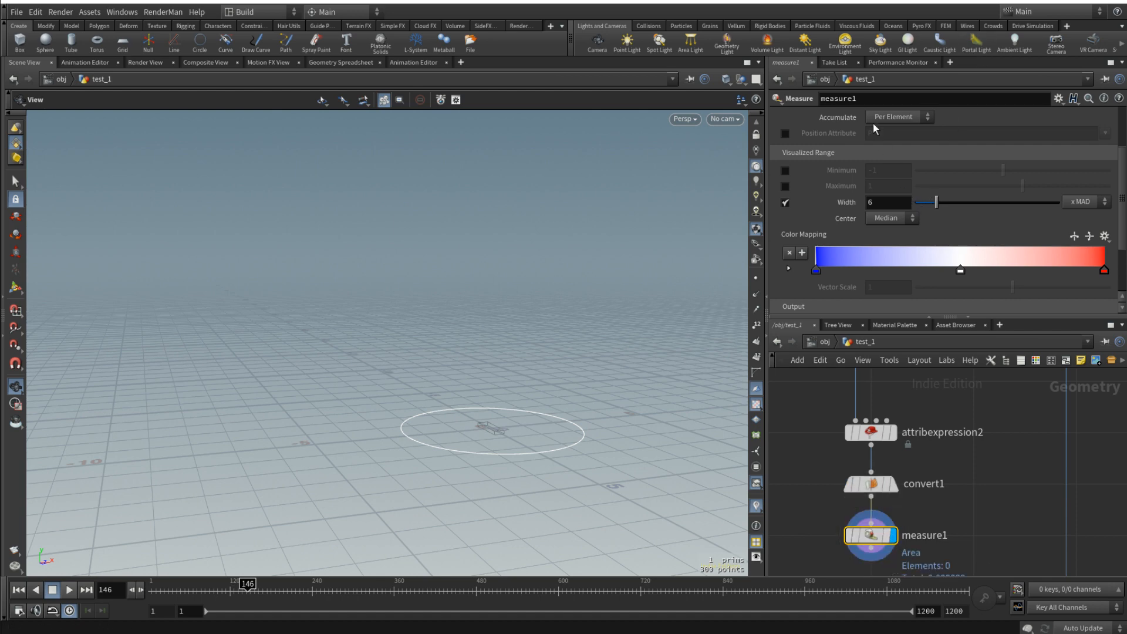
# - Set measure1 to Perimeter / Length and show its primitive attributes in the Geometry Spreadsheet
pyautogui.scroll(-4, 918, 132)
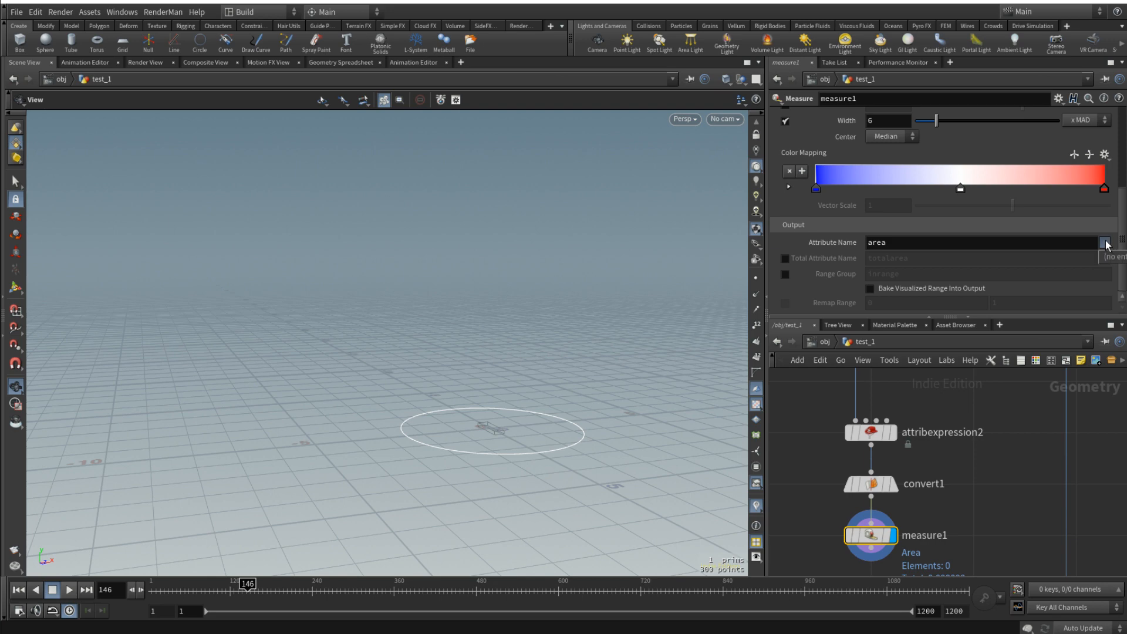
pyautogui.scroll(8, 1069, 201)
pyautogui.scroll(1, 1070, 201)
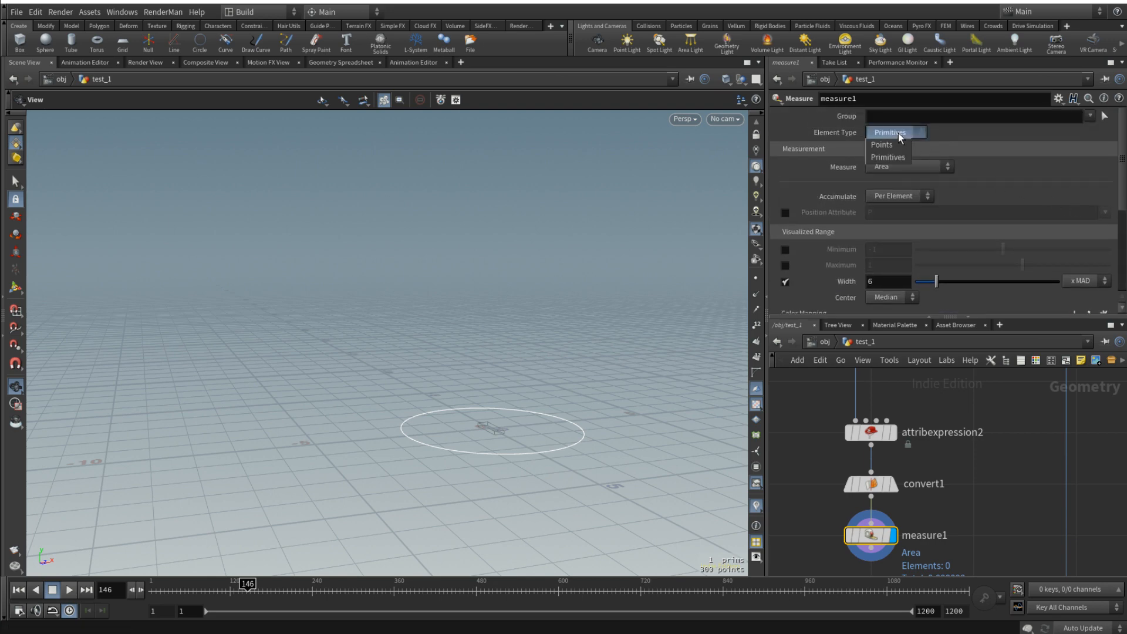
pyautogui.click(899, 167)
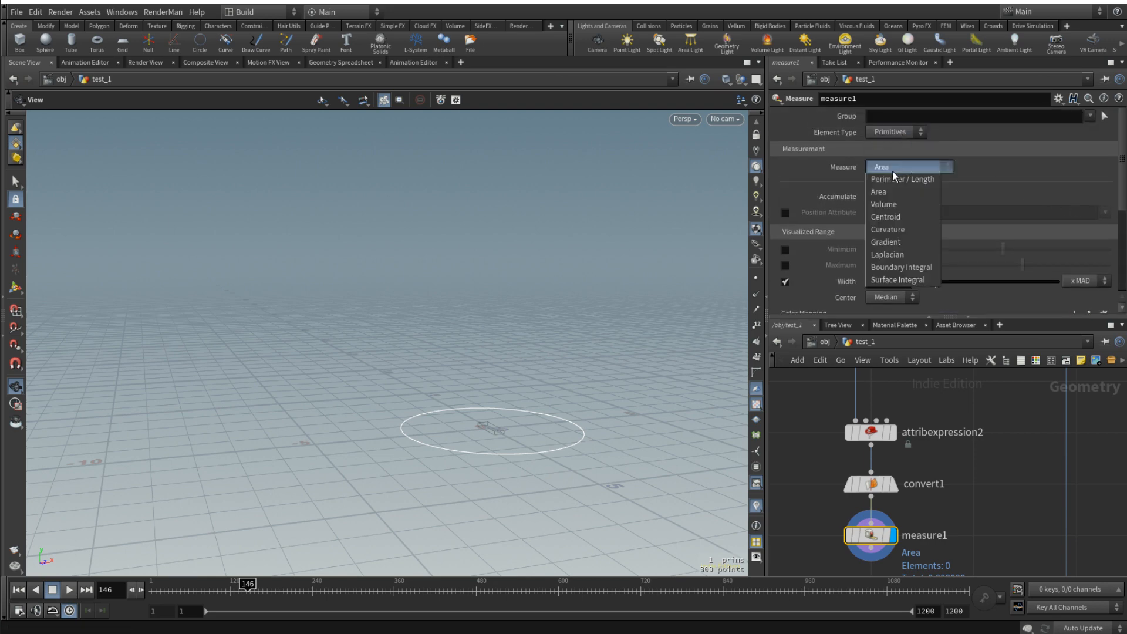
pyautogui.click(893, 180)
pyautogui.scroll(-5, 996, 189)
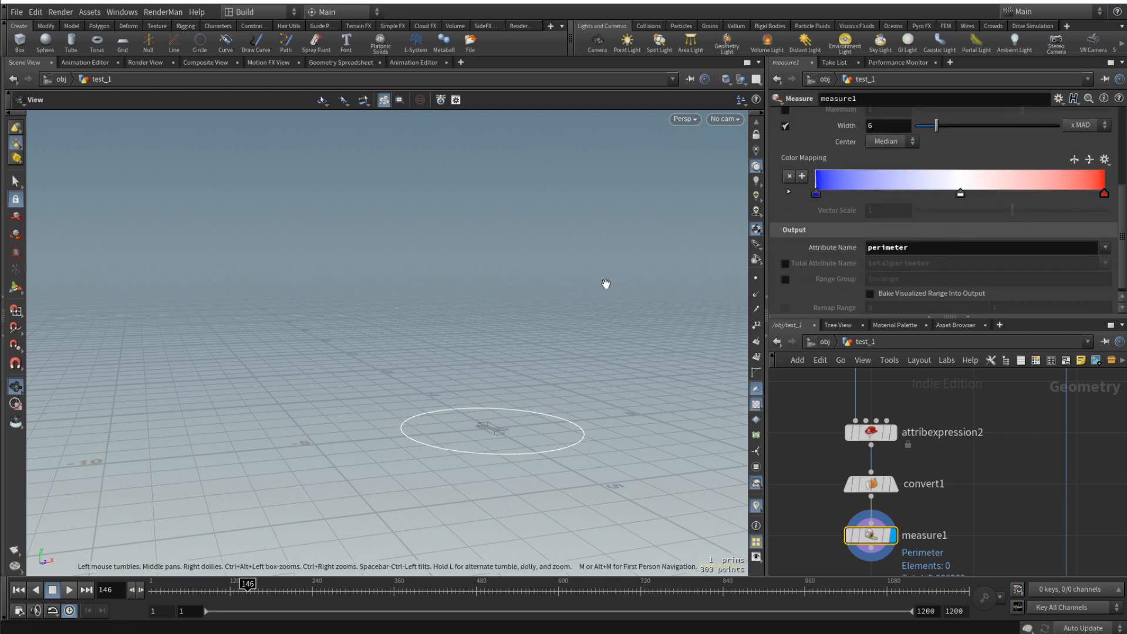
pyautogui.click(343, 63)
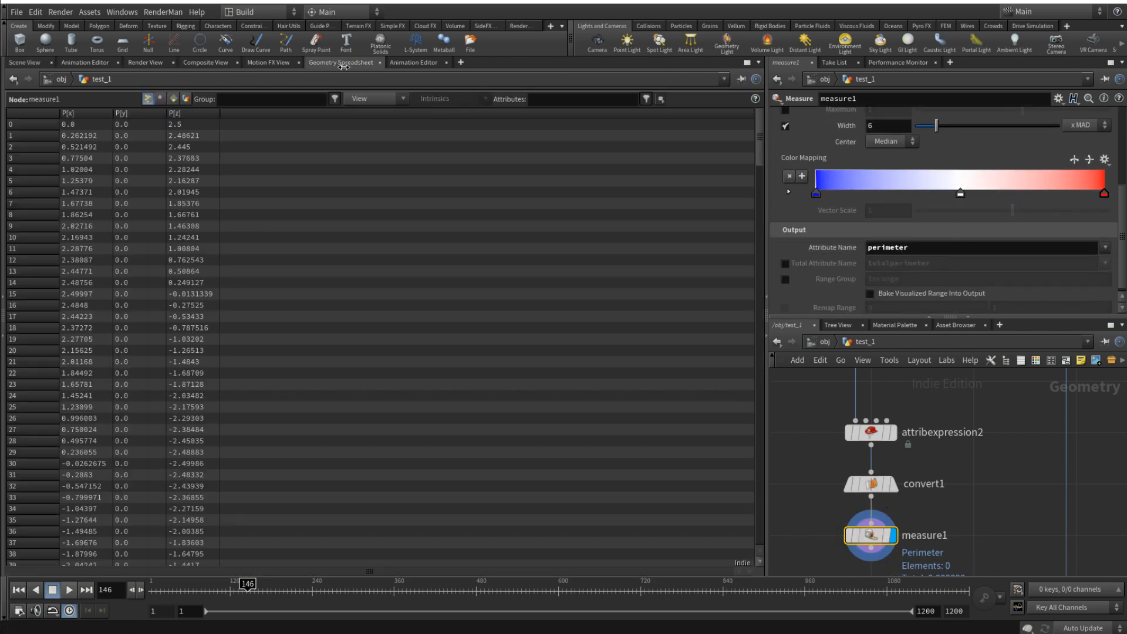
pyautogui.click(173, 99)
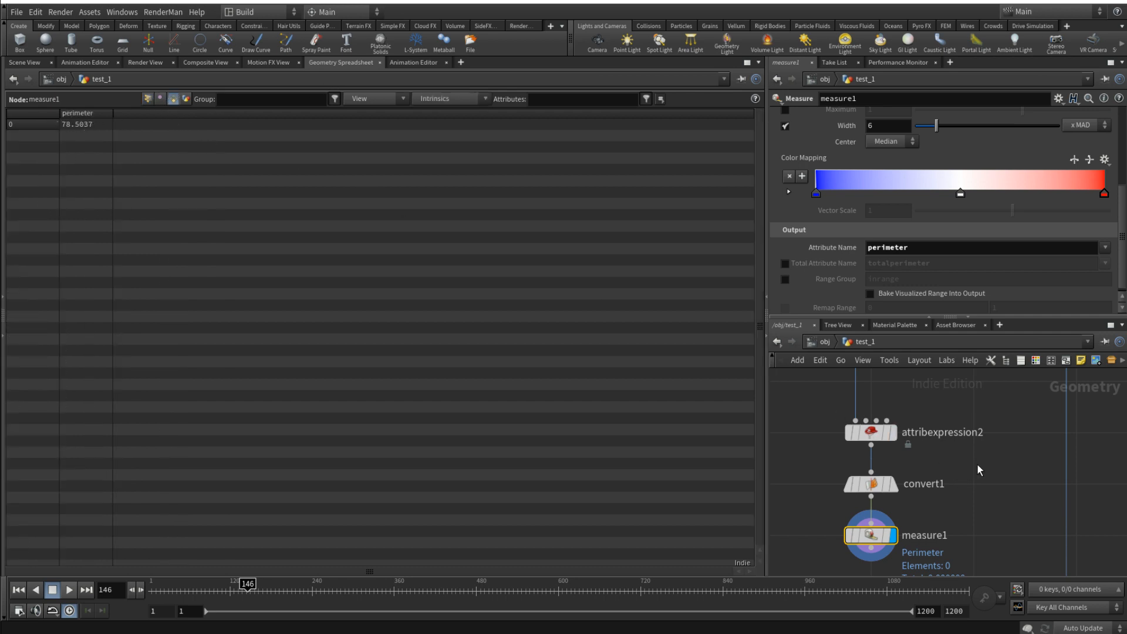
# - Set line1's Points to the expression prim("../measure1/", 0, "perimeter", 0)
pyautogui.scroll(-3, 995, 467)
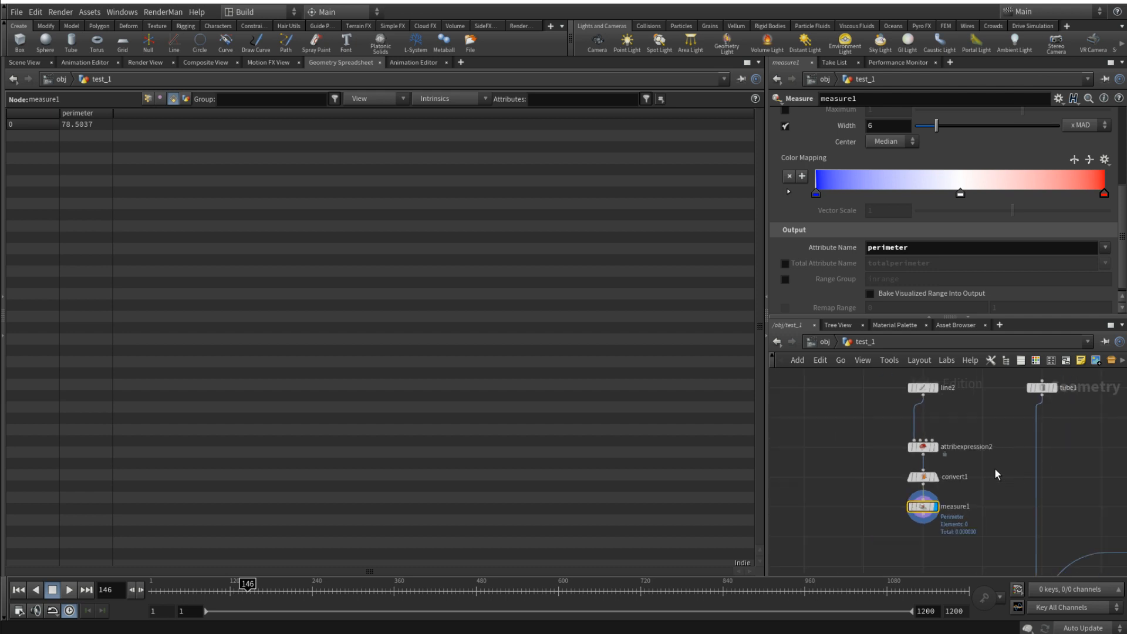
pyautogui.scroll(-5, 1047, 473)
pyautogui.moveTo(1054, 470); pyautogui.dragTo(911, 453, button='middle')
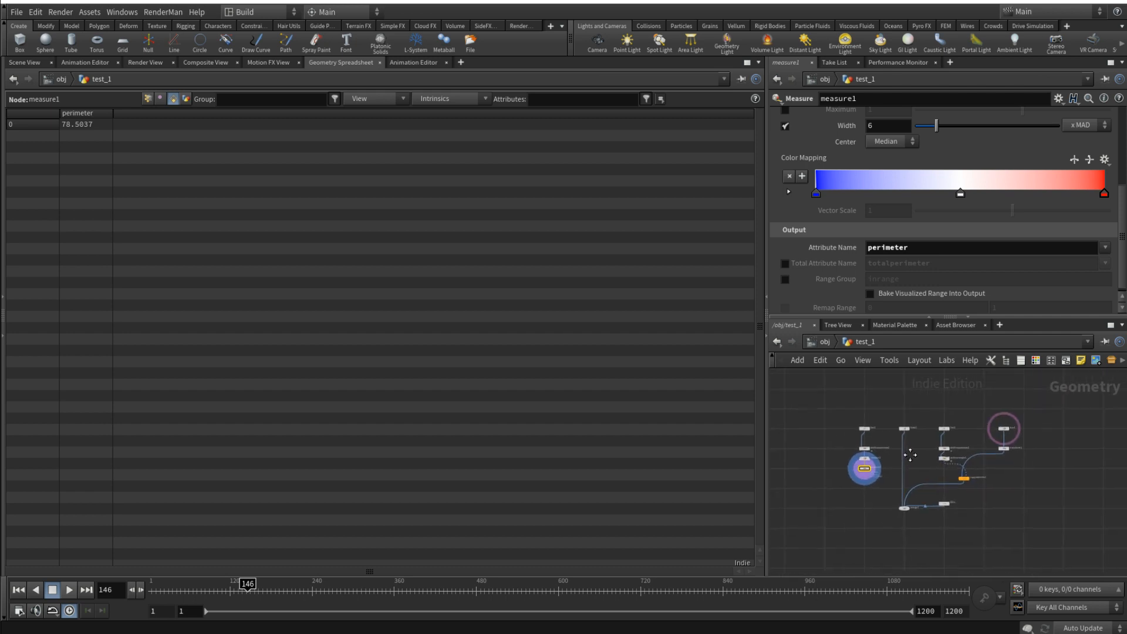
pyautogui.scroll(4, 949, 454)
pyautogui.scroll(2, 896, 485)
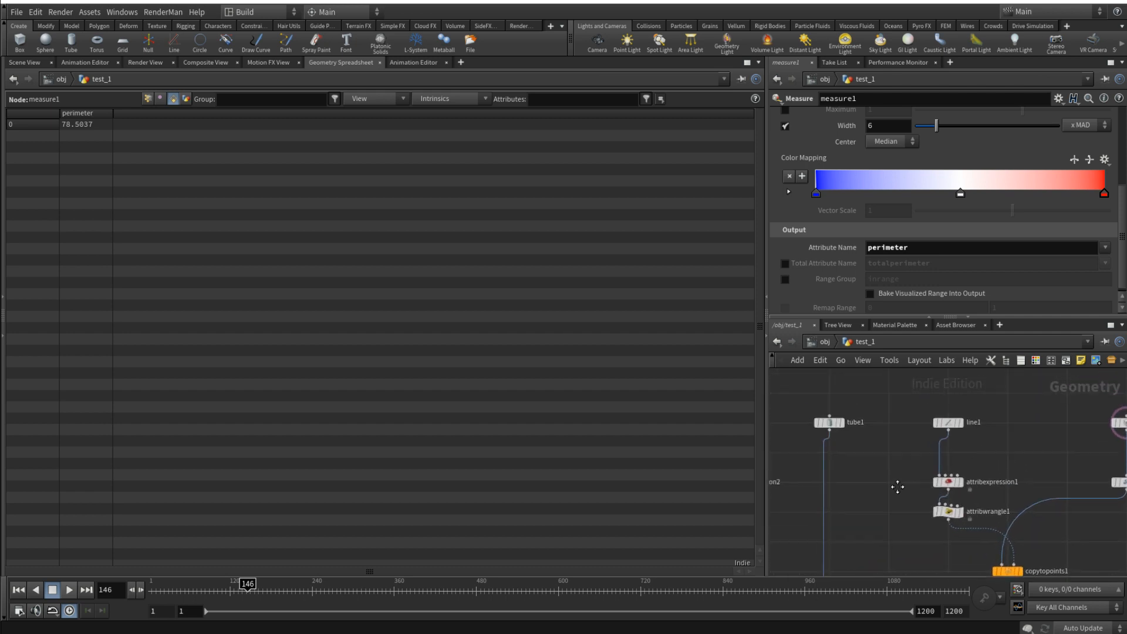
pyautogui.click(952, 430)
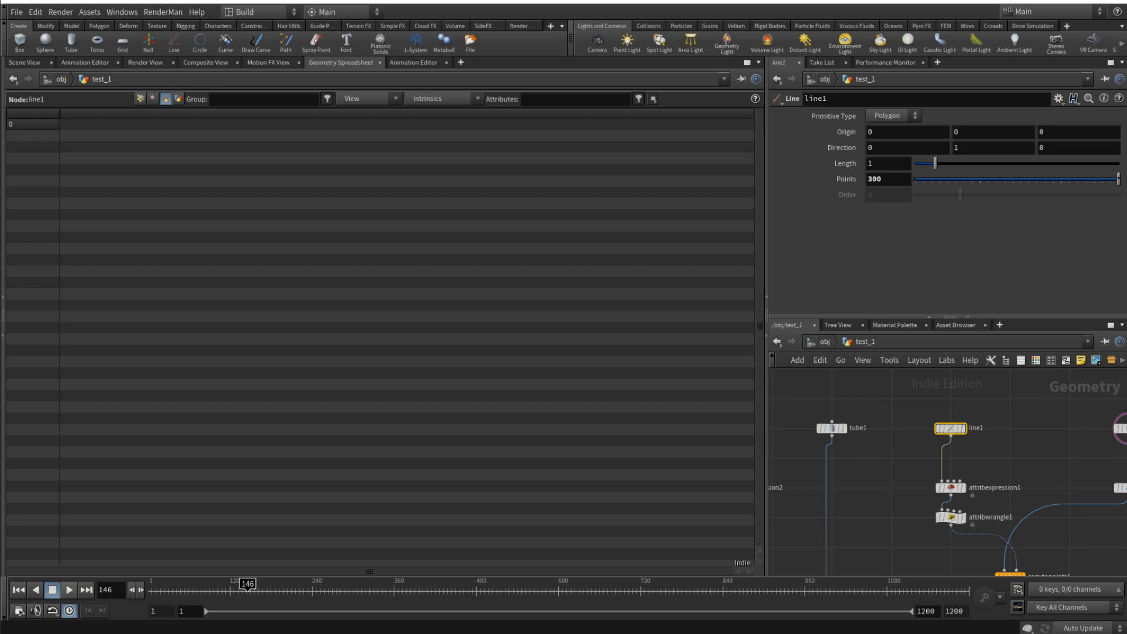
pyautogui.doubleClick(889, 179)
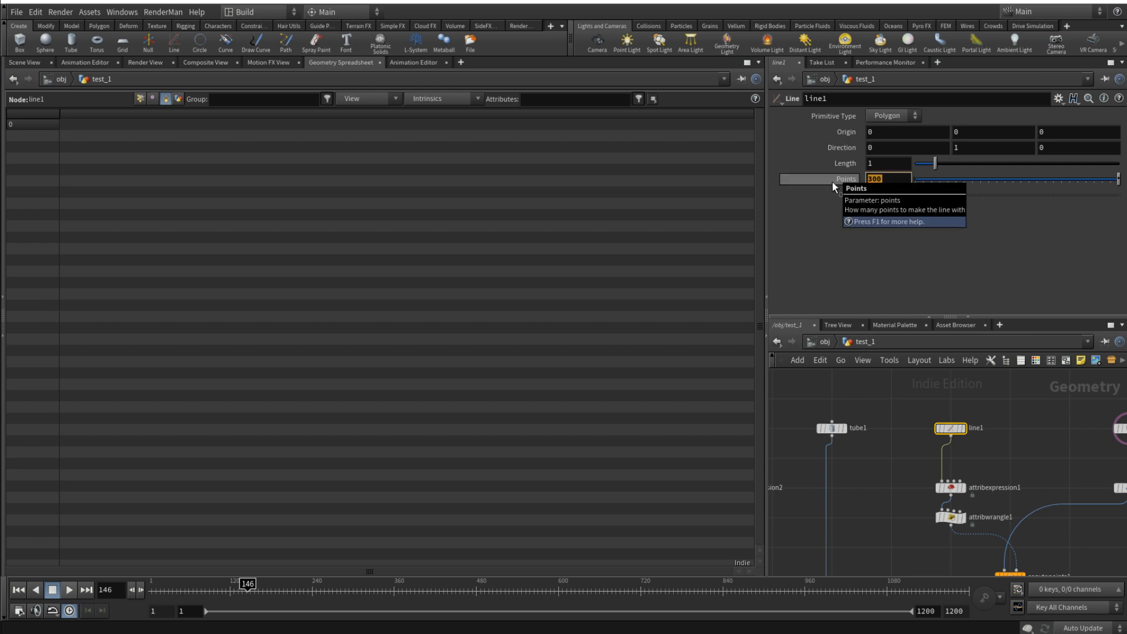
pyautogui.write('prim')
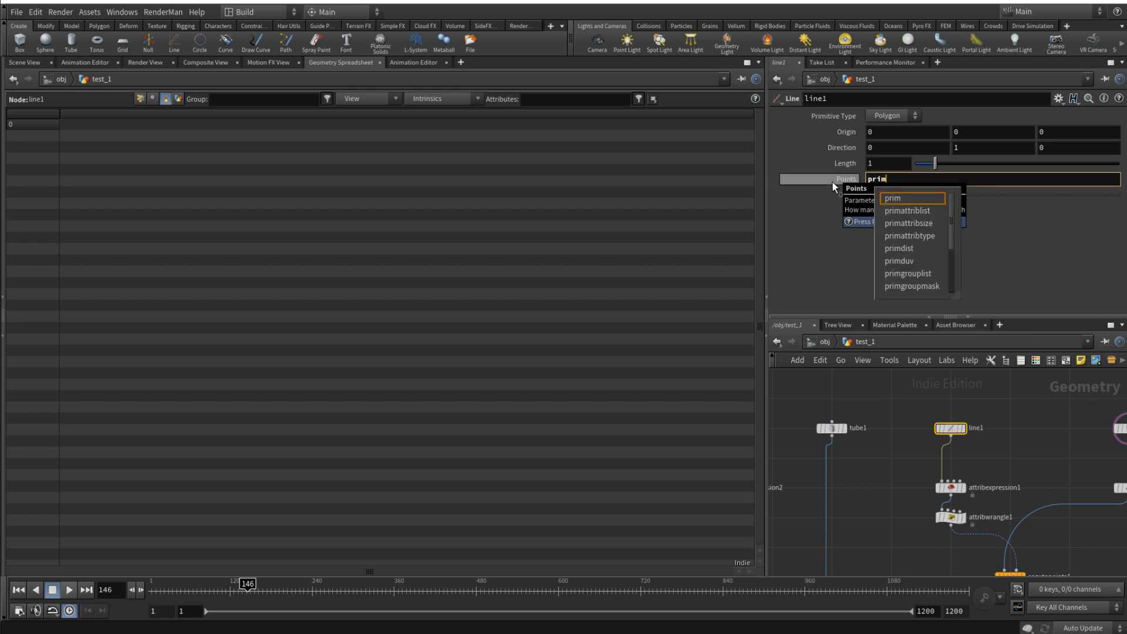
pyautogui.write('(')
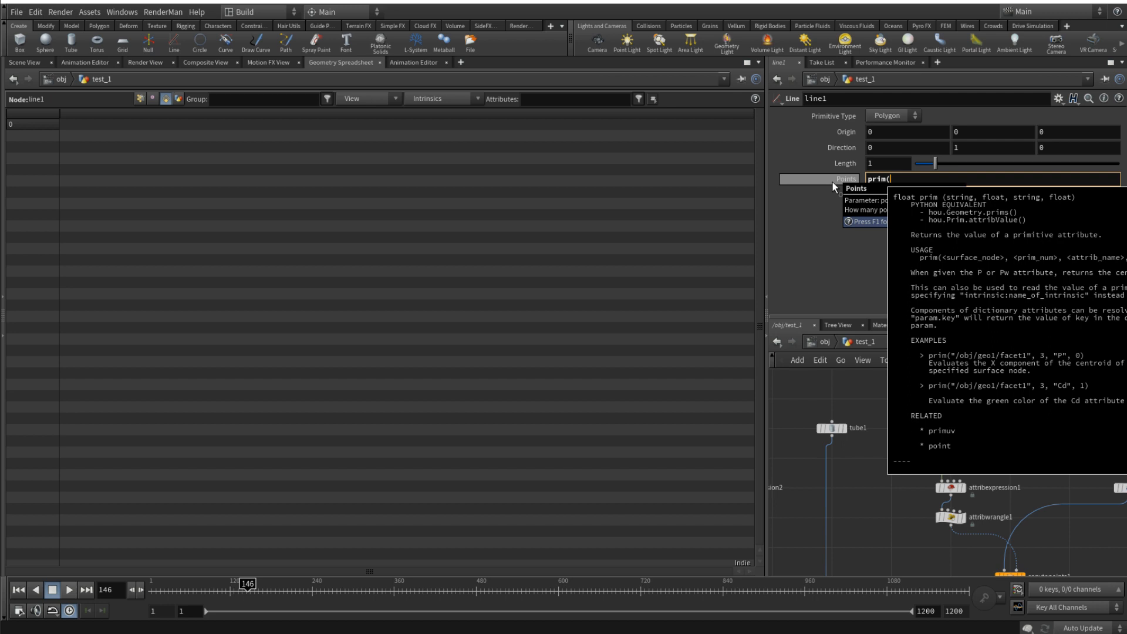
pyautogui.write('"../')
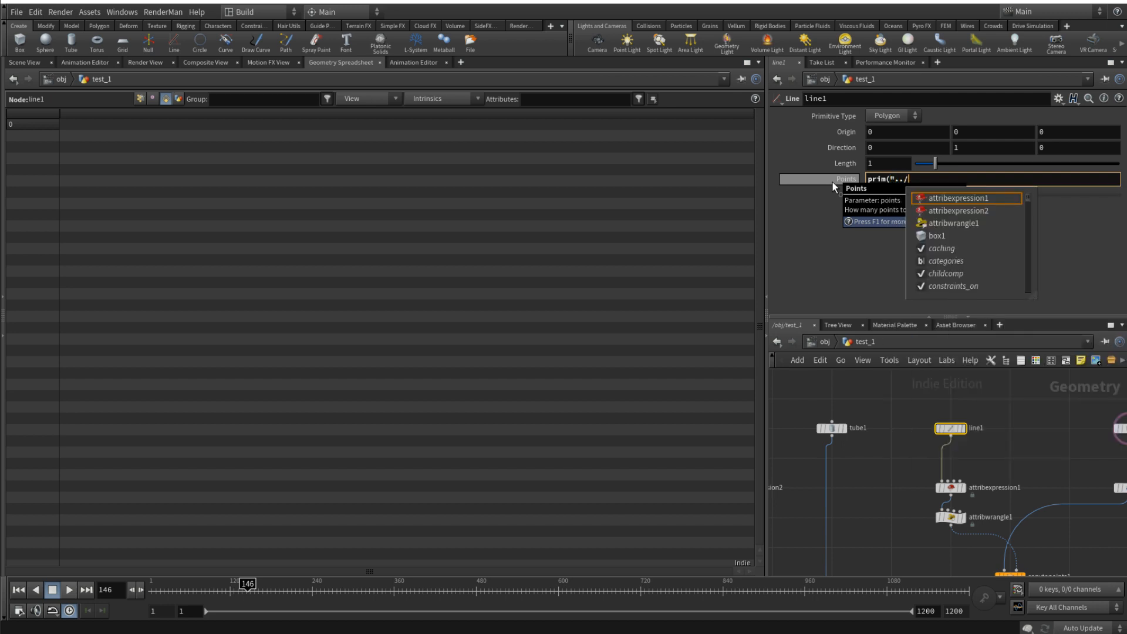
pyautogui.write('measure1/')
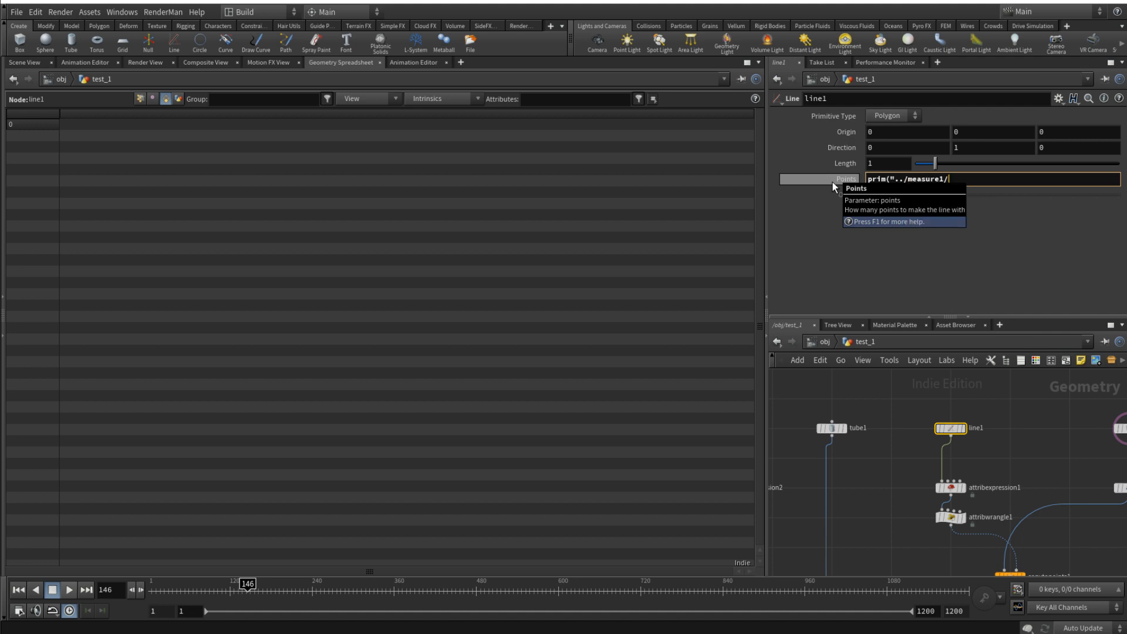
pyautogui.write('",')
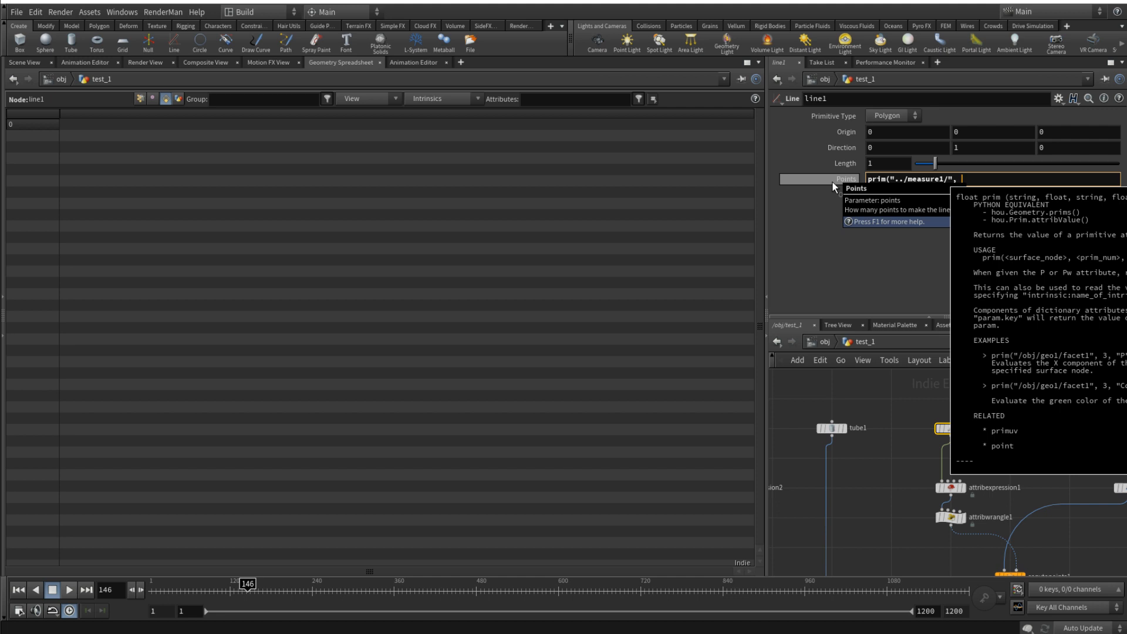
pyautogui.write(' 0, "p')
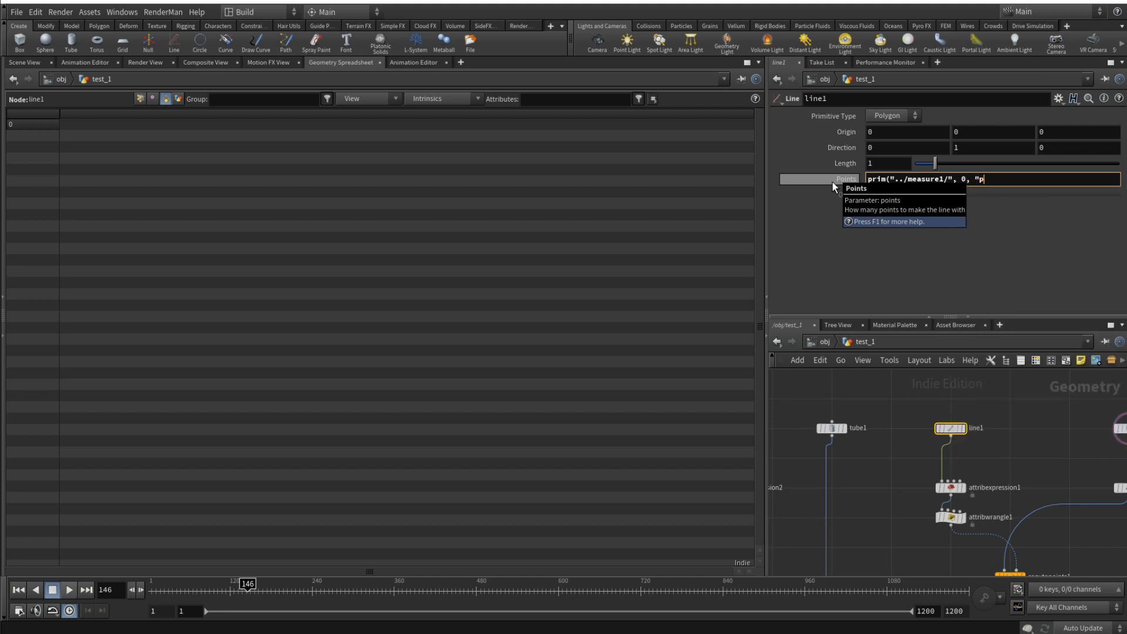
pyautogui.write('erimeter", 0)')
pyautogui.press('Return')
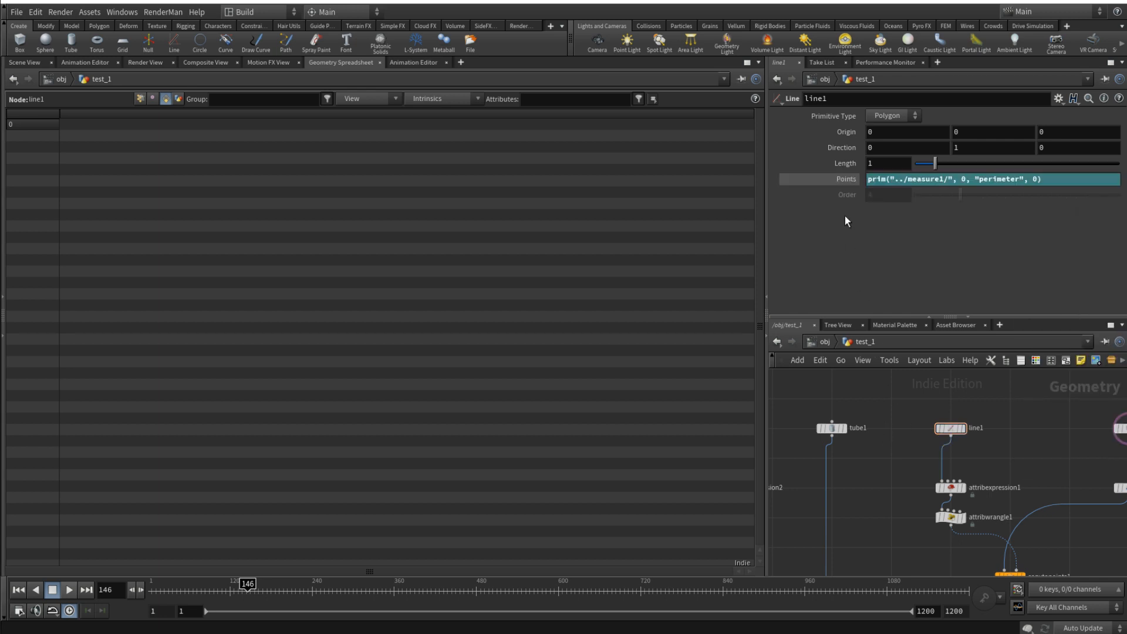
pyautogui.click(847, 178)
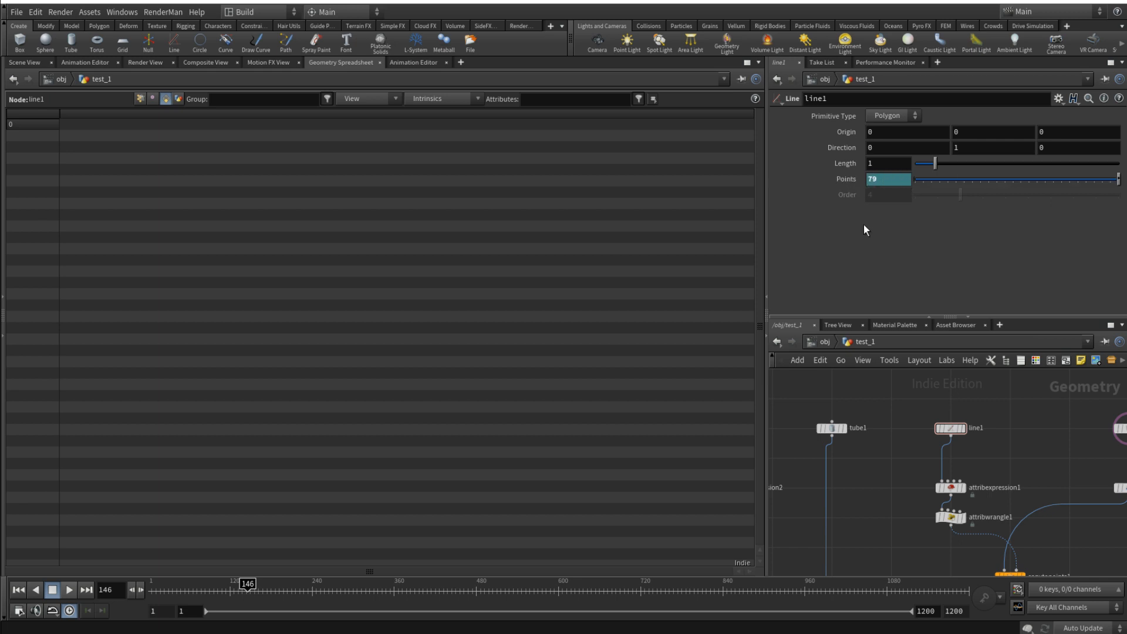
# - Divide line1's Points expression by a relative reference to box1's X size
pyautogui.click(828, 184)
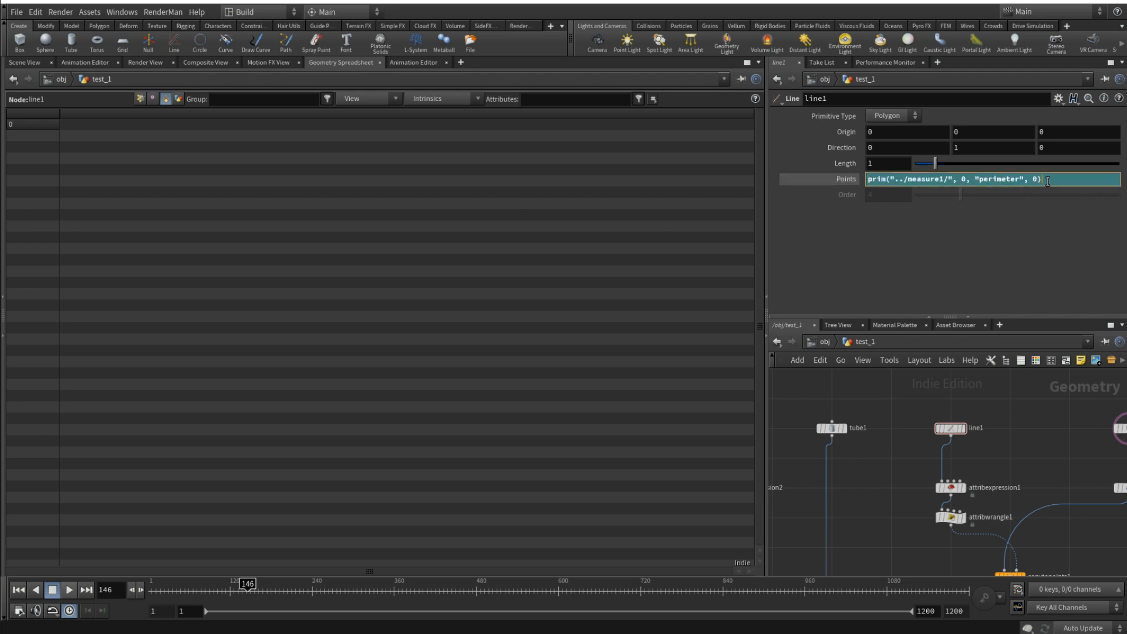
pyautogui.moveTo(1044, 432); pyautogui.dragTo(914, 443, button='middle')
pyautogui.click(998, 440)
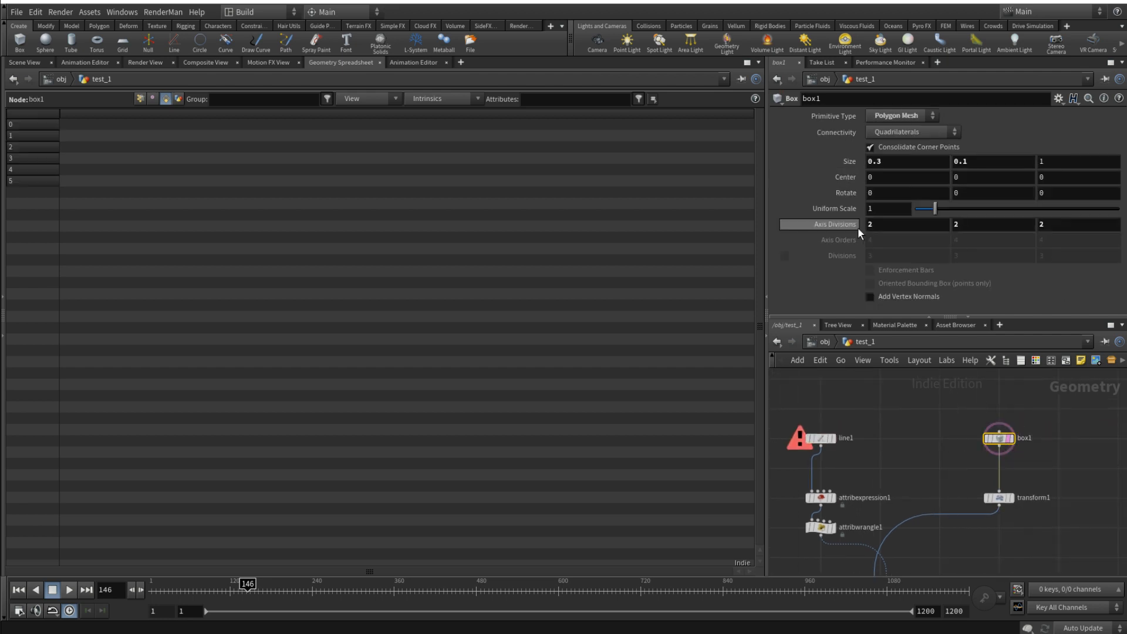
pyautogui.rightClick(893, 162)
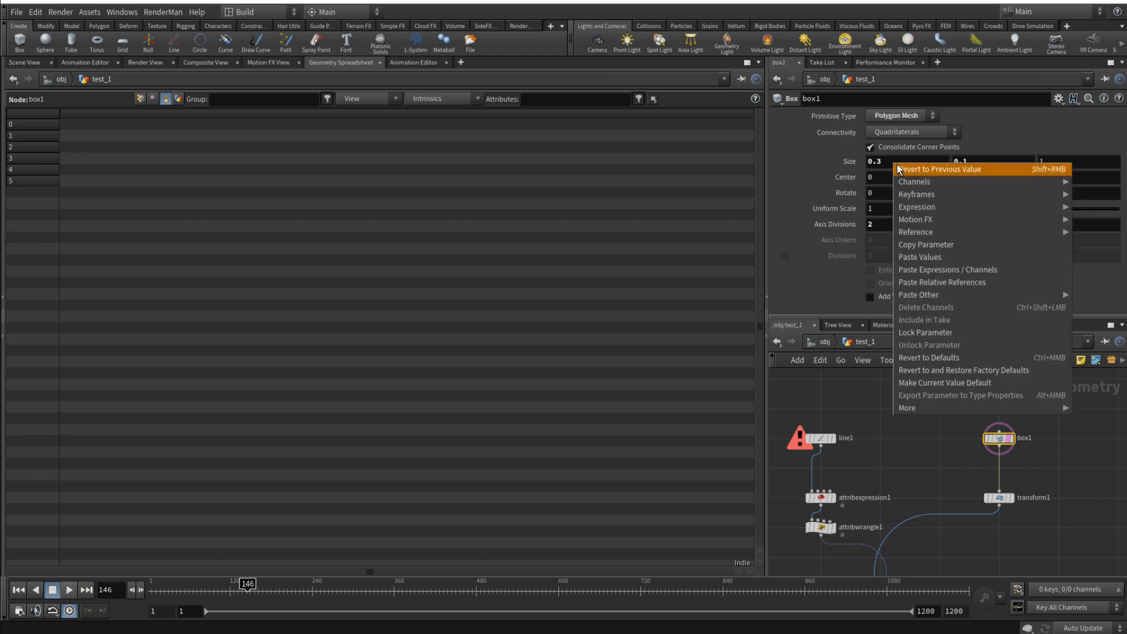
pyautogui.click(942, 246)
pyautogui.click(821, 438)
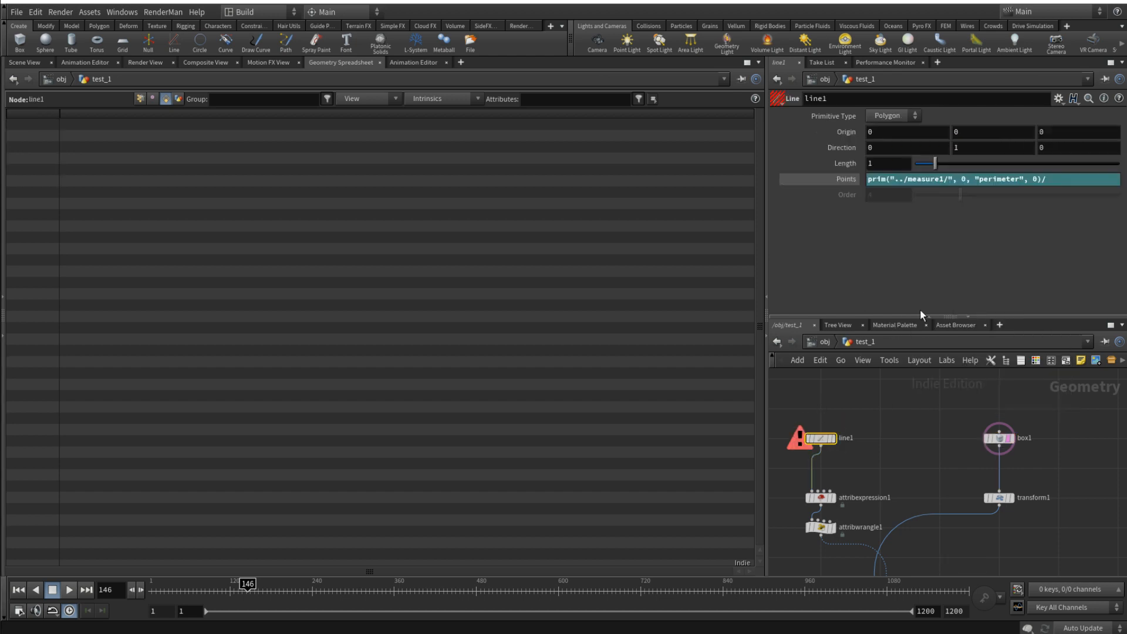
pyautogui.rightClick(1083, 179)
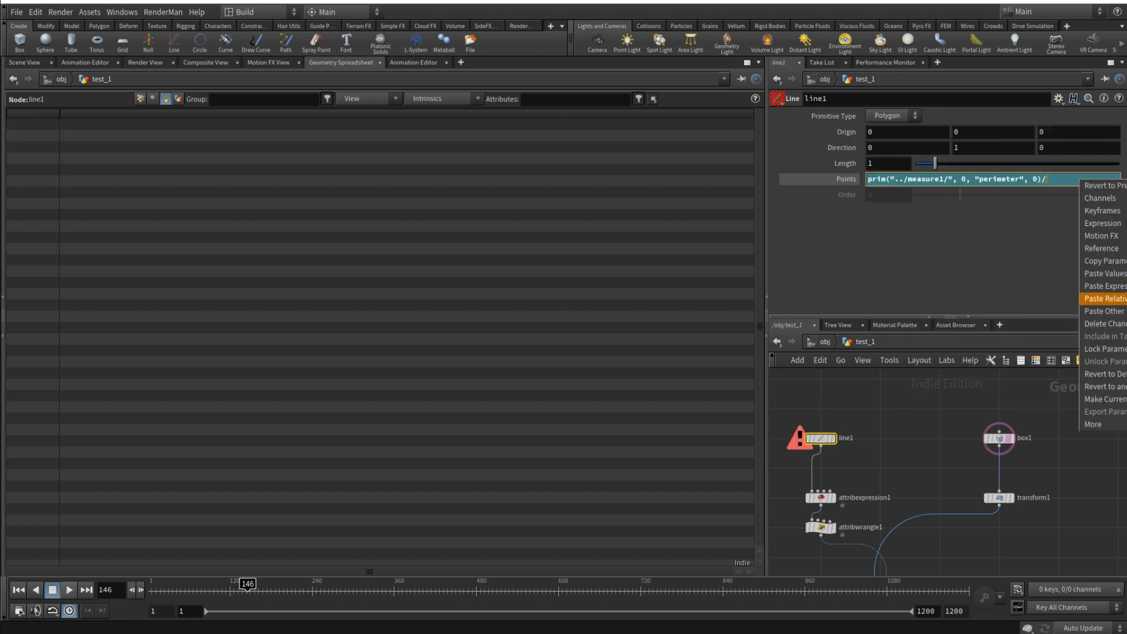
pyautogui.click(1104, 298)
pyautogui.click(854, 185)
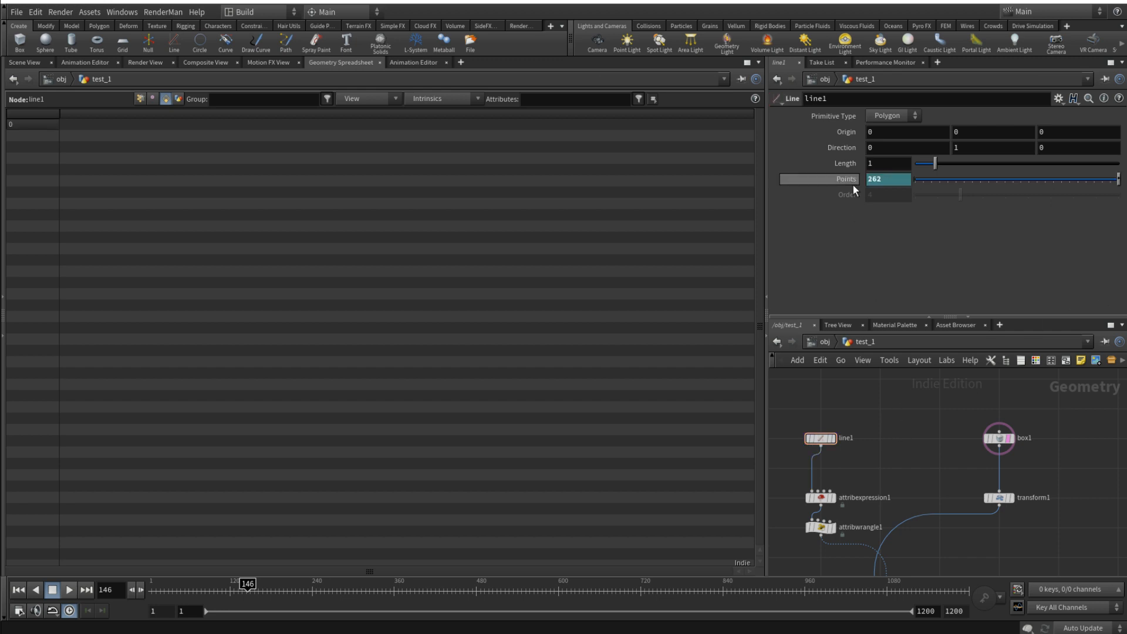
# - Display merge1 in the Scene View and examine the step spacing on the lower part of the tower
pyautogui.click(31, 63)
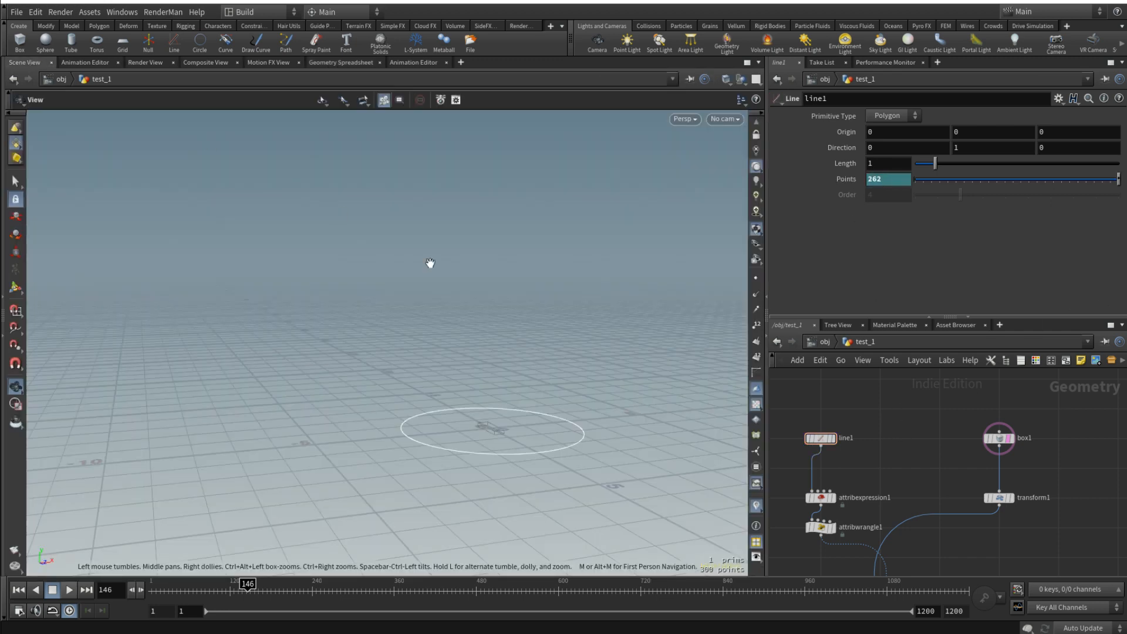
pyautogui.click(829, 179)
pyautogui.click(829, 180)
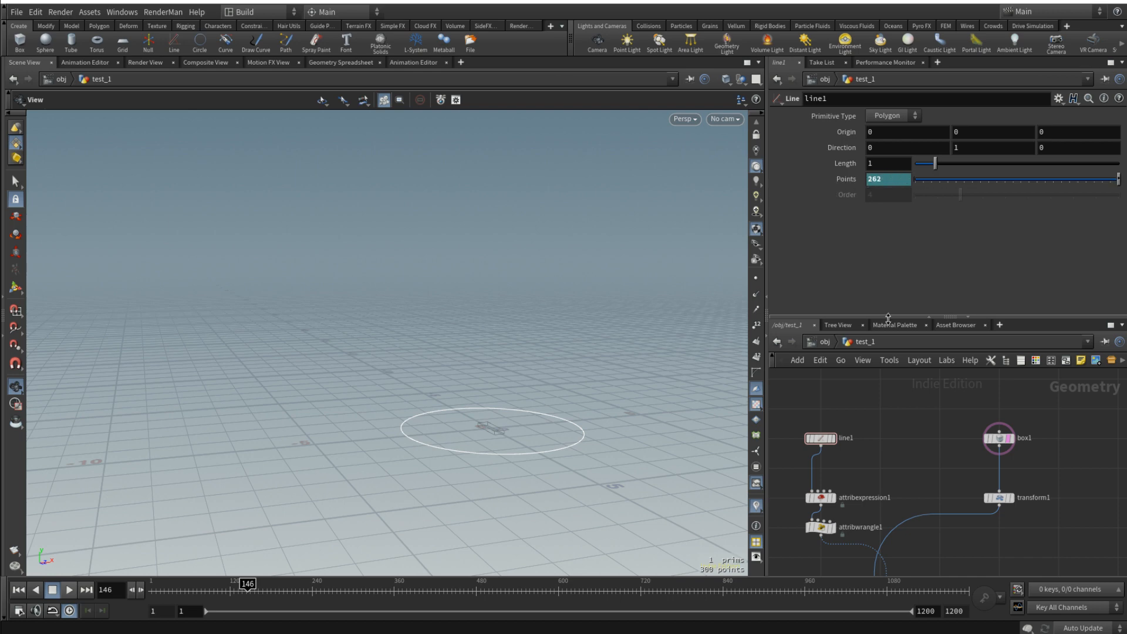
pyautogui.moveTo(881, 448); pyautogui.dragTo(938, 367, button='middle')
pyautogui.scroll(-1, 956, 532)
pyautogui.moveTo(956, 533); pyautogui.dragTo(1002, 433, button='middle')
pyautogui.scroll(3, 857, 479)
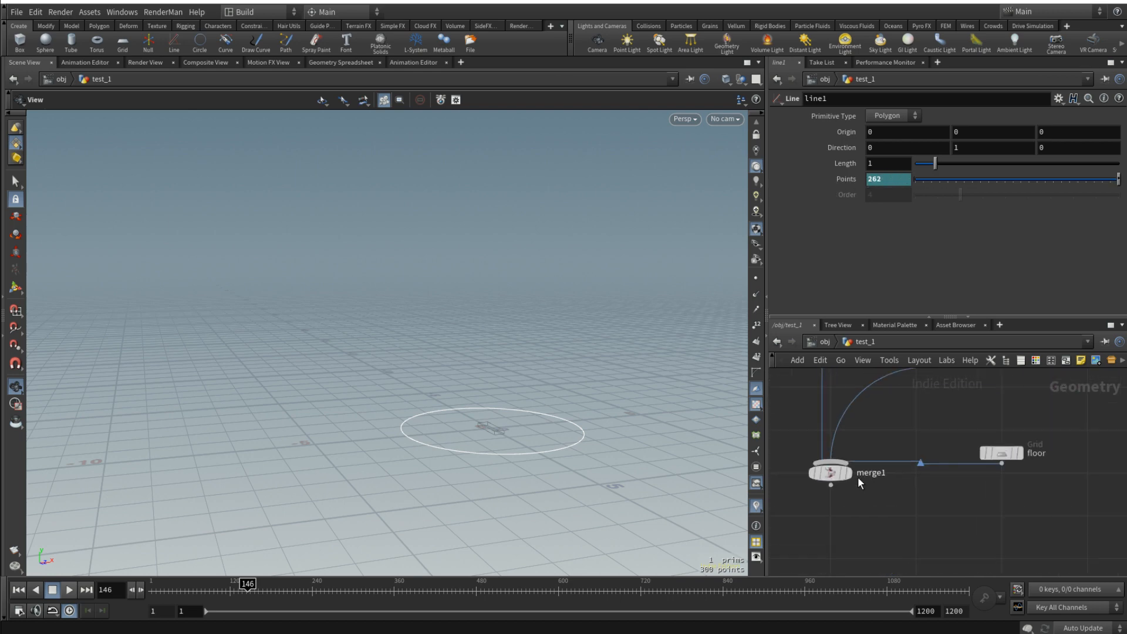
pyautogui.click(849, 474)
pyautogui.click(832, 473)
pyautogui.moveTo(512, 357); pyautogui.dragTo(525, 425)
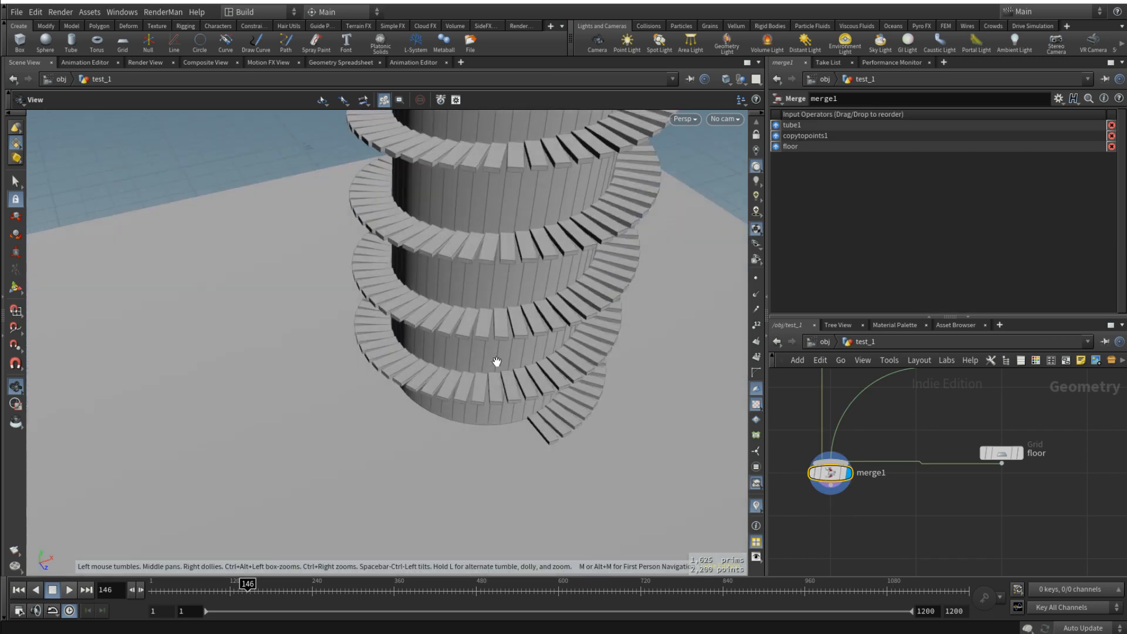
pyautogui.scroll(7, 517, 385)
pyautogui.moveTo(503, 378); pyautogui.dragTo(485, 329)
pyautogui.scroll(-1, 813, 411)
pyautogui.moveTo(605, 364); pyautogui.dragTo(617, 432)
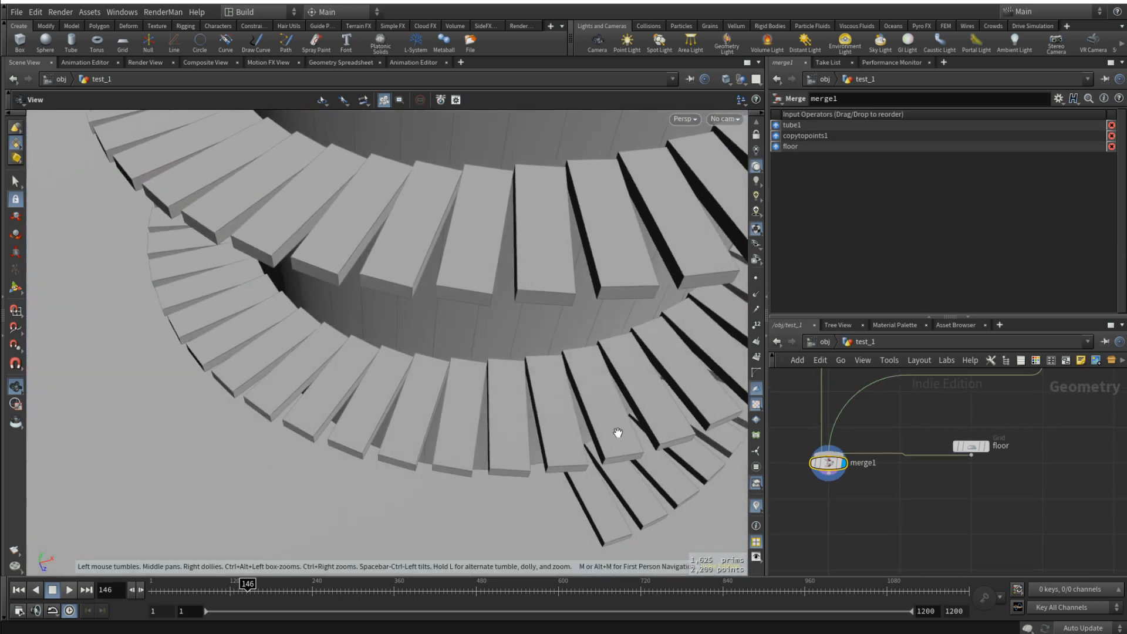
# - Set tube1's Radius Scale to 10 to test the staircase on a wider tower
pyautogui.scroll(-4, 790, 404)
pyautogui.scroll(4, 896, 430)
pyautogui.click(897, 428)
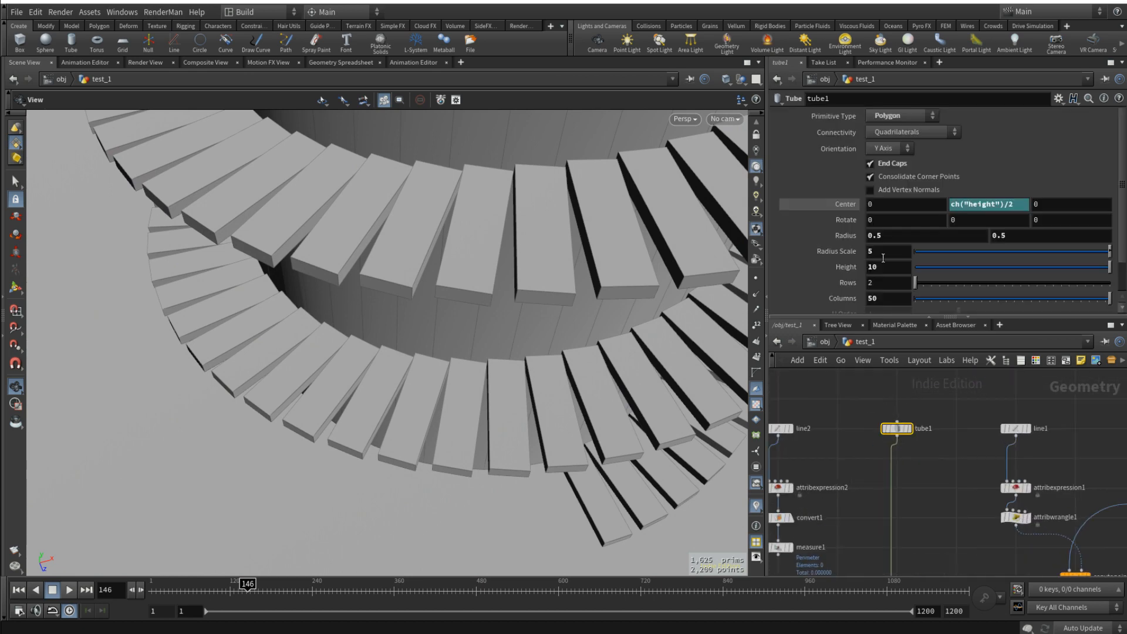
pyautogui.doubleClick(885, 256)
pyautogui.write('10')
pyautogui.press('Return')
pyautogui.scroll(10, 473, 413)
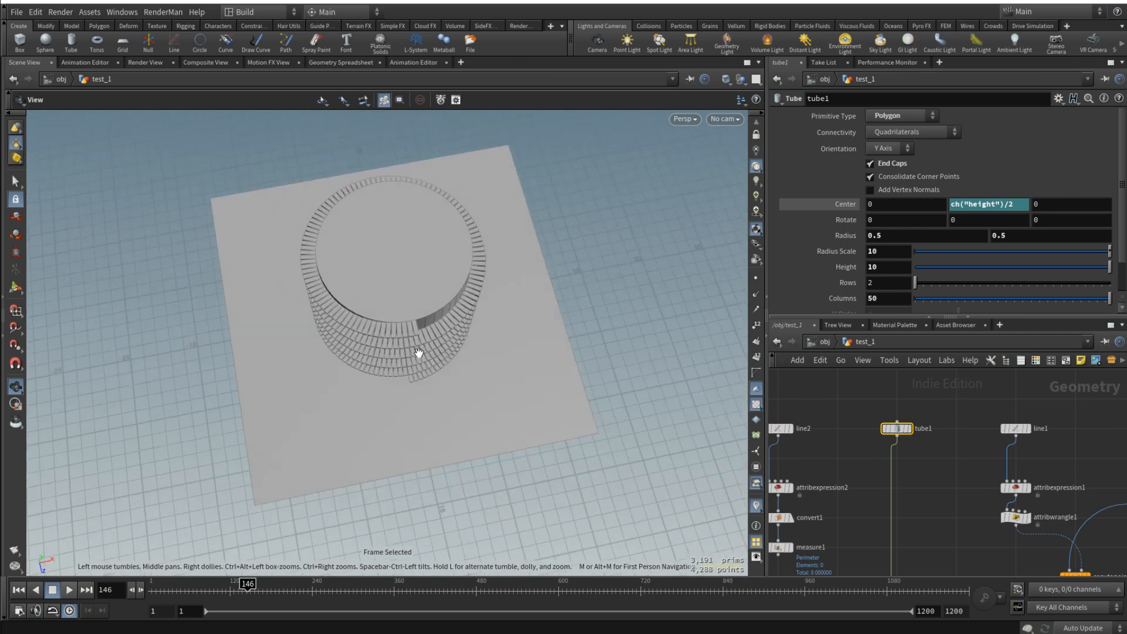
# - Set tube1's Height to 15 and inspect the steps around the taller tower up close
pyautogui.click(889, 268)
pyautogui.write('15')
pyautogui.press('Return')
pyautogui.moveTo(414, 226)
pyautogui.mouseDown()
pyautogui.moveTo(410, 248)
pyautogui.moveTo(425, 237)
pyautogui.mouseUp()
pyautogui.scroll(3, 388, 178)
pyautogui.moveTo(387, 170); pyautogui.dragTo(394, 187)
pyautogui.scroll(3, 393, 185)
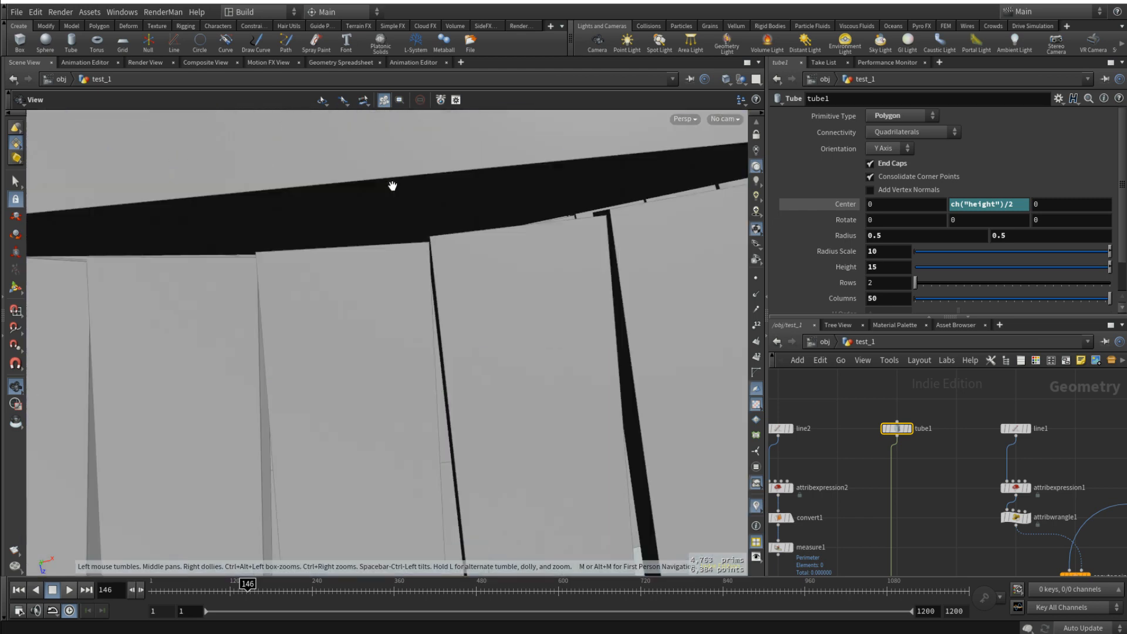
pyautogui.scroll(-1, 399, 197)
pyautogui.moveTo(441, 251); pyautogui.dragTo(433, 307)
pyautogui.moveTo(386, 344); pyautogui.dragTo(424, 312)
# - Set tube1's Radius Scale to 5 and its Height to 10, then frame the staircase
pyautogui.moveTo(844, 260); pyautogui.dragTo(813, 260)
pyautogui.write('5')
pyautogui.press('Return')
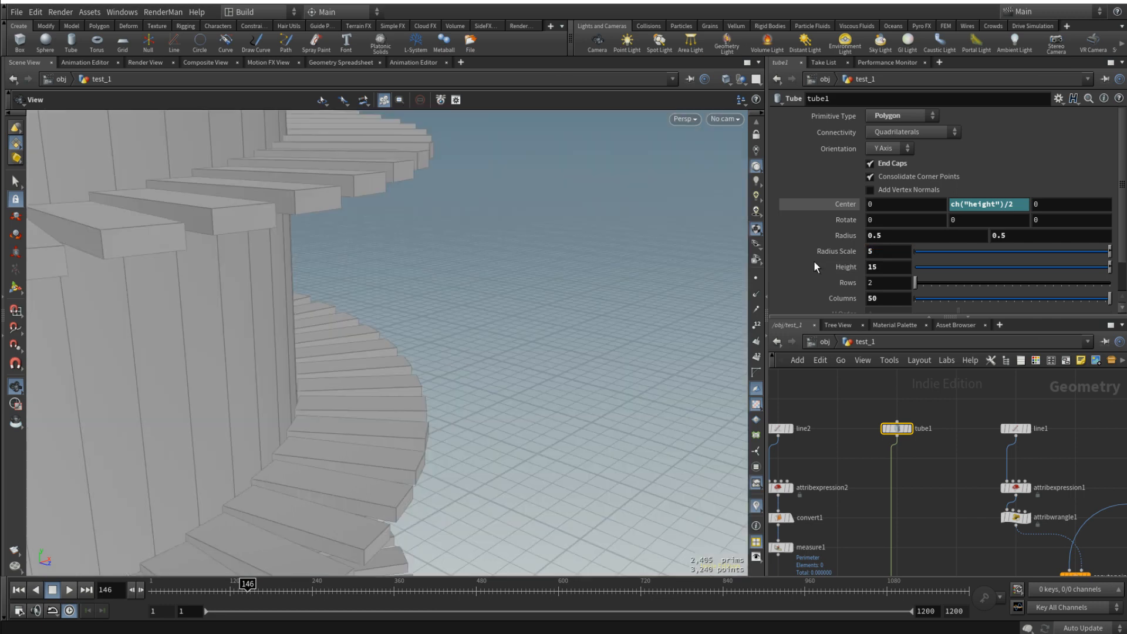
pyautogui.moveTo(890, 267); pyautogui.dragTo(729, 284)
pyautogui.write('10')
pyautogui.press('Return')
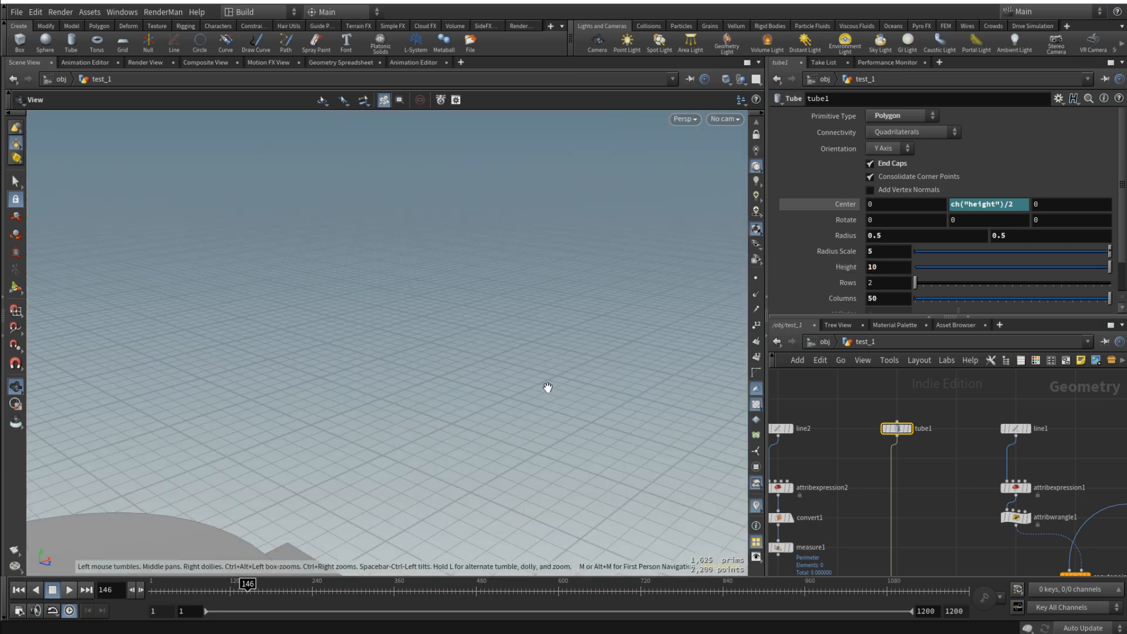
pyautogui.press('f')
pyautogui.scroll(10, 392, 373)
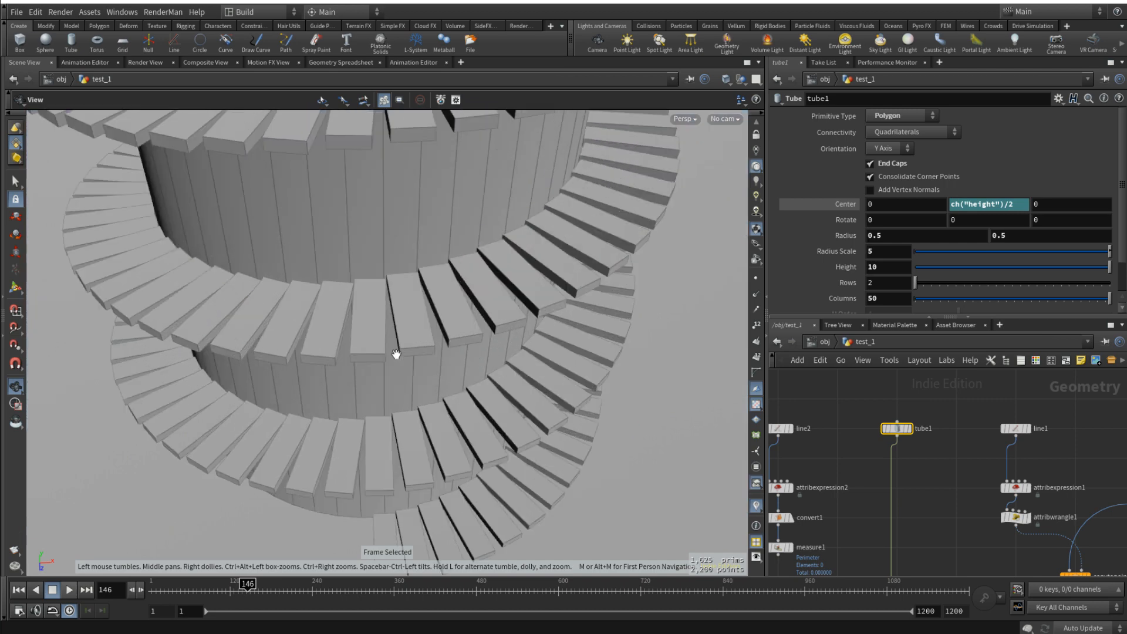
pyautogui.moveTo(395, 355); pyautogui.dragTo(383, 287)
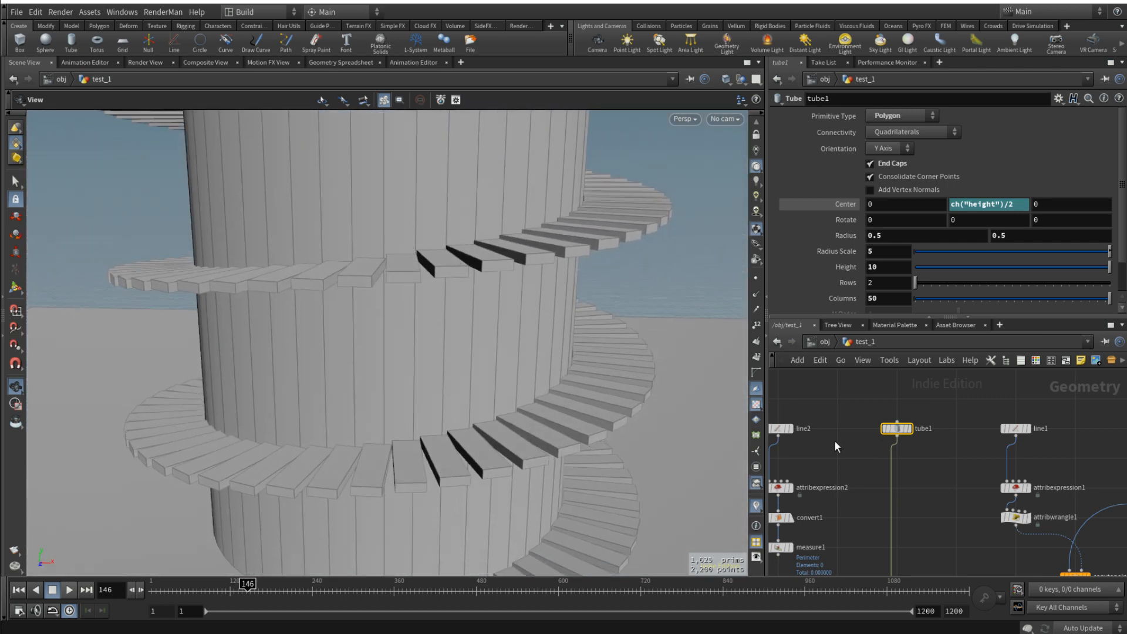
# - Examine the gaps and overlaps between neighbouring steps along the lower turns of the staircase
pyautogui.scroll(-4, 892, 407)
pyautogui.click(897, 403)
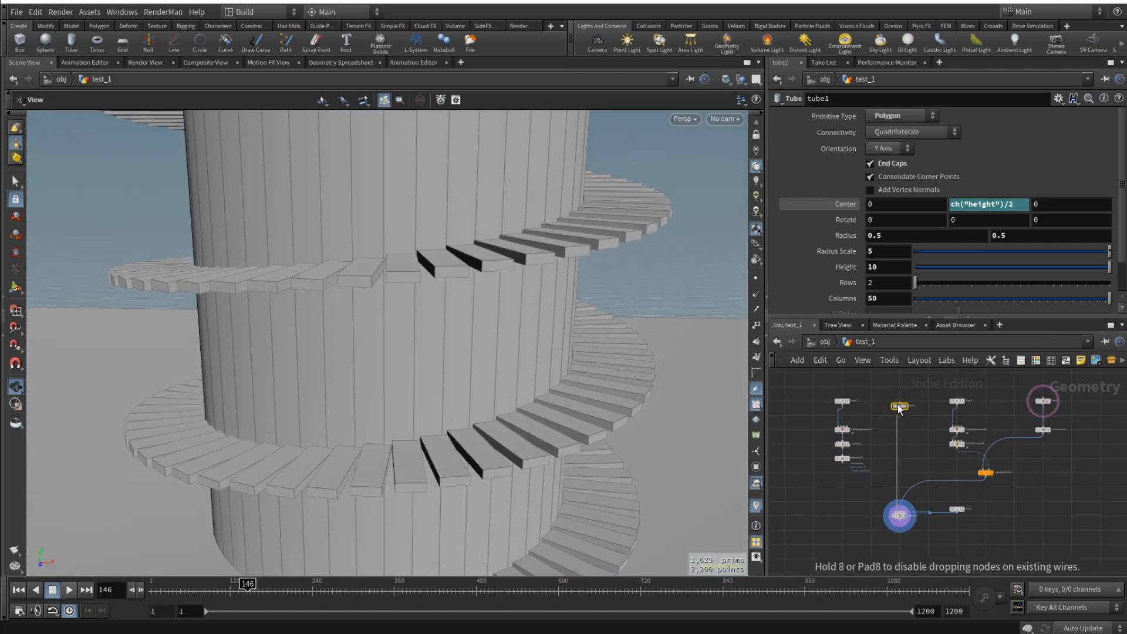
pyautogui.moveTo(579, 382); pyautogui.dragTo(506, 327)
pyautogui.moveTo(564, 357); pyautogui.dragTo(487, 384)
pyautogui.moveTo(461, 288); pyautogui.dragTo(598, 308)
pyautogui.moveTo(541, 406); pyautogui.dragTo(481, 364)
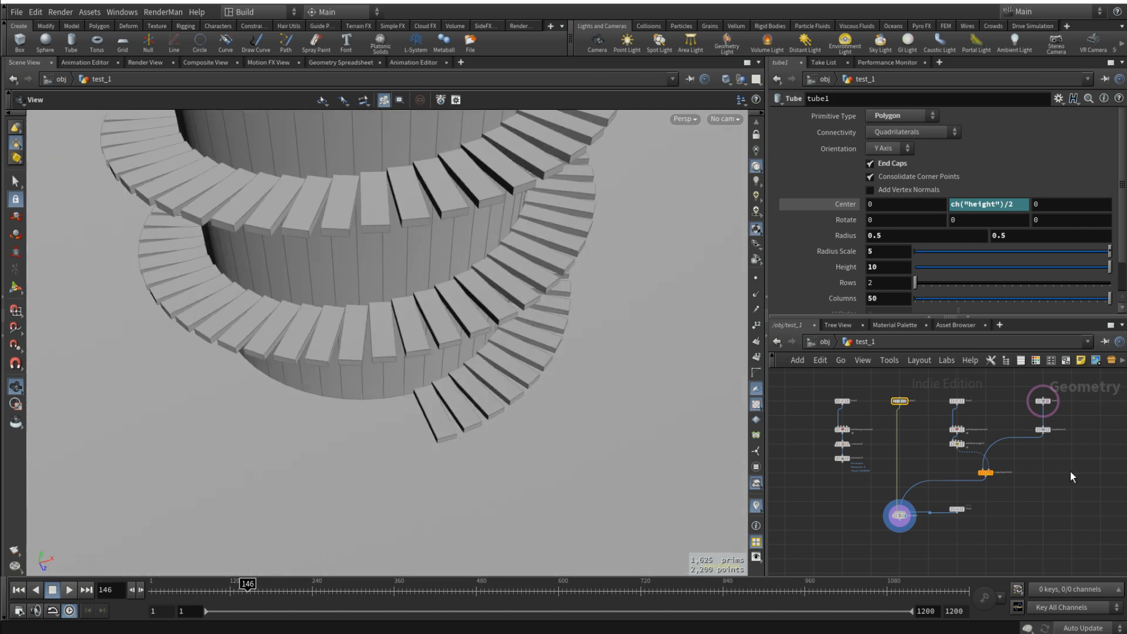
pyautogui.moveTo(409, 312); pyautogui.dragTo(394, 285)
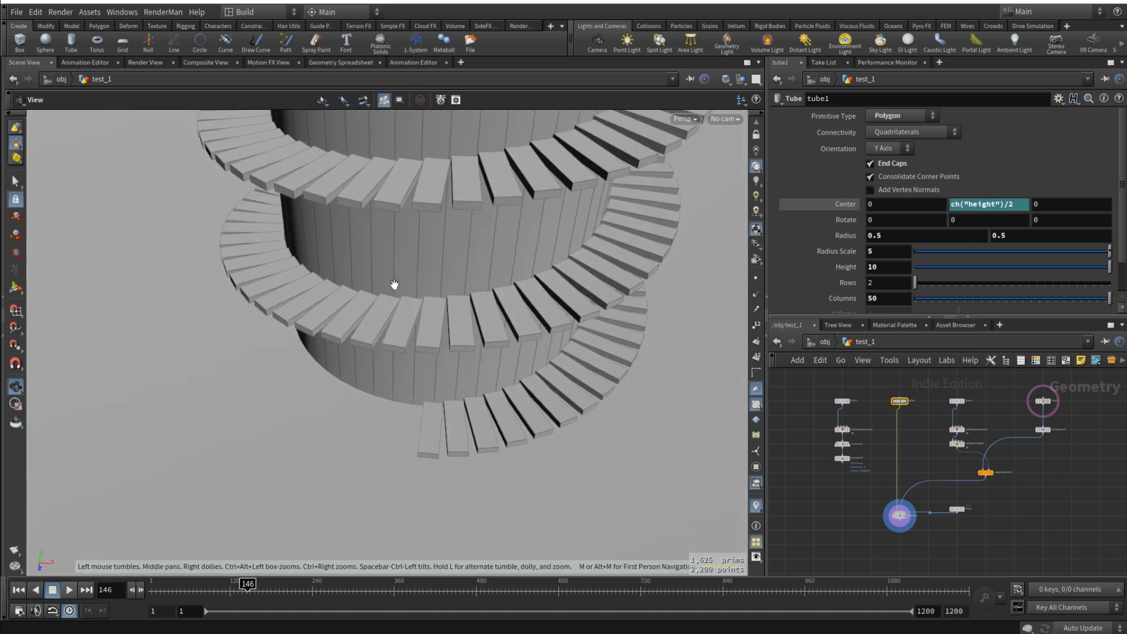
pyautogui.scroll(6, 483, 314)
pyautogui.moveTo(500, 324); pyautogui.dragTo(441, 279)
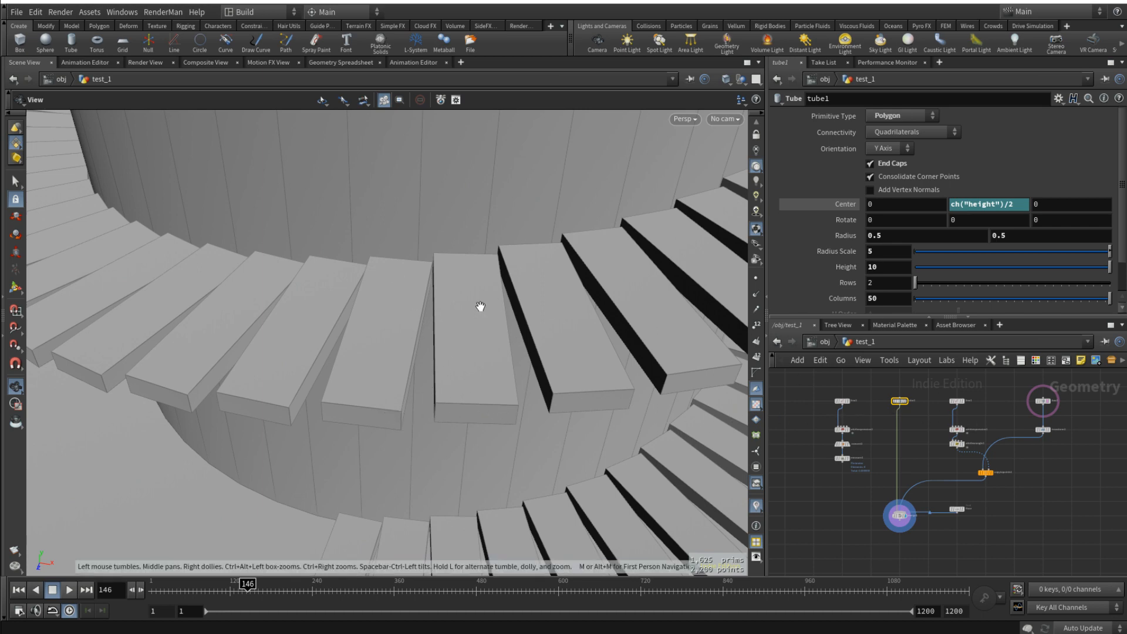
pyautogui.moveTo(535, 323); pyautogui.dragTo(728, 376)
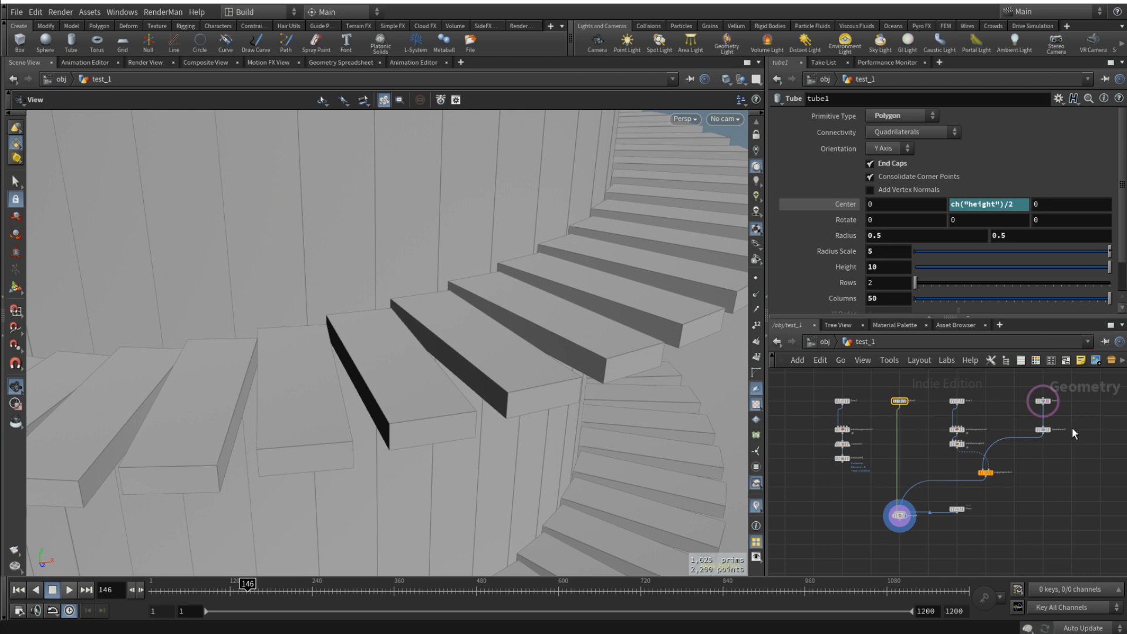
# - Rename the transform1 node below the step's box as center
pyautogui.scroll(3, 1080, 432)
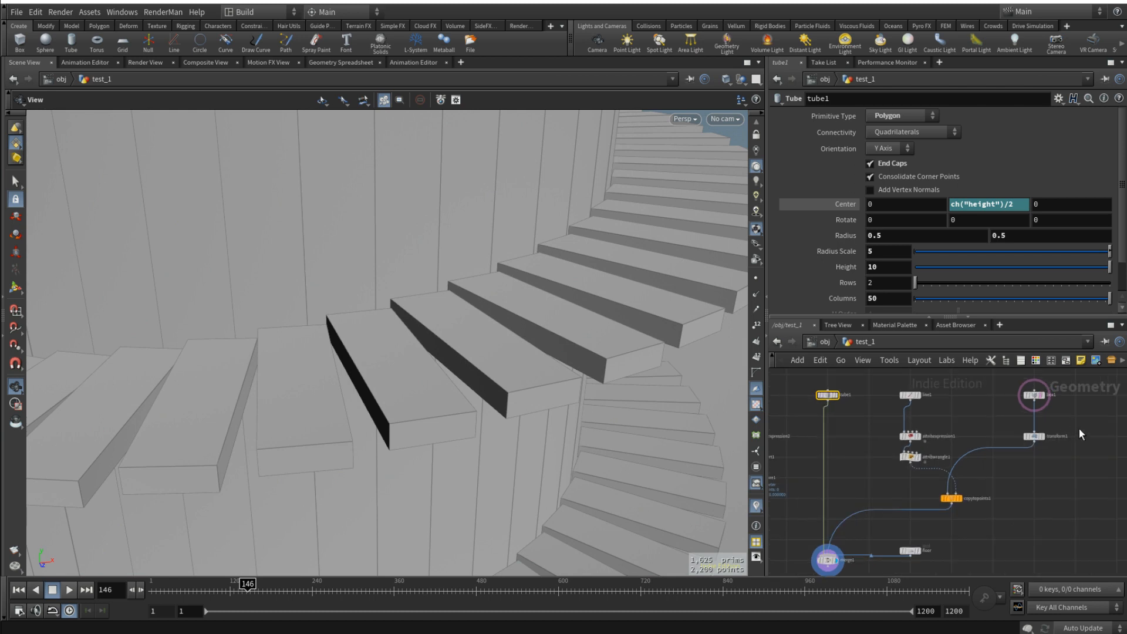
pyautogui.moveTo(579, 332); pyautogui.dragTo(604, 372)
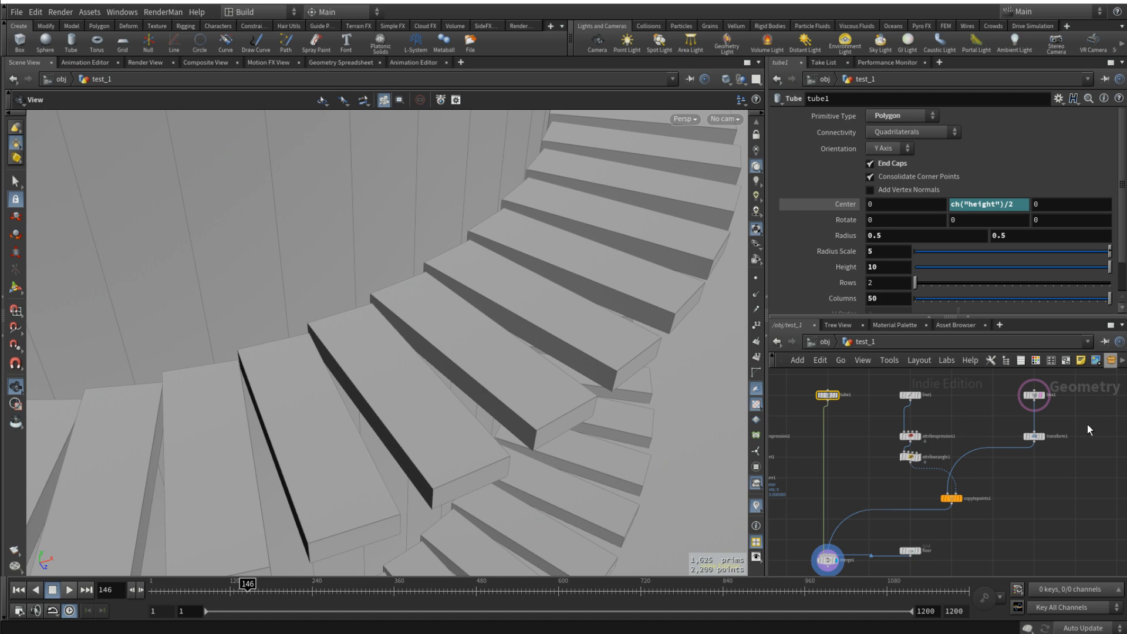
pyautogui.moveTo(568, 355); pyautogui.dragTo(511, 355)
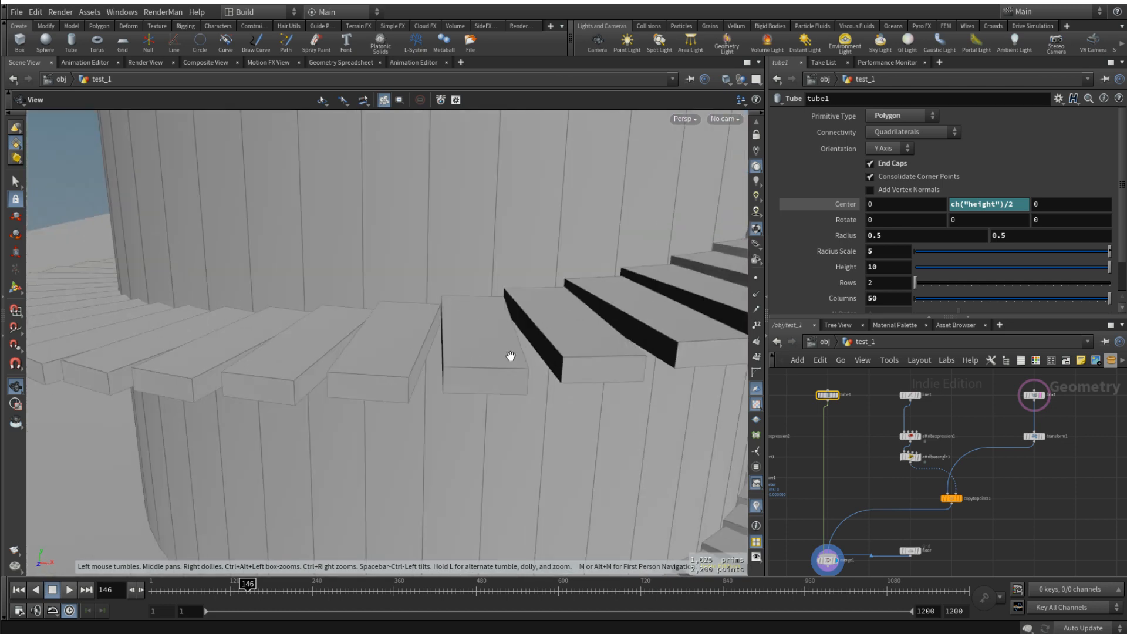
pyautogui.click(1033, 439)
pyautogui.scroll(3, 1042, 439)
pyautogui.doubleClick(1051, 440)
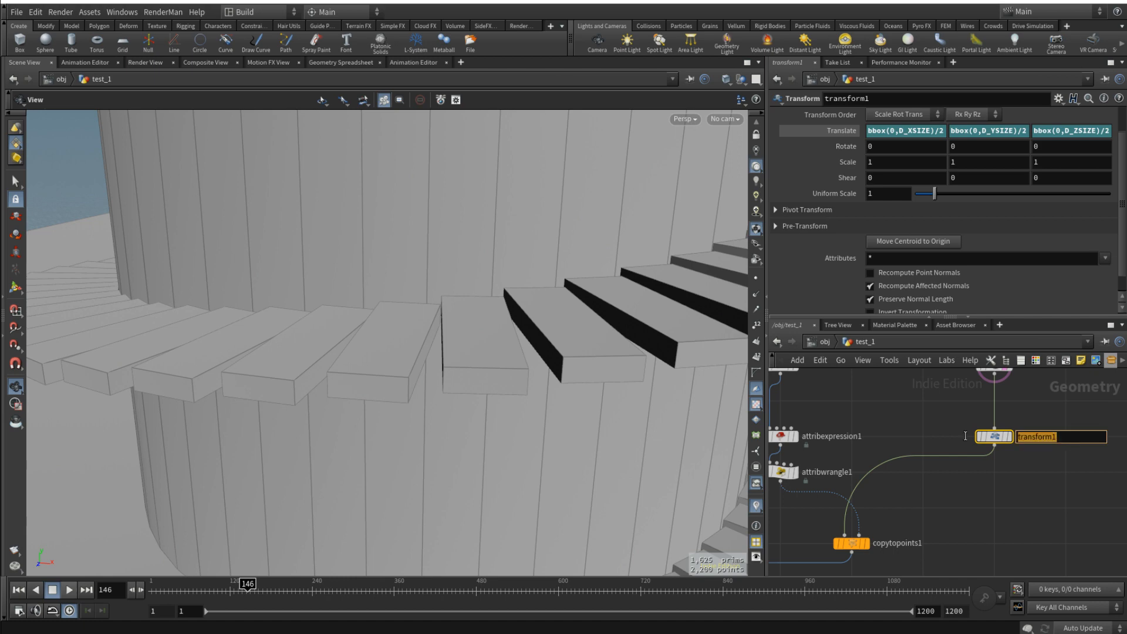
pyautogui.write('center')
pyautogui.press('Return')
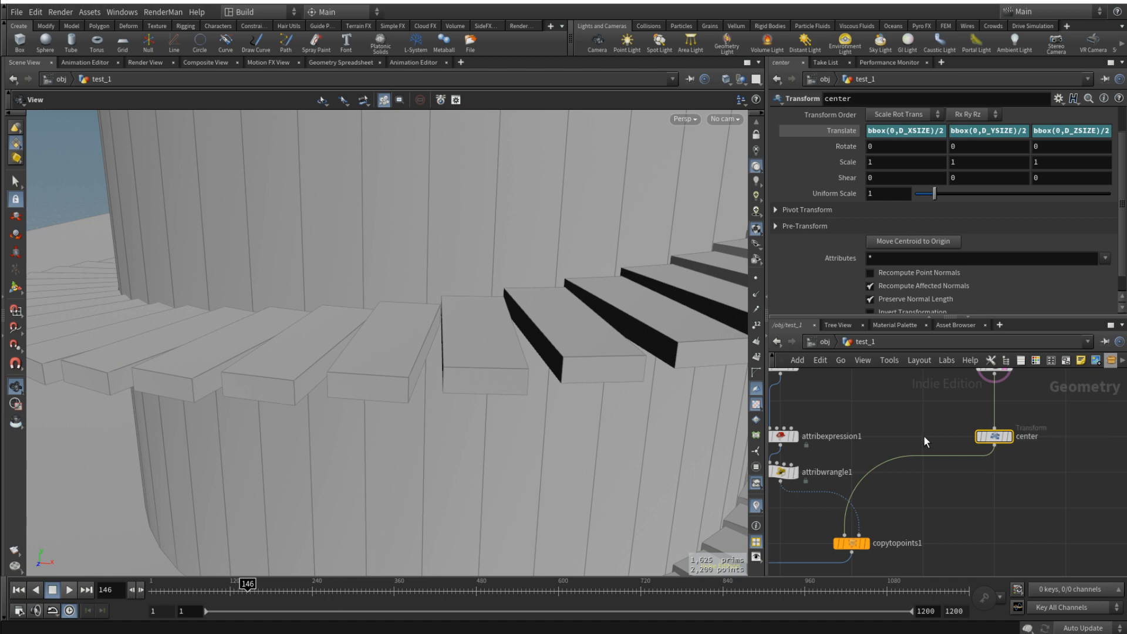
# - Display the center node's output and frame the single step box in the viewport
pyautogui.scroll(-3, 998, 435)
pyautogui.click(1005, 438)
pyautogui.hotkey('space', 'f')
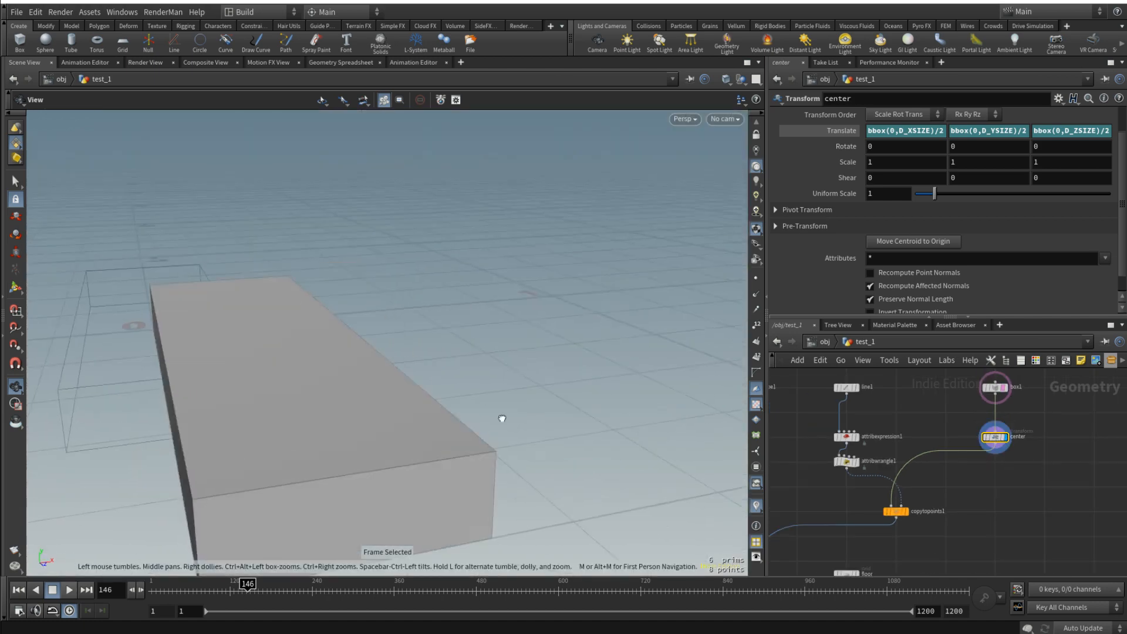
pyautogui.scroll(-4, 498, 419)
pyautogui.moveTo(498, 426); pyautogui.dragTo(416, 442)
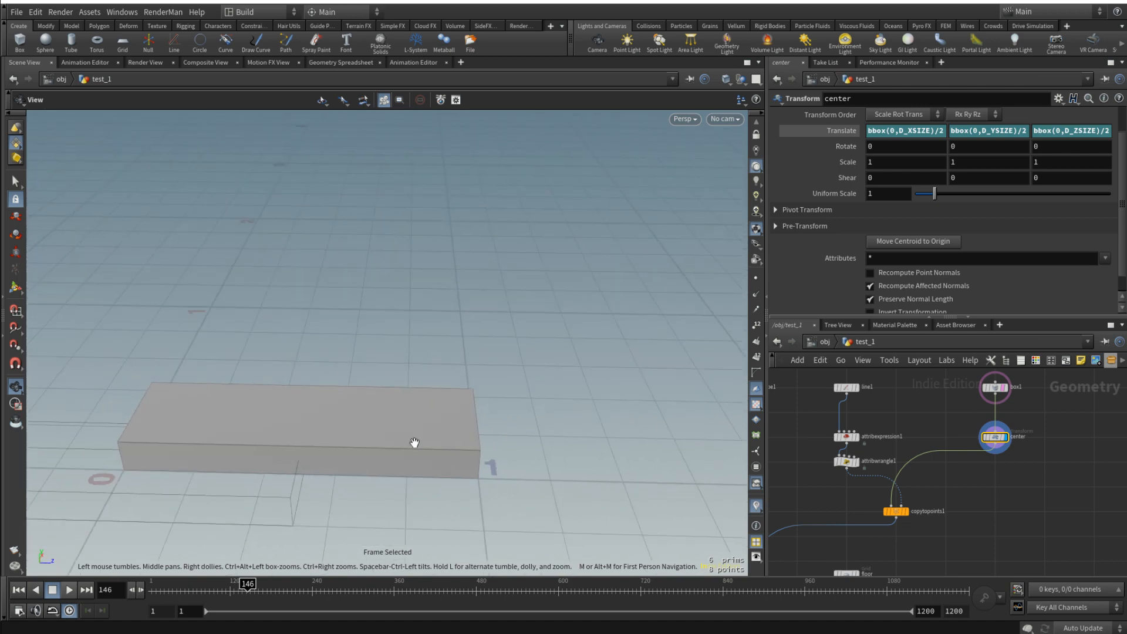
pyautogui.moveTo(415, 443); pyautogui.dragTo(543, 416, button='middle')
# - Insert a Group node between center and copytopoints1, align it under center, and display its output
pyautogui.press('Tab')
pyautogui.write('group')
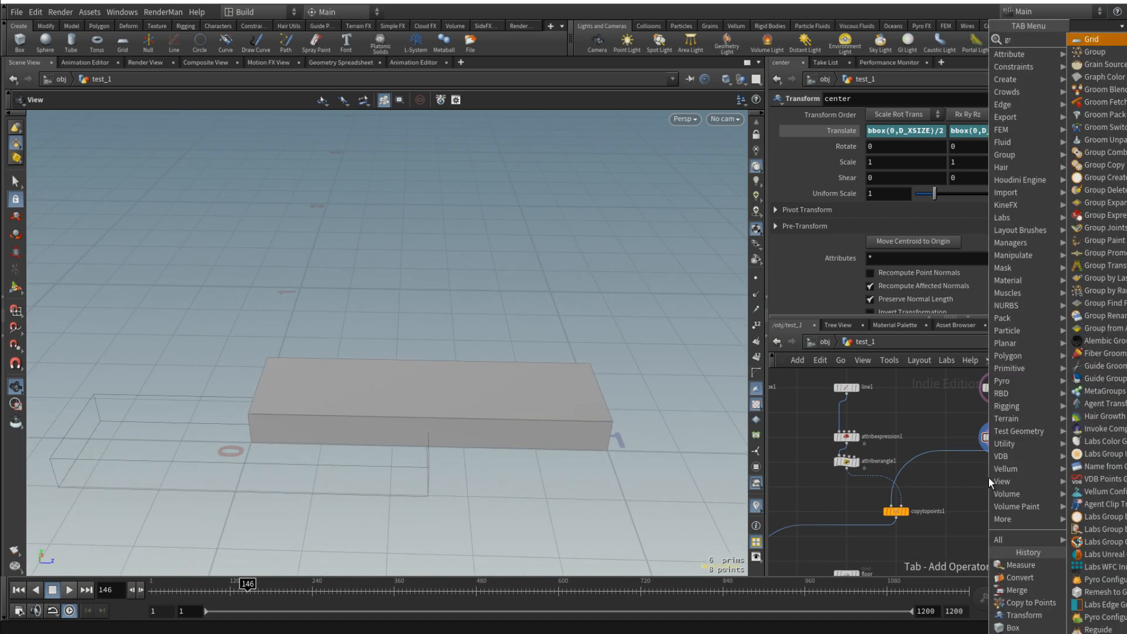
pyautogui.press('Return')
pyautogui.scroll(4, 973, 471)
pyautogui.click(949, 447)
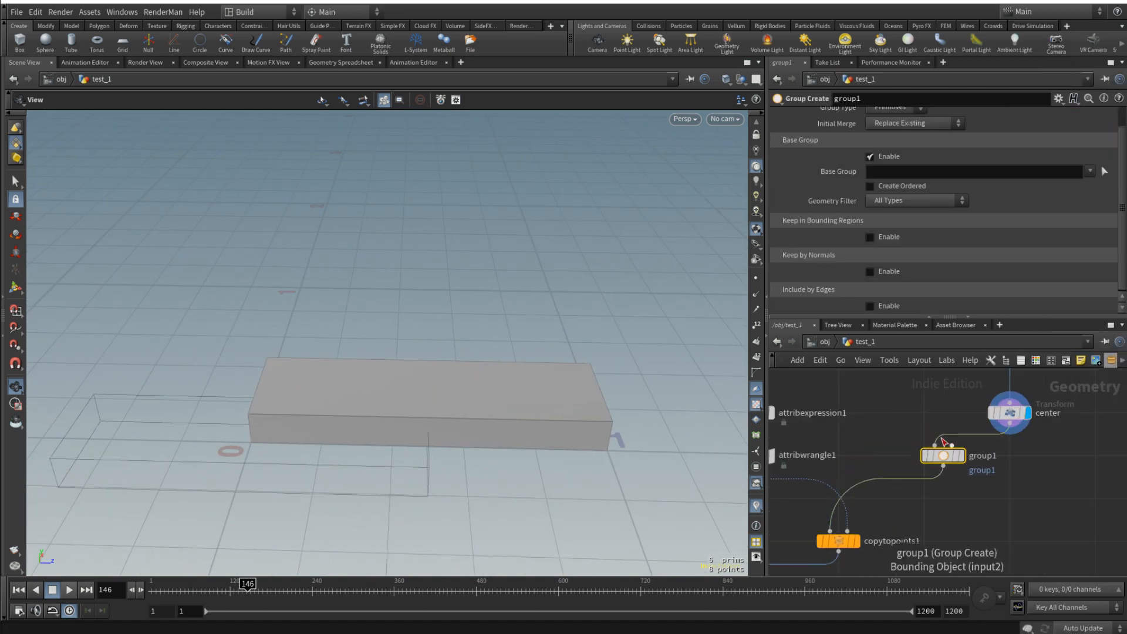
pyautogui.moveTo(945, 456); pyautogui.dragTo(1008, 455)
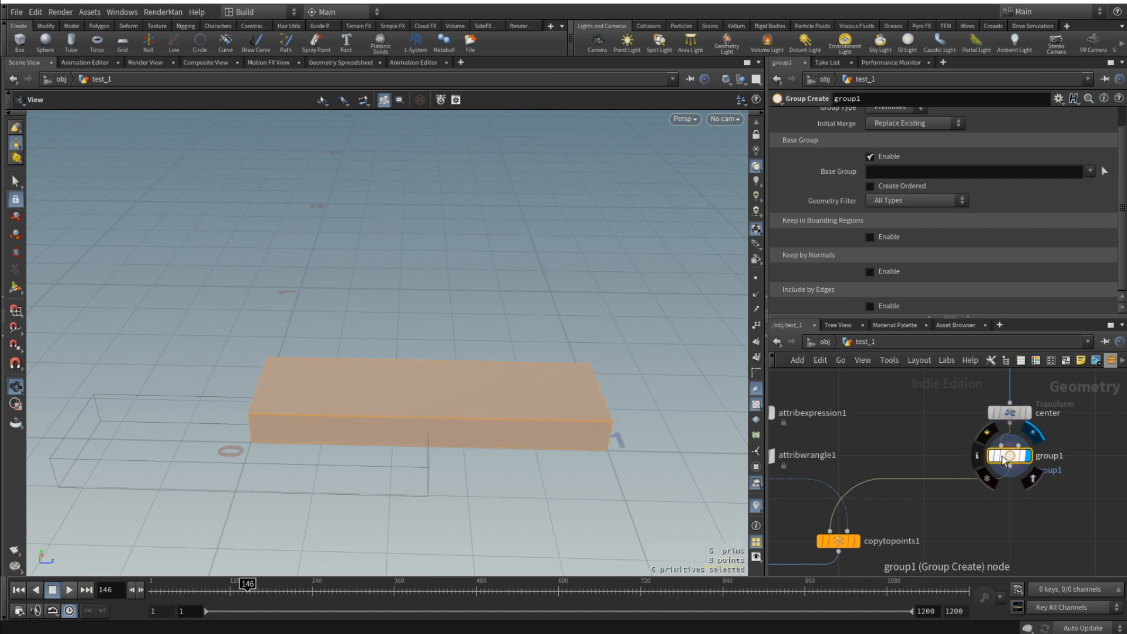
# - In group1, disable the Base Group and enable Keep by Normals with a Spread Angle of 75, then check the grouped end face
pyautogui.click(870, 156)
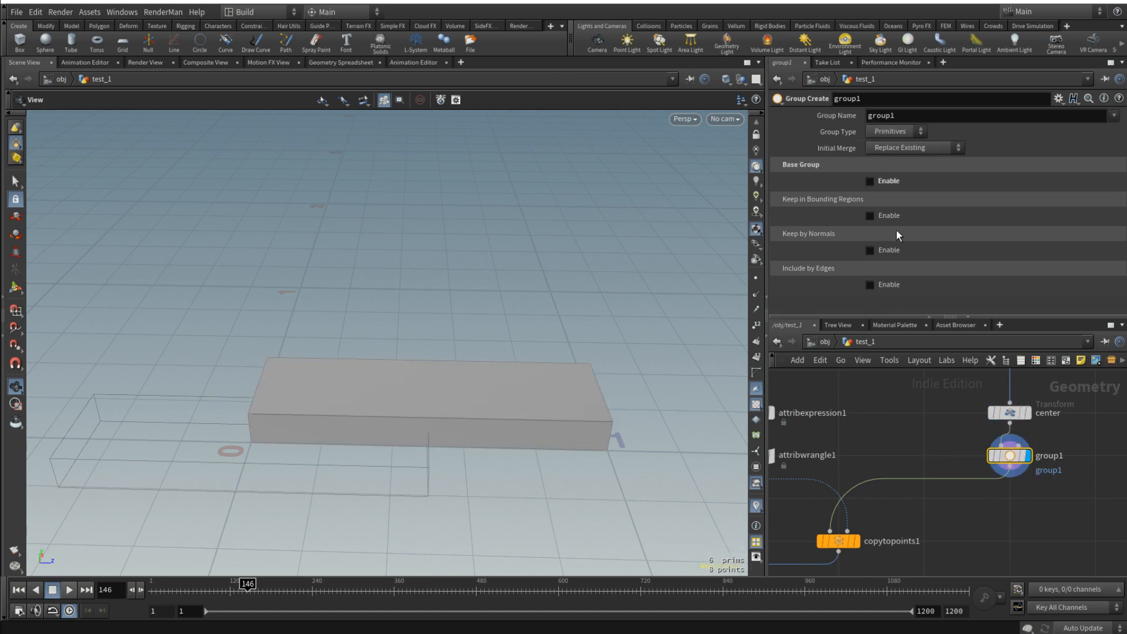
pyautogui.click(869, 250)
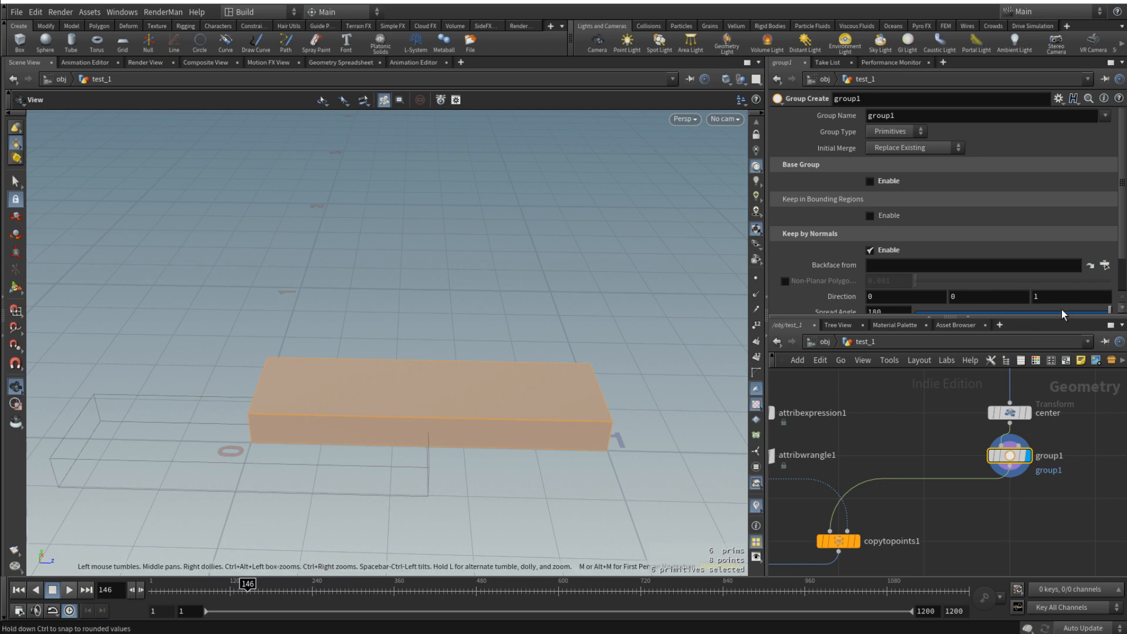
pyautogui.moveTo(1061, 309); pyautogui.dragTo(996, 301)
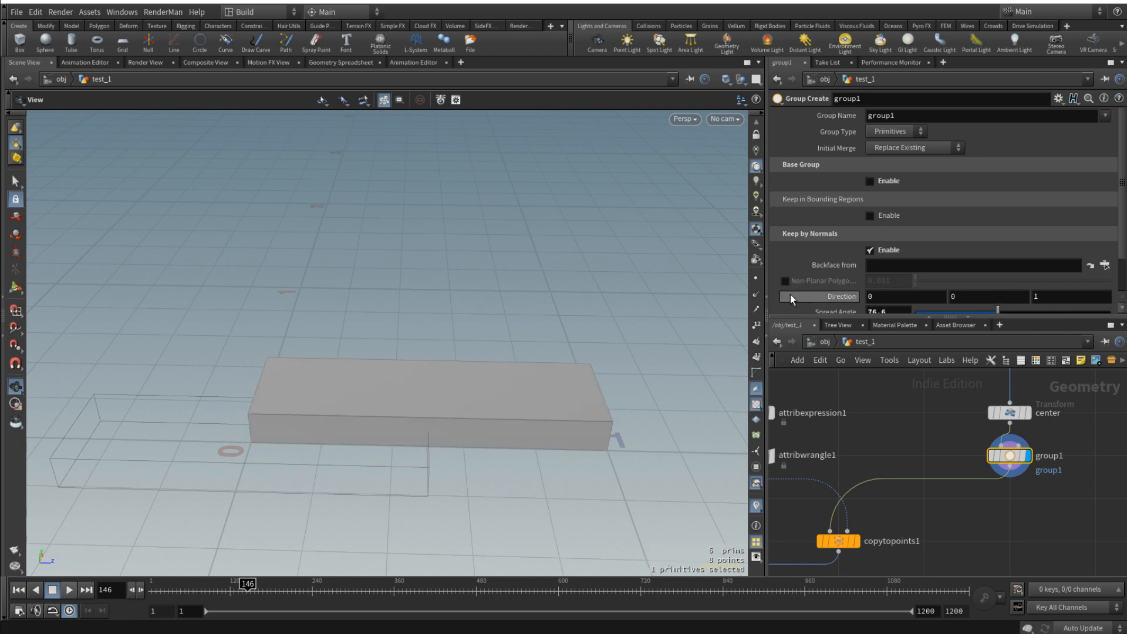
pyautogui.moveTo(893, 311); pyautogui.dragTo(756, 312)
pyautogui.write('75')
pyautogui.press('Return')
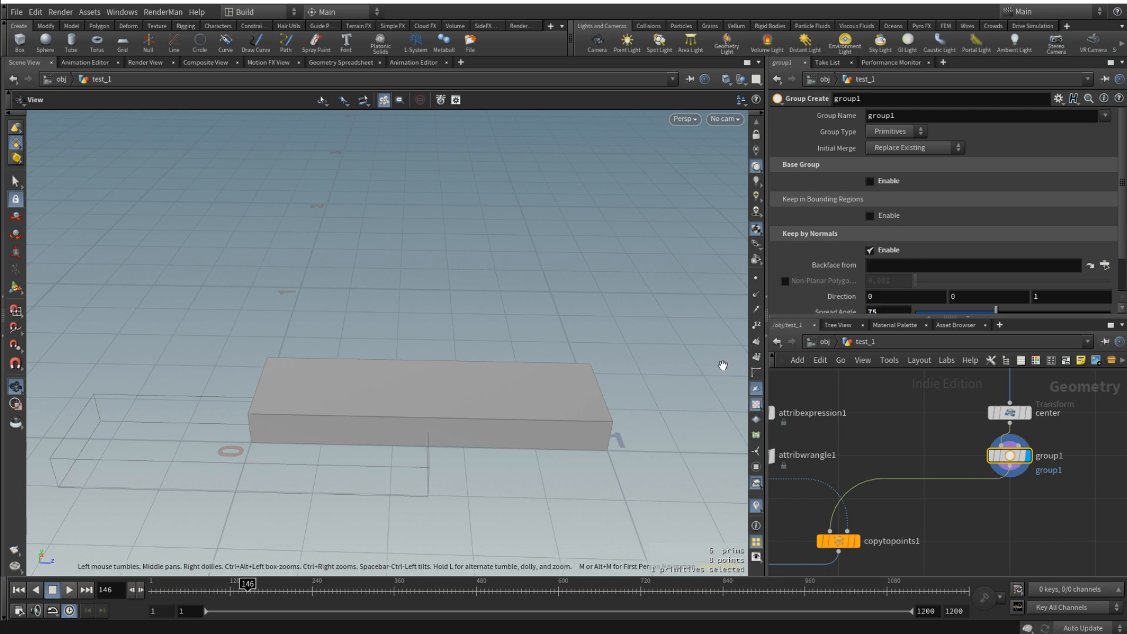
pyautogui.scroll(-3, 947, 266)
pyautogui.moveTo(658, 305); pyautogui.dragTo(634, 400)
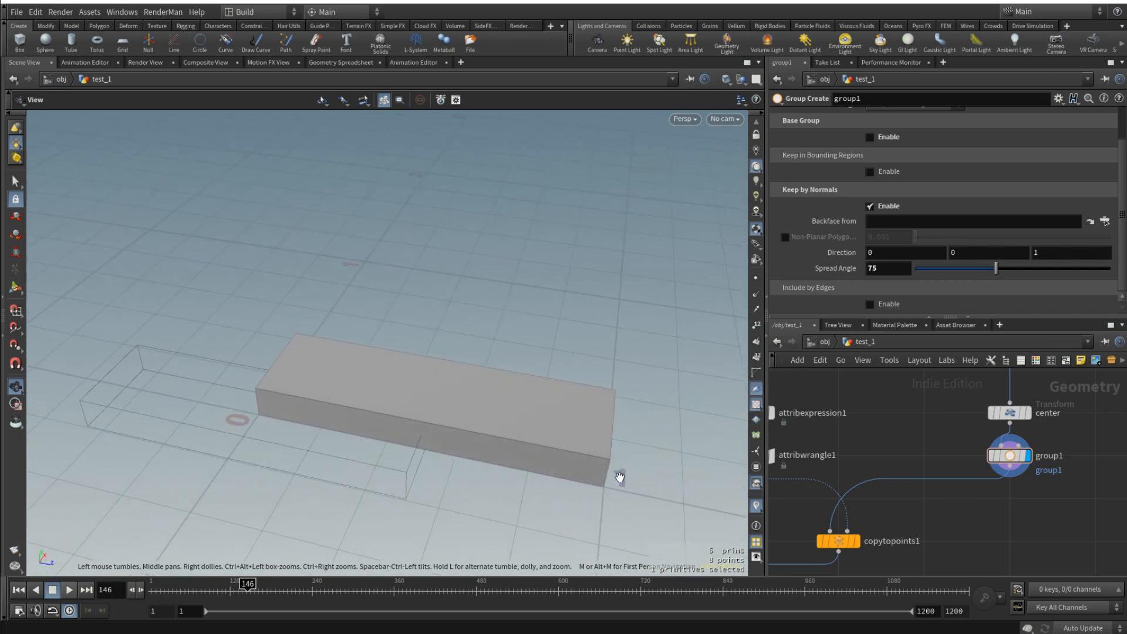
pyautogui.moveTo(599, 488); pyautogui.dragTo(607, 452)
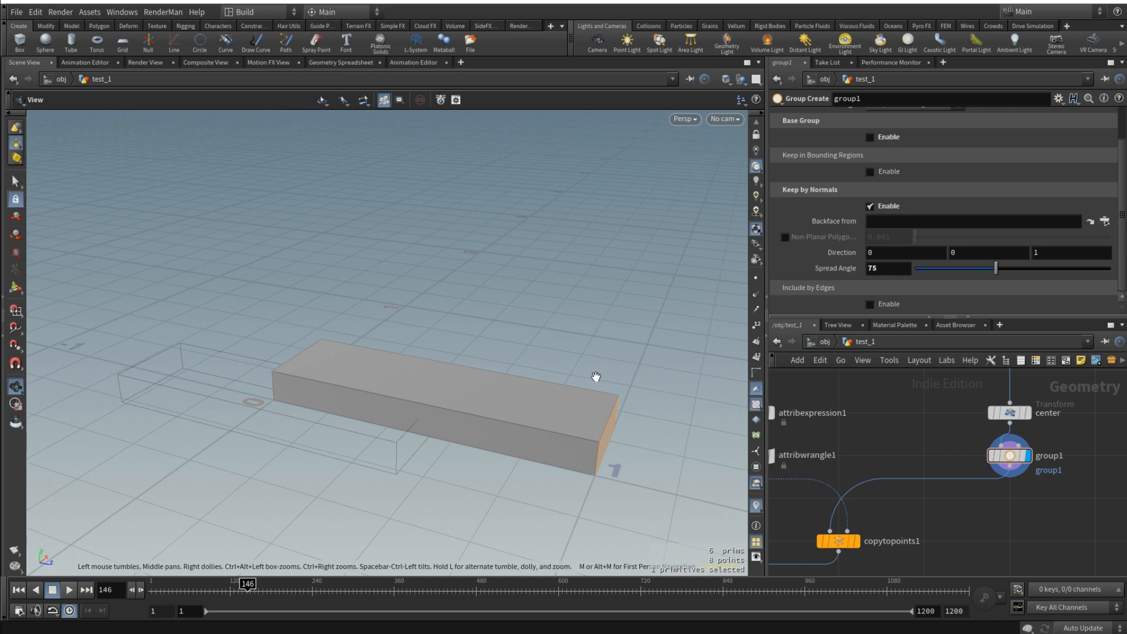
pyautogui.moveTo(593, 377); pyautogui.dragTo(574, 410)
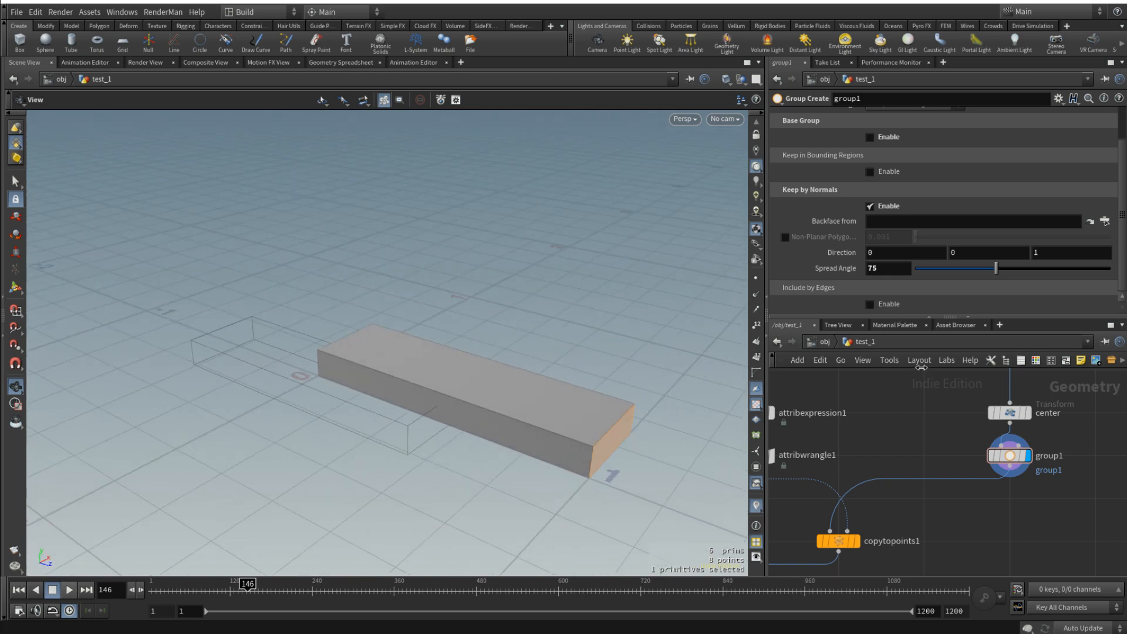
# - Insert a Transform node between group1 and copytopoints1, aligned under group1
pyautogui.press('Tab')
pyautogui.write('tra')
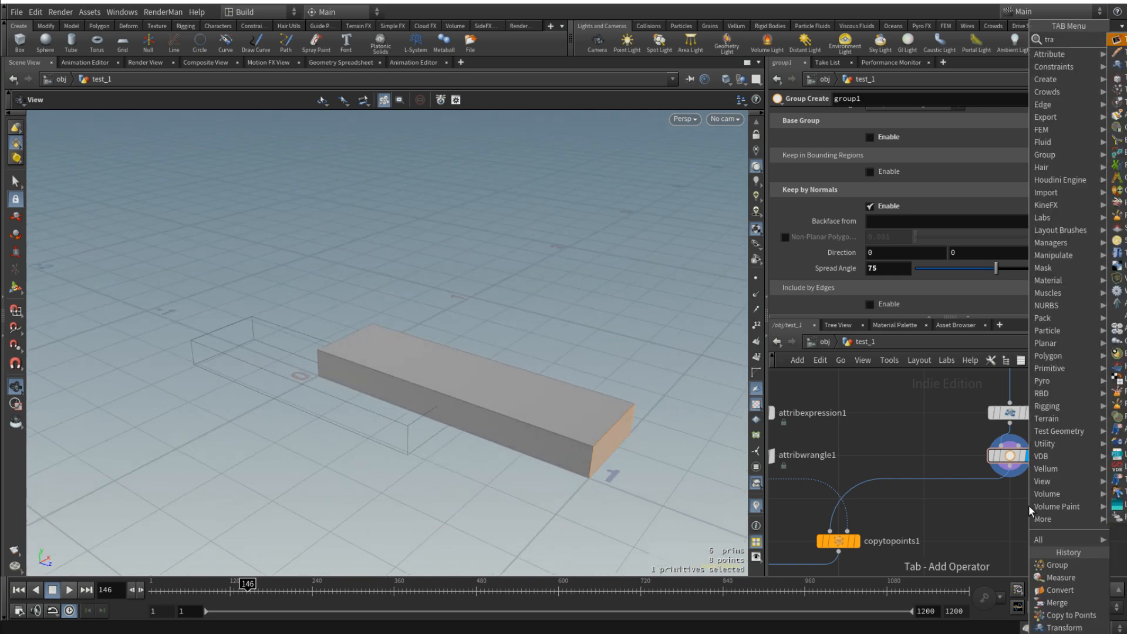
pyautogui.press('Return')
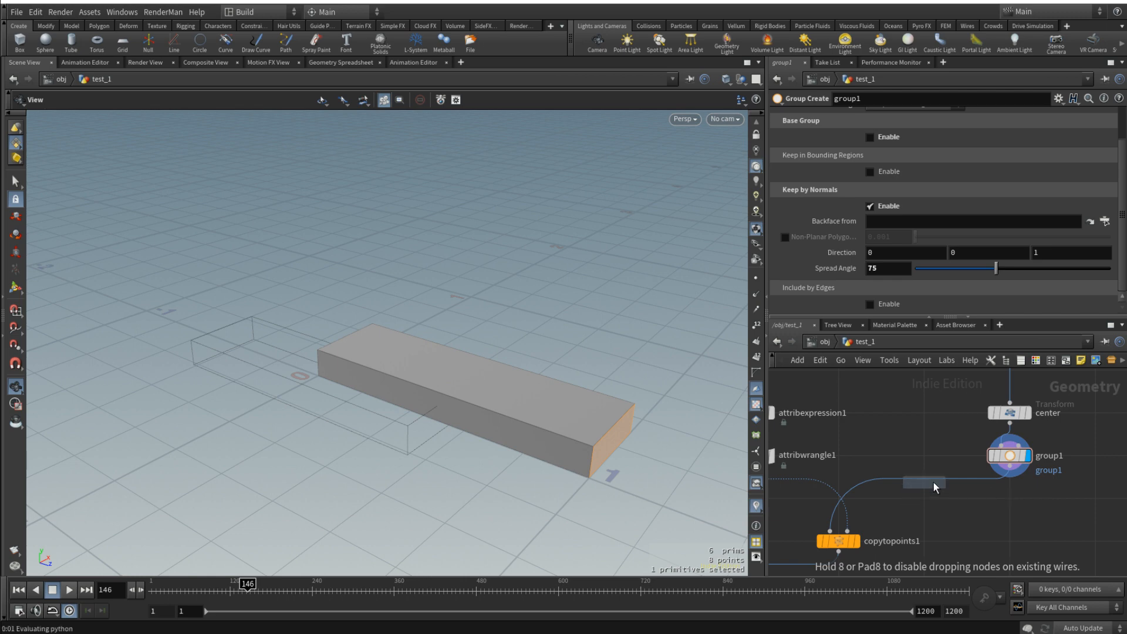
pyautogui.click(934, 485)
pyautogui.moveTo(934, 485); pyautogui.dragTo(1011, 488)
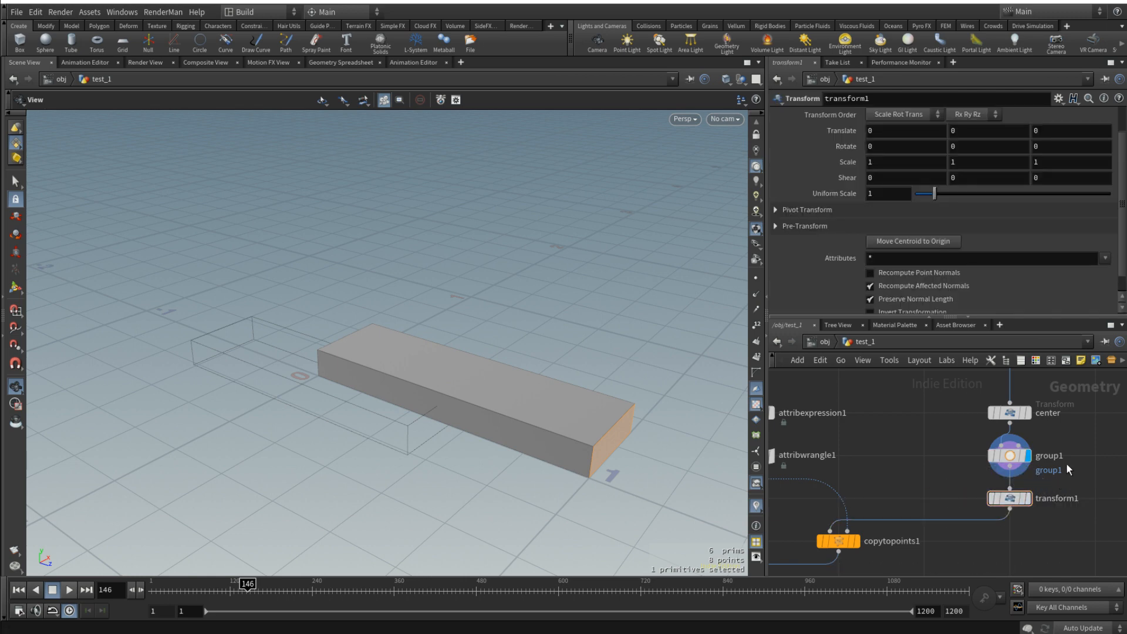
# - Set group1's Group Name to step_side
pyautogui.click(1011, 457)
pyautogui.scroll(2, 929, 177)
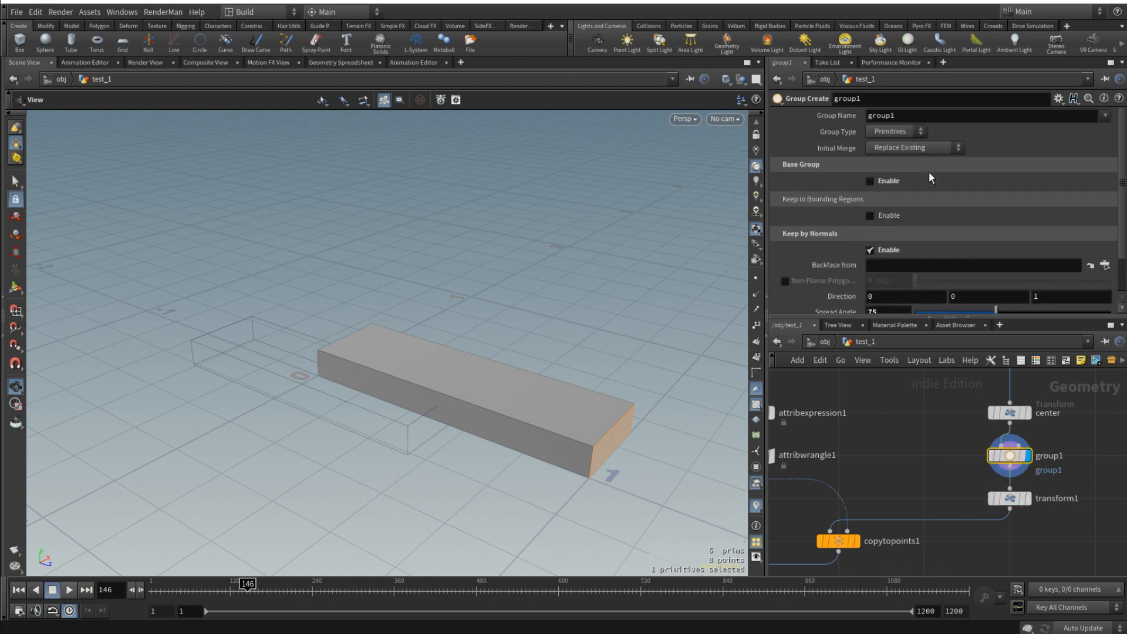
pyautogui.doubleClick(914, 116)
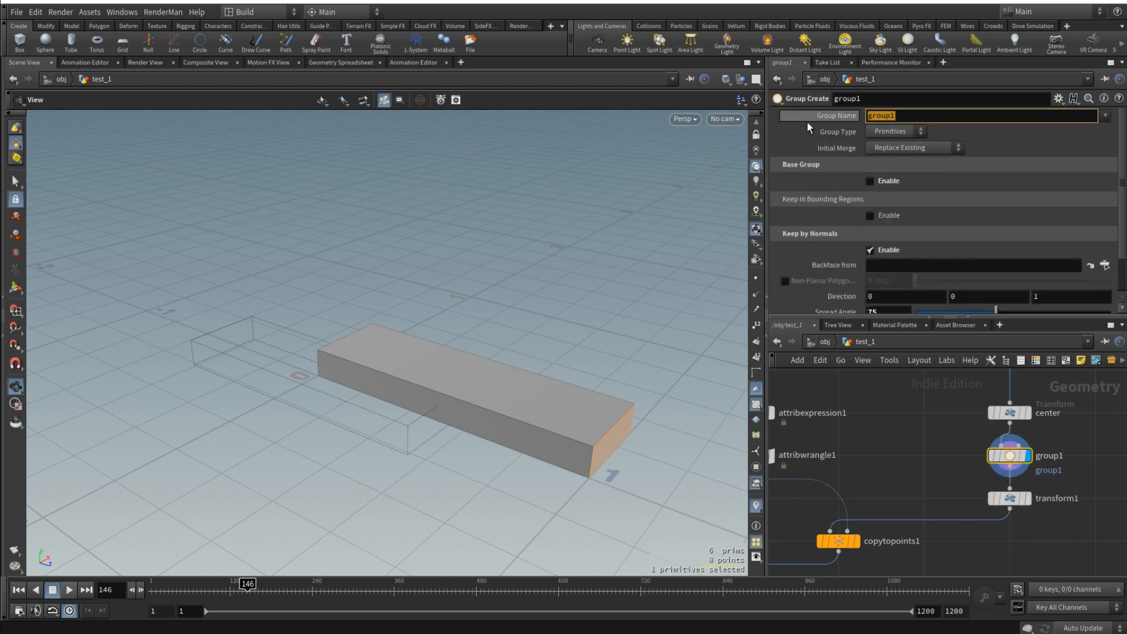
pyautogui.write('step_side')
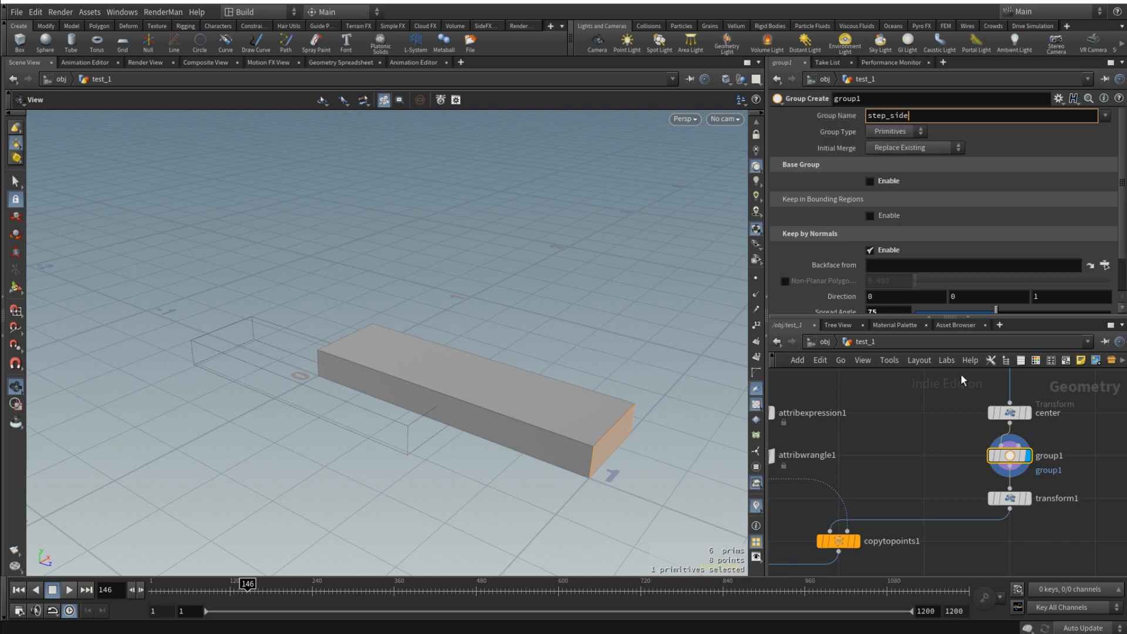
pyautogui.press('Return')
# - Restrict the new Transform node to the step_side group
pyautogui.click(1011, 499)
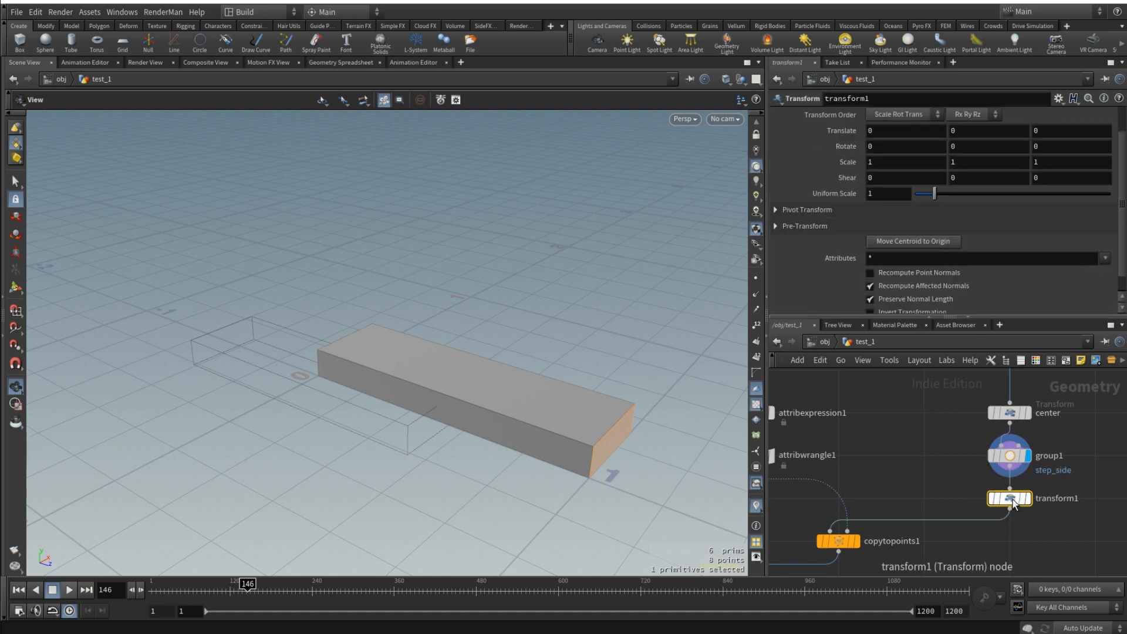
pyautogui.moveTo(954, 465); pyautogui.dragTo(875, 456, button='middle')
pyautogui.scroll(1, 1037, 204)
pyautogui.click(1089, 116)
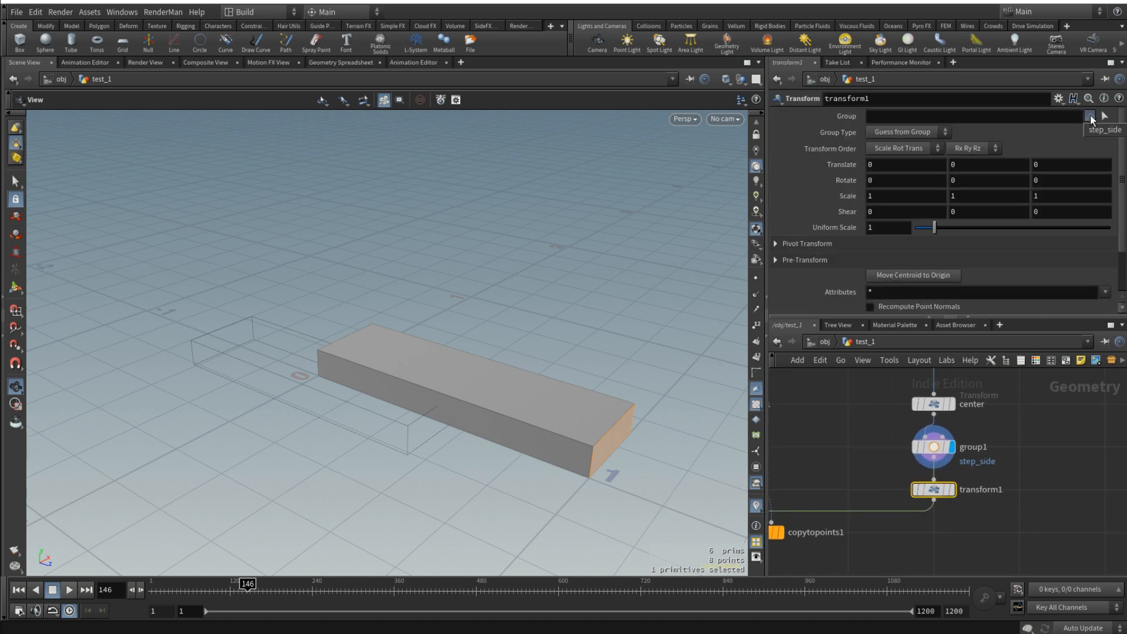
pyautogui.click(1098, 129)
# - Rename the Transform node below group1 as side_rescale
pyautogui.moveTo(941, 491)
pyautogui.click(977, 489)
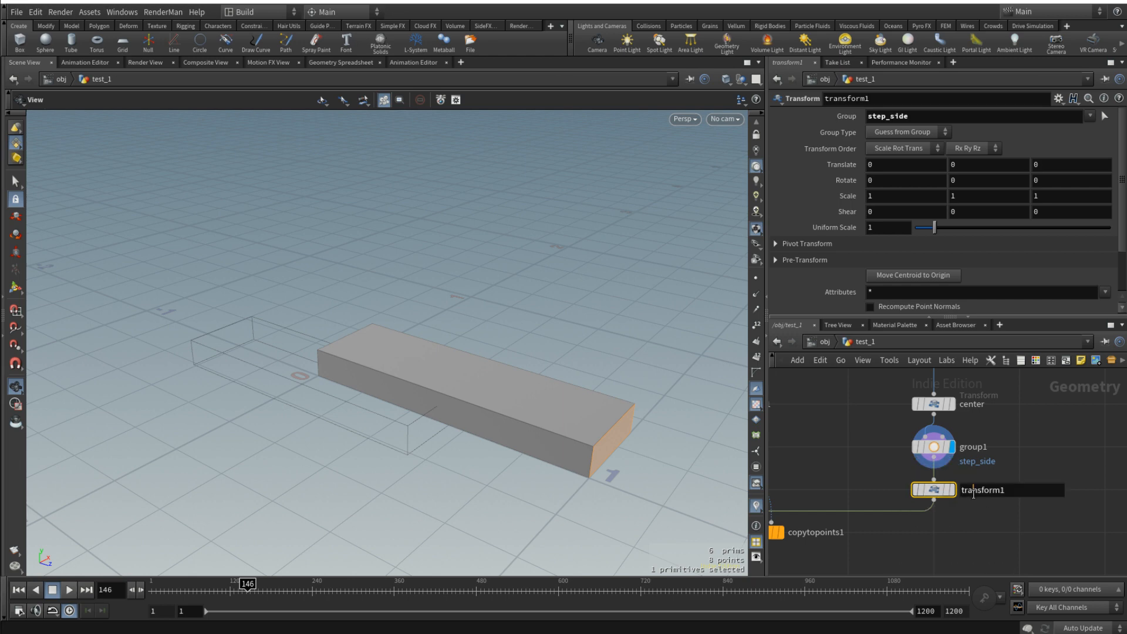
pyautogui.moveTo(1011, 490); pyautogui.dragTo(905, 490)
pyautogui.write('side_rescale')
pyautogui.press('Return')
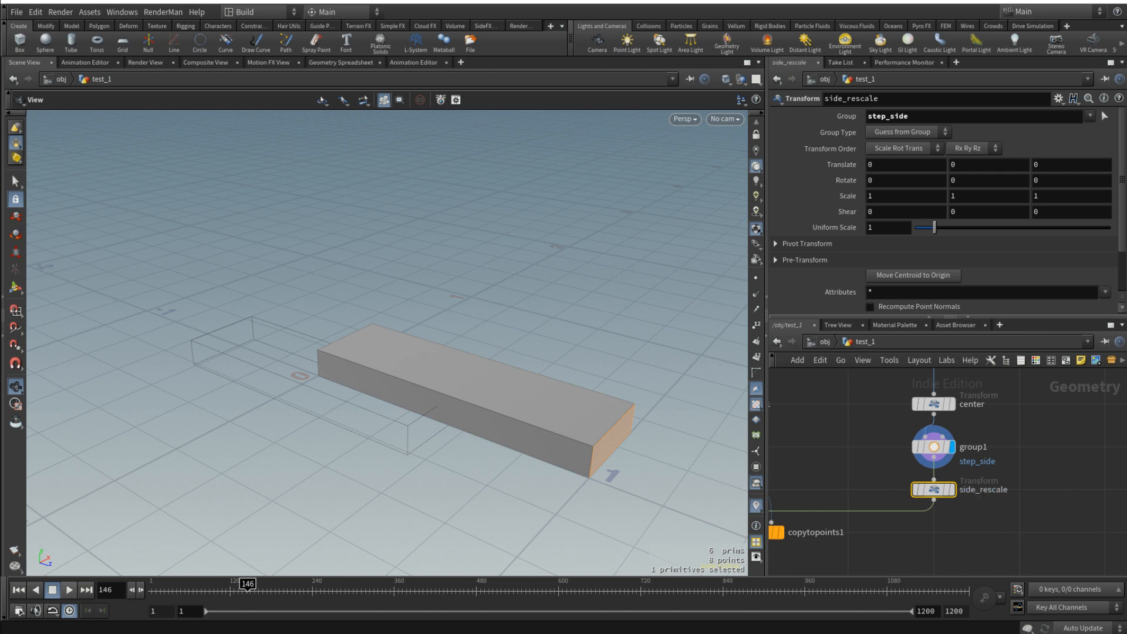
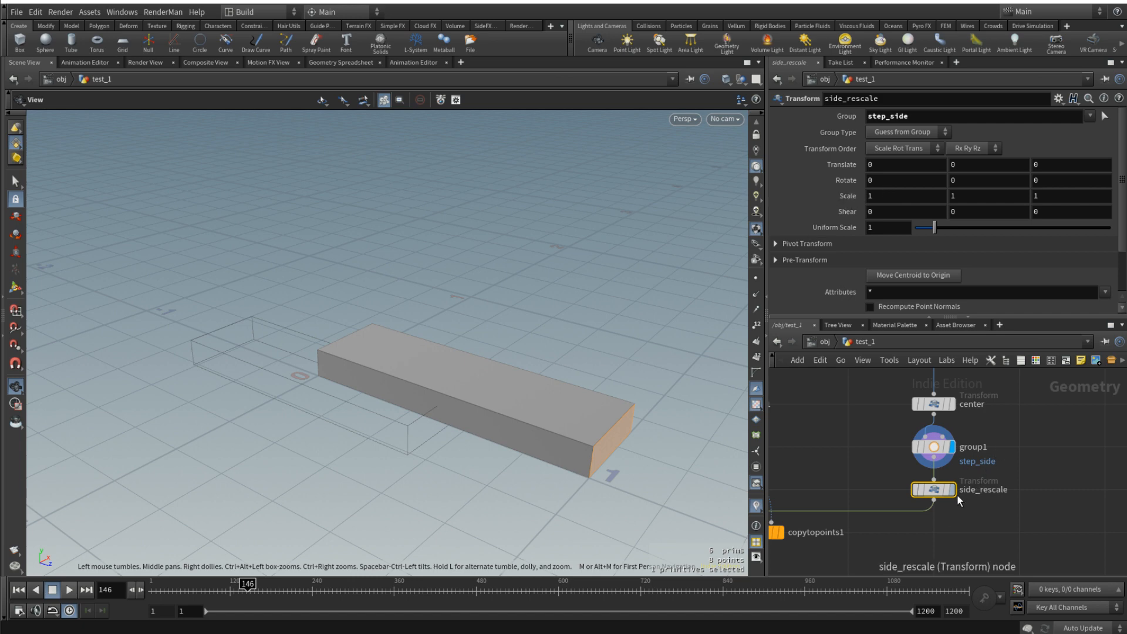
# - Display the merge1 result and look closely at the gaps between neighbouring steps on the staircase
pyautogui.scroll(-8, 957, 495)
pyautogui.moveTo(846, 546); pyautogui.dragTo(930, 472, button='middle')
pyautogui.scroll(3, 930, 471)
pyautogui.scroll(2, 930, 472)
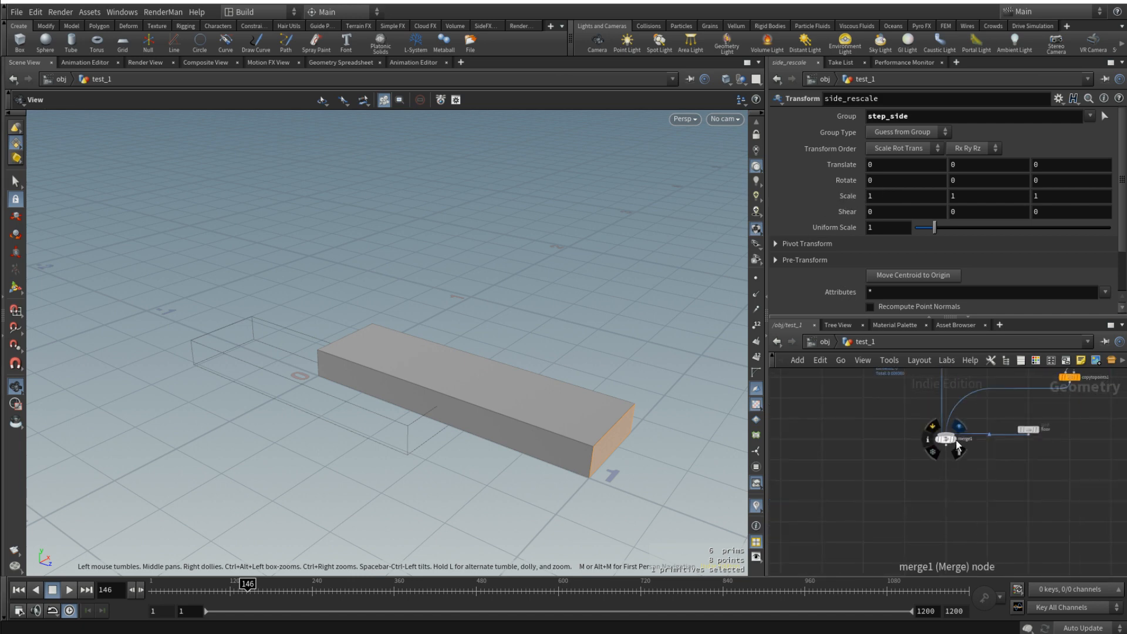
pyautogui.click(956, 442)
pyautogui.click(947, 440)
pyautogui.press('f')
pyautogui.moveTo(659, 402); pyautogui.dragTo(564, 384)
pyautogui.scroll(10, 382, 360)
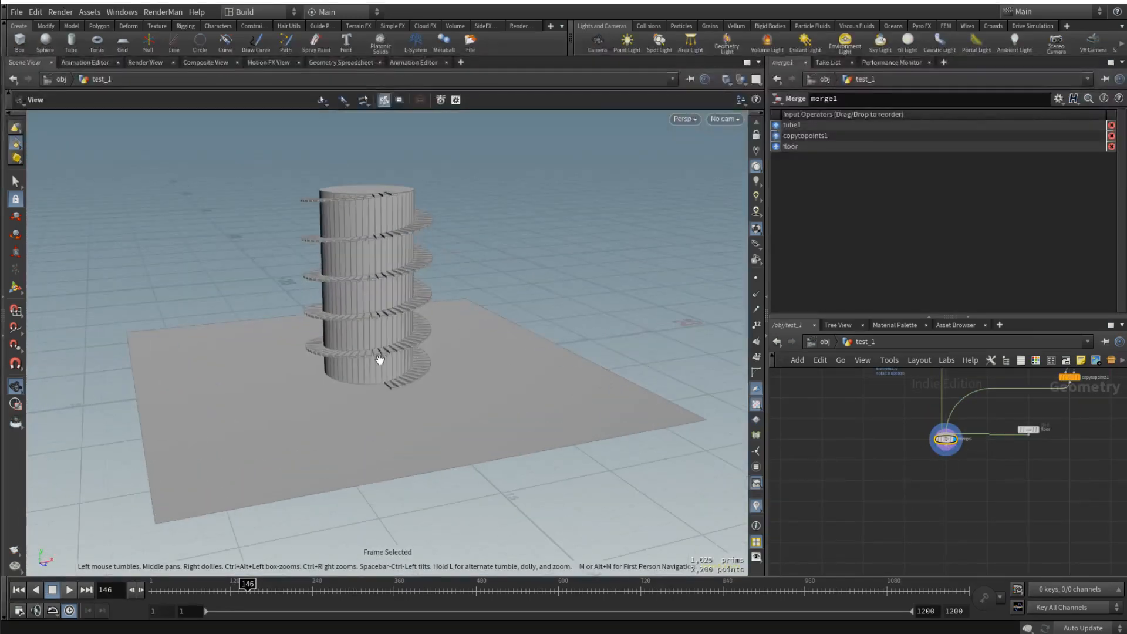
pyautogui.scroll(-3, 428, 355)
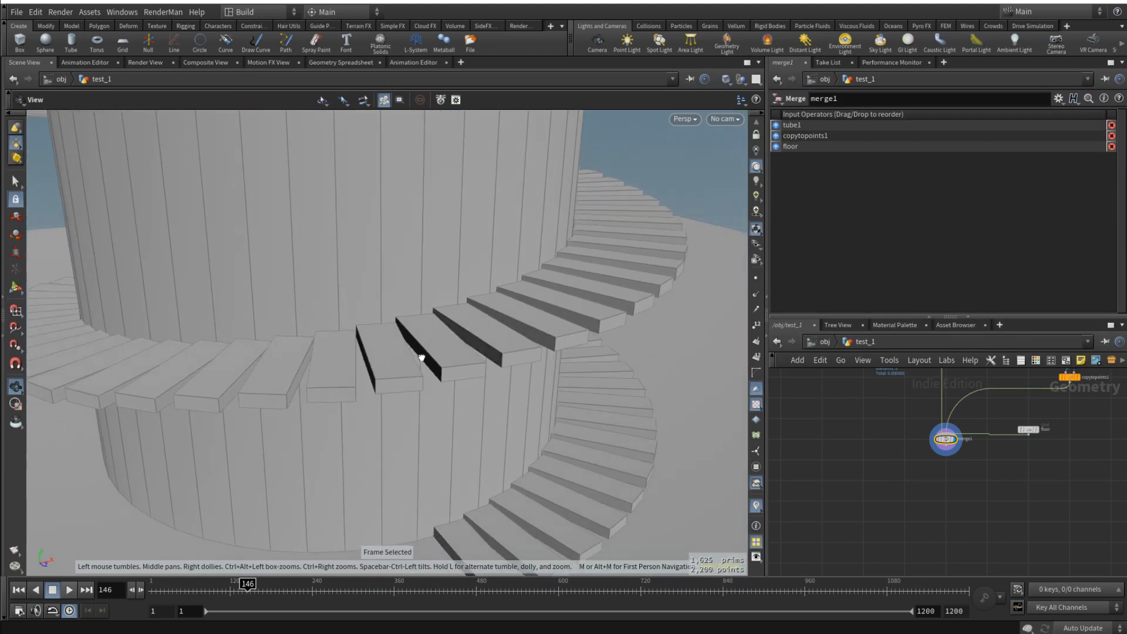
pyautogui.scroll(-4, 1048, 502)
# - Set side_rescale's X scale to 1.4 to widen the outer side of each step
pyautogui.scroll(4, 1082, 449)
pyautogui.scroll(2, 1081, 449)
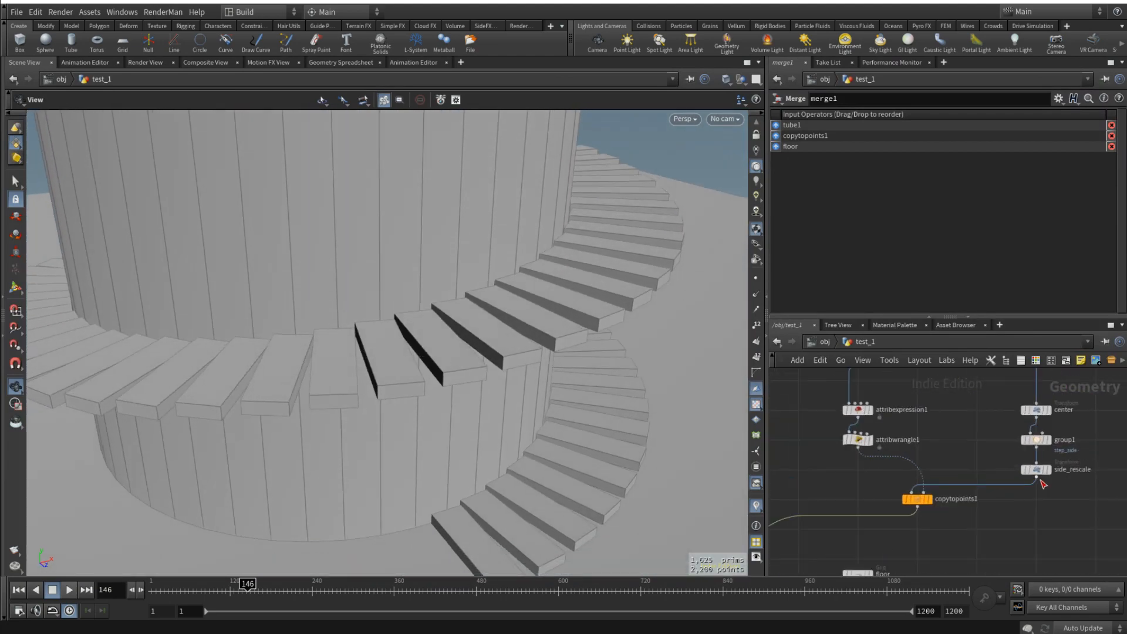
pyautogui.click(1036, 470)
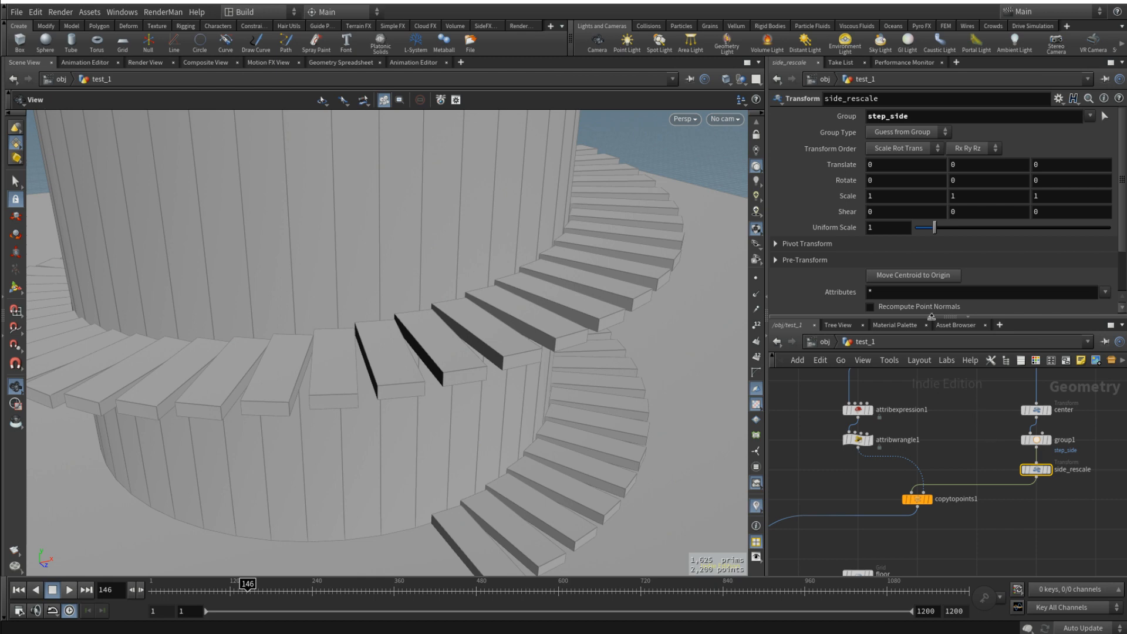
pyautogui.click(889, 195)
pyautogui.write('.3')
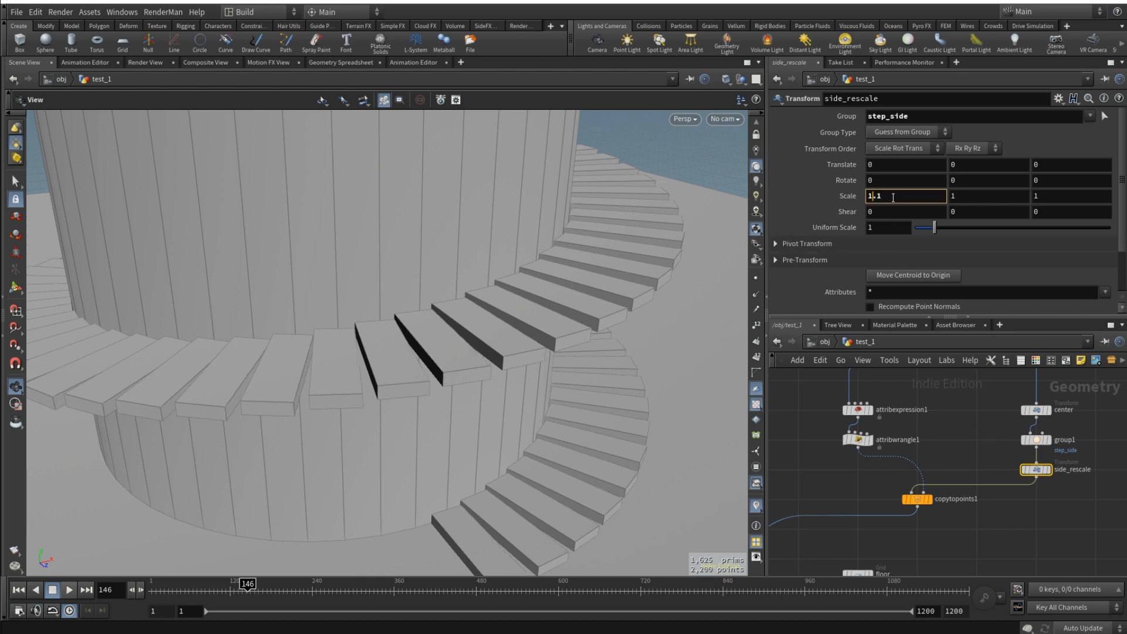
pyautogui.scroll(1, 893, 198)
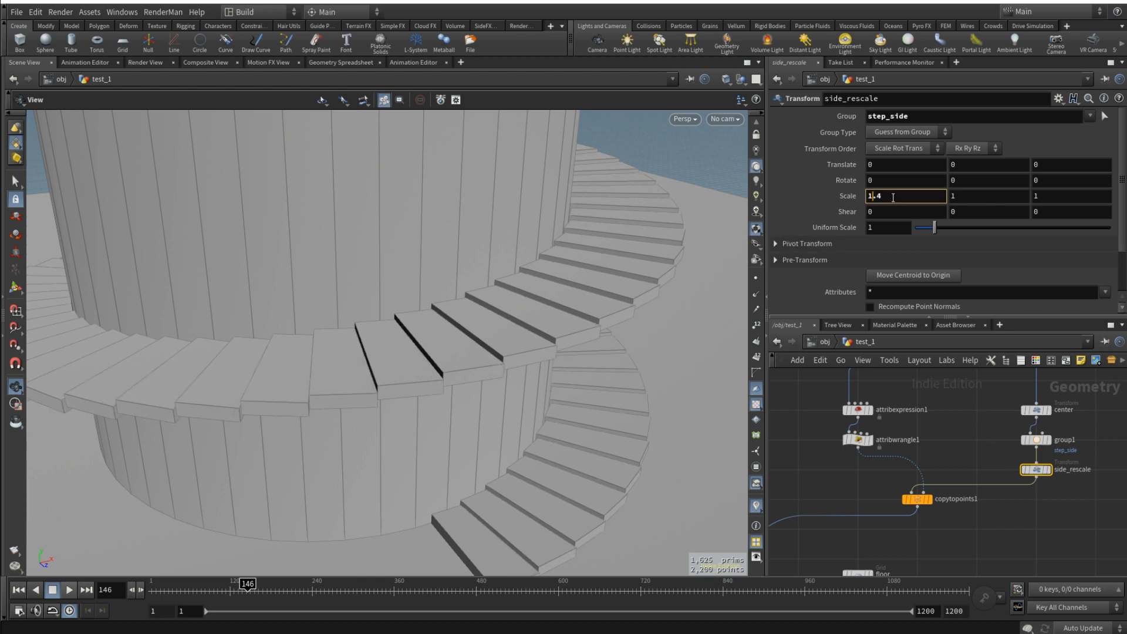
pyautogui.moveTo(664, 271); pyautogui.dragTo(502, 291)
pyautogui.scroll(5, 528, 334)
pyautogui.click(901, 196)
pyautogui.scroll(1, 901, 196)
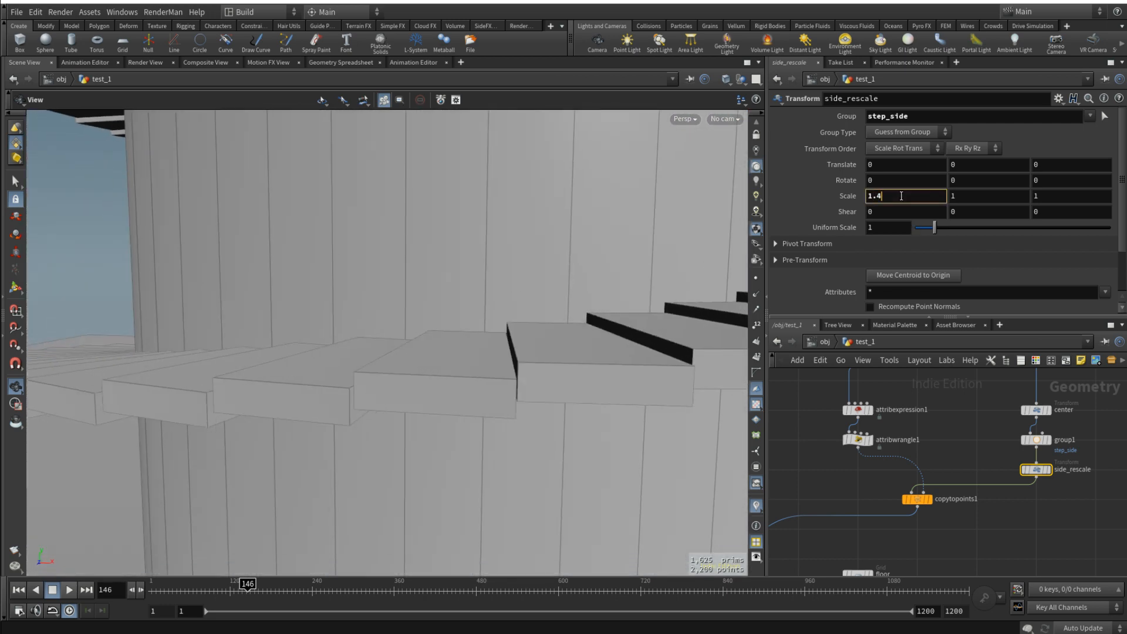
# - Set tube1's height to 15 to test how the staircase adapts to a taller tower
pyautogui.scroll(-1, 901, 196)
pyautogui.scroll(-4, 910, 456)
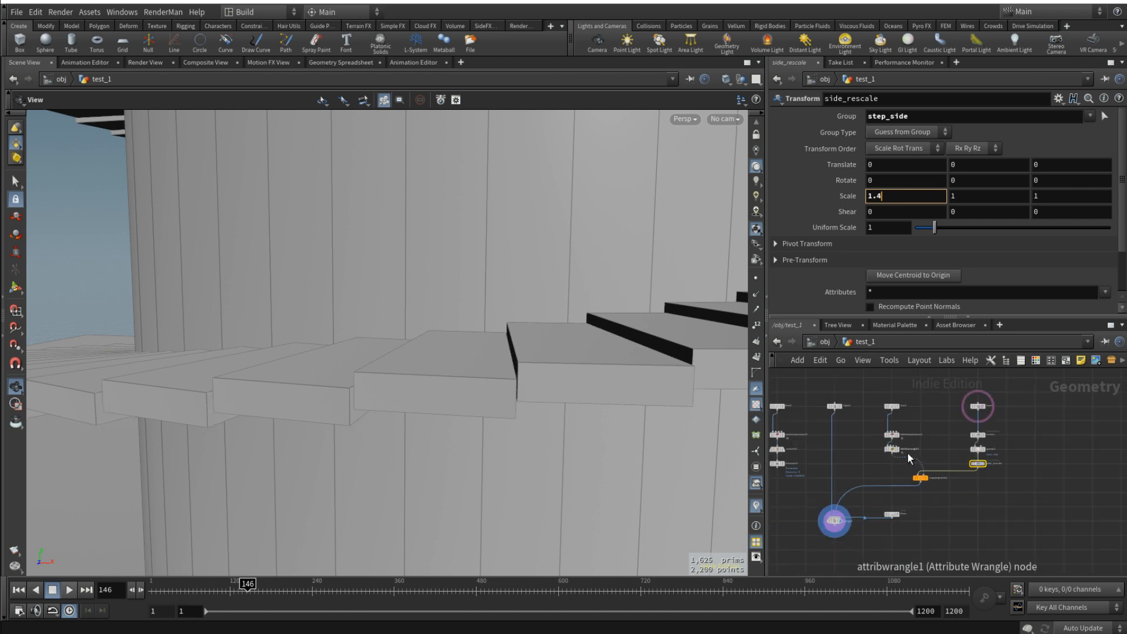
pyautogui.moveTo(908, 456); pyautogui.dragTo(989, 468, button='middle')
pyautogui.scroll(3, 912, 407)
pyautogui.moveTo(906, 403); pyautogui.dragTo(958, 468)
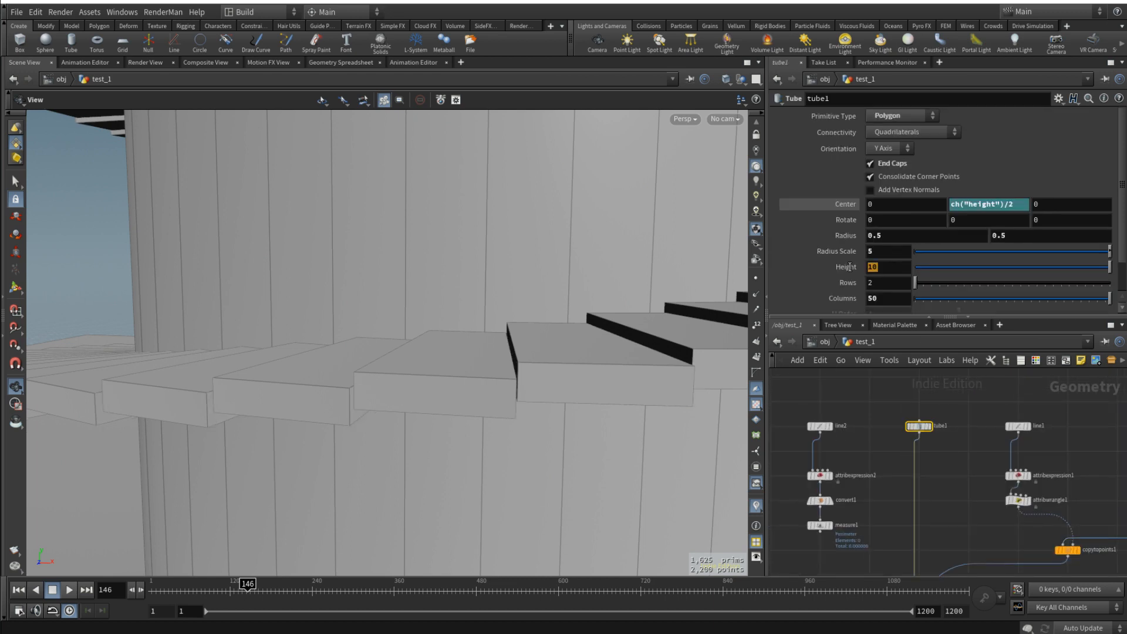
pyautogui.write('15')
pyautogui.press('Return')
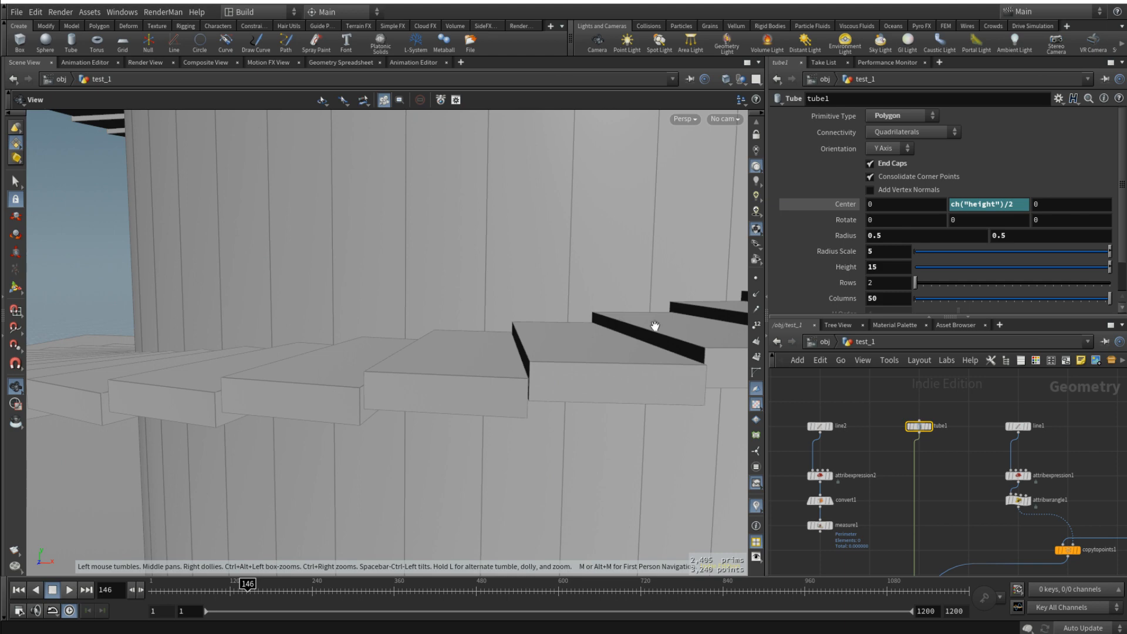
# - Set tube1's radius scale to 10 and examine the steps around the wider tower
pyautogui.moveTo(873, 252); pyautogui.dragTo(831, 253)
pyautogui.write('10')
pyautogui.press('Return')
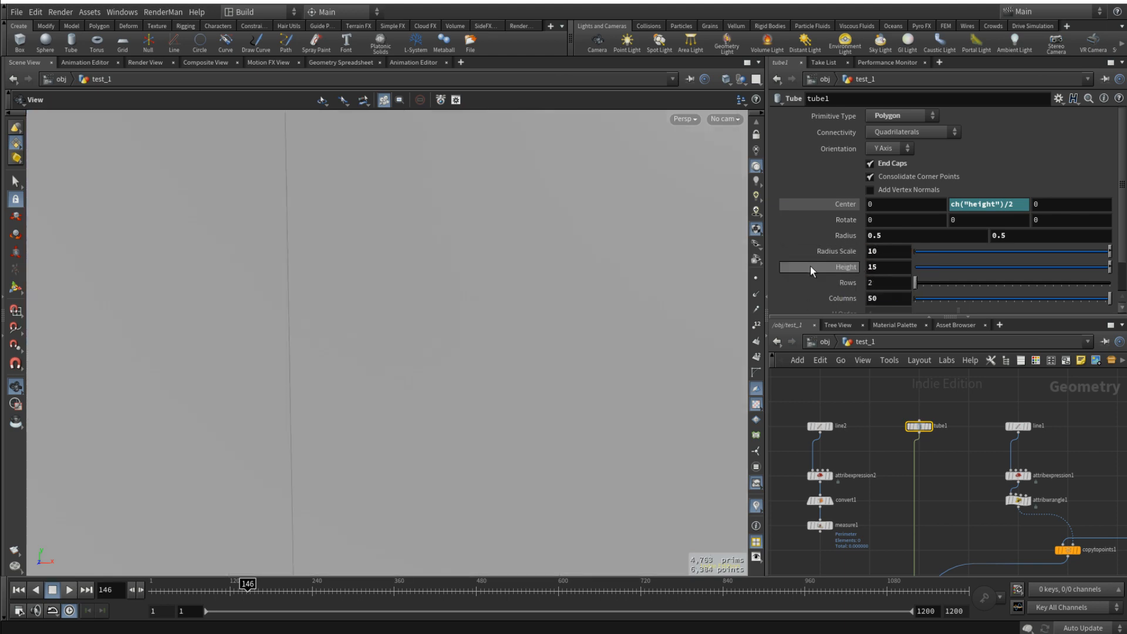
pyautogui.press('f')
pyautogui.scroll(10, 484, 337)
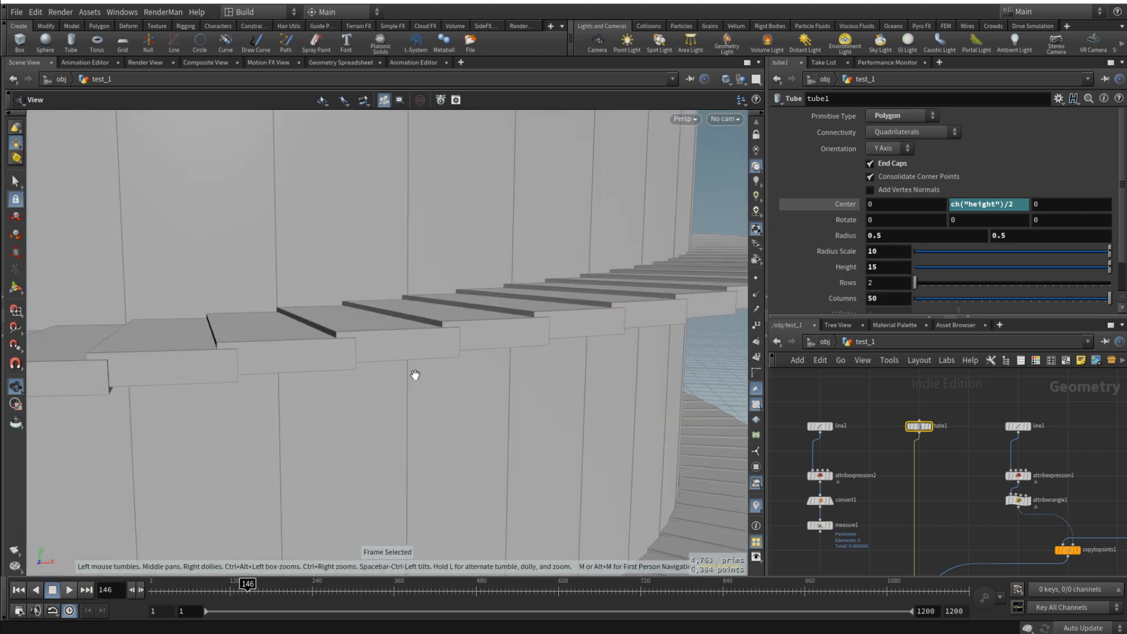
pyautogui.moveTo(420, 378)
pyautogui.mouseDown()
pyautogui.moveTo(373, 365)
pyautogui.moveTo(420, 367)
pyautogui.mouseUp()
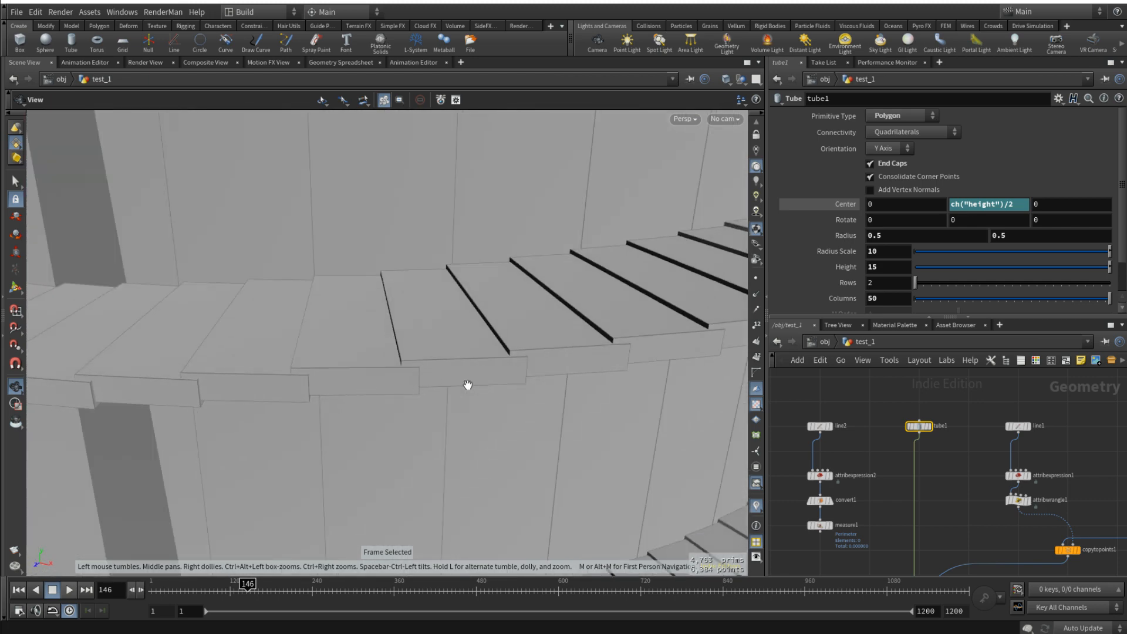
# - Set tube1's radius scale back to 5 and its height back to 10
pyautogui.write('5')
pyautogui.press('Tab')
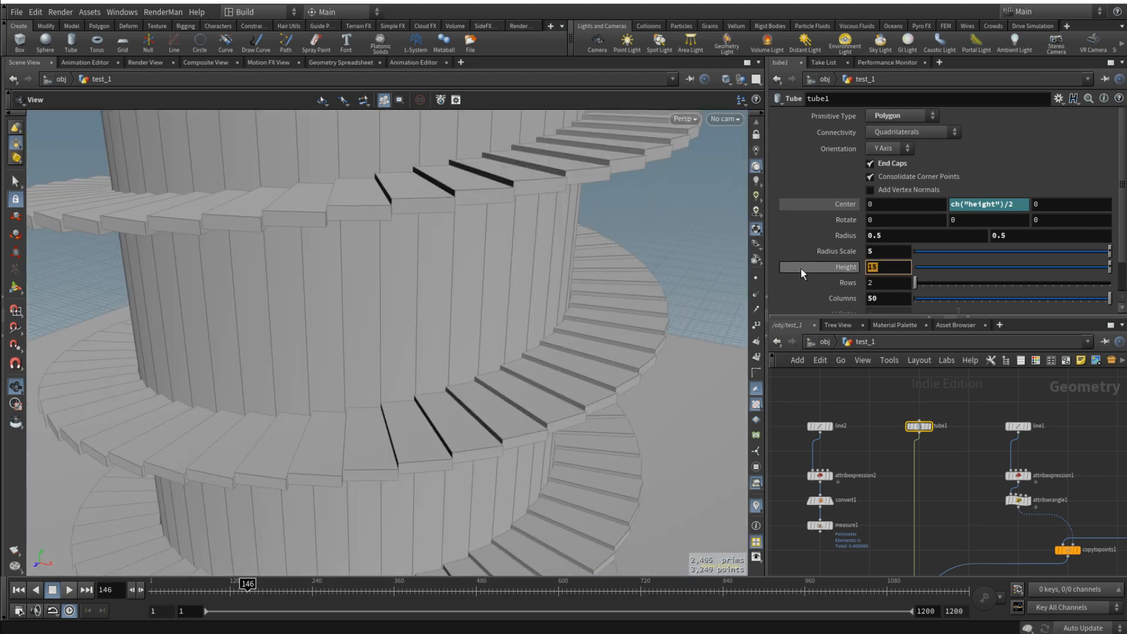
pyautogui.write('10')
pyautogui.press('Return')
pyautogui.press('f')
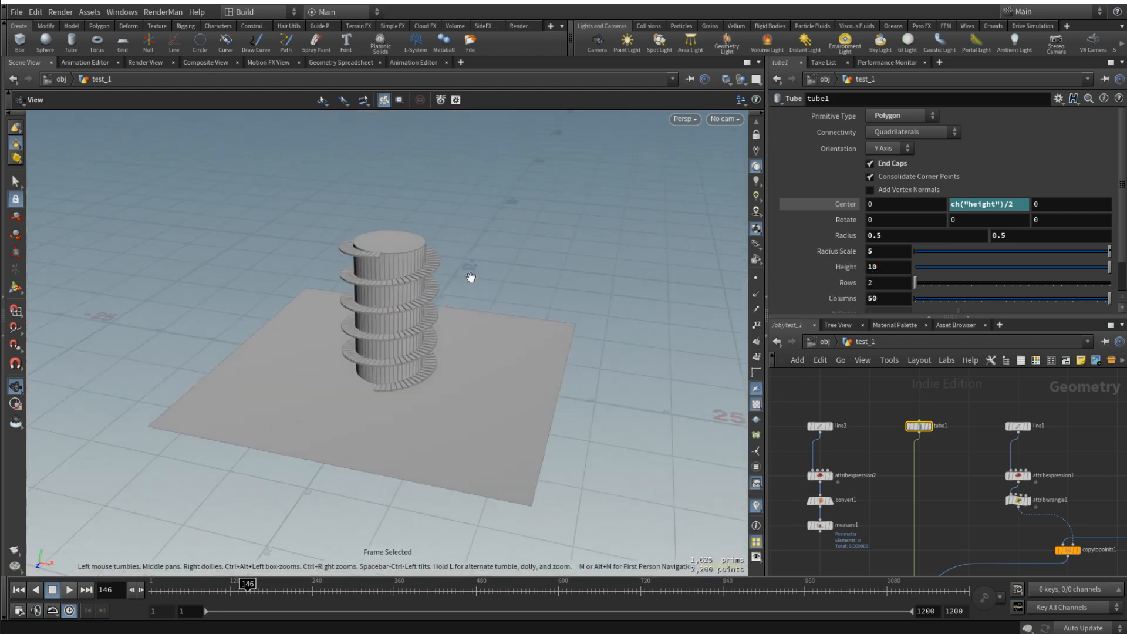
pyautogui.moveTo(470, 279); pyautogui.dragTo(427, 315)
# - Move line2 closer to its chain and duplicate line2, attribexpression2, convert1 and measure1 beside the originals
pyautogui.scroll(-4, 907, 461)
pyautogui.moveTo(907, 461); pyautogui.dragTo(947, 455, button='middle')
pyautogui.scroll(3, 946, 455)
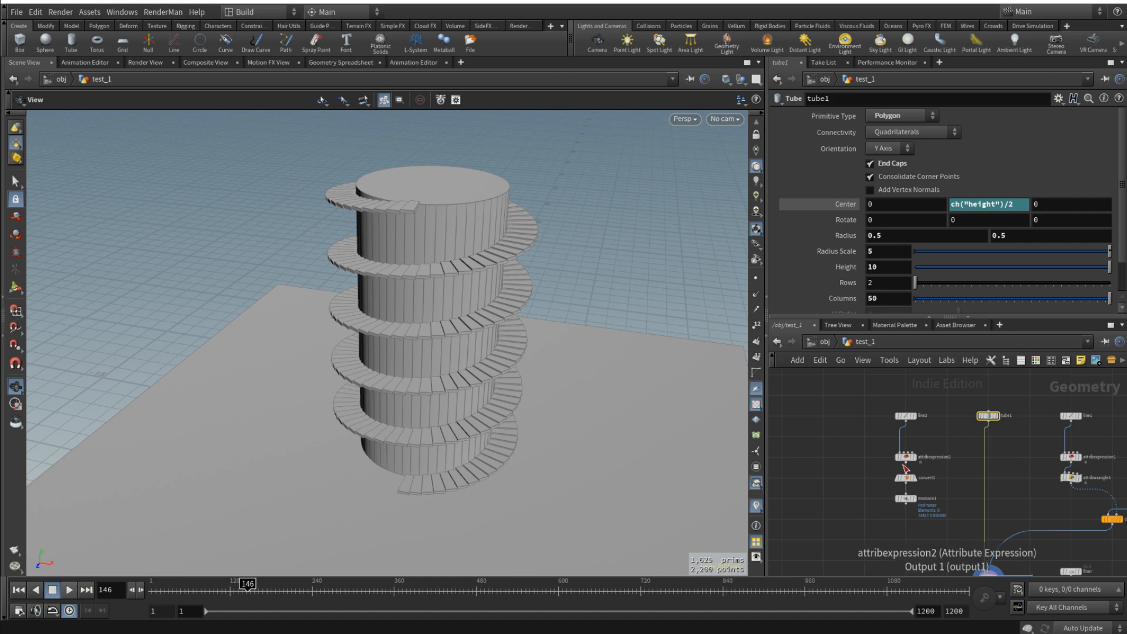
pyautogui.scroll(3, 923, 513)
pyautogui.scroll(-4, 826, 442)
pyautogui.moveTo(825, 442); pyautogui.dragTo(848, 475, button='middle')
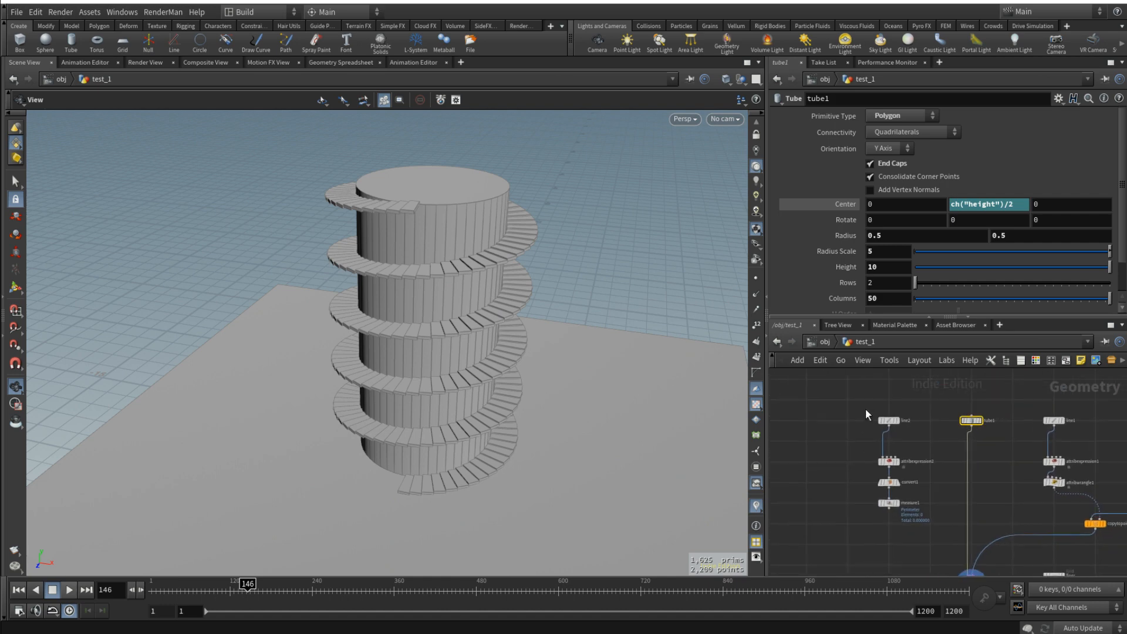
pyautogui.moveTo(889, 419); pyautogui.dragTo(918, 523)
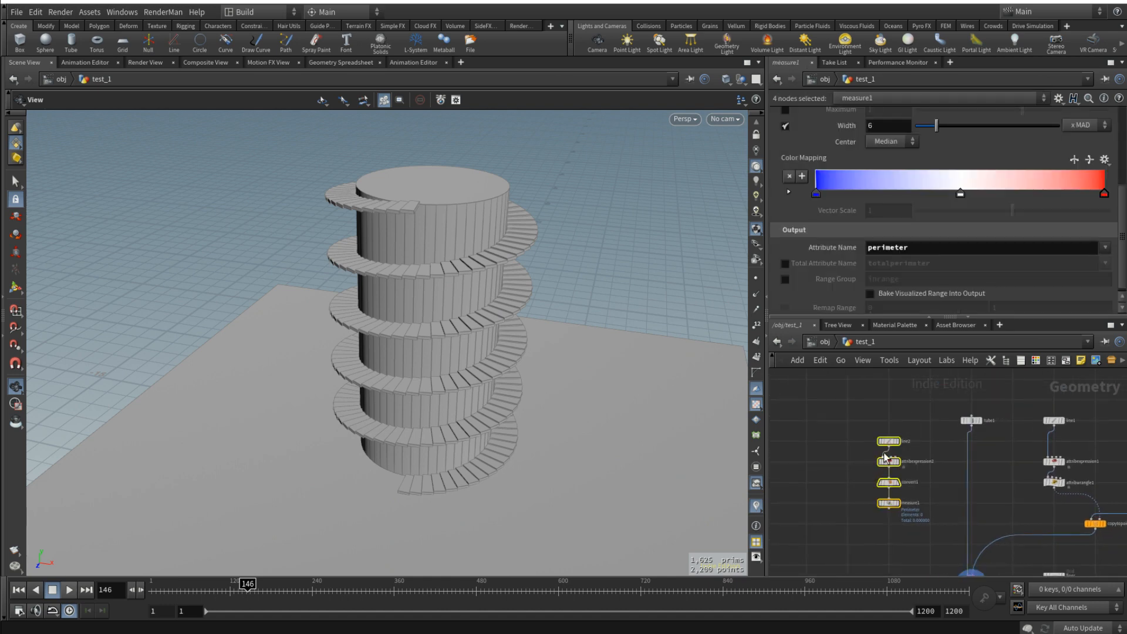
pyautogui.moveTo(886, 442); pyautogui.dragTo(847, 442)
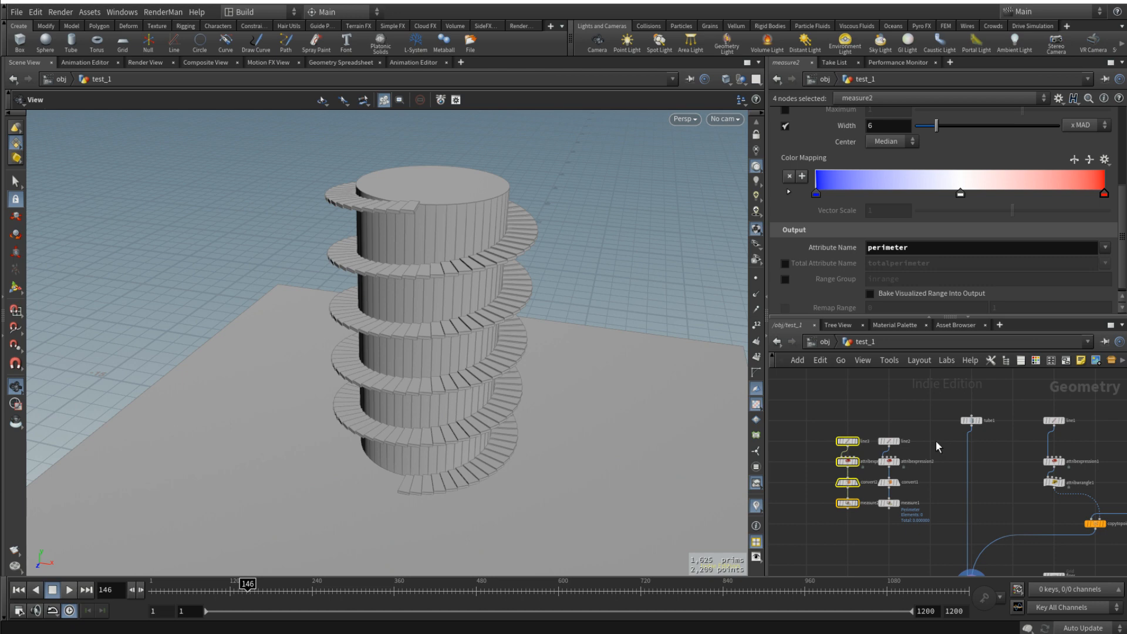
pyautogui.scroll(3, 834, 468)
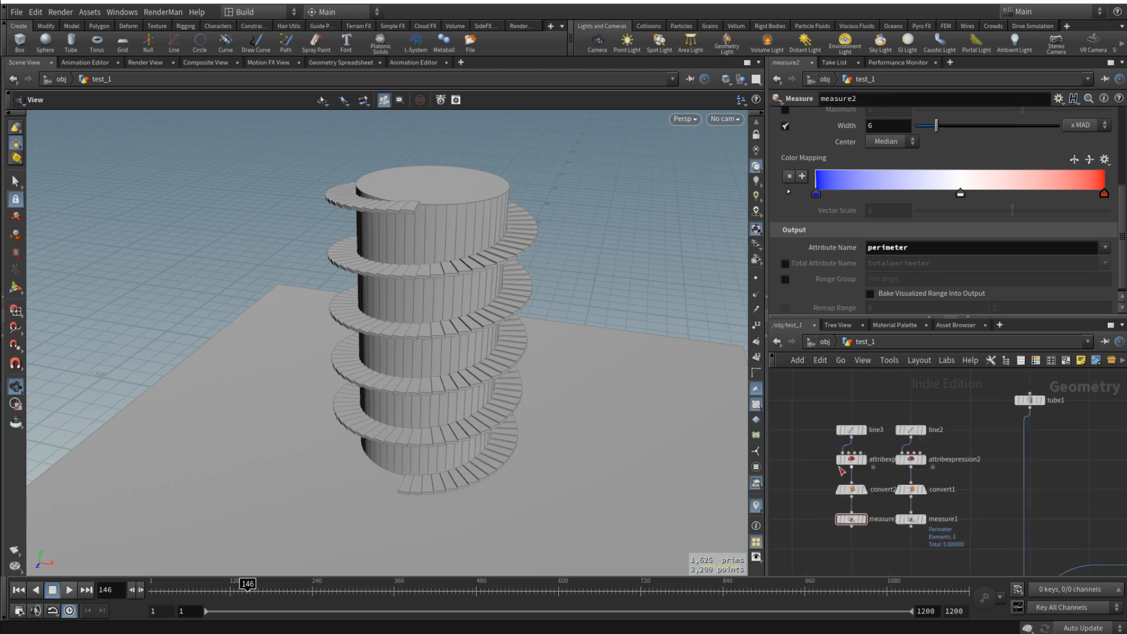
# - Separate the two perimeter chains, placing the original line2 chain to the left of the copied line3 chain
pyautogui.click(858, 459)
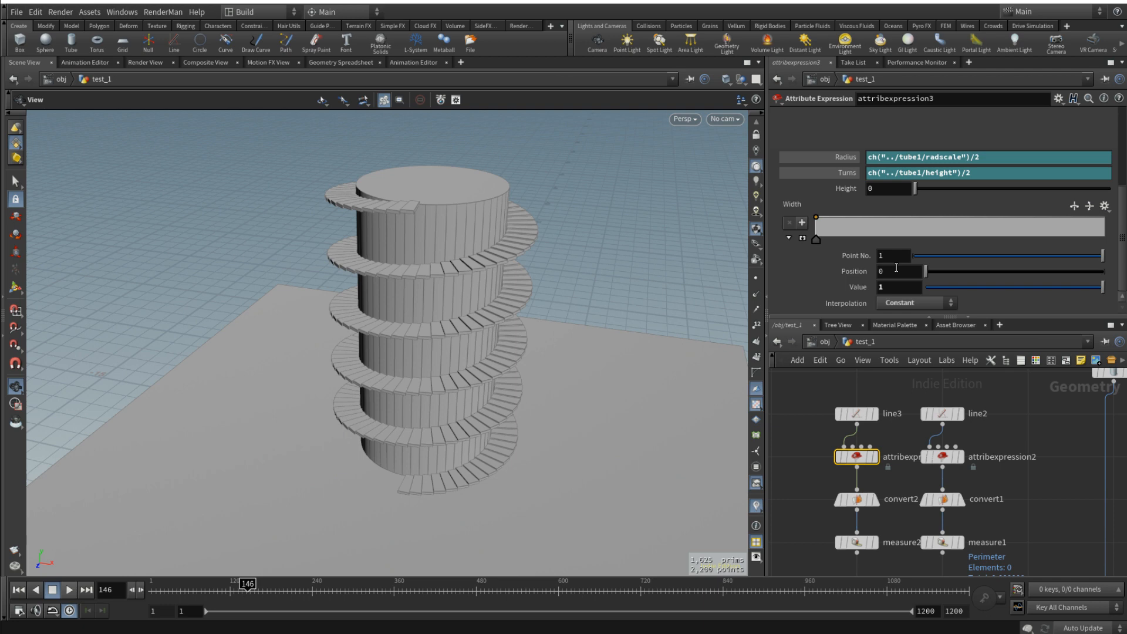
pyautogui.scroll(-2, 948, 484)
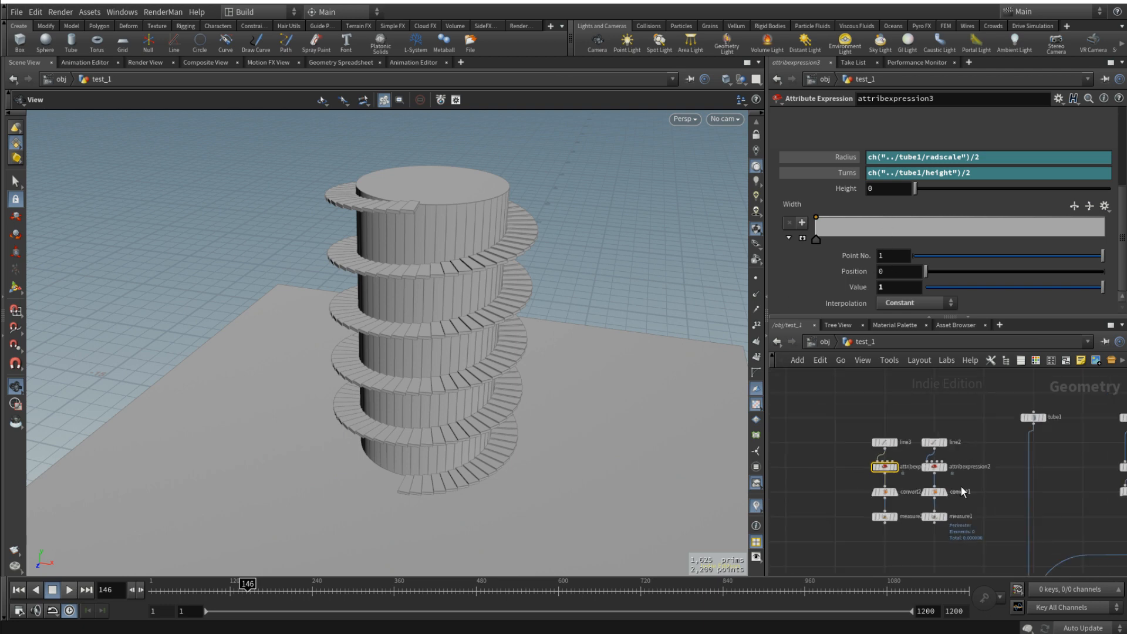
pyautogui.scroll(2, 889, 446)
pyautogui.moveTo(840, 411); pyautogui.dragTo(900, 560)
pyautogui.moveTo(874, 442); pyautogui.dragTo(803, 441)
pyautogui.scroll(-4, 875, 426)
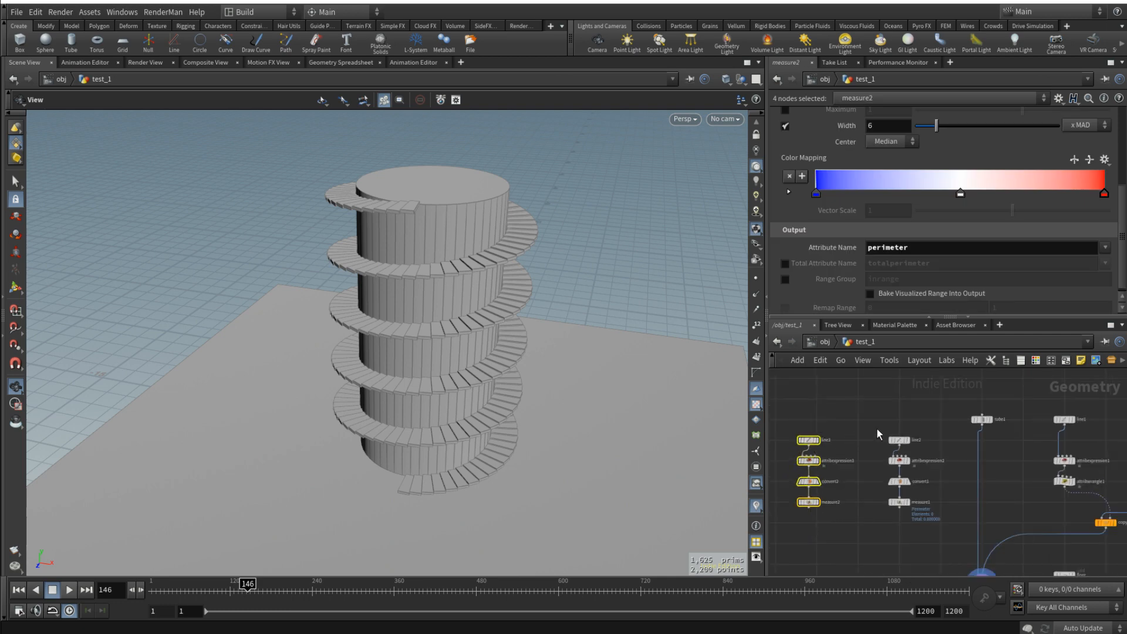
pyautogui.moveTo(920, 447); pyautogui.dragTo(799, 455)
pyautogui.moveTo(831, 418); pyautogui.dragTo(938, 435, button='middle')
# - Add a sticky note above line2 and shorten it so it clears the node
pyautogui.scroll(3, 915, 451)
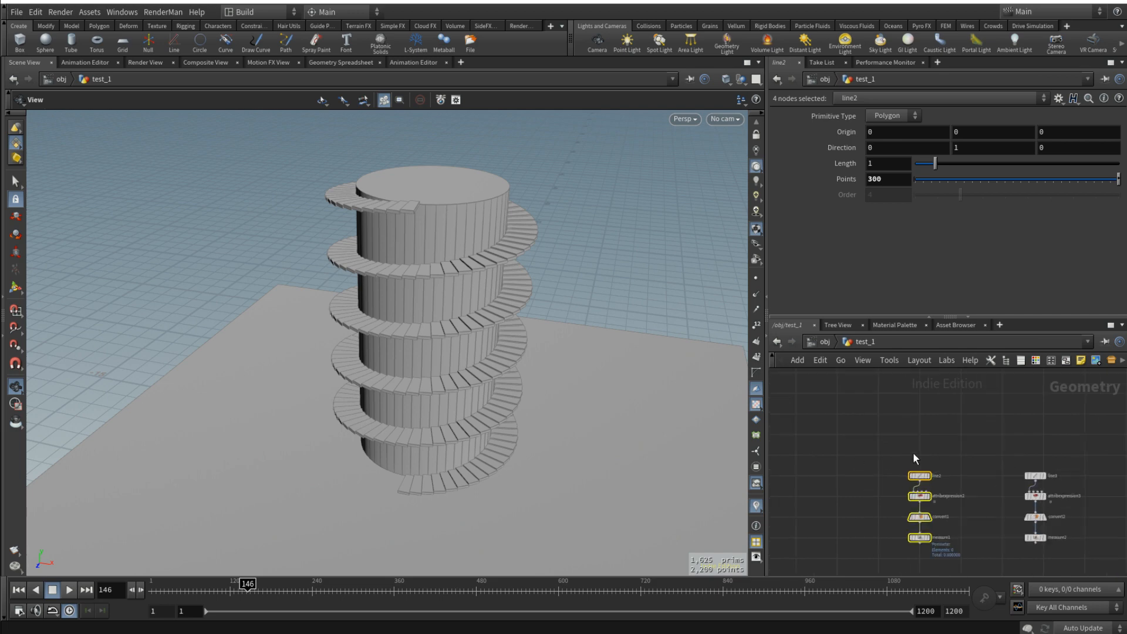
pyautogui.click(914, 452)
pyautogui.click(1081, 360)
pyautogui.moveTo(978, 419); pyautogui.dragTo(923, 417)
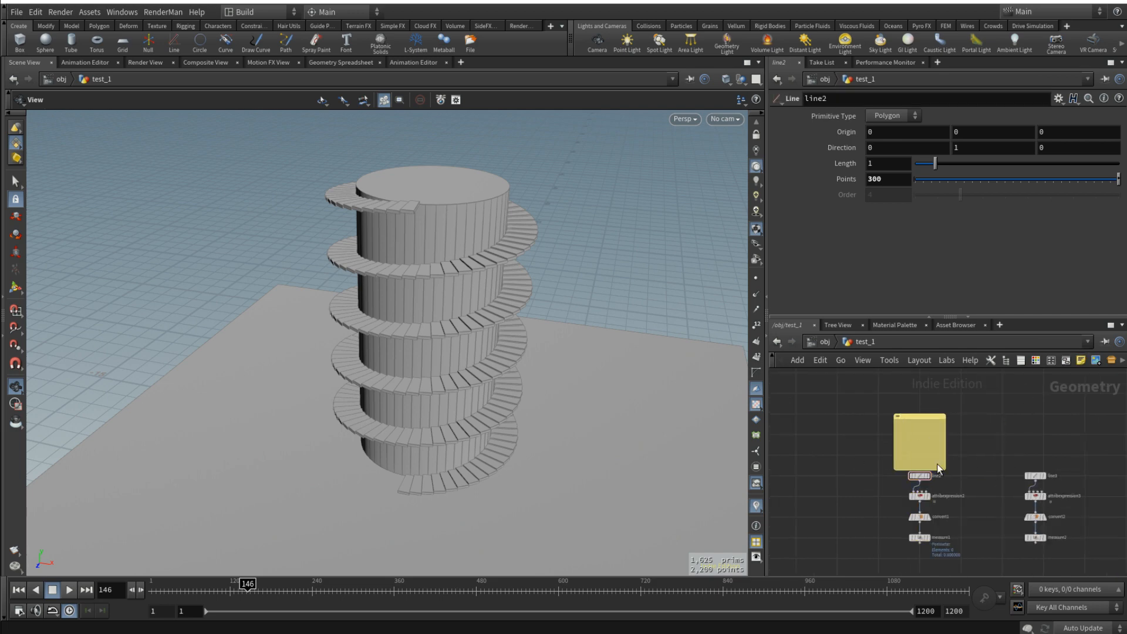
pyautogui.moveTo(940, 470); pyautogui.dragTo(939, 445)
# - Write perimeter1 in the sticky note above line2 and reduce the note's height
pyautogui.scroll(3, 907, 429)
pyautogui.click(907, 426)
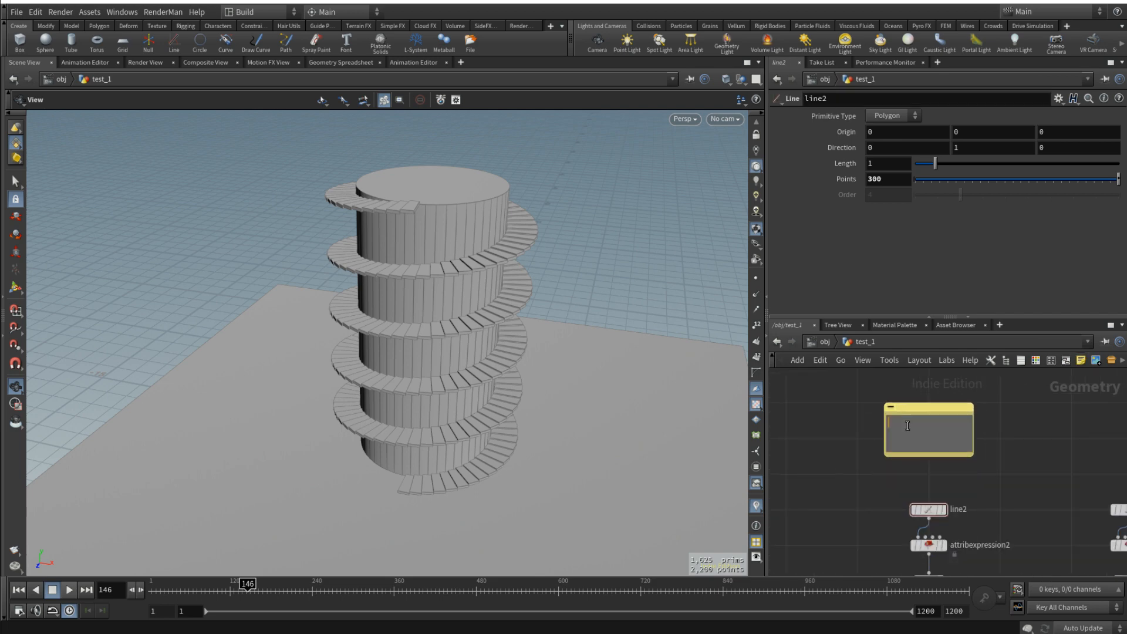
pyautogui.write('permeter1')
pyautogui.click(901, 422)
pyautogui.write('i')
pyautogui.click(998, 424)
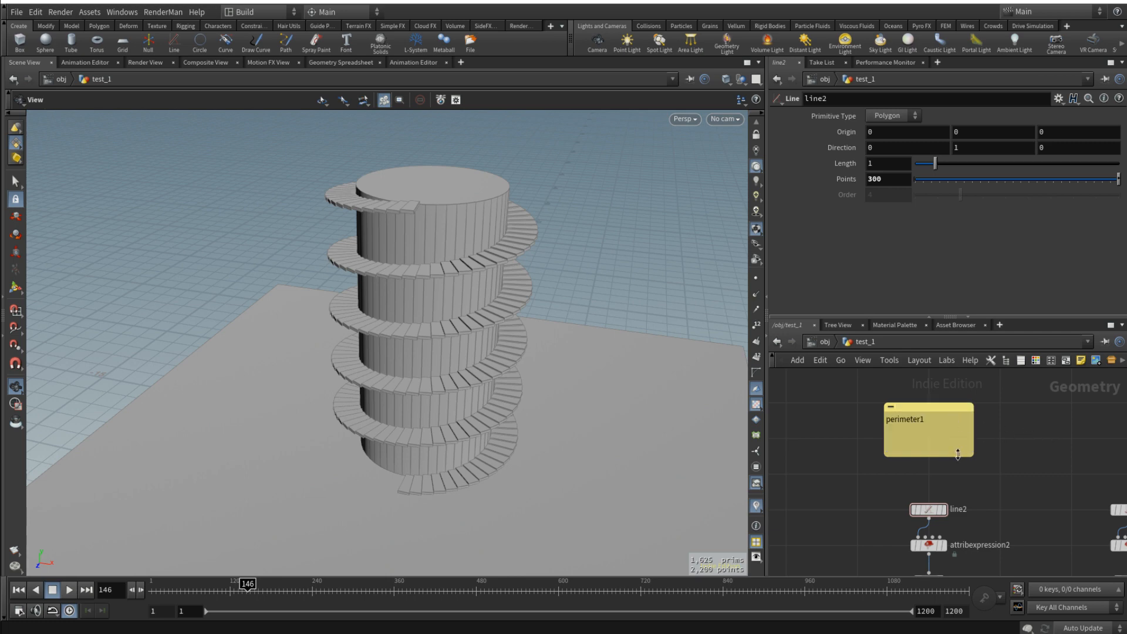
pyautogui.moveTo(955, 455); pyautogui.dragTo(950, 441)
# - Duplicate the sticky note above line3 and change its text to perimeter2
pyautogui.moveTo(1028, 446); pyautogui.dragTo(954, 435, button='middle')
pyautogui.scroll(-3, 955, 435)
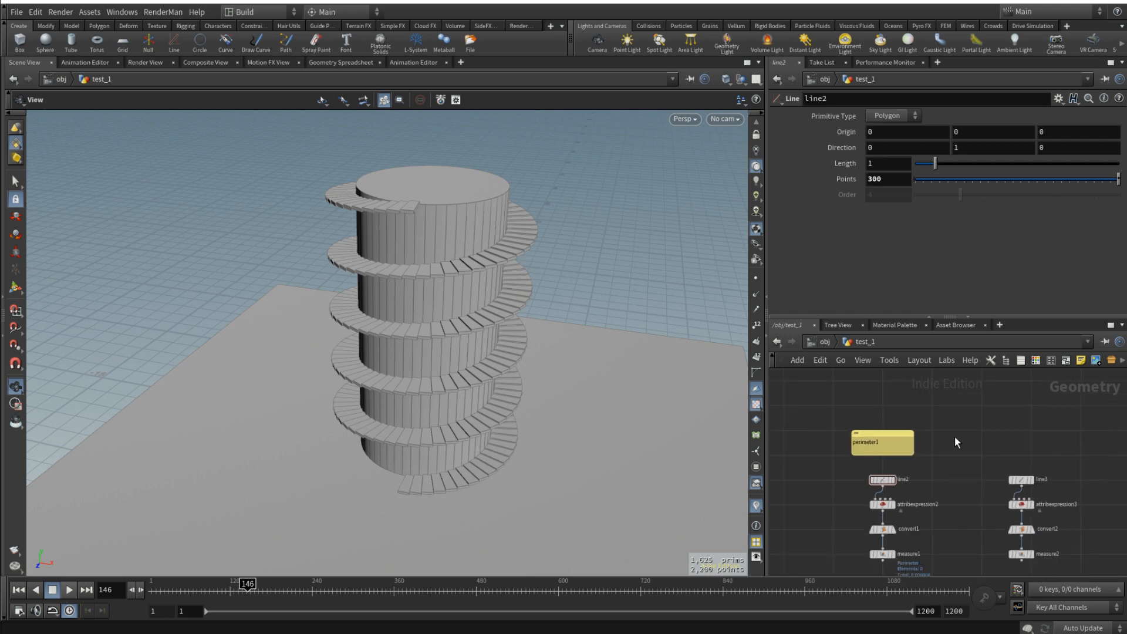
pyautogui.hotkey('shift', 'o')
pyautogui.scroll(3, 1026, 442)
pyautogui.doubleClick(1027, 442)
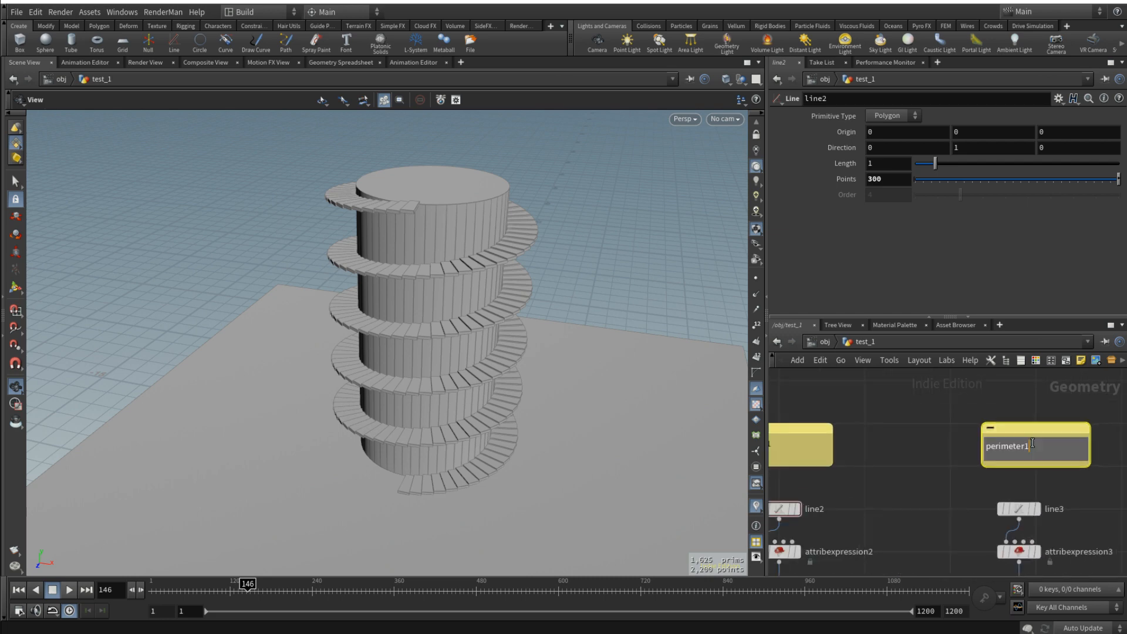
pyautogui.click(1086, 506)
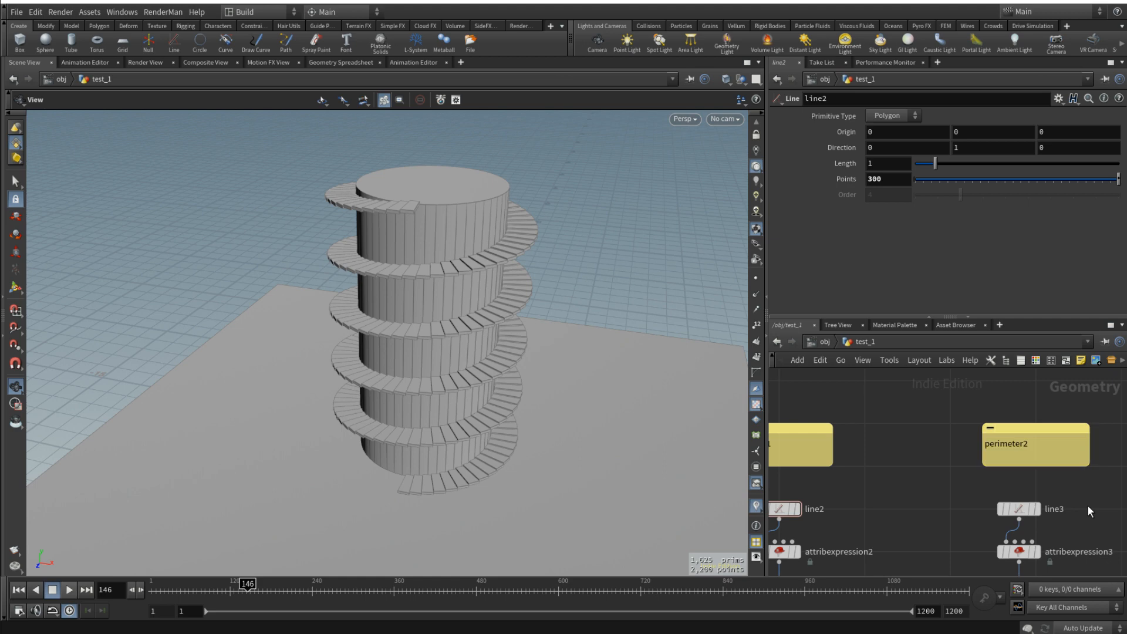
# - Switch the viewport to the top view to compare the steps' inner and outer circles
pyautogui.moveTo(1088, 506); pyautogui.dragTo(1007, 488, button='middle')
pyautogui.moveTo(506, 329); pyautogui.dragTo(499, 351)
pyautogui.scroll(5, 471, 379)
pyautogui.hotkey('space', '2')
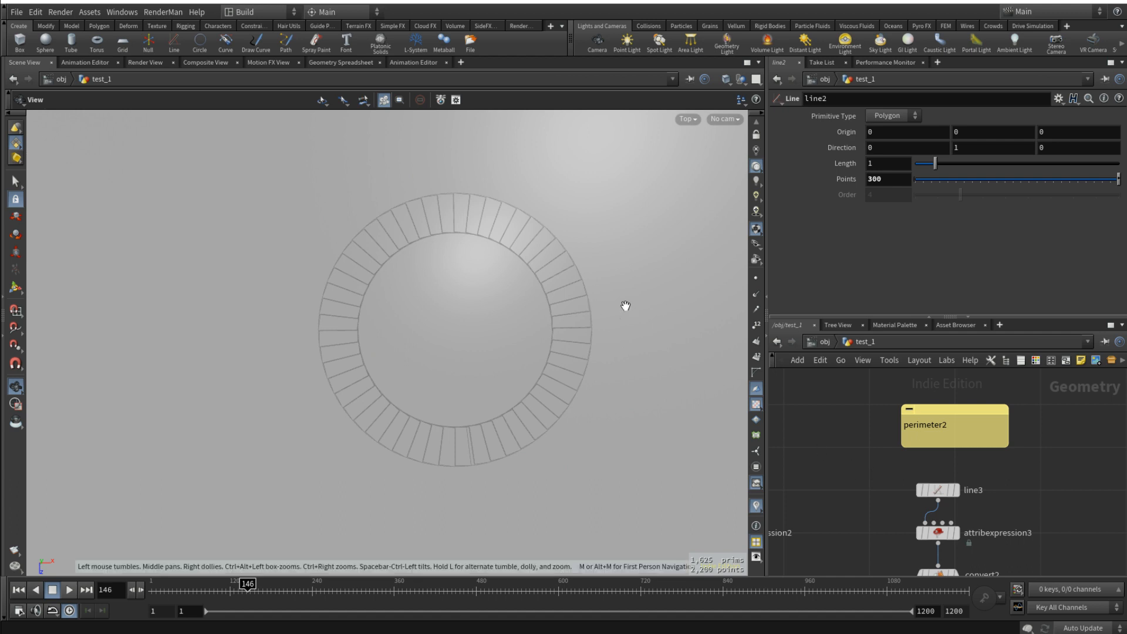
# - Append a plus sign to the Radius expression of attribexpression3 in the perimeter2 branch
pyautogui.scroll(-5, 1043, 501)
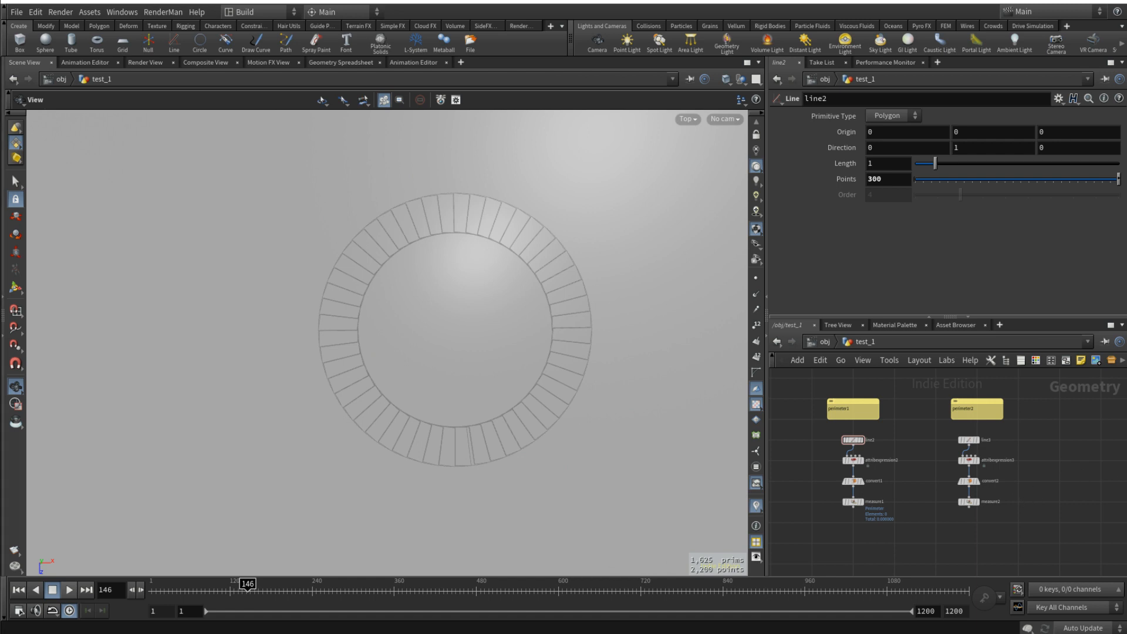
pyautogui.scroll(3, 968, 470)
pyautogui.click(969, 456)
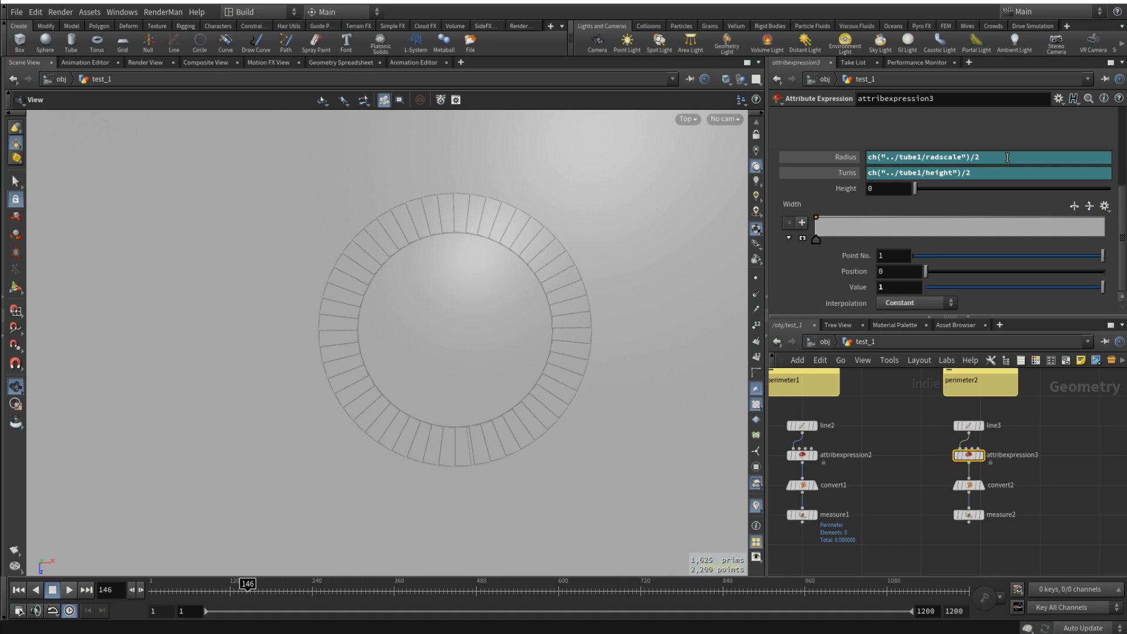
pyautogui.click(1008, 158)
pyautogui.write('+')
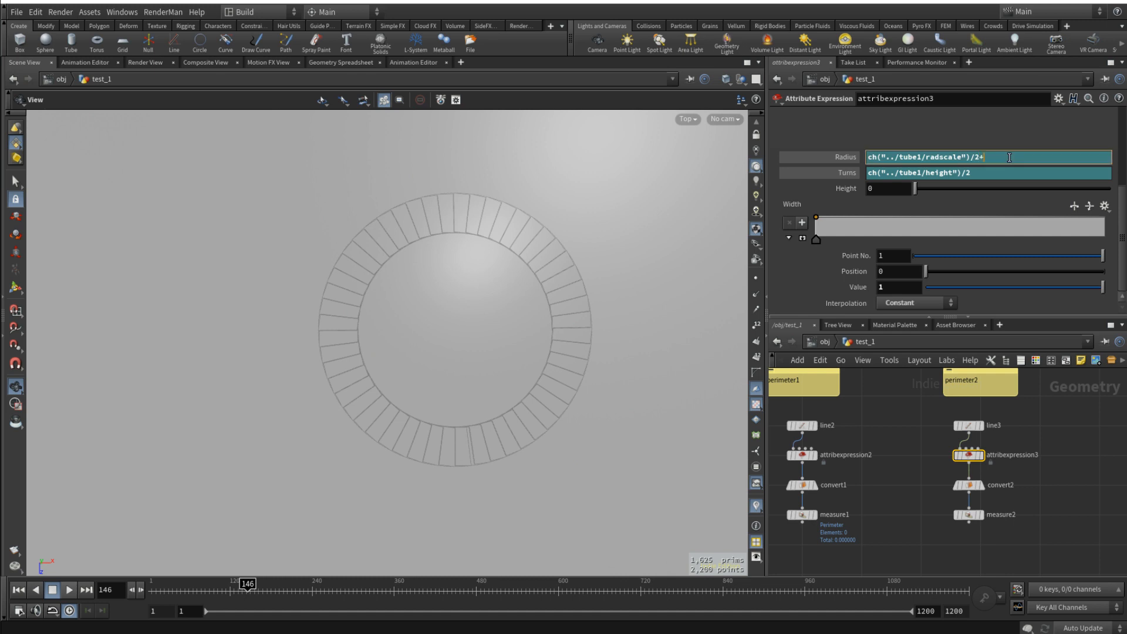
# - Copy the Z size parameter of box1
pyautogui.scroll(-3, 1063, 461)
pyautogui.moveTo(1079, 461); pyautogui.dragTo(923, 467, button='middle')
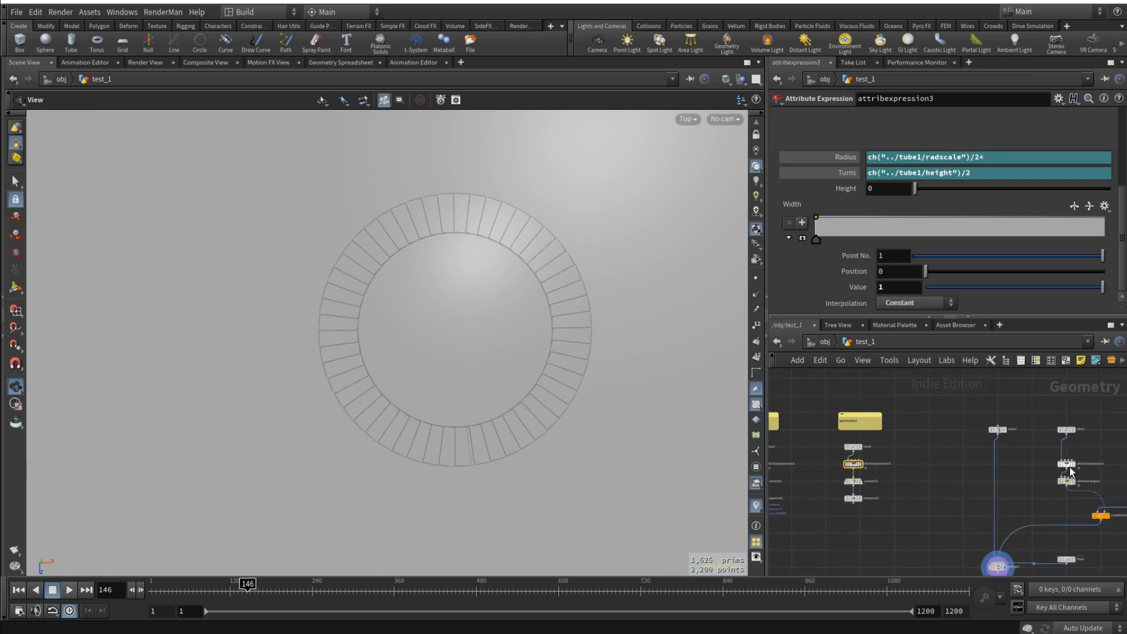
pyautogui.moveTo(1097, 442); pyautogui.dragTo(939, 445, button='middle')
pyautogui.scroll(3, 995, 436)
pyautogui.click(1019, 435)
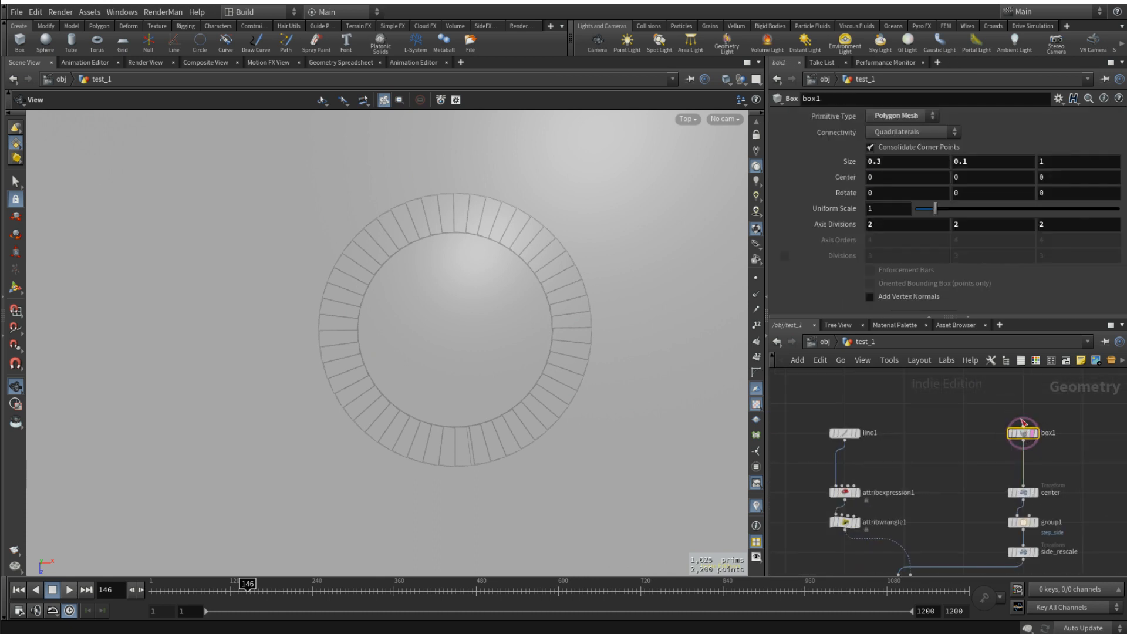
pyautogui.rightClick(1077, 165)
pyautogui.click(1114, 246)
# - Add the copied box1 Z size as a relative reference, ch("../box1/sizez"), at the end of attribexpression3's Radius expression
pyautogui.scroll(-3, 965, 434)
pyautogui.moveTo(942, 452); pyautogui.dragTo(1081, 435, button='middle')
pyautogui.scroll(3, 872, 454)
pyautogui.click(871, 435)
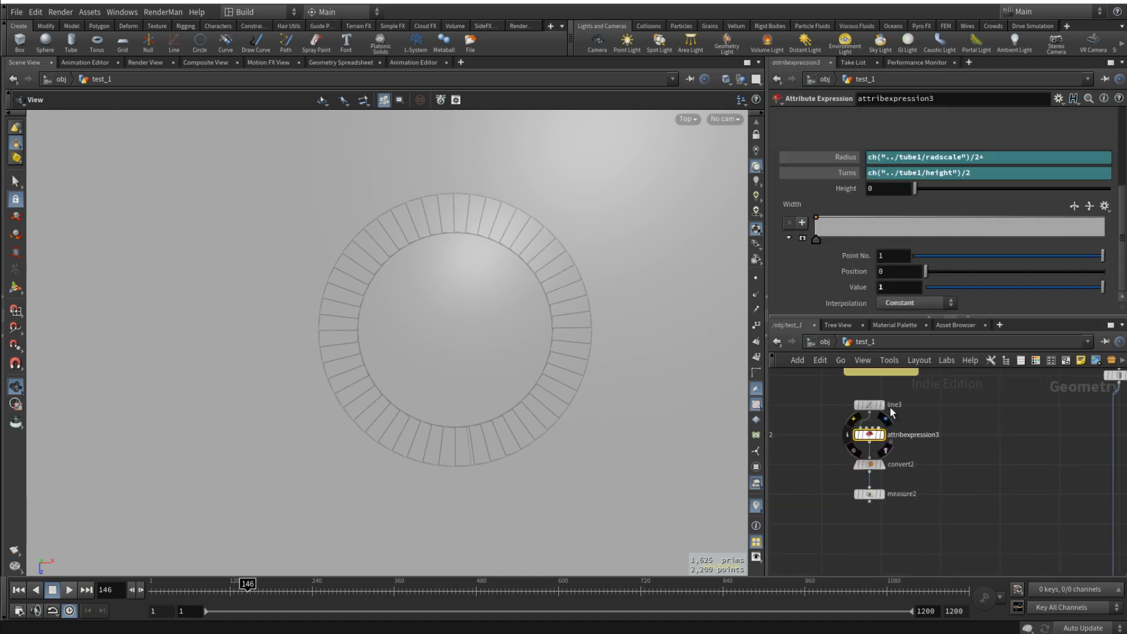
pyautogui.rightClick(1013, 156)
pyautogui.click(1087, 273)
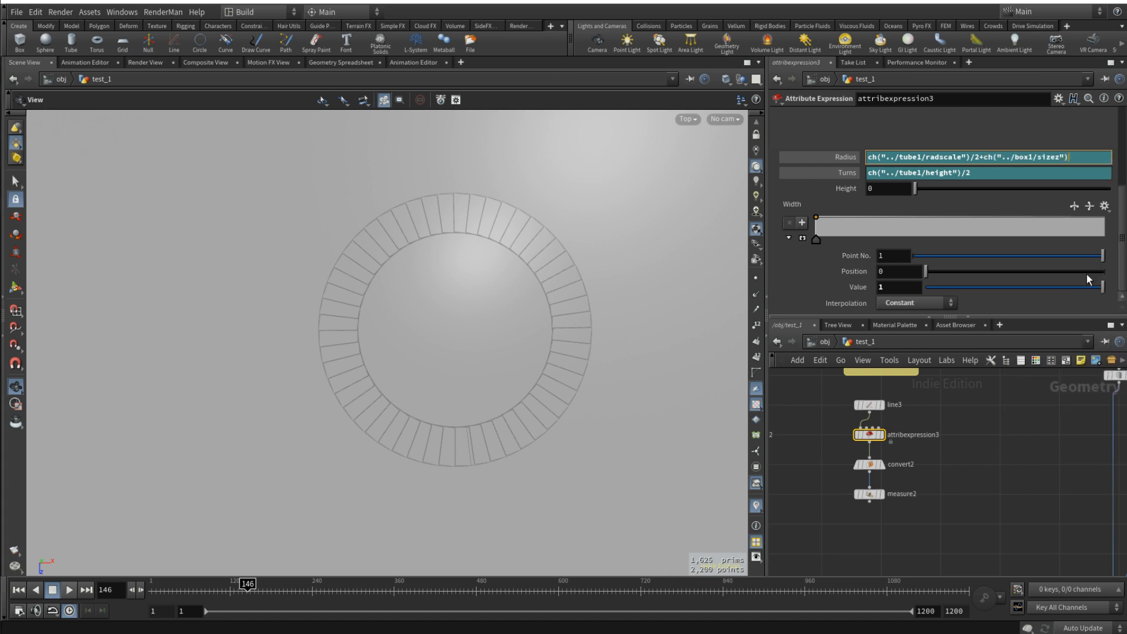
# - Inspect measure2's perimeter attribute in the Geometry Spreadsheet
pyautogui.click(869, 494)
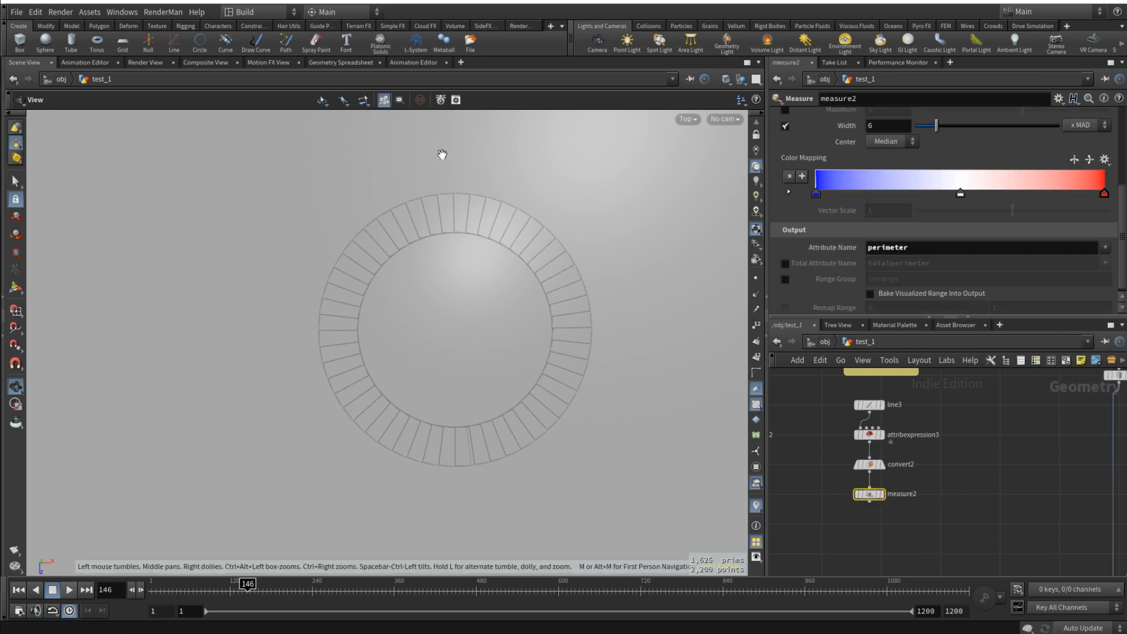
pyautogui.click(370, 65)
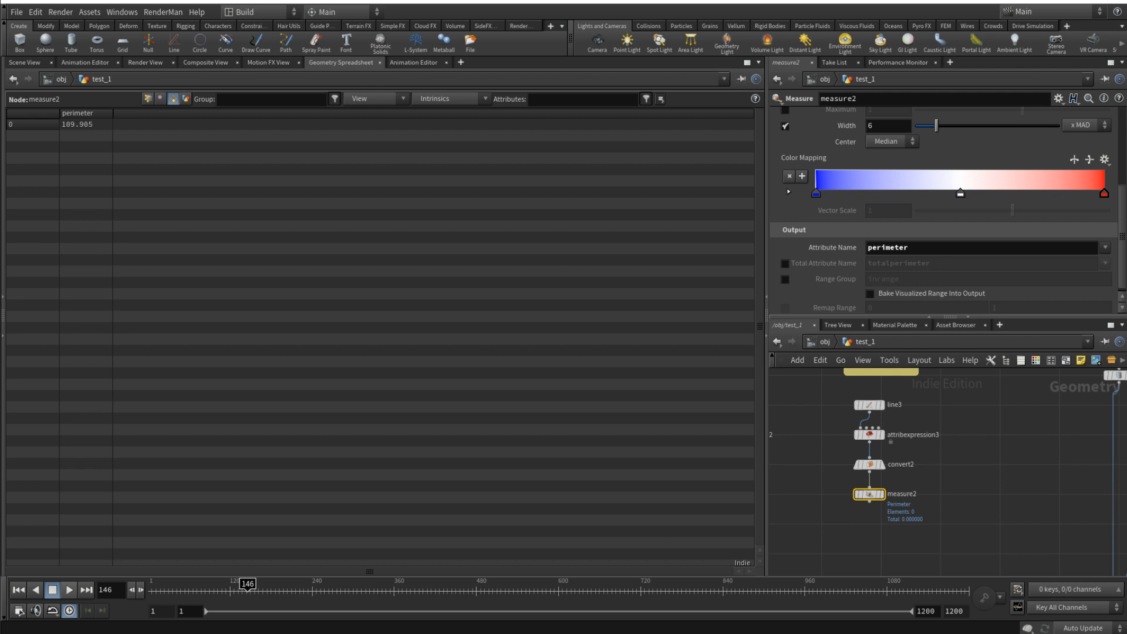
pyautogui.scroll(-6, 1022, 493)
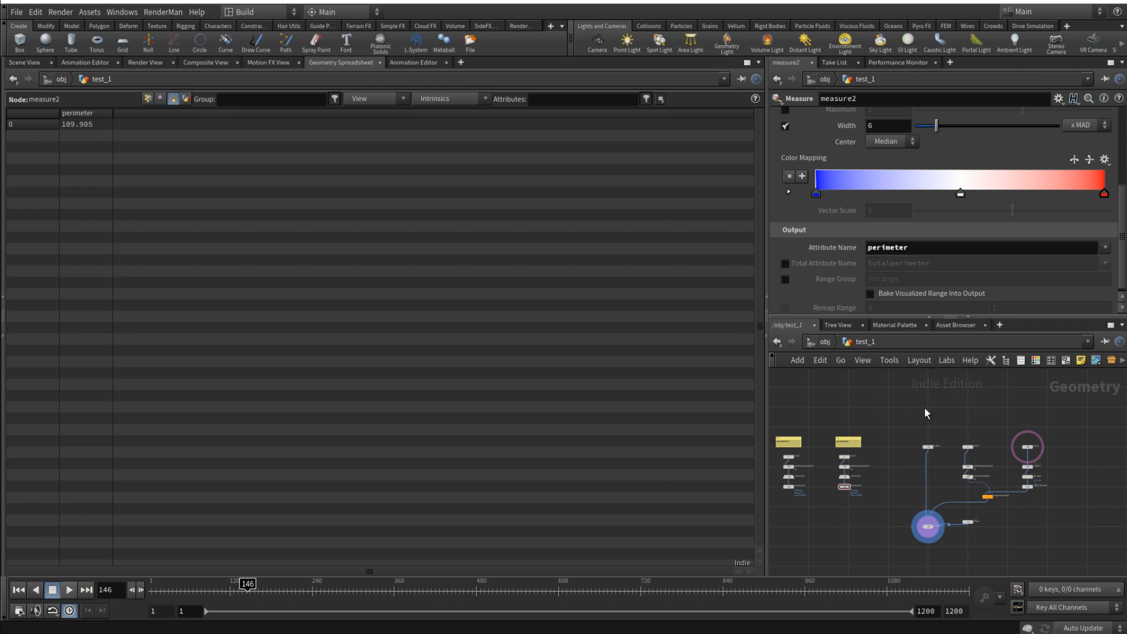
pyautogui.scroll(5, 1051, 487)
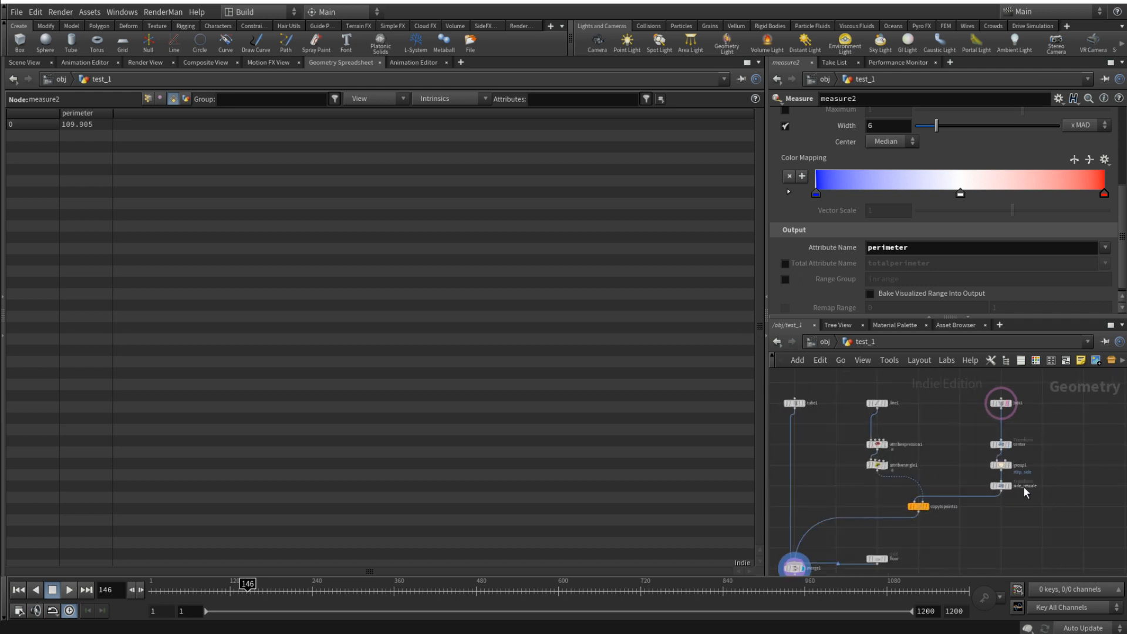
pyautogui.click(991, 487)
pyautogui.moveTo(885, 197); pyautogui.dragTo(840, 198)
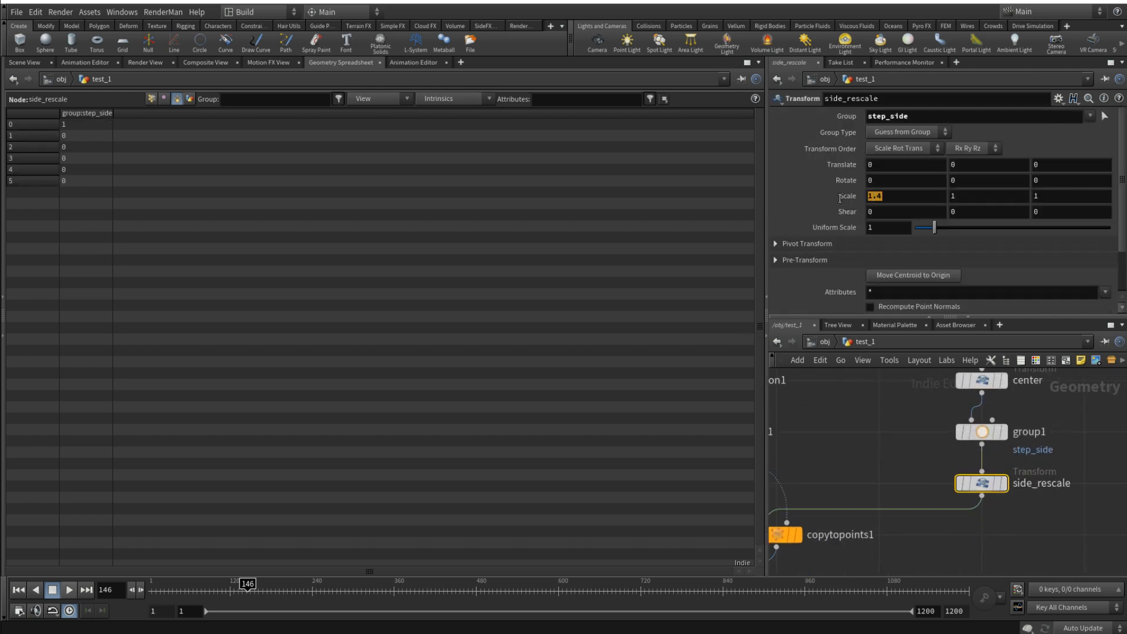
pyautogui.press('BackSpace')
# - Copy the prim("../measure1", 0, "perimeter", 0) part of line1's Points expression
pyautogui.scroll(-6, 880, 432)
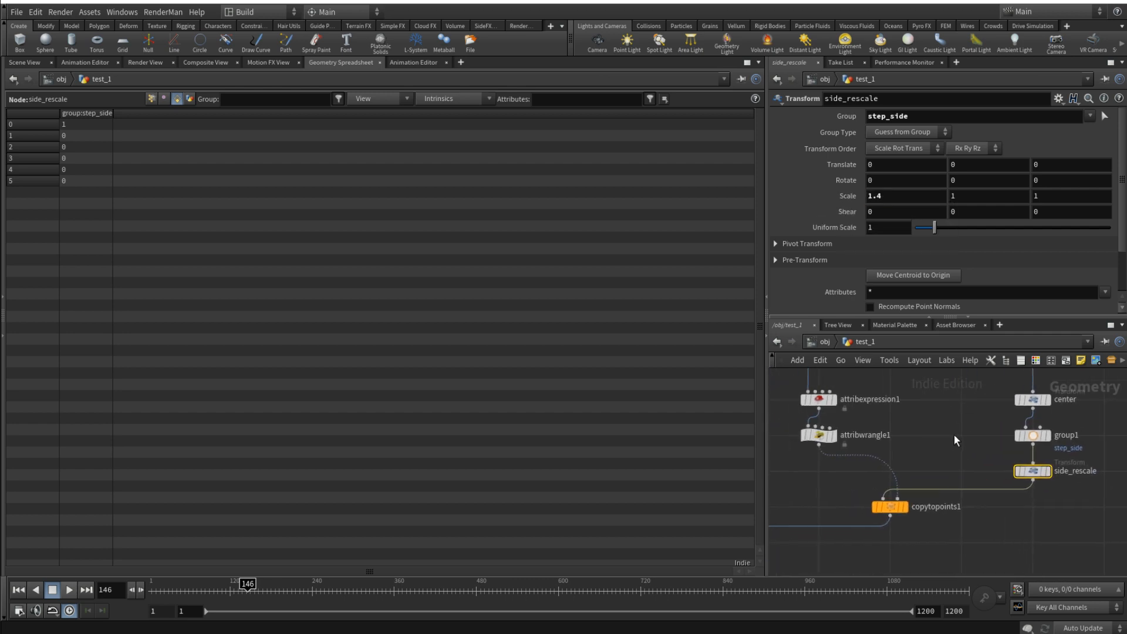
pyautogui.moveTo(913, 402); pyautogui.dragTo(946, 435, button='middle')
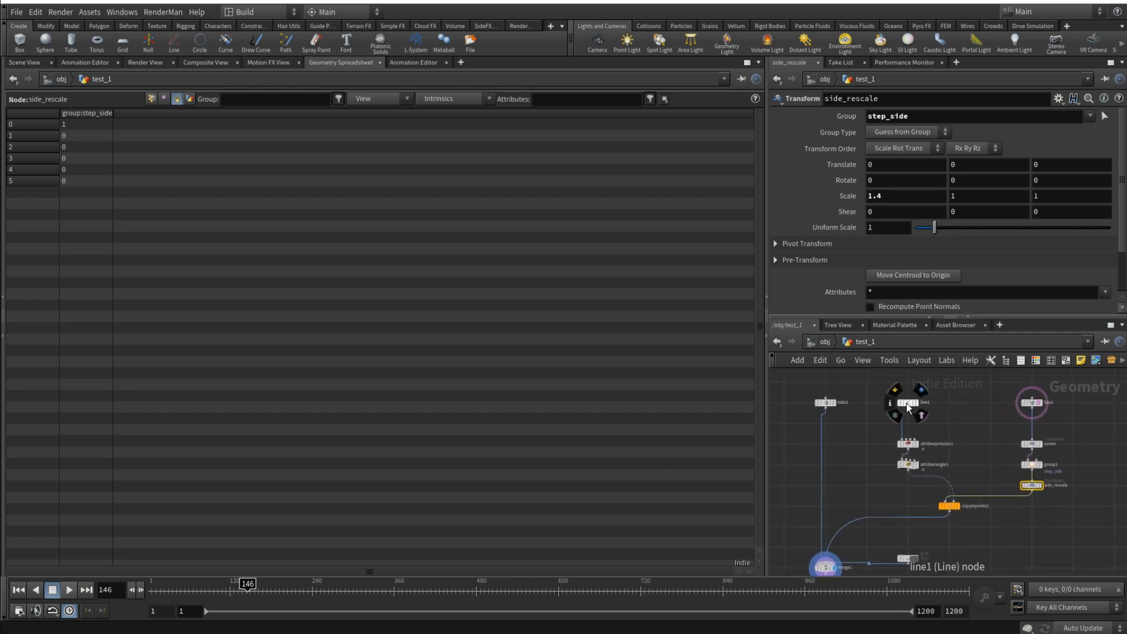
pyautogui.click(908, 443)
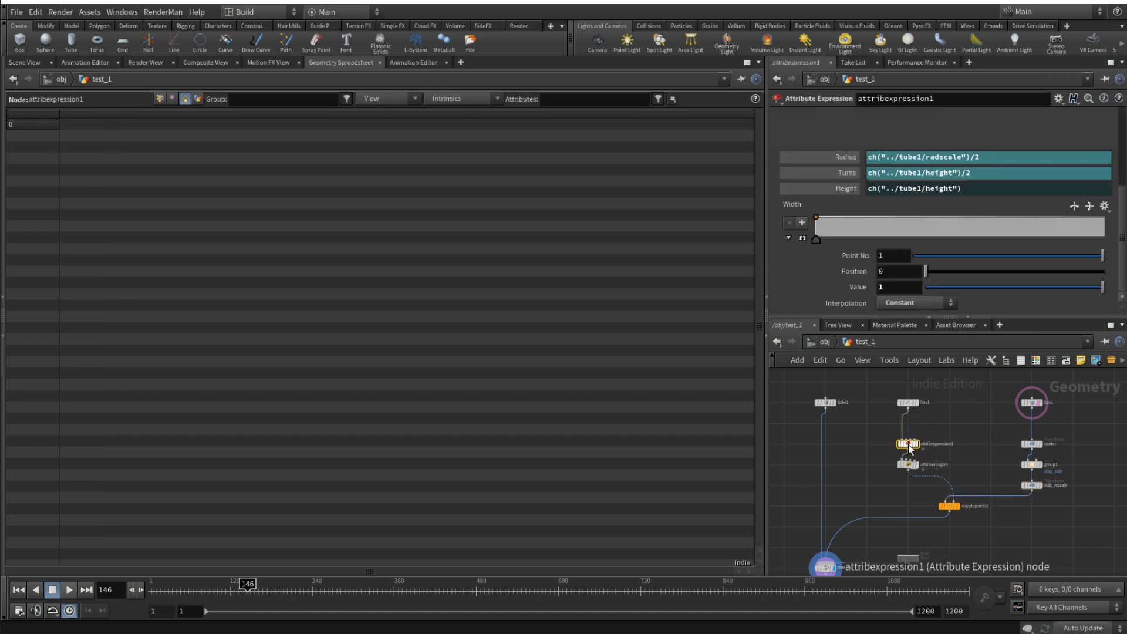
pyautogui.click(909, 403)
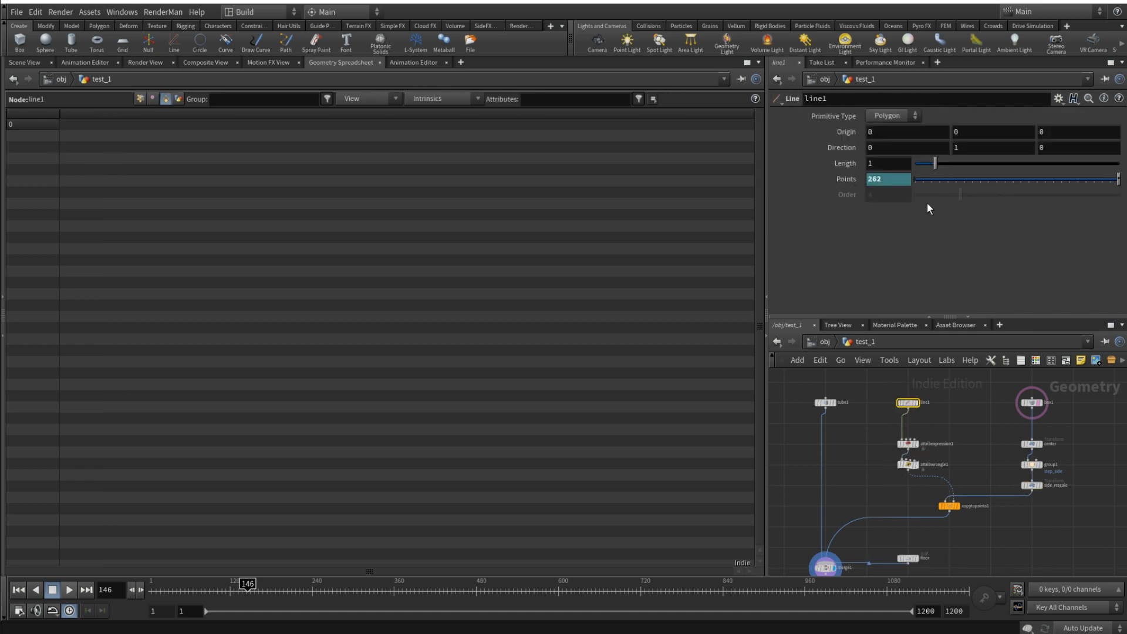
pyautogui.click(832, 182)
pyautogui.click(1037, 178)
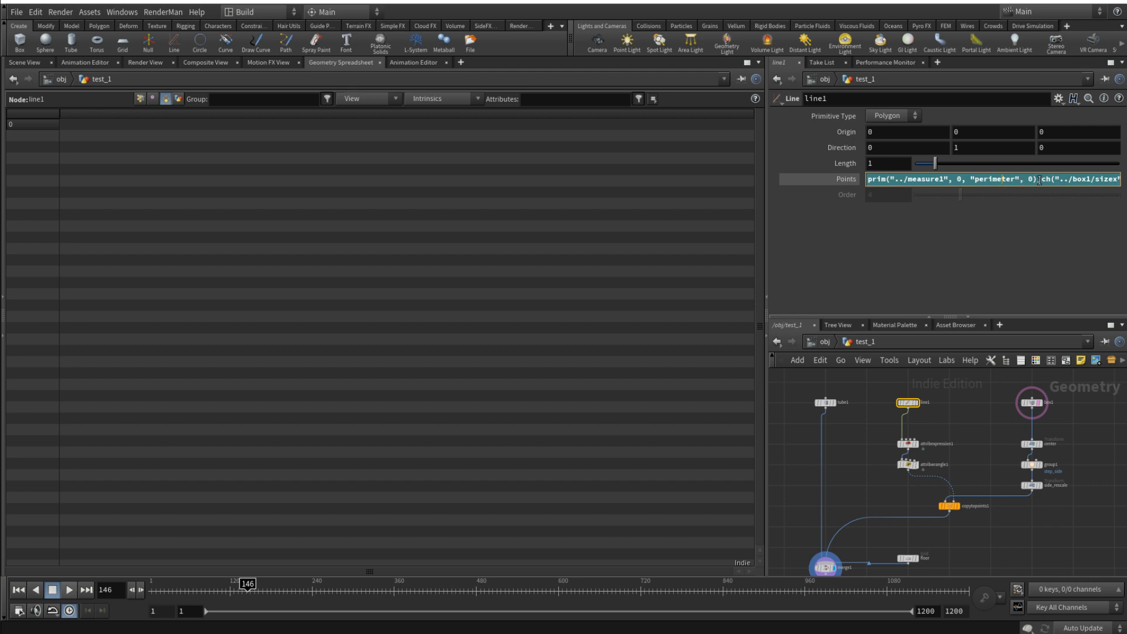
pyautogui.moveTo(1037, 179); pyautogui.dragTo(807, 180)
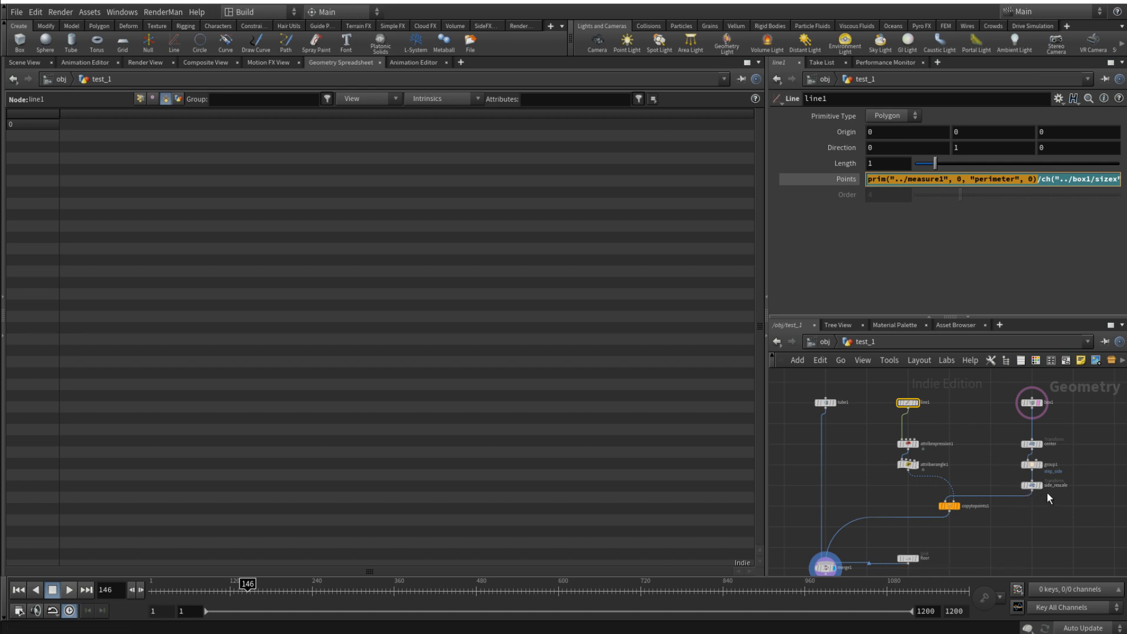
# - Paste the perimeter expression into side_rescale's X scale and point it to measure2 instead of measure1
pyautogui.click(1034, 486)
pyautogui.click(939, 196)
pyautogui.hotkey('ctrl', 'v')
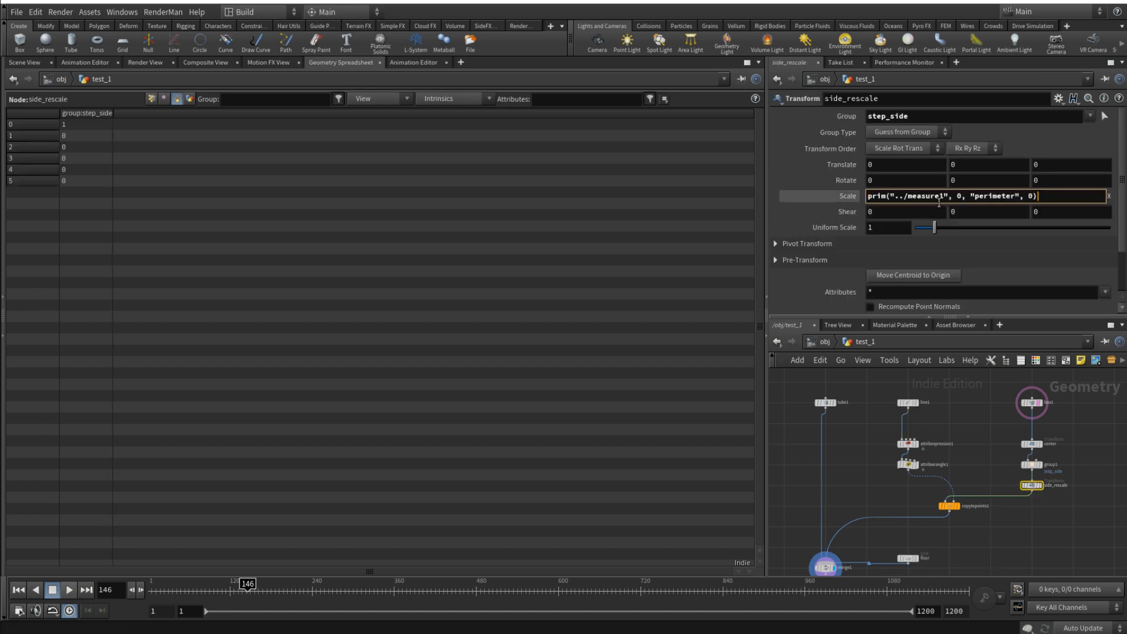
pyautogui.click(943, 196)
pyautogui.press('BackSpace')
pyautogui.write('2')
pyautogui.click(982, 415)
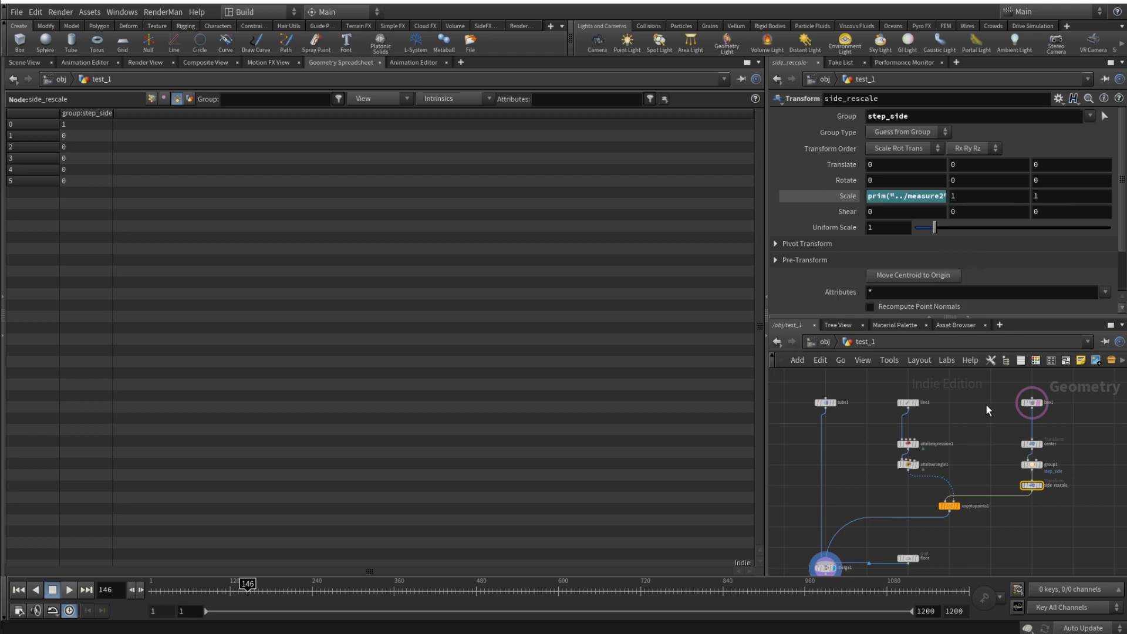
# - Append a division sign to side_rescale's X scale expression
pyautogui.click(851, 199)
pyautogui.click(859, 196)
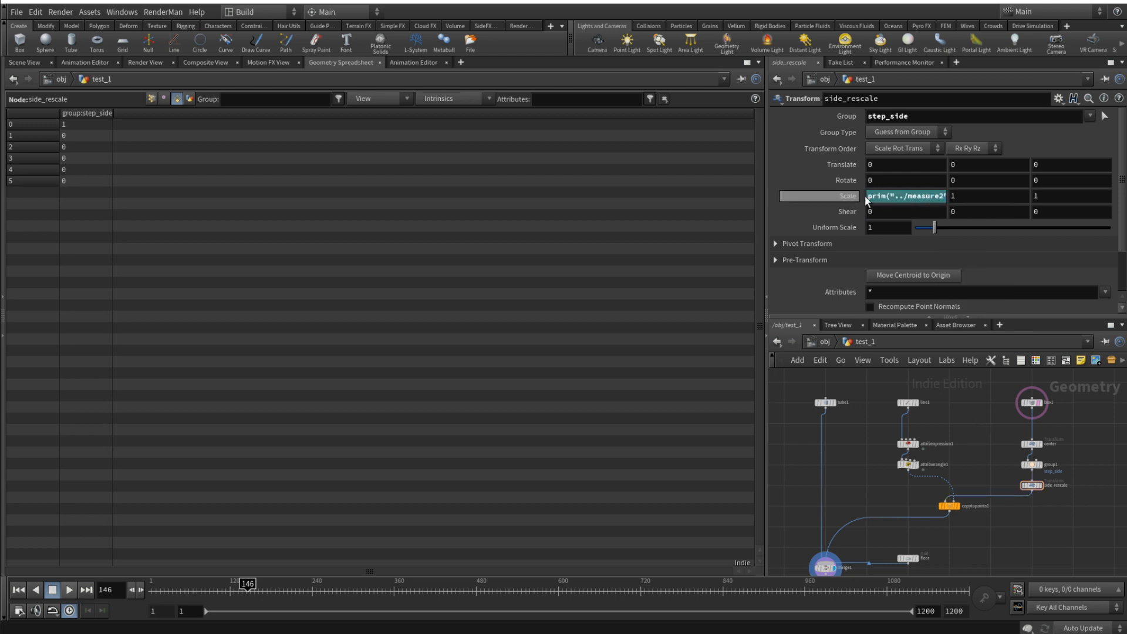
pyautogui.click(951, 196)
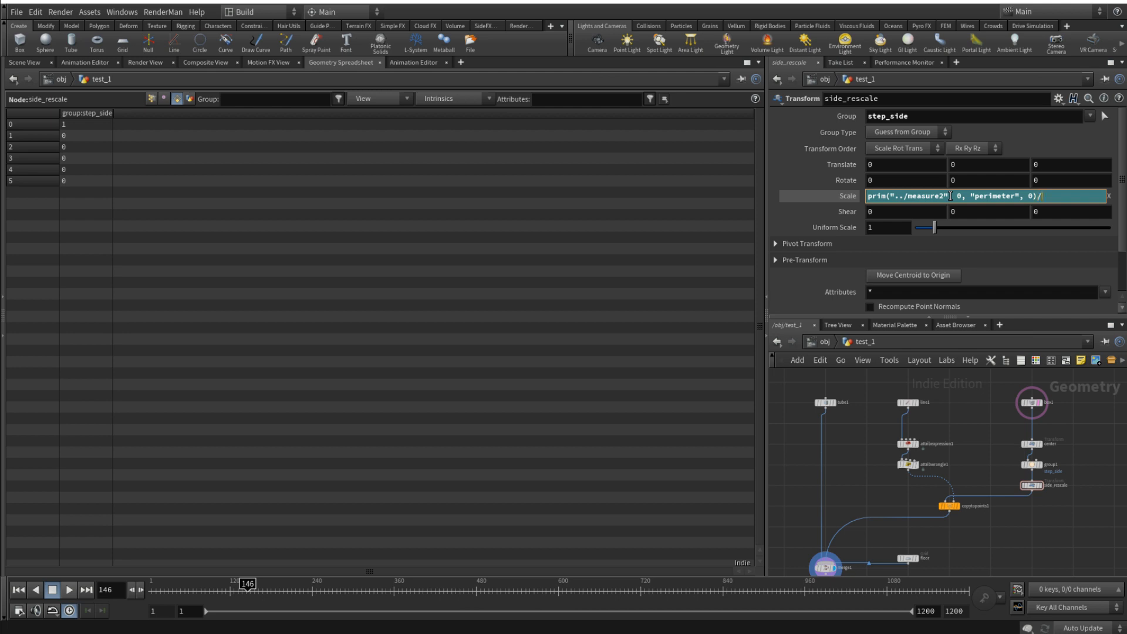
# - Copy the Points parameter of line1
pyautogui.click(825, 403)
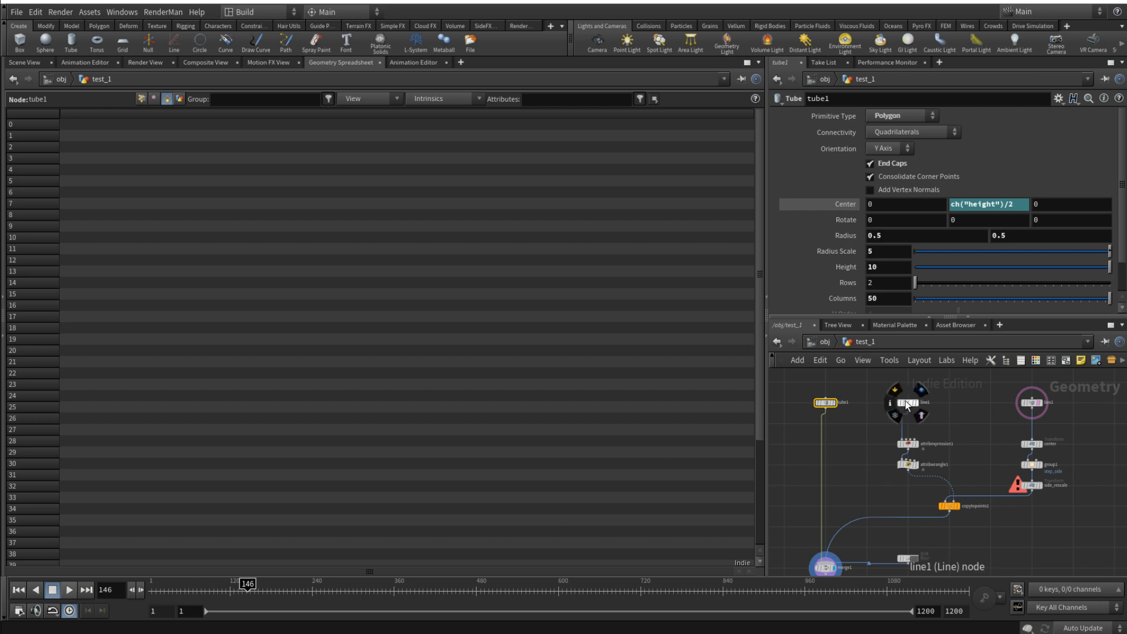
pyautogui.click(907, 403)
pyautogui.click(840, 179)
pyautogui.rightClick(846, 179)
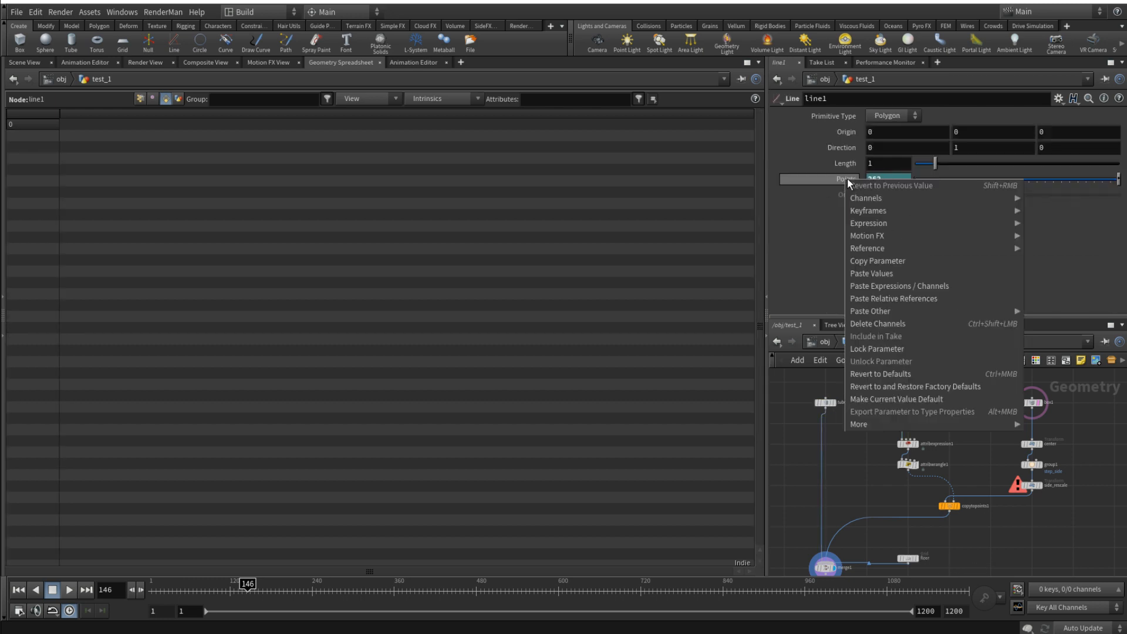
pyautogui.click(857, 261)
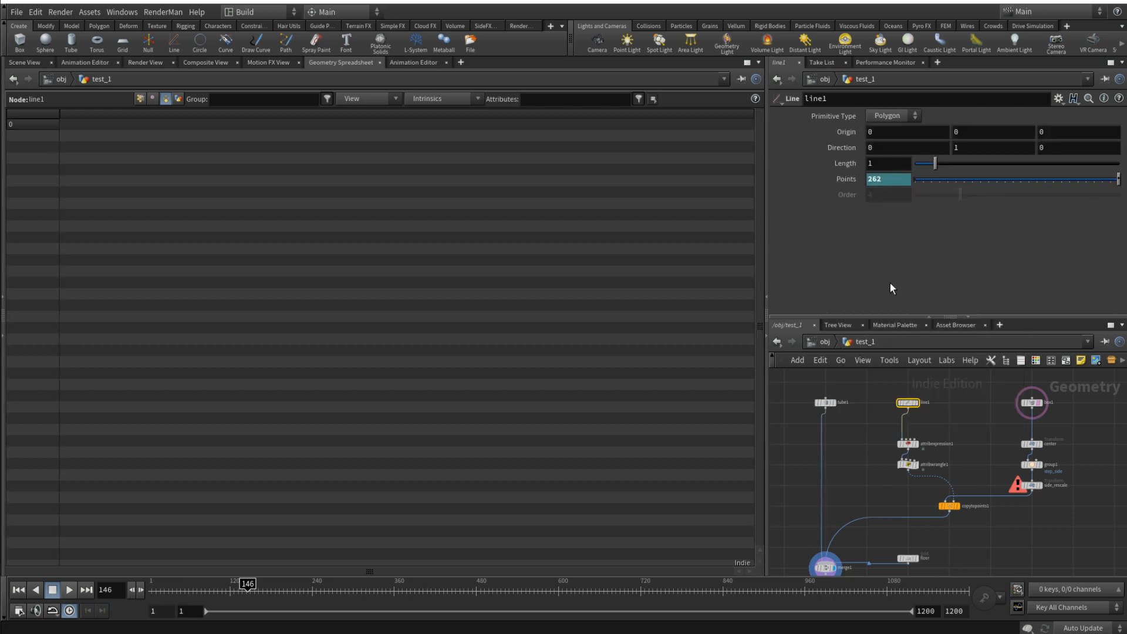
# - Complete the division in side_rescale's X scale with a relative reference to the copied parameter, ch("../line1/points")
pyautogui.scroll(3, 1044, 491)
pyautogui.click(1028, 484)
pyautogui.click(922, 199)
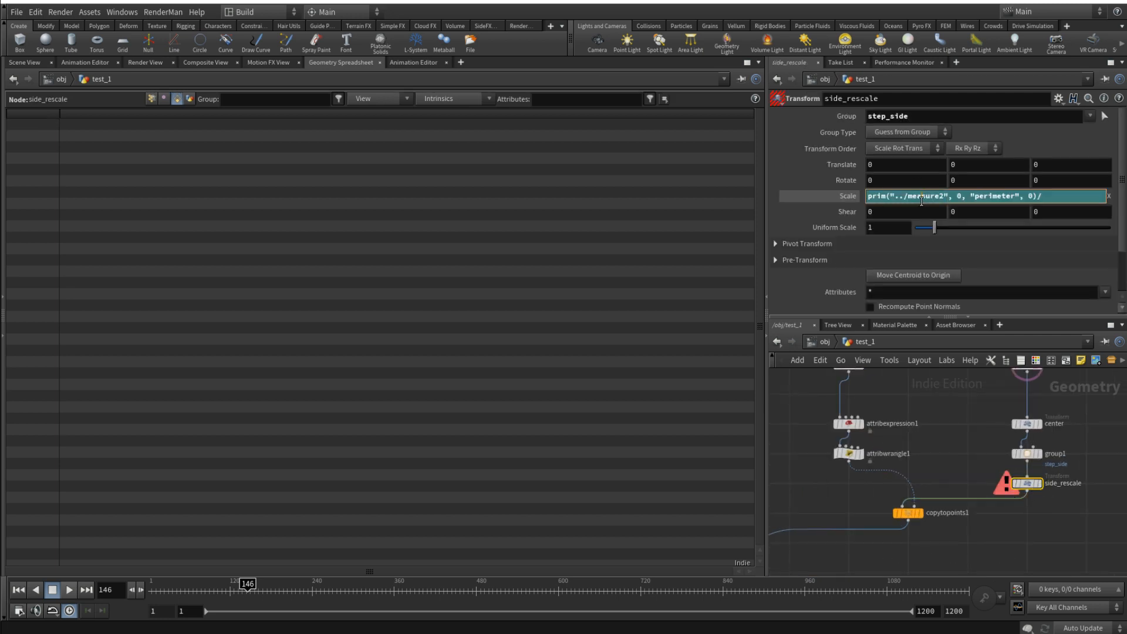
pyautogui.rightClick(1050, 199)
pyautogui.click(1089, 316)
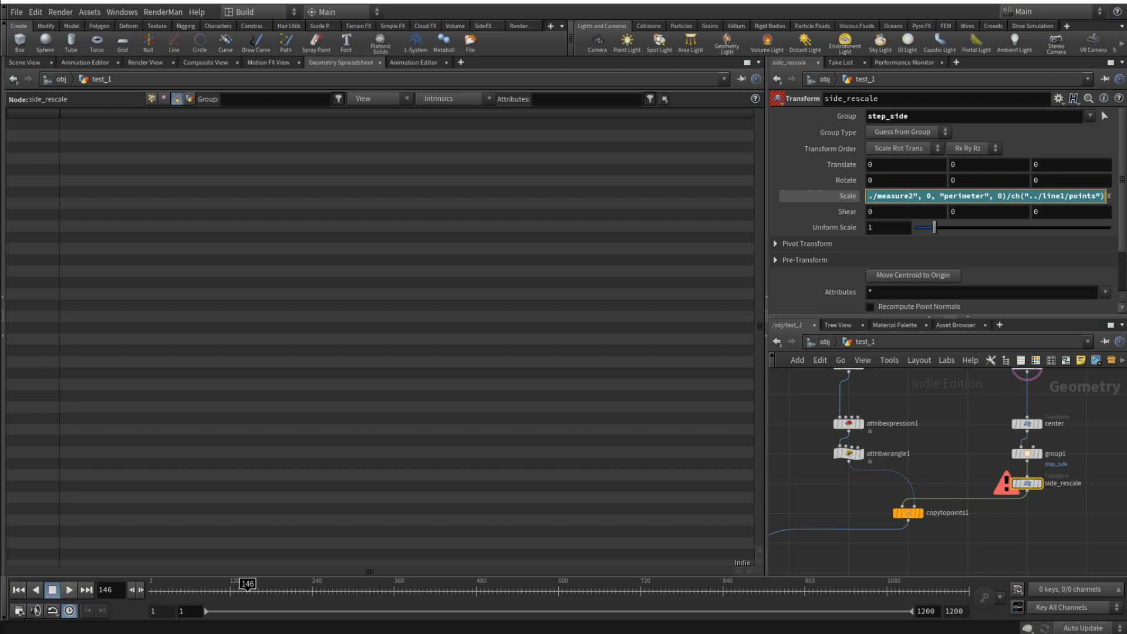
pyautogui.click(848, 197)
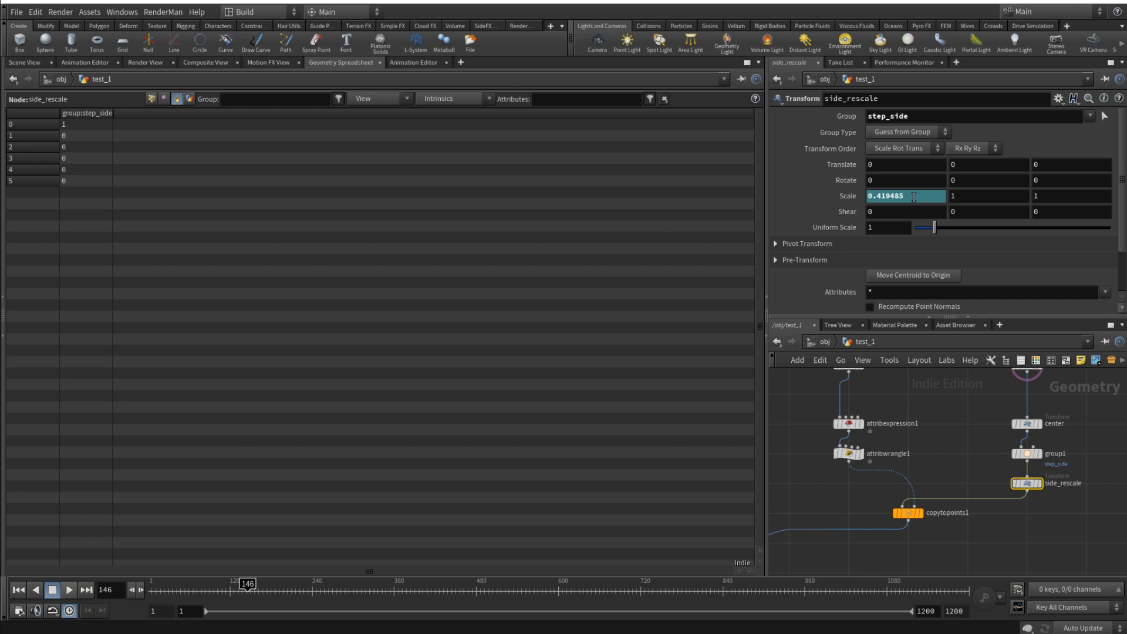
# - Copy the X size parameter of box1
pyautogui.moveTo(1083, 424); pyautogui.dragTo(1082, 455, button='middle')
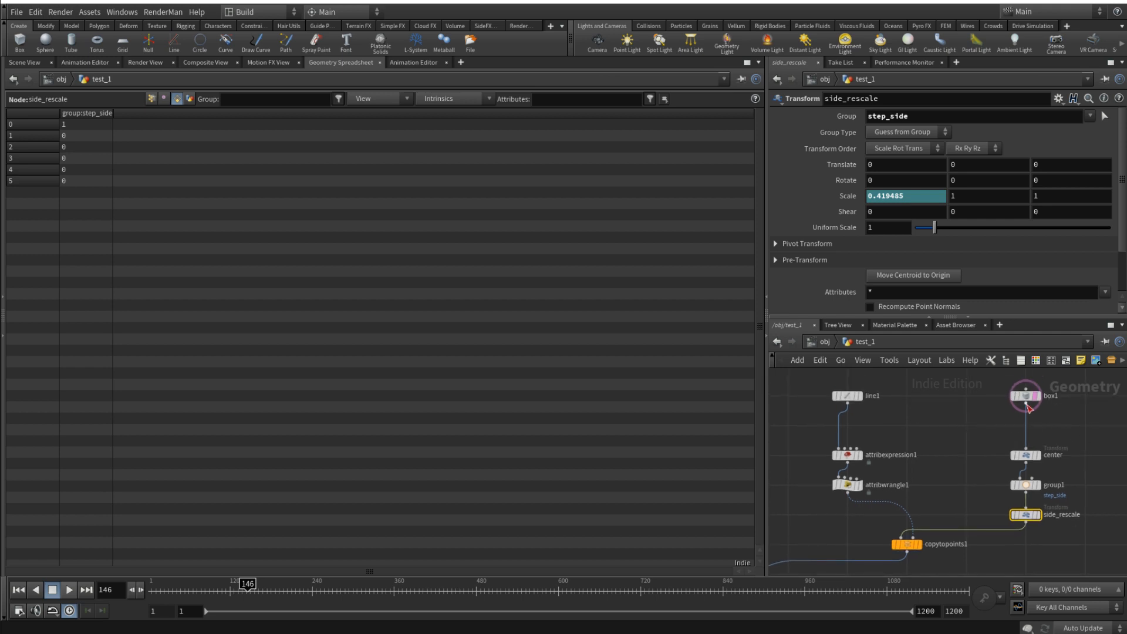
pyautogui.click(1026, 396)
pyautogui.rightClick(891, 163)
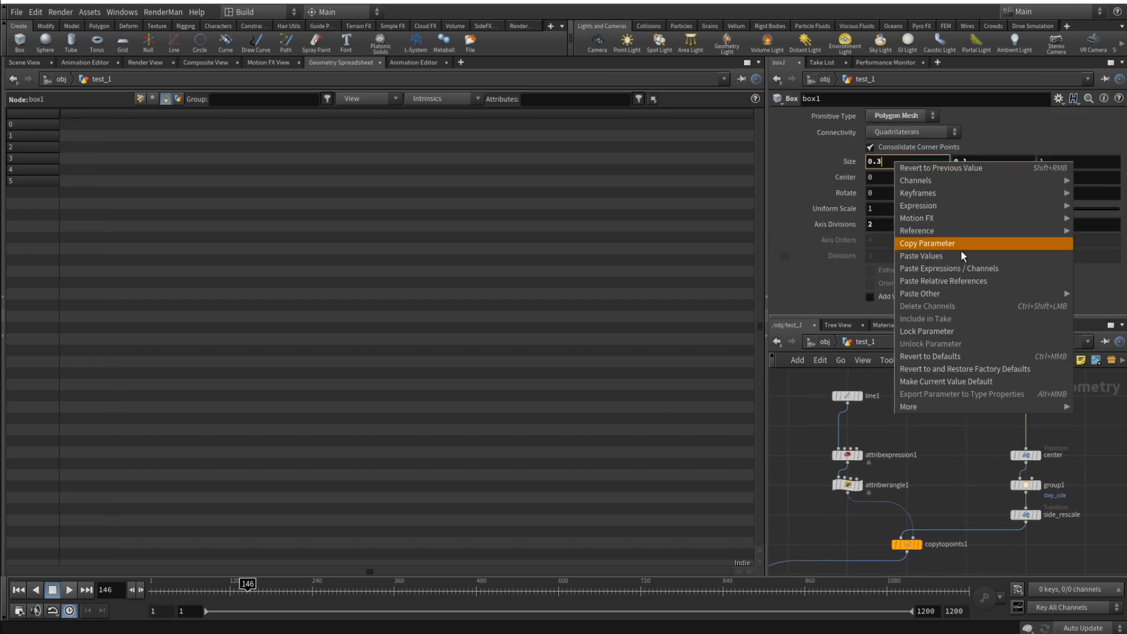
pyautogui.click(952, 246)
# - Divide side_rescale's X scale expression further by ch("../box1/sizex"), pasted as a relative reference
pyautogui.click(1026, 515)
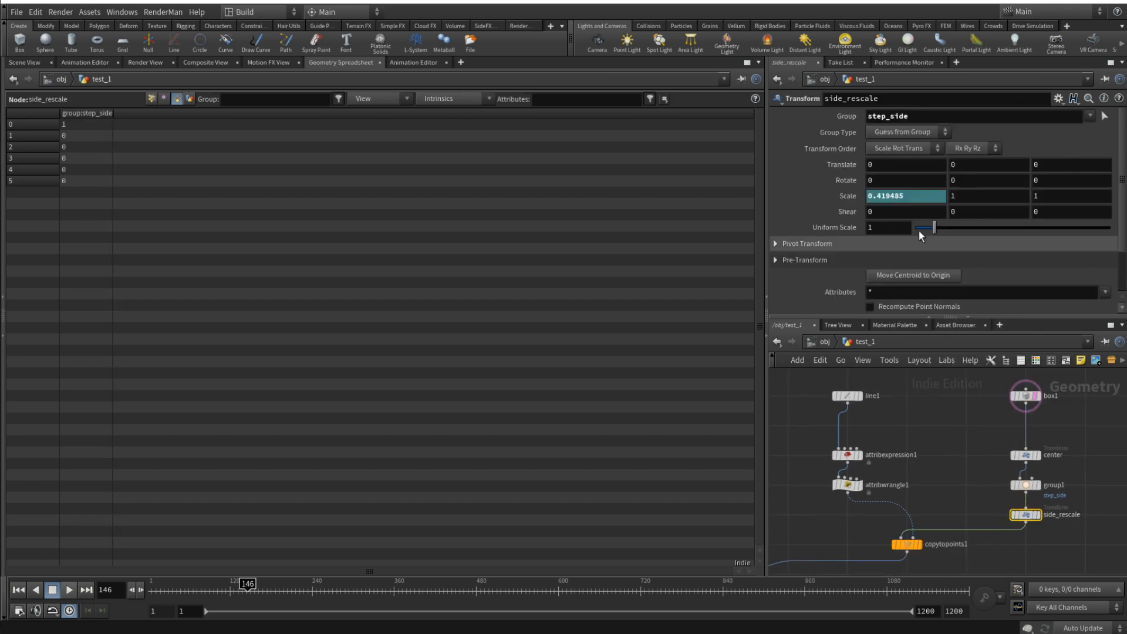
pyautogui.click(848, 198)
pyautogui.click(925, 197)
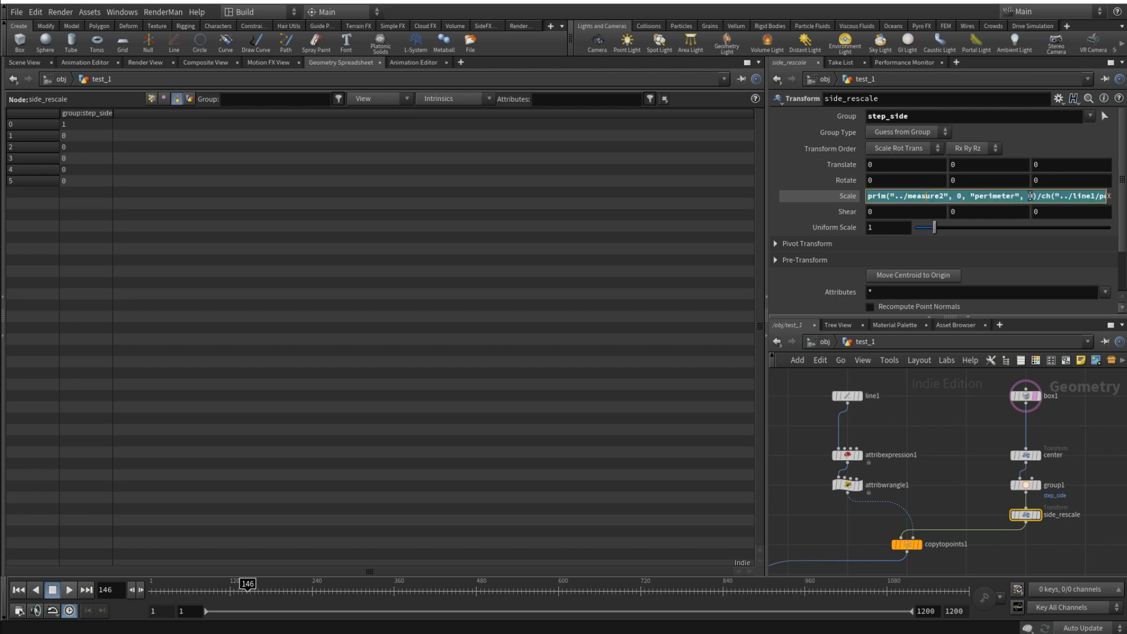
pyautogui.press('End')
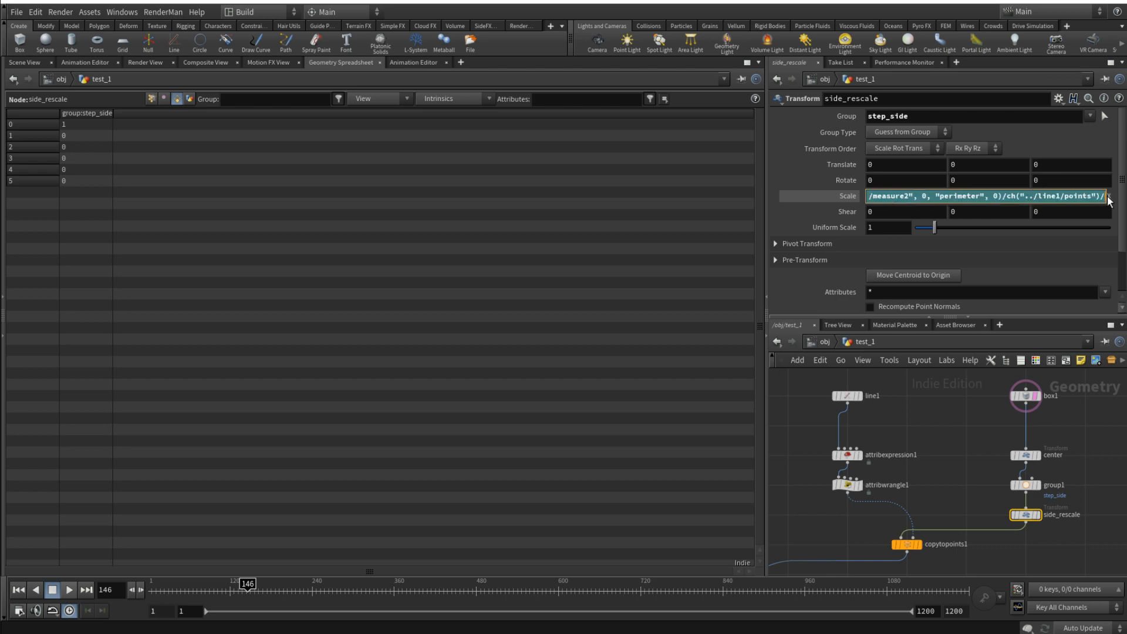
pyautogui.rightClick(1108, 197)
pyautogui.click(1116, 300)
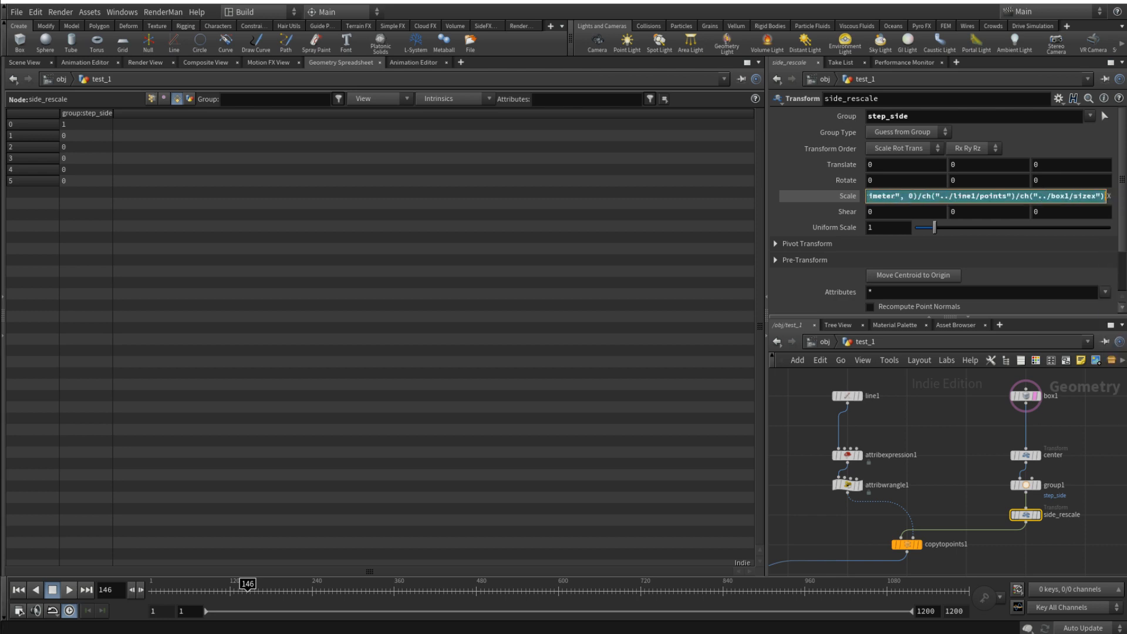
pyautogui.click(1090, 476)
pyautogui.click(850, 196)
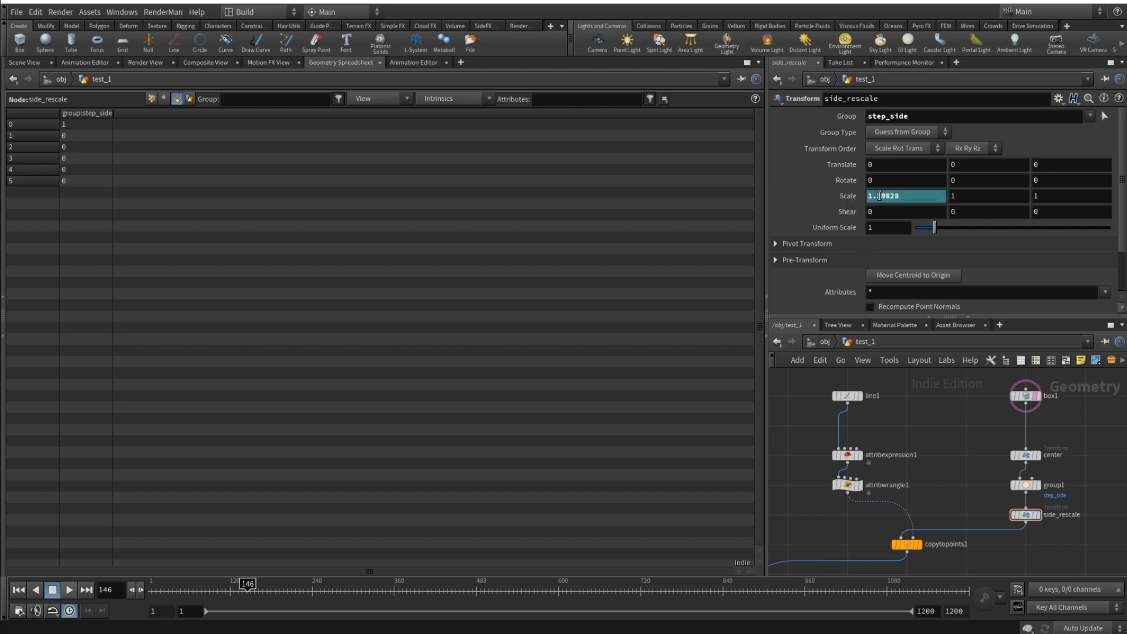
# - Return to the scene viewport and view the rescaled steps in perspective
pyautogui.click(24, 62)
pyautogui.hotkey('space', '1')
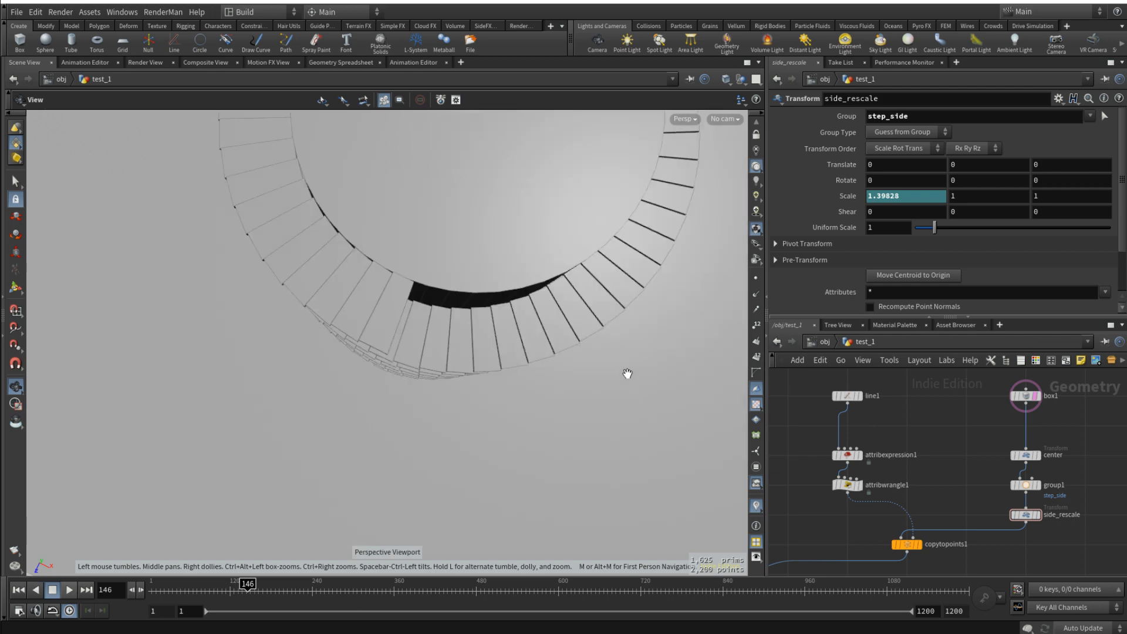
# - Set tube1's height to 15 to test how the staircase adapts to a taller tower
pyautogui.hotkey('space', 'f')
pyautogui.moveTo(626, 374); pyautogui.dragTo(443, 290)
pyautogui.scroll(10, 412, 296)
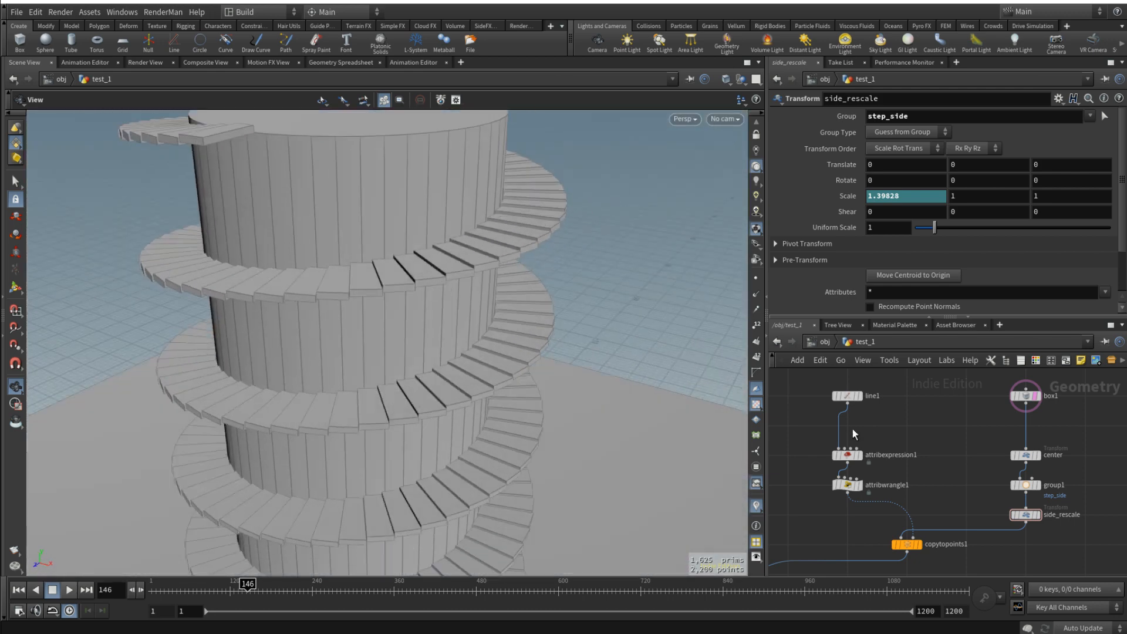
pyautogui.scroll(-3, 904, 403)
pyautogui.scroll(2, 904, 403)
pyautogui.moveTo(770, 395); pyautogui.dragTo(901, 409, button='middle')
pyautogui.scroll(1, 898, 406)
pyautogui.click(889, 421)
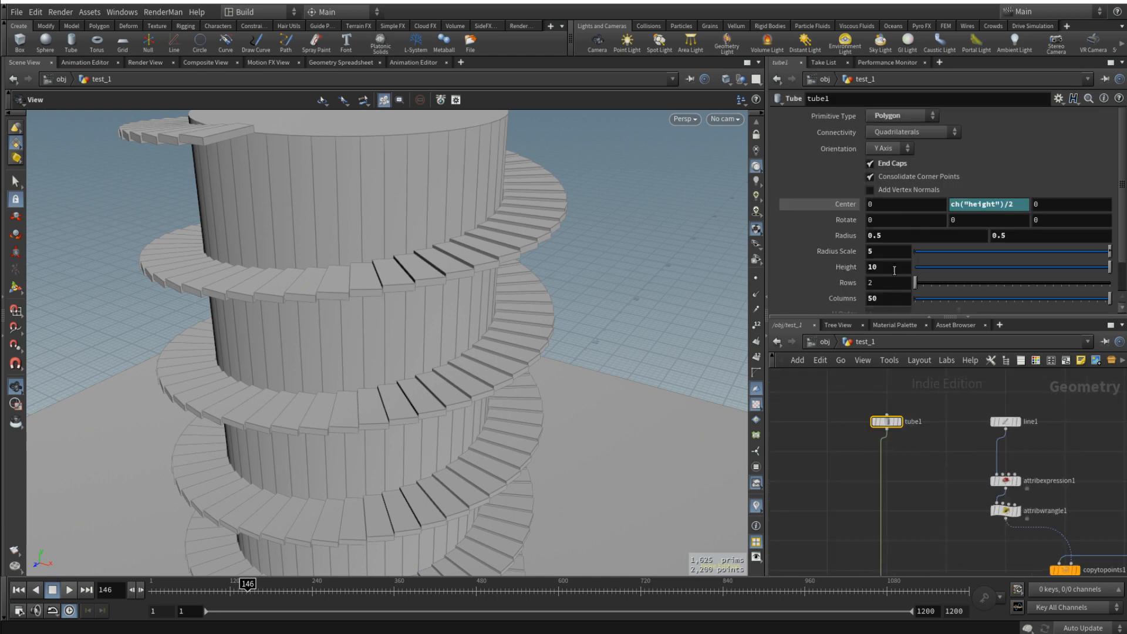
pyautogui.doubleClick(880, 267)
pyautogui.write('15')
pyautogui.moveTo(493, 330); pyautogui.dragTo(519, 305)
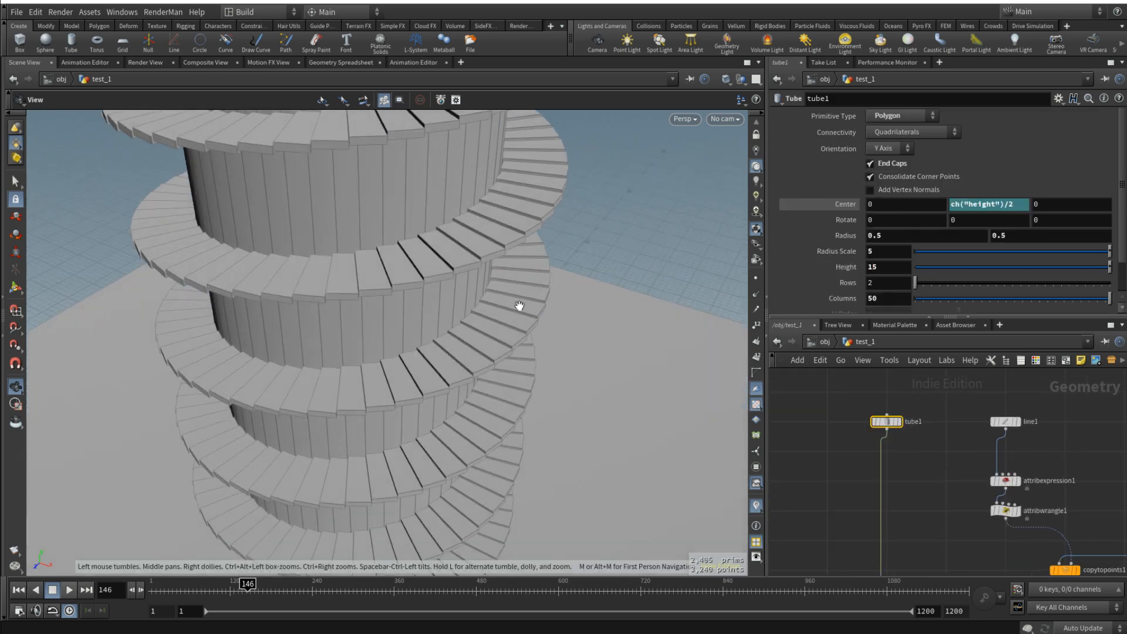
# - Set tube1's radius scale to 10 and check the steps around the wider tower up close
pyautogui.doubleClick(881, 252)
pyautogui.write('10')
pyautogui.press('Return')
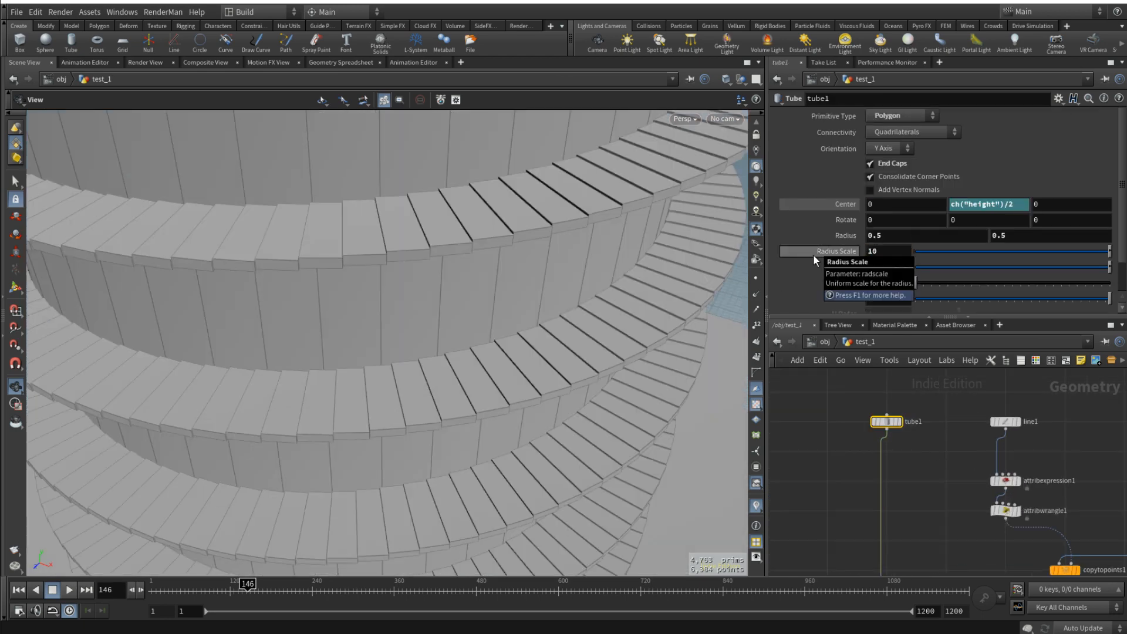
pyautogui.scroll(-3, 588, 265)
pyautogui.scroll(6, 450, 191)
pyautogui.scroll(-3, 454, 194)
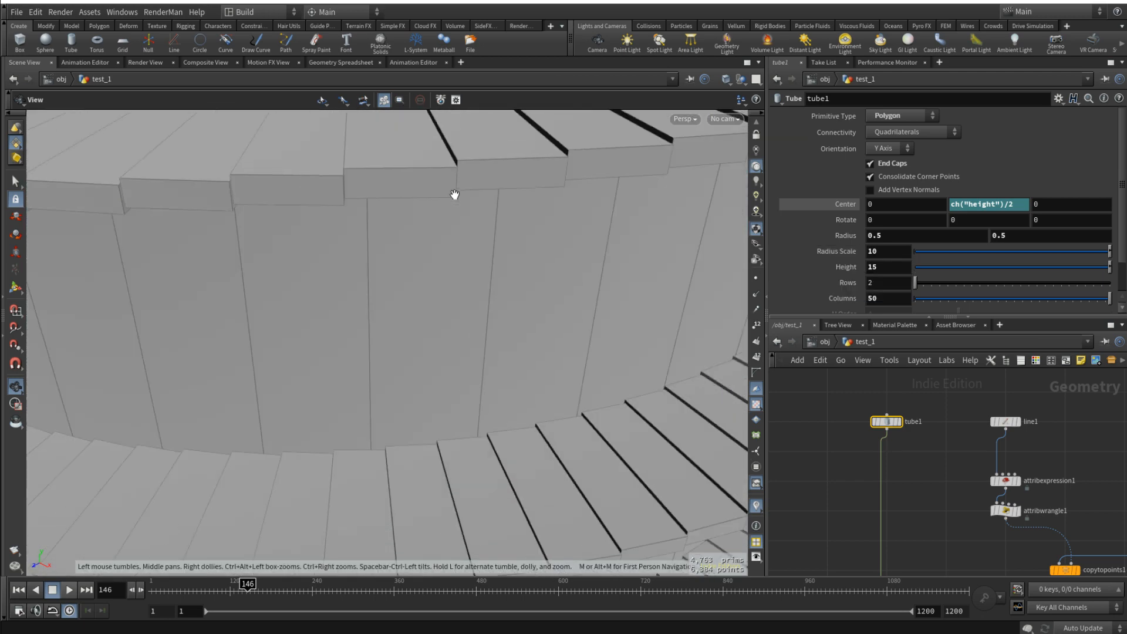
pyautogui.moveTo(451, 173); pyautogui.dragTo(521, 322)
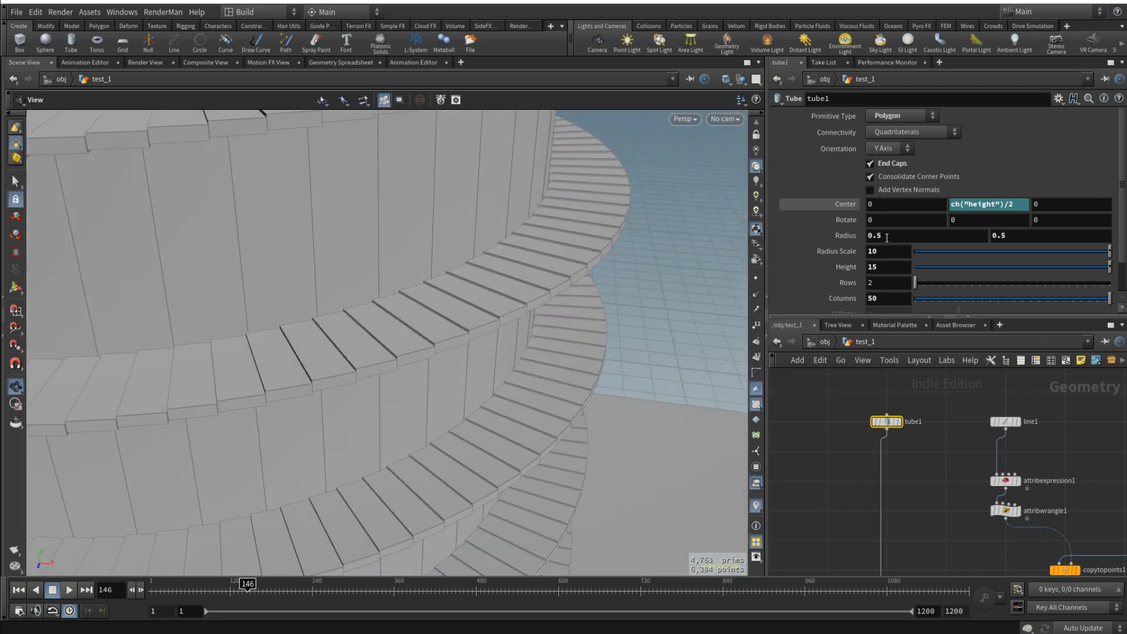
# - Set tube1's radius scale back to 5 and its height to 10, with the whole scene framed
pyautogui.write('5')
pyautogui.moveTo(872, 251); pyautogui.dragTo(817, 273)
pyautogui.press('Return')
pyautogui.write('10')
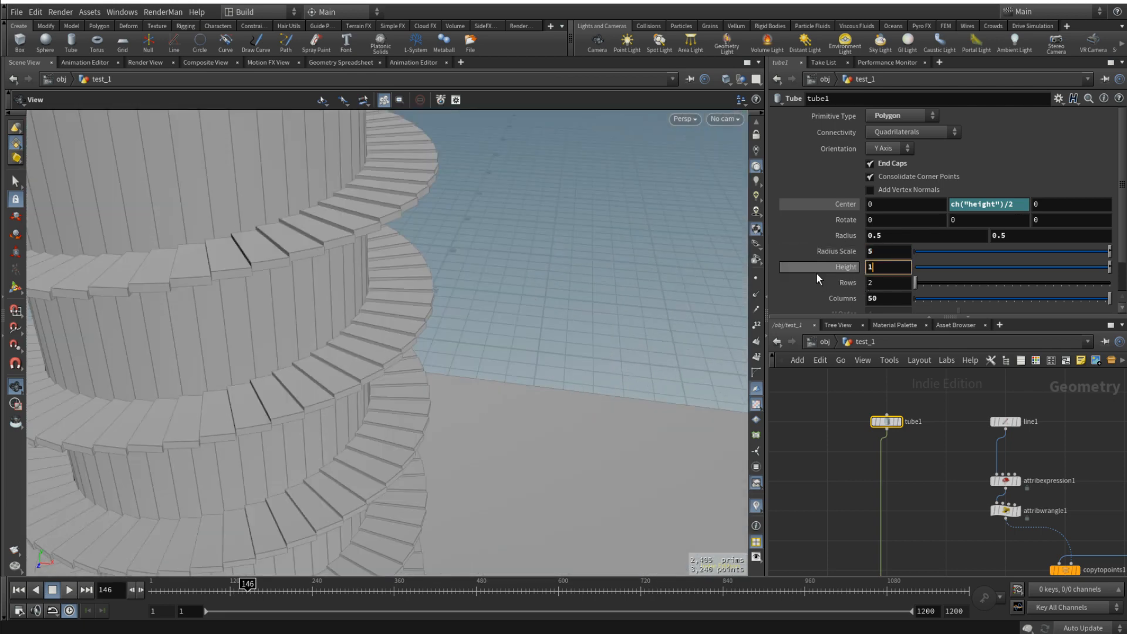
pyautogui.press('Return')
pyautogui.press('h')
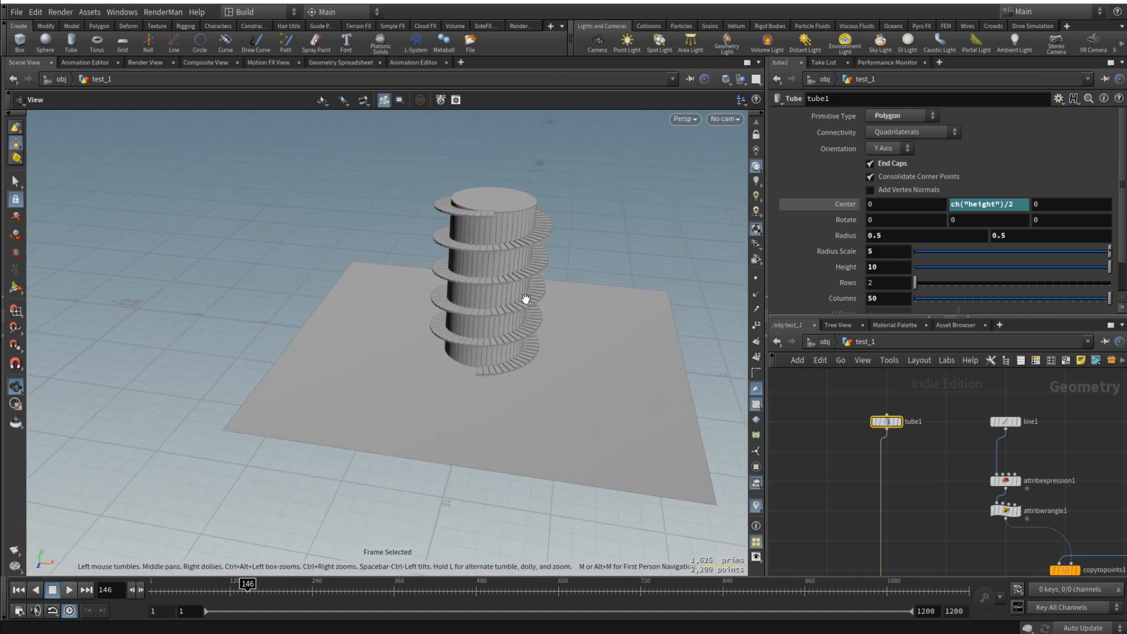
# - Save the scene file and bring the tower back into closer view
pyautogui.hotkey('ctrl', 's')
pyautogui.moveTo(563, 296); pyautogui.dragTo(531, 266)
pyautogui.scroll(-5, 934, 446)
pyautogui.scroll(5, 933, 505)
pyautogui.scroll(5, 516, 235)
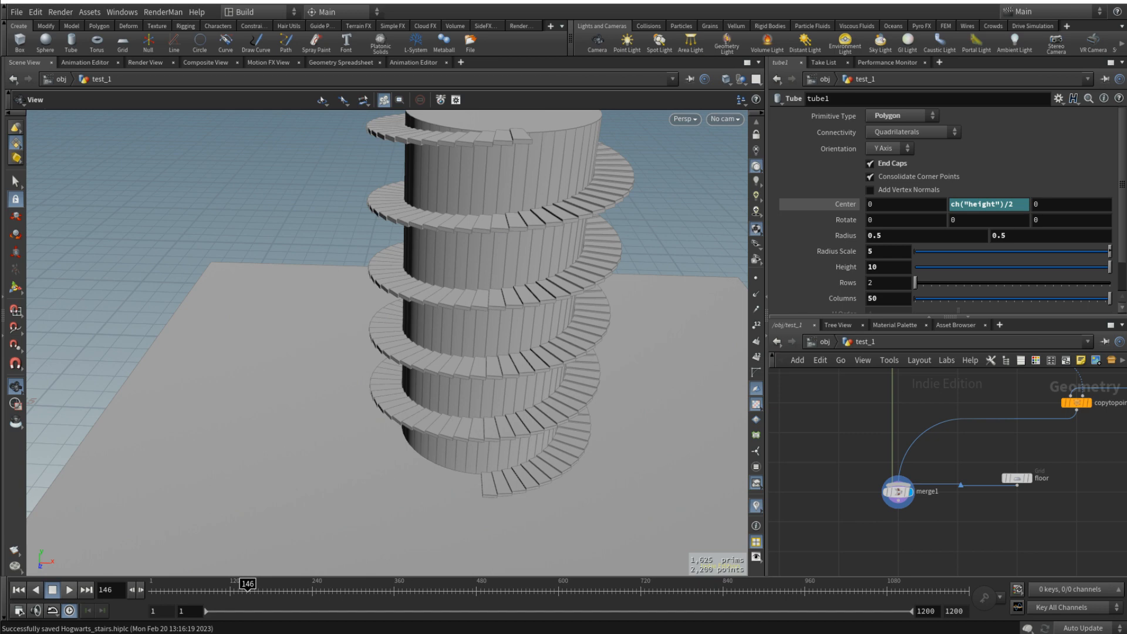
# - Examine the thickness and vertical spacing of neighbouring steps around the tower
pyautogui.moveTo(468, 312); pyautogui.dragTo(546, 304)
pyautogui.scroll(-4, 943, 453)
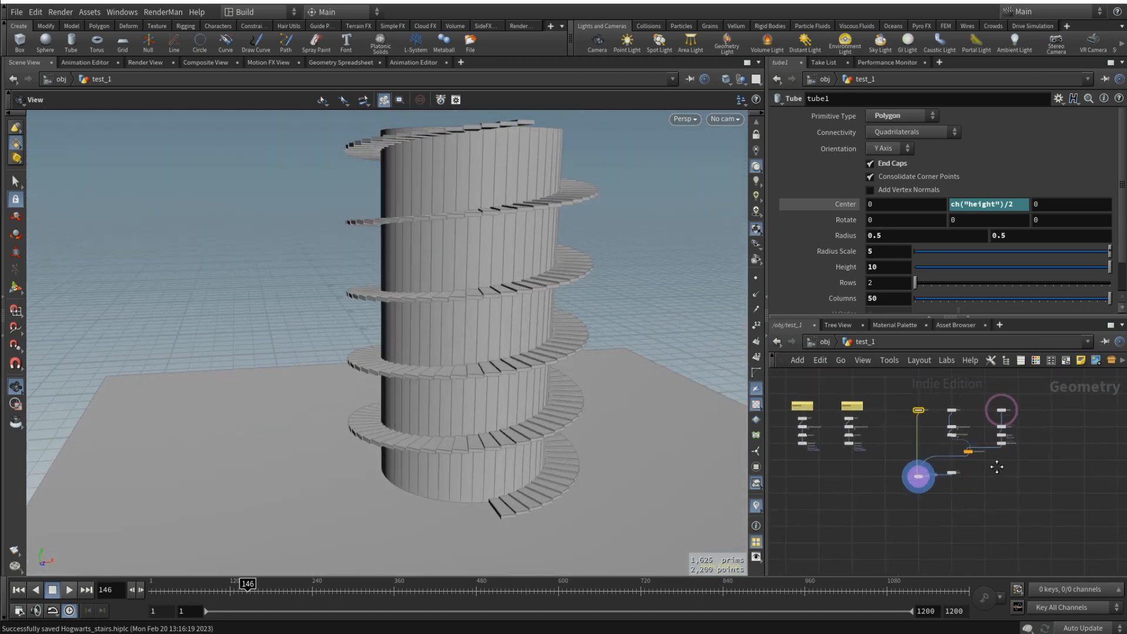
pyautogui.moveTo(996, 467); pyautogui.dragTo(978, 479, button='middle')
pyautogui.moveTo(453, 376); pyautogui.dragTo(486, 416)
pyautogui.scroll(3, 493, 294)
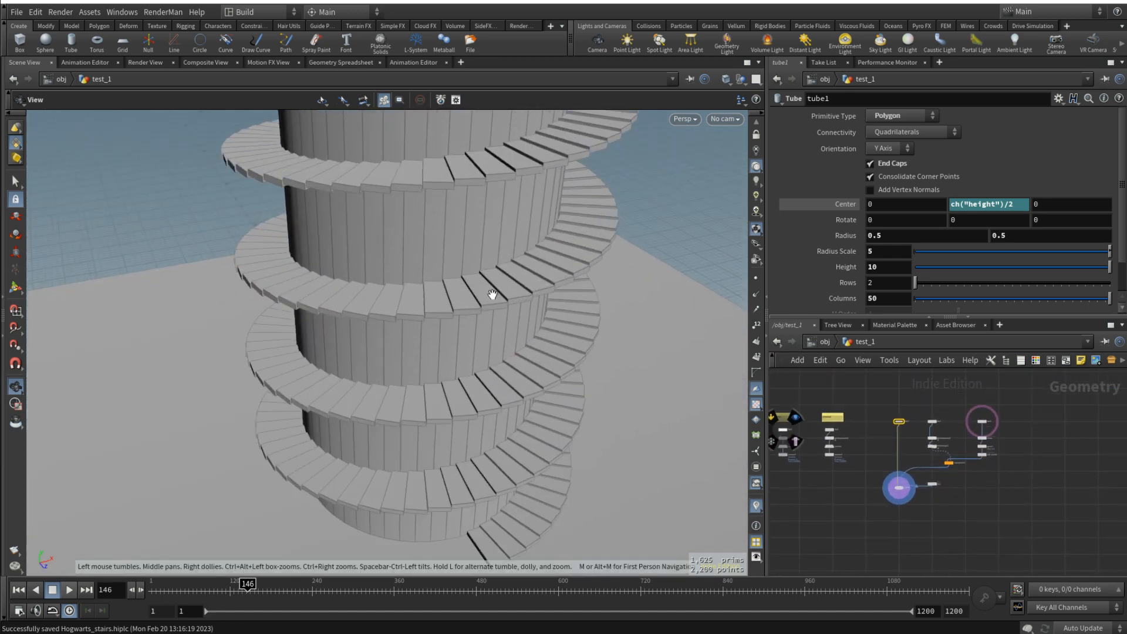
pyautogui.moveTo(492, 294)
pyautogui.mouseDown()
pyautogui.moveTo(474, 323)
pyautogui.moveTo(456, 284)
pyautogui.moveTo(479, 283)
pyautogui.mouseUp()
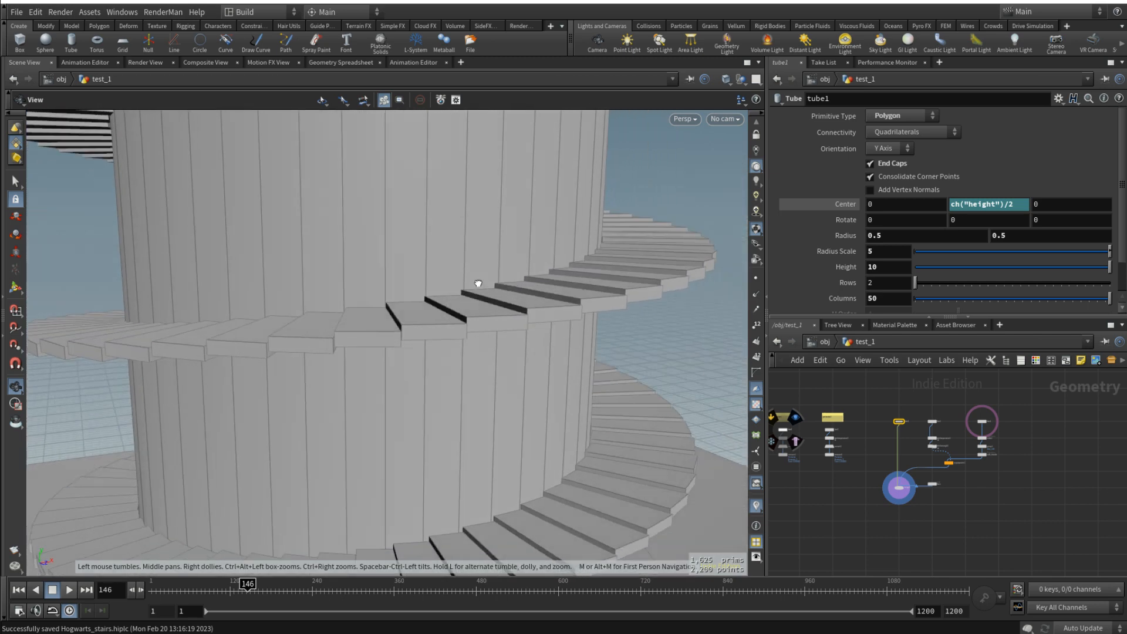
pyautogui.moveTo(520, 350); pyautogui.dragTo(531, 277)
pyautogui.scroll(4, 988, 415)
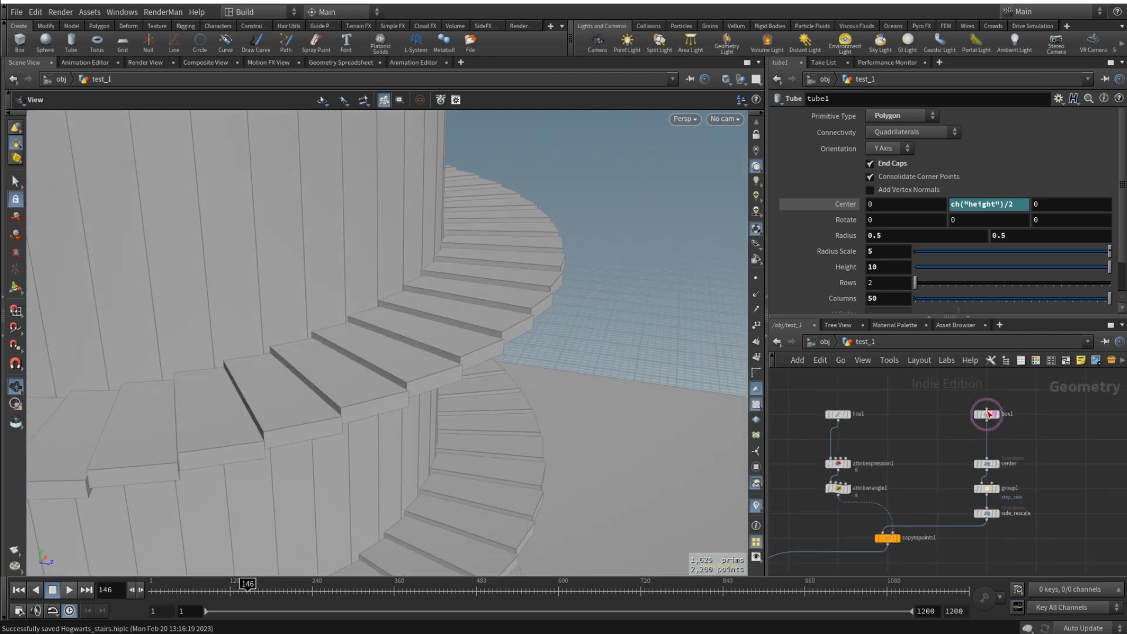
# - Try Y sizes of 0.3 and 0.2 on box1 to compare step thicknesses, ending at 0.1
pyautogui.click(987, 411)
pyautogui.press('Escape')
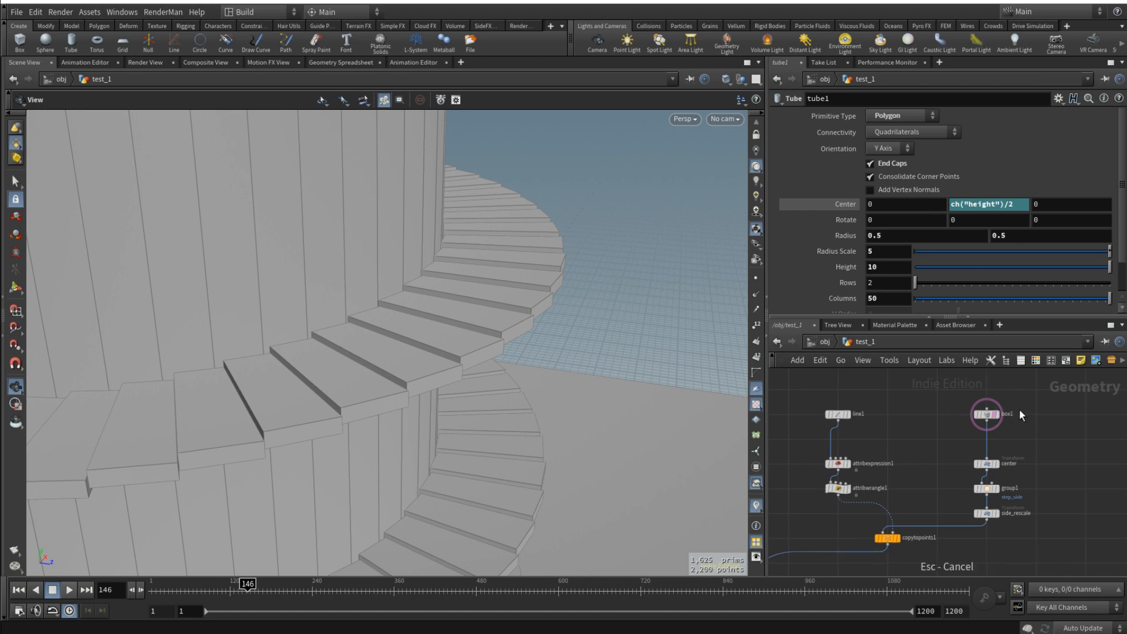
pyautogui.click(989, 418)
pyautogui.click(993, 158)
pyautogui.scroll(2, 992, 158)
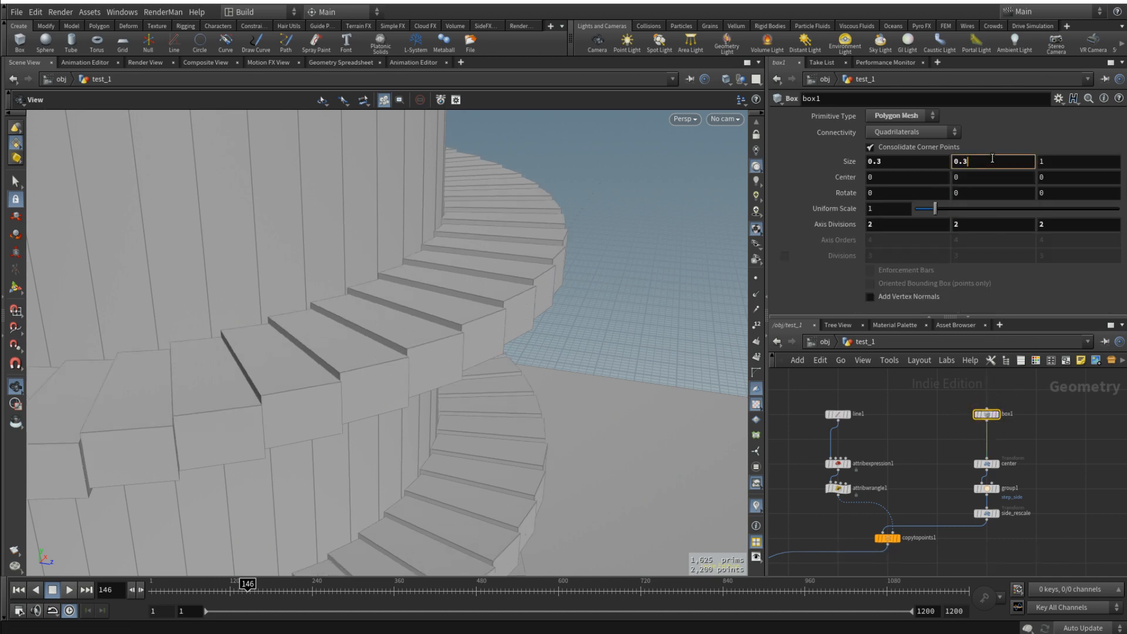
pyautogui.scroll(-3, 992, 158)
pyautogui.scroll(1, 992, 159)
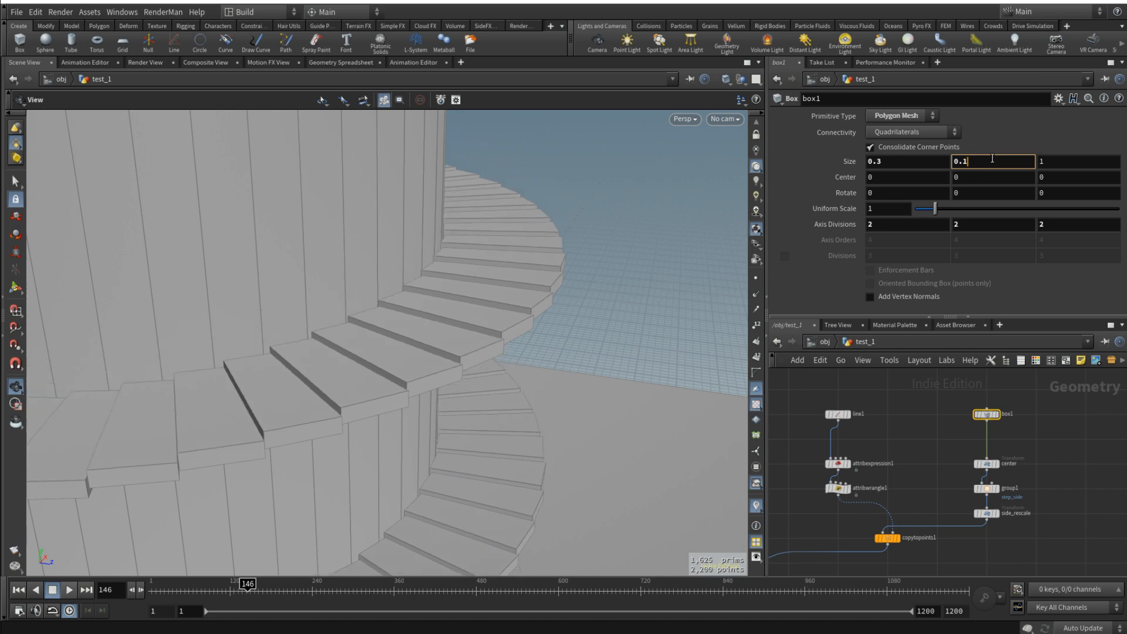
pyautogui.scroll(1, 992, 158)
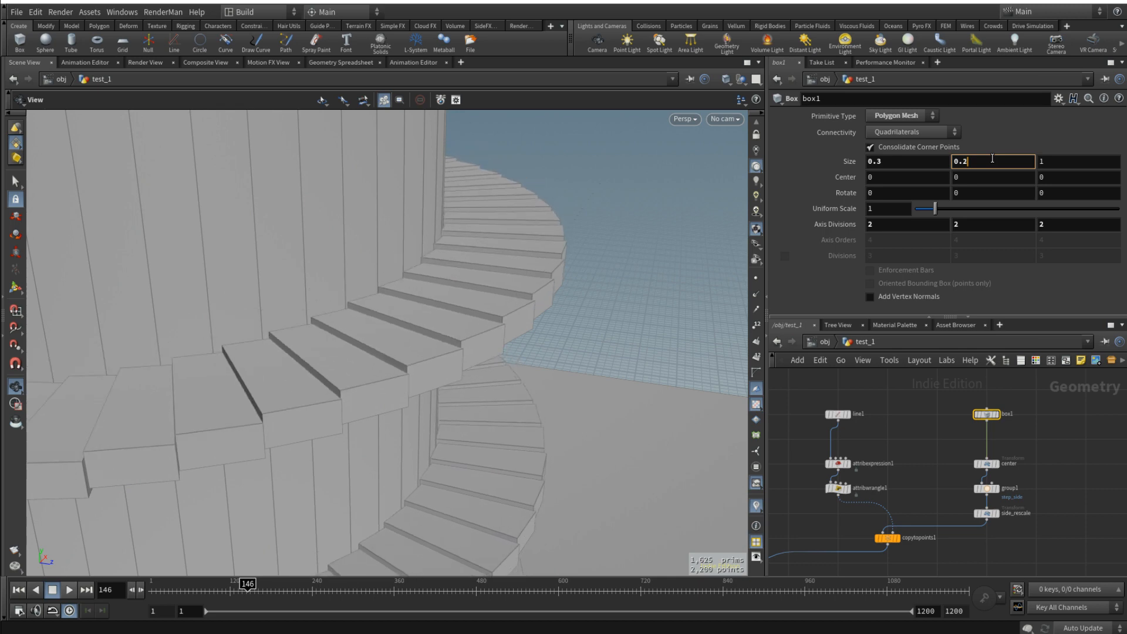
pyautogui.scroll(-2, 992, 159)
pyautogui.scroll(1, 937, 161)
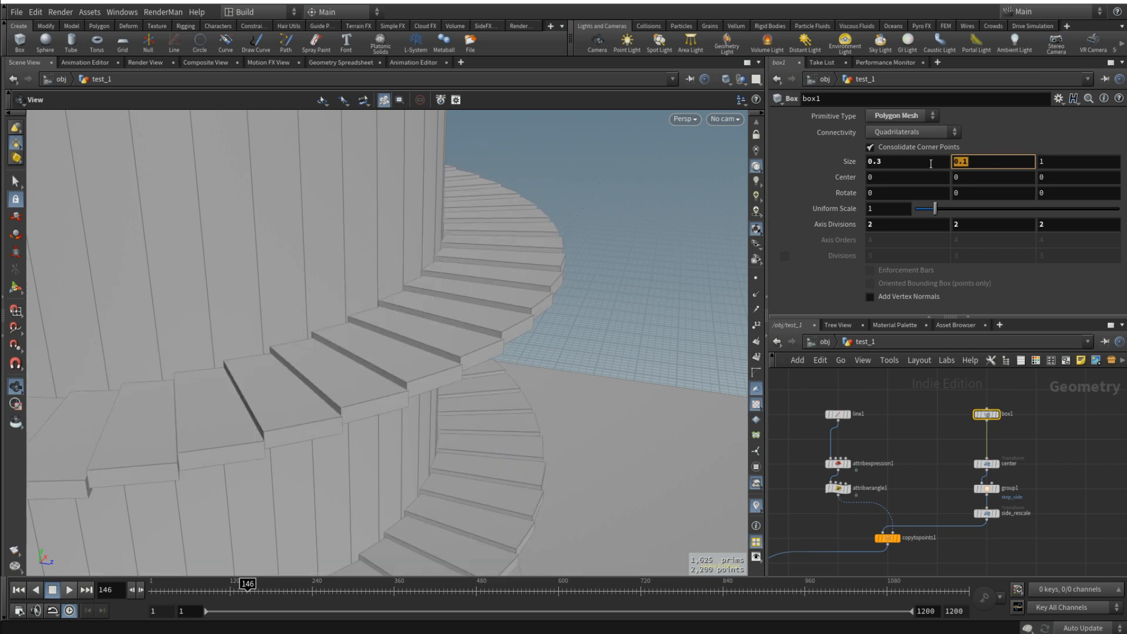
pyautogui.click(1049, 460)
# - Rename the attribwrangle1 node below attribexpression1 as normals
pyautogui.moveTo(387, 345); pyautogui.dragTo(388, 342)
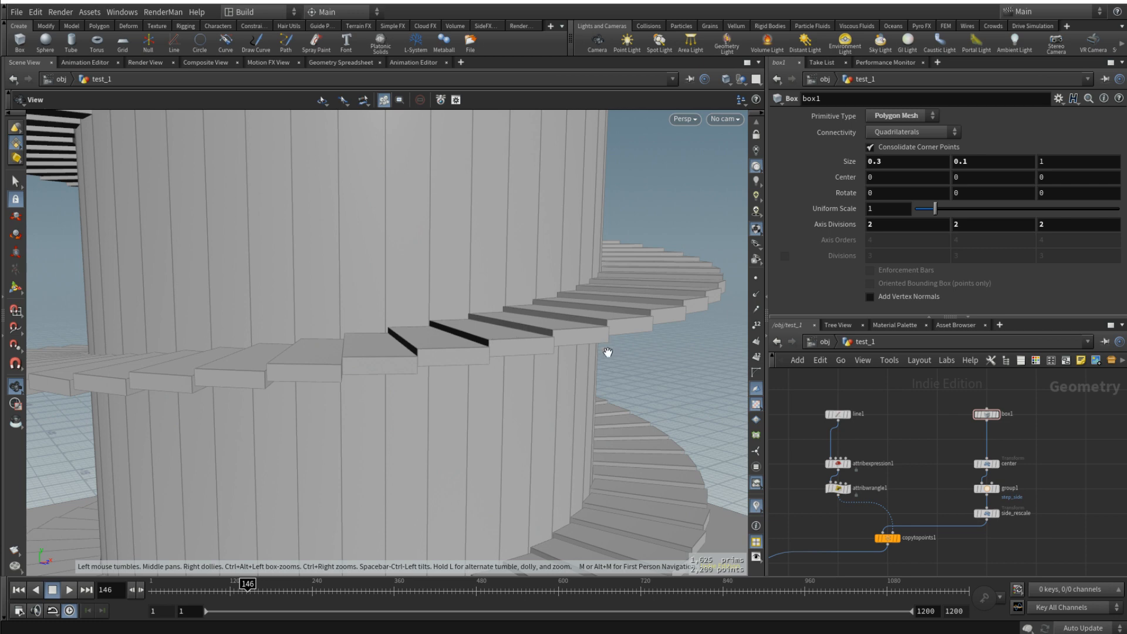
pyautogui.moveTo(593, 314); pyautogui.dragTo(499, 360)
pyautogui.moveTo(953, 490); pyautogui.dragTo(1014, 452, button='middle')
pyautogui.scroll(3, 1011, 453)
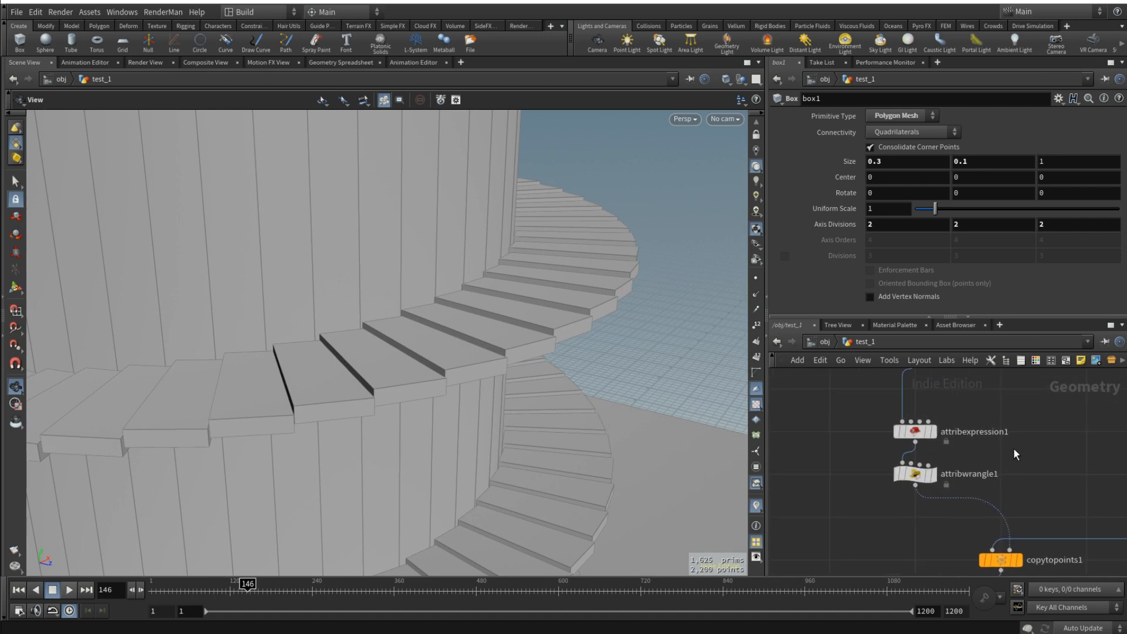
pyautogui.scroll(-2, 1014, 453)
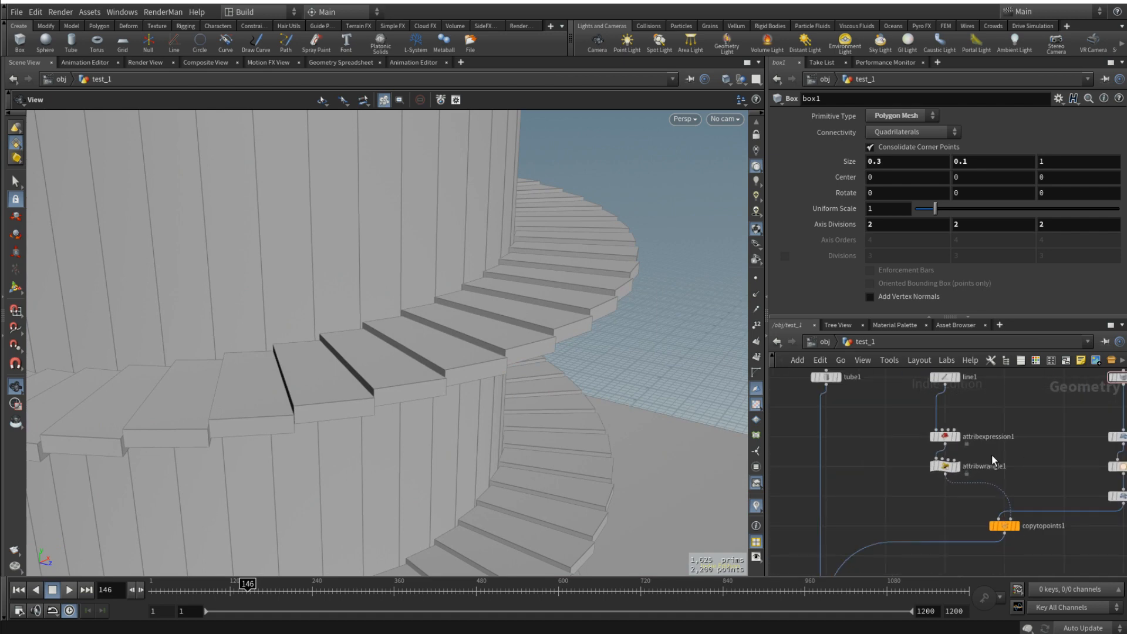
pyautogui.click(995, 467)
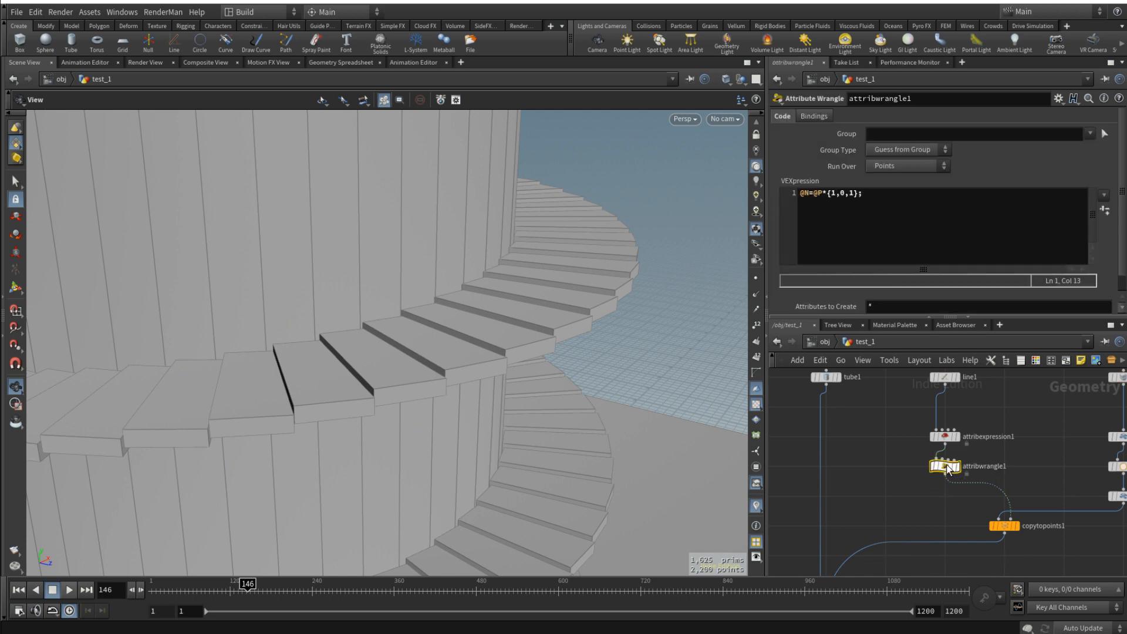
pyautogui.doubleClick(1000, 465)
pyautogui.write('normals')
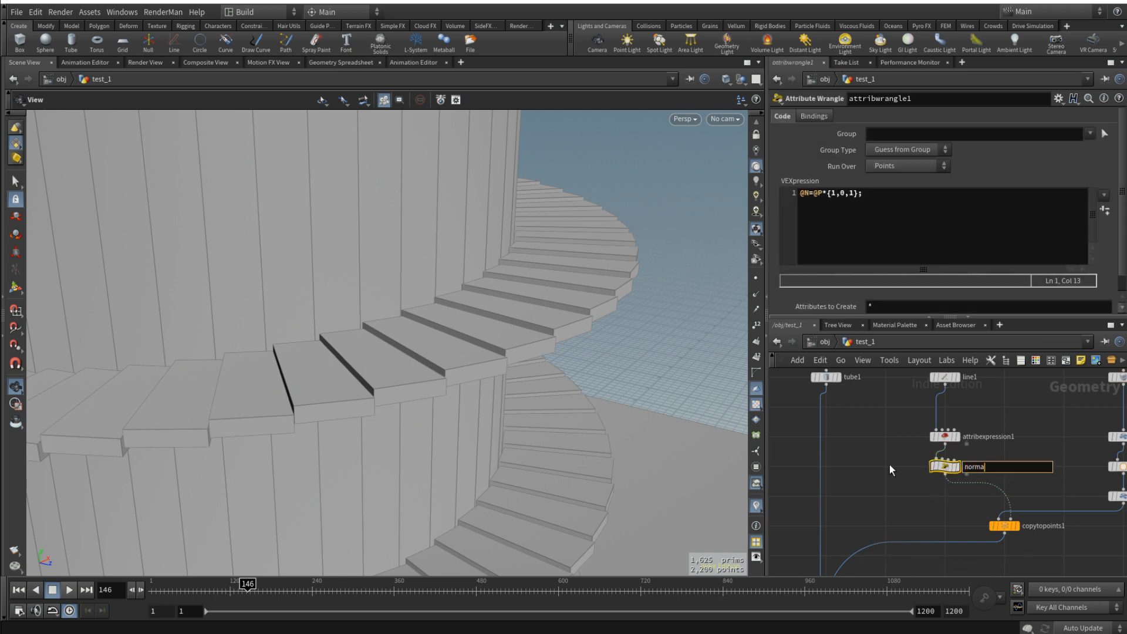
pyautogui.press('Return')
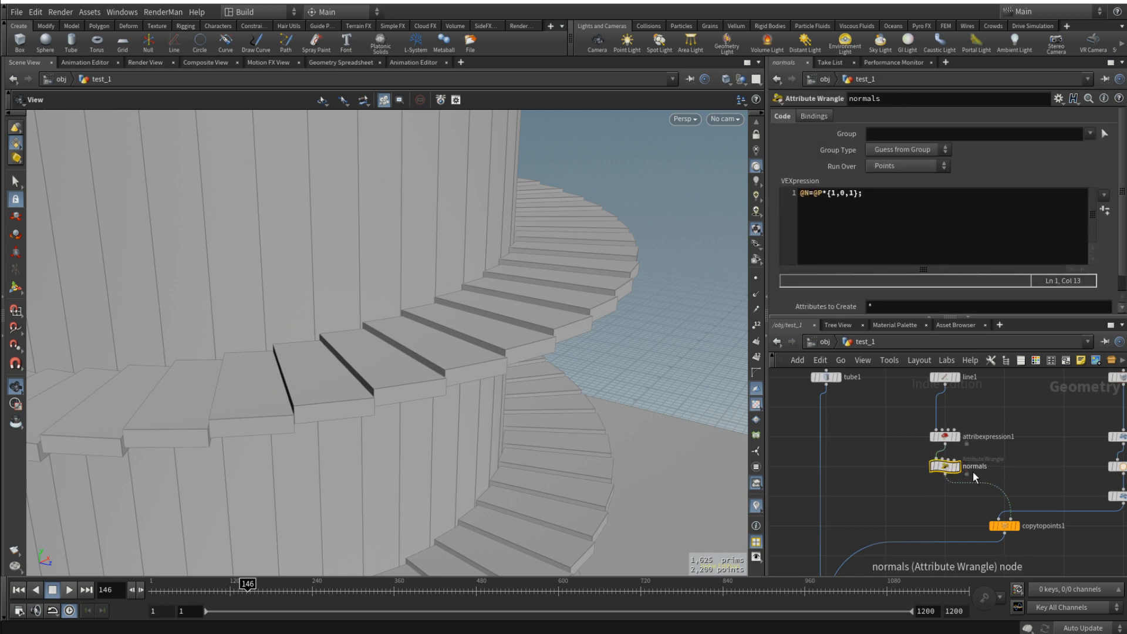
# - Add an Attribute Wrangle node on the wire between normals and copytopoints1
pyautogui.press('Tab')
pyautogui.write('ar')
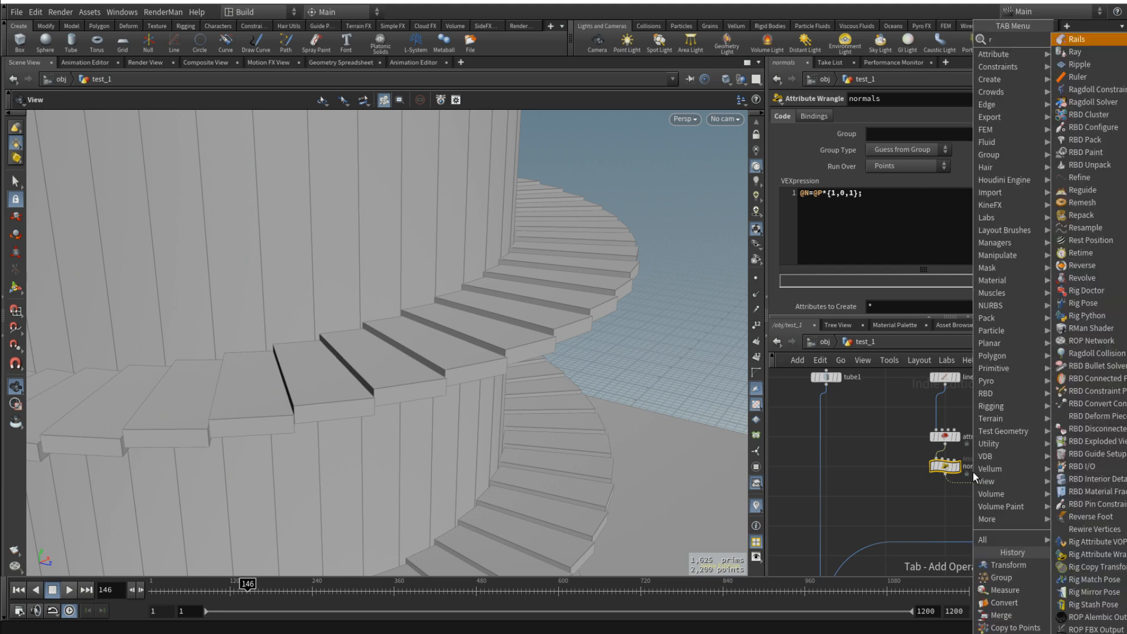
pyautogui.write('w')
pyautogui.press('BackSpace')
pyautogui.press('BackSpace')
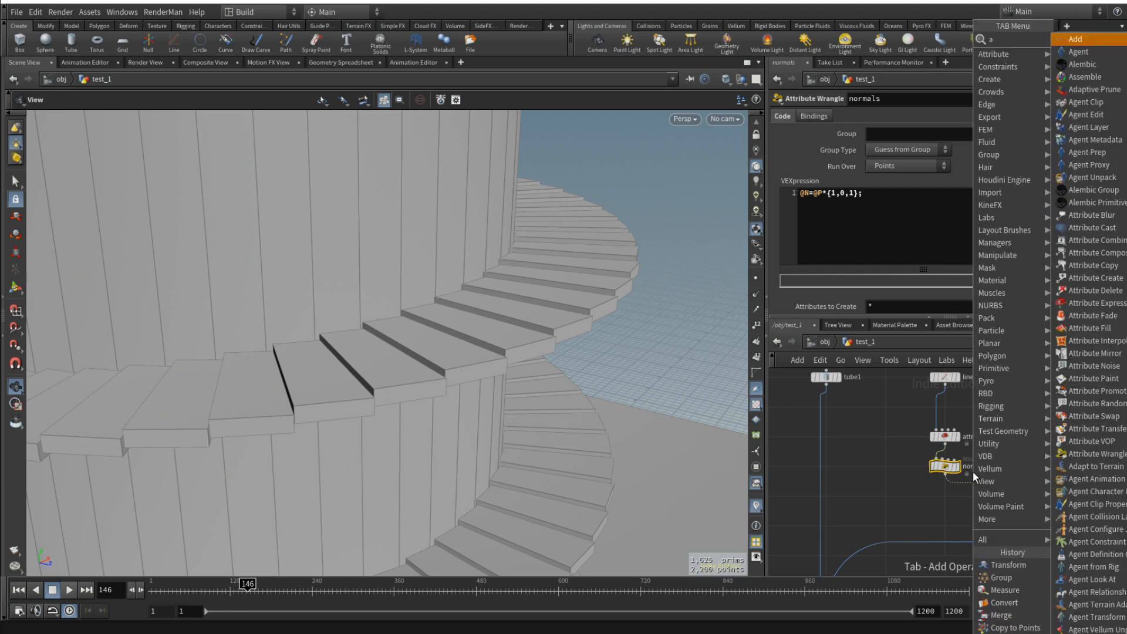
pyautogui.write('tw')
pyautogui.press('Return')
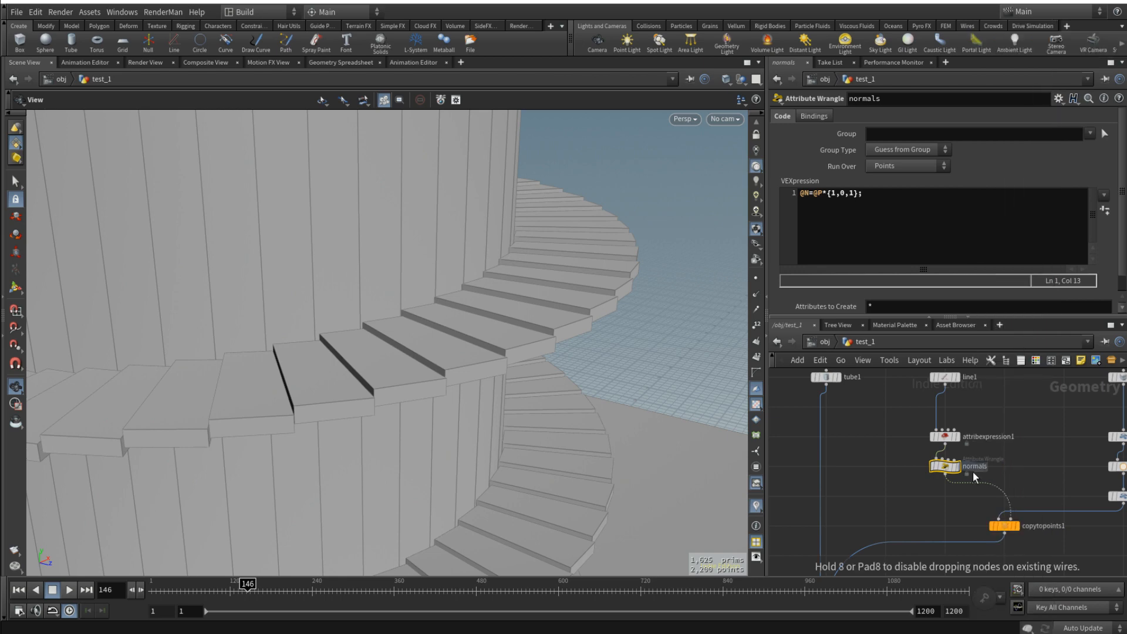
pyautogui.scroll(2, 978, 470)
pyautogui.click(992, 502)
pyautogui.moveTo(996, 503); pyautogui.dragTo(923, 525)
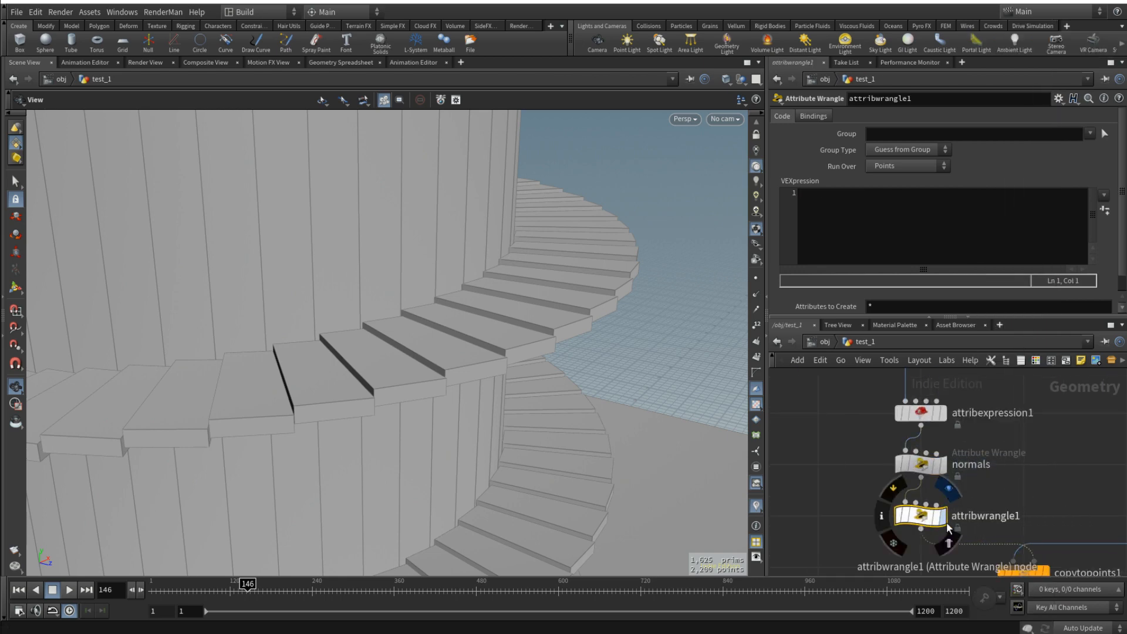
# - Rename the new Attribute Wrangle node as step_size_offset
pyautogui.click(977, 516)
pyautogui.moveTo(1028, 518); pyautogui.dragTo(892, 520)
pyautogui.write('s')
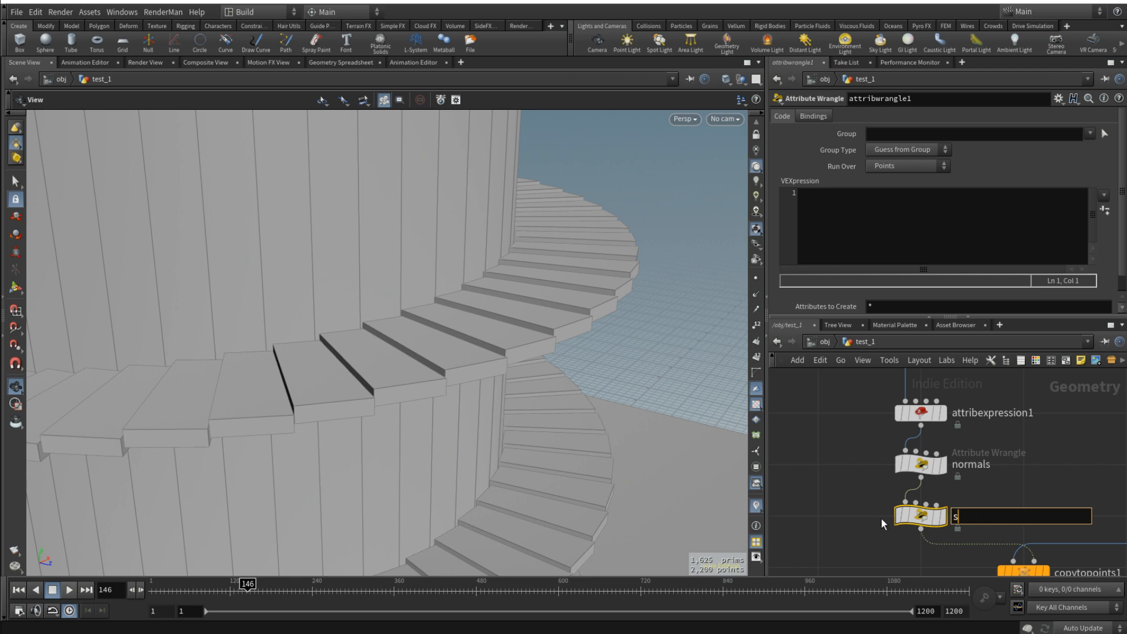
pyautogui.write('tep_size_offset')
pyautogui.press('Return')
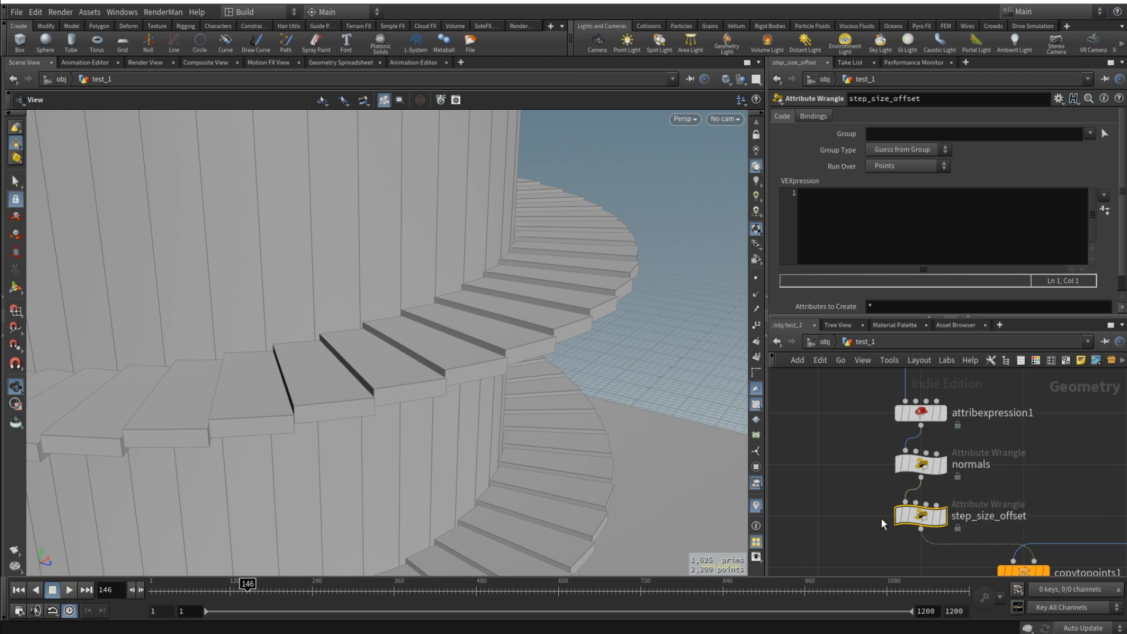
# - Display the step_size_offset node's output and turn on point display for the spiral curve
pyautogui.click(943, 515)
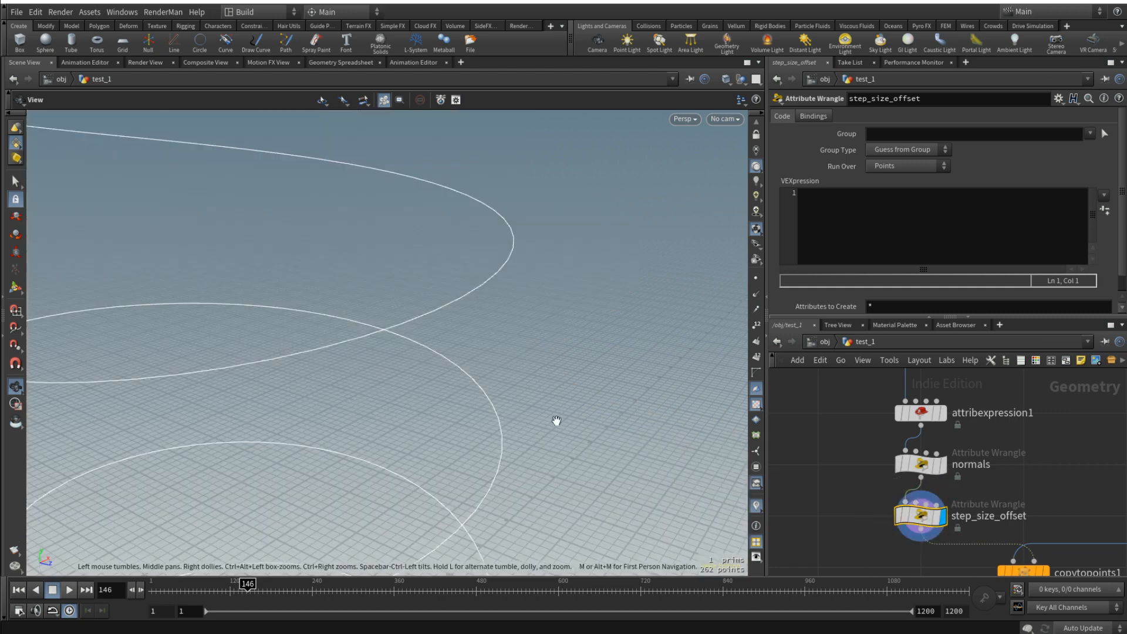
pyautogui.hotkey('space', 'g')
pyautogui.click(756, 278)
pyautogui.scroll(6, 390, 299)
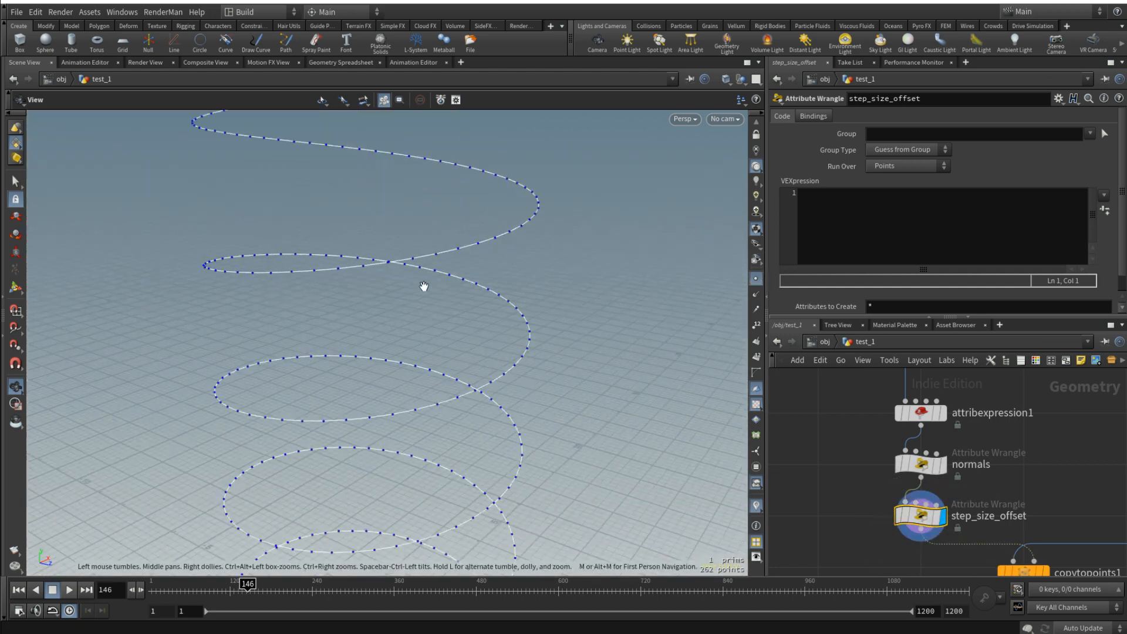
pyautogui.moveTo(424, 287); pyautogui.dragTo(452, 311)
pyautogui.scroll(-5, 826, 449)
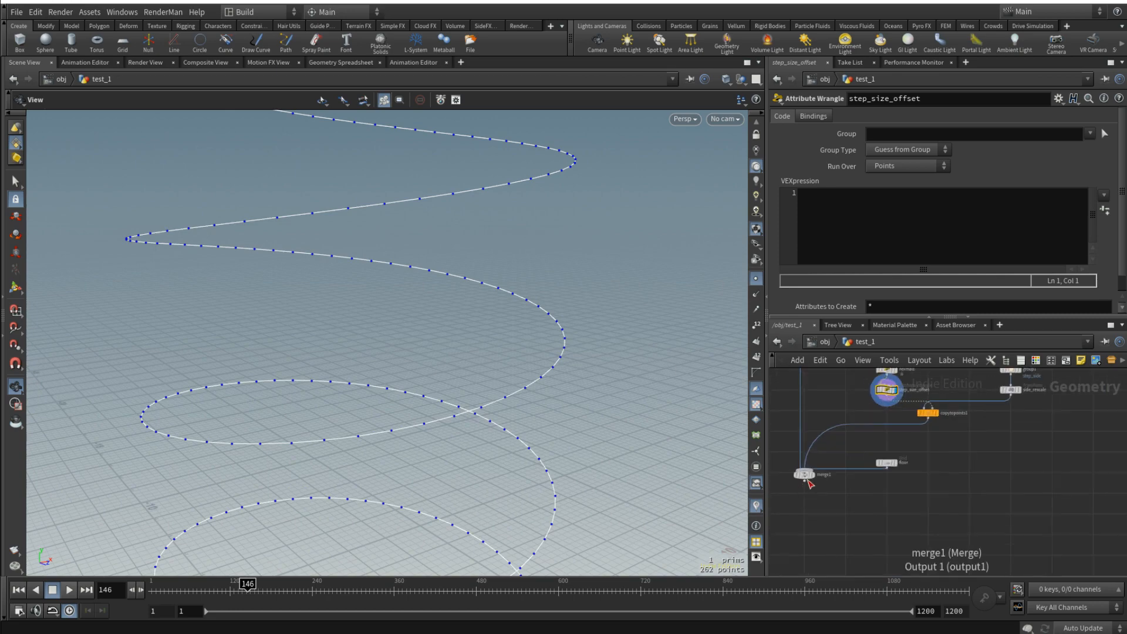
# - Show merge1 as a wireframe template and compare the spiral's points with the steps
pyautogui.scroll(4, 810, 479)
pyautogui.click(814, 474)
pyautogui.moveTo(483, 425); pyautogui.dragTo(539, 339)
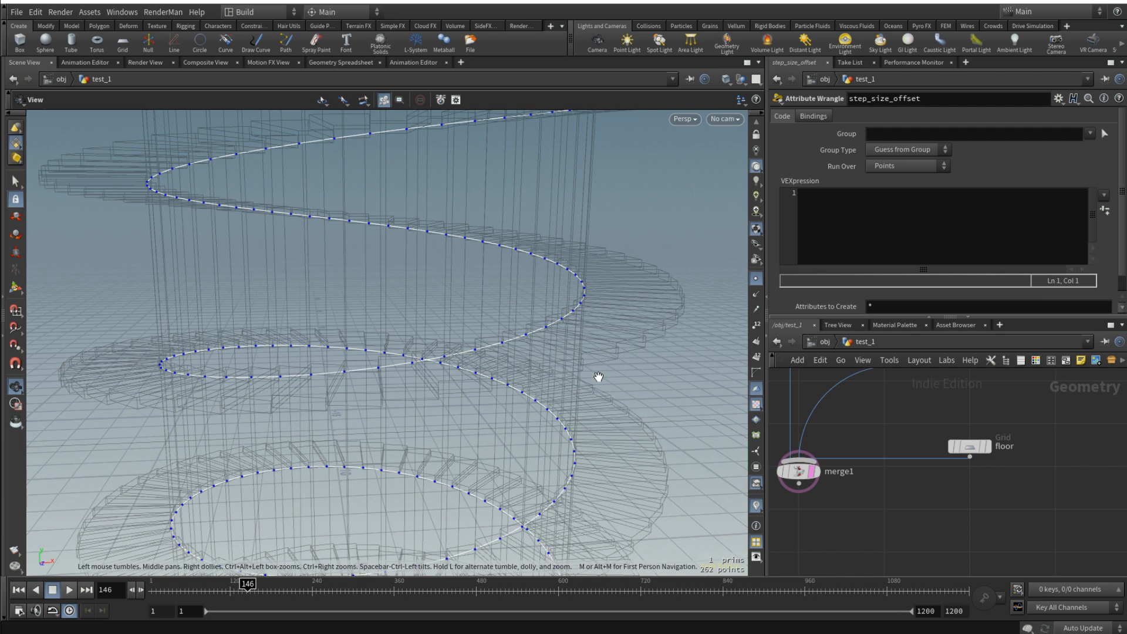
pyautogui.moveTo(599, 381); pyautogui.dragTo(546, 329)
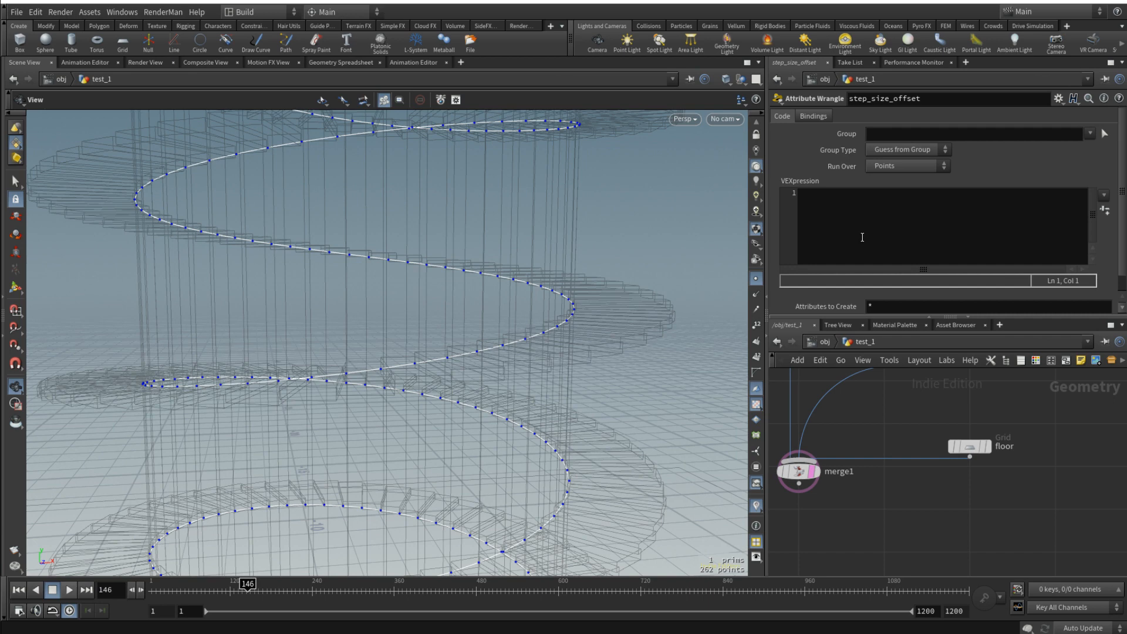
# - Enter @P.y+=chf("Offset"); as the step_size_offset wrangle's expression and create its Offset parameter
pyautogui.click(840, 212)
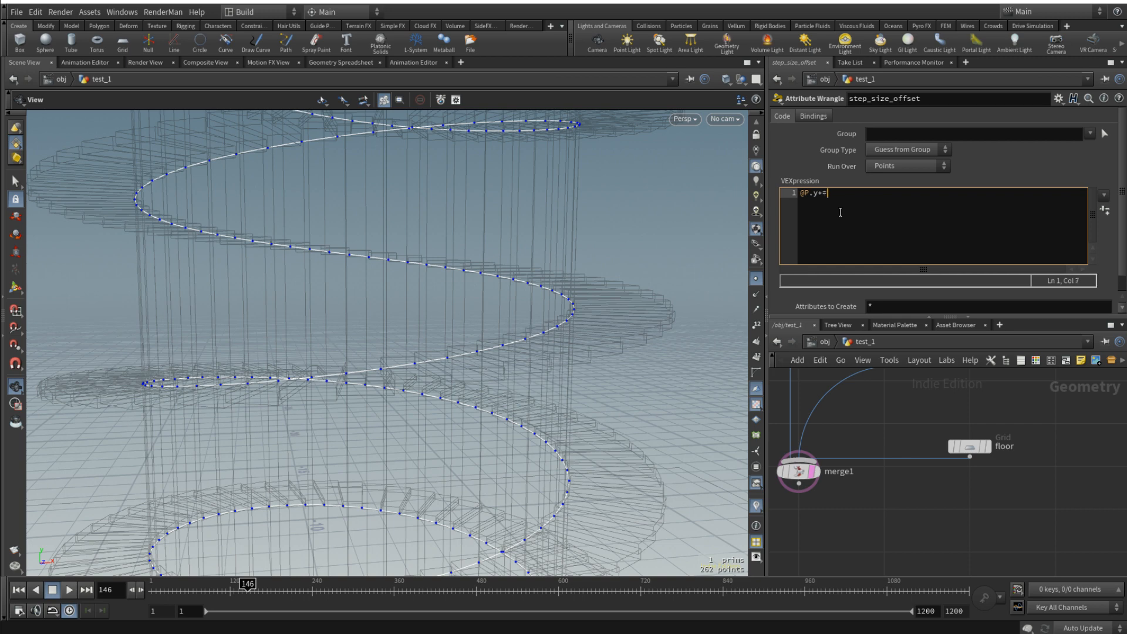
pyautogui.write('f(')
pyautogui.press('BackSpace')
pyautogui.press('BackSpace')
pyautogui.press('BackSpace')
pyautogui.press('BackSpace')
pyautogui.press('BackSpace')
pyautogui.press('BackSpace')
pyautogui.press('BackSpace')
pyautogui.press('BackSpace')
pyautogui.click(1105, 209)
pyautogui.scroll(-1, 1119, 252)
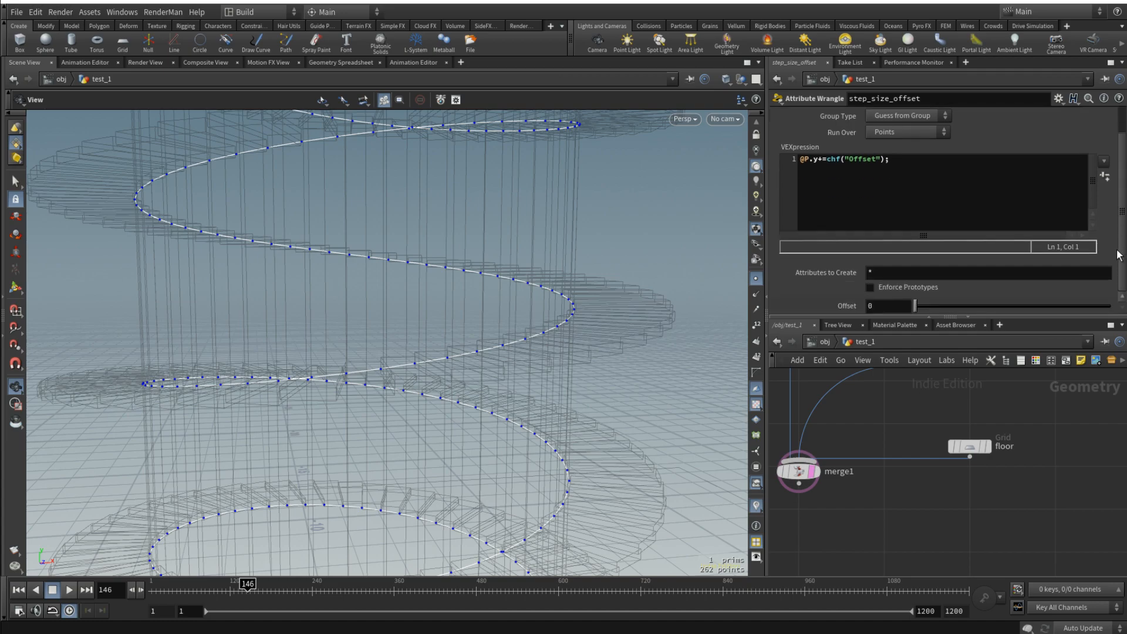
pyautogui.moveTo(915, 306); pyautogui.dragTo(888, 308)
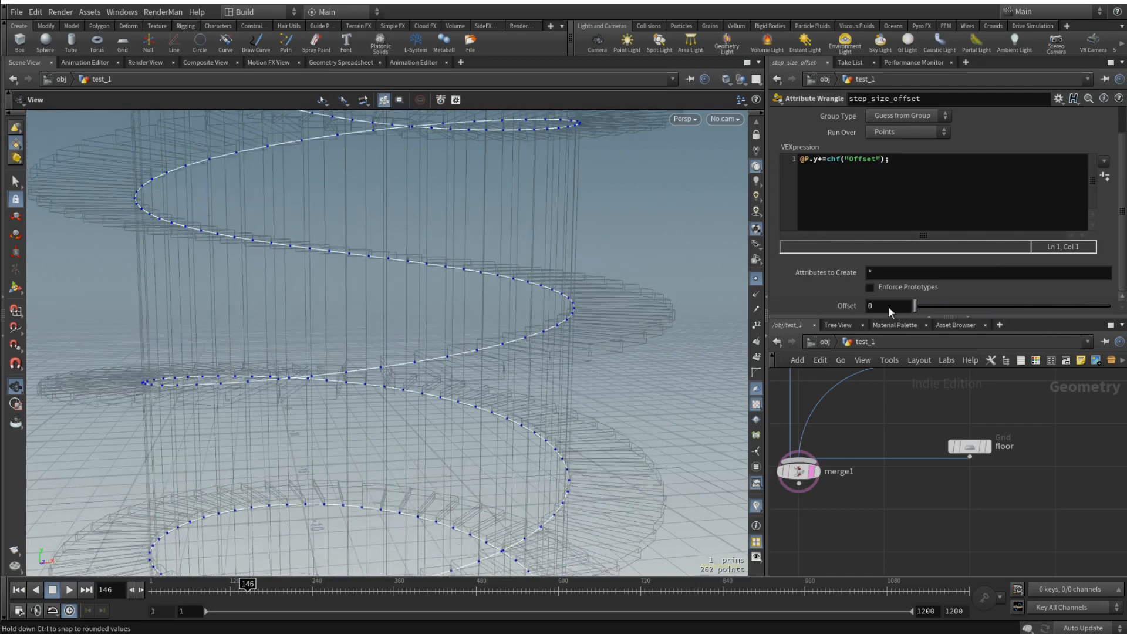
pyautogui.click(893, 158)
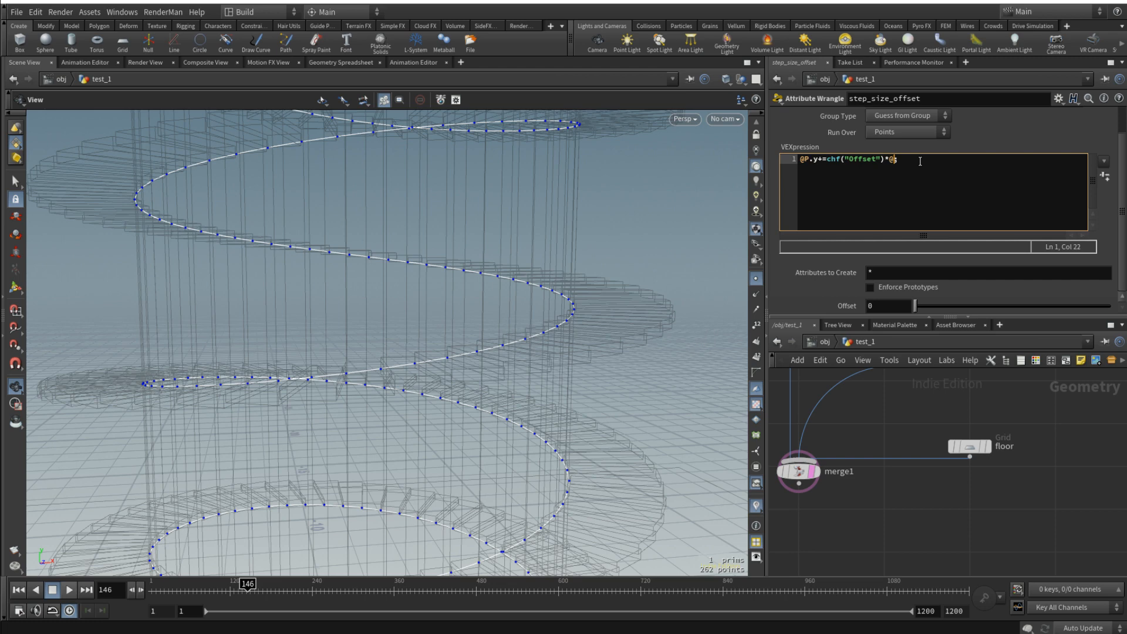
pyautogui.click(1014, 418)
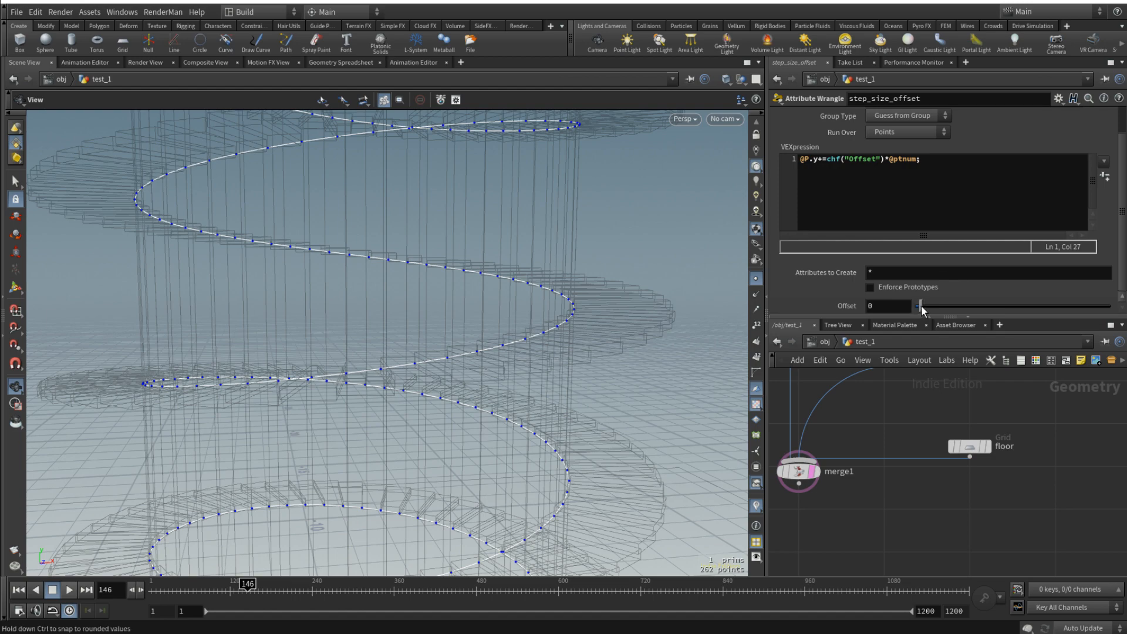
# - Try an Offset of 0.081, compare the curve points with the template steps, and reset the Offset to 0
pyautogui.moveTo(914, 306)
pyautogui.mouseDown()
pyautogui.moveTo(946, 305)
pyautogui.moveTo(921, 308)
pyautogui.moveTo(933, 310)
pyautogui.mouseUp()
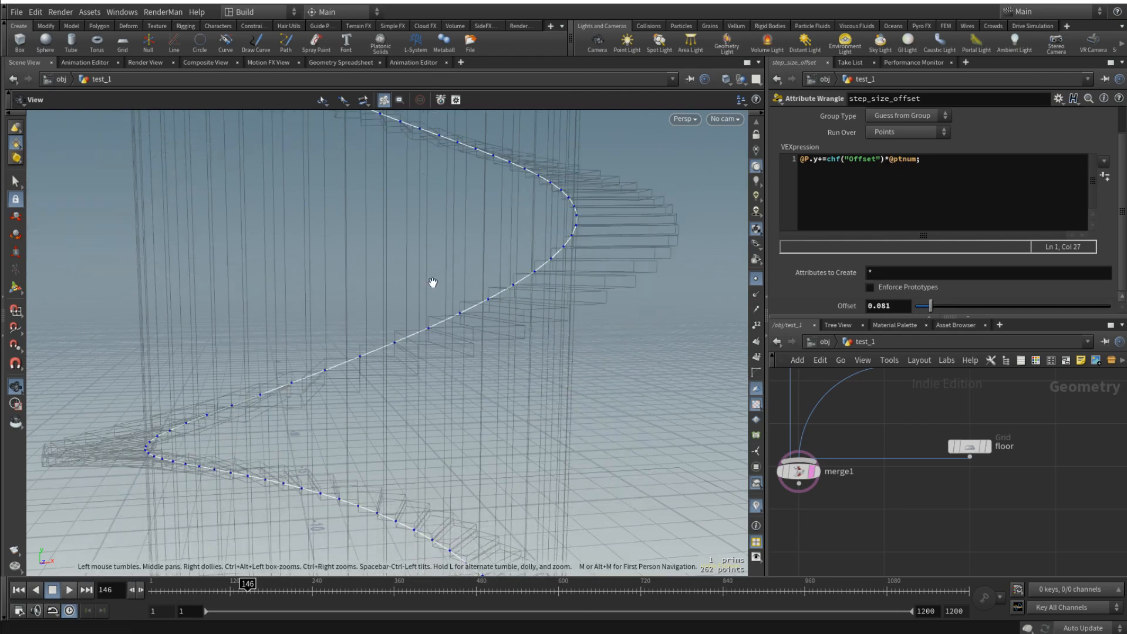
pyautogui.moveTo(553, 277); pyautogui.dragTo(520, 397)
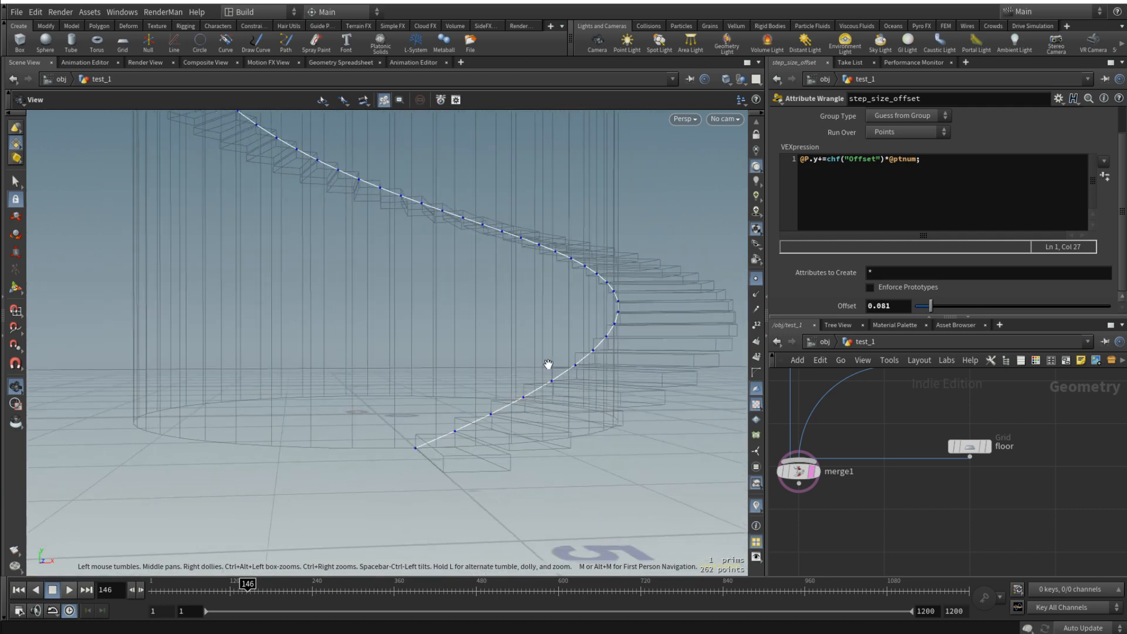
pyautogui.moveTo(611, 347); pyautogui.dragTo(497, 374)
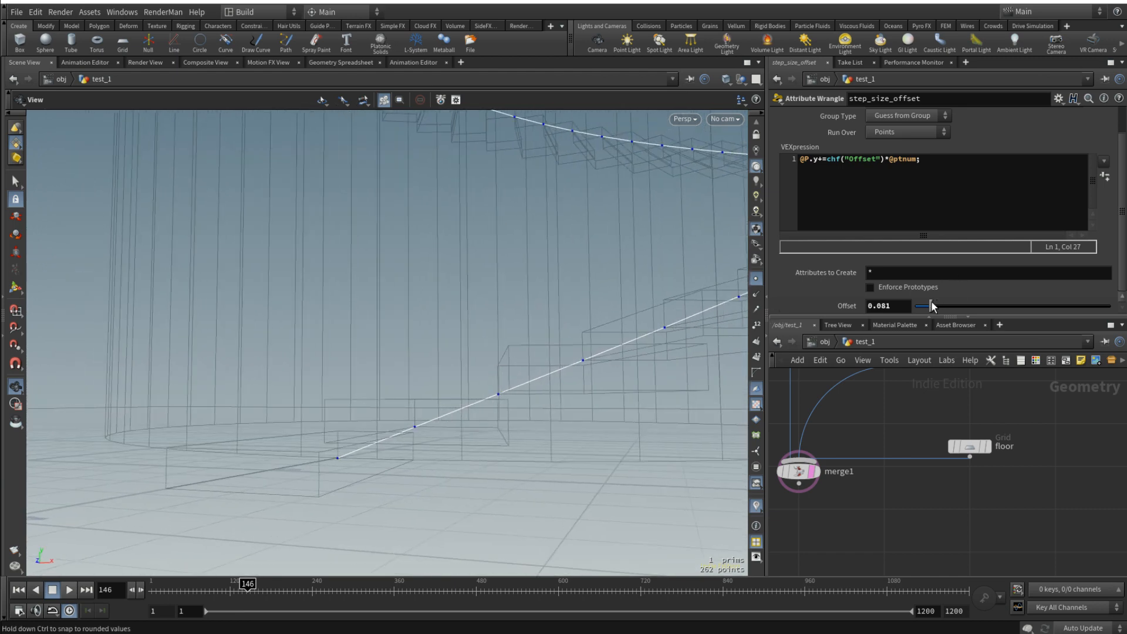
pyautogui.moveTo(931, 305); pyautogui.dragTo(900, 304)
pyautogui.moveTo(506, 374); pyautogui.dragTo(503, 359)
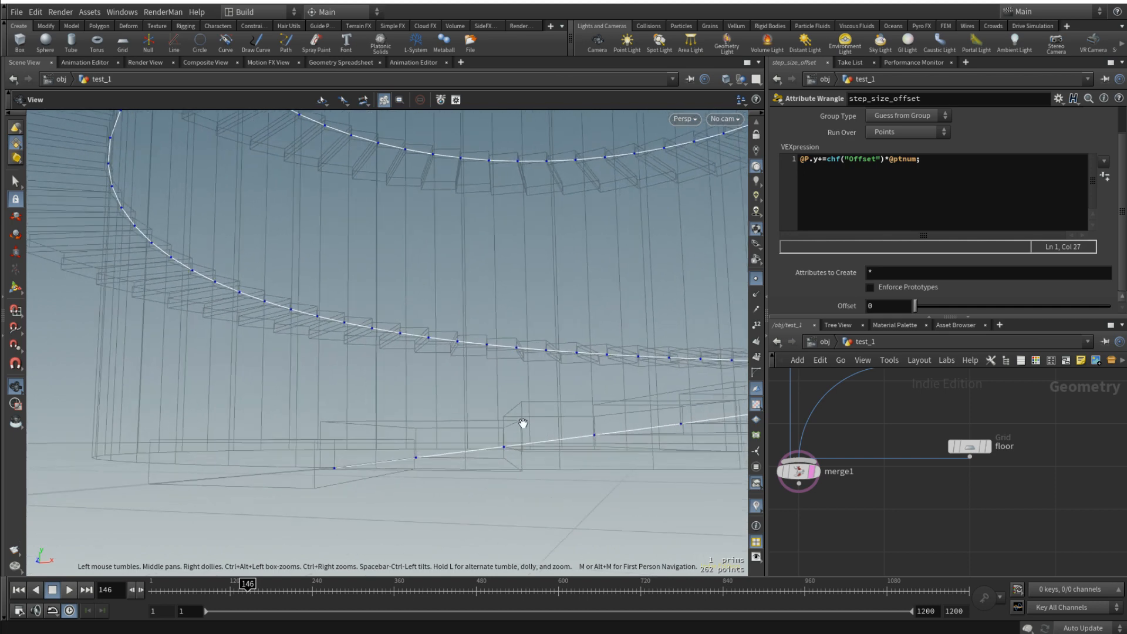
# - Link the Offset of step_size_offset to box1's Y size with the relative reference ch("../box1/sizey")
pyautogui.scroll(-8, 1032, 466)
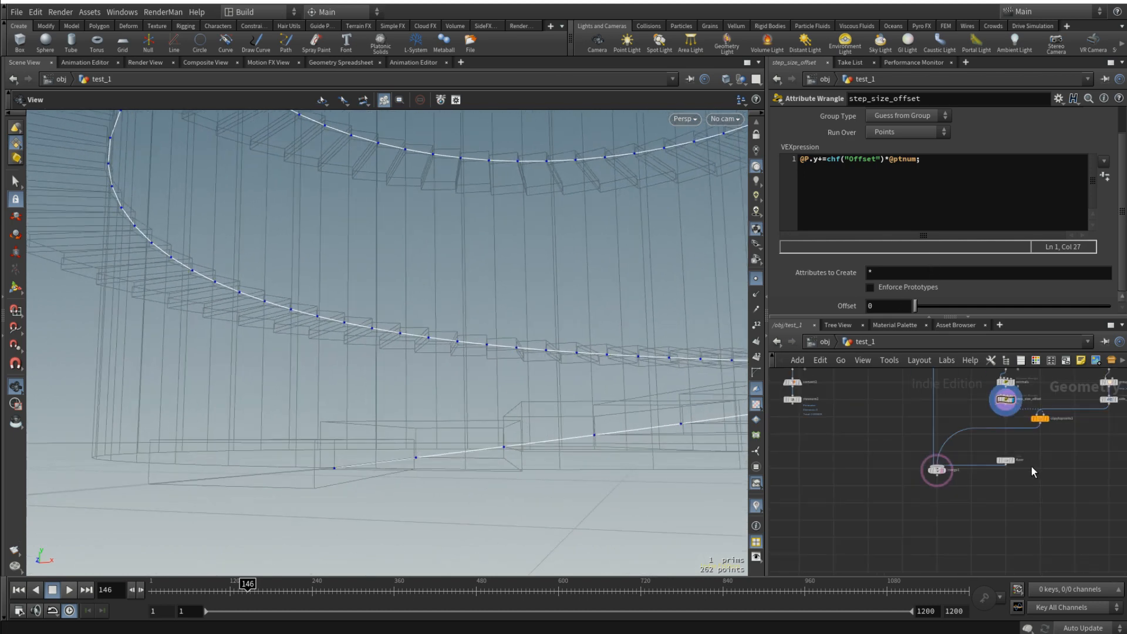
pyautogui.moveTo(1077, 465); pyautogui.dragTo(1027, 483, button='middle')
pyautogui.scroll(5, 1019, 421)
pyautogui.click(1019, 441)
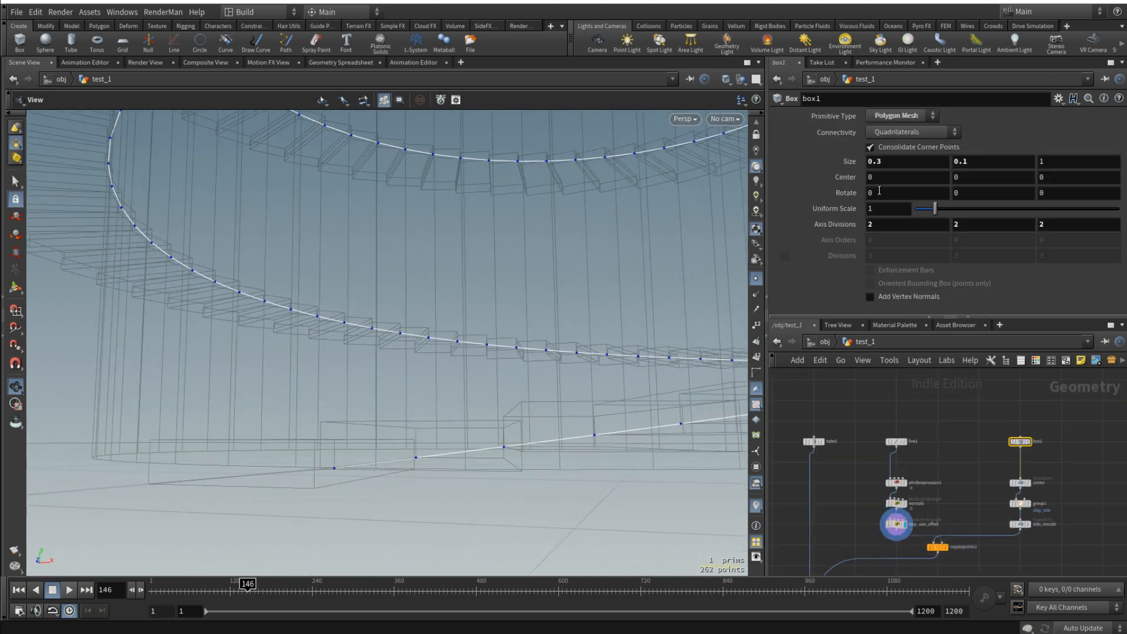
pyautogui.rightClick(978, 163)
pyautogui.click(1031, 245)
pyautogui.moveTo(992, 552); pyautogui.dragTo(1040, 485, button='middle')
pyautogui.scroll(3, 966, 471)
pyautogui.click(933, 452)
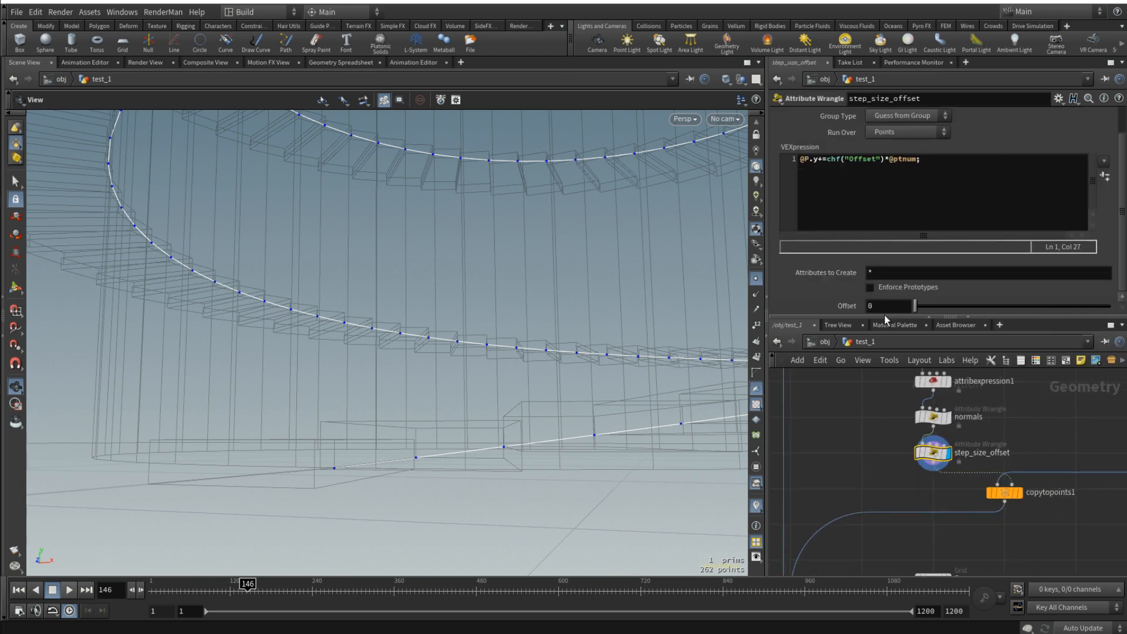
pyautogui.rightClick(853, 304)
pyautogui.click(908, 424)
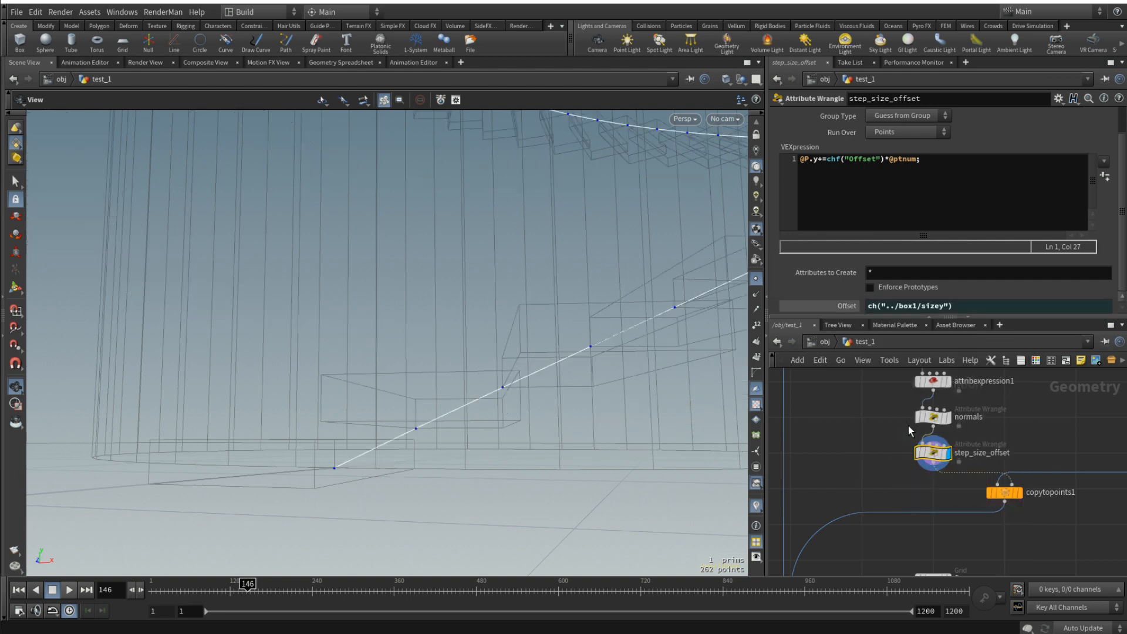
pyautogui.moveTo(578, 336); pyautogui.dragTo(573, 354)
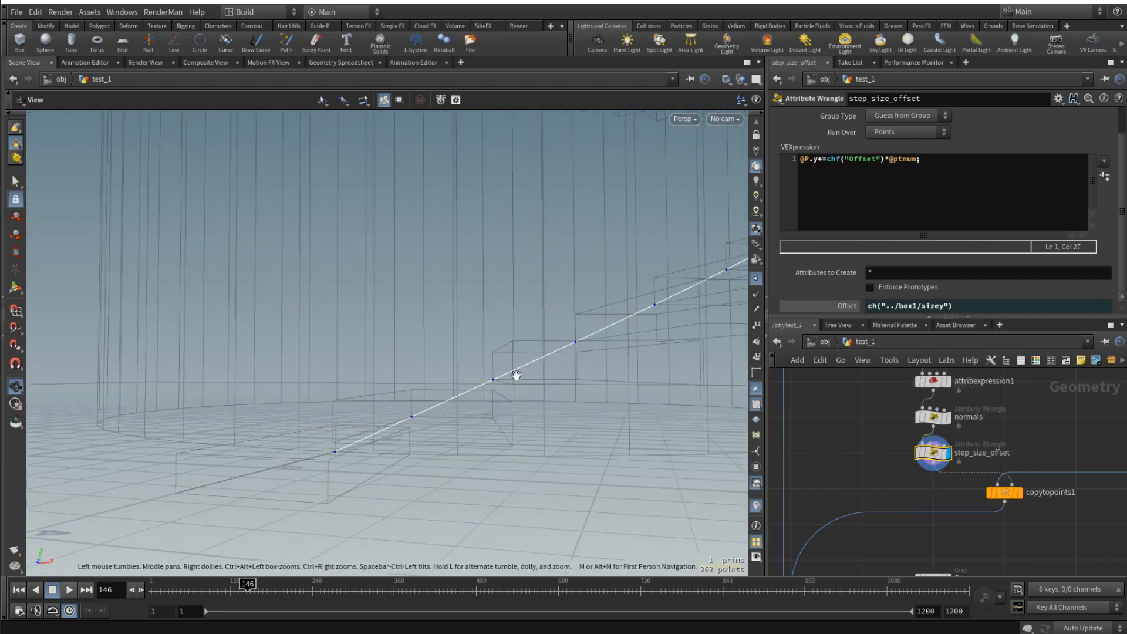
pyautogui.moveTo(516, 376); pyautogui.dragTo(495, 372)
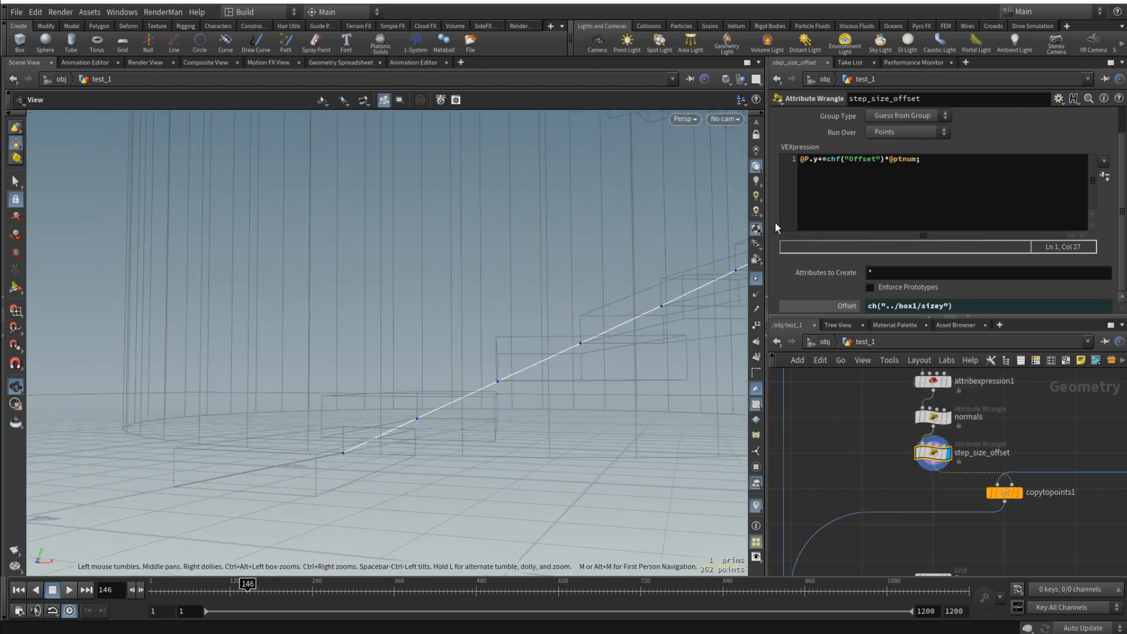
pyautogui.click(883, 159)
pyautogui.write('/2')
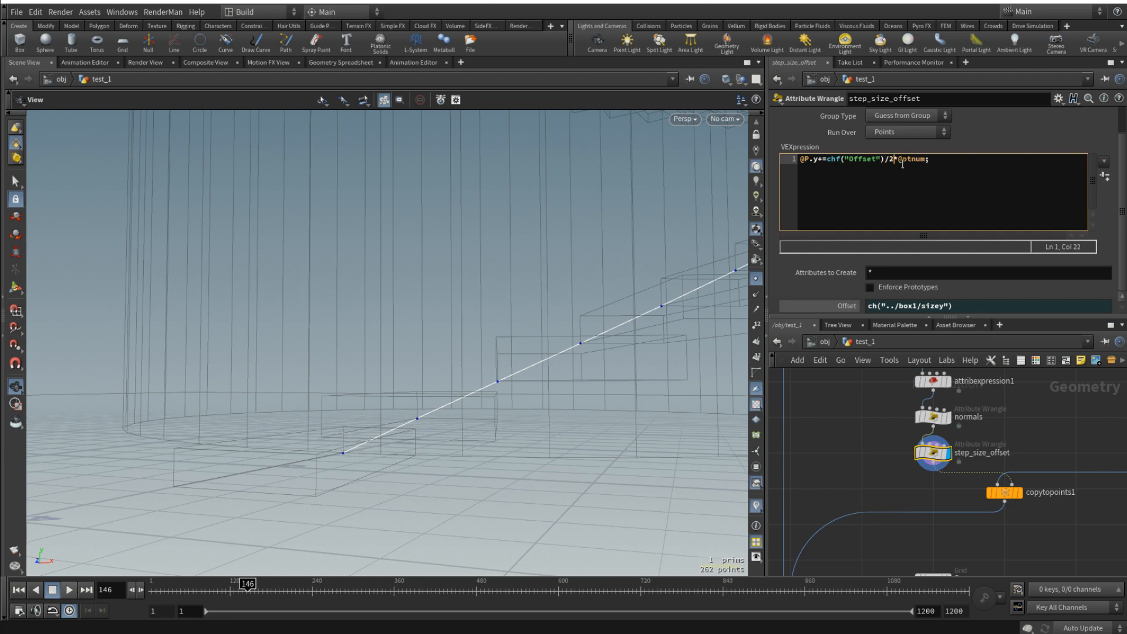
pyautogui.click(827, 440)
pyautogui.moveTo(559, 352); pyautogui.dragTo(568, 382)
pyautogui.scroll(-5, 1054, 437)
pyautogui.scroll(5, 1012, 417)
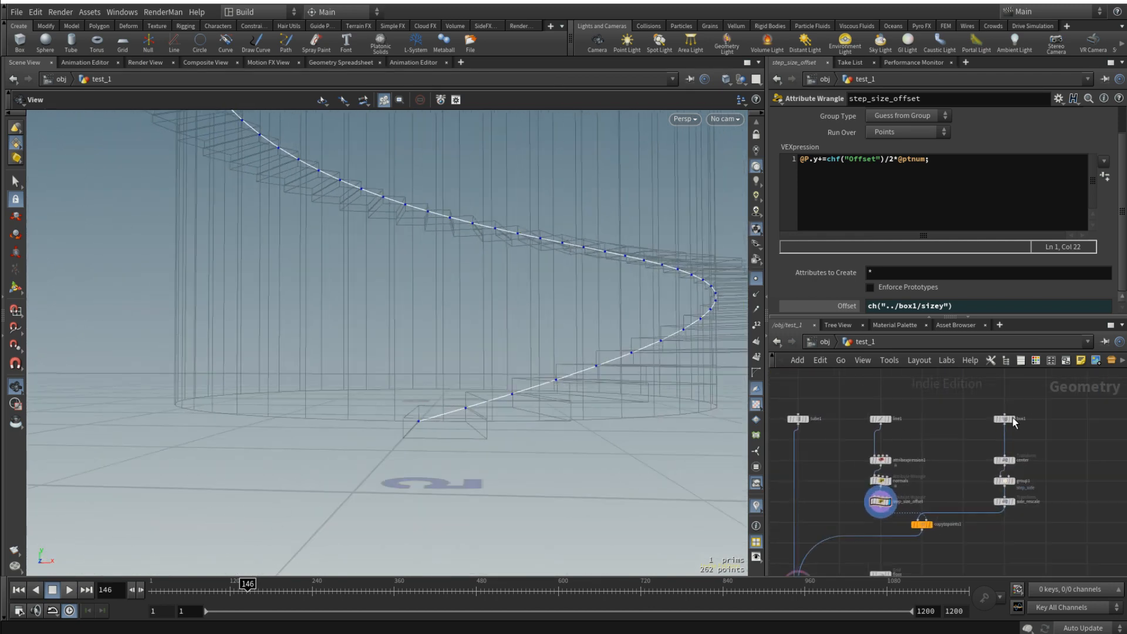
# - Set box1's Y size to 0.6 and check how the curve points follow the taller steps
pyautogui.click(1000, 420)
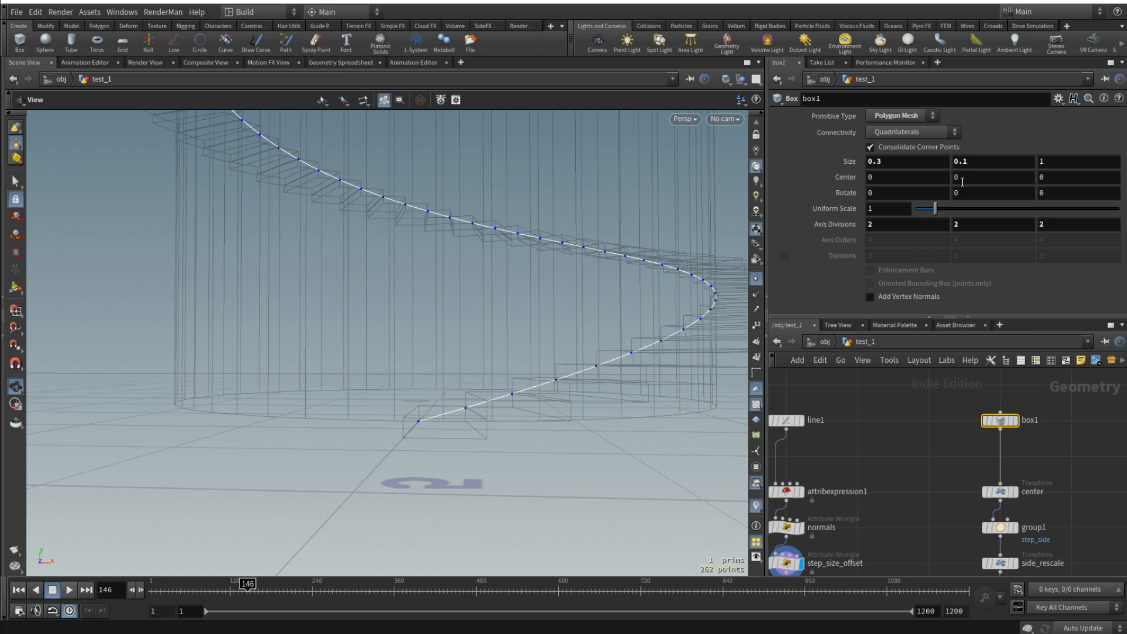
pyautogui.doubleClick(978, 162)
pyautogui.write('0.4')
pyautogui.moveTo(512, 176)
pyautogui.mouseDown()
pyautogui.moveTo(510, 209)
pyautogui.moveTo(504, 186)
pyautogui.mouseUp()
pyautogui.moveTo(433, 342); pyautogui.dragTo(496, 322, button='right')
pyautogui.moveTo(496, 322)
pyautogui.mouseDown()
pyautogui.moveTo(466, 327)
pyautogui.moveTo(583, 337)
pyautogui.moveTo(487, 336)
pyautogui.mouseUp()
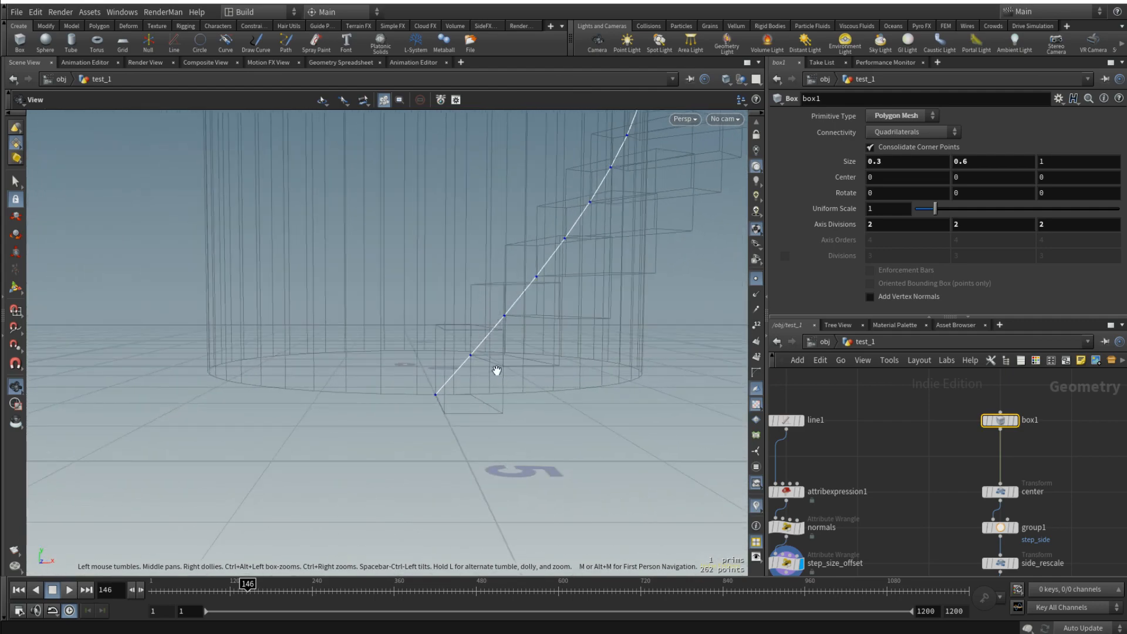
pyautogui.scroll(-7, 876, 461)
pyautogui.scroll(8, 817, 532)
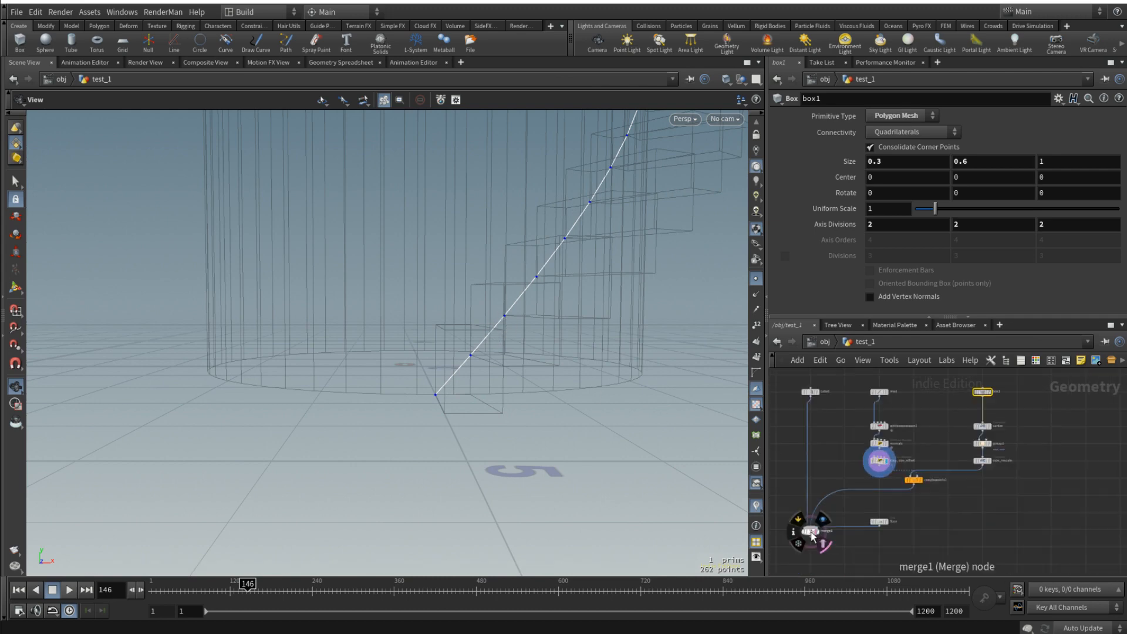
# - Display merge1's output, turn off point display, and inspect the whole staircase around the tower
pyautogui.click(828, 534)
pyautogui.click(813, 533)
pyautogui.moveTo(499, 348); pyautogui.dragTo(608, 366)
pyautogui.click(756, 280)
pyautogui.moveTo(578, 317); pyautogui.dragTo(520, 332)
pyautogui.press('f')
pyautogui.moveTo(416, 167); pyautogui.dragTo(481, 213)
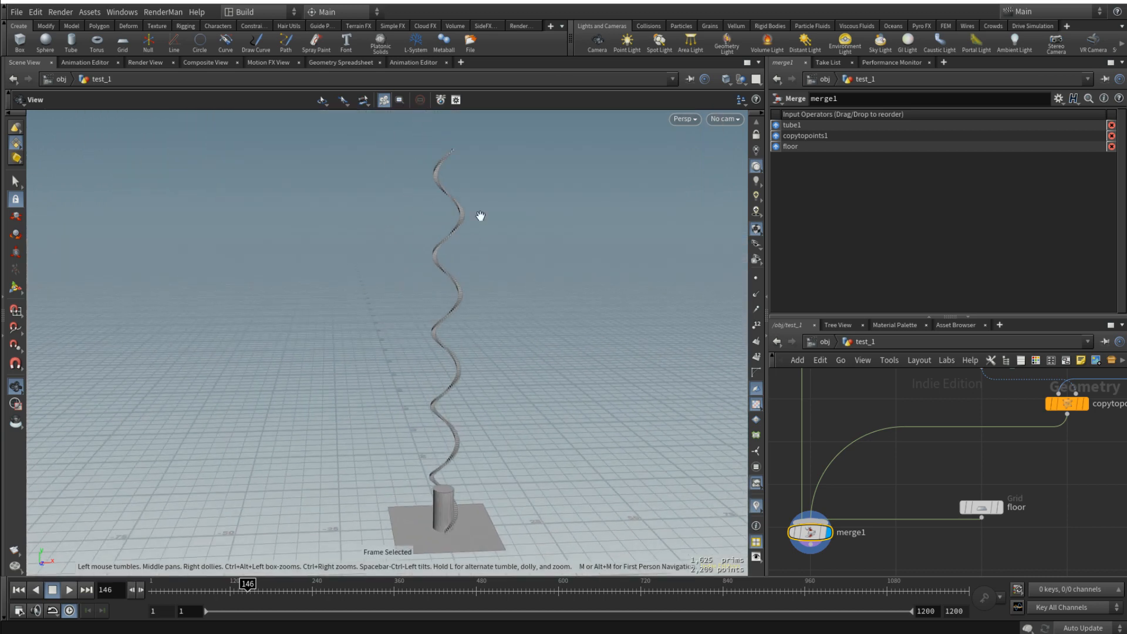
pyautogui.moveTo(471, 314); pyautogui.dragTo(450, 288)
pyautogui.moveTo(466, 403); pyautogui.dragTo(485, 369, button='middle')
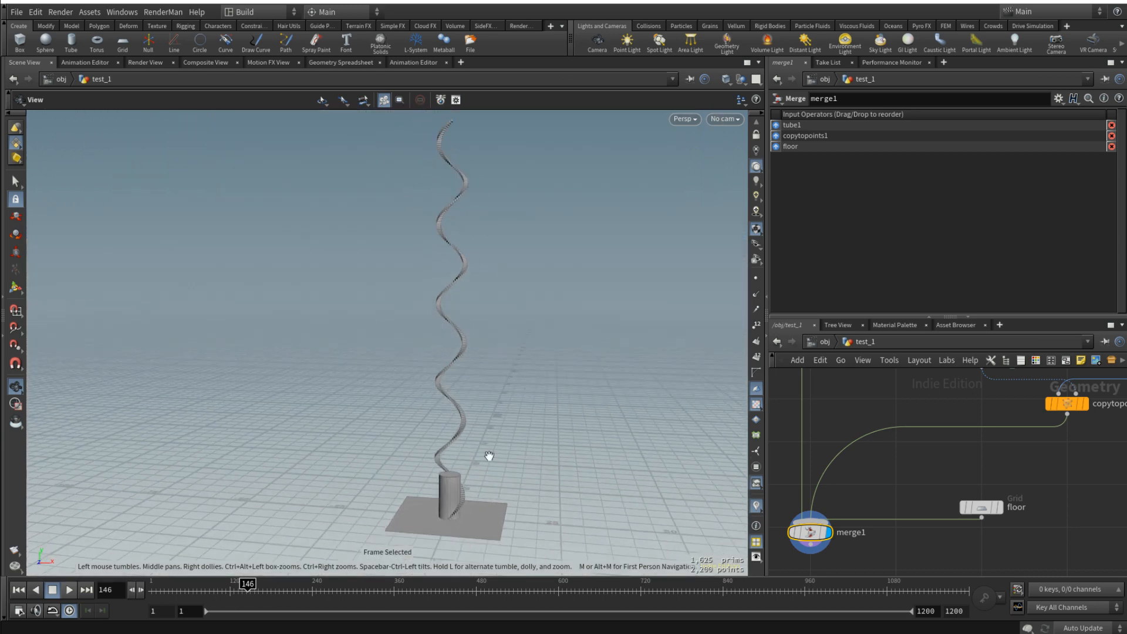
pyautogui.moveTo(488, 455); pyautogui.dragTo(531, 350, button='middle')
pyautogui.moveTo(479, 406); pyautogui.dragTo(549, 383, button='right')
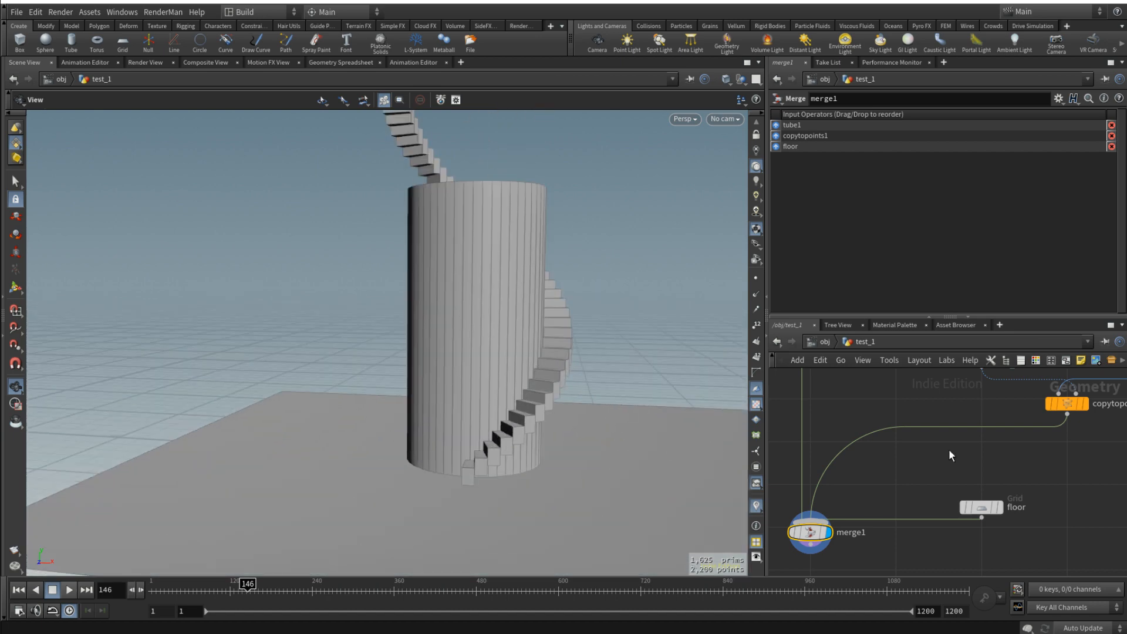
# - Set box1's Y size to 0.1
pyautogui.press('h')
pyautogui.click(1031, 409)
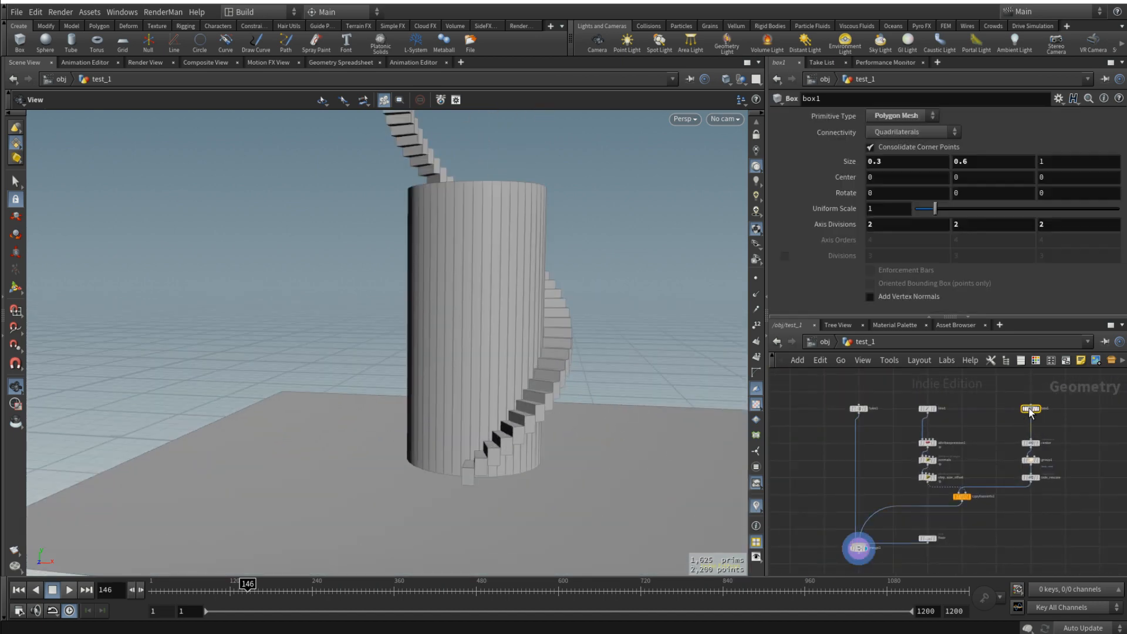
pyautogui.write('1')
pyautogui.press('Return')
pyautogui.scroll(3, 925, 484)
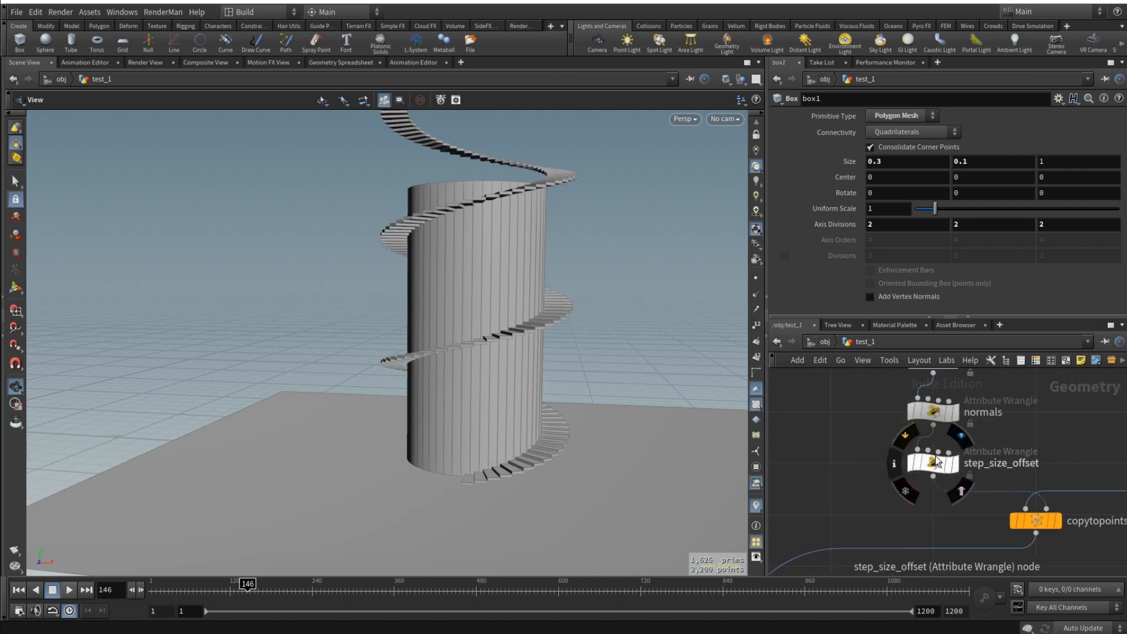
# - Start an if statement in the step_size_offset wrangle testing whether @P.y is greater than chf("Height")
pyautogui.click(933, 463)
pyautogui.scroll(4, 461, 475)
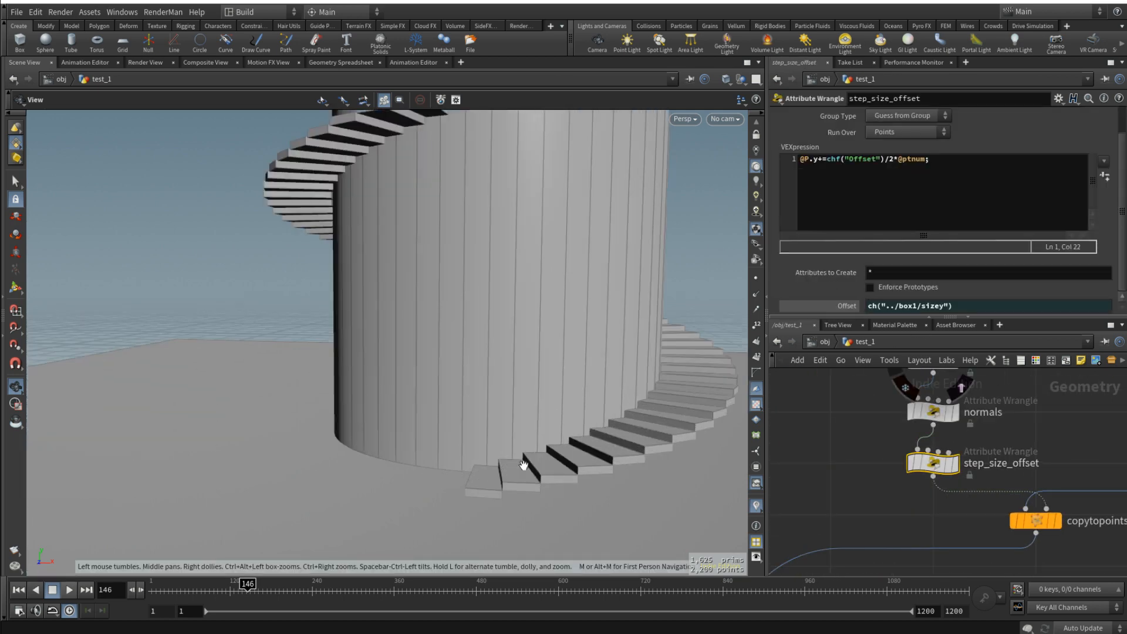
pyautogui.scroll(-1, 550, 452)
pyautogui.scroll(1, 552, 451)
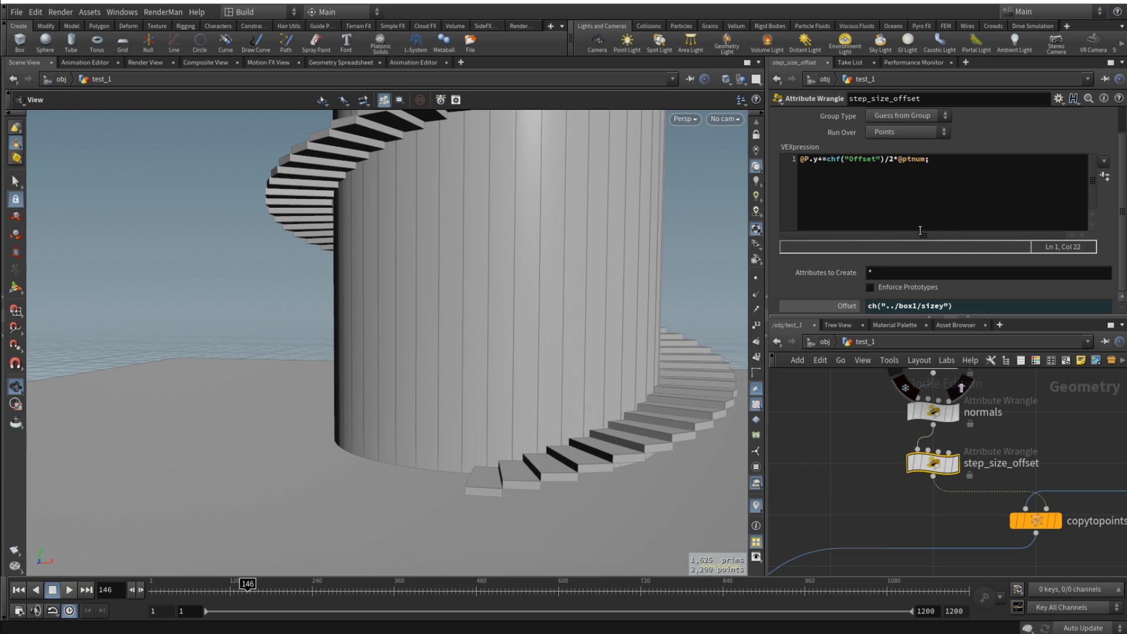
pyautogui.moveTo(590, 402); pyautogui.dragTo(568, 396)
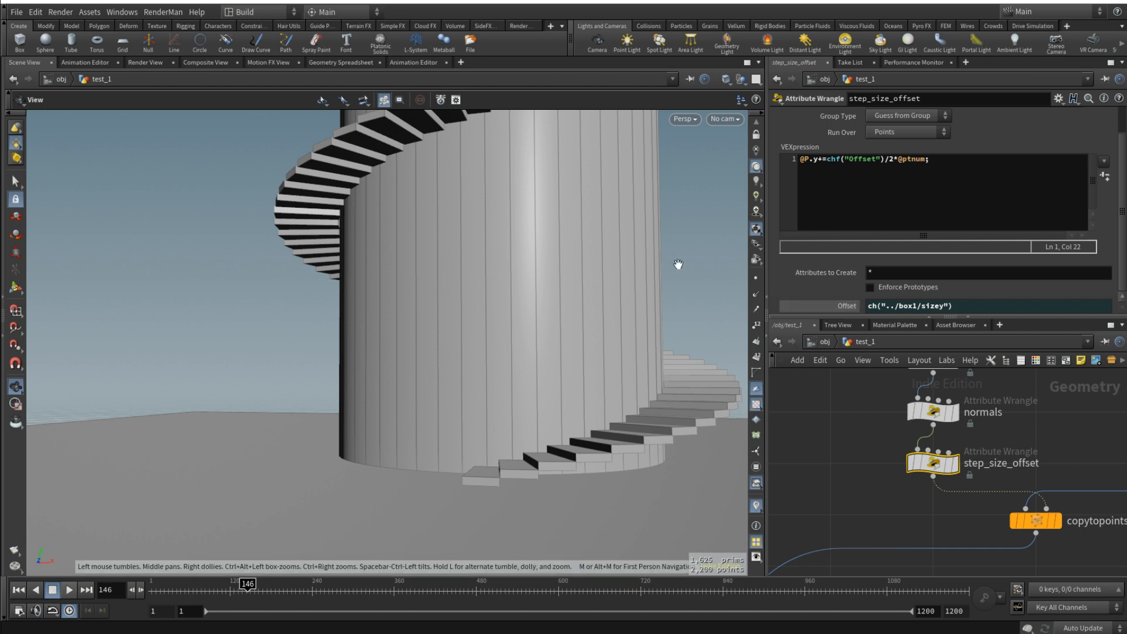
pyautogui.click(913, 187)
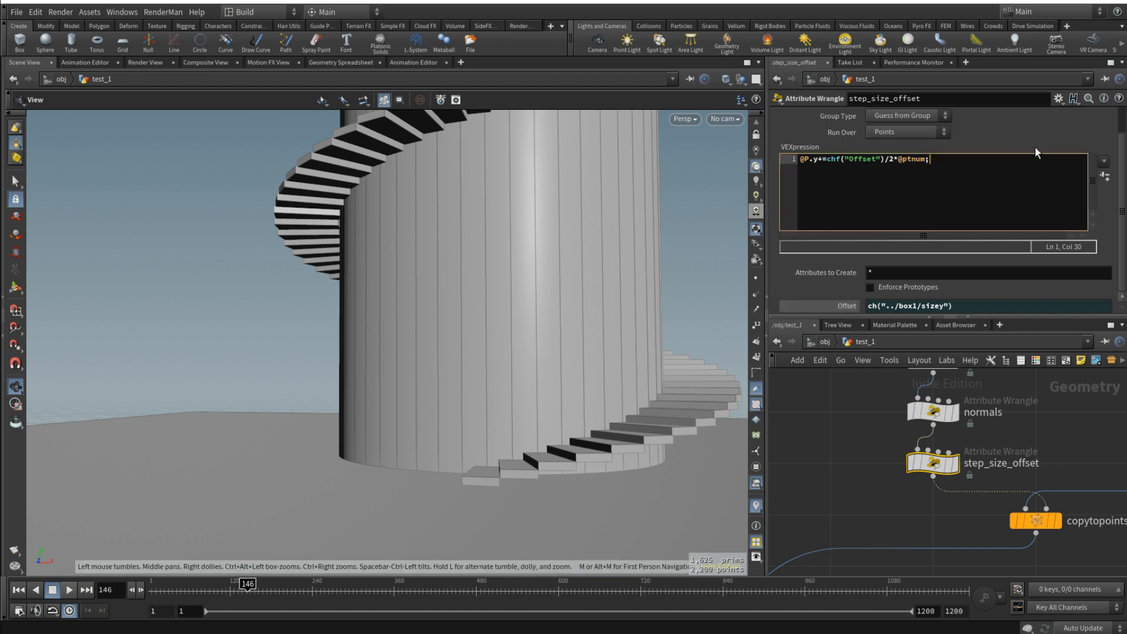
pyautogui.press('Return')
pyautogui.press('Return')
pyautogui.press('Return')
pyautogui.write('>')
pyautogui.write('chf')
pyautogui.write('("Height')
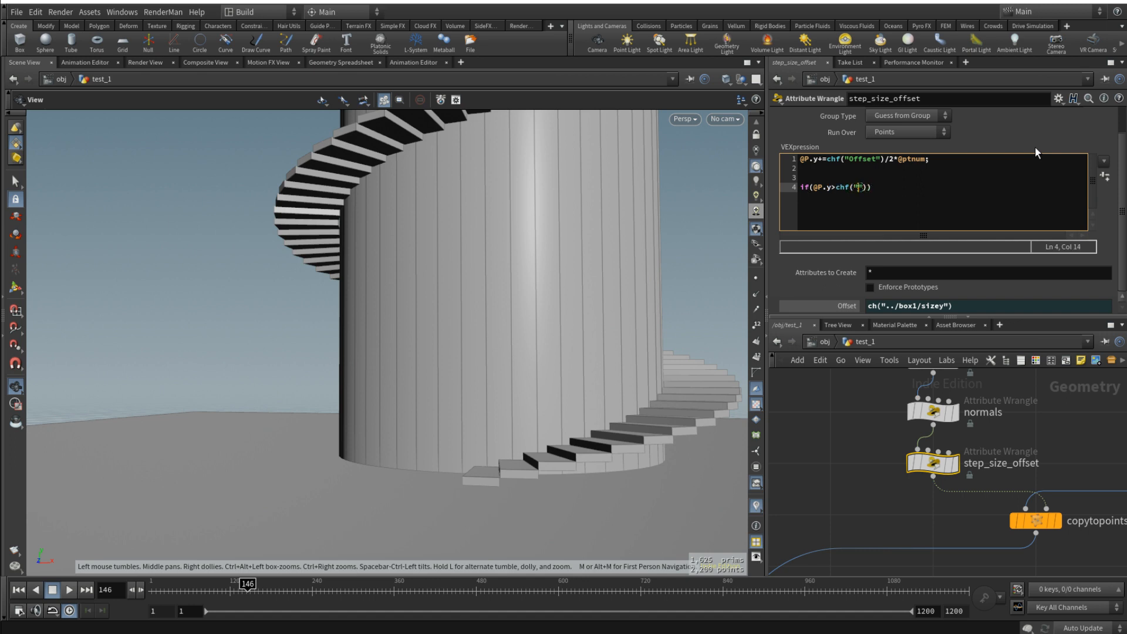
pyautogui.write('")+')
# - Add chf("Offset")/2 to the Height threshold in the if condition
pyautogui.moveTo(893, 159); pyautogui.dragTo(824, 162)
pyautogui.hotkey('ctrl', 'c')
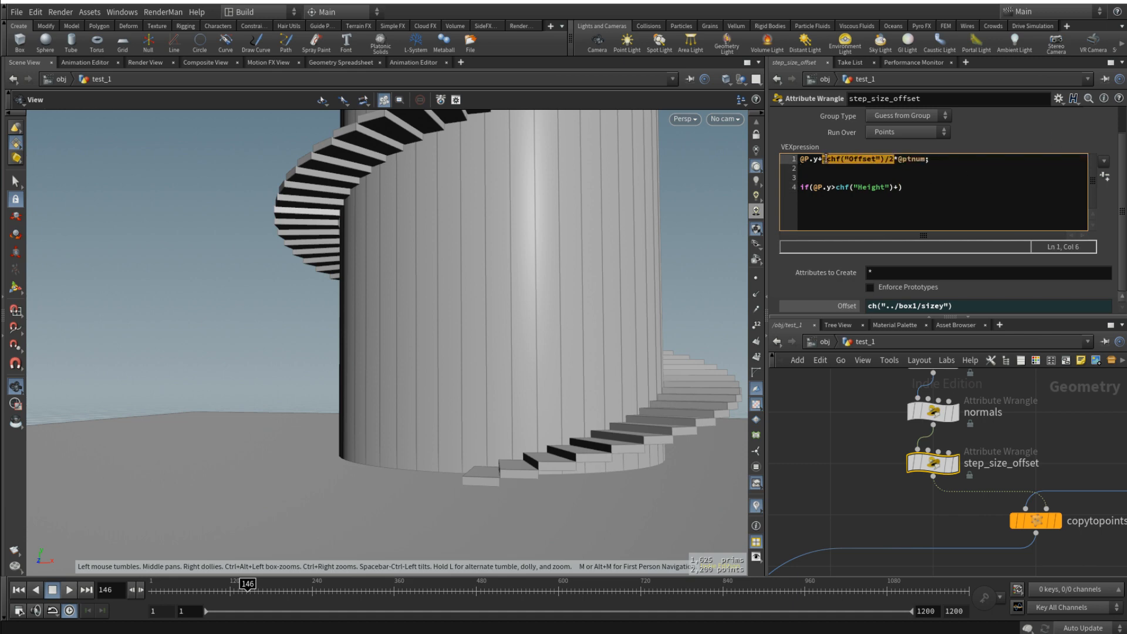
pyautogui.click(908, 187)
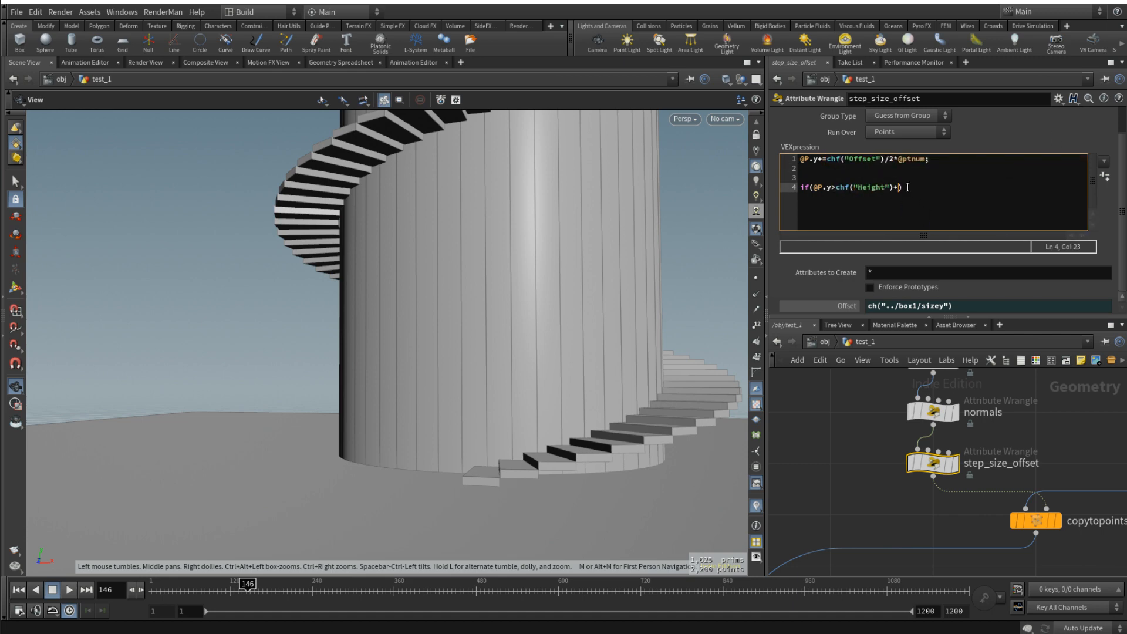
pyautogui.hotkey('ctrl', 'v')
pyautogui.press('Return')
pyautogui.press('Return')
pyautogui.write('{}')
pyautogui.press('Left')
pyautogui.press('Return')
pyautogui.press('Return')
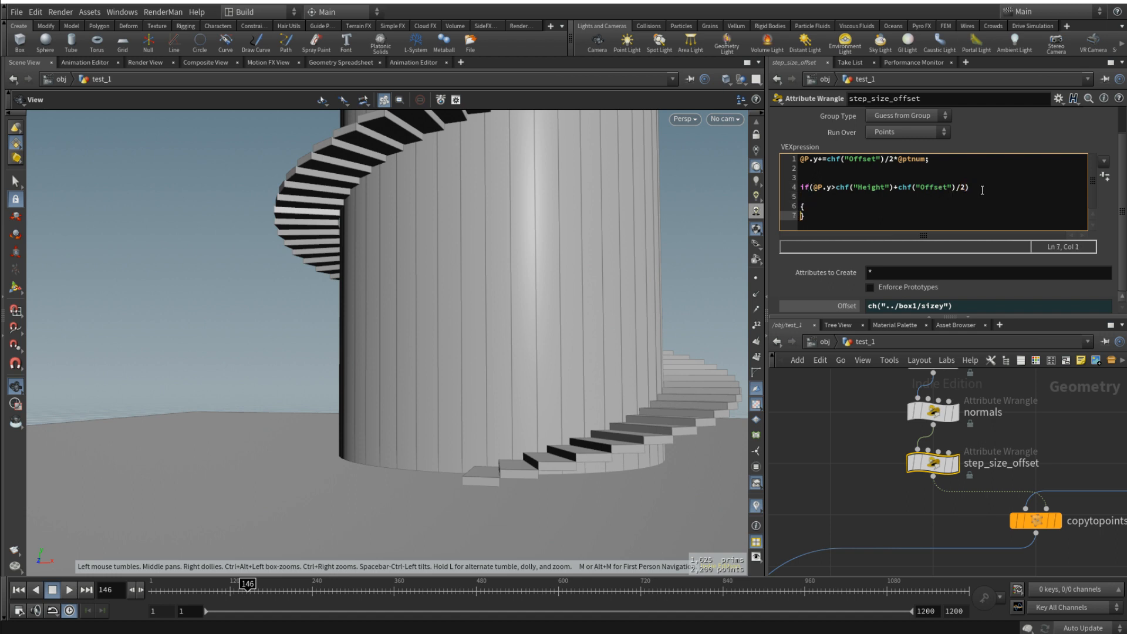
pyautogui.press('Up')
pyautogui.write('remov')
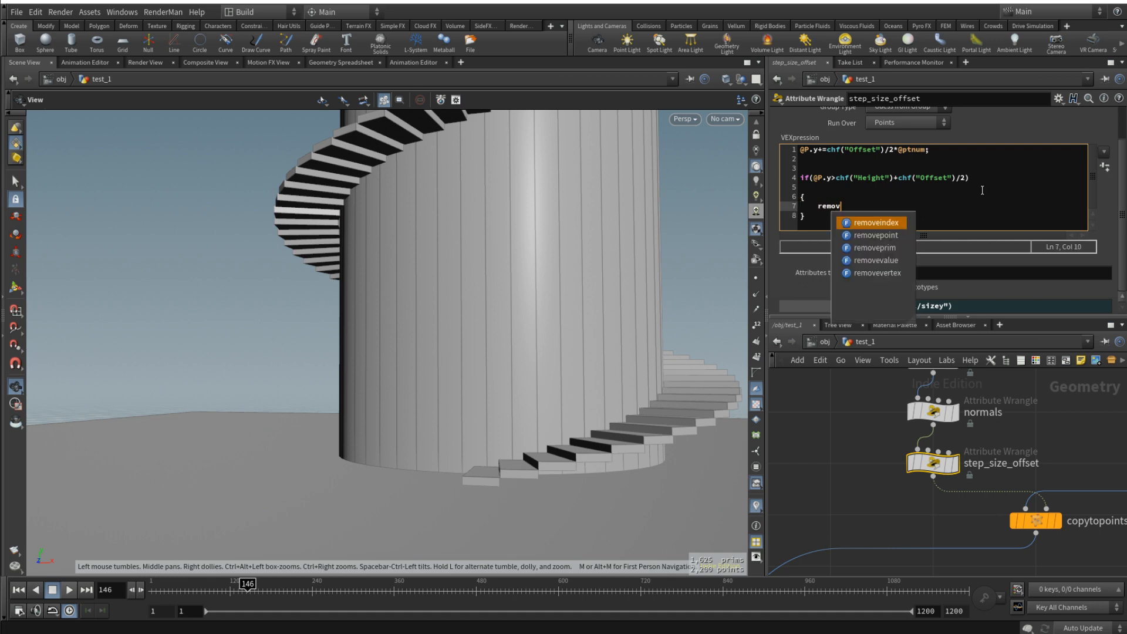
pyautogui.write('epoint(0, @ptnum);')
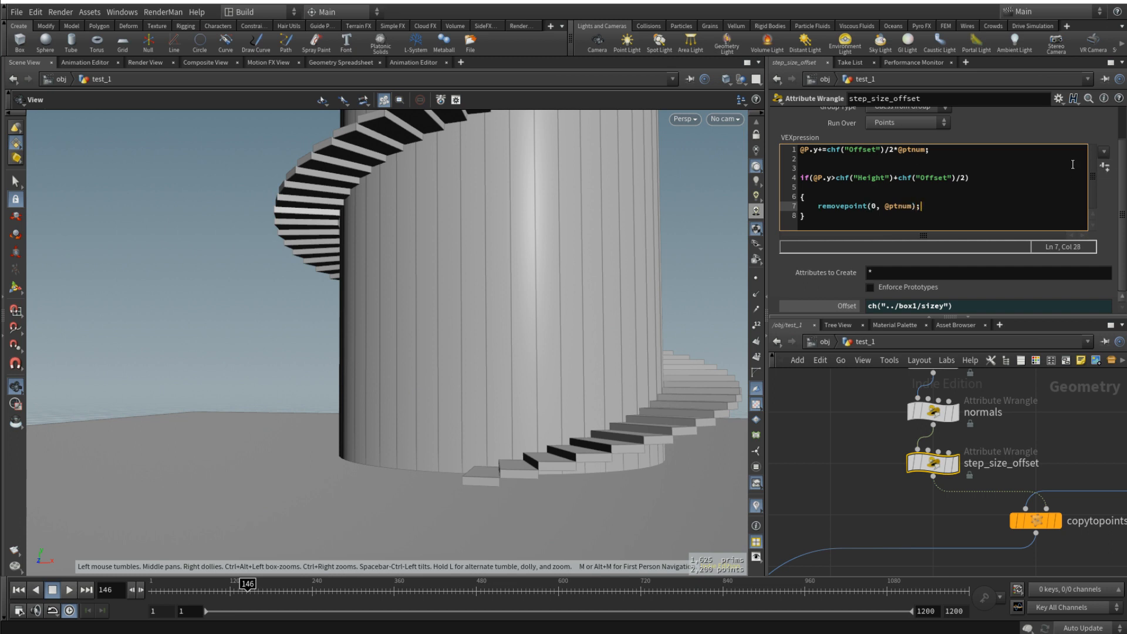
# - Create the wrangle's Height parameter from the code and test it at 0.903 and 0.687
pyautogui.click(1105, 167)
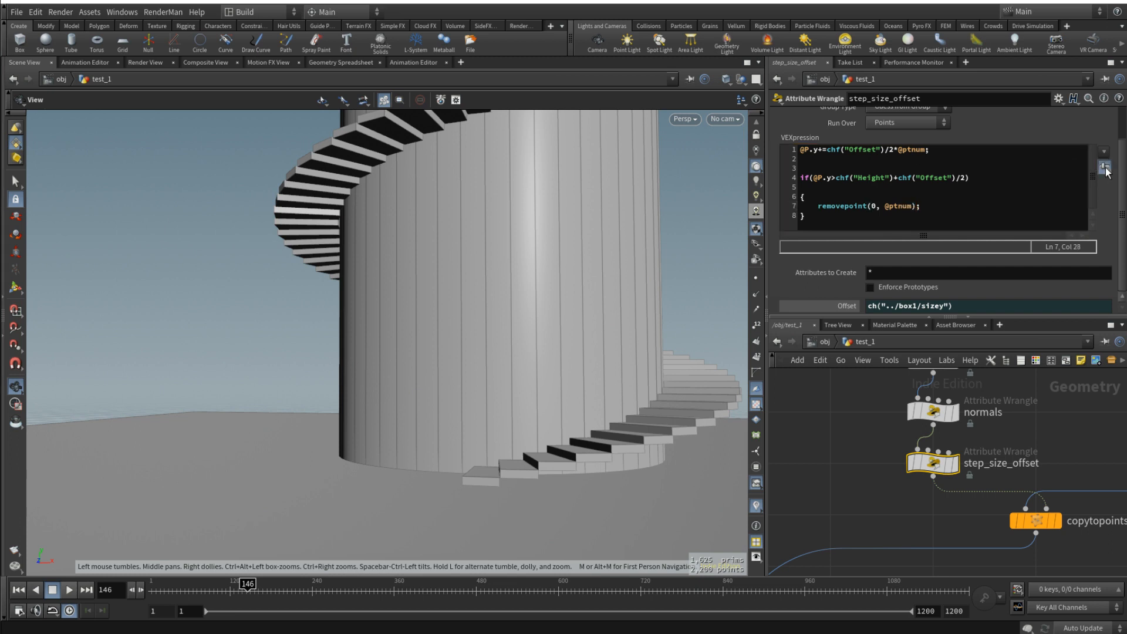
pyautogui.scroll(-1, 940, 276)
pyautogui.moveTo(914, 306); pyautogui.dragTo(1090, 306)
pyautogui.press('f')
pyautogui.moveTo(485, 349); pyautogui.dragTo(384, 416)
pyautogui.moveTo(385, 417); pyautogui.dragTo(581, 390, button='right')
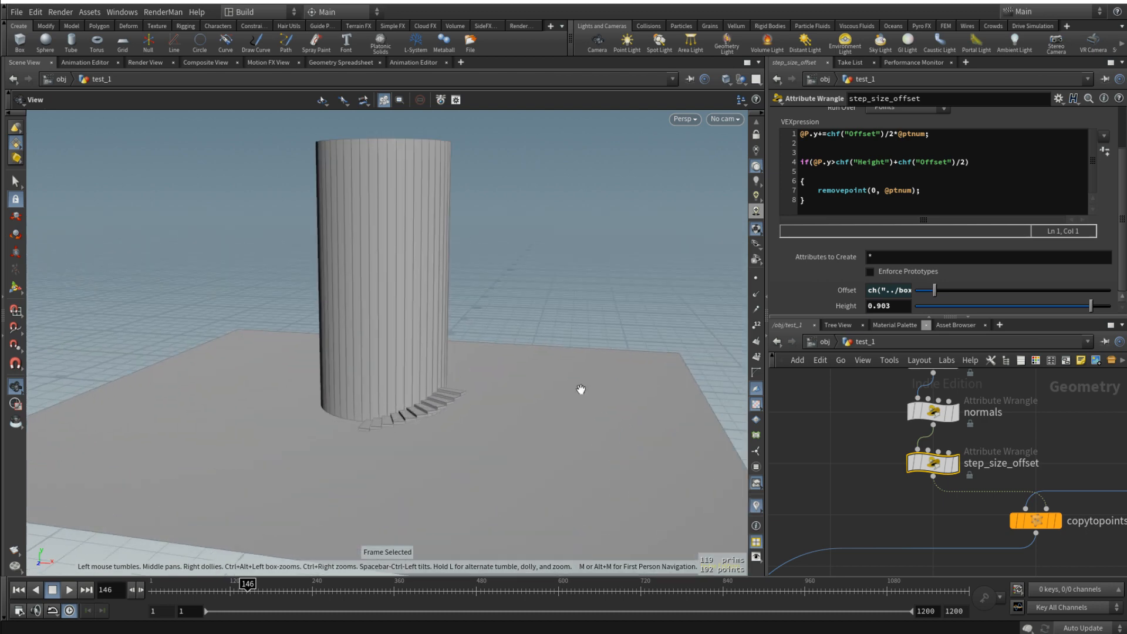
pyautogui.moveTo(1022, 305); pyautogui.dragTo(1048, 306)
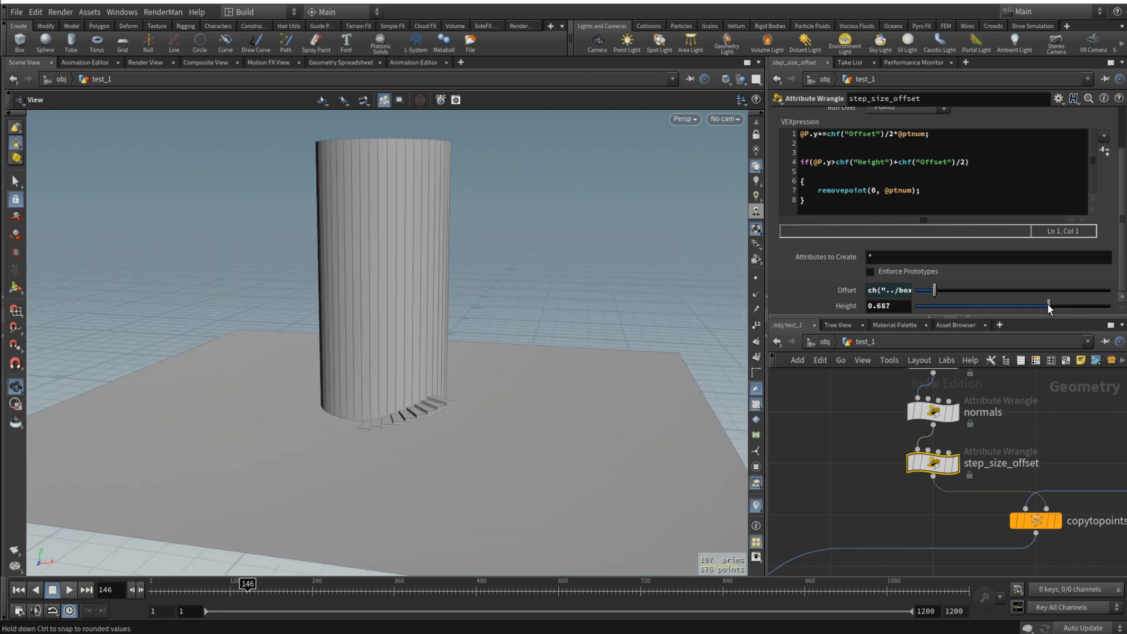
# - Link step_size_offset's Height to tube1's Height with a relative reference, ch("../tube1/height")
pyautogui.scroll(-3, 865, 428)
pyautogui.click(887, 427)
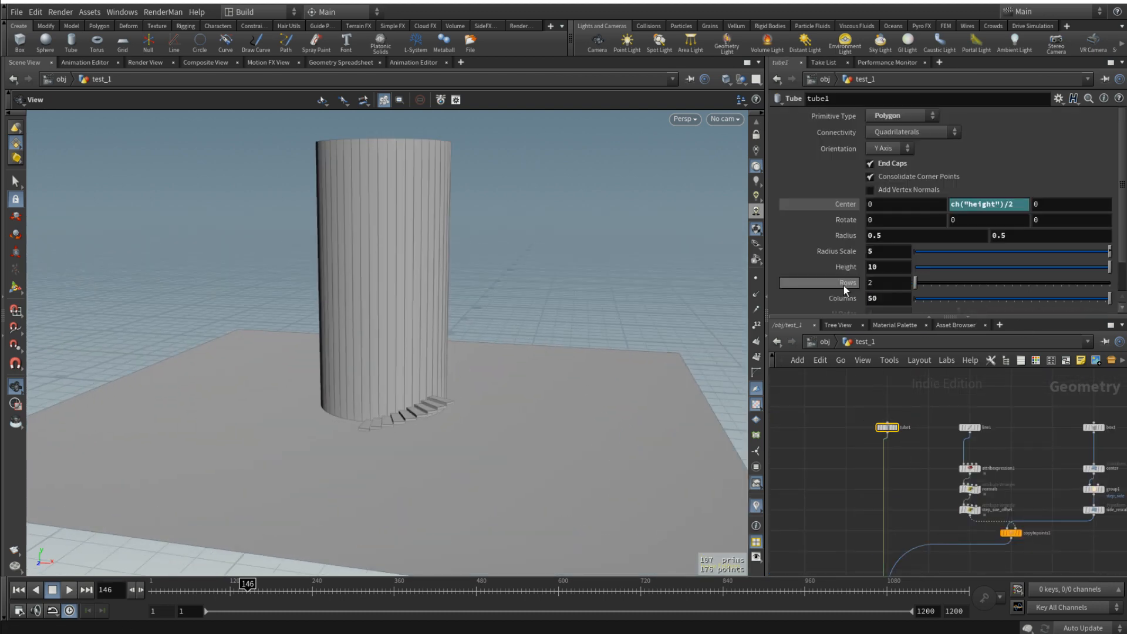
pyautogui.rightClick(846, 269)
pyautogui.click(875, 351)
pyautogui.scroll(3, 992, 481)
pyautogui.click(938, 473)
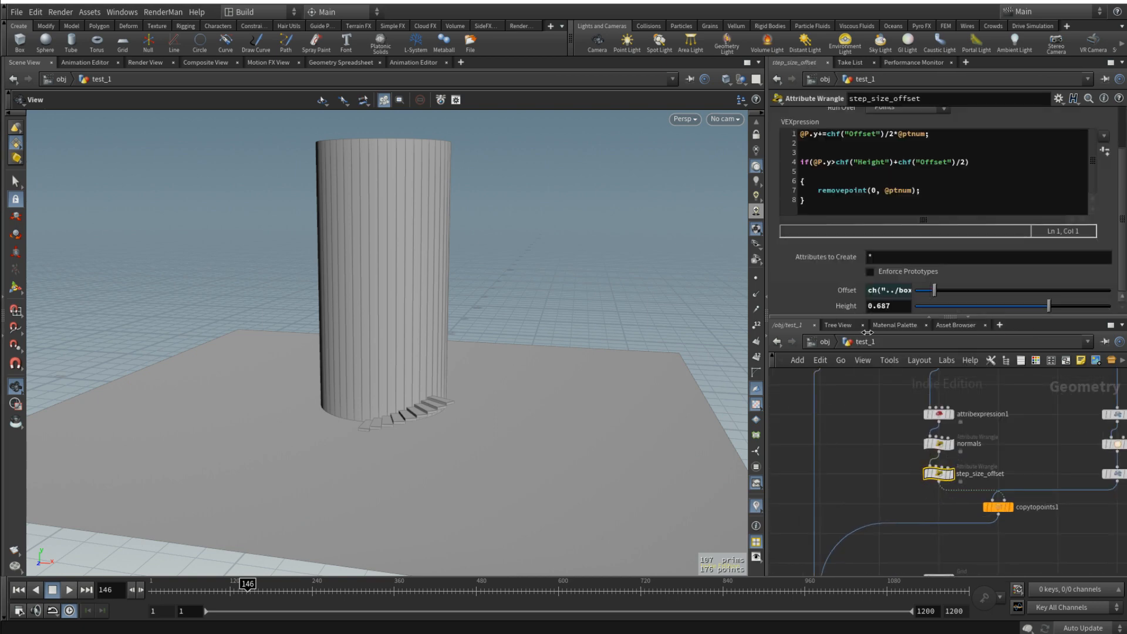
pyautogui.rightClick(837, 304)
pyautogui.click(910, 422)
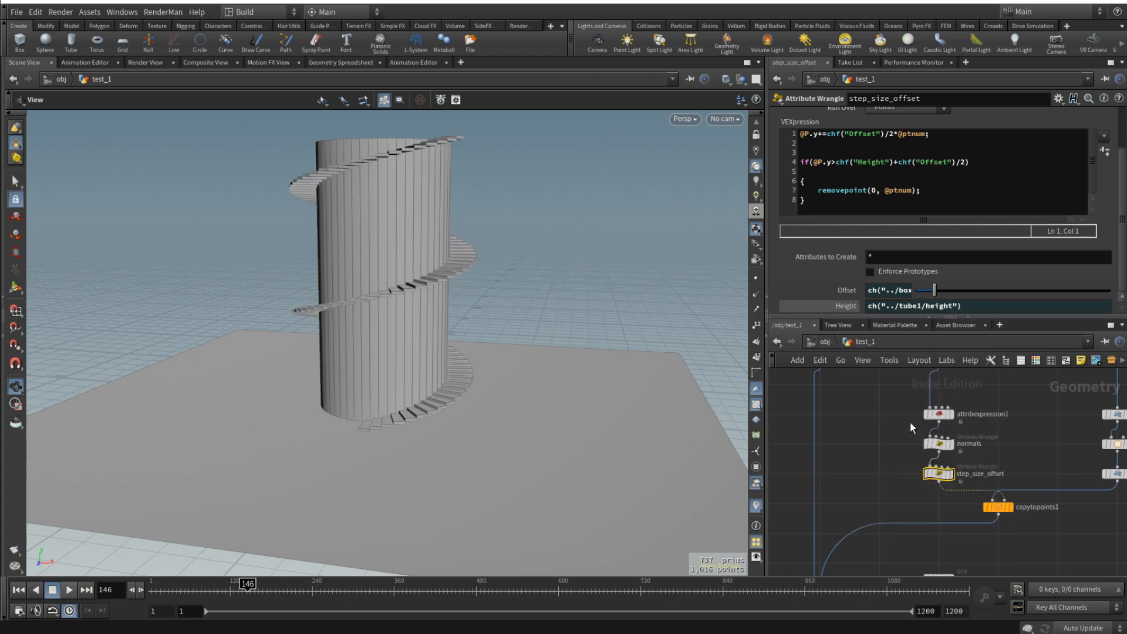
# - Return the timeline to frame 1 and inspect where the stairs meet the top of the tower
pyautogui.press('f')
pyautogui.moveTo(415, 184); pyautogui.dragTo(443, 236)
pyautogui.scroll(6, 404, 260)
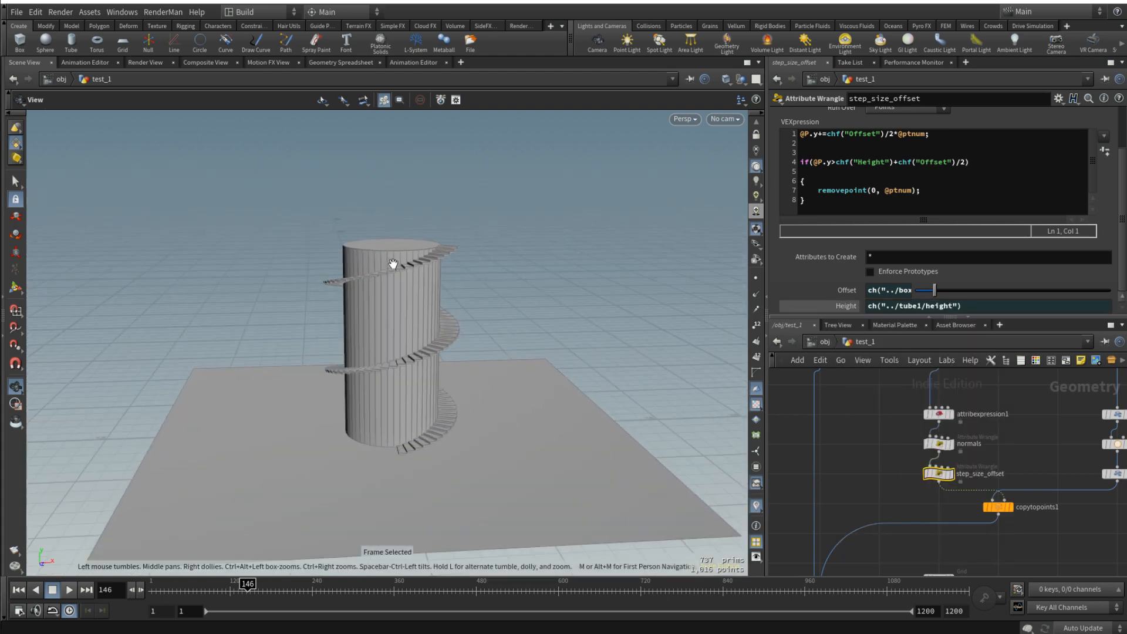
pyautogui.scroll(5, 411, 270)
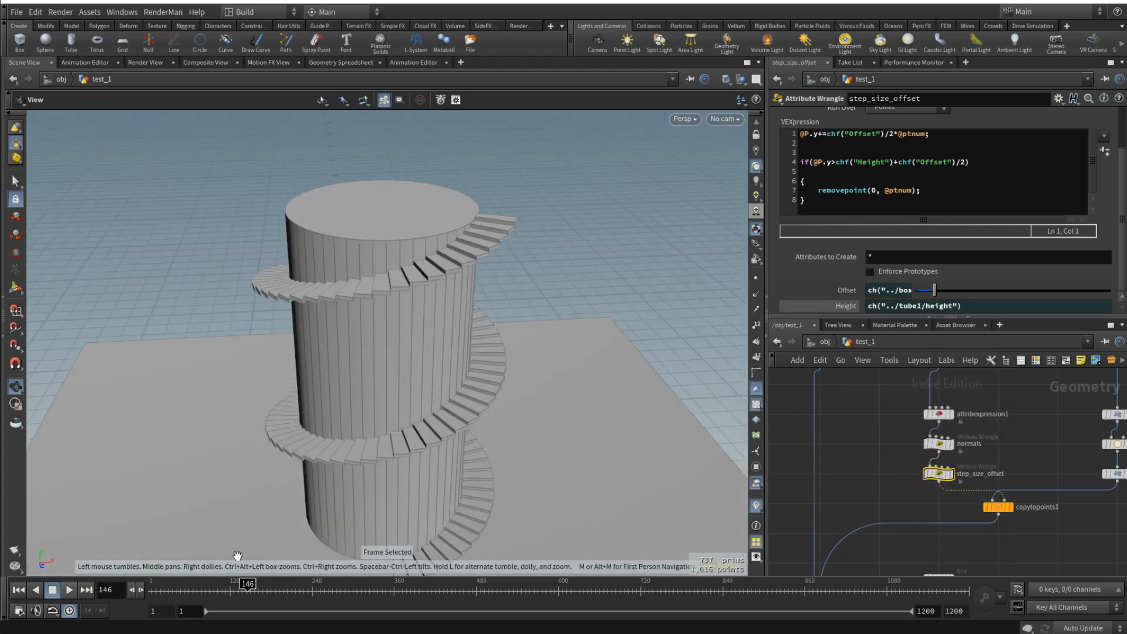
pyautogui.moveTo(240, 585); pyautogui.dragTo(154, 585)
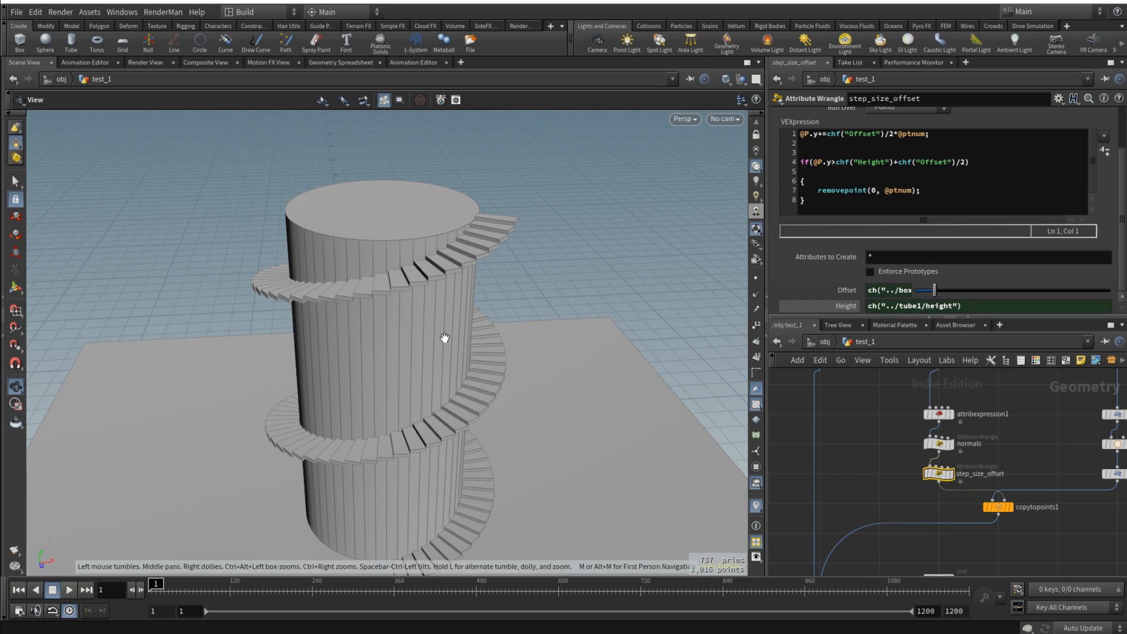
pyautogui.moveTo(443, 337); pyautogui.dragTo(444, 284)
pyautogui.scroll(-4, 431, 322)
pyautogui.scroll(5, 443, 284)
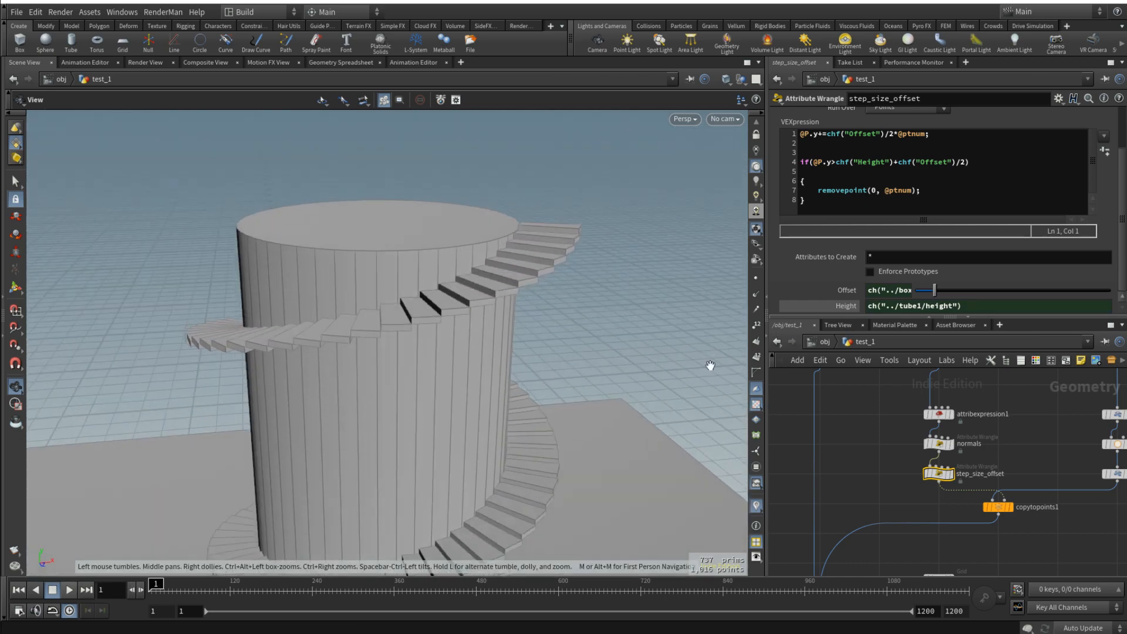
# - Set tube1's Height to 15 to test how the stairs follow a taller tower
pyautogui.scroll(-4, 820, 412)
pyautogui.click(833, 404)
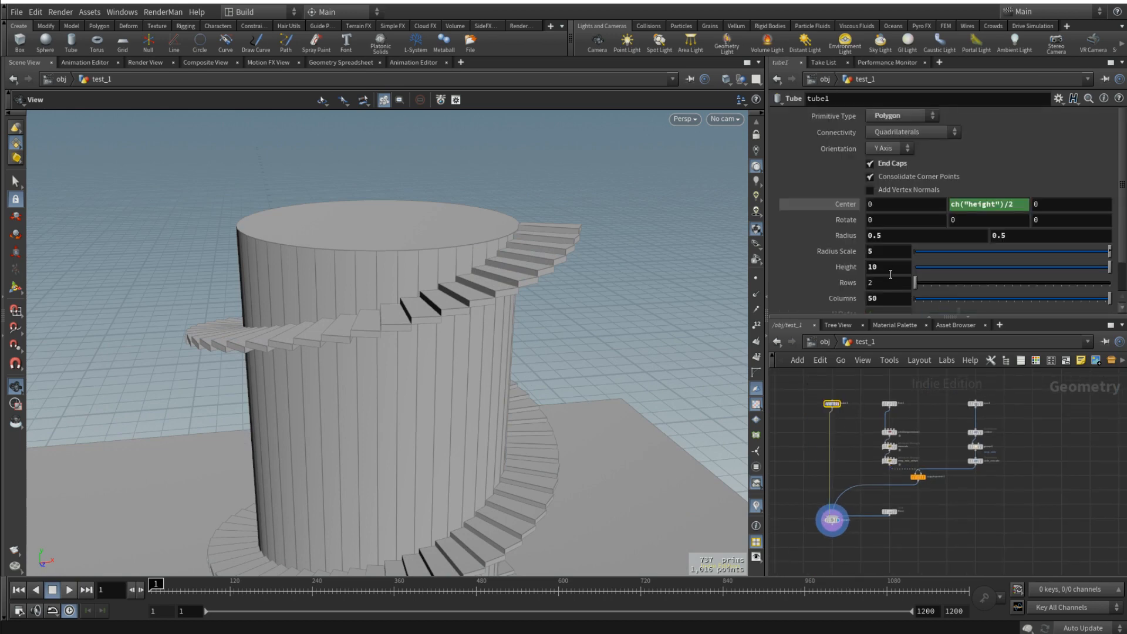
pyautogui.moveTo(890, 271); pyautogui.dragTo(810, 276)
pyautogui.write('15')
pyautogui.press('Return')
pyautogui.moveTo(528, 301); pyautogui.dragTo(522, 279)
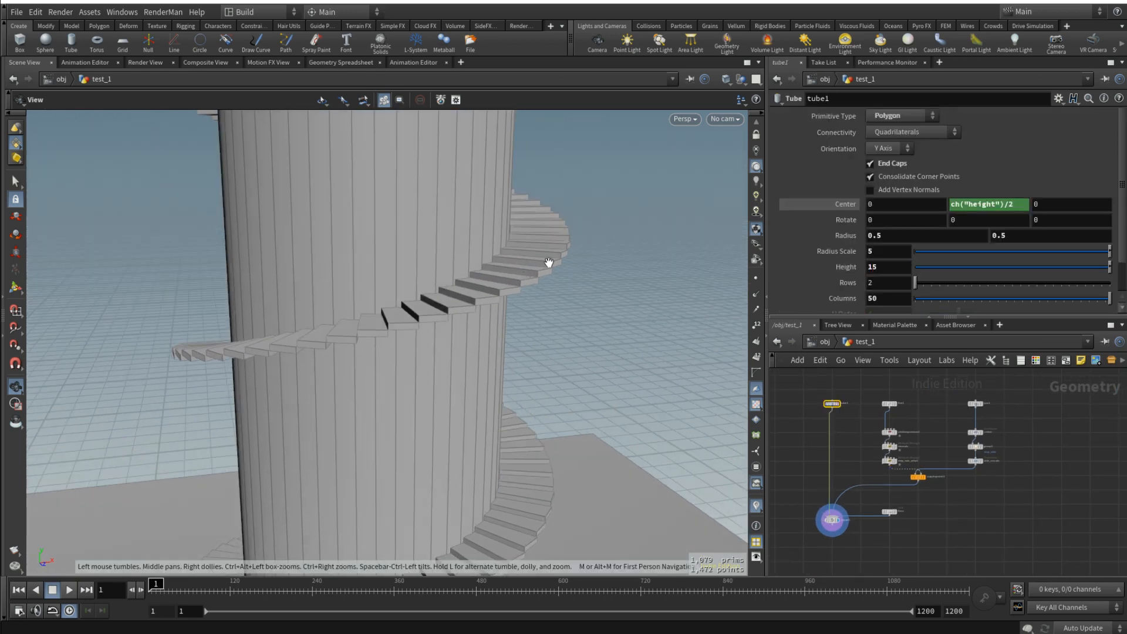
# - Set tube1's Radius Scale to 10 to test the stairs on a wider tower
pyautogui.moveTo(892, 251); pyautogui.dragTo(814, 263)
pyautogui.write('10')
pyautogui.press('Return')
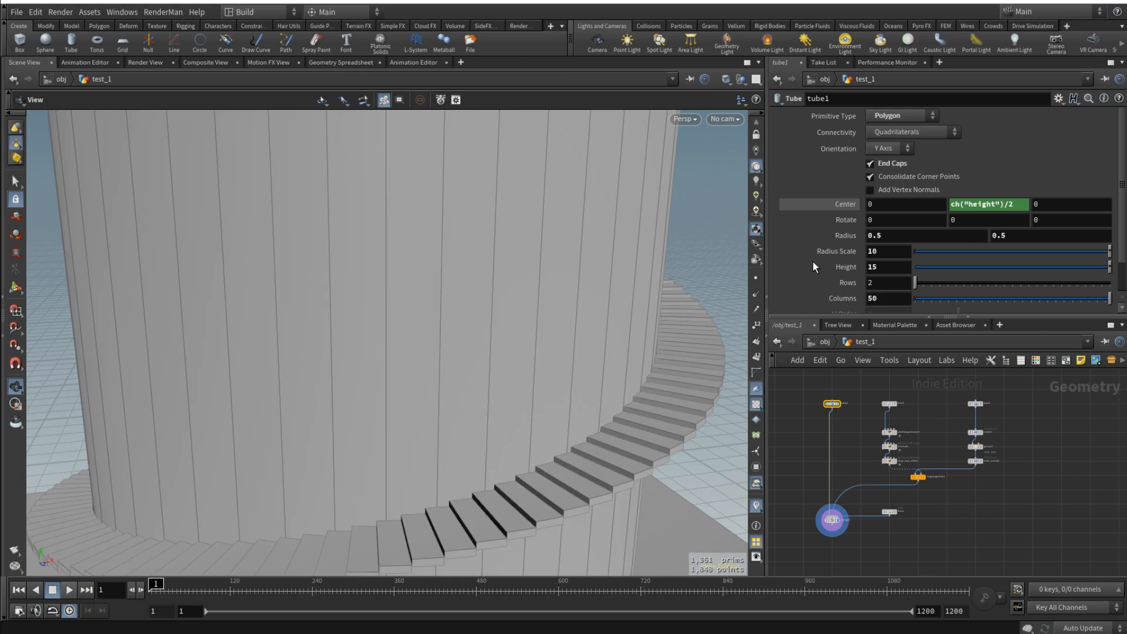
pyautogui.moveTo(525, 456); pyautogui.dragTo(578, 319)
pyautogui.scroll(-5, 608, 319)
# - Restore tube1's Radius Scale to 5 and Height to 10, and frame the whole tower
pyautogui.moveTo(887, 253); pyautogui.dragTo(826, 271)
pyautogui.write('5')
pyautogui.press('Return')
pyautogui.write('10')
pyautogui.press('Return')
pyautogui.press('f')
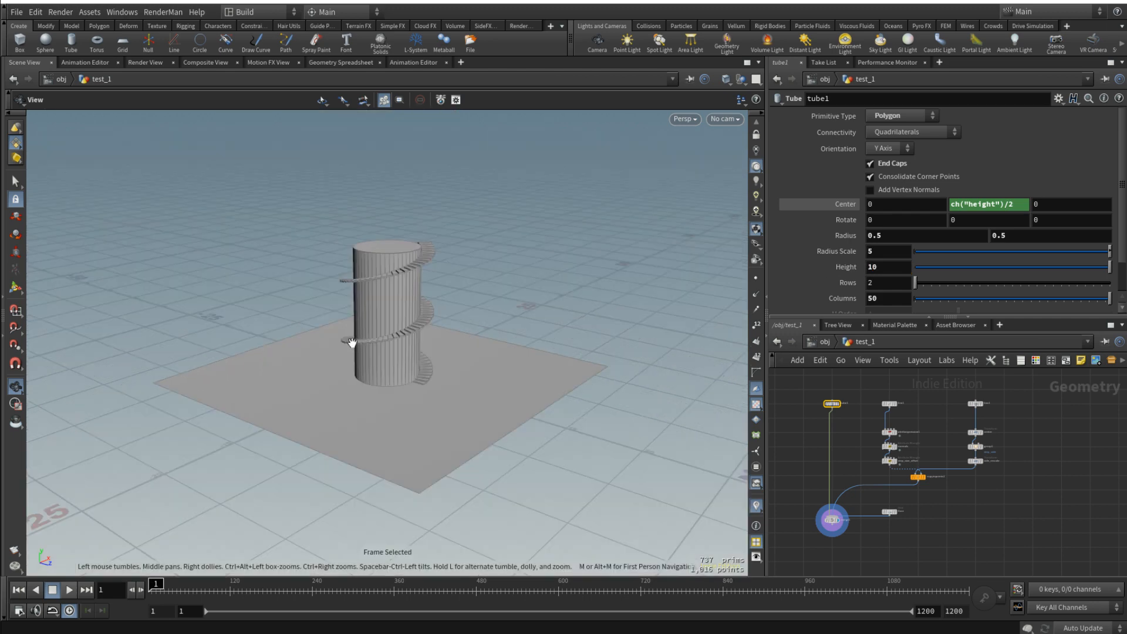
# - Save the scene file and inspect the finished staircase around the tower up close
pyautogui.moveTo(351, 343); pyautogui.dragTo(448, 284)
pyautogui.hotkey('ctrl', 's')
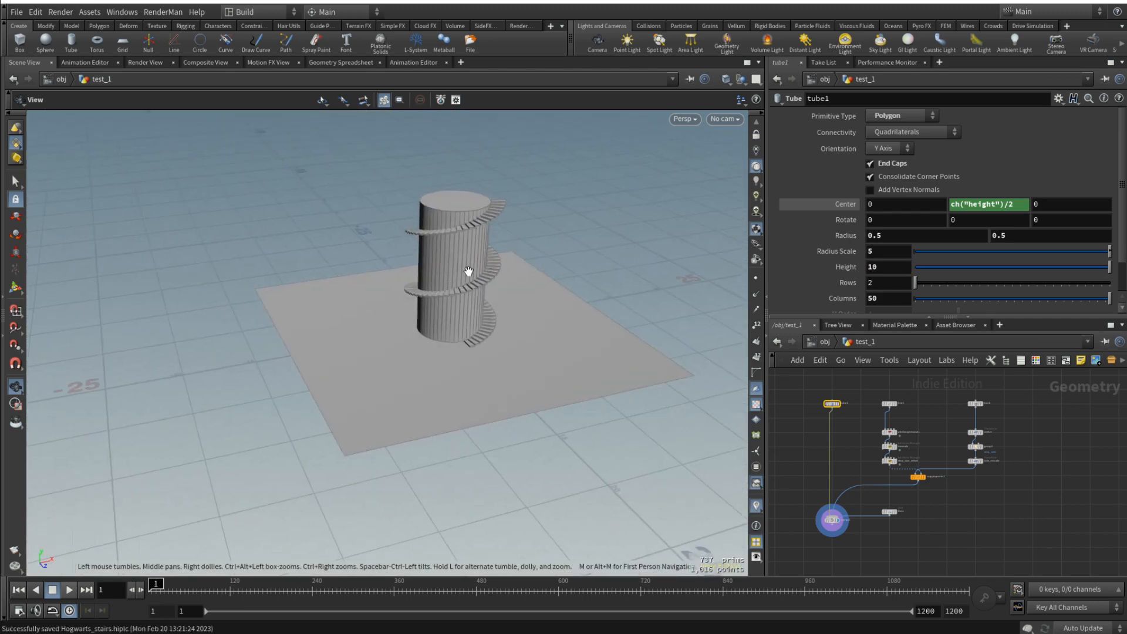
pyautogui.scroll(6, 469, 271)
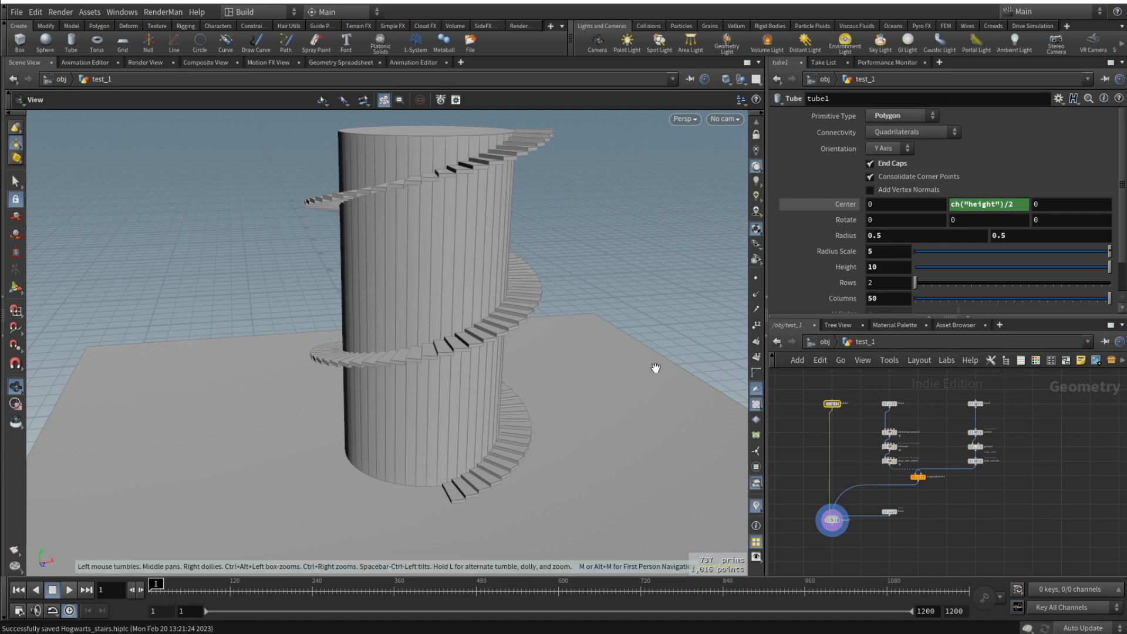
pyautogui.moveTo(597, 357); pyautogui.dragTo(562, 337, button='middle')
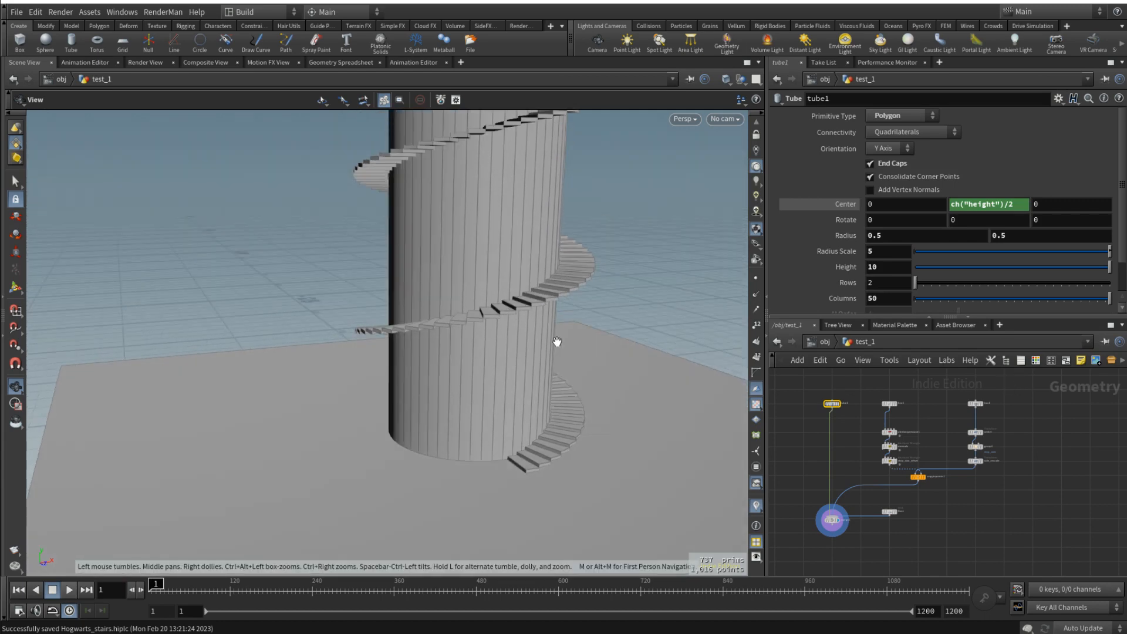
# - Move copytopoints1, floor and merge1 together further down the network to free space below the wrangles
pyautogui.moveTo(906, 535); pyautogui.dragTo(954, 508, button='middle')
pyautogui.moveTo(989, 521); pyautogui.dragTo(848, 449)
pyautogui.scroll(-2, 939, 458)
pyautogui.scroll(3, 954, 458)
pyautogui.moveTo(957, 460); pyautogui.dragTo(958, 528)
pyautogui.moveTo(1026, 526); pyautogui.dragTo(1053, 459, button='middle')
pyautogui.scroll(4, 989, 471)
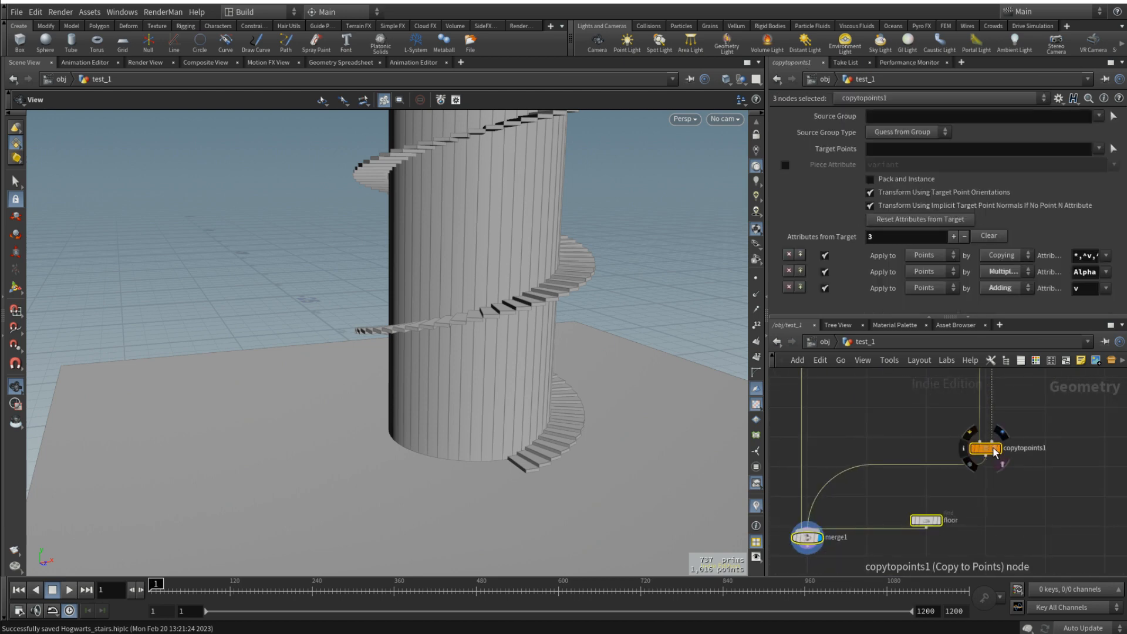
pyautogui.moveTo(992, 451); pyautogui.dragTo(990, 442)
pyautogui.click(990, 441)
# - Move floor and merge1 further below copytopoints1, and view the staircase from above
pyautogui.moveTo(928, 508); pyautogui.dragTo(926, 496)
pyautogui.scroll(-3, 926, 506)
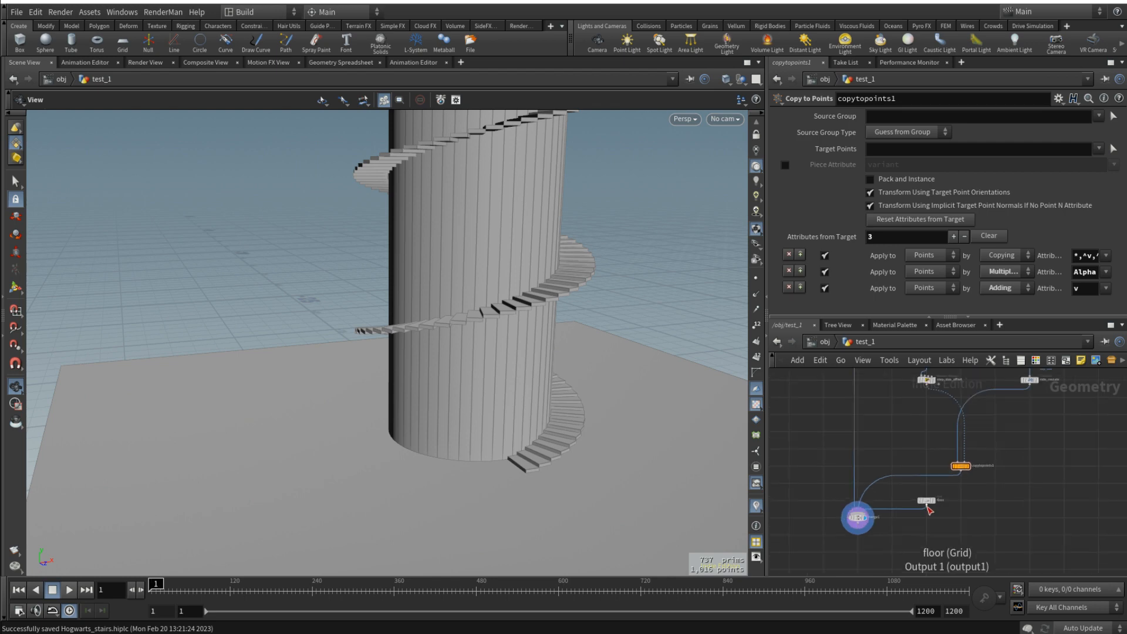
pyautogui.moveTo(958, 541); pyautogui.dragTo(851, 499)
pyautogui.moveTo(965, 535); pyautogui.dragTo(989, 489, button='middle')
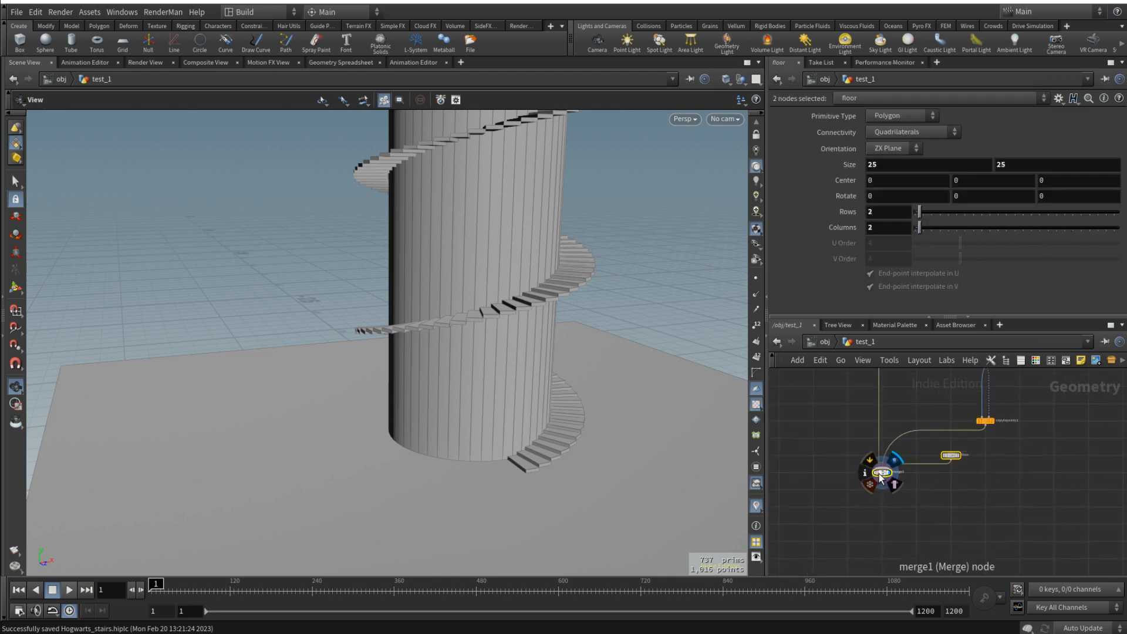
pyautogui.moveTo(880, 473); pyautogui.dragTo(880, 531)
pyautogui.click(834, 460)
pyautogui.moveTo(526, 333); pyautogui.dragTo(526, 365)
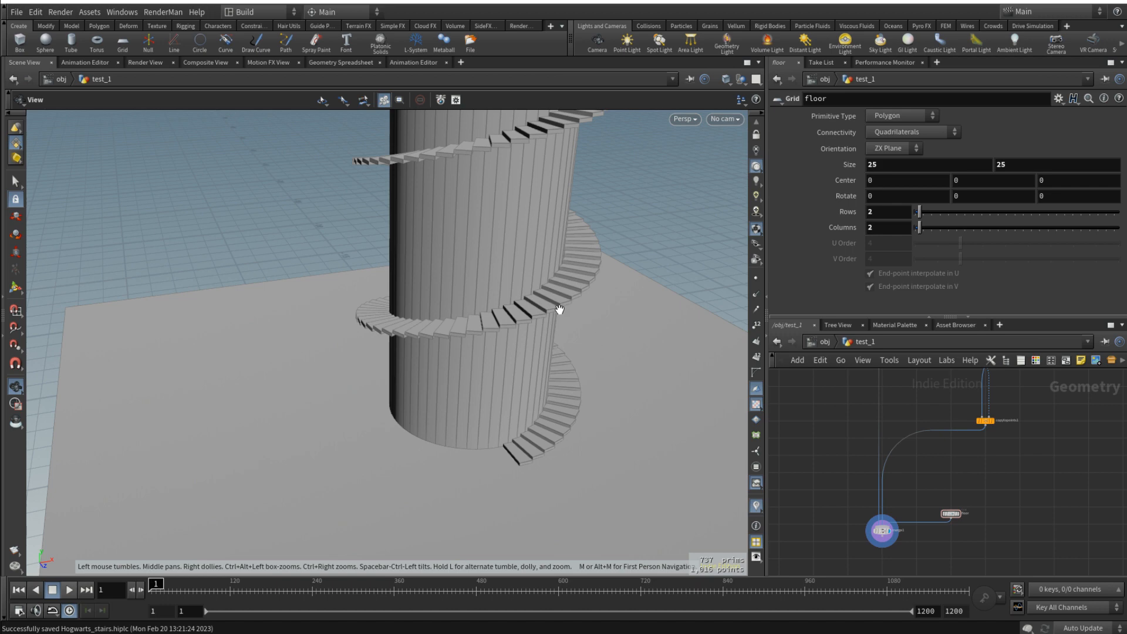
pyautogui.moveTo(559, 310); pyautogui.dragTo(540, 340)
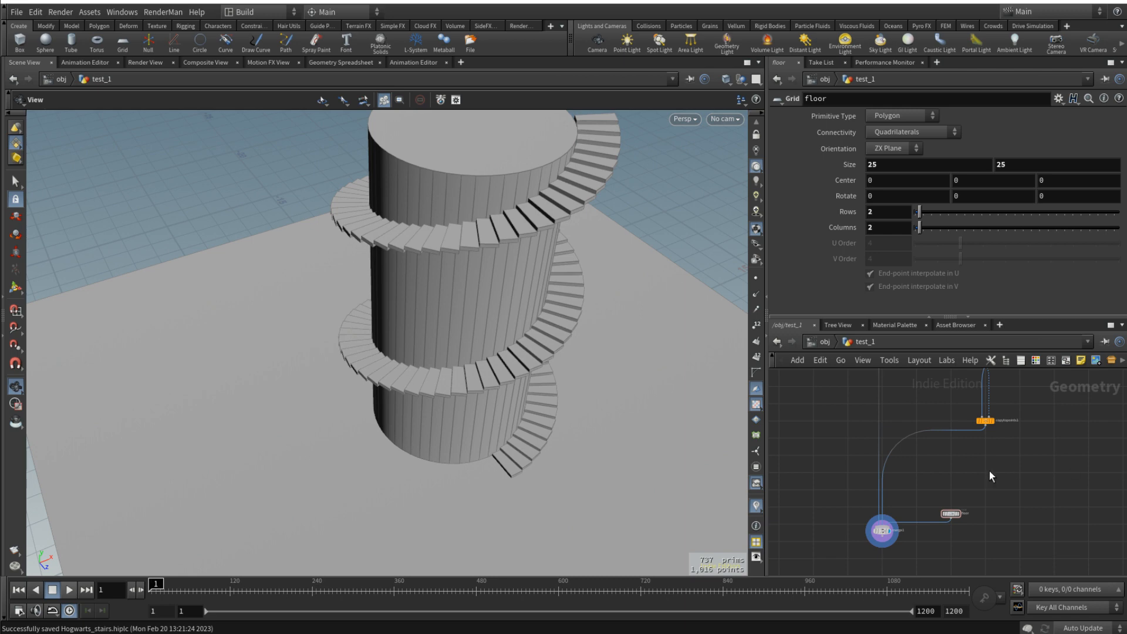
# - Add a Transform node fed by step_size_offset's output, and display step_size_offset
pyautogui.press('Tab')
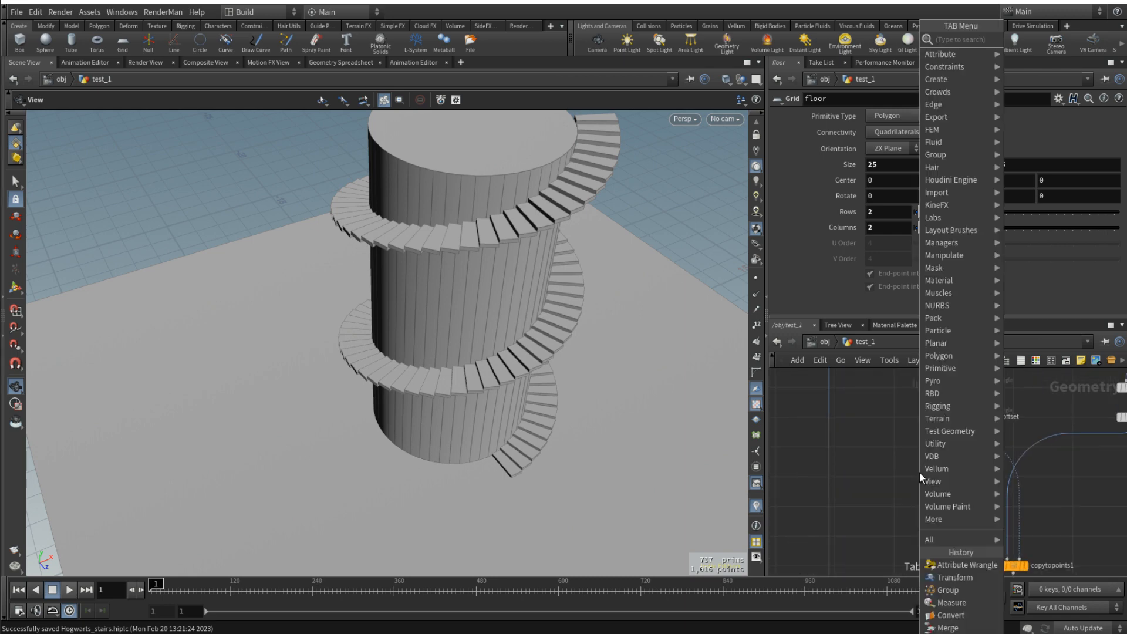
pyautogui.write('tra')
pyautogui.click(1070, 61)
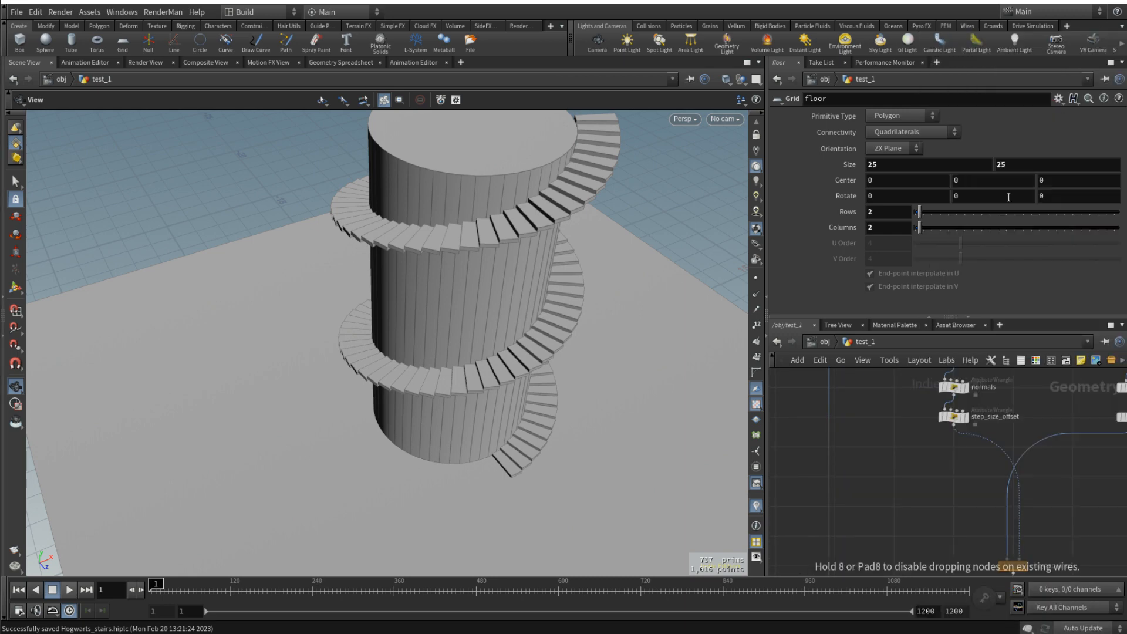
pyautogui.click(888, 477)
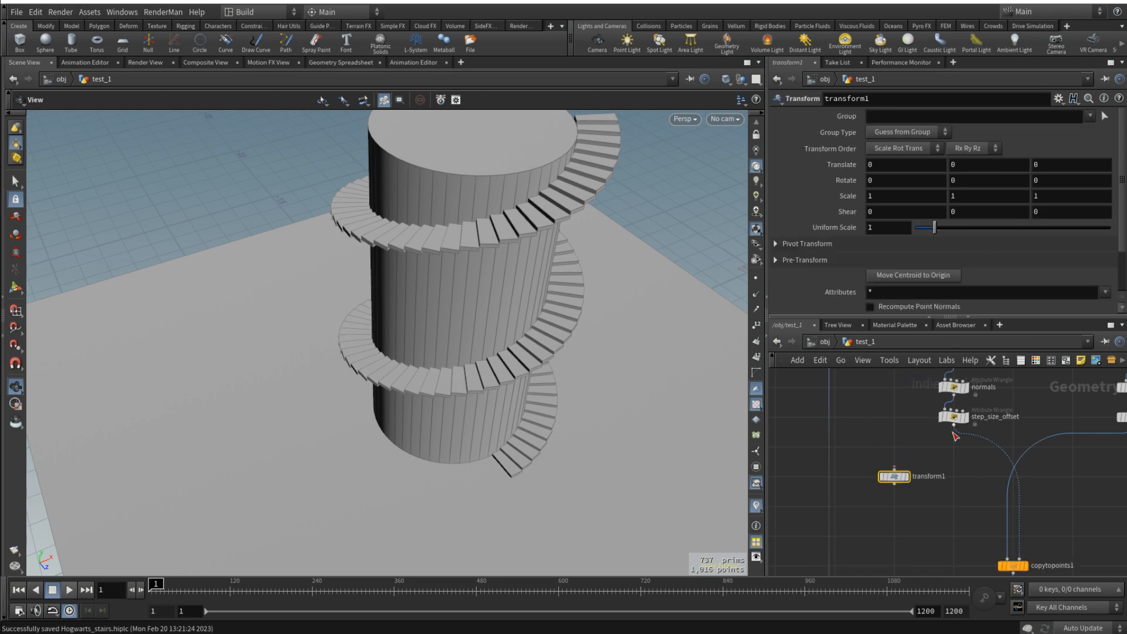
pyautogui.click(954, 429)
pyautogui.click(898, 470)
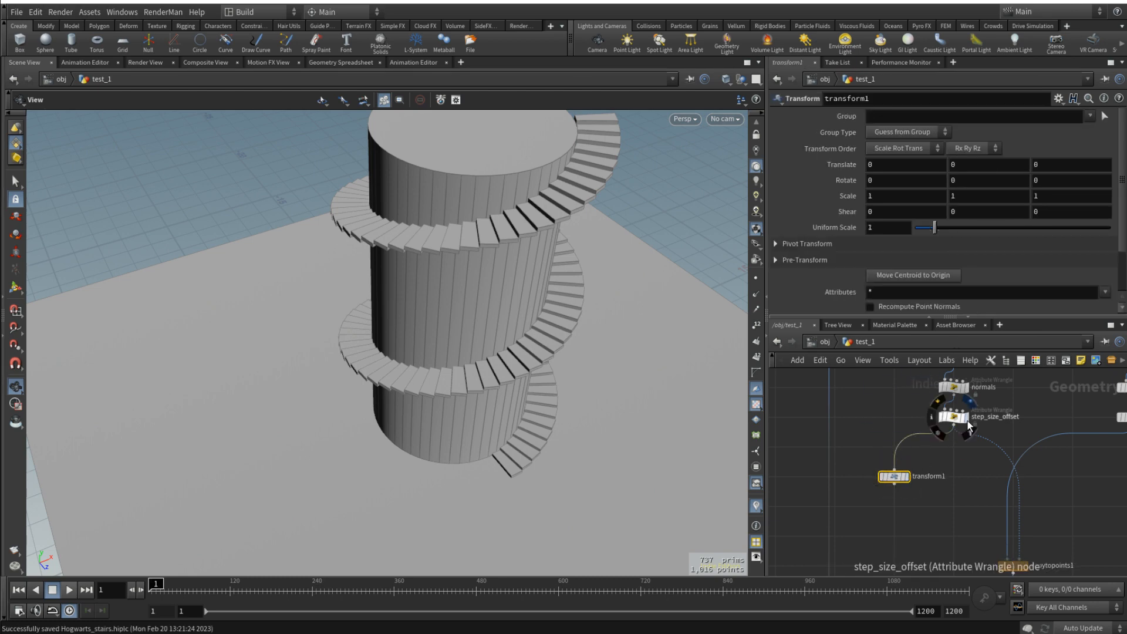
pyautogui.click(965, 417)
# - Copy box1's Y size and paste it as a relative reference into transform1's Y translation
pyautogui.scroll(-4, 952, 462)
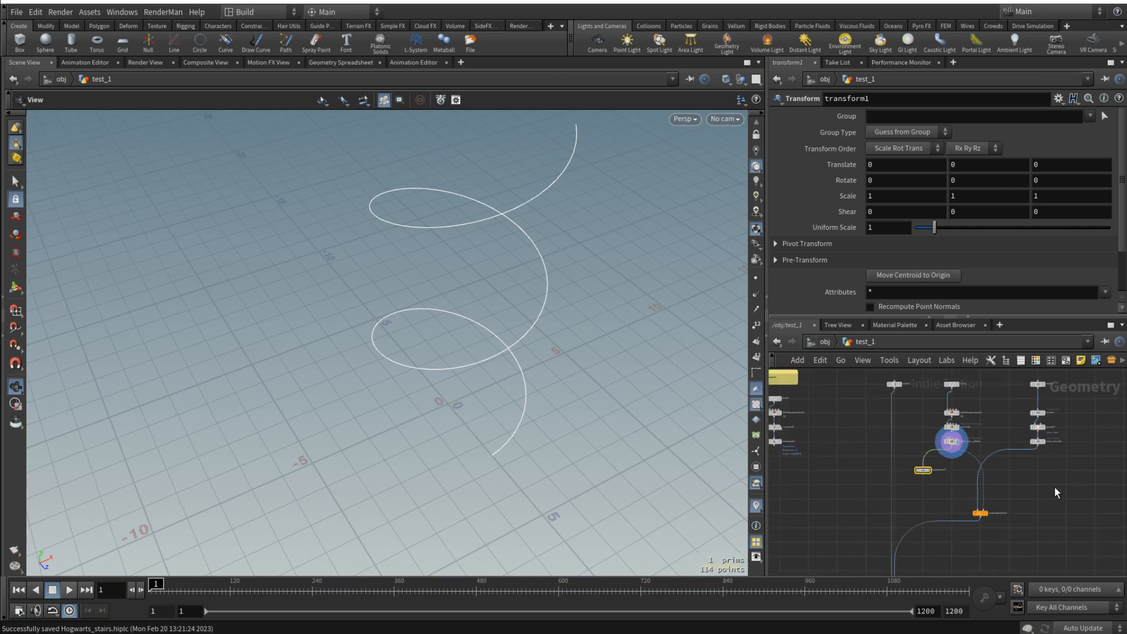
pyautogui.moveTo(1055, 486); pyautogui.dragTo(981, 516, button='middle')
pyautogui.scroll(4, 950, 412)
pyautogui.click(984, 416)
pyautogui.rightClick(981, 162)
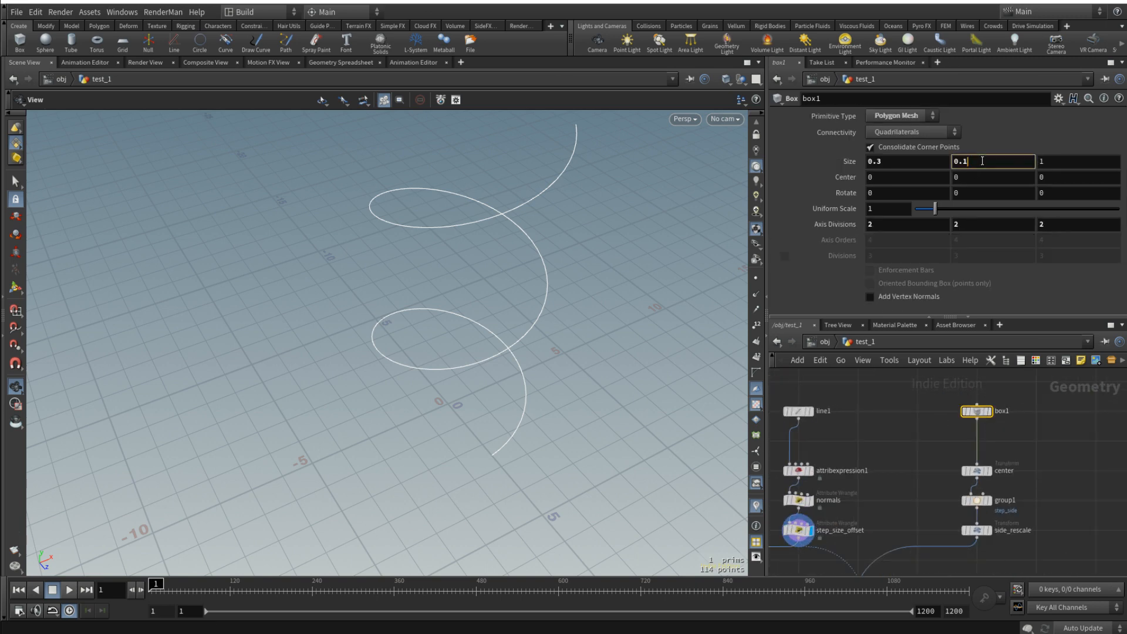
pyautogui.click(1051, 242)
pyautogui.moveTo(845, 515); pyautogui.dragTo(945, 431, button='middle')
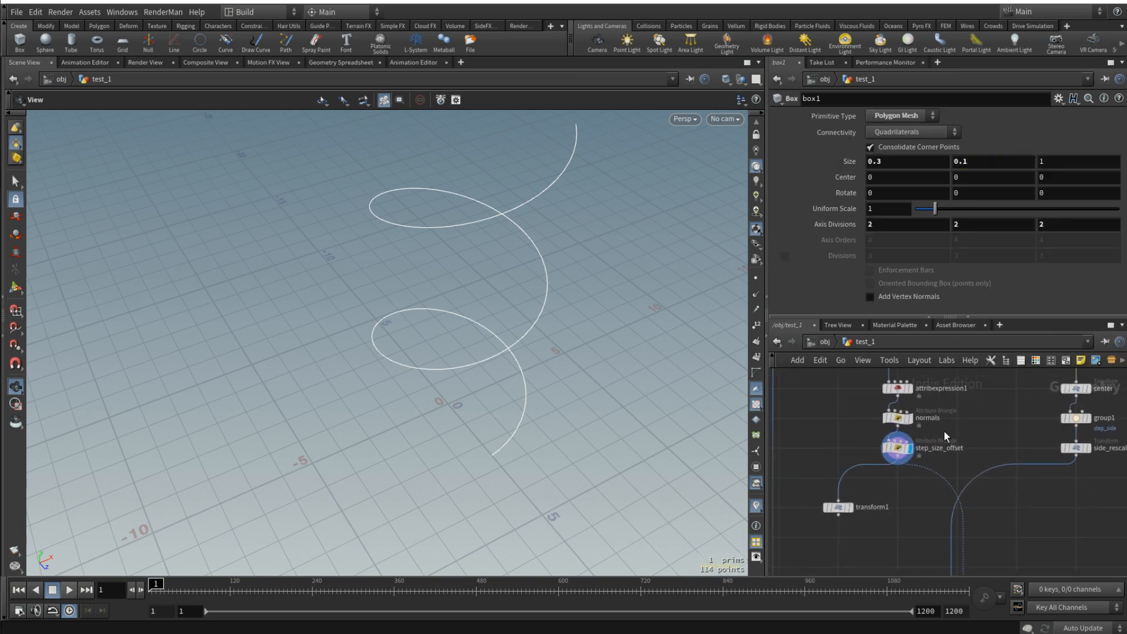
pyautogui.click(838, 507)
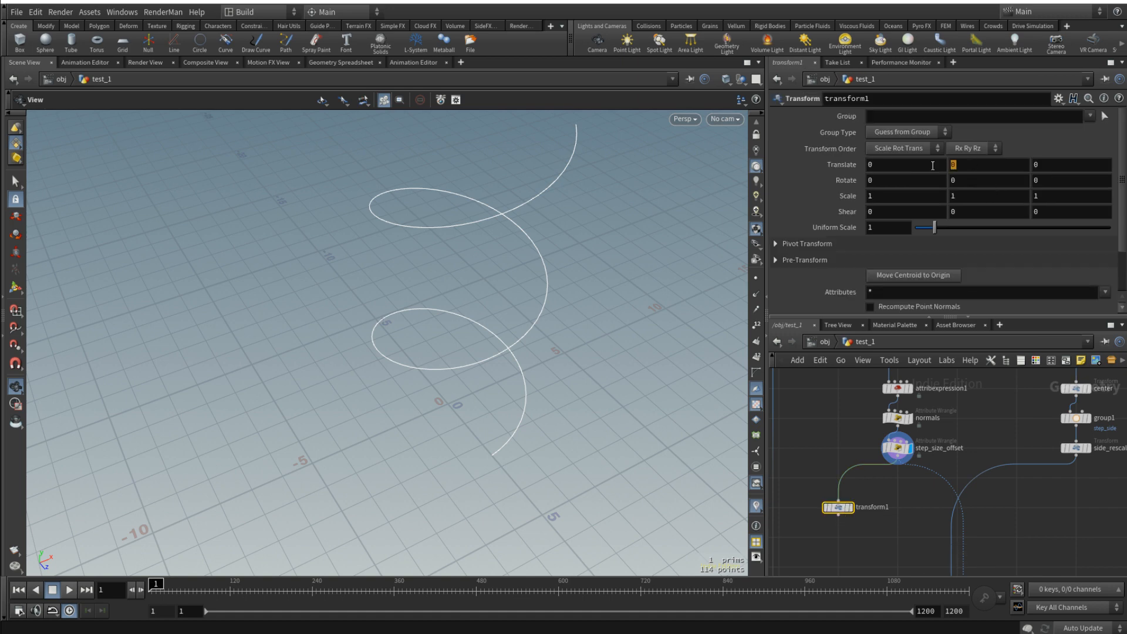
pyautogui.rightClick(956, 165)
pyautogui.click(1030, 283)
# - Add a Copy and Transform node, move transform1 aside, and connect step_size_offset's output to the new node
pyautogui.moveTo(868, 539); pyautogui.dragTo(914, 512, button='middle')
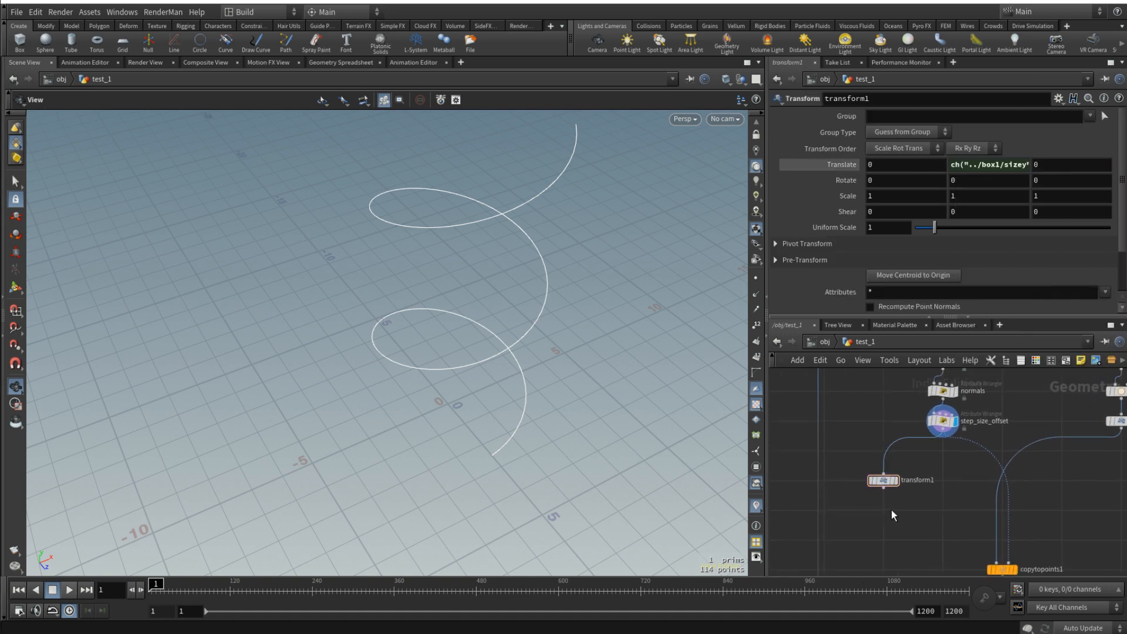
pyautogui.press('Tab')
pyautogui.write('cop')
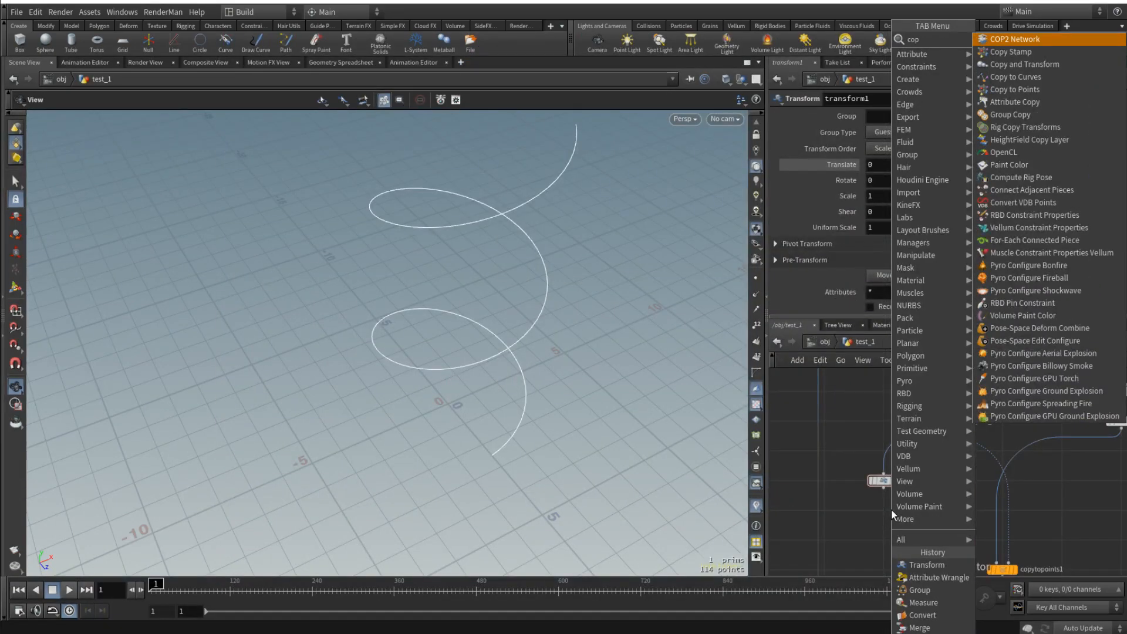
pyautogui.press('Down')
pyautogui.press('Down')
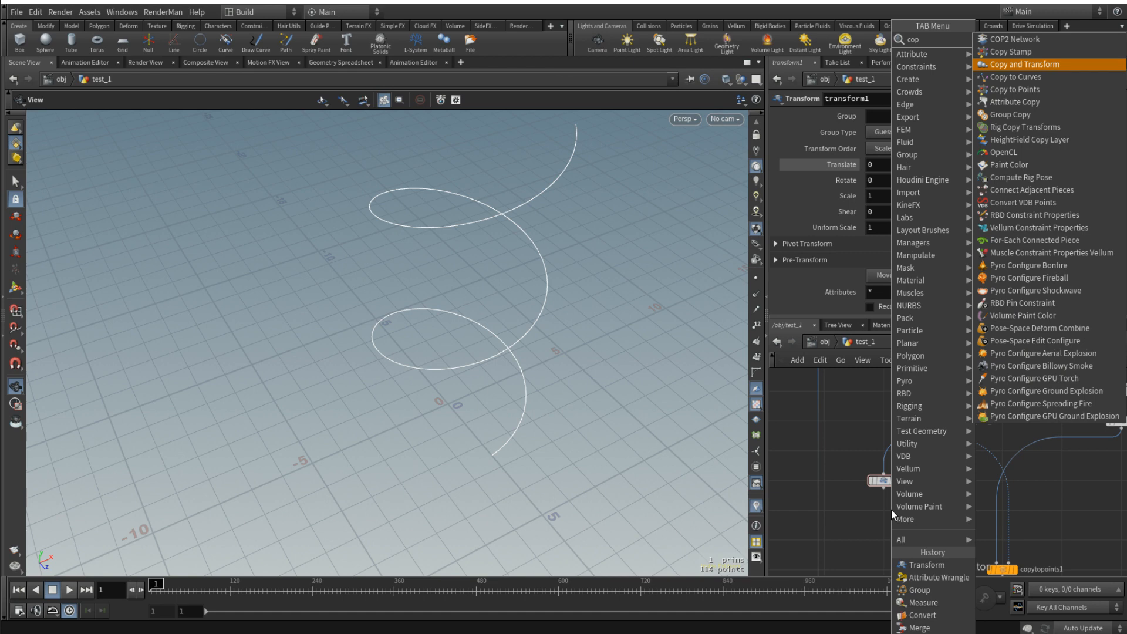
pyautogui.press('Return')
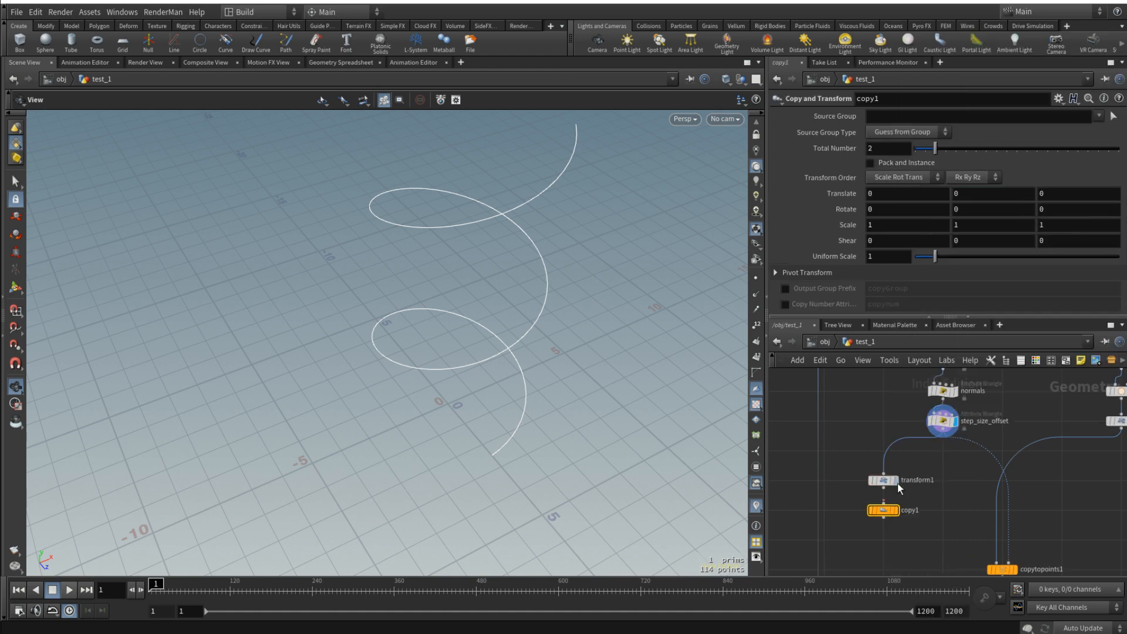
pyautogui.moveTo(890, 482); pyautogui.dragTo(954, 487)
pyautogui.moveTo(943, 437); pyautogui.dragTo(887, 506)
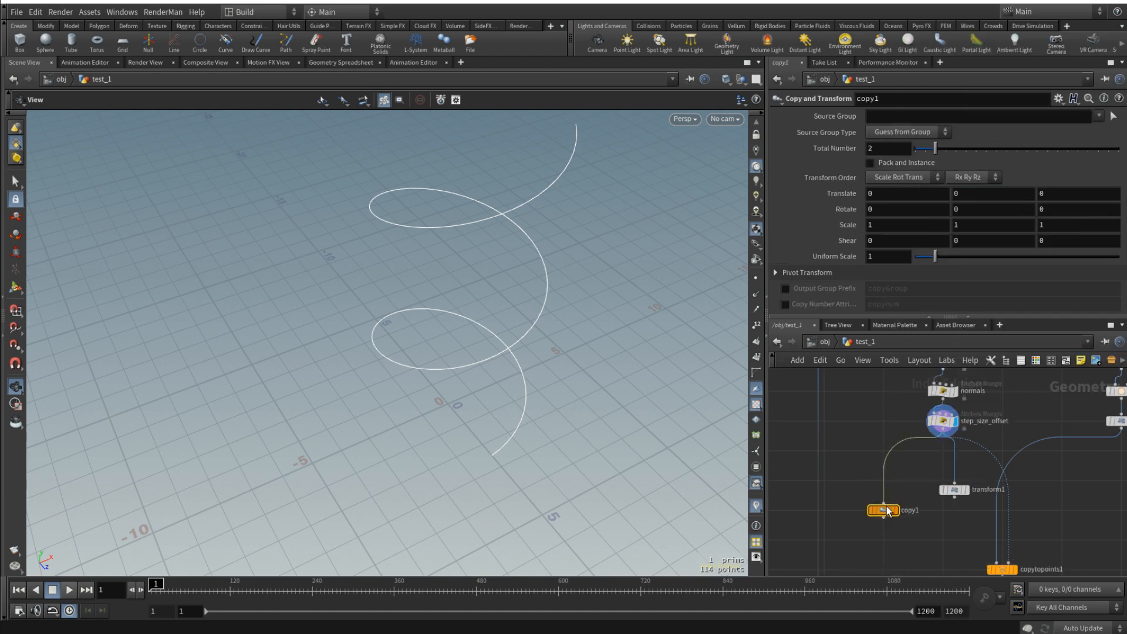
# - Paste box1's Y size as a relative reference into copy1's Y translation, display copy1, and delete transform1
pyautogui.rightClick(958, 195)
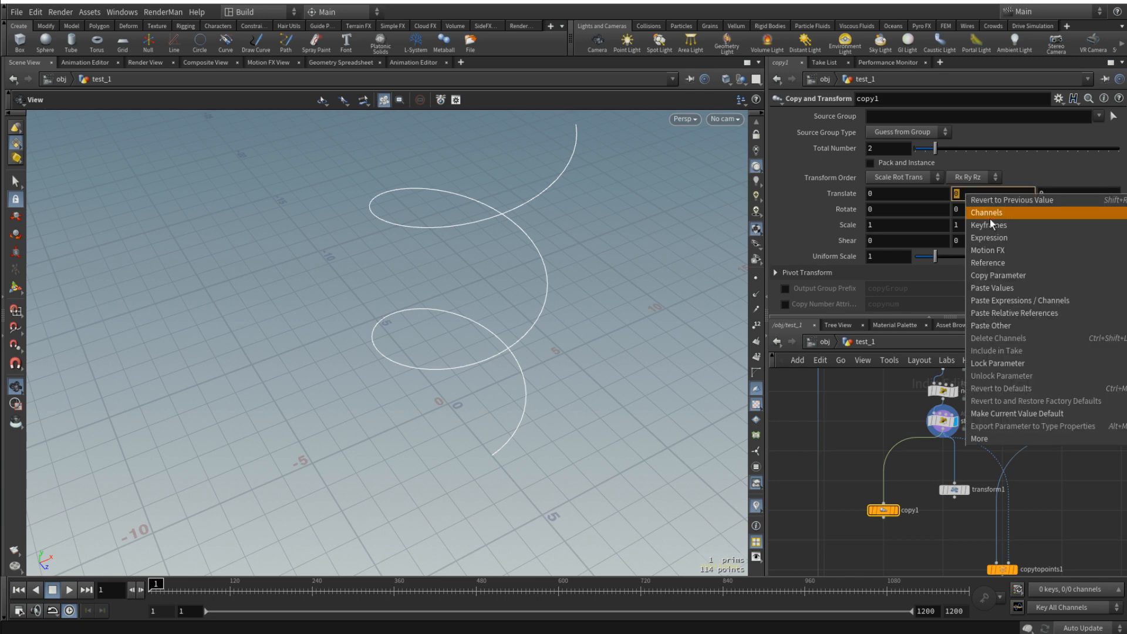
pyautogui.click(1041, 311)
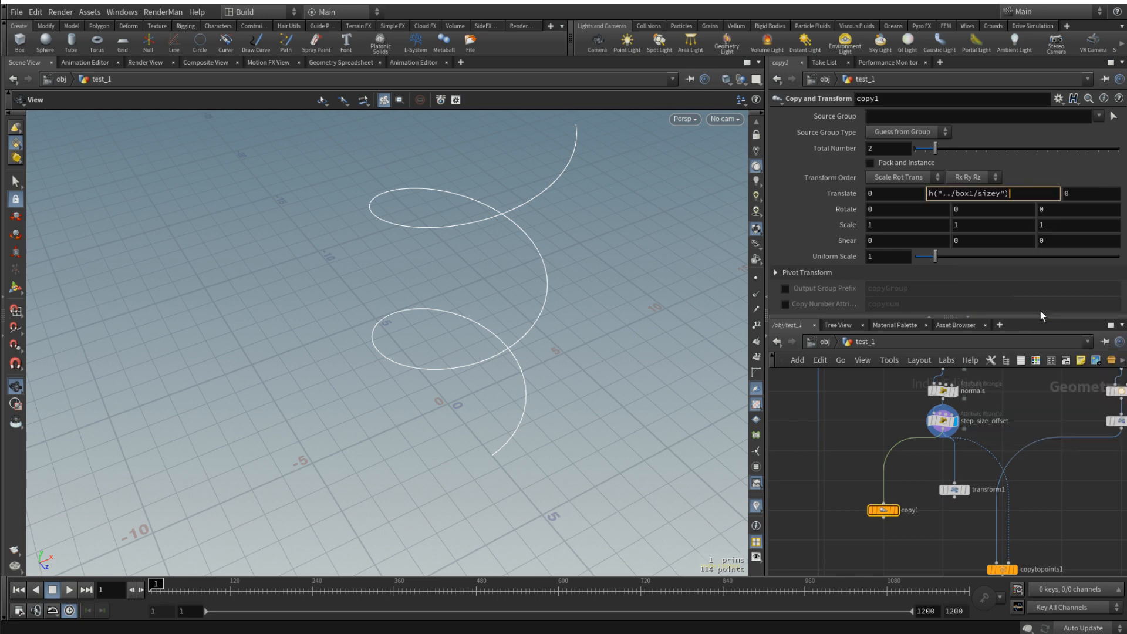
pyautogui.click(896, 509)
pyautogui.moveTo(516, 381); pyautogui.dragTo(516, 393)
pyautogui.scroll(4, 516, 394)
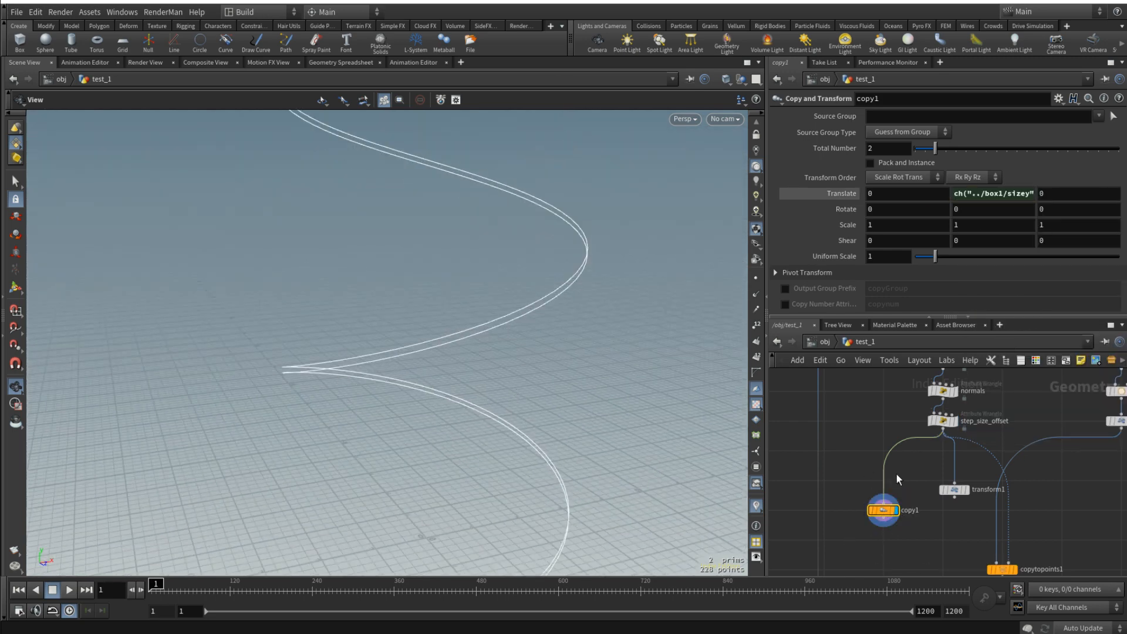
pyautogui.click(960, 490)
pyautogui.press('Delete')
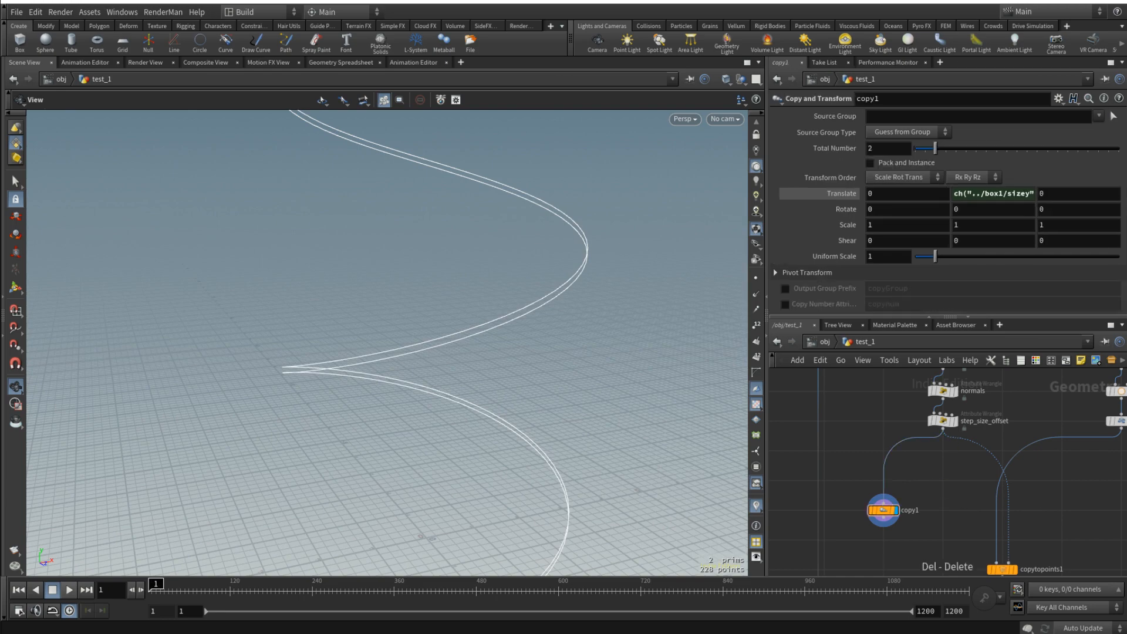
# - Add a Skin node fed by copy1 and display the surface between the two curves
pyautogui.press('Tab')
pyautogui.write('skin')
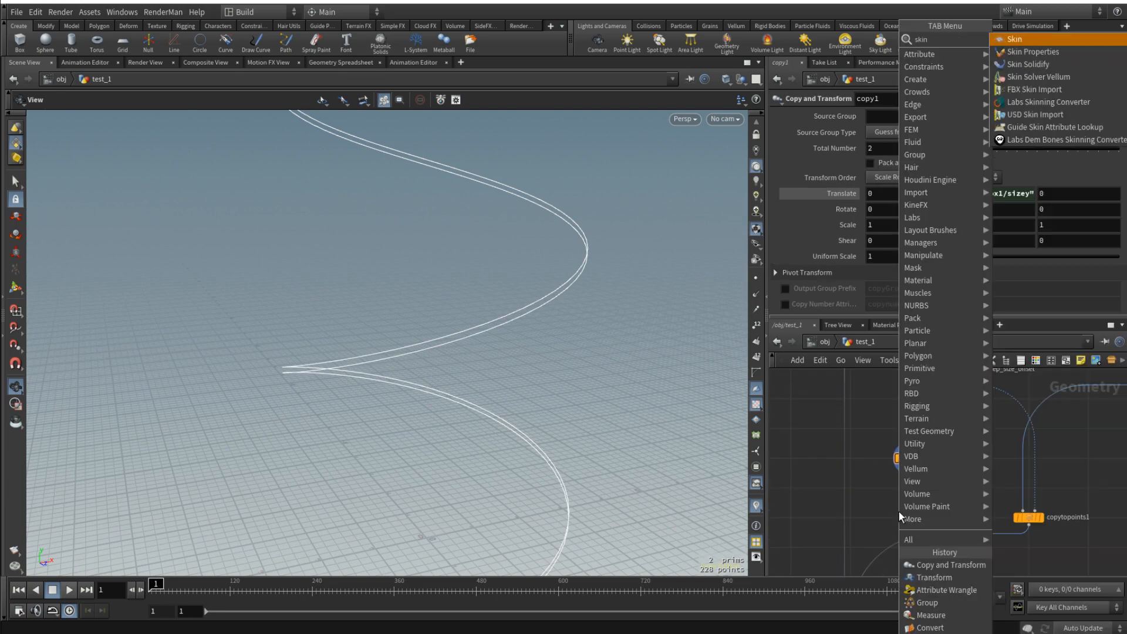
pyautogui.press('Return')
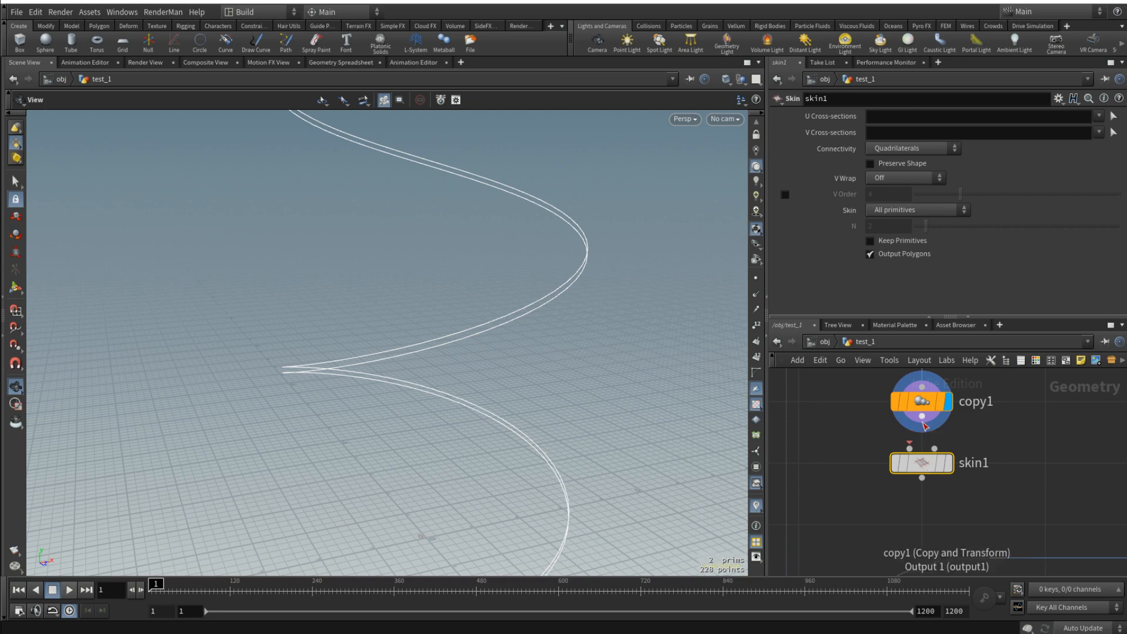
pyautogui.click(947, 463)
pyautogui.moveTo(537, 432); pyautogui.dragTo(561, 382)
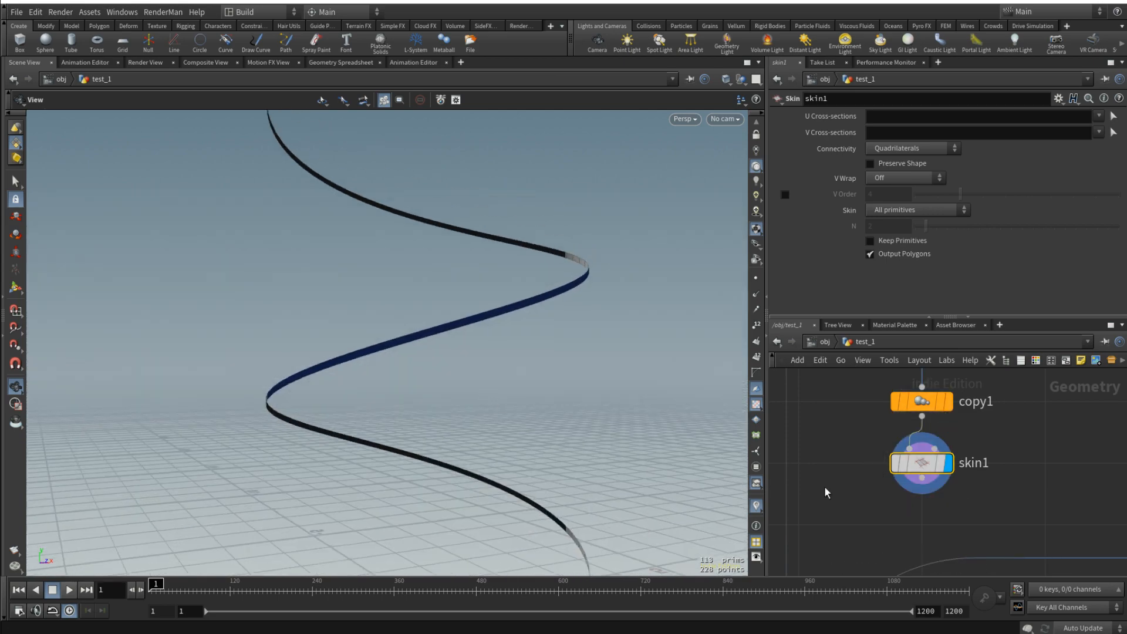
# - Add a Reverse node after skin1 to flip the strip's normals, and display it
pyautogui.moveTo(895, 559); pyautogui.dragTo(903, 487, button='middle')
pyautogui.press('Tab')
pyautogui.write('reverse')
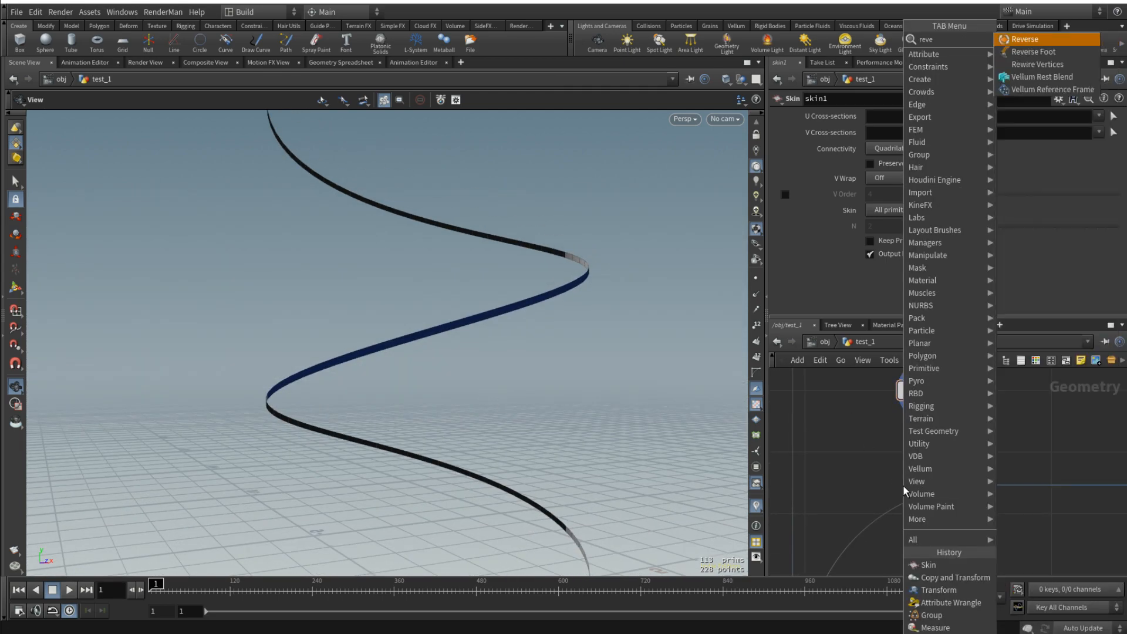
pyautogui.press('Return')
pyautogui.click(927, 452)
pyautogui.moveTo(928, 407); pyautogui.dragTo(928, 437)
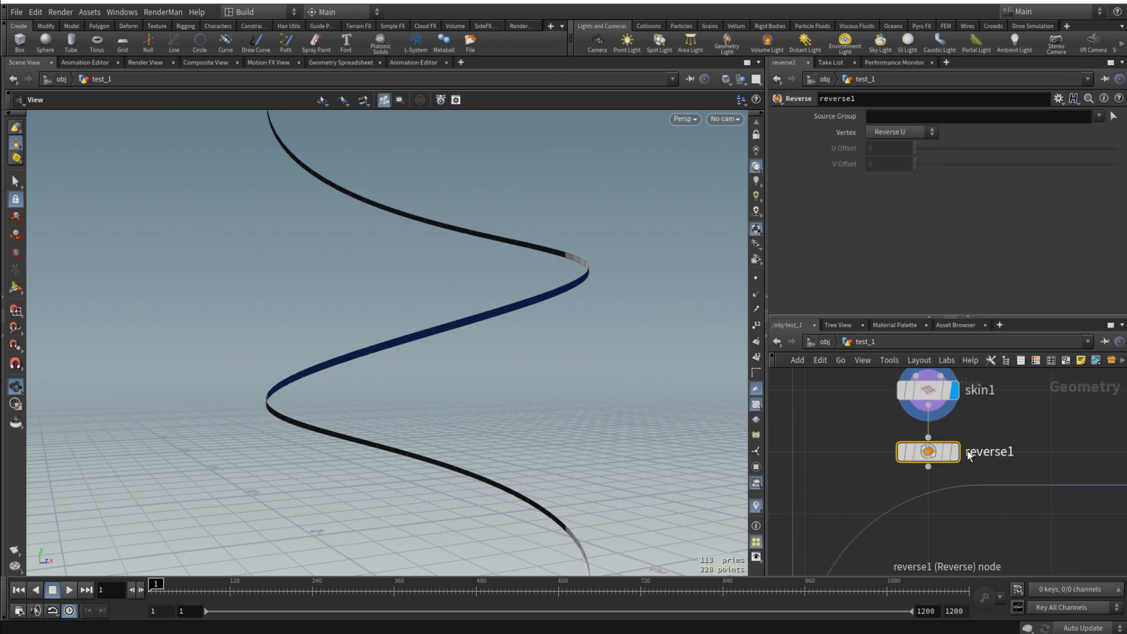
pyautogui.click(969, 454)
pyautogui.click(956, 452)
pyautogui.click(955, 452)
pyautogui.scroll(-5, 534, 397)
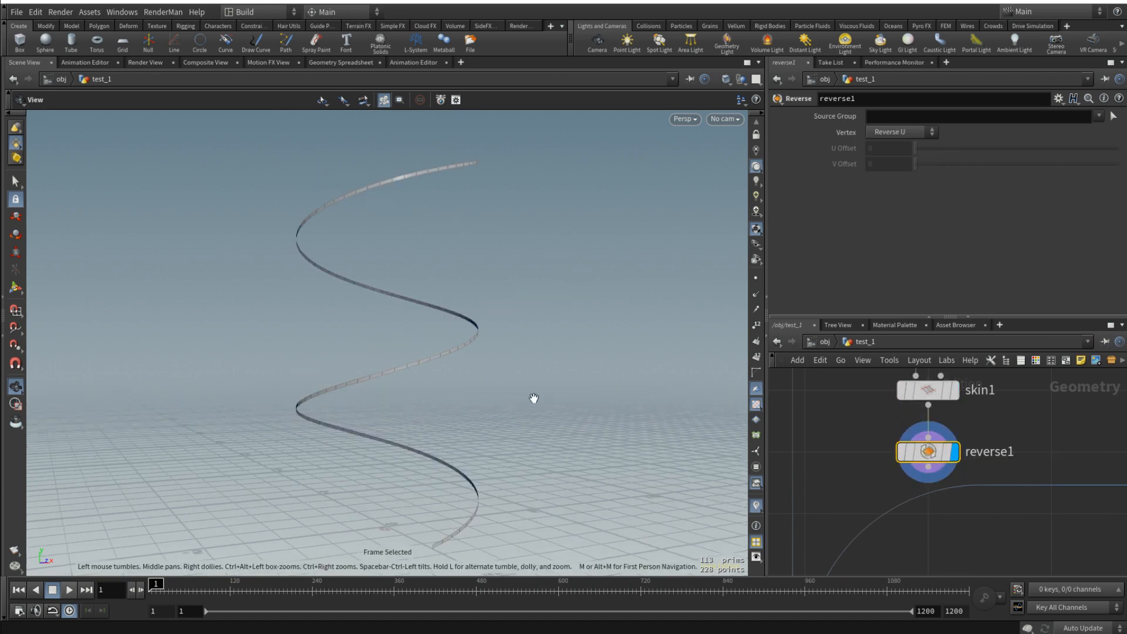
pyautogui.moveTo(534, 397)
pyautogui.mouseDown()
pyautogui.moveTo(552, 438)
pyautogui.moveTo(546, 382)
pyautogui.mouseUp()
pyautogui.scroll(-5, 948, 493)
# - Move copytopoints1 further down the network, clear of reverse1
pyautogui.moveTo(1004, 535); pyautogui.dragTo(1002, 437, button='middle')
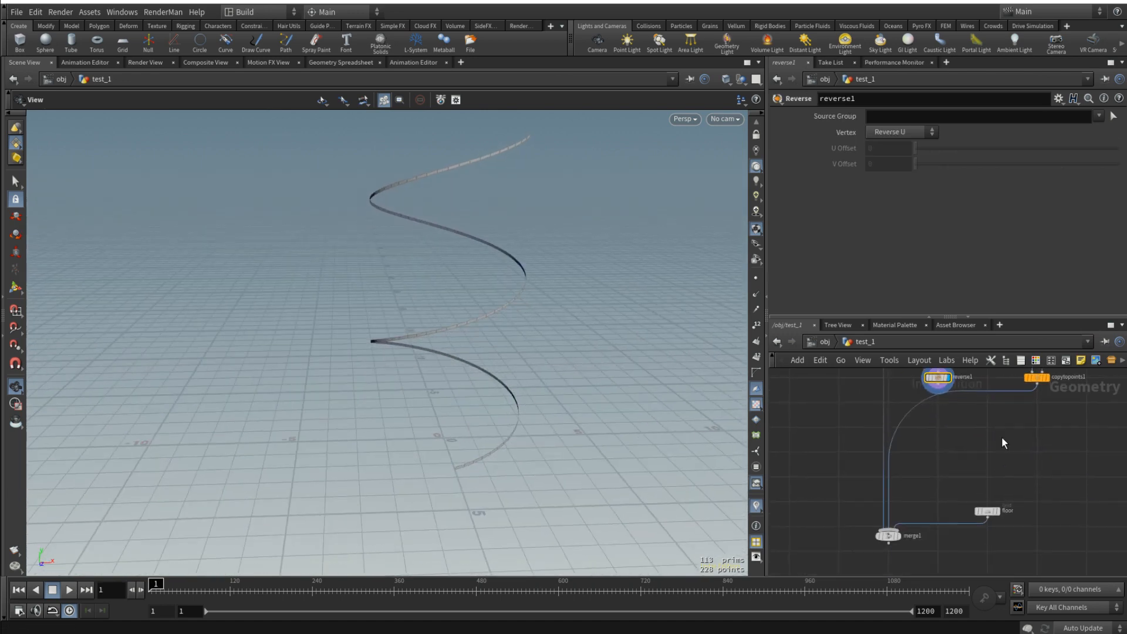
pyautogui.scroll(-4, 1001, 438)
pyautogui.moveTo(1028, 398); pyautogui.dragTo(1065, 421)
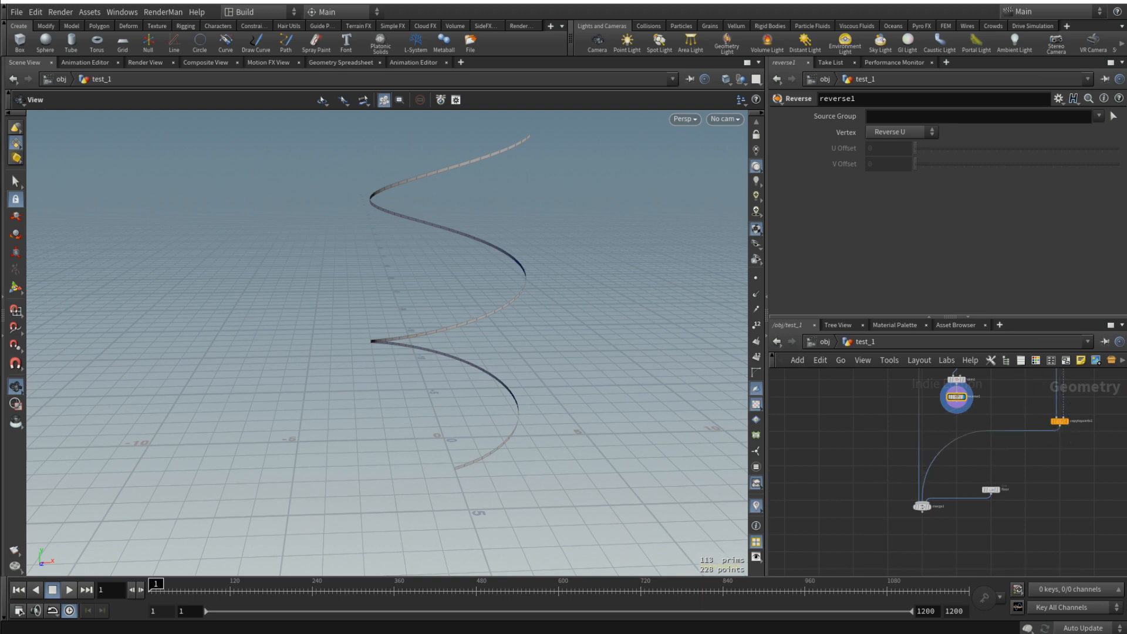
pyautogui.scroll(4, 942, 404)
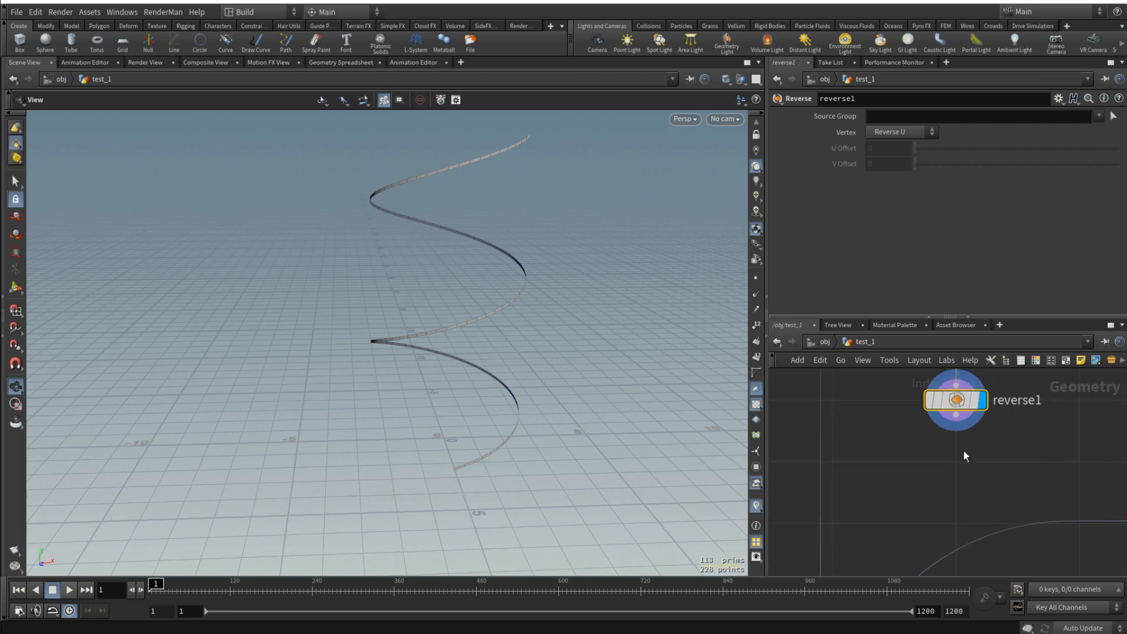
# - Add a PolyExtrude node fed by reverse1 and display it
pyautogui.press('Tab')
pyautogui.write('poly')
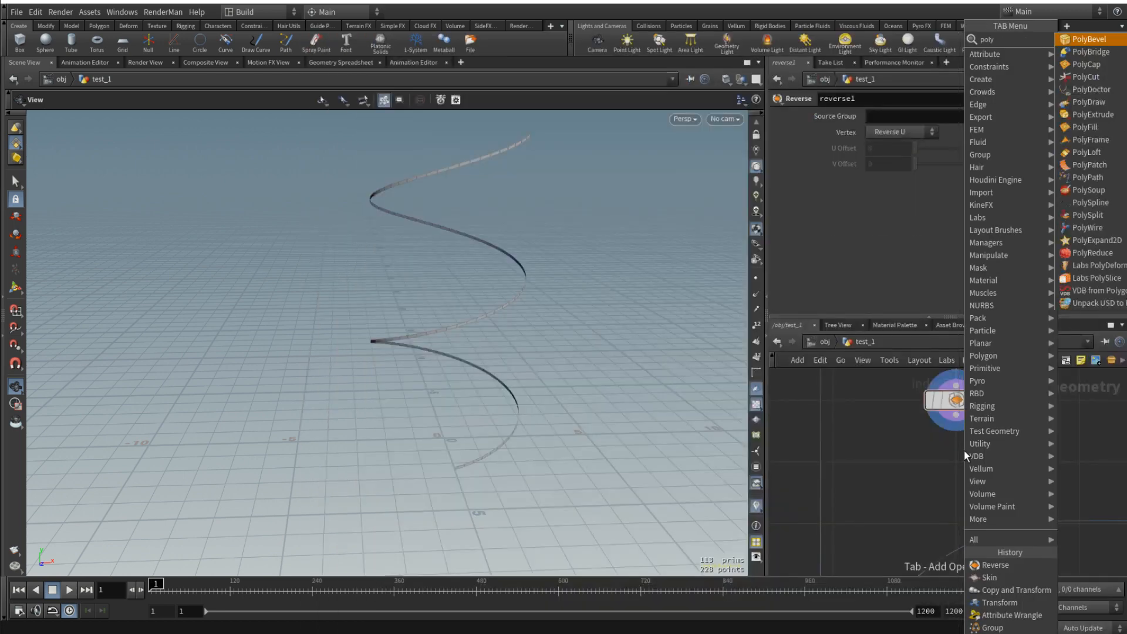
pyautogui.press('Down')
pyautogui.press('Down')
pyautogui.press('Down')
pyautogui.press('Down')
pyautogui.press('Down')
pyautogui.press('Down')
pyautogui.press('Down')
pyautogui.press('Down')
pyautogui.press('Down')
pyautogui.press('Down')
pyautogui.press('Down')
pyautogui.press('Down')
pyautogui.press('Down')
pyautogui.press('Down')
pyautogui.press('Down')
pyautogui.press('Down')
pyautogui.press('Down')
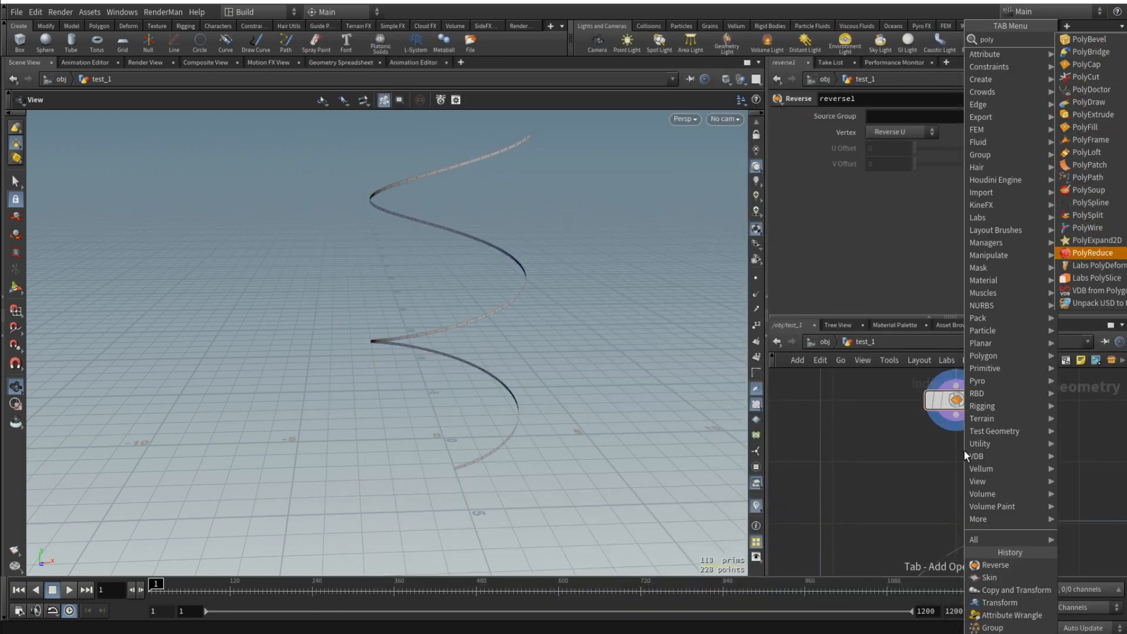
pyautogui.click(1086, 114)
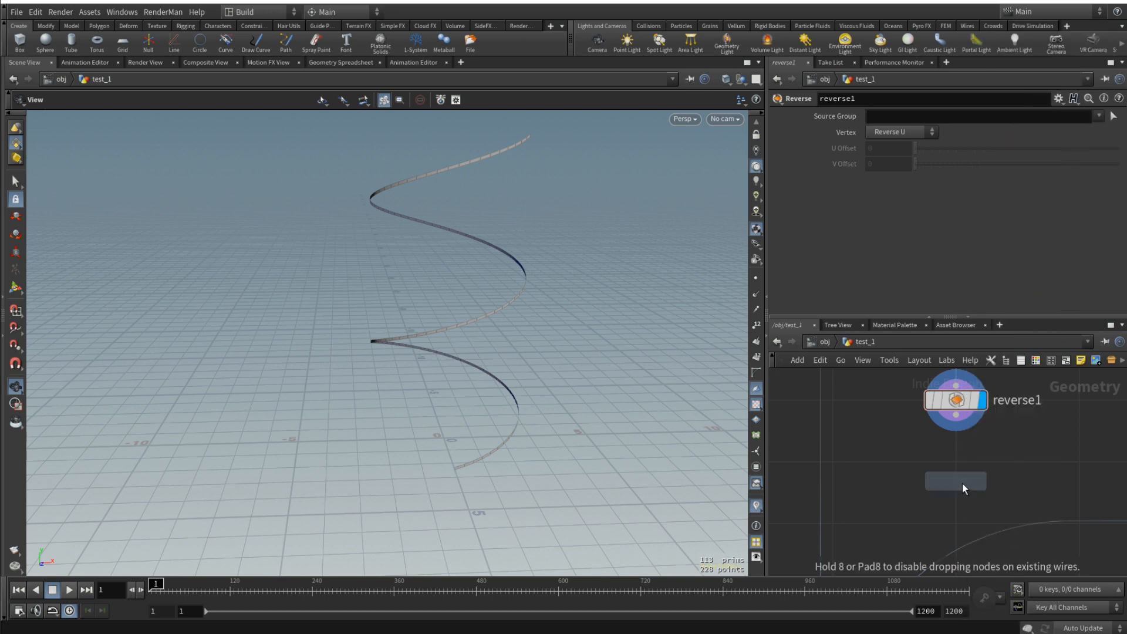
pyautogui.click(957, 462)
pyautogui.moveTo(956, 416); pyautogui.dragTo(943, 447)
pyautogui.click(983, 462)
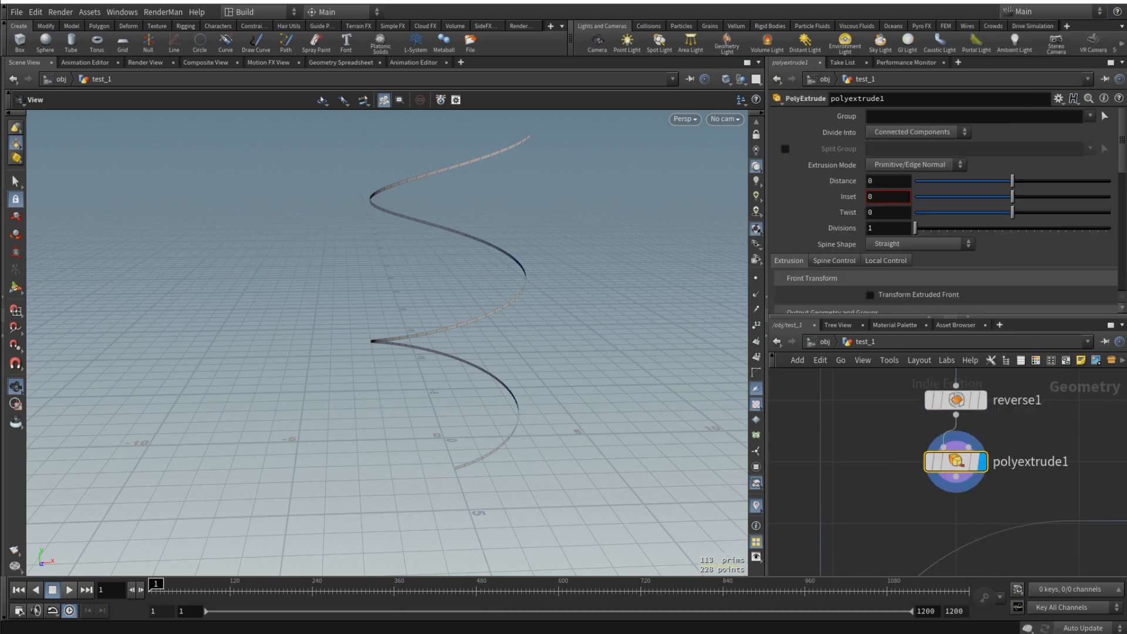
# - Set the extrusion distance to 0.1 and turn on Output Back for polyextrude1
pyautogui.click(889, 181)
pyautogui.write('.1')
pyautogui.press('Return')
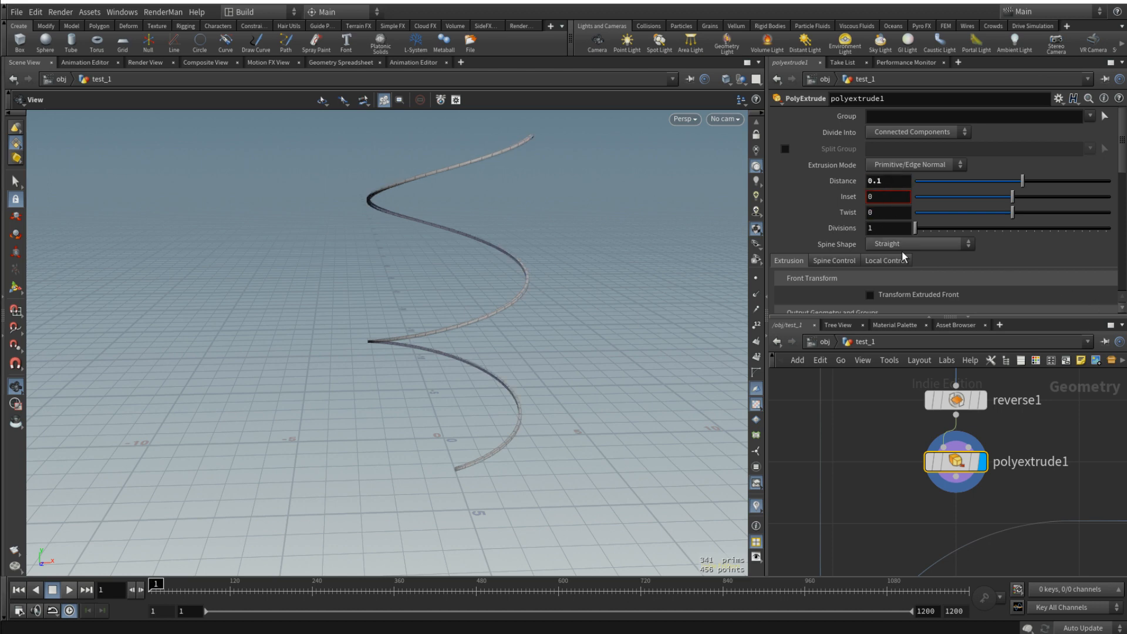
pyautogui.scroll(-3, 927, 274)
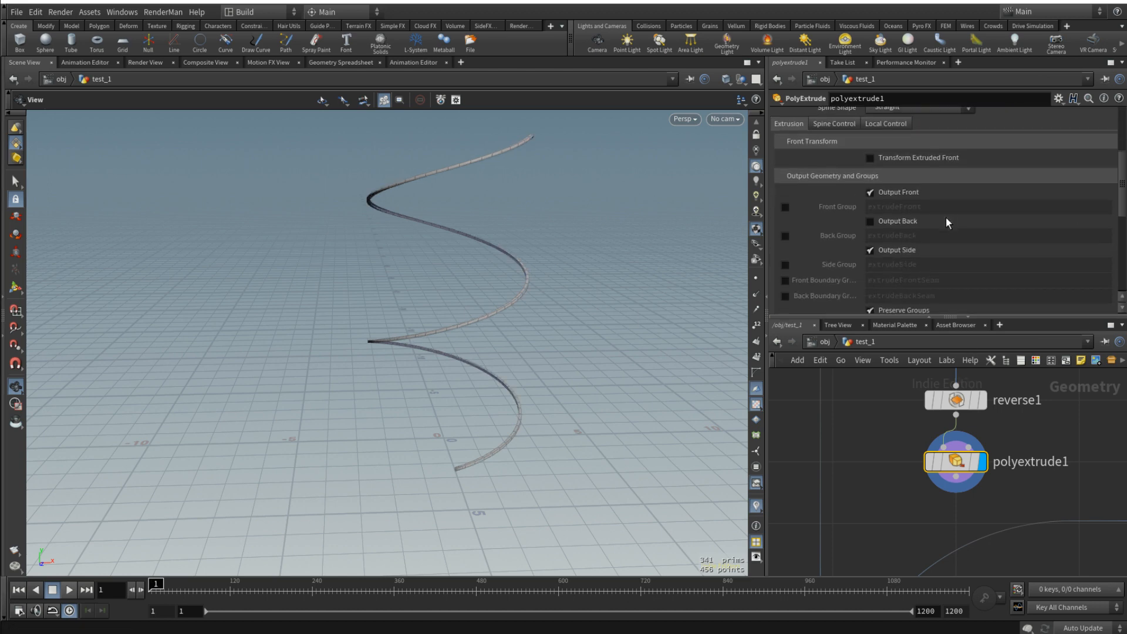
pyautogui.click(871, 222)
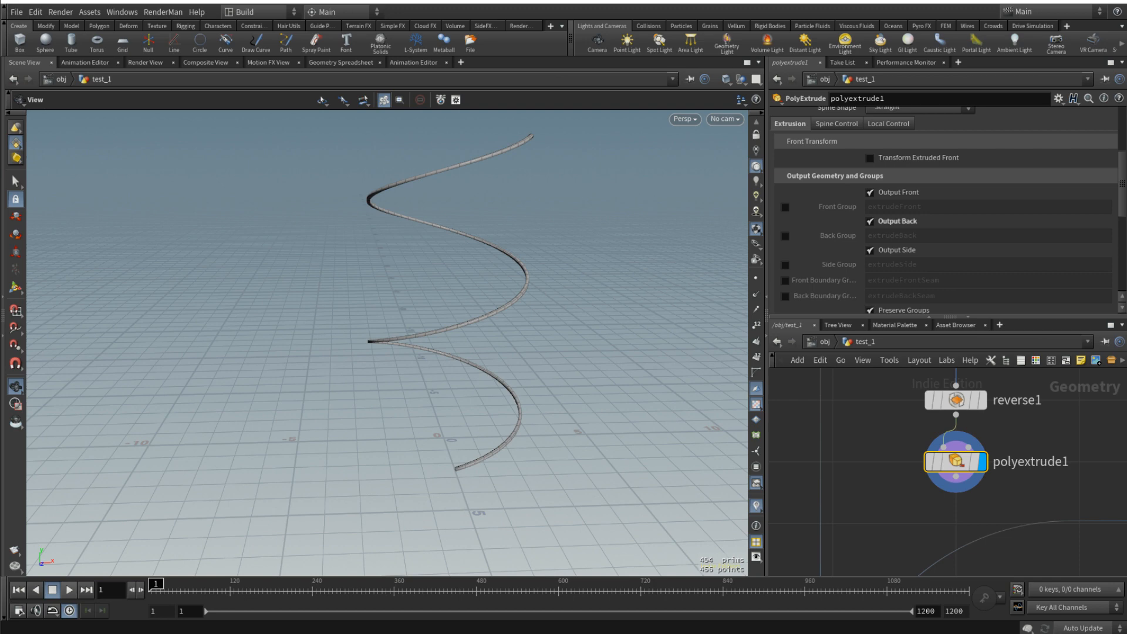
# - Connect polyextrude1 to merge1, display merge1, and inspect the strip along the tower's stairs
pyautogui.scroll(-5, 990, 420)
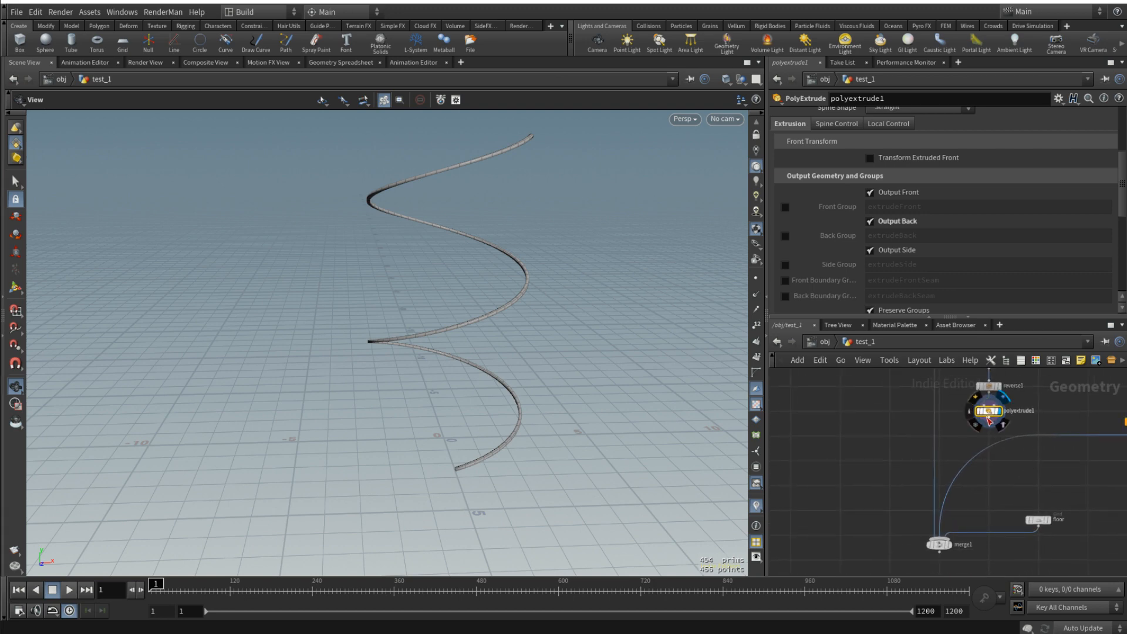
pyautogui.moveTo(990, 420); pyautogui.dragTo(938, 537)
pyautogui.scroll(2, 453, 337)
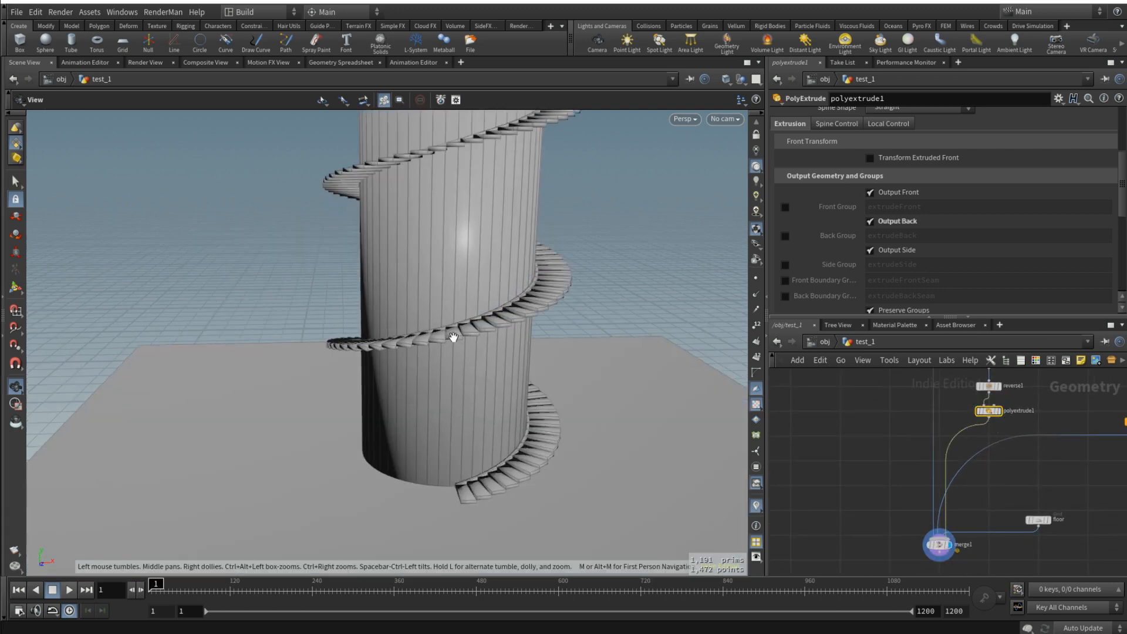
pyautogui.moveTo(452, 337); pyautogui.dragTo(706, 356)
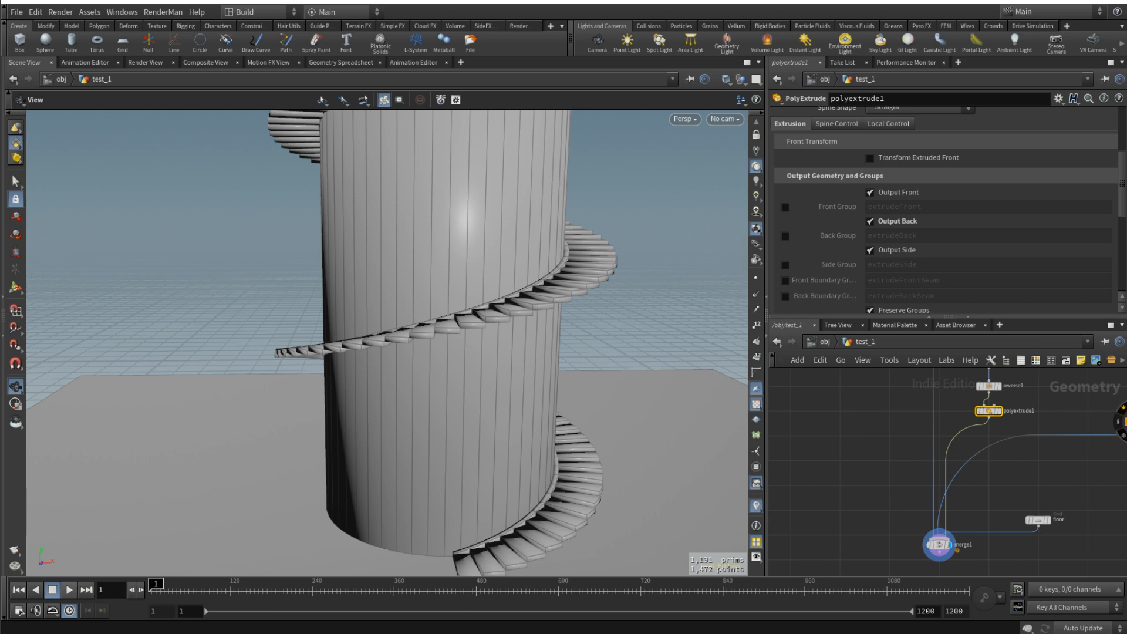
pyautogui.moveTo(1035, 429); pyautogui.dragTo(967, 439, button='middle')
pyautogui.scroll(3, 963, 439)
pyautogui.moveTo(514, 296); pyautogui.dragTo(438, 336)
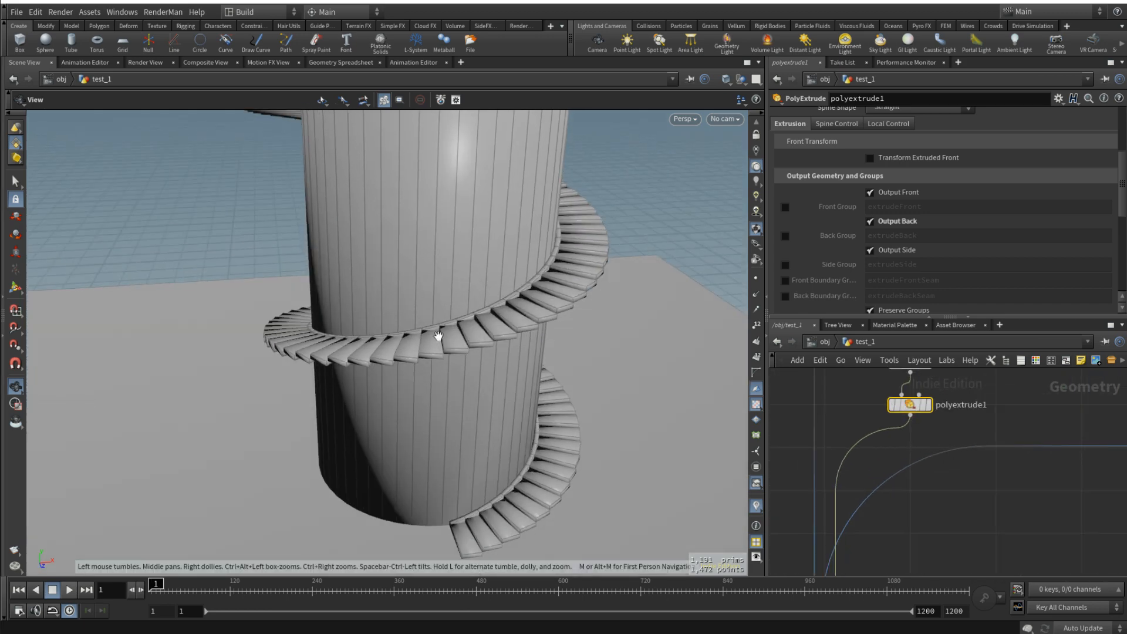
# - Add a second Copy and Transform node fed by polyextrude1 and display it
pyautogui.press('Tab')
pyautogui.write('cop')
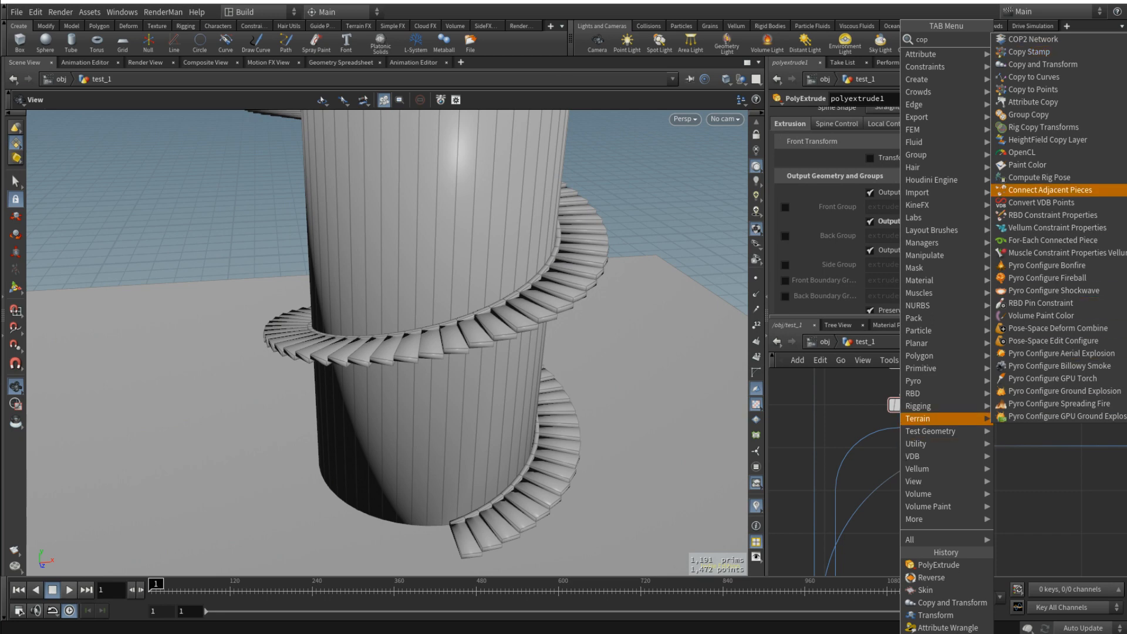
pyautogui.click(1095, 66)
pyautogui.click(964, 418)
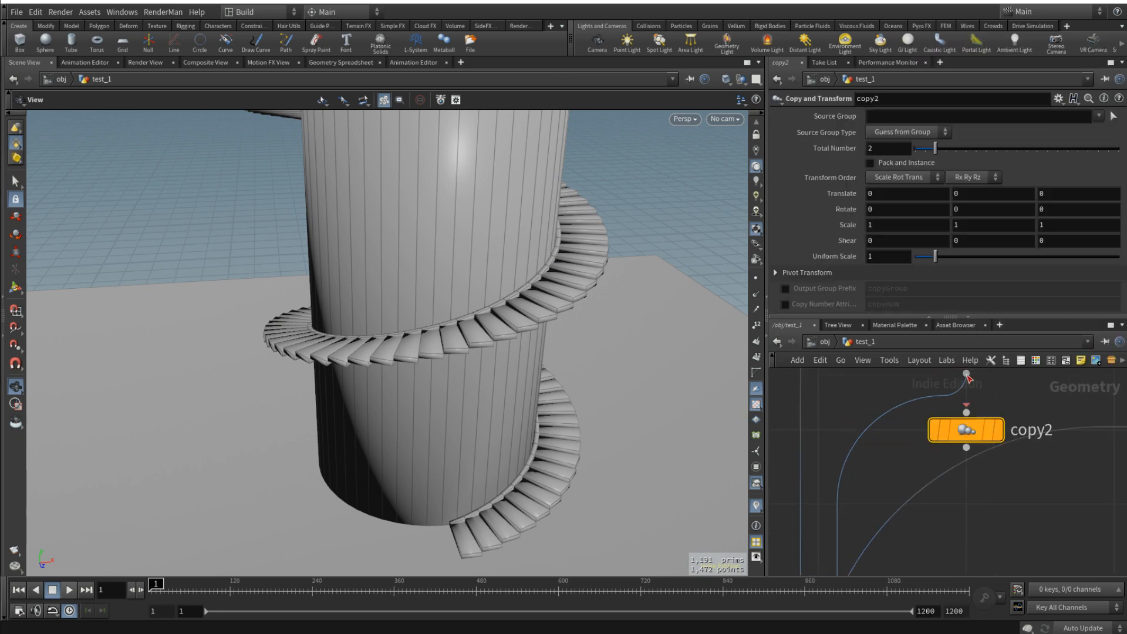
pyautogui.moveTo(969, 432)
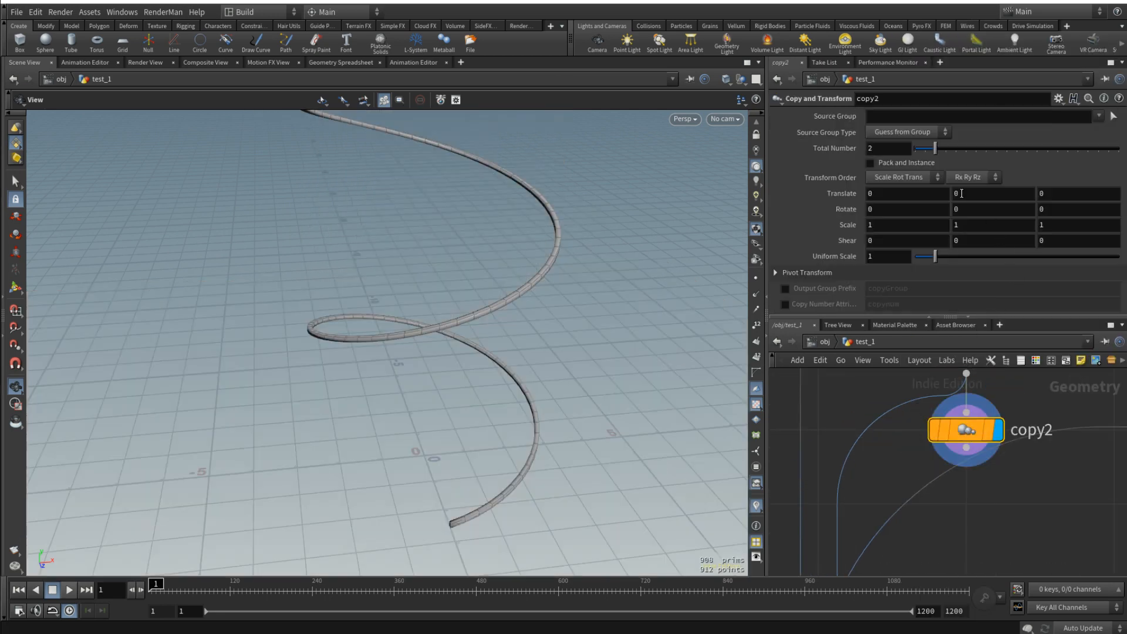
# - Paste box1's Y size as a relative reference into copy2's Y translation and negate the expression with a leading minus
pyautogui.rightClick(990, 193)
pyautogui.click(1071, 319)
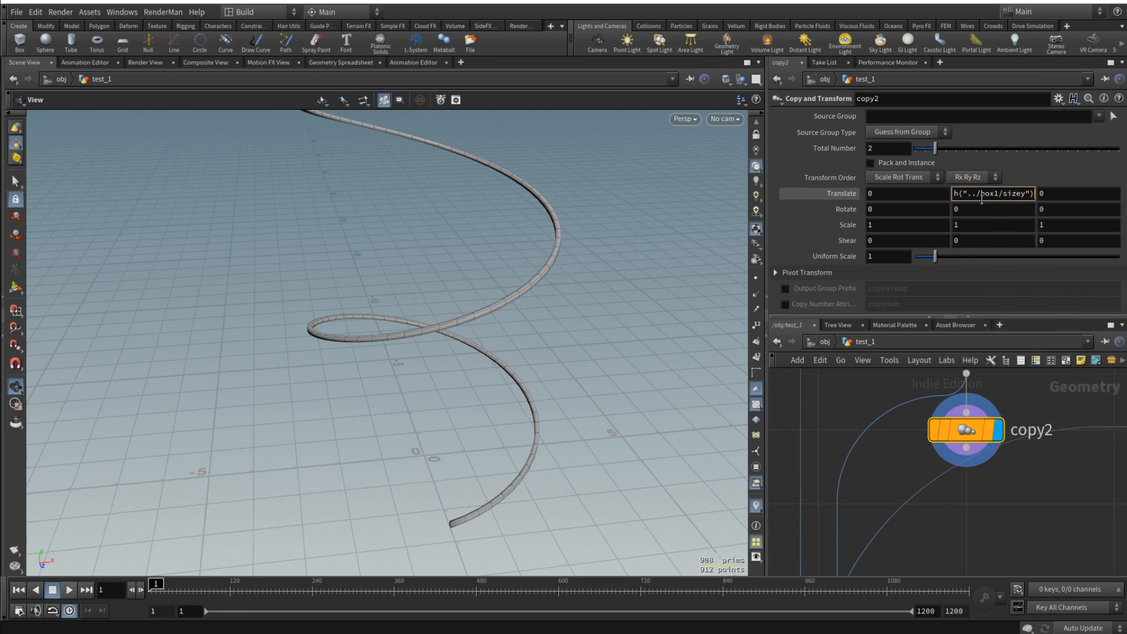
pyautogui.press('Home')
pyautogui.write('-')
pyautogui.moveTo(995, 434)
pyautogui.press('Return')
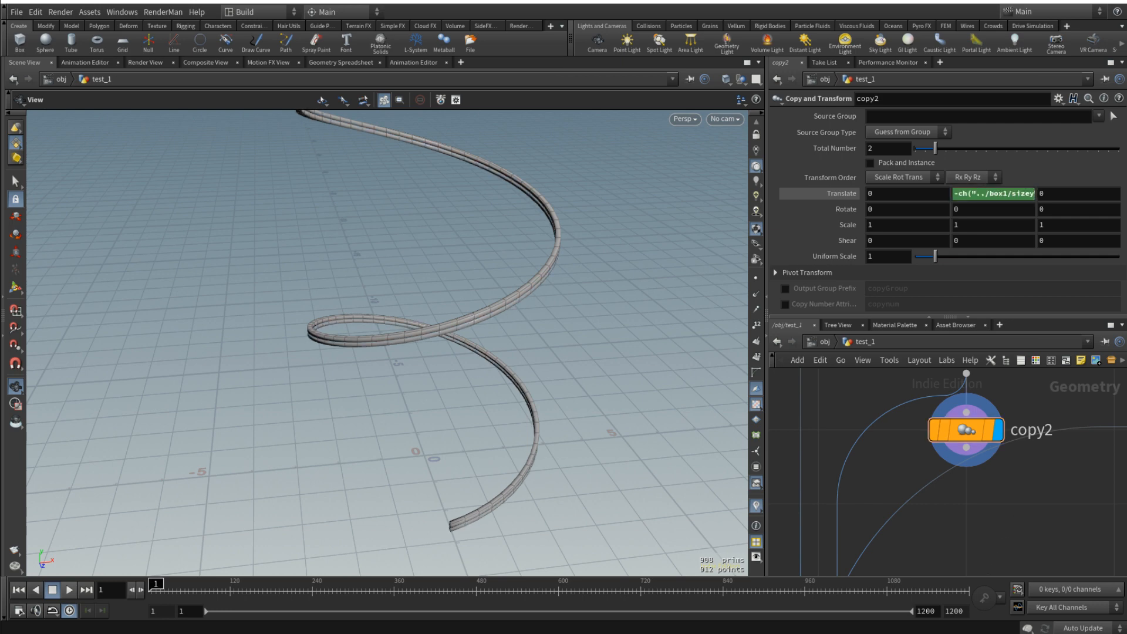
# - Reroute merge1's strip input so that it comes from copy2 instead of polyextrude1
pyautogui.scroll(-5, 1009, 491)
pyautogui.moveTo(1008, 491); pyautogui.dragTo(1014, 454, button='middle')
pyautogui.moveTo(958, 398); pyautogui.dragTo(996, 413)
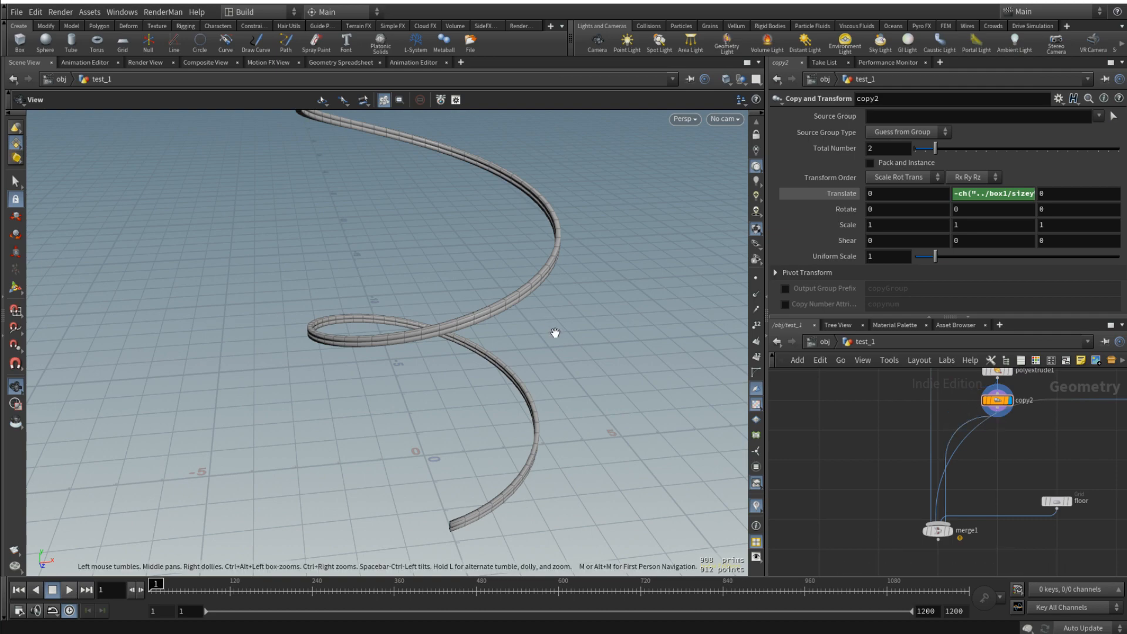
# - Display merge1 and inspect how the support strips run beneath the stairs around the tower
pyautogui.click(962, 530)
pyautogui.moveTo(484, 303); pyautogui.dragTo(438, 234)
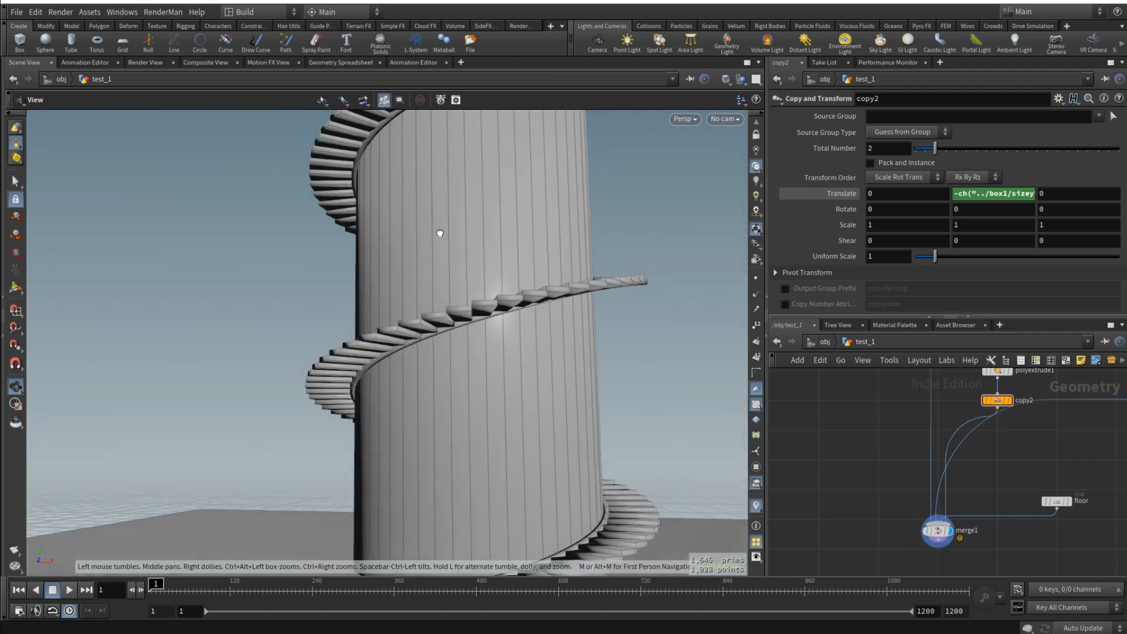
pyautogui.moveTo(438, 235); pyautogui.dragTo(544, 311, button='right')
pyautogui.moveTo(543, 311); pyautogui.dragTo(623, 351)
pyautogui.scroll(-6, 564, 322)
pyautogui.scroll(-6, 573, 324)
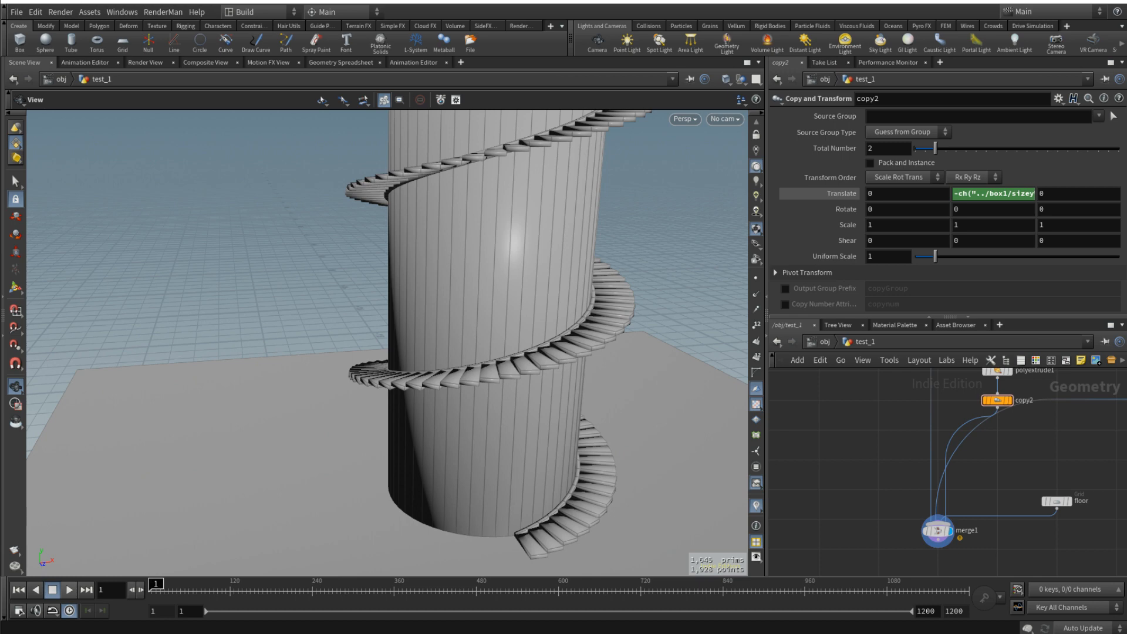
pyautogui.moveTo(582, 340); pyautogui.dragTo(599, 348)
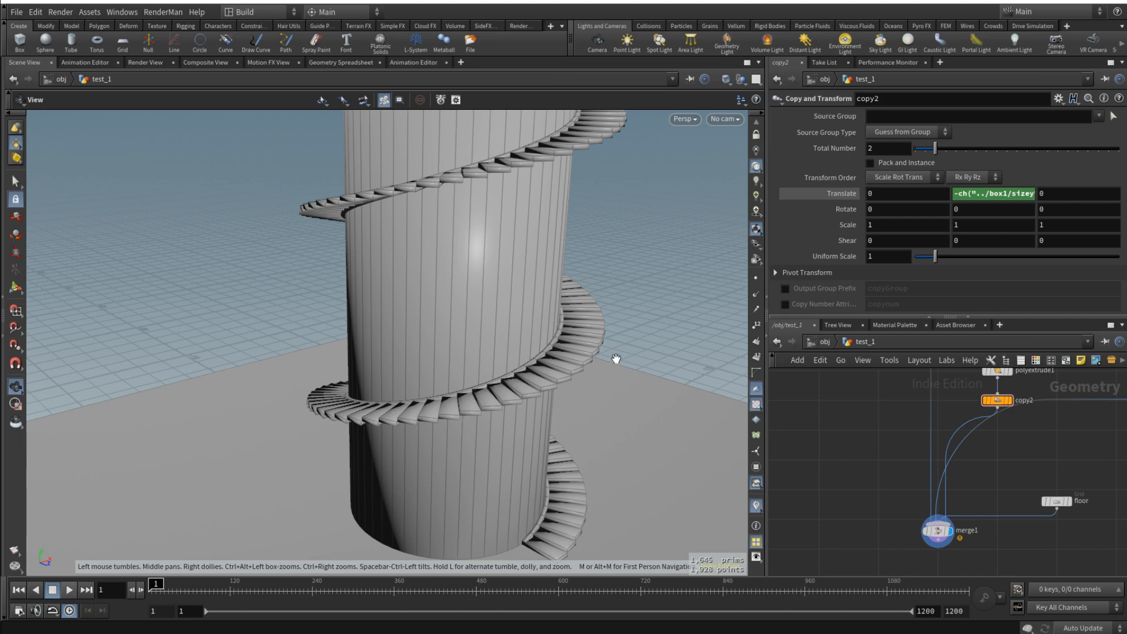
pyautogui.moveTo(515, 389); pyautogui.dragTo(566, 388)
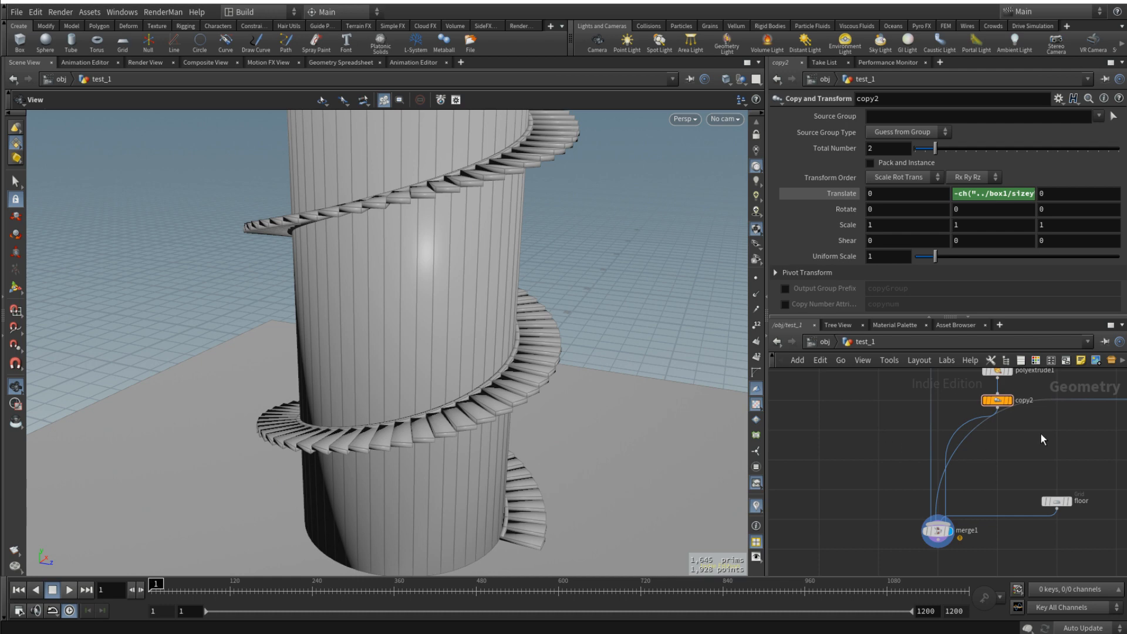
# - Add a third Copy and Transform node and connect its input to copy2's output
pyautogui.moveTo(1041, 435); pyautogui.dragTo(922, 450, button='middle')
pyautogui.scroll(-3, 1024, 428)
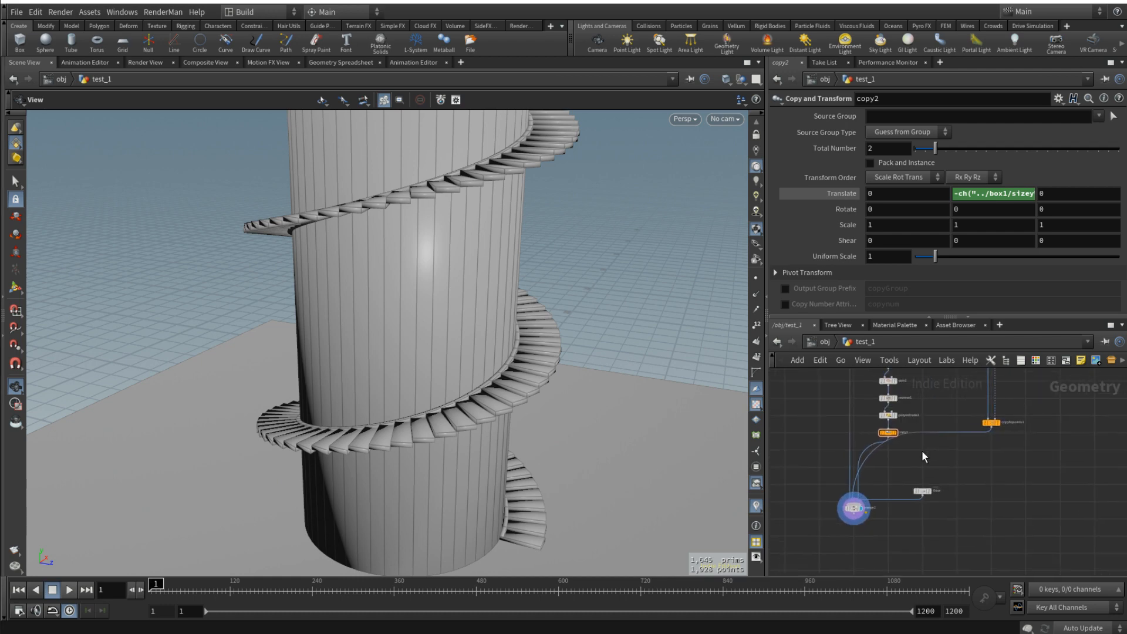
pyautogui.press('Tab')
pyautogui.write('cop')
pyautogui.press('Down')
pyautogui.press('Down')
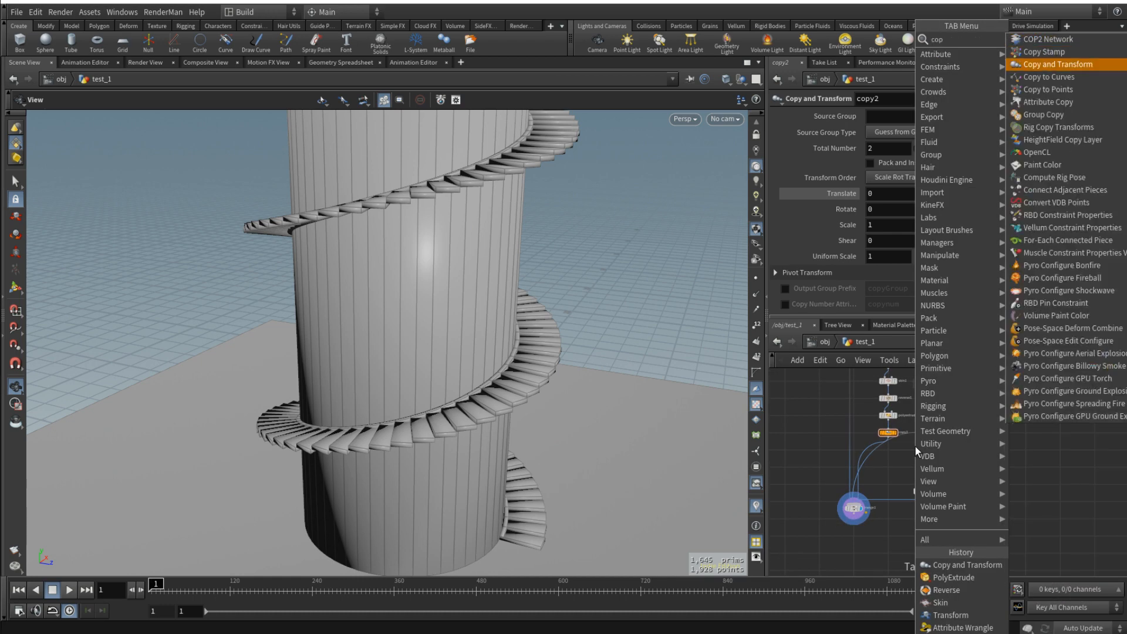
pyautogui.press('Return')
pyautogui.click(927, 449)
pyautogui.moveTo(870, 435); pyautogui.dragTo(930, 448)
# - Display copy2's strips on their own and look at them in the Top view
pyautogui.moveTo(523, 335); pyautogui.dragTo(519, 362)
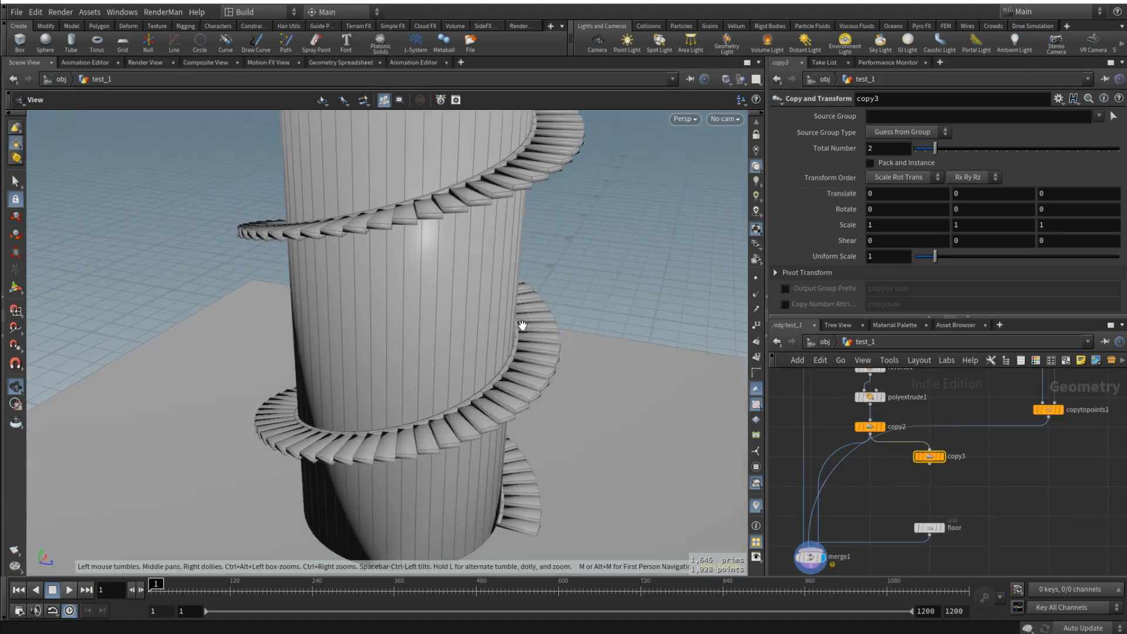
pyautogui.scroll(2, 870, 428)
pyautogui.click(869, 427)
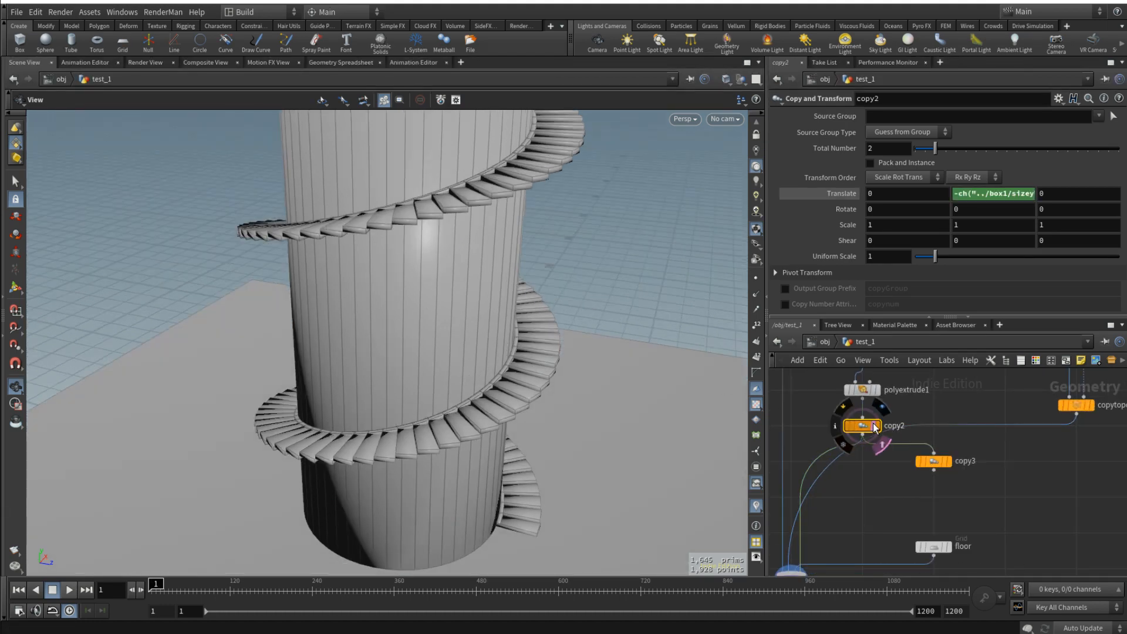
pyautogui.click(876, 426)
pyautogui.moveTo(471, 272); pyautogui.dragTo(480, 161)
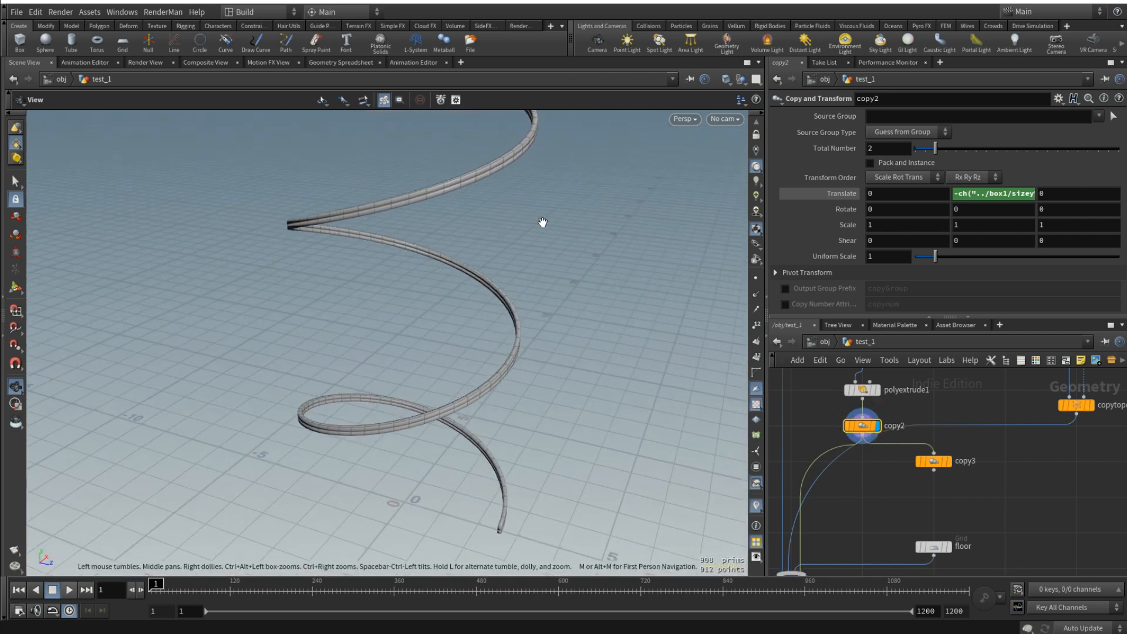
pyautogui.hotkey('space', '2')
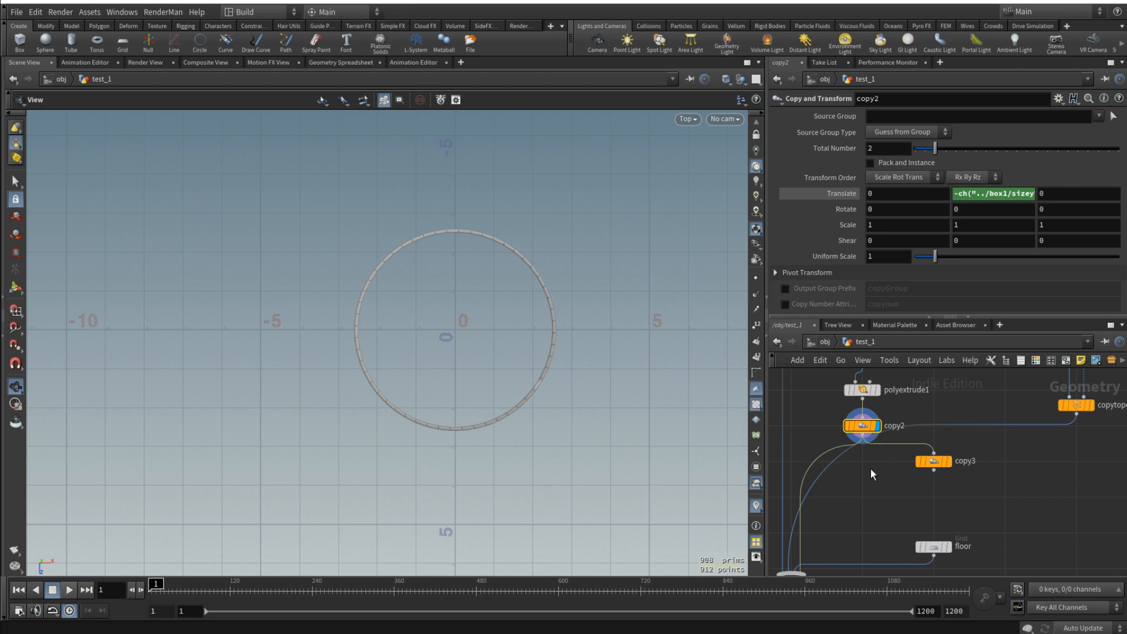
pyautogui.moveTo(871, 470); pyautogui.dragTo(907, 456, button='middle')
# - Copy the Radius parameter of attribexpression3 in the perimeter2 node chain
pyautogui.click(965, 447)
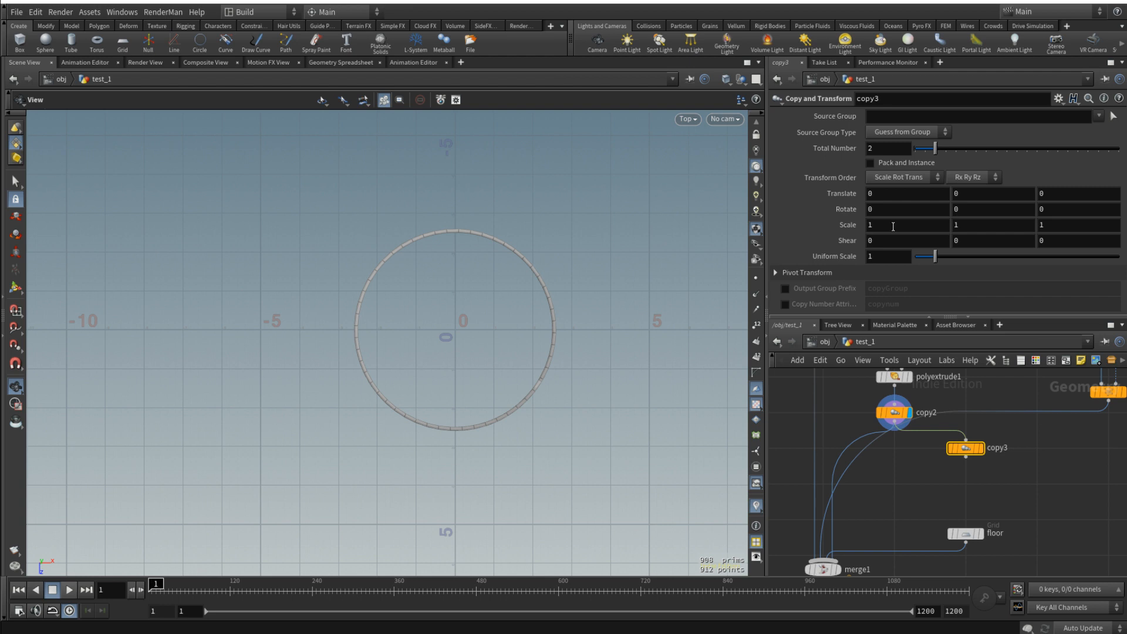
pyautogui.scroll(-5, 908, 474)
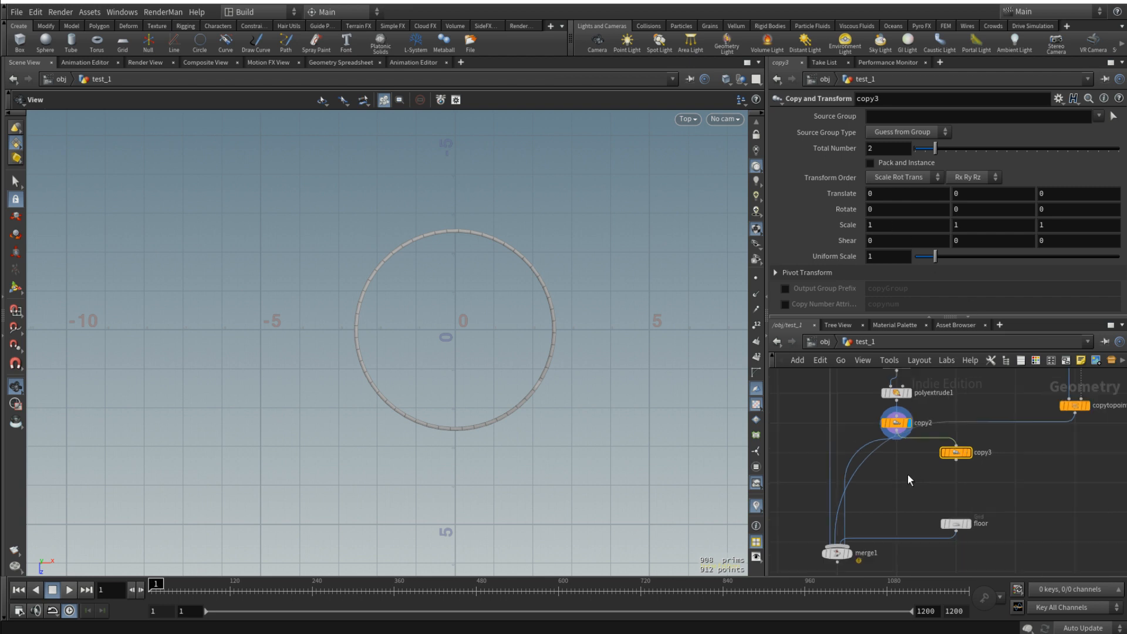
pyautogui.moveTo(838, 435)
pyautogui.mouseDown(button='middle')
pyautogui.moveTo(893, 464)
pyautogui.moveTo(886, 442)
pyautogui.moveTo(935, 492)
pyautogui.mouseUp(button='middle')
pyautogui.moveTo(904, 431); pyautogui.dragTo(988, 434, button='middle')
pyautogui.scroll(3, 953, 430)
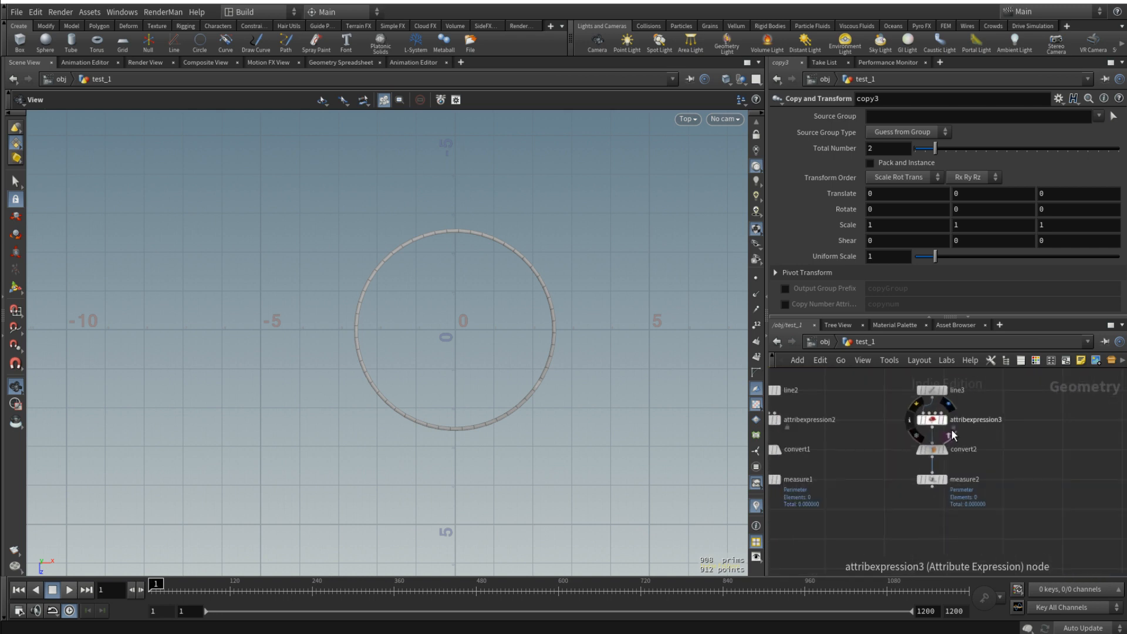
pyautogui.click(933, 422)
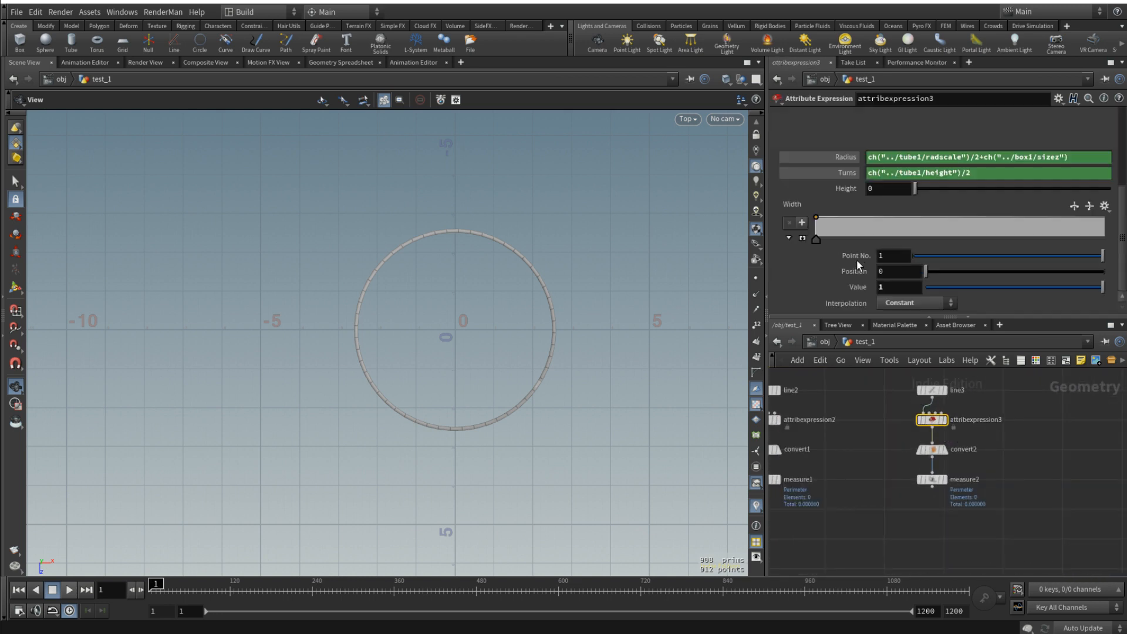
pyautogui.rightClick(841, 158)
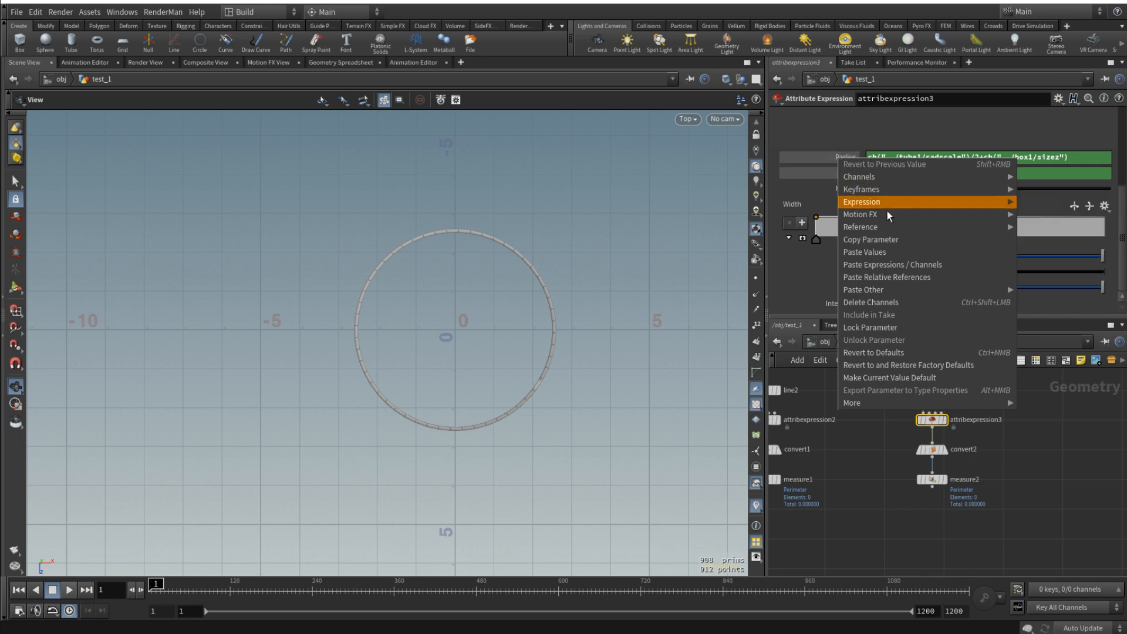
pyautogui.click(893, 241)
pyautogui.scroll(-5, 1029, 481)
pyautogui.scroll(3, 1029, 480)
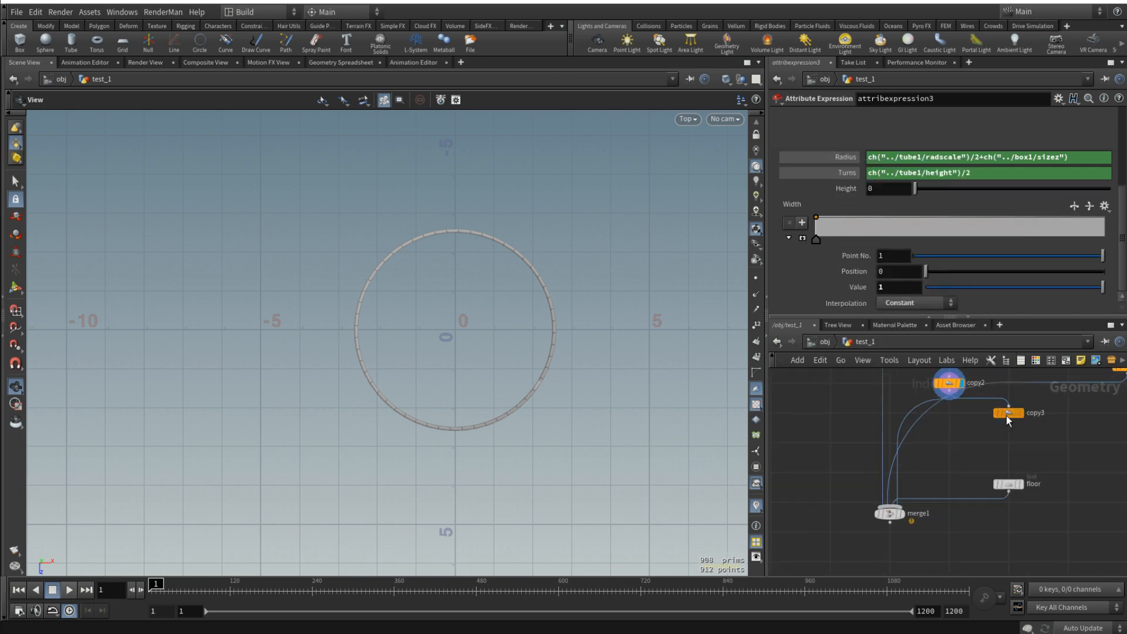
# - Paste attribexpression3's radius as a relative reference into copy3's X scale and append a minus sign
pyautogui.click(1008, 412)
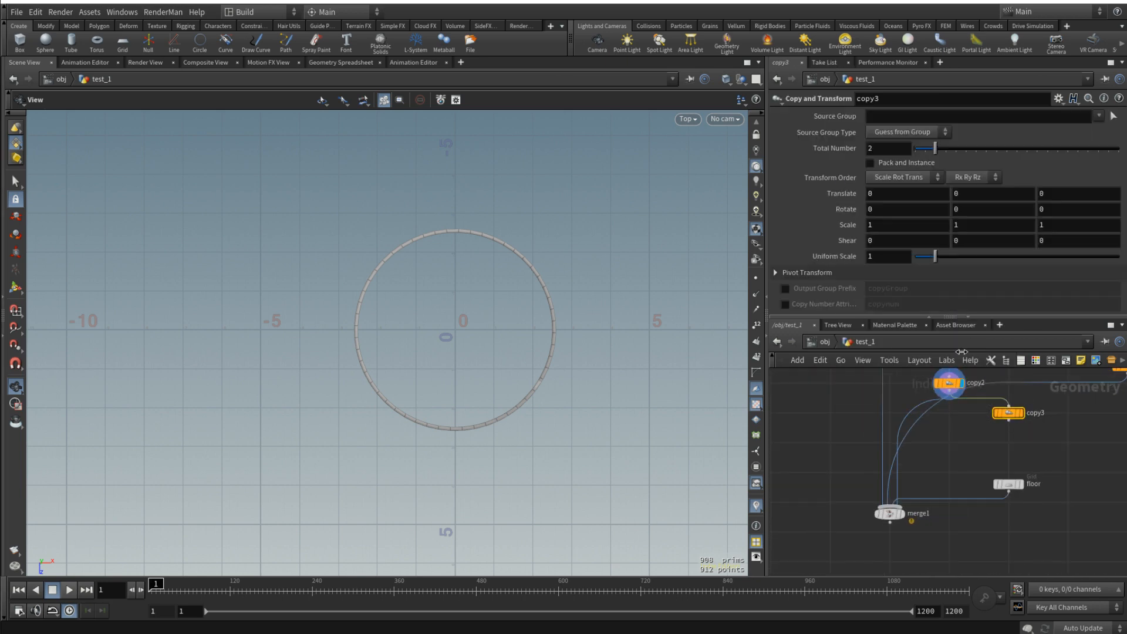
pyautogui.rightClick(886, 225)
pyautogui.click(968, 364)
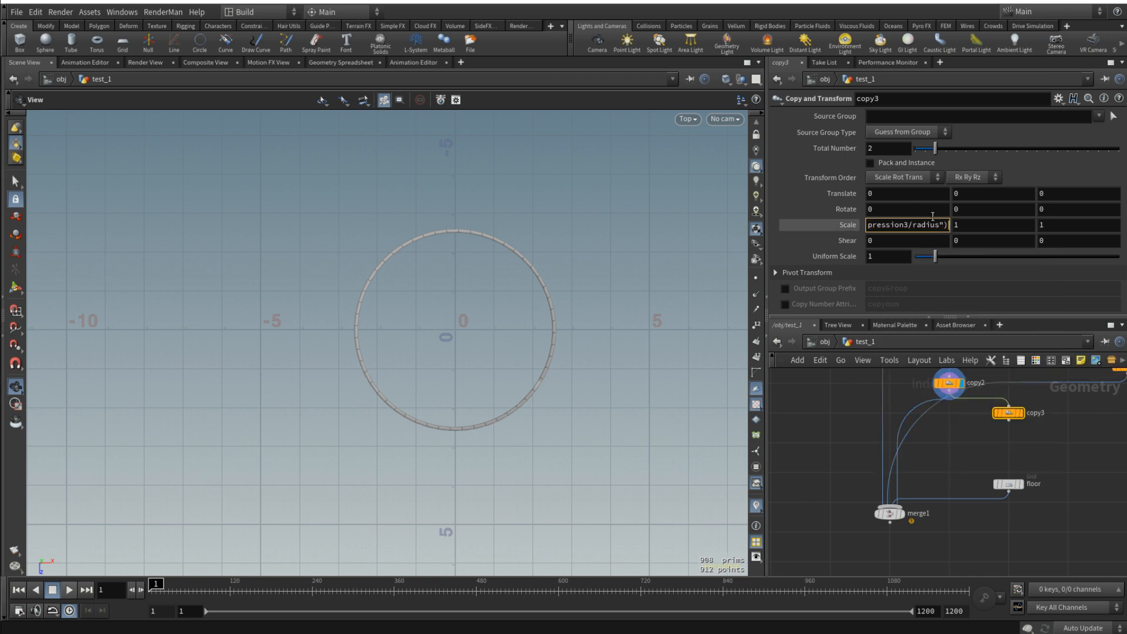
pyautogui.press('Home')
pyautogui.press('End')
pyautogui.write('-')
# - Copy polyextrude1's Distance parameter and paste it as a relative reference after the minus in copy3's X scale expression
pyautogui.moveTo(977, 444); pyautogui.dragTo(949, 524, button='middle')
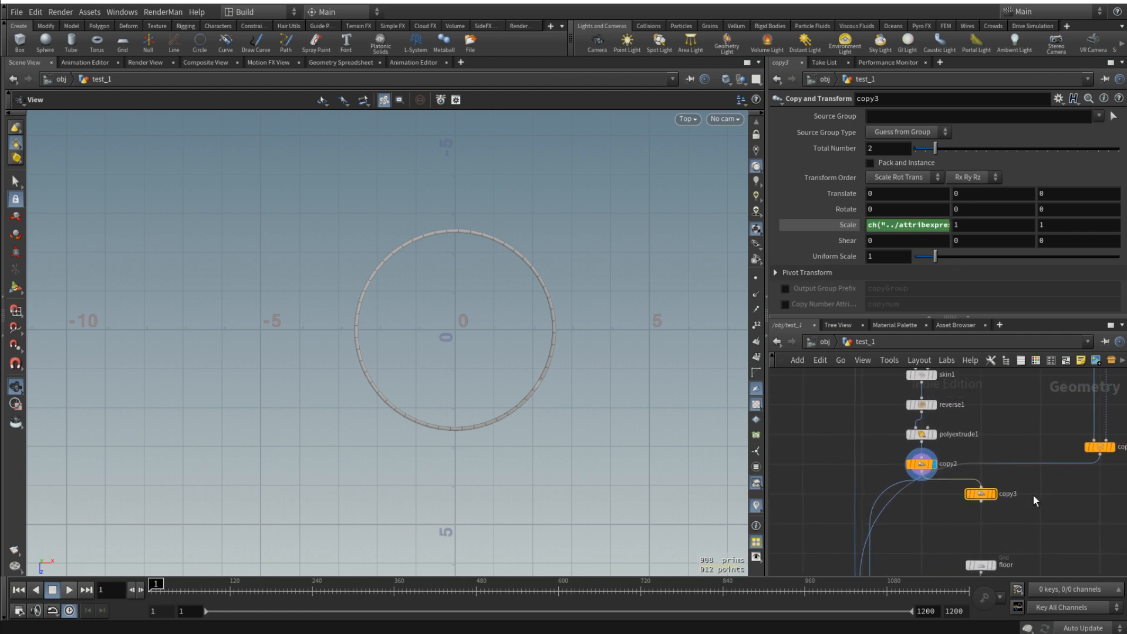
pyautogui.click(924, 437)
pyautogui.scroll(5, 931, 213)
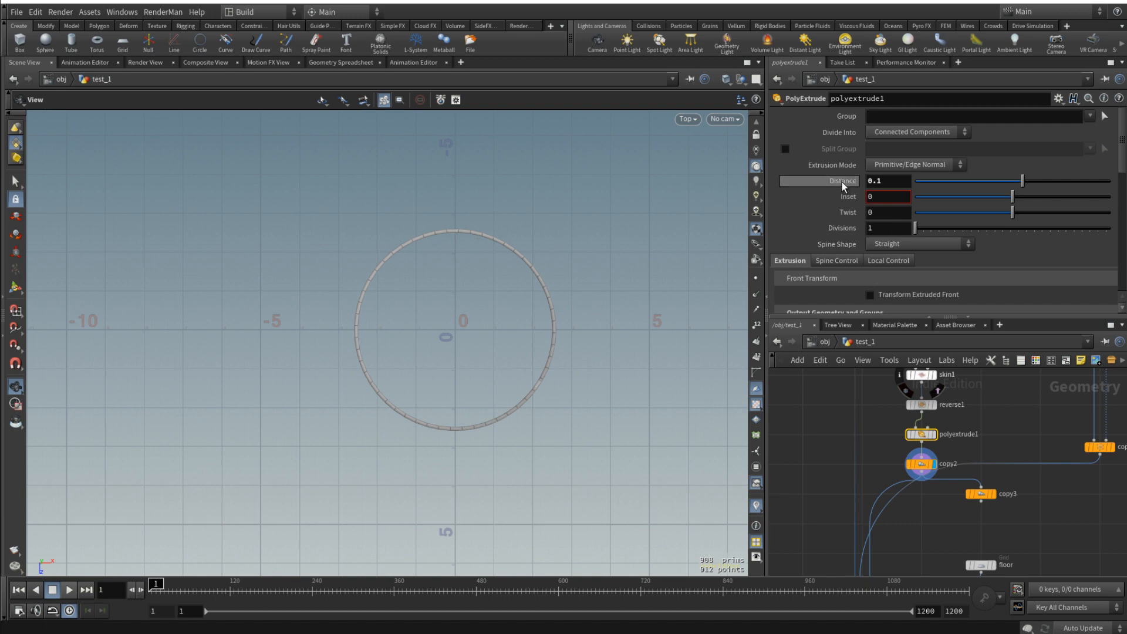
pyautogui.rightClick(842, 182)
pyautogui.click(898, 267)
pyautogui.moveTo(996, 509); pyautogui.dragTo(987, 459, button='middle')
pyautogui.click(974, 446)
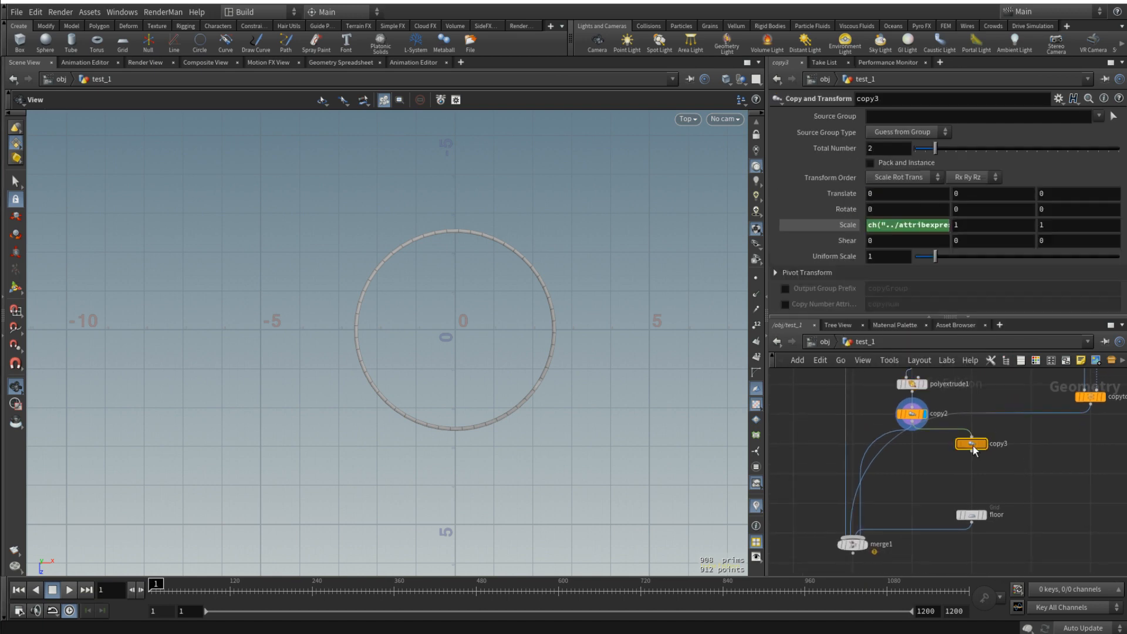
pyautogui.click(906, 225)
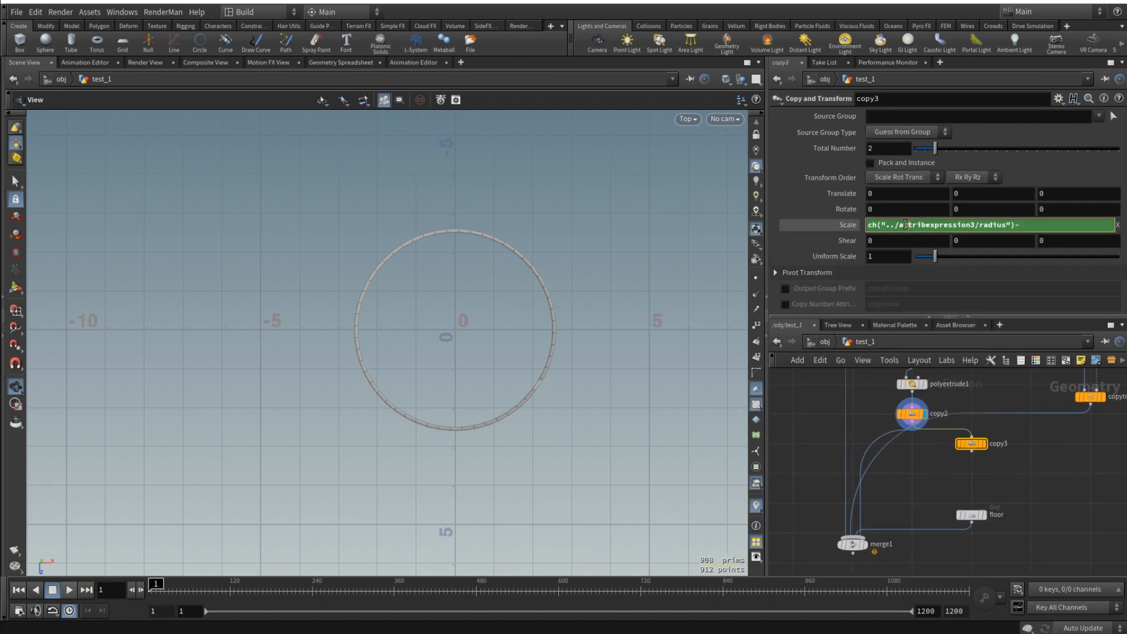
pyautogui.rightClick(1038, 223)
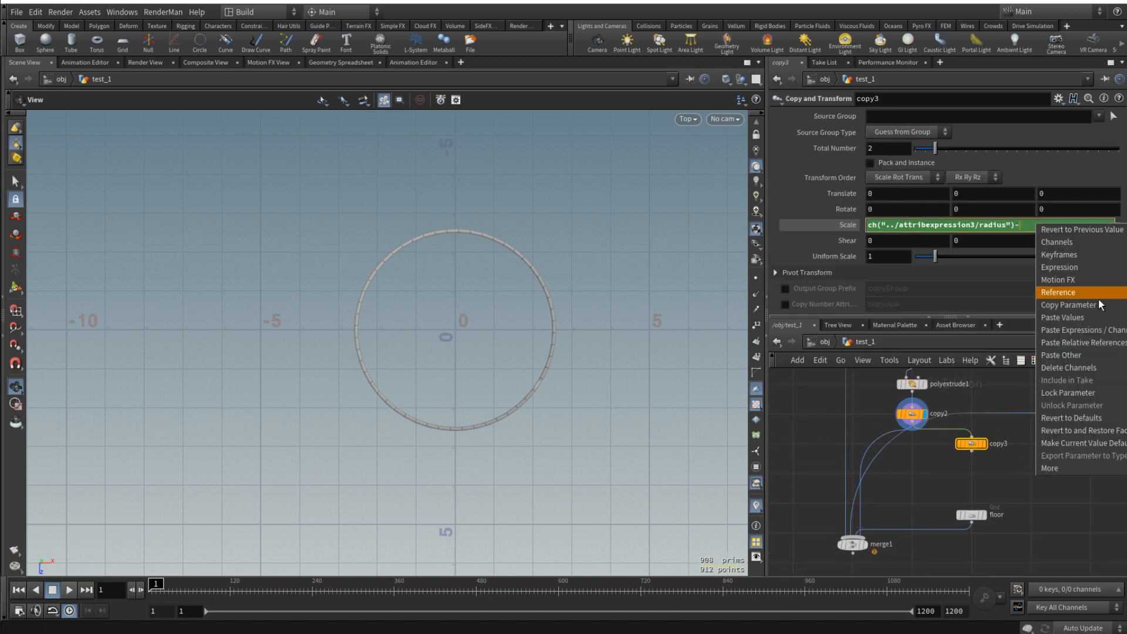
pyautogui.click(1104, 343)
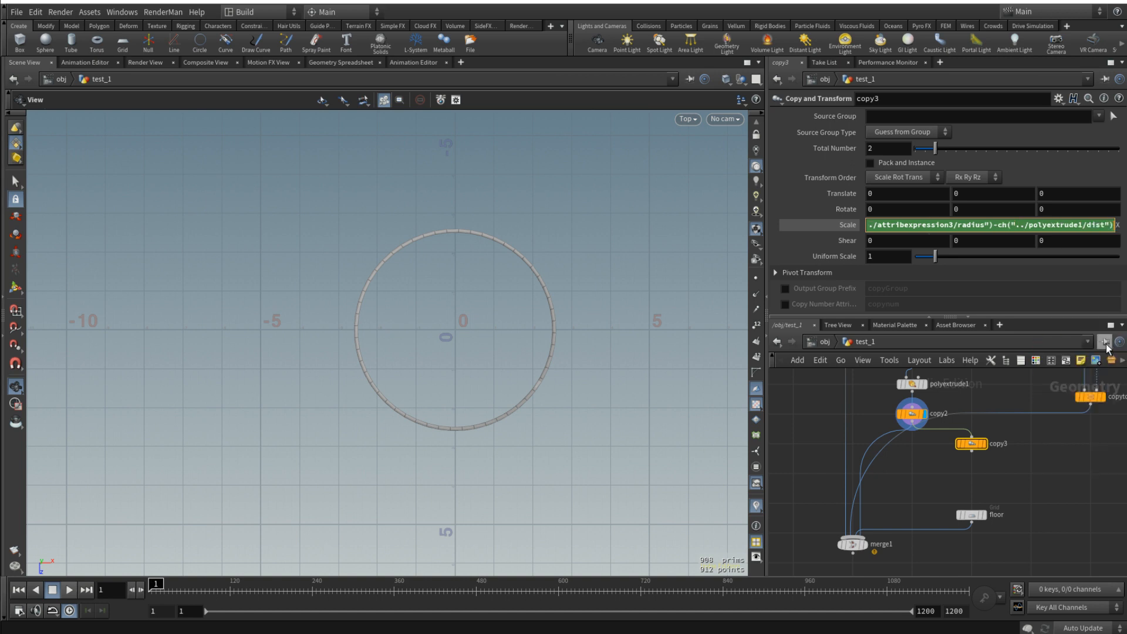
# - Copy the Radius parameter of attribexpression2 in the perimeter1 node chain
pyautogui.click(849, 224)
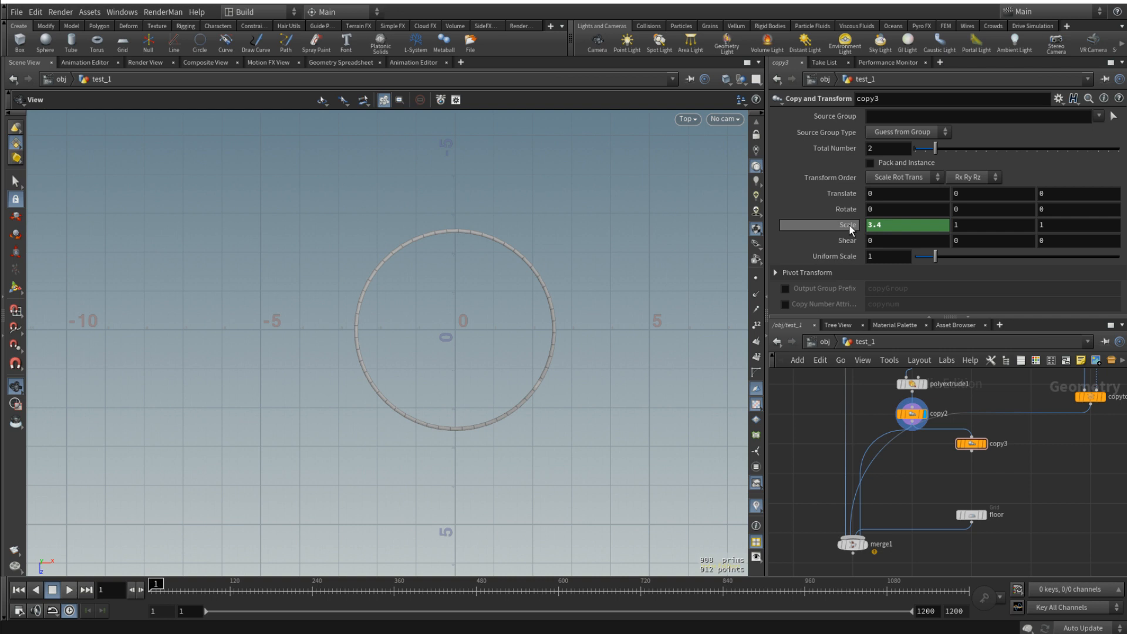
pyautogui.scroll(-5, 851, 445)
pyautogui.moveTo(804, 385); pyautogui.dragTo(979, 517, button='middle')
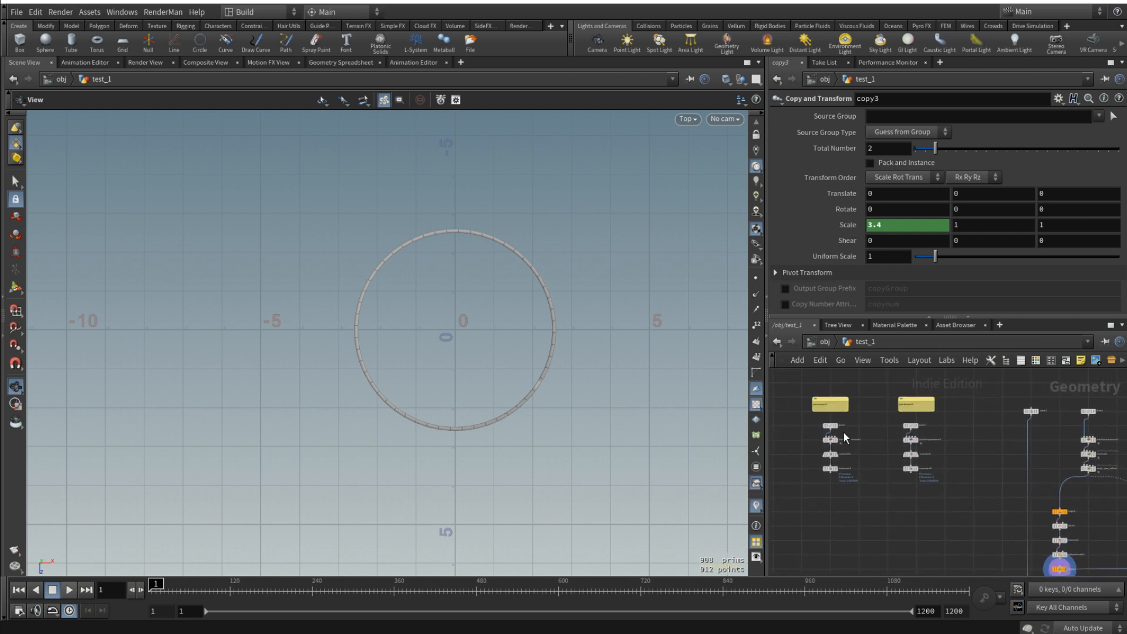
pyautogui.scroll(3, 843, 432)
pyautogui.click(828, 441)
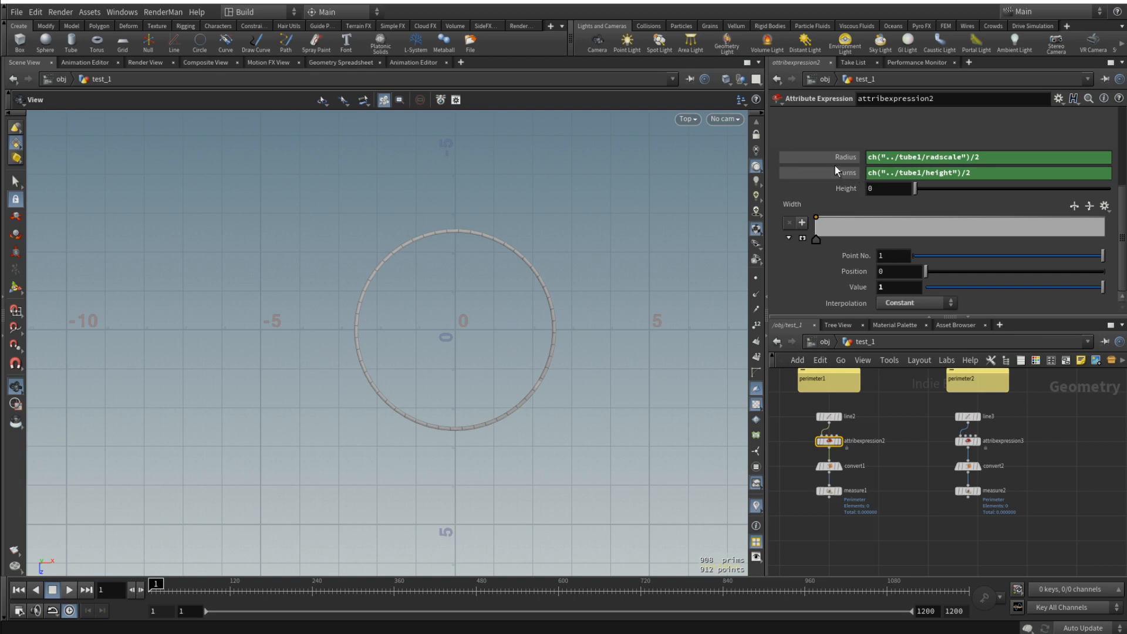
pyautogui.rightClick(833, 157)
pyautogui.click(889, 252)
pyautogui.scroll(-4, 1036, 417)
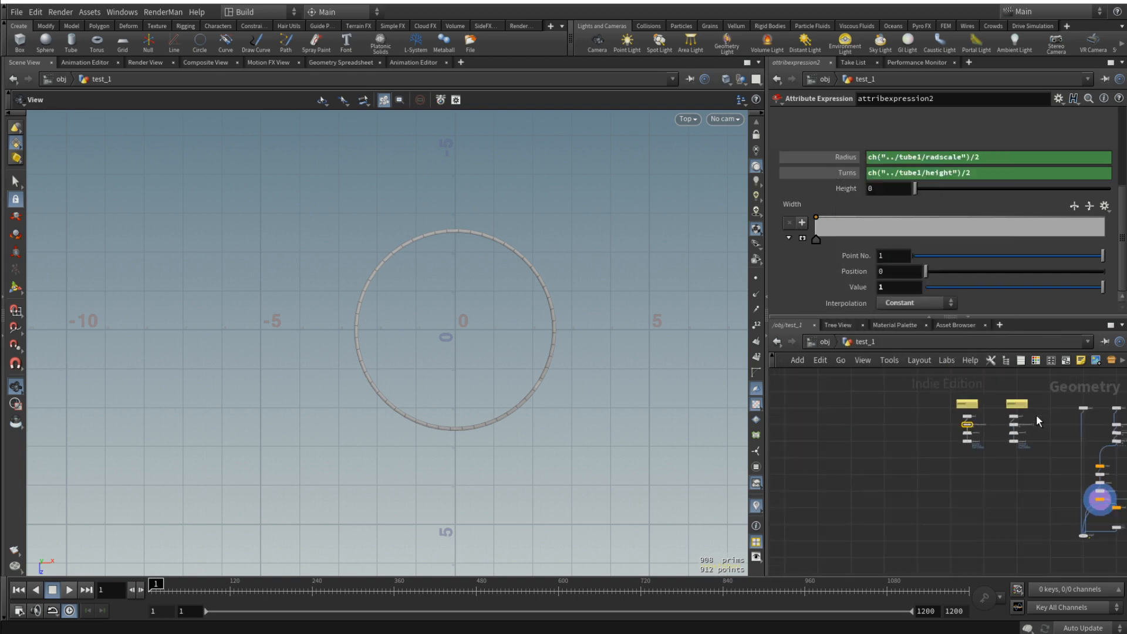
# - Append a division by attribexpression2's radius, pasted as a relative reference, to copy3's X scale expression
pyautogui.scroll(4, 1000, 466)
pyautogui.click(989, 469)
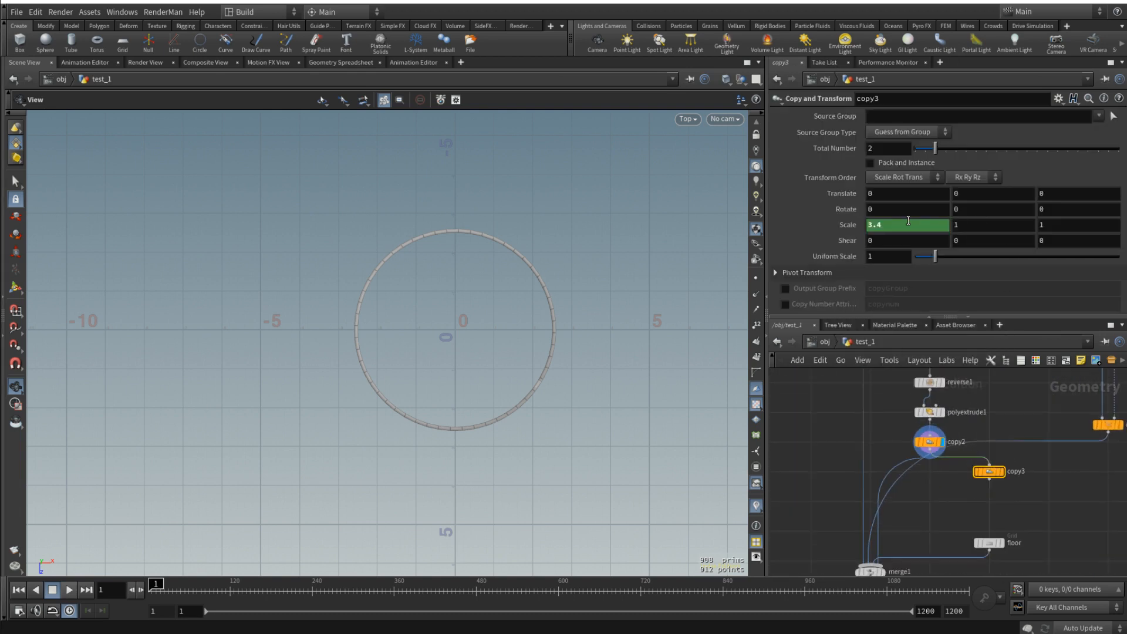
pyautogui.click(843, 230)
pyautogui.click(937, 229)
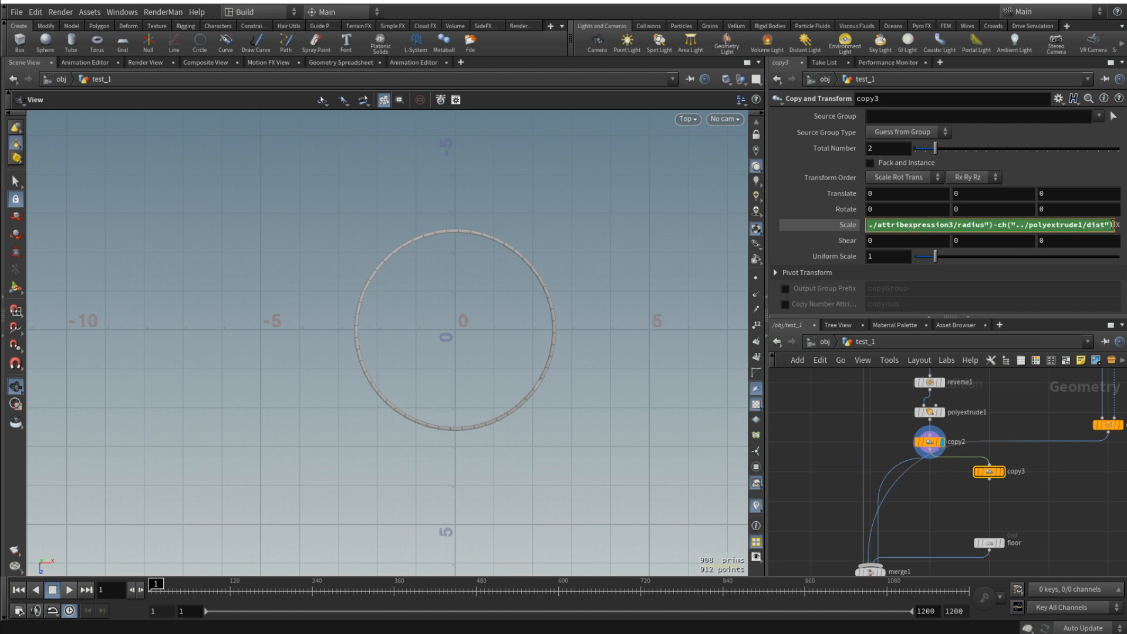
pyautogui.rightClick(1114, 224)
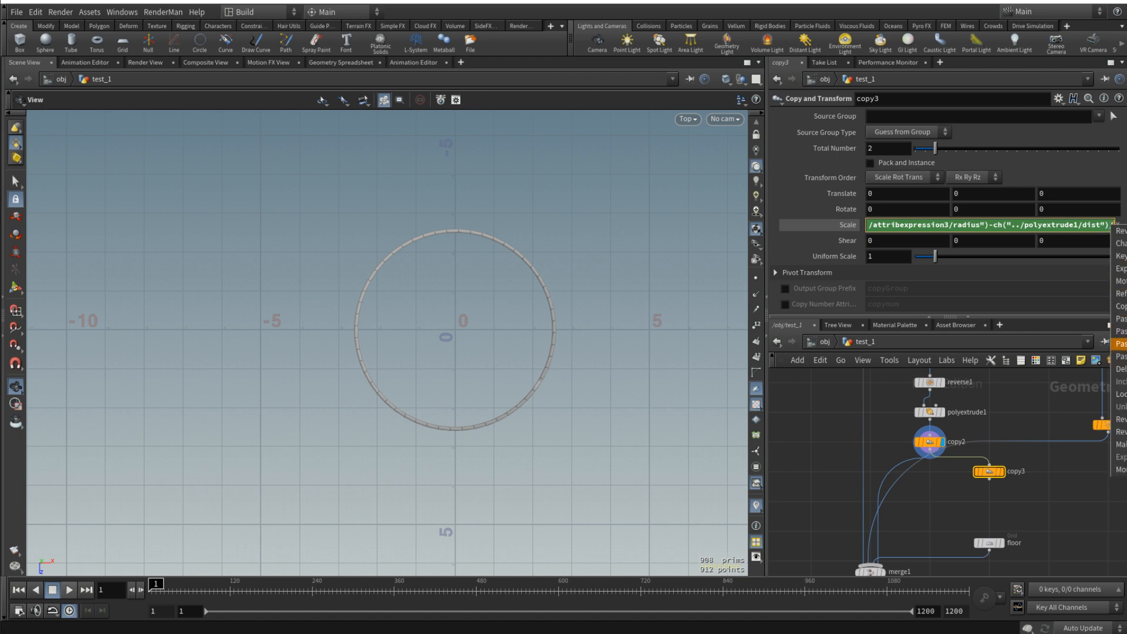
pyautogui.click(1121, 343)
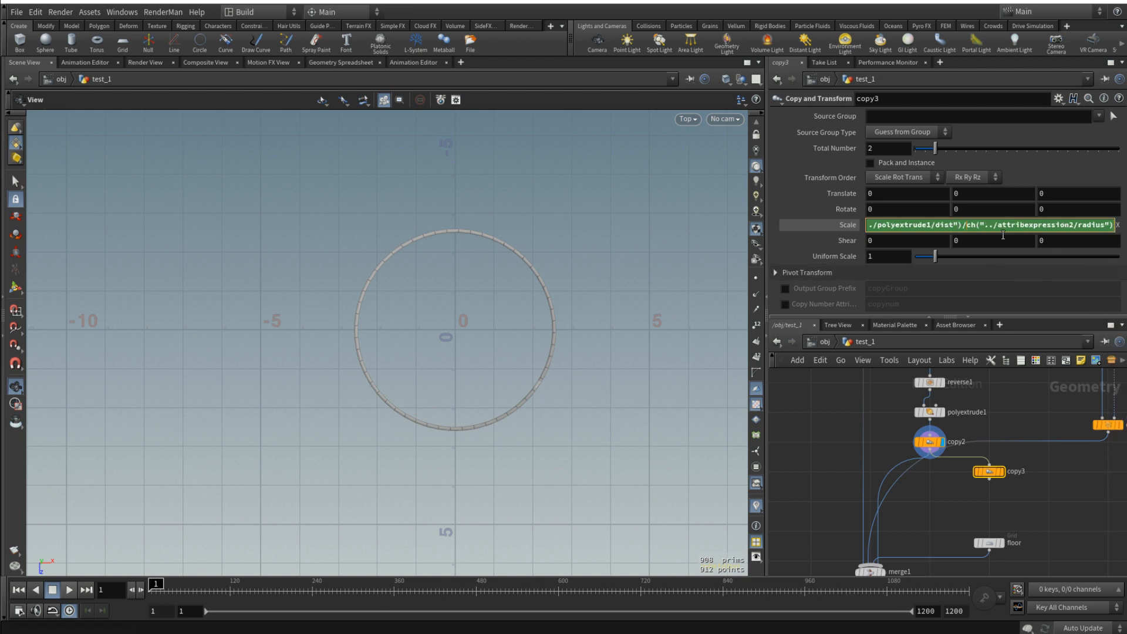
# - Enclose the radius-minus-distance part of copy3's X scale expression in parentheses and display copy3
pyautogui.write(')')
pyautogui.press('Home')
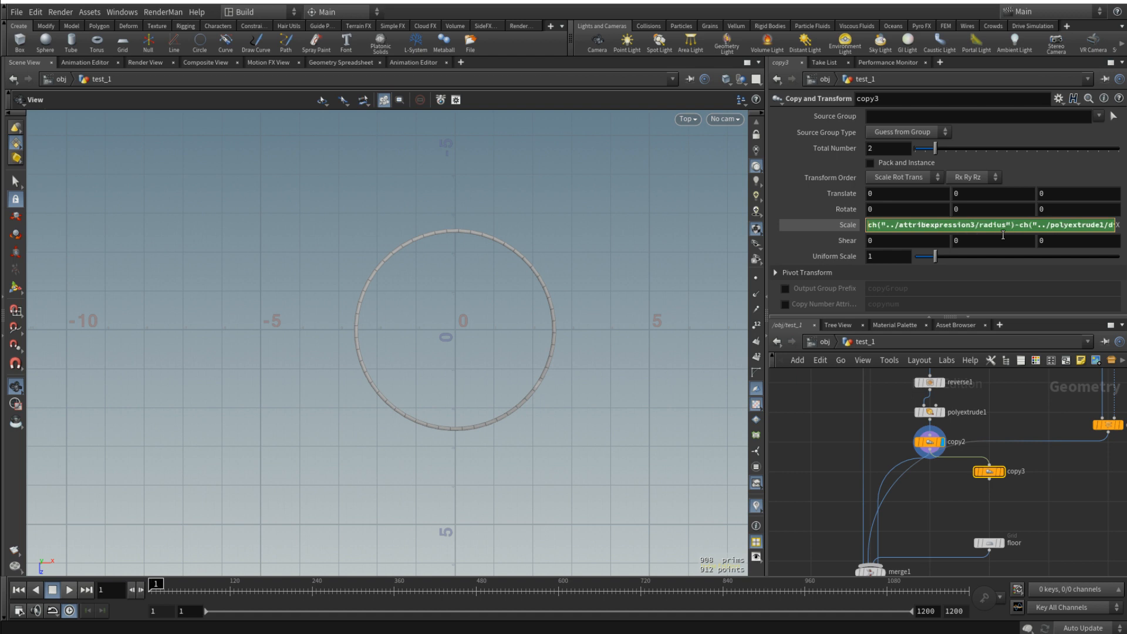
pyautogui.write('(')
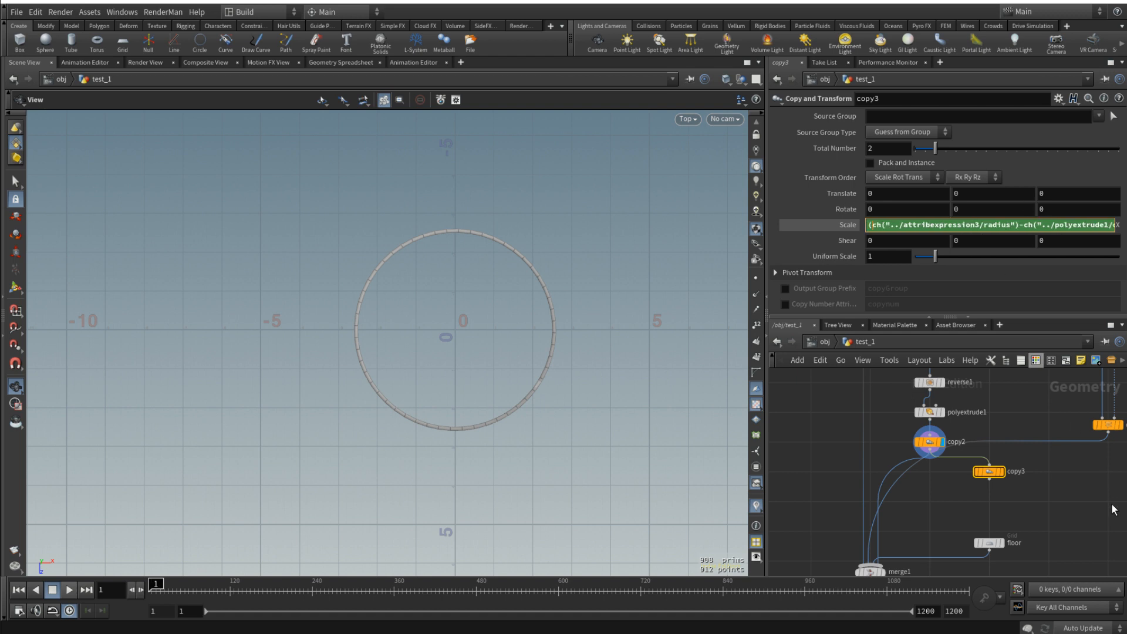
pyautogui.press('Return')
pyautogui.click(1003, 474)
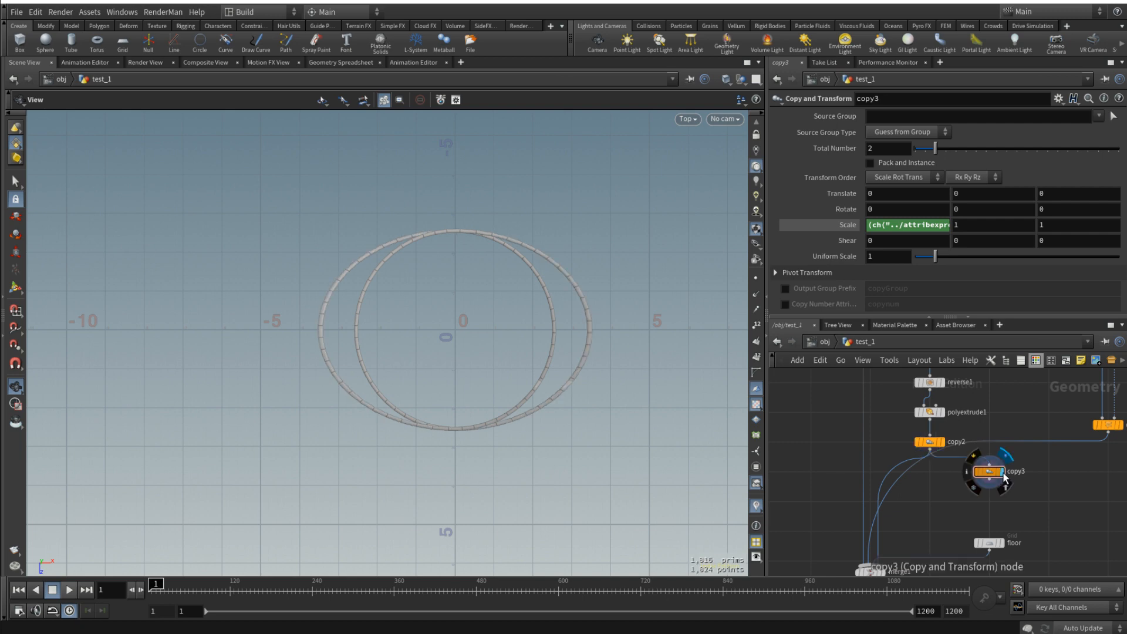
# - Copy the full X scale expression of copy3 into its Z scale so the strip scales evenly in both horizontal directions
pyautogui.click(889, 225)
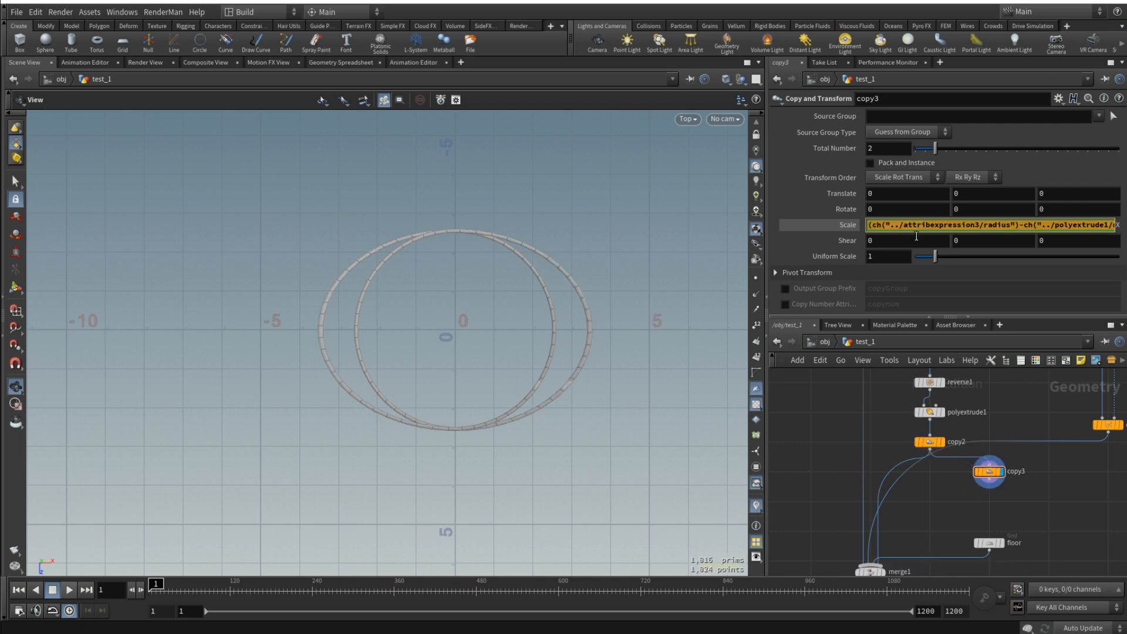
pyautogui.write('1')
pyautogui.hotkey('ctrl', 'z')
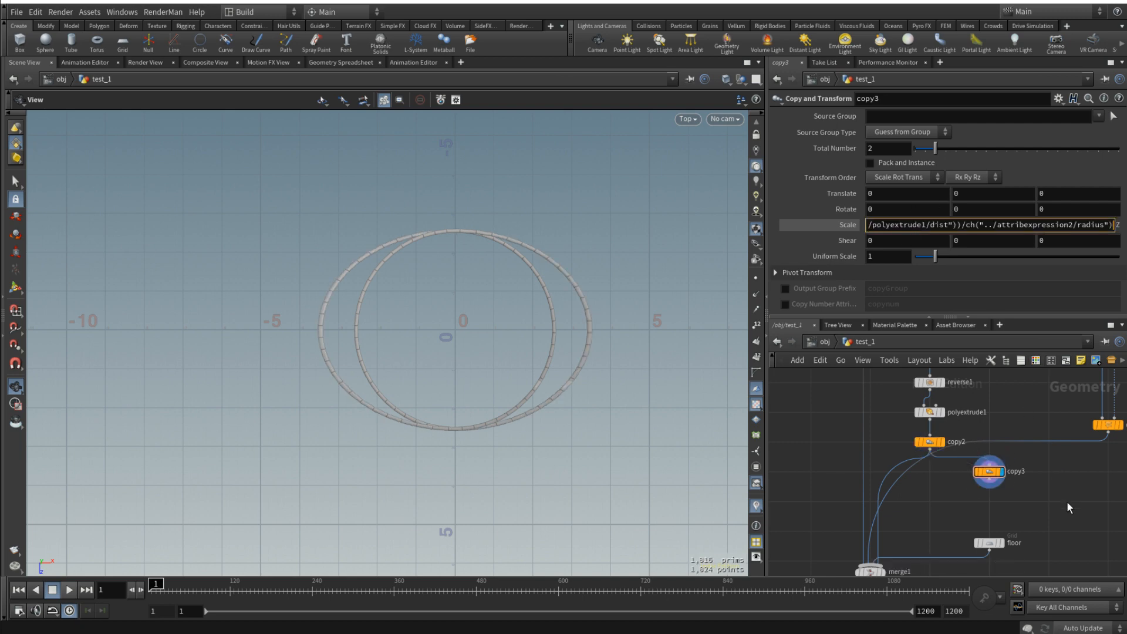
pyautogui.press('Return')
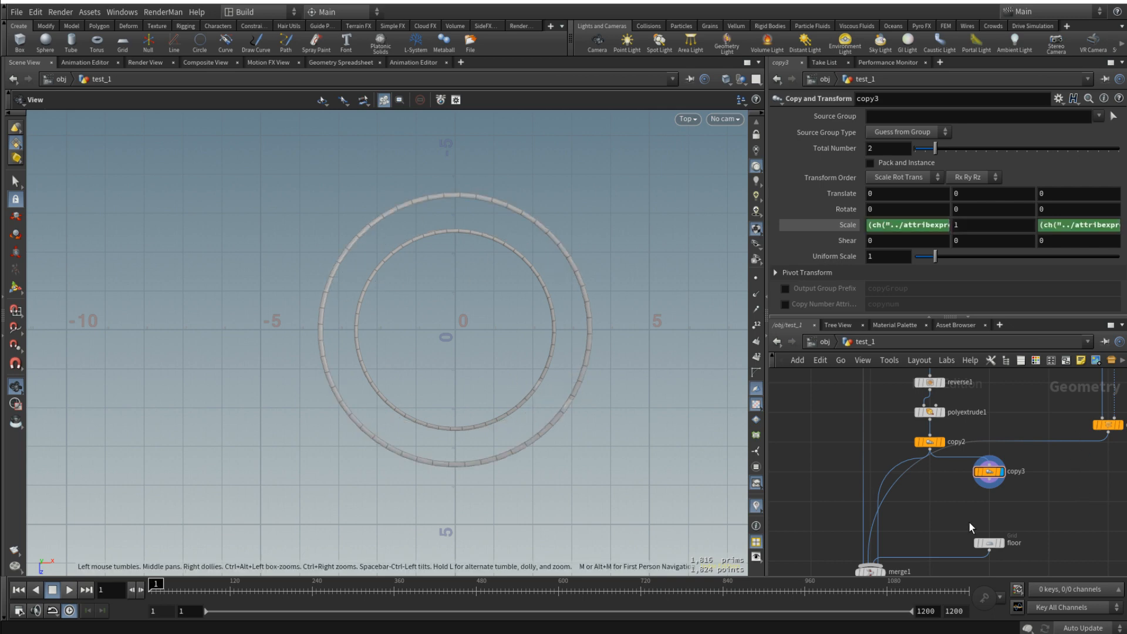
# - Feed merge1 from copy3 instead of directly from copy2, and display merge1
pyautogui.moveTo(887, 545); pyautogui.dragTo(998, 469)
pyautogui.click(893, 552)
pyautogui.click(882, 551)
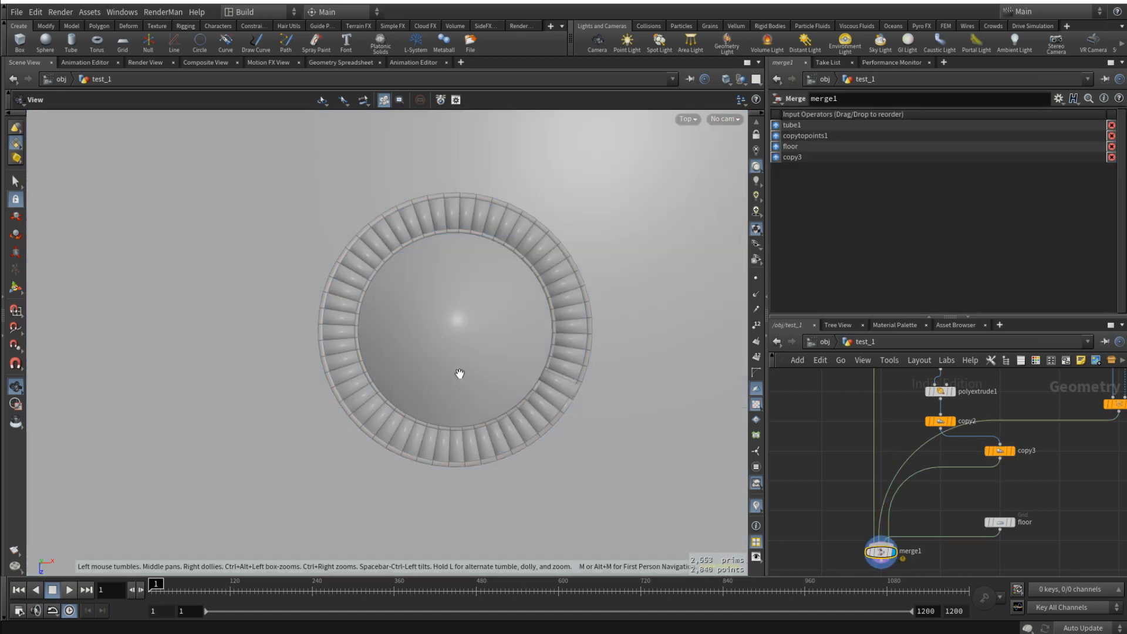
# - Save the scene and inspect the merged tower, stairs and inner and outer support strips in the perspective view
pyautogui.hotkey('space', '1')
pyautogui.moveTo(472, 375); pyautogui.dragTo(475, 444)
pyautogui.hotkey('ctrl', 's')
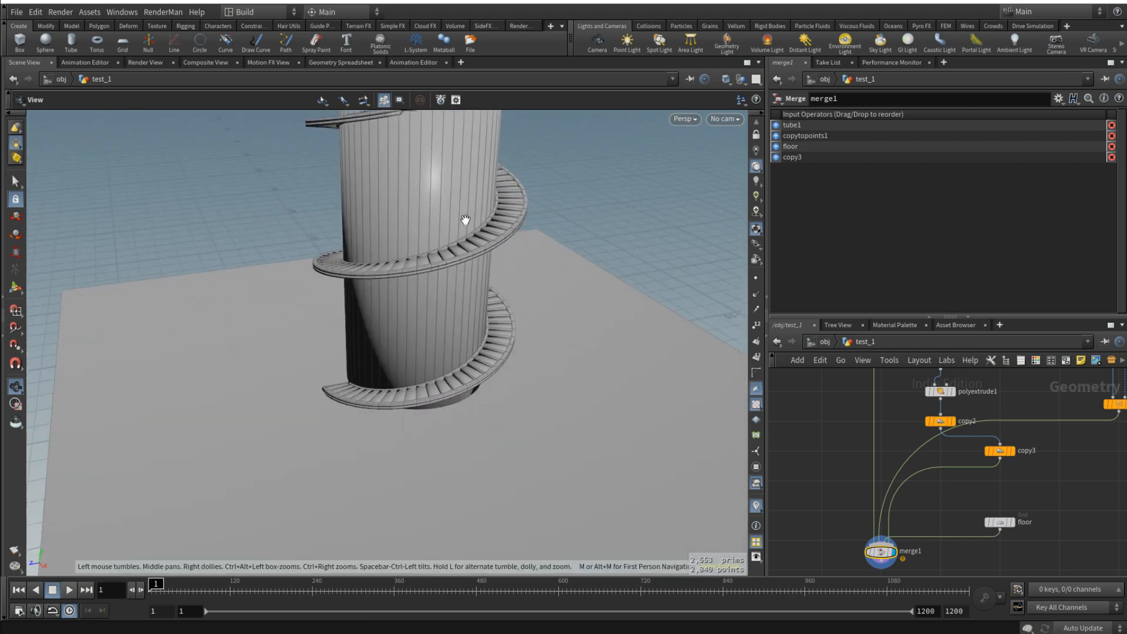
pyautogui.moveTo(463, 221); pyautogui.dragTo(506, 293, button='middle')
pyautogui.moveTo(506, 292); pyautogui.dragTo(575, 352)
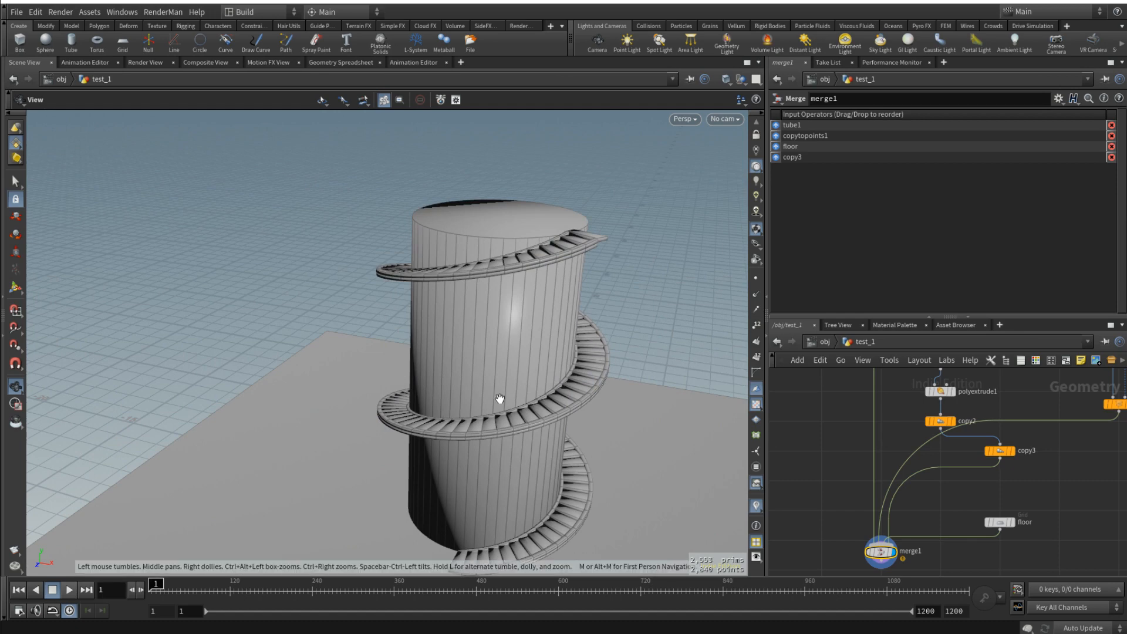
pyautogui.moveTo(502, 399); pyautogui.dragTo(541, 403)
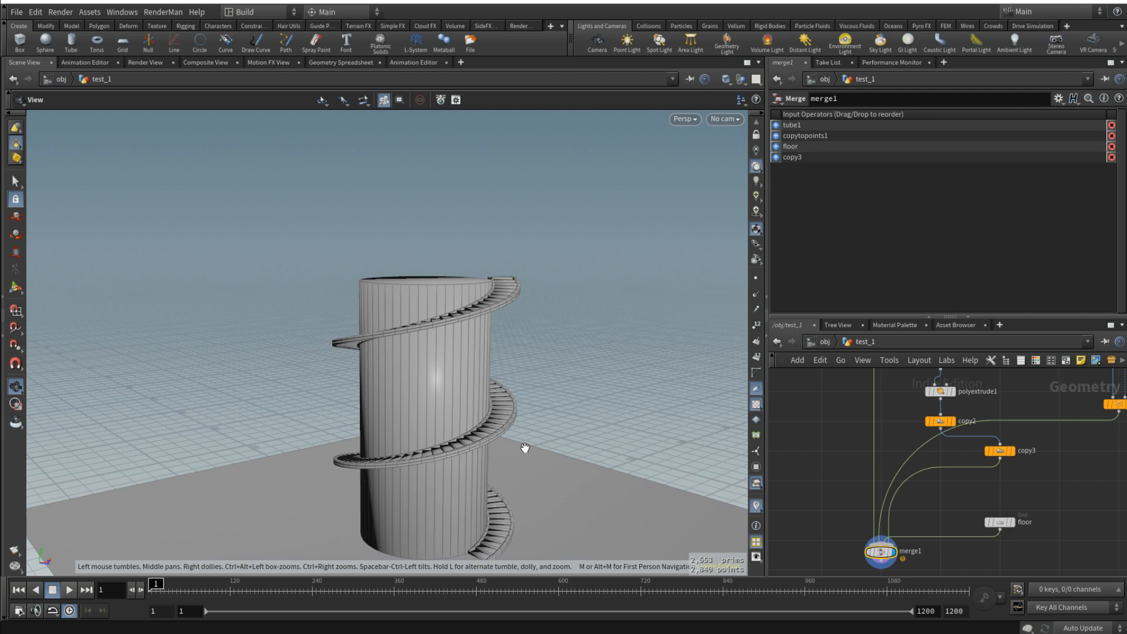
pyautogui.moveTo(525, 448); pyautogui.dragTo(533, 384)
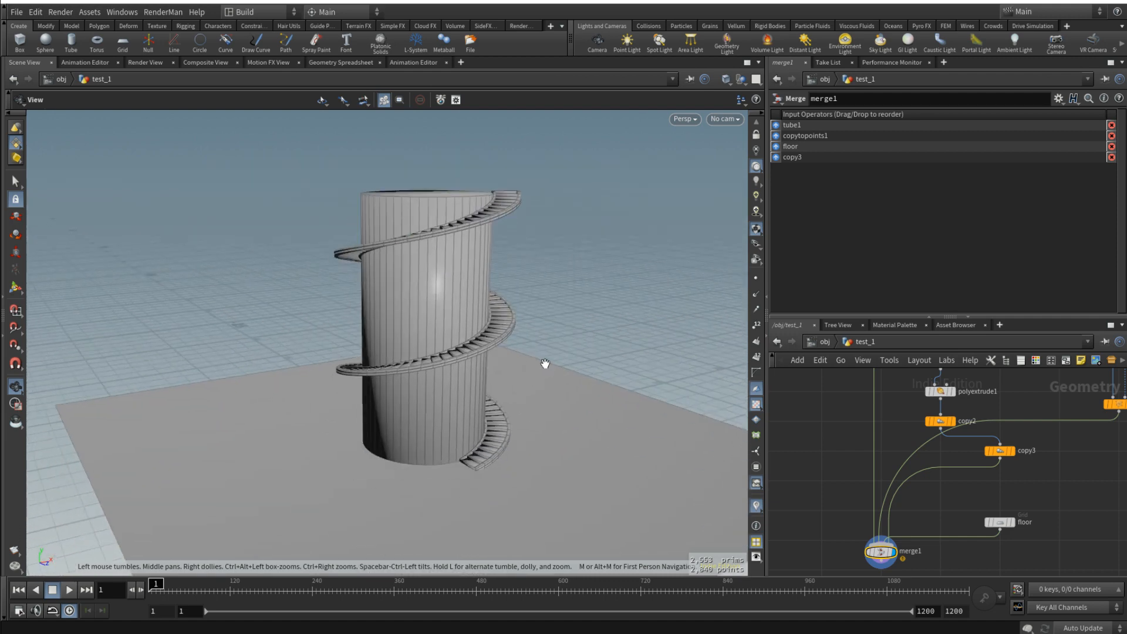
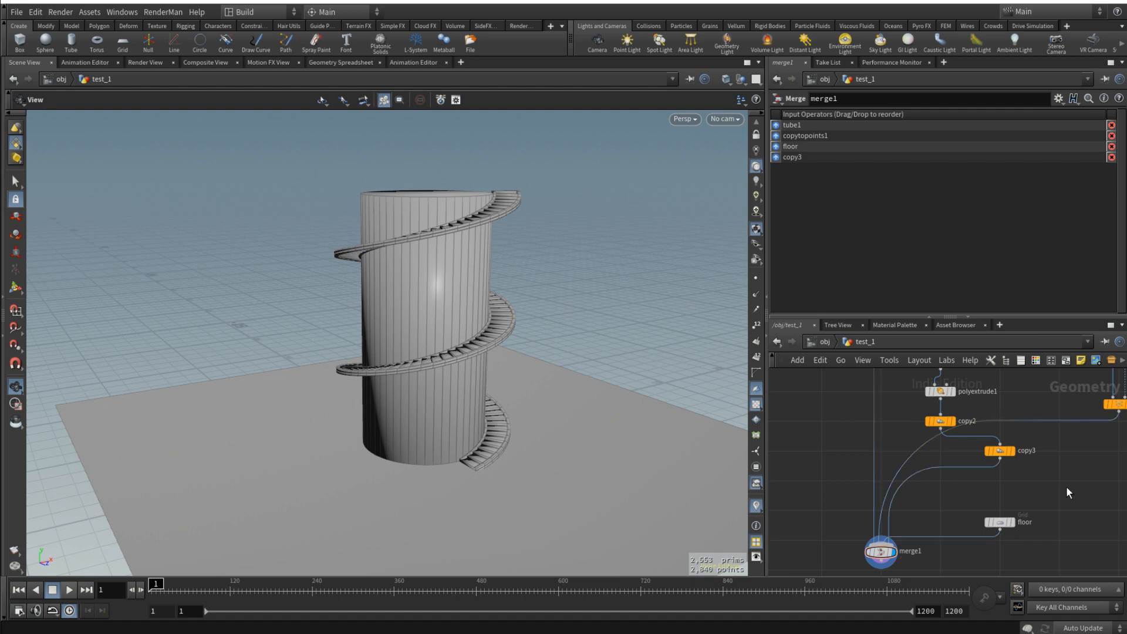
# - Add a Transform node fed from copy2 and align copy3 directly beneath copy2
pyautogui.press('Tab')
pyautogui.press('Return')
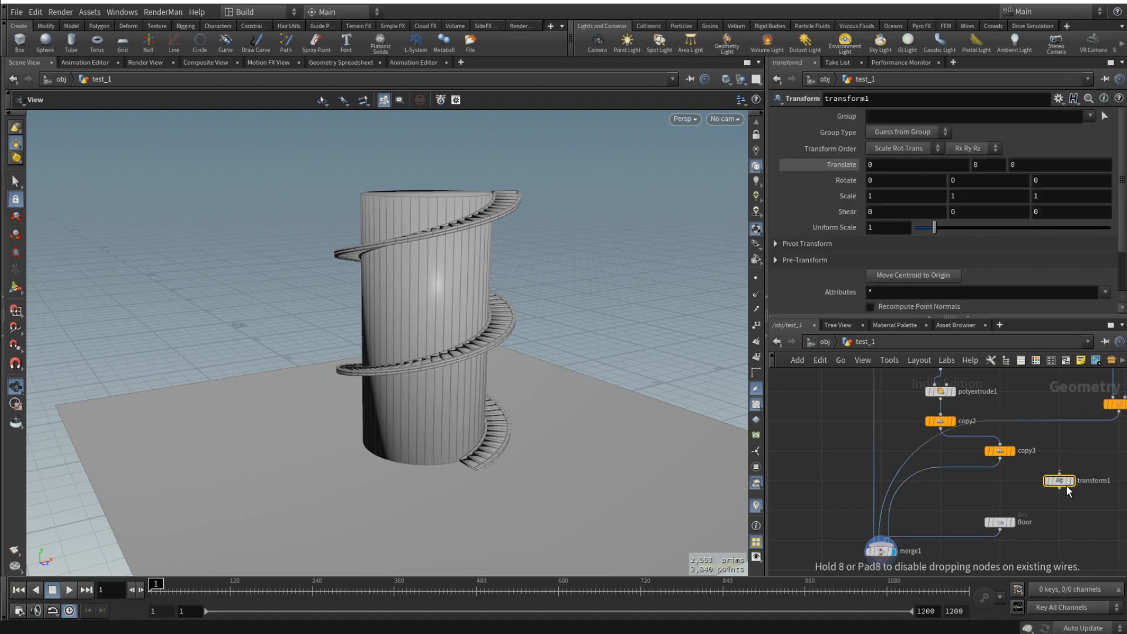
pyautogui.click(1067, 485)
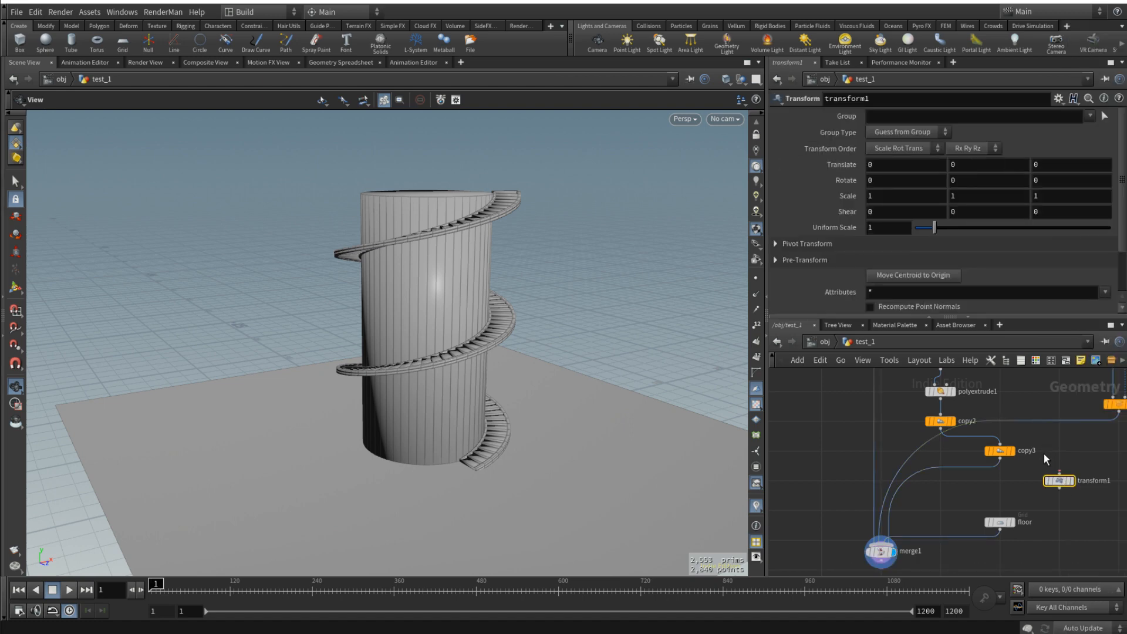
pyautogui.moveTo(1000, 451); pyautogui.dragTo(945, 479)
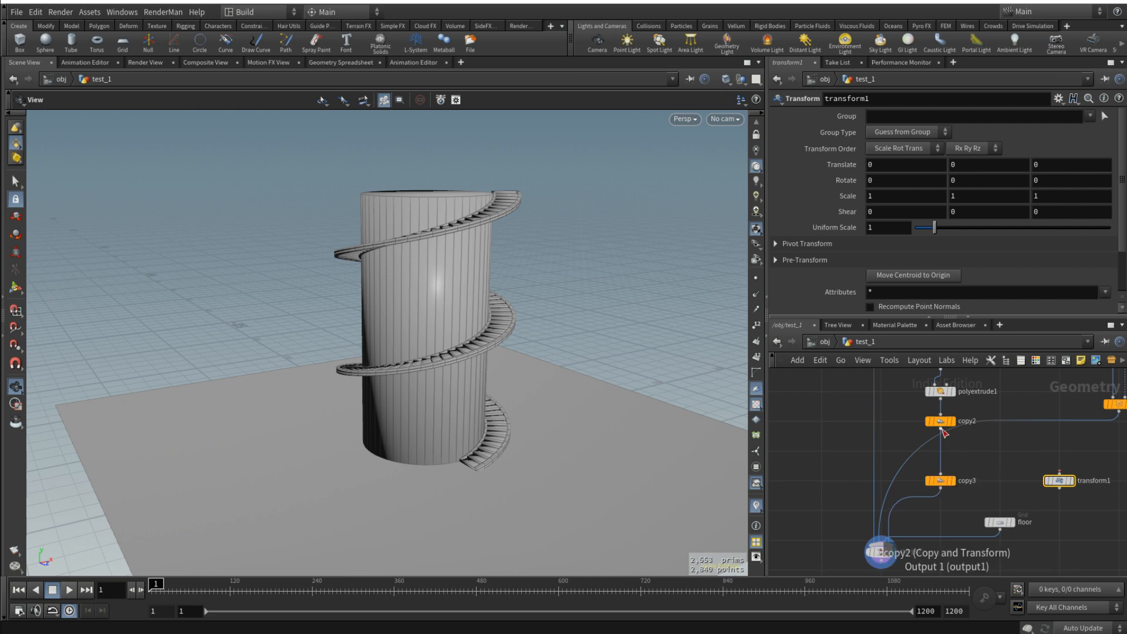
pyautogui.moveTo(940, 428); pyautogui.dragTo(1059, 476)
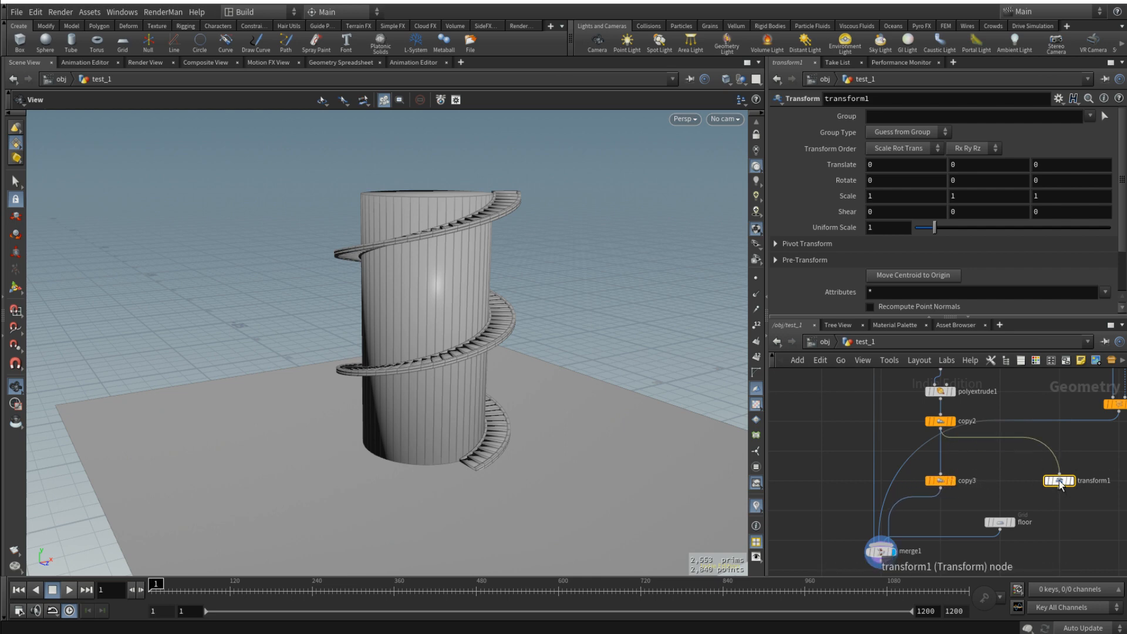
# - Copy copy3's Scale parameter and paste it as relative references into transform1's Scale
pyautogui.click(941, 481)
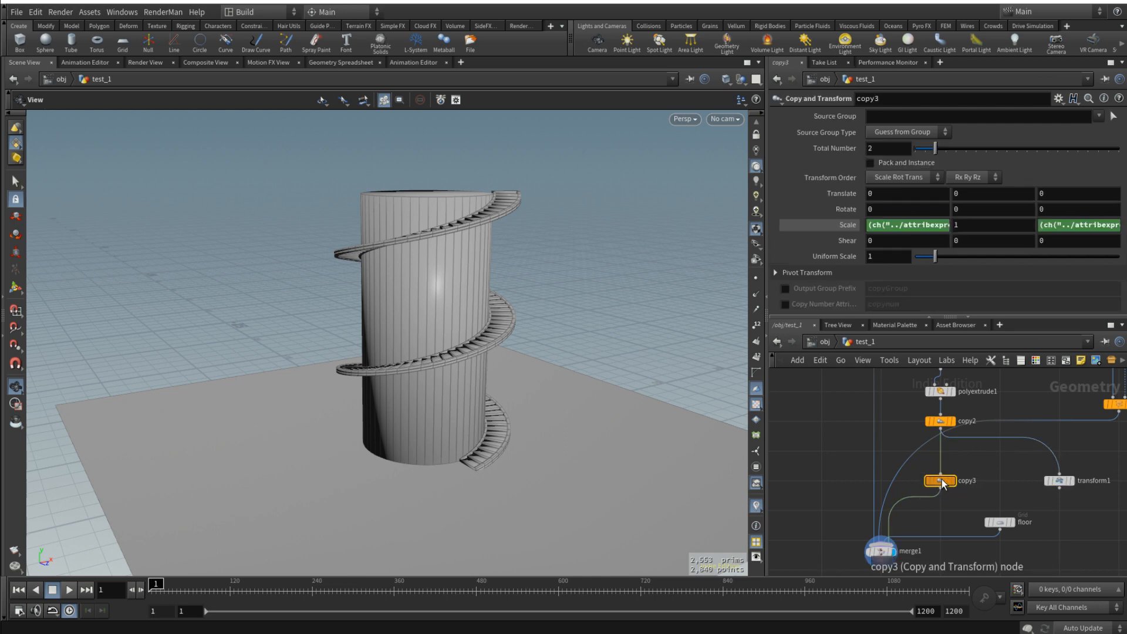
pyautogui.click(890, 230)
pyautogui.hotkey('ctrl', 'a')
pyautogui.click(1061, 482)
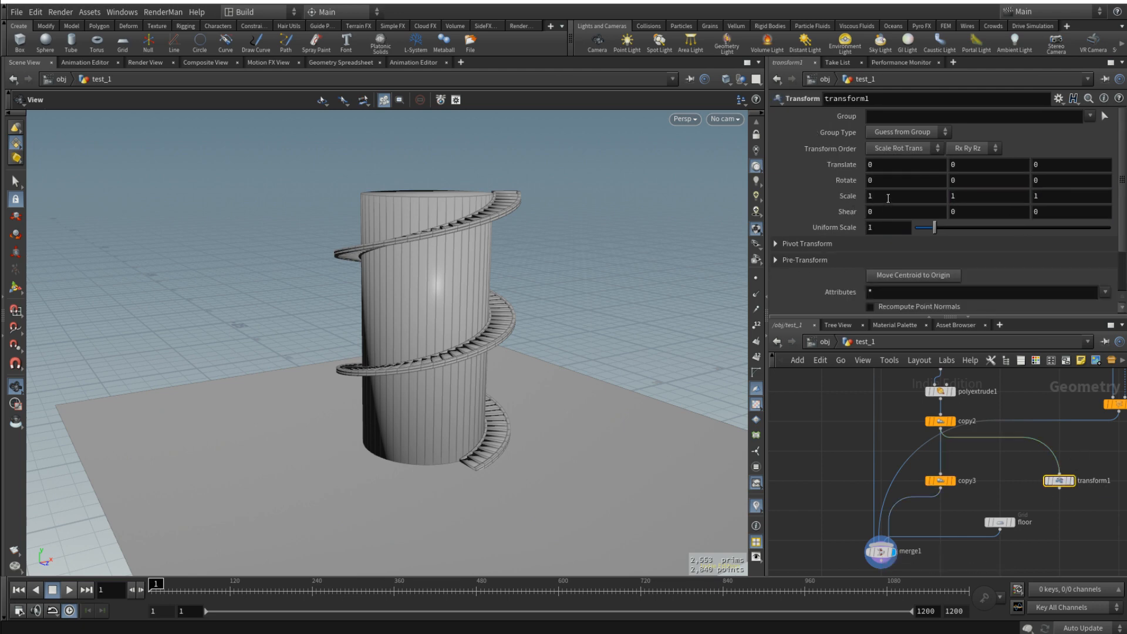
pyautogui.click(941, 480)
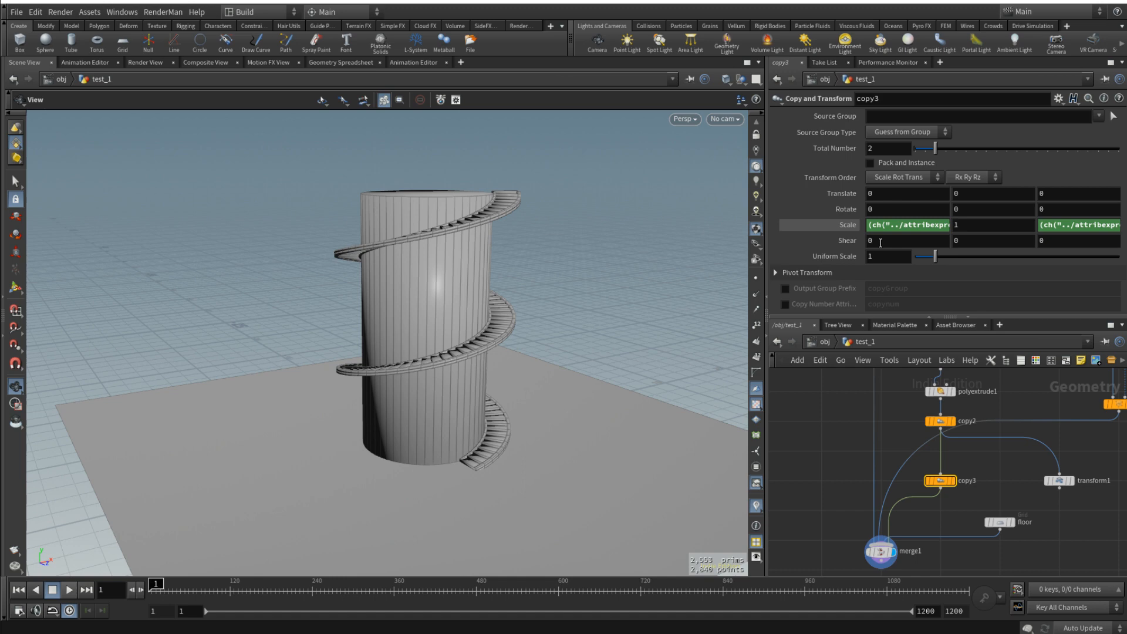
pyautogui.rightClick(849, 224)
pyautogui.click(889, 307)
pyautogui.click(1060, 481)
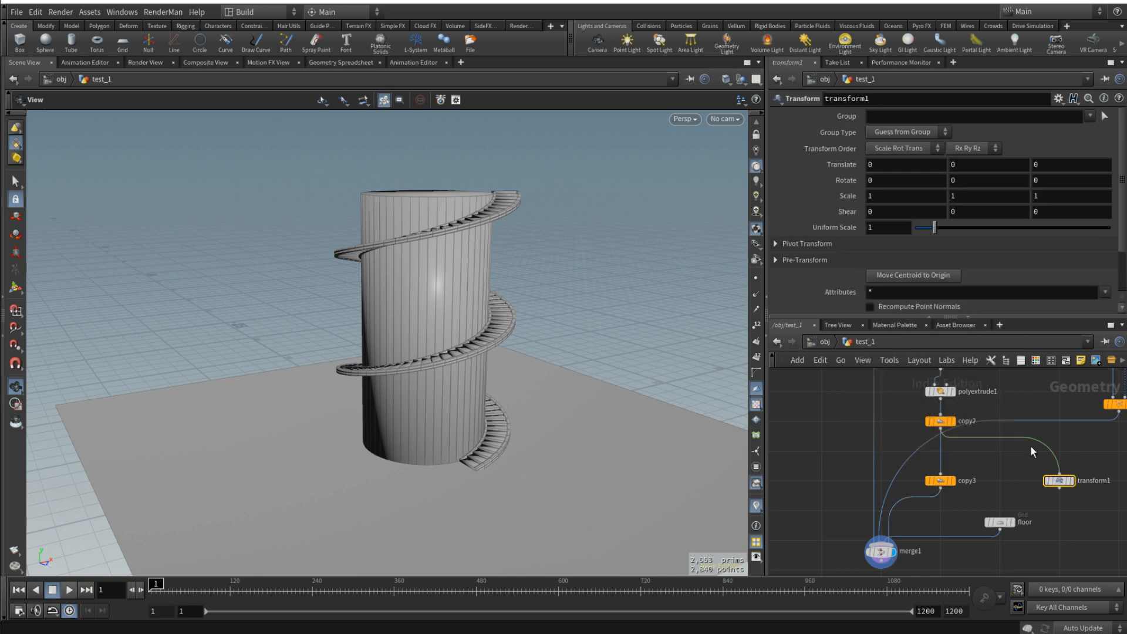
pyautogui.rightClick(833, 199)
pyautogui.click(893, 319)
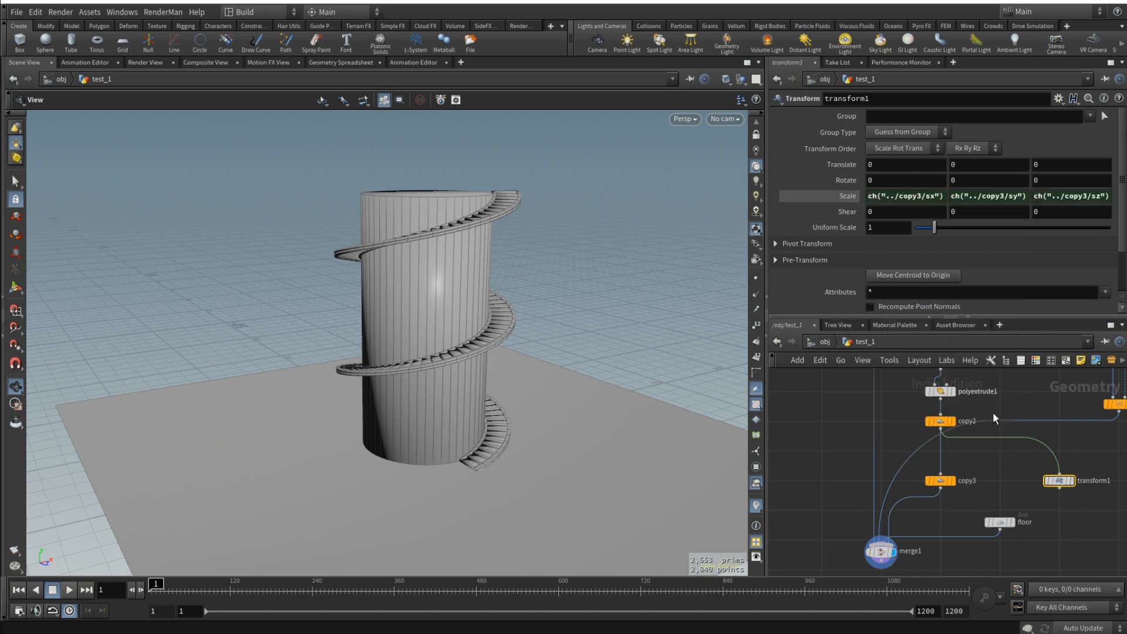
pyautogui.click(847, 195)
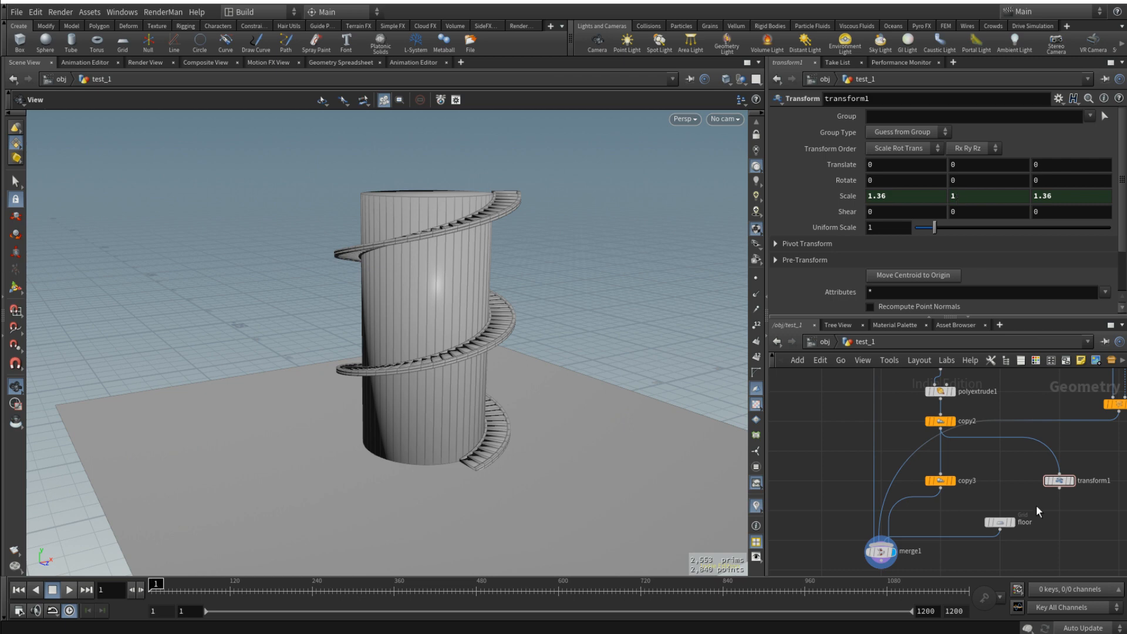
# - Add a new Tube node to the network, beside box1
pyautogui.scroll(-3, 1019, 479)
pyautogui.moveTo(529, 374); pyautogui.dragTo(478, 392)
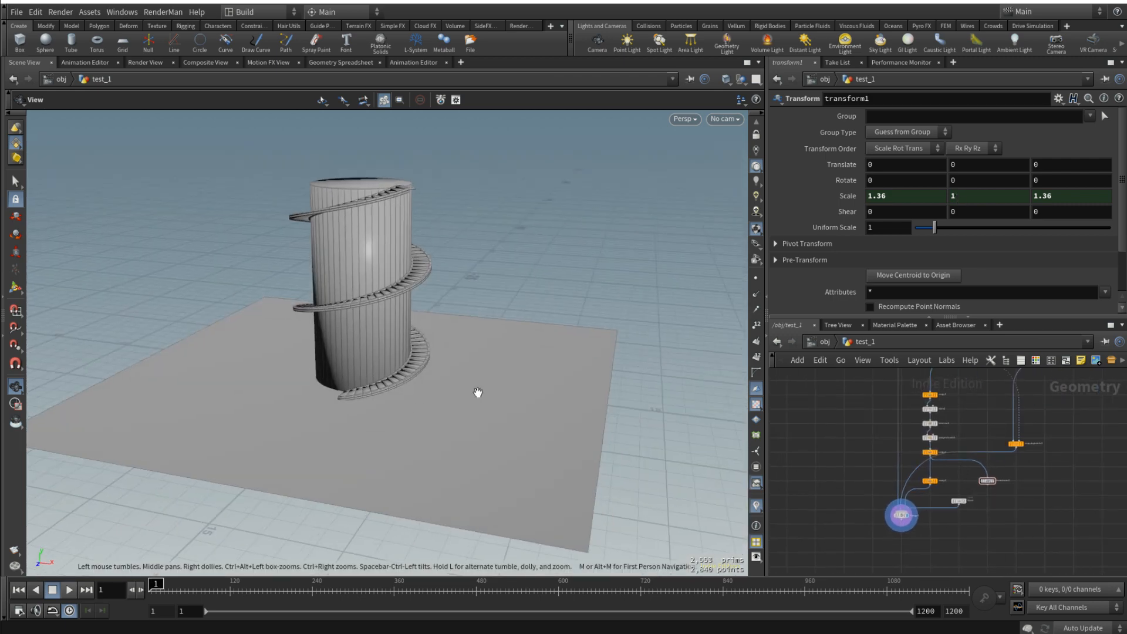
pyautogui.scroll(4, 999, 470)
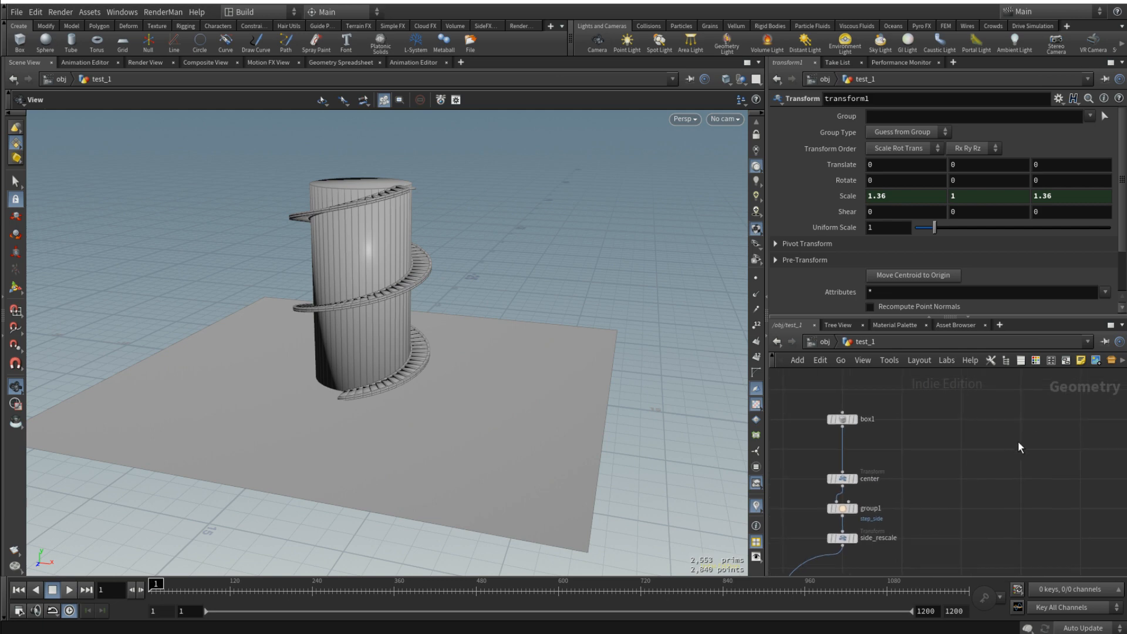
pyautogui.press('Tab')
pyautogui.write('tube')
pyautogui.press('Return')
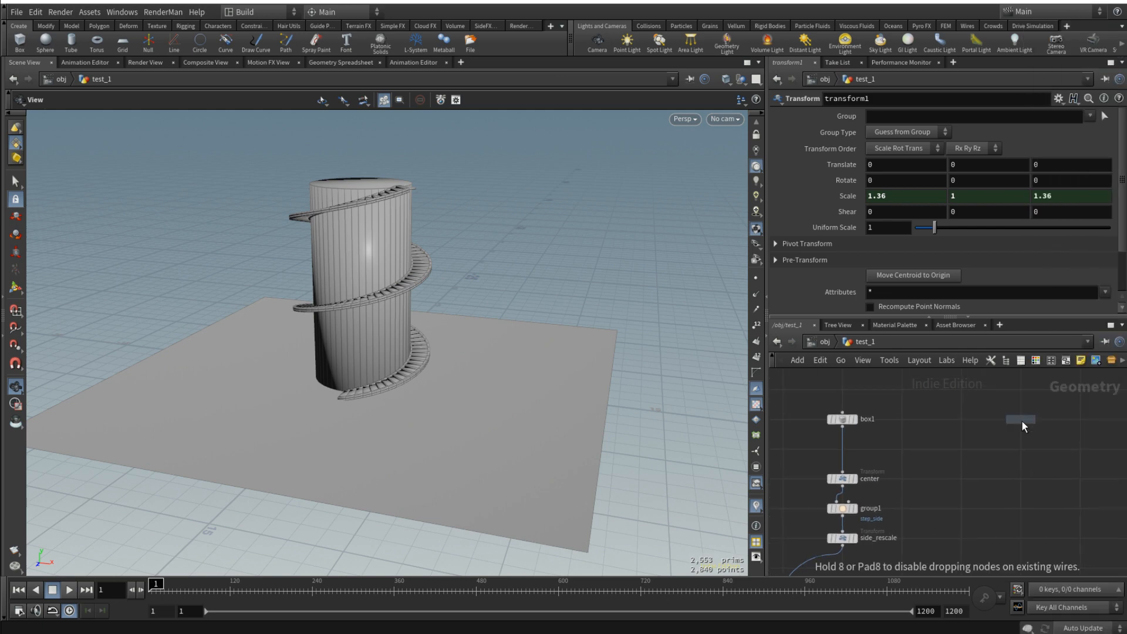
pyautogui.click(1022, 420)
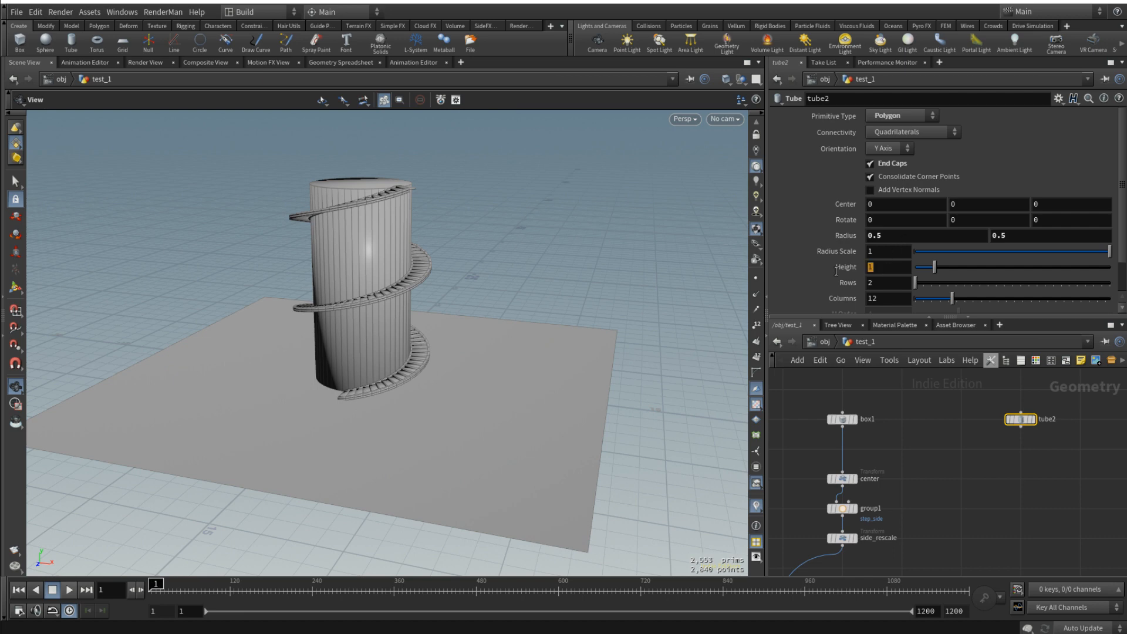
# - Set tube2's height to 0.5 and its radius scale to 0.3
pyautogui.write('0.5')
pyautogui.press('Return')
pyautogui.hotkey('shift', 'Tab')
pyautogui.write('0.3')
pyautogui.press('Return')
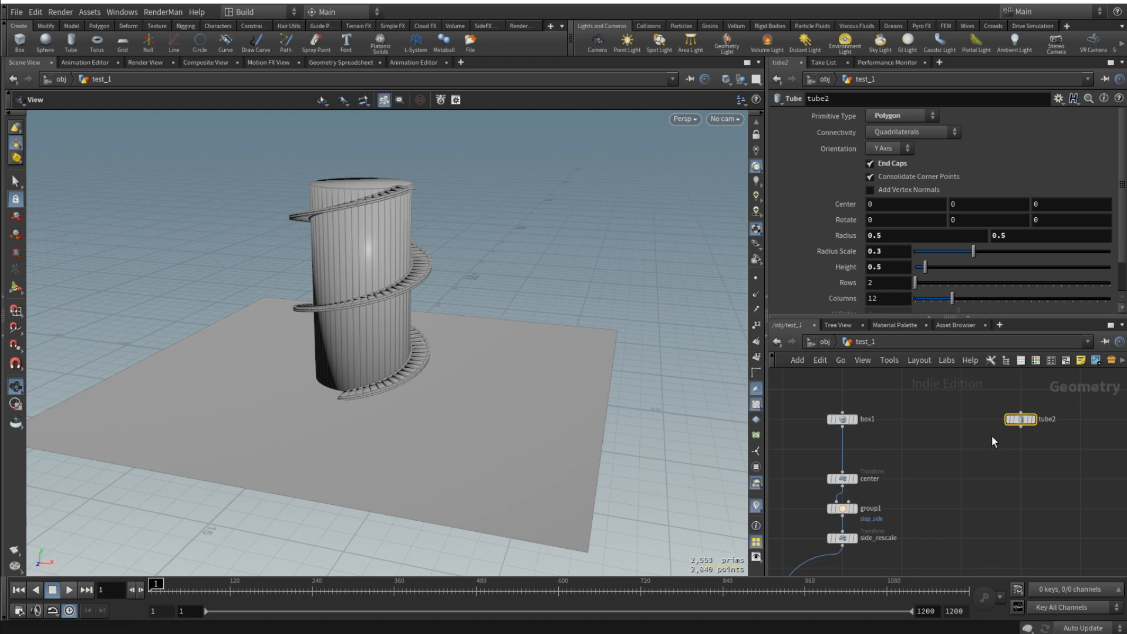
# - Copy tube2's Height and paste it as a relative reference into transform1's Y translate
pyautogui.rightClick(839, 269)
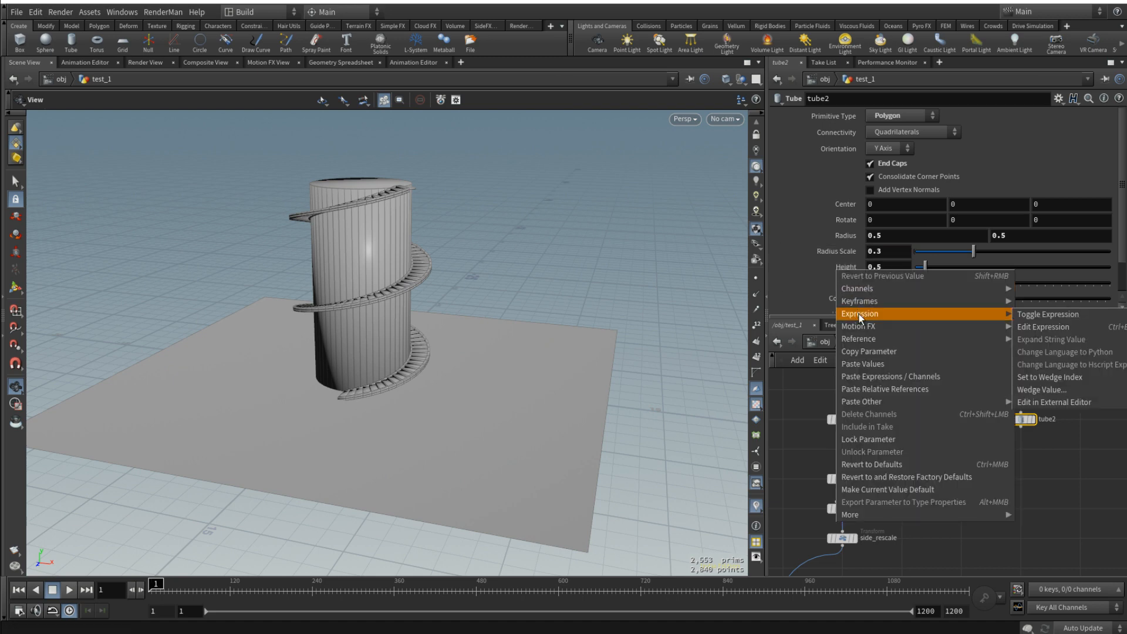
pyautogui.click(879, 352)
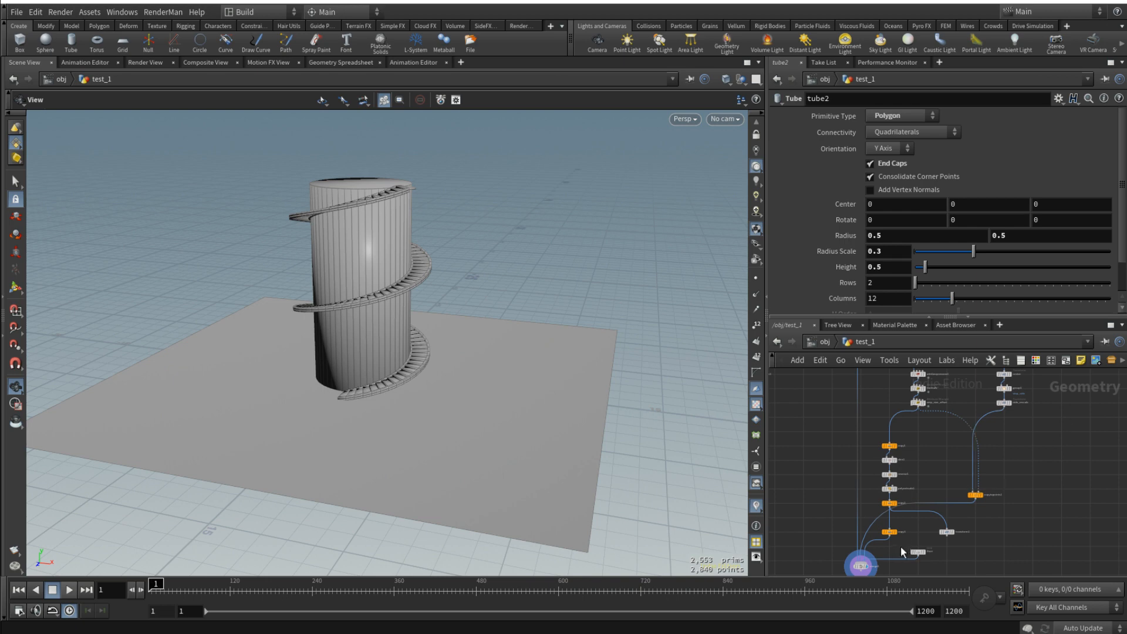
pyautogui.scroll(5, 950, 454)
pyautogui.moveTo(932, 418); pyautogui.dragTo(915, 477, button='middle')
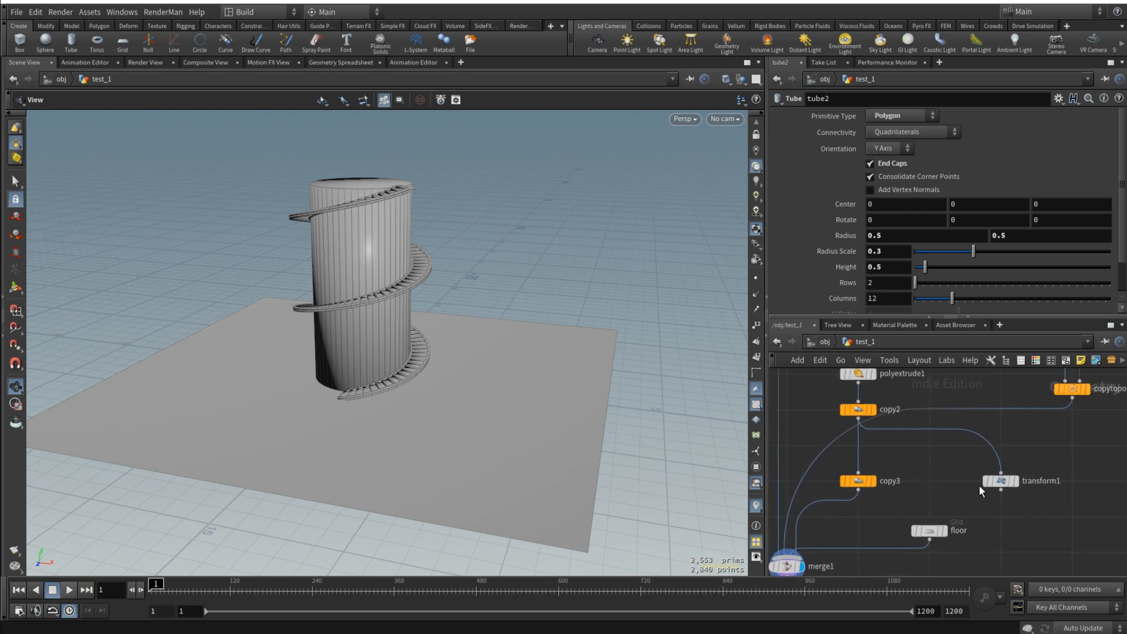
pyautogui.click(1003, 484)
pyautogui.rightClick(969, 166)
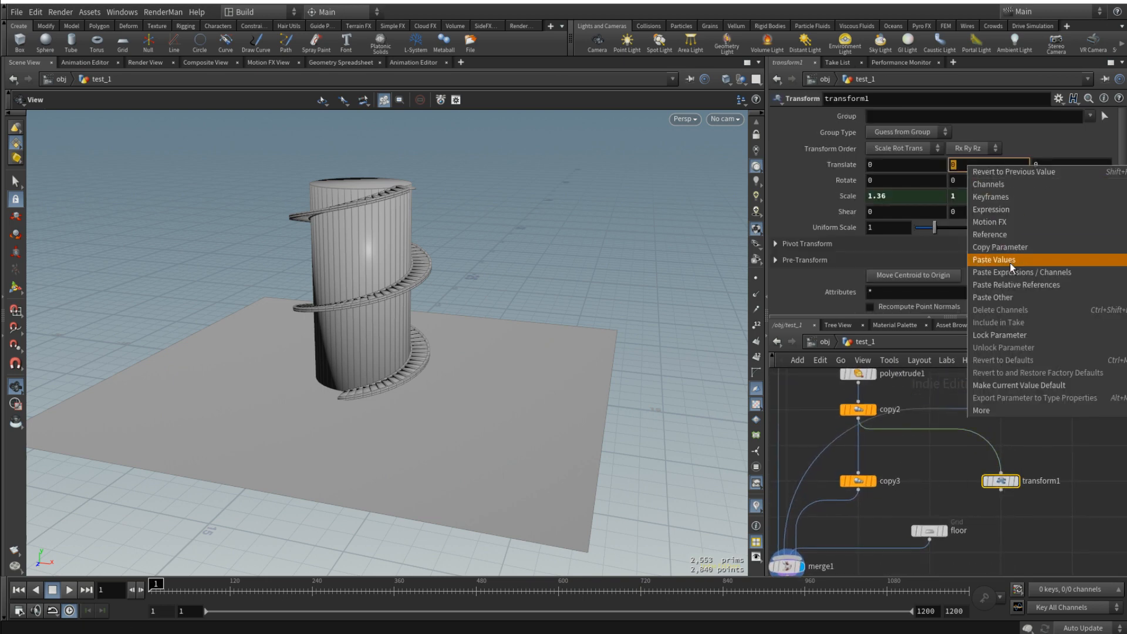
pyautogui.click(1016, 284)
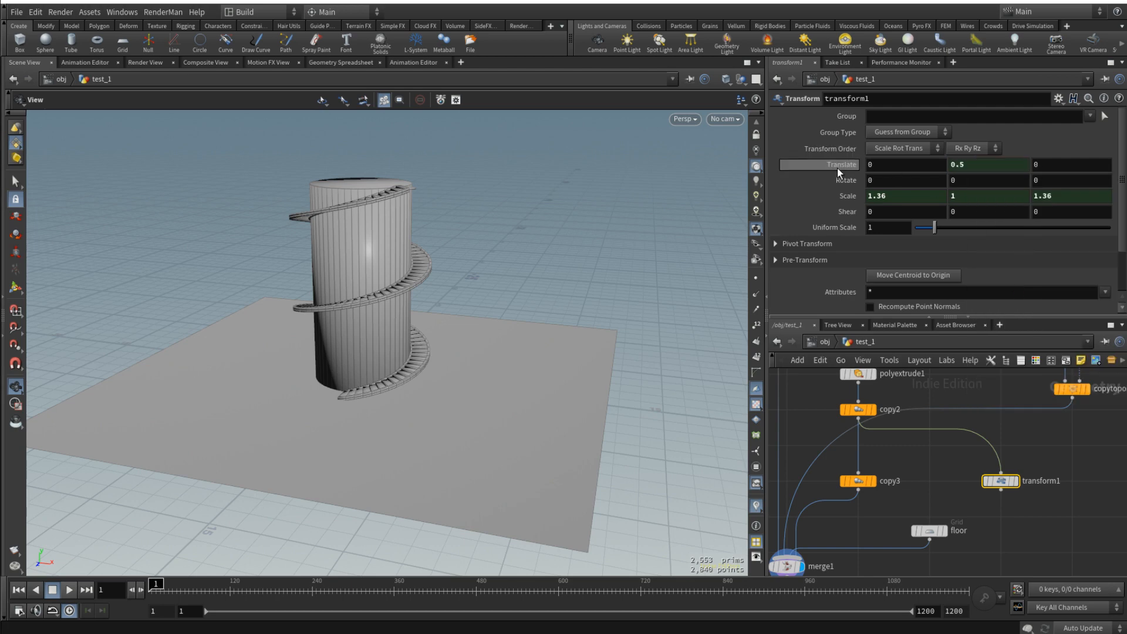
# - Add a second Merge node combining copy3 and transform1, and display it to inspect the raised strips
pyautogui.moveTo(911, 451); pyautogui.dragTo(934, 417, button='middle')
pyautogui.click(922, 476)
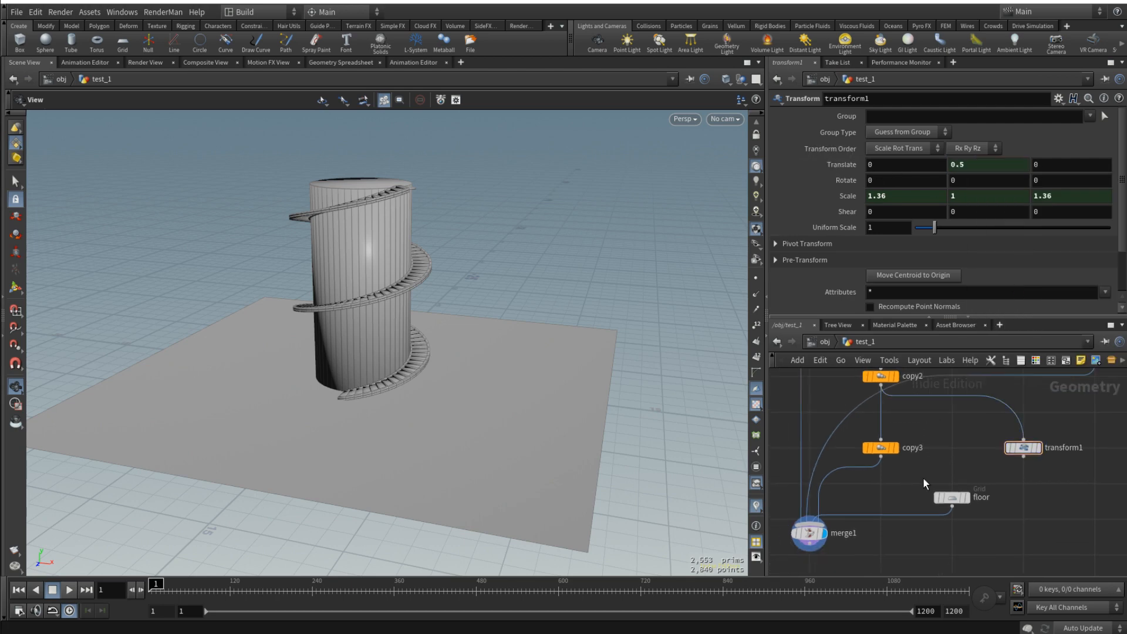
pyautogui.press('Tab')
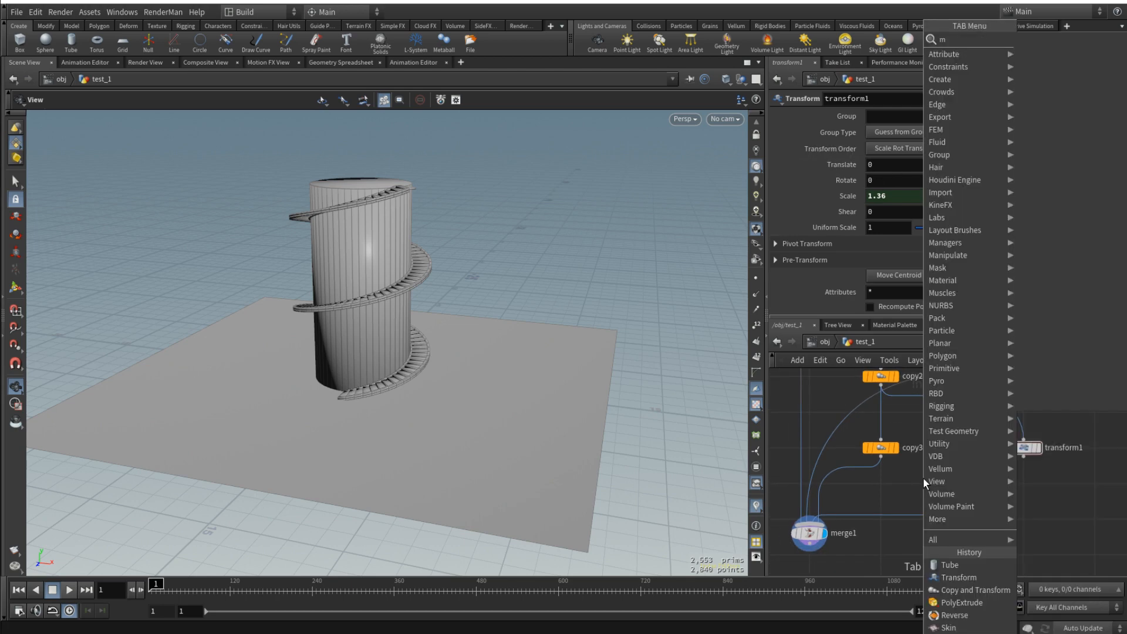
pyautogui.write('merg')
pyautogui.press('Return')
pyautogui.click(943, 477)
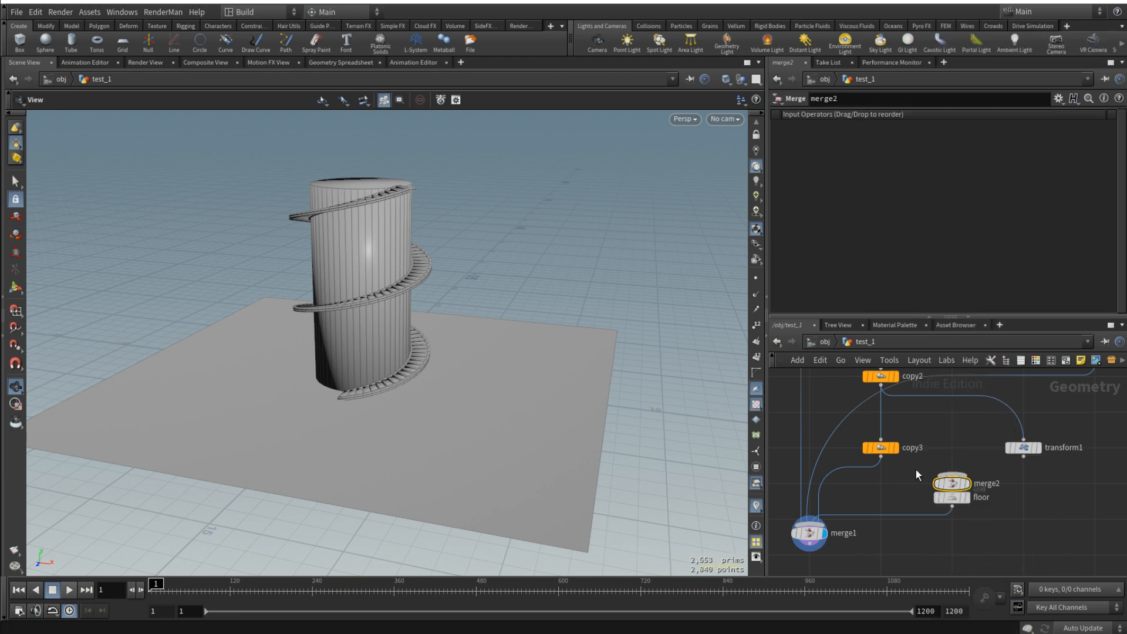
pyautogui.click(969, 485)
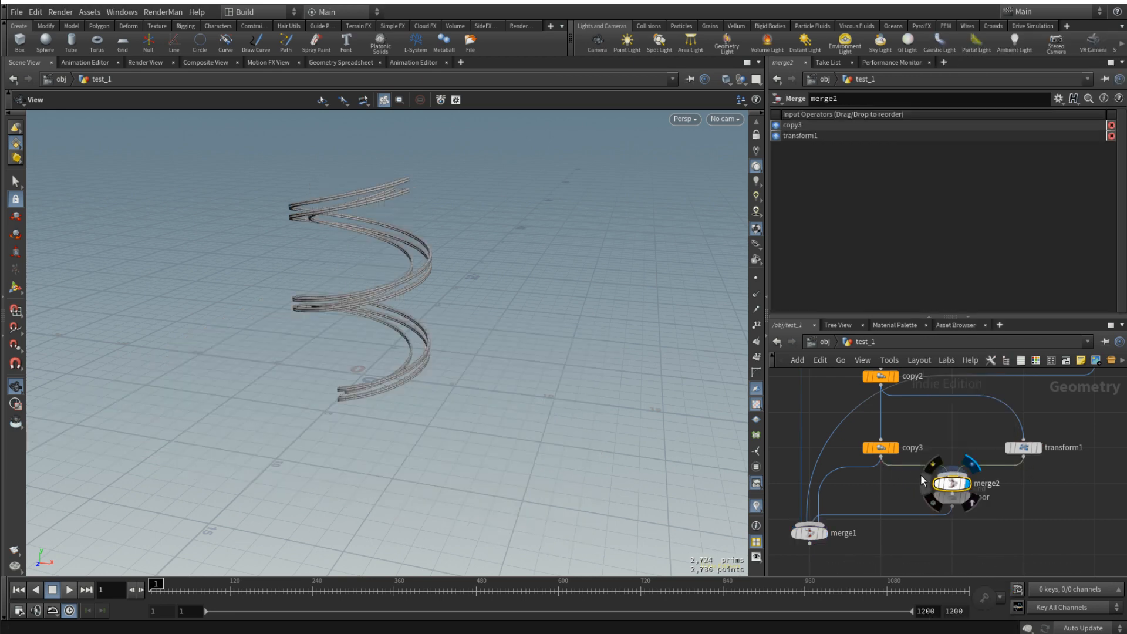
pyautogui.moveTo(499, 373); pyautogui.dragTo(620, 347)
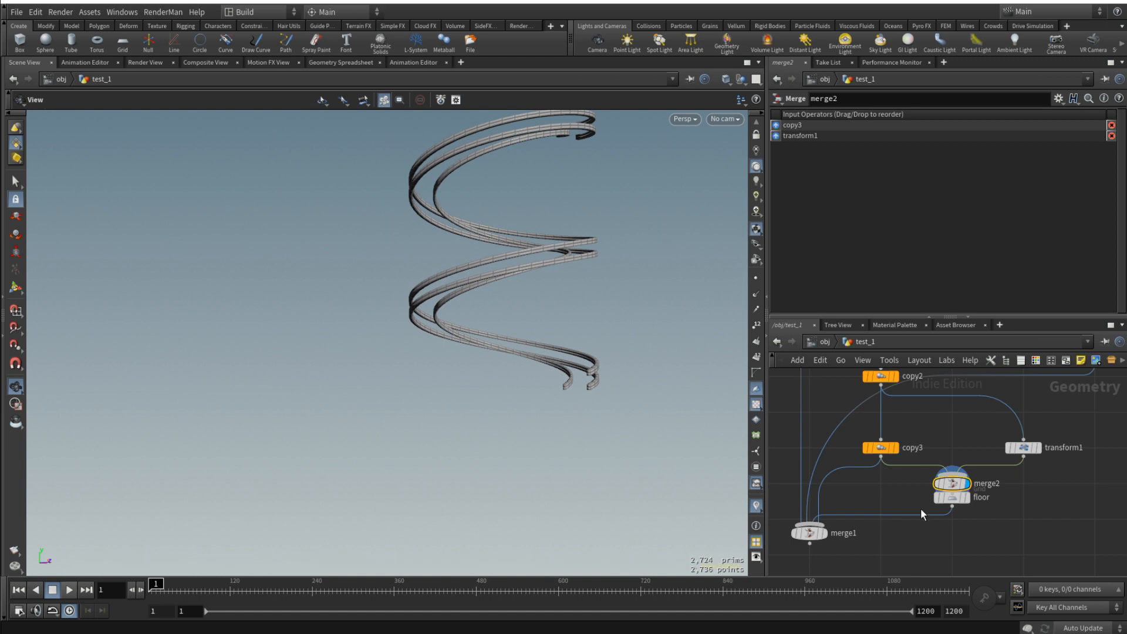
# - Move the floor node away from merge2 and place merge1 lower in the network to make room
pyautogui.scroll(-2, 921, 509)
pyautogui.moveTo(955, 501); pyautogui.dragTo(1092, 509)
pyautogui.moveTo(944, 548); pyautogui.dragTo(955, 516, button='middle')
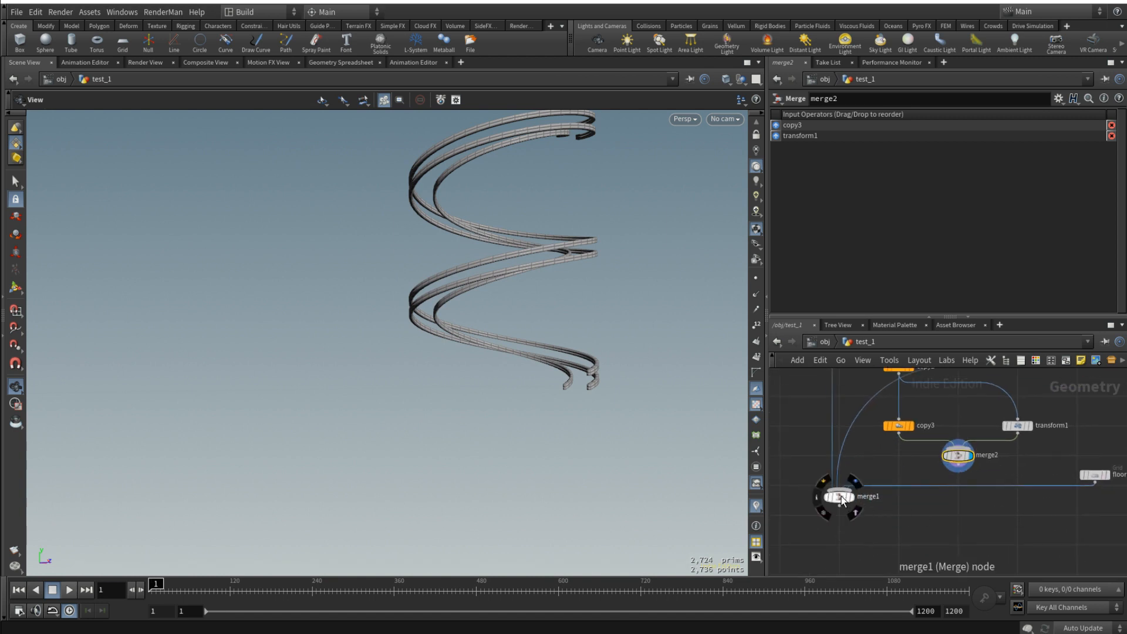
pyautogui.moveTo(841, 495); pyautogui.dragTo(841, 571)
pyautogui.scroll(-3, 868, 515)
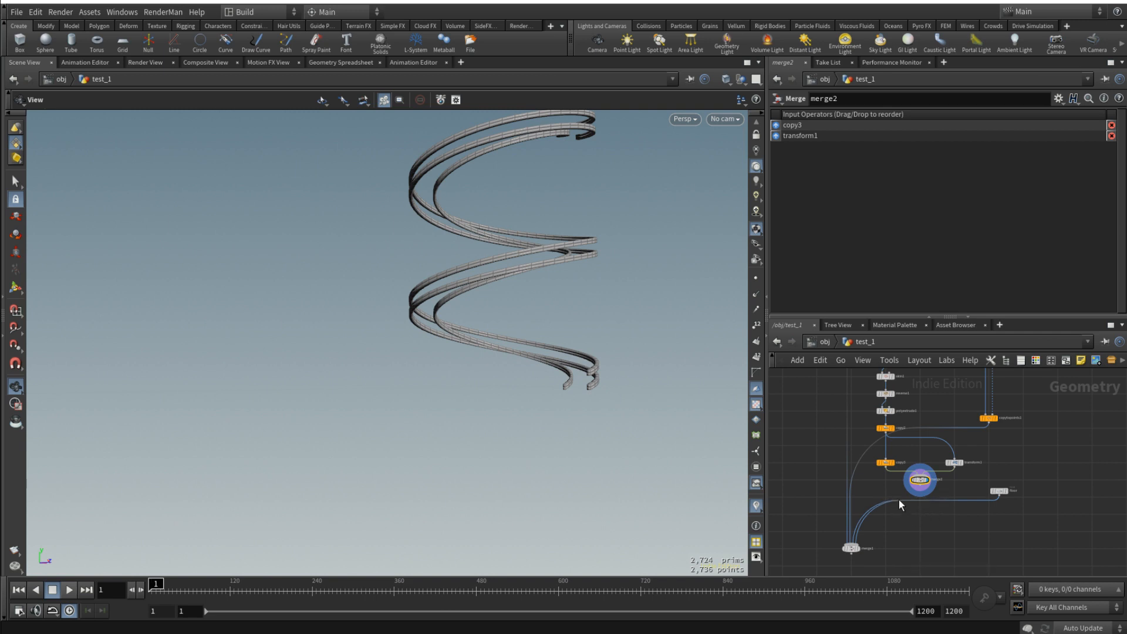
# - Rename the merge2 node as RAILINGS
pyautogui.scroll(3, 901, 501)
pyautogui.doubleClick(951, 463)
pyautogui.write('RAILINGS')
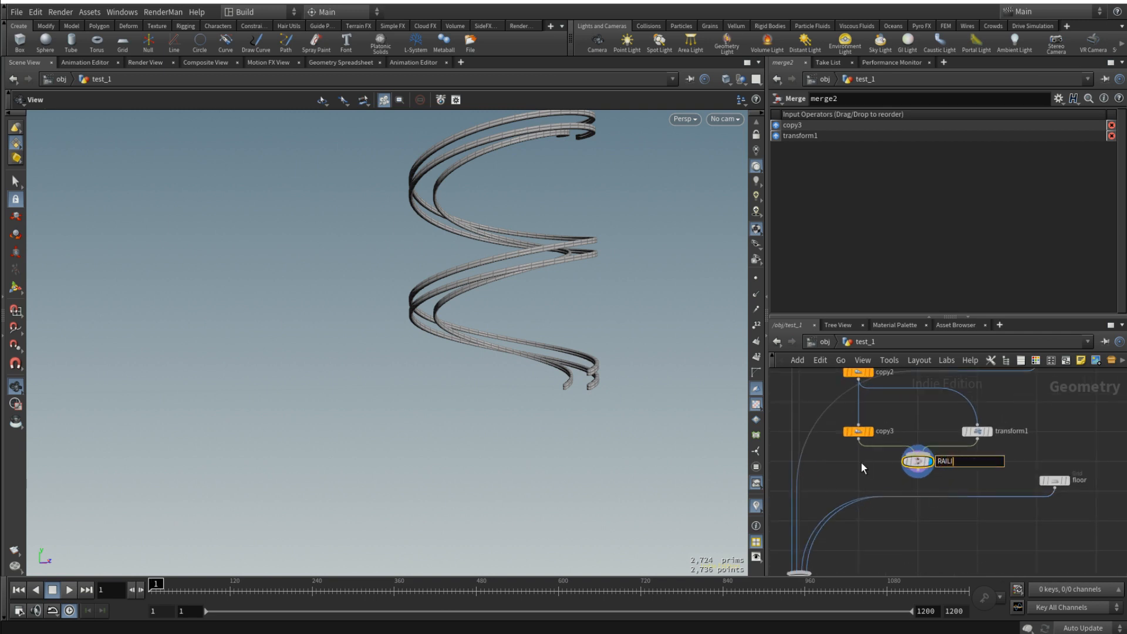
pyautogui.press('Return')
# - Cut the copy3 and floor wires into merge1, and connect RAILINGS and floor to merge1 instead
pyautogui.moveTo(838, 477); pyautogui.dragTo(850, 460, button='middle')
pyautogui.scroll(-2, 879, 470)
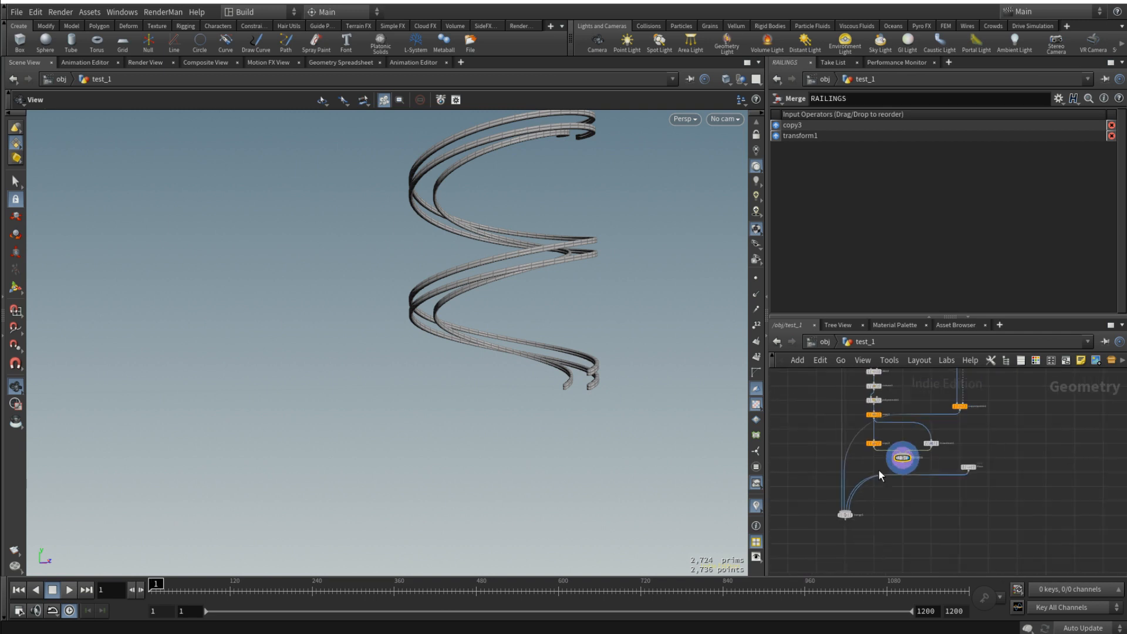
pyautogui.press('y')
pyautogui.moveTo(961, 470); pyautogui.dragTo(969, 521)
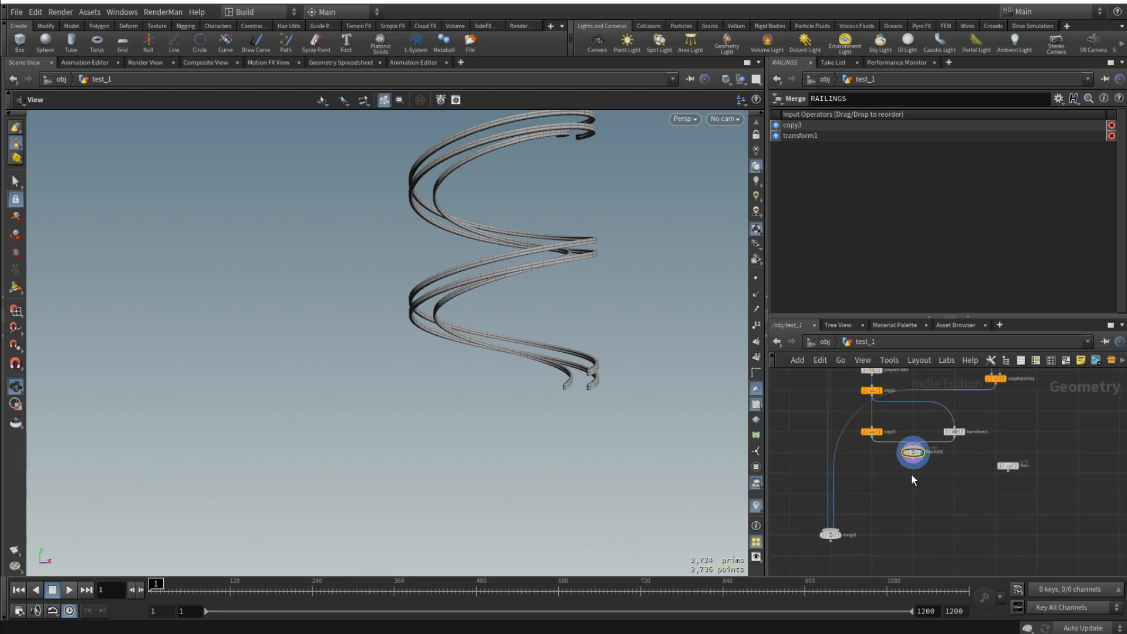
pyautogui.moveTo(914, 463); pyautogui.dragTo(835, 531)
pyautogui.moveTo(1008, 472); pyautogui.dragTo(834, 530)
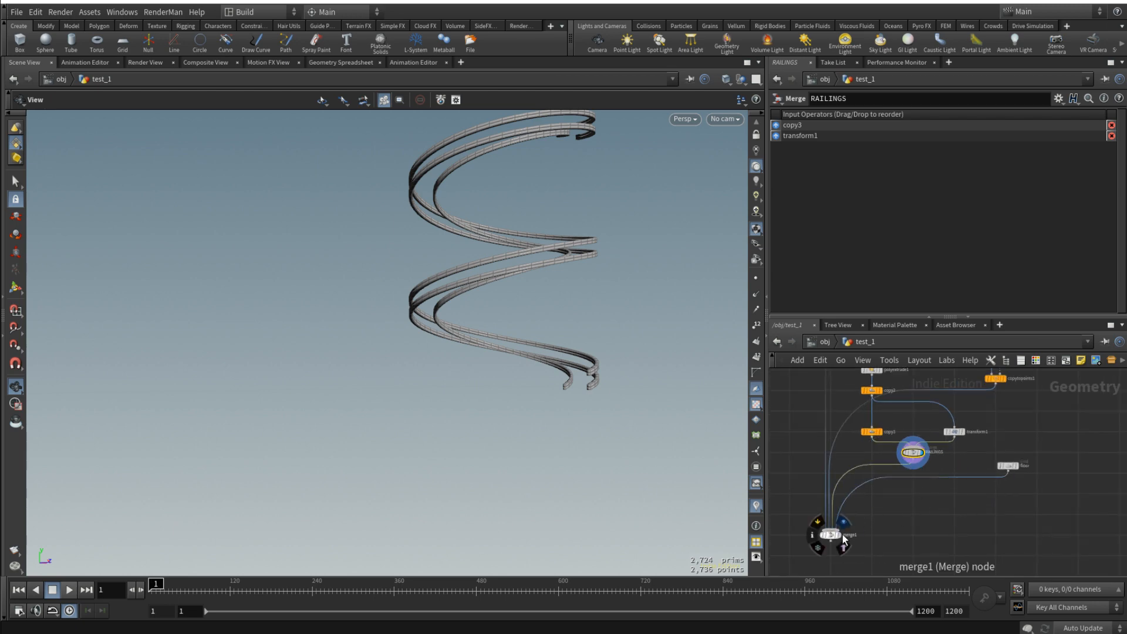
# - Display merge1, frame and inspect the tower with its railings, and save the scene
pyautogui.click(844, 537)
pyautogui.click(834, 536)
pyautogui.press('f')
pyautogui.moveTo(486, 337); pyautogui.dragTo(475, 356)
pyautogui.scroll(8, 393, 323)
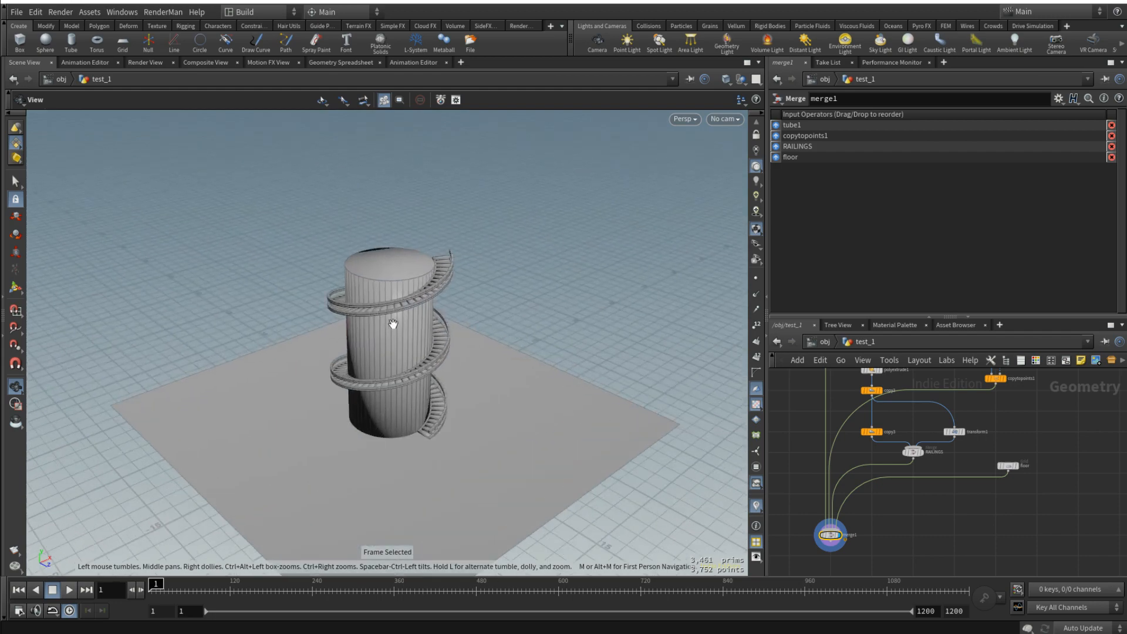
pyautogui.moveTo(423, 320); pyautogui.dragTo(410, 278)
pyautogui.scroll(-4, 390, 286)
pyautogui.hotkey('ctrl', 's')
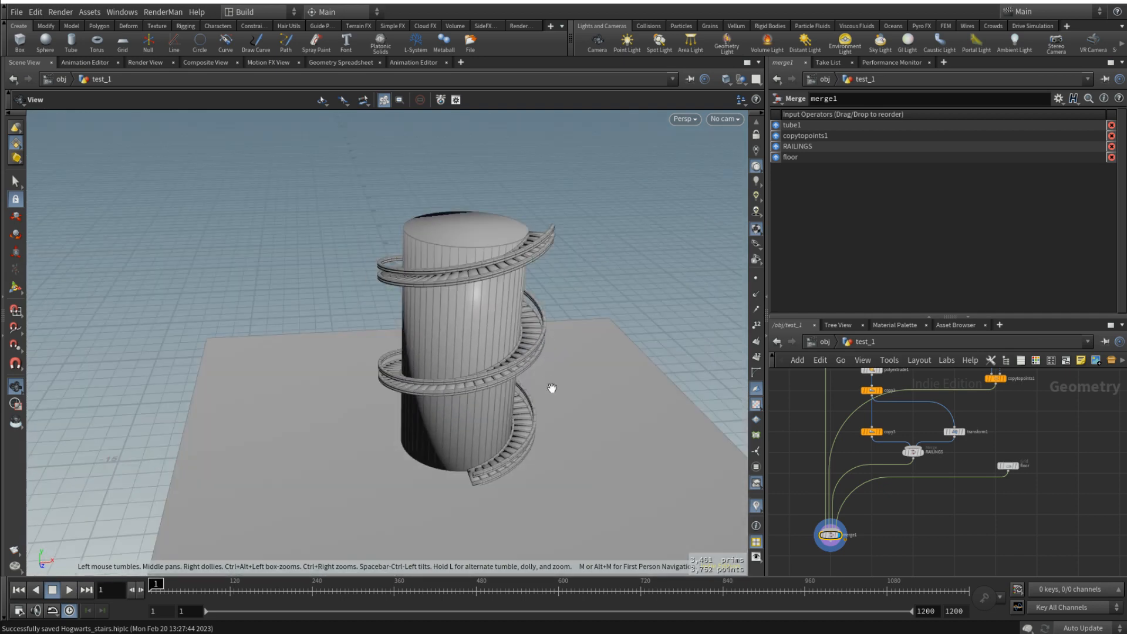
# - Set the height of the tower's tube1 to 15 to test how the stairs and railings adapt
pyautogui.scroll(-5, 893, 499)
pyautogui.moveTo(869, 373); pyautogui.dragTo(876, 438, button='middle')
pyautogui.scroll(4, 872, 420)
pyautogui.moveTo(869, 434); pyautogui.dragTo(903, 502)
pyautogui.write('15')
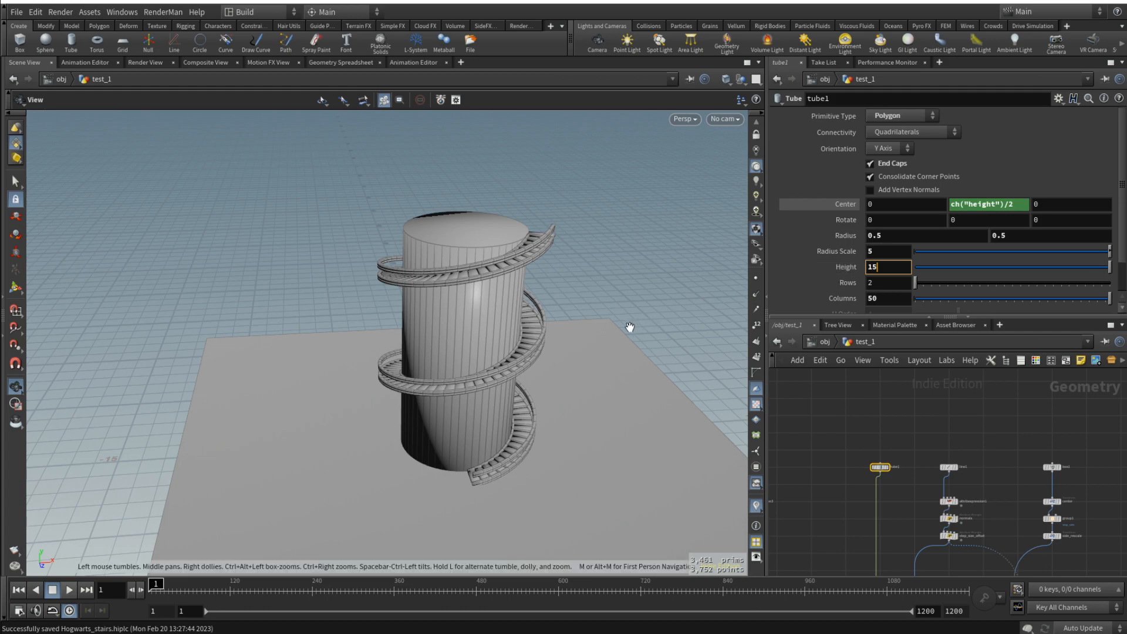
pyautogui.moveTo(534, 282); pyautogui.dragTo(561, 202)
# - Restore tube1's height to 10
pyautogui.click(879, 269)
pyautogui.press('BackSpace')
pyautogui.write('0')
pyautogui.press('Return')
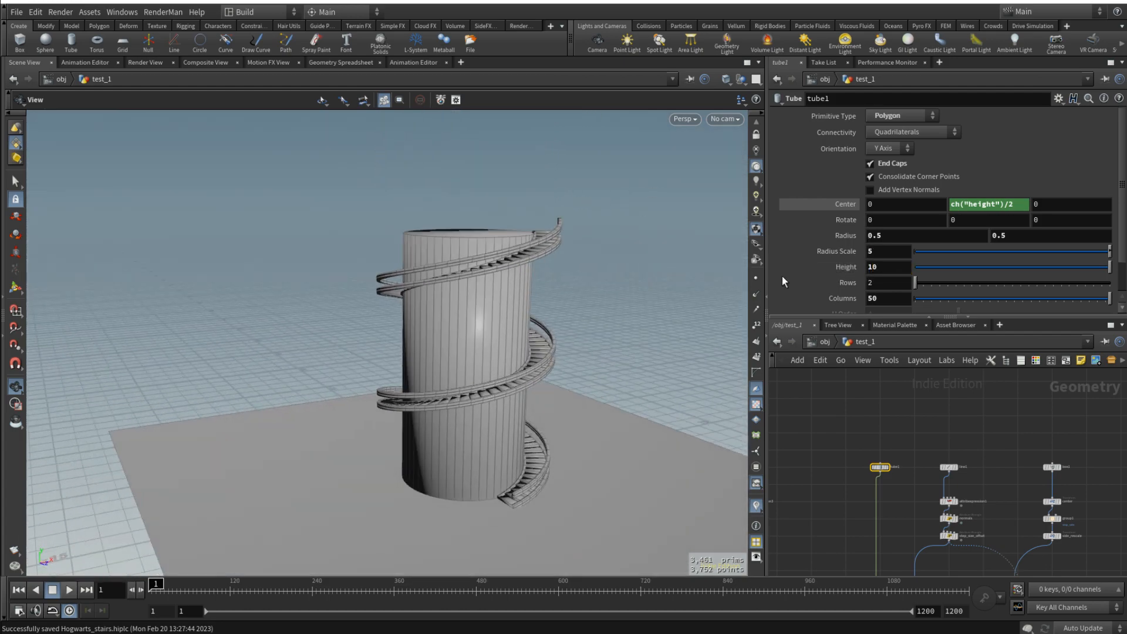
# - Inspect the tower with its railings and the parameters of the box1 and tube2 nodes
pyautogui.moveTo(513, 296); pyautogui.dragTo(576, 252)
pyautogui.scroll(-5, 811, 414)
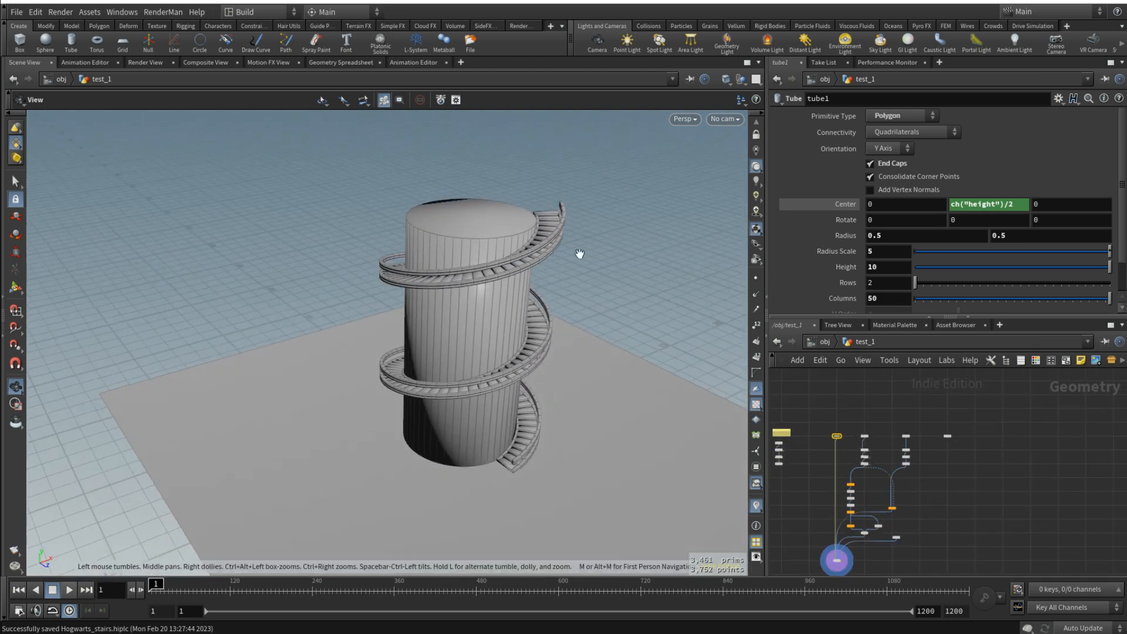
pyautogui.scroll(1, 914, 446)
pyautogui.scroll(5, 859, 435)
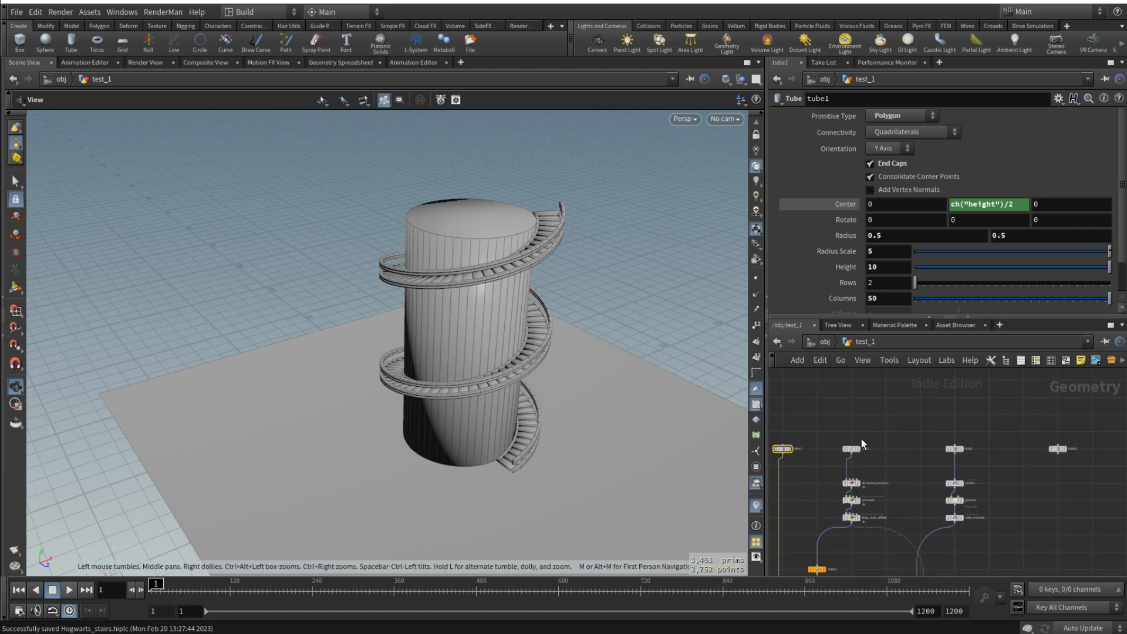
pyautogui.click(996, 454)
pyautogui.moveTo(1046, 468); pyautogui.dragTo(965, 458, button='middle')
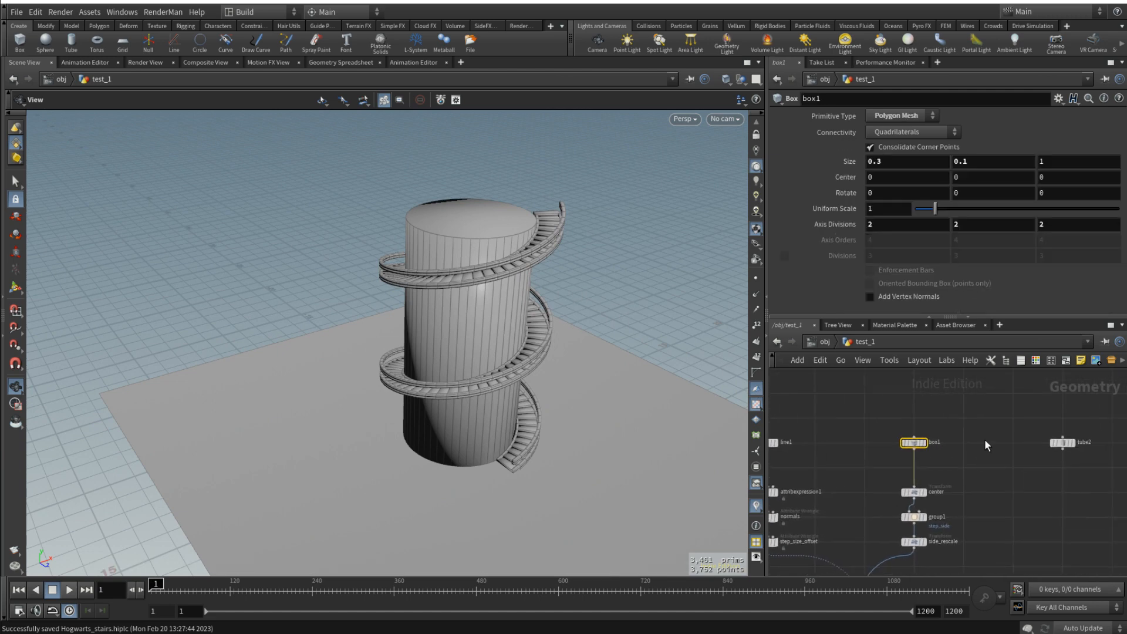
pyautogui.click(1063, 443)
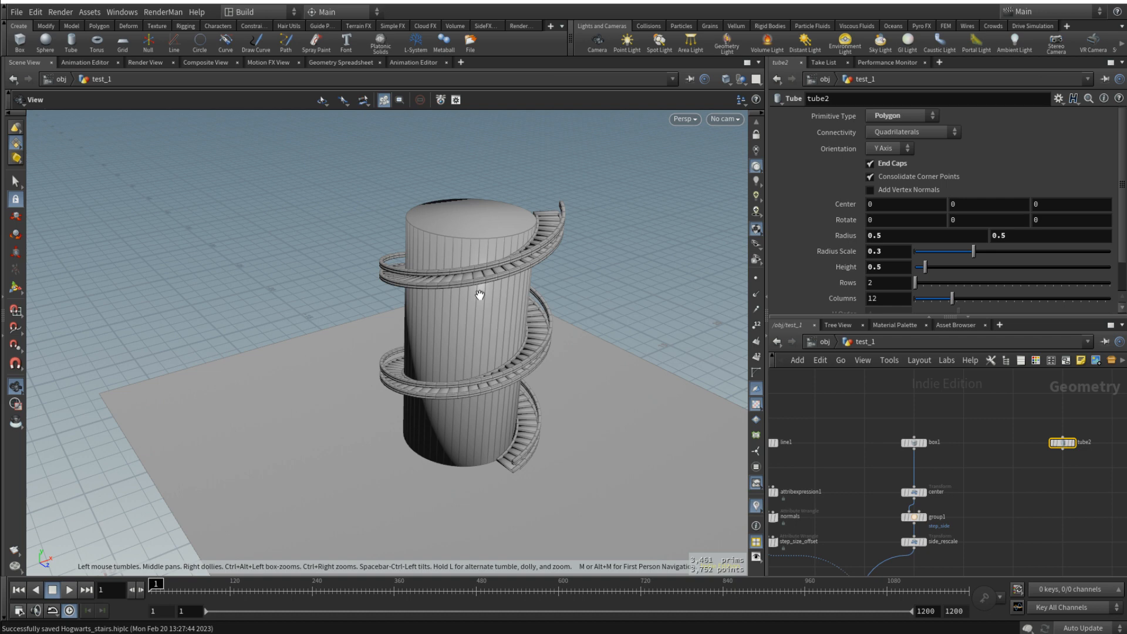
pyautogui.moveTo(480, 294); pyautogui.dragTo(506, 296)
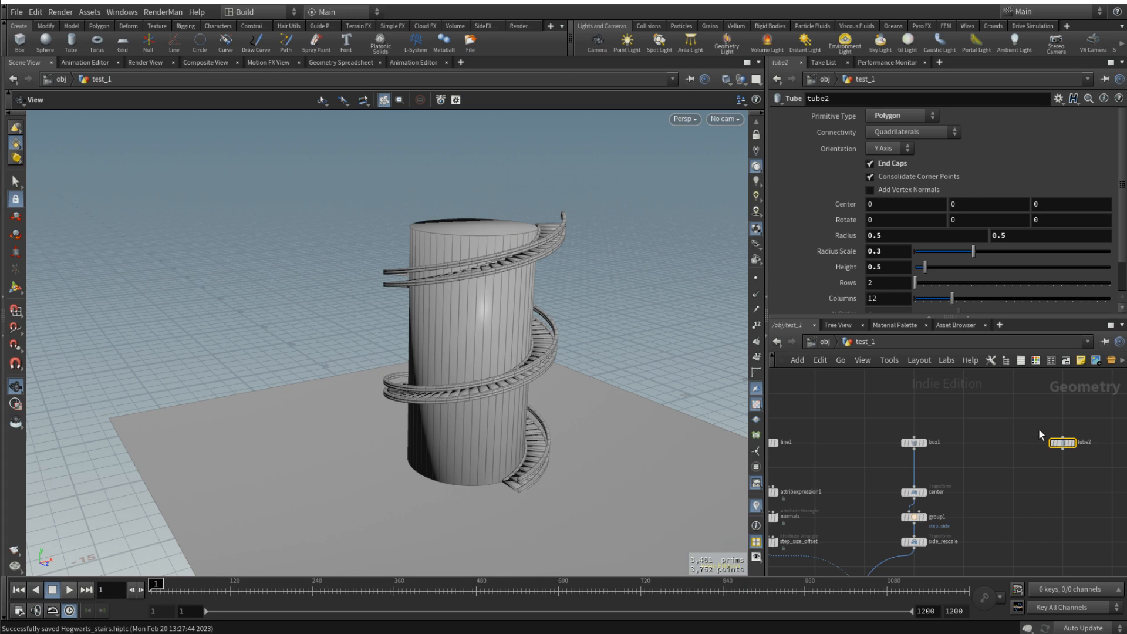
pyautogui.scroll(-4, 961, 446)
pyautogui.moveTo(973, 513); pyautogui.dragTo(968, 465, button='middle')
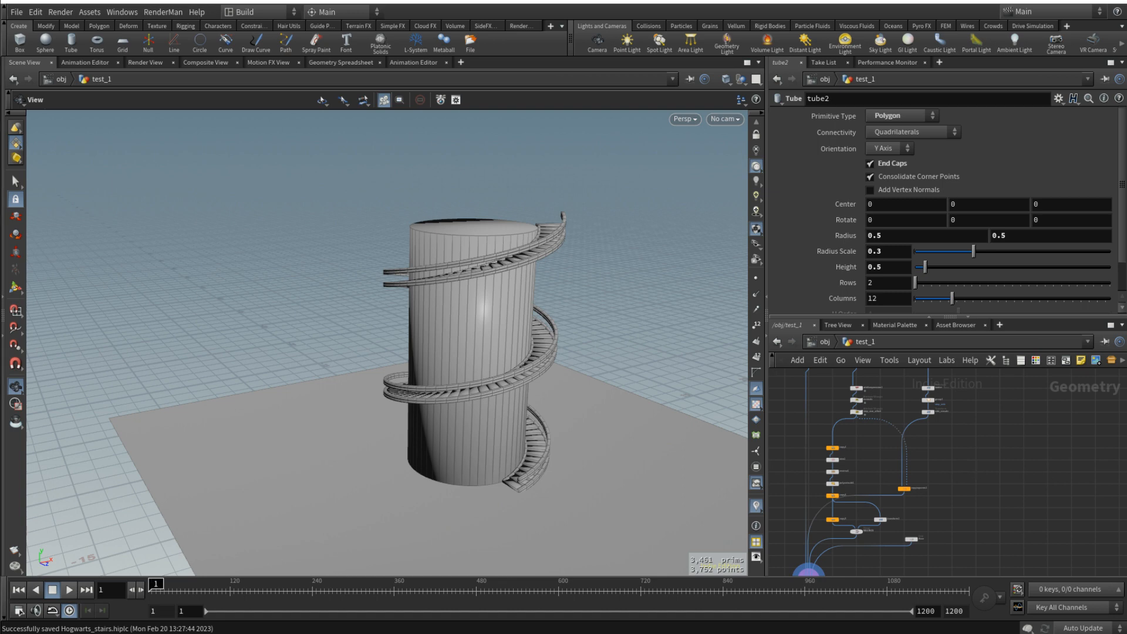
pyautogui.scroll(4, 889, 528)
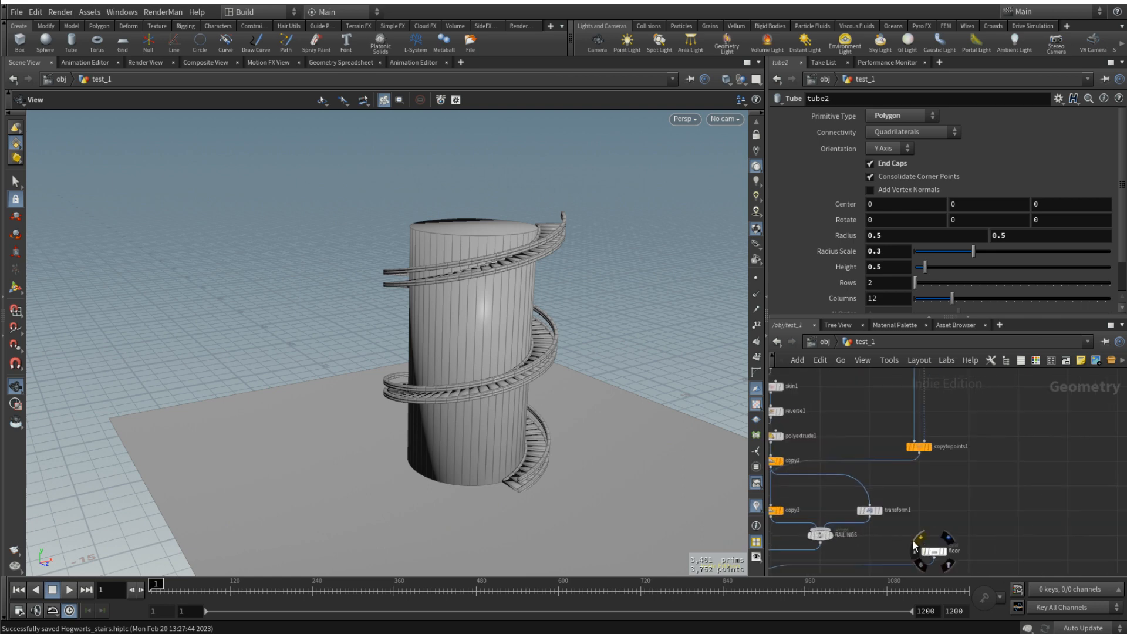
# - Duplicate transform1, remove the channel link from the copy's Y translation and set that value to 0
pyautogui.click(869, 510)
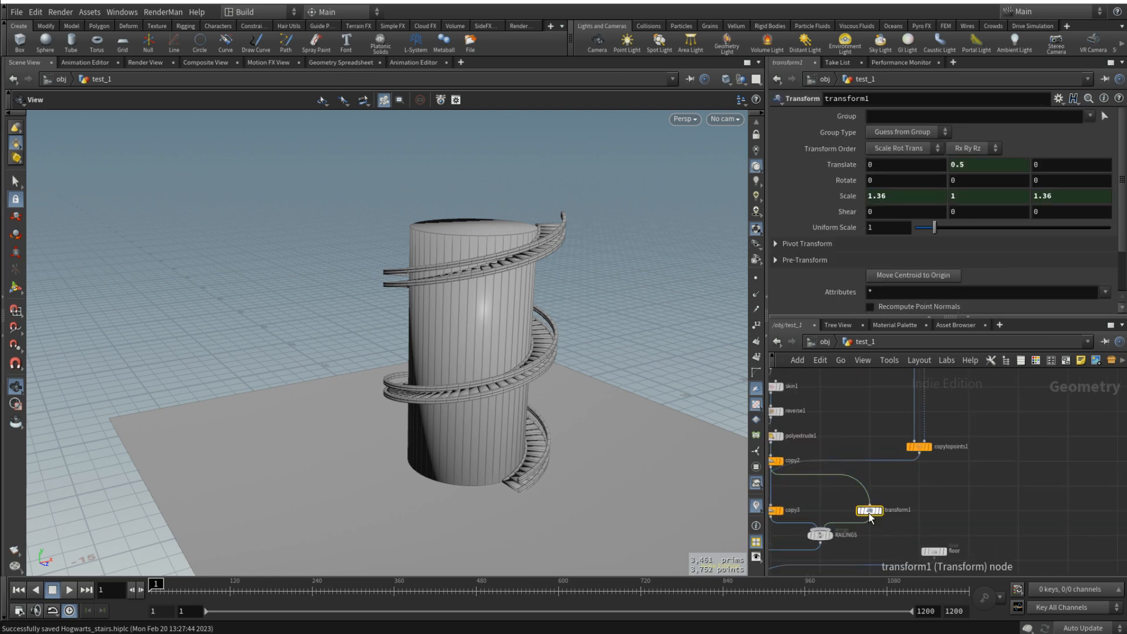
pyautogui.keyDown('alt'); pyautogui.moveTo(869, 511); pyautogui.dragTo(1026, 436); pyautogui.keyUp('alt')
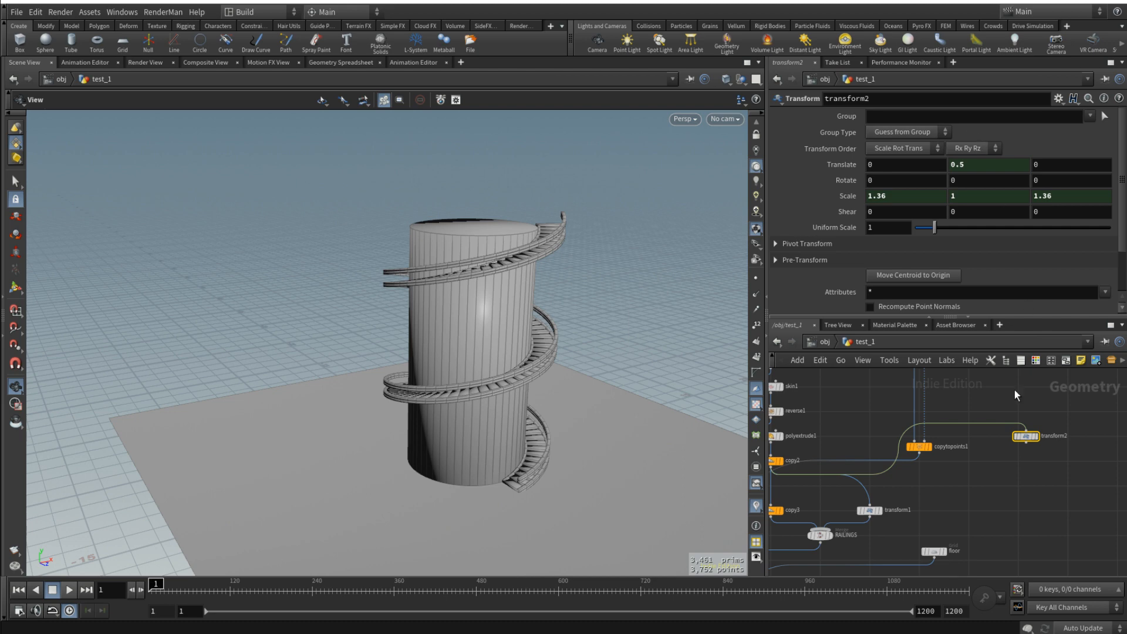
pyautogui.rightClick(972, 168)
pyautogui.click(1013, 314)
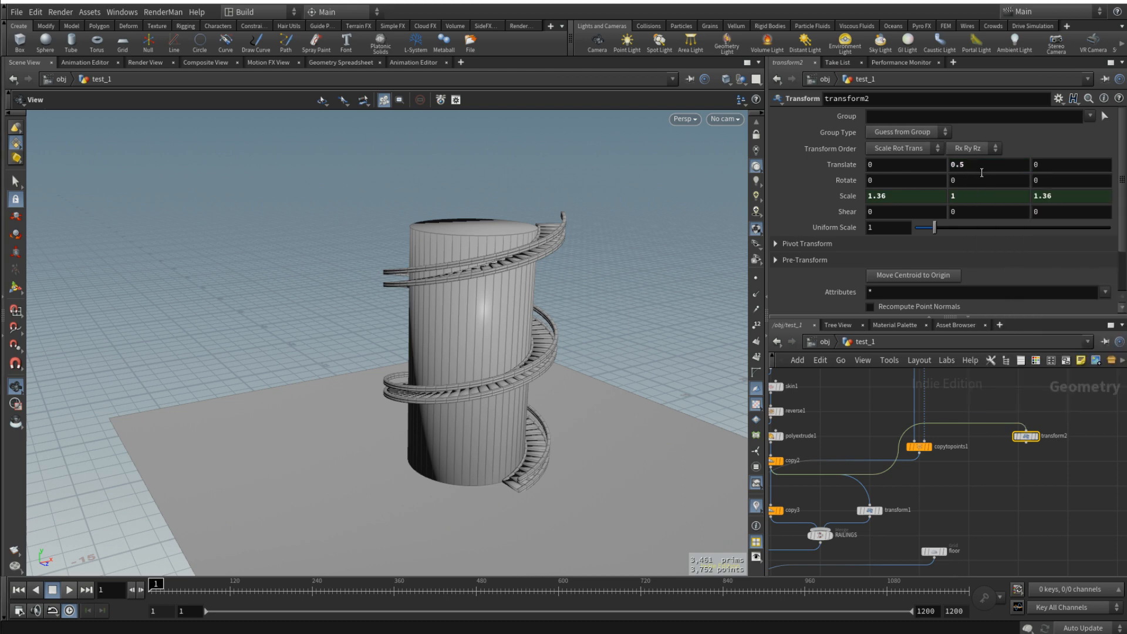
pyautogui.moveTo(982, 170); pyautogui.dragTo(877, 170)
pyautogui.write('0')
pyautogui.press('Return')
# - Connect the step_size_offset output to the input of the duplicated transform2 node
pyautogui.scroll(-3, 953, 402)
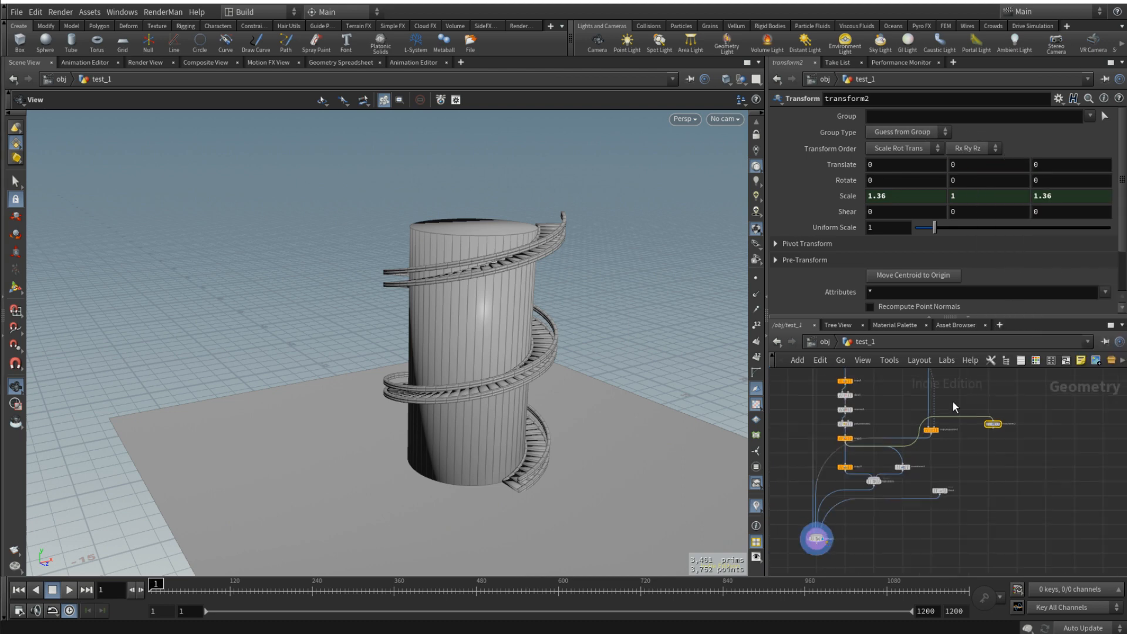
pyautogui.moveTo(953, 402); pyautogui.dragTo(945, 472, button='middle')
pyautogui.scroll(3, 857, 422)
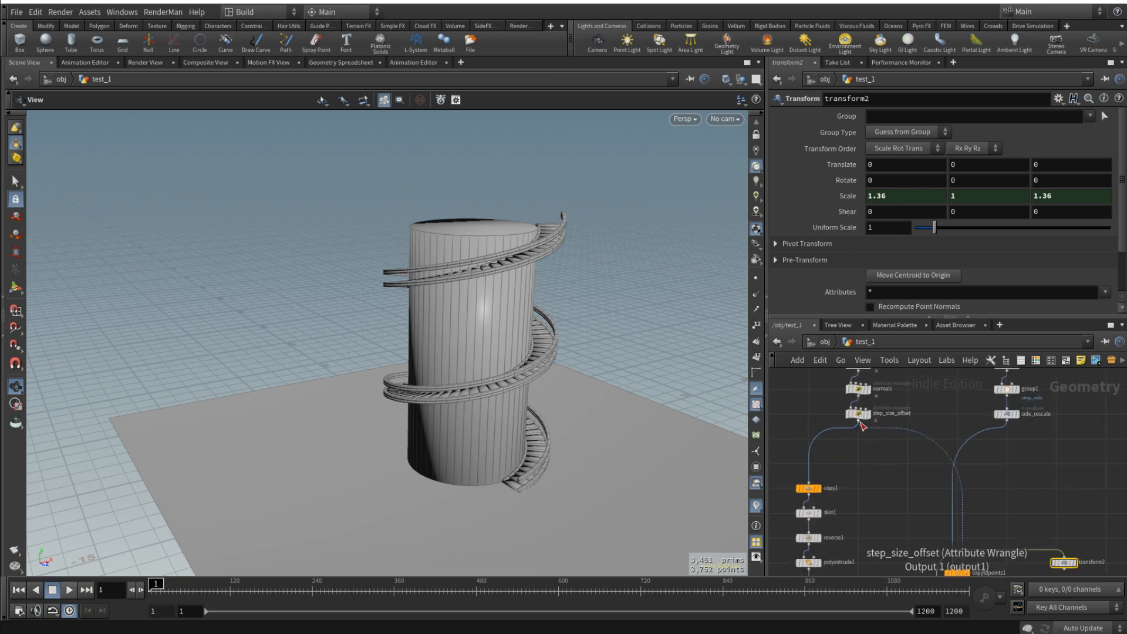
pyautogui.click(860, 424)
pyautogui.click(1063, 557)
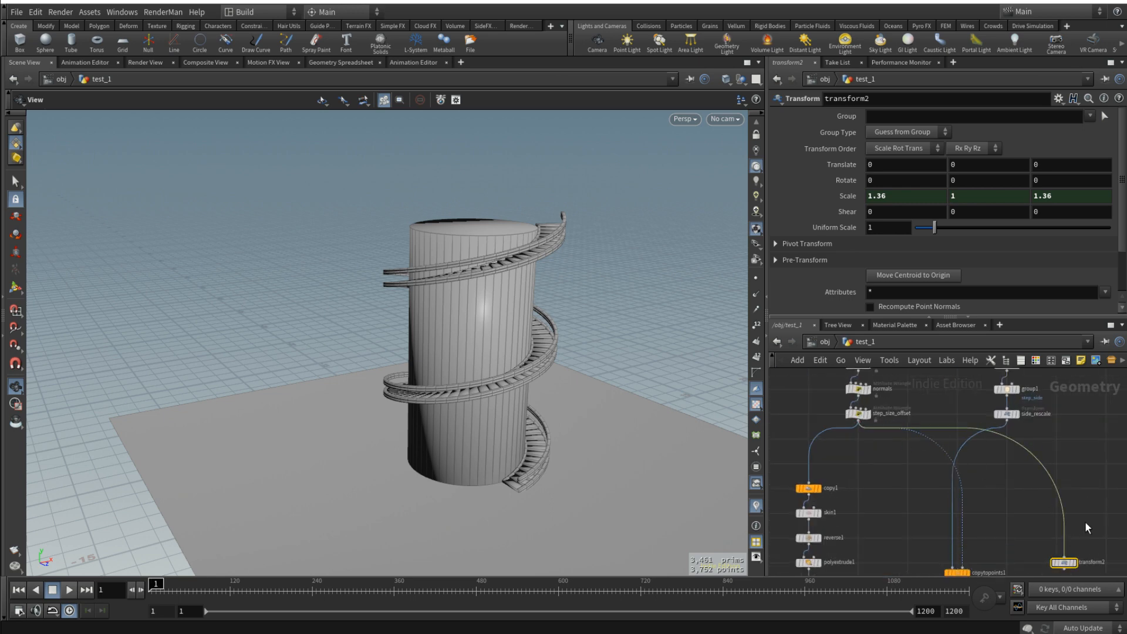
# - Duplicate copytopoints1 and wire tube2 into the copy's source input and transform2 into its target points input
pyautogui.moveTo(1086, 522); pyautogui.dragTo(1044, 494, button='middle')
pyautogui.moveTo(1022, 534); pyautogui.dragTo(1043, 485)
pyautogui.scroll(-3, 1078, 454)
pyautogui.moveTo(1077, 453); pyautogui.dragTo(963, 430, button='middle')
pyautogui.scroll(3, 905, 488)
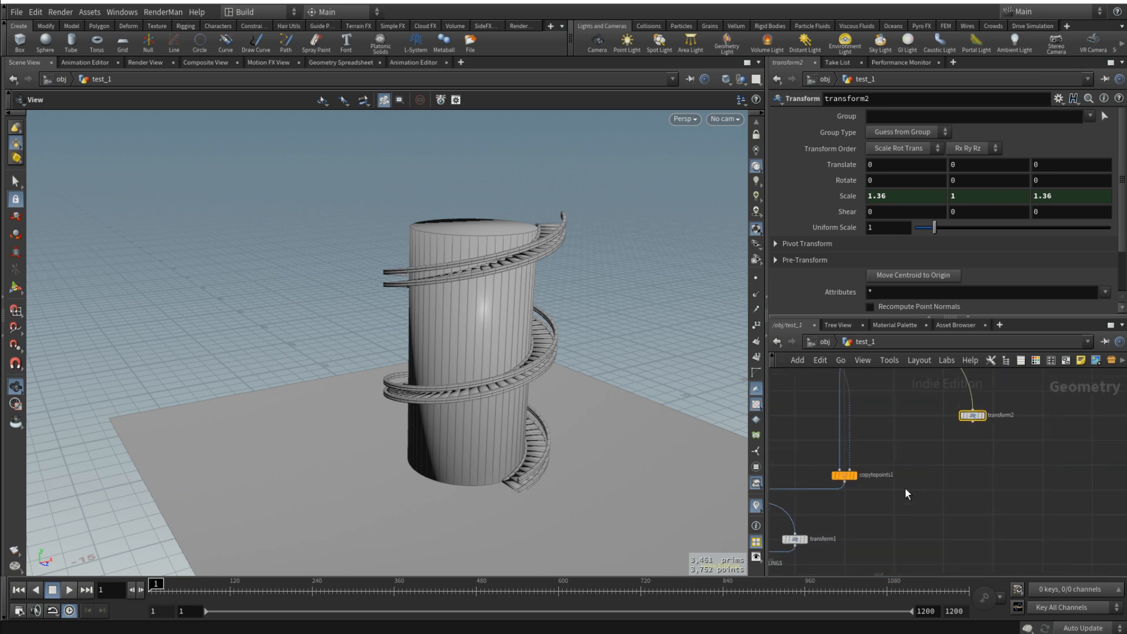
pyautogui.keyDown('alt'); pyautogui.moveTo(845, 475); pyautogui.dragTo(1021, 466); pyautogui.keyUp('alt')
pyautogui.click(973, 422)
pyautogui.click(1026, 459)
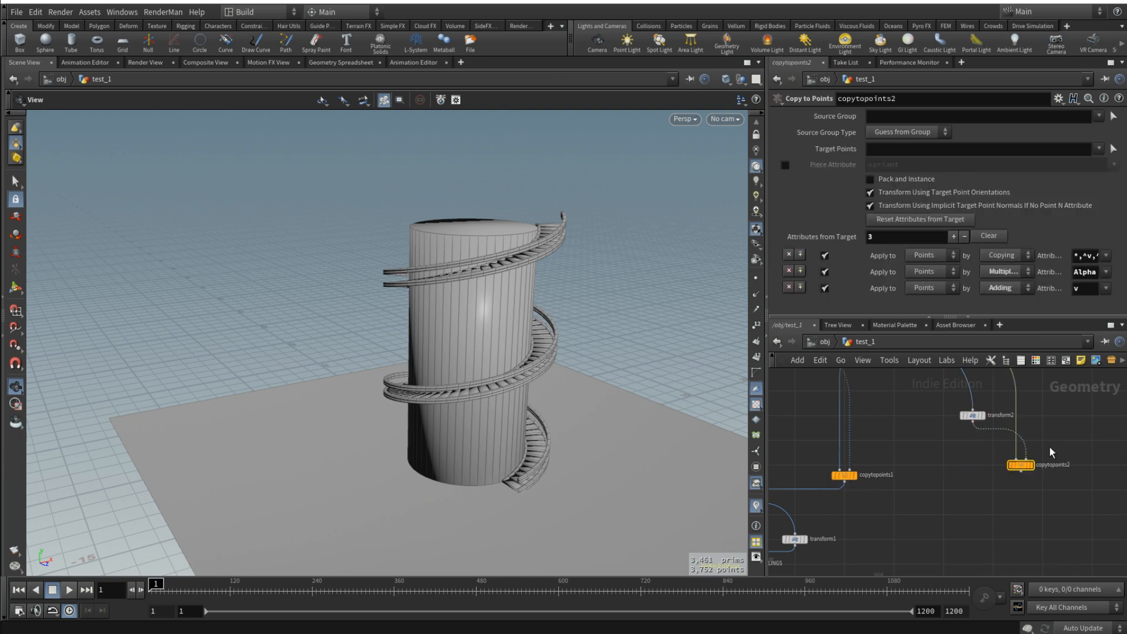
pyautogui.scroll(-2, 1025, 512)
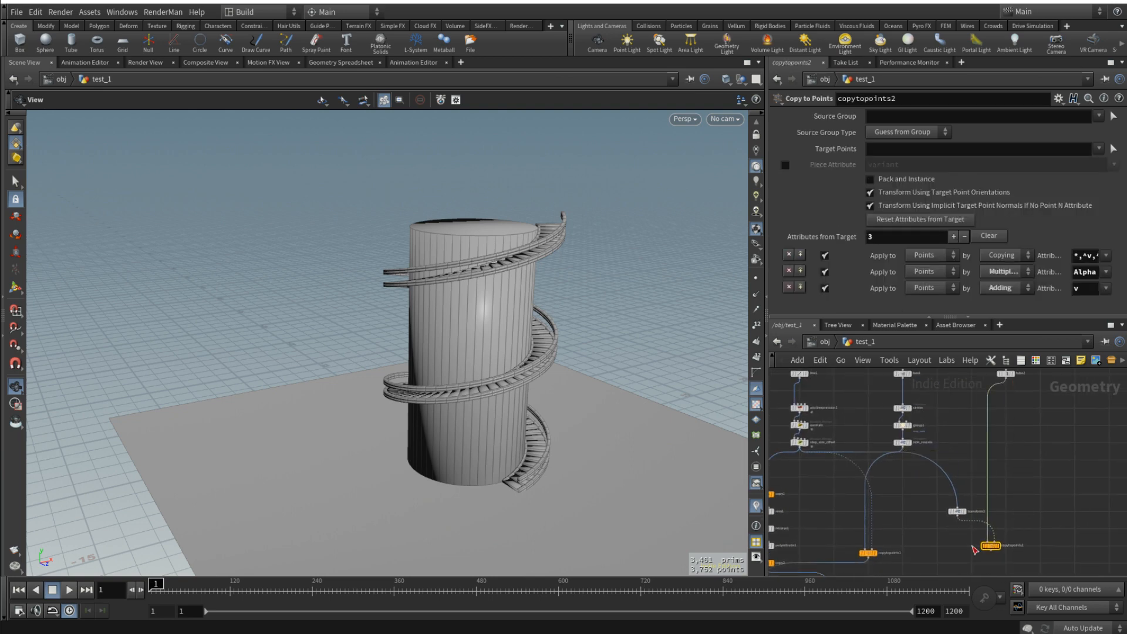
# - Connect copytopoints2 to merge1 and inspect the tube posts along the staircase
pyautogui.moveTo(946, 548); pyautogui.dragTo(981, 400, button='middle')
pyautogui.moveTo(1028, 400); pyautogui.dragTo(1031, 434)
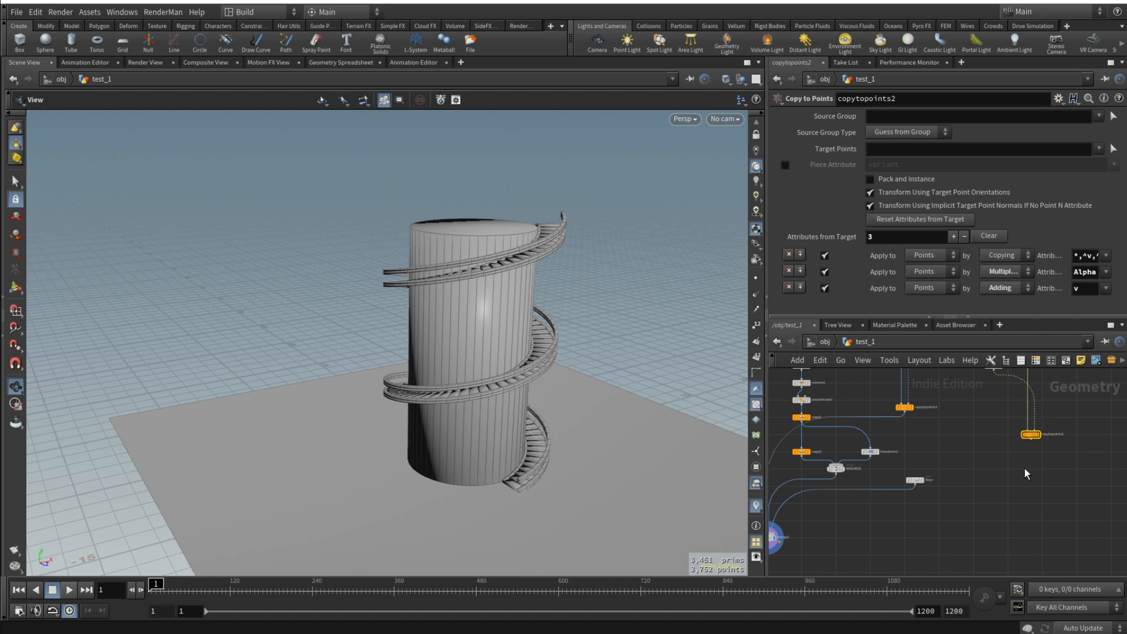
pyautogui.click(1031, 440)
pyautogui.moveTo(954, 509); pyautogui.dragTo(1038, 474, button='middle')
pyautogui.click(870, 494)
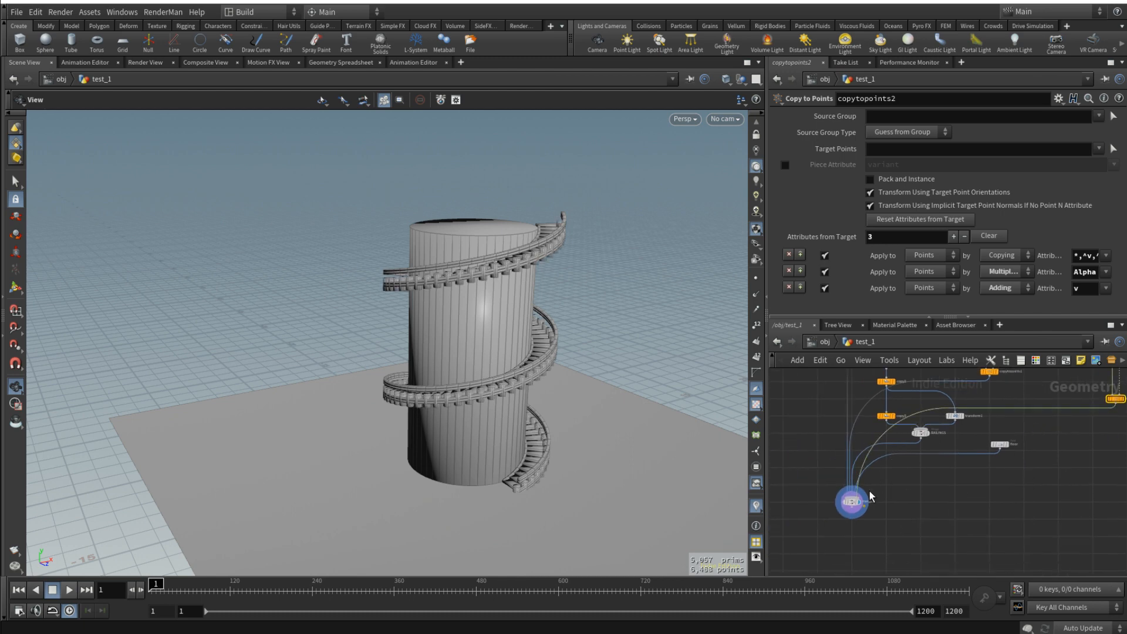
pyautogui.moveTo(477, 391); pyautogui.dragTo(512, 388, button='right')
pyautogui.moveTo(512, 388); pyautogui.dragTo(467, 359)
pyautogui.moveTo(1039, 468); pyautogui.dragTo(1025, 547, button='middle')
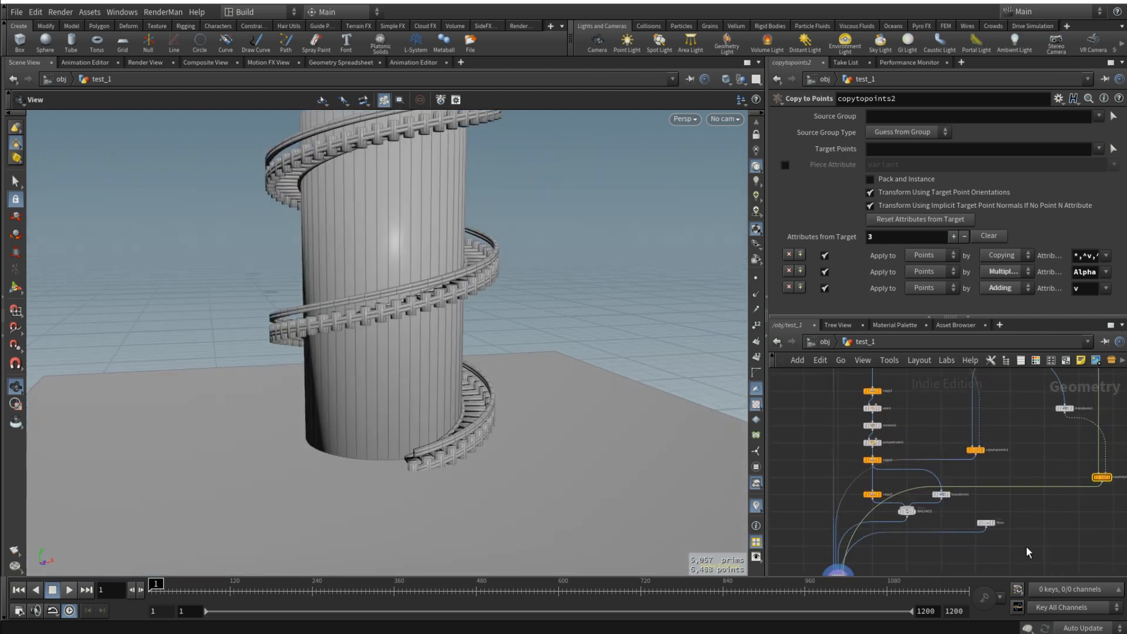
# - Open the parameters of the tube2 node that supplies the railing posts
pyautogui.moveTo(1091, 425); pyautogui.dragTo(997, 543, button='middle')
pyautogui.moveTo(1025, 406); pyautogui.dragTo(1020, 445, button='middle')
pyautogui.scroll(3, 1021, 451)
pyautogui.click(1011, 423)
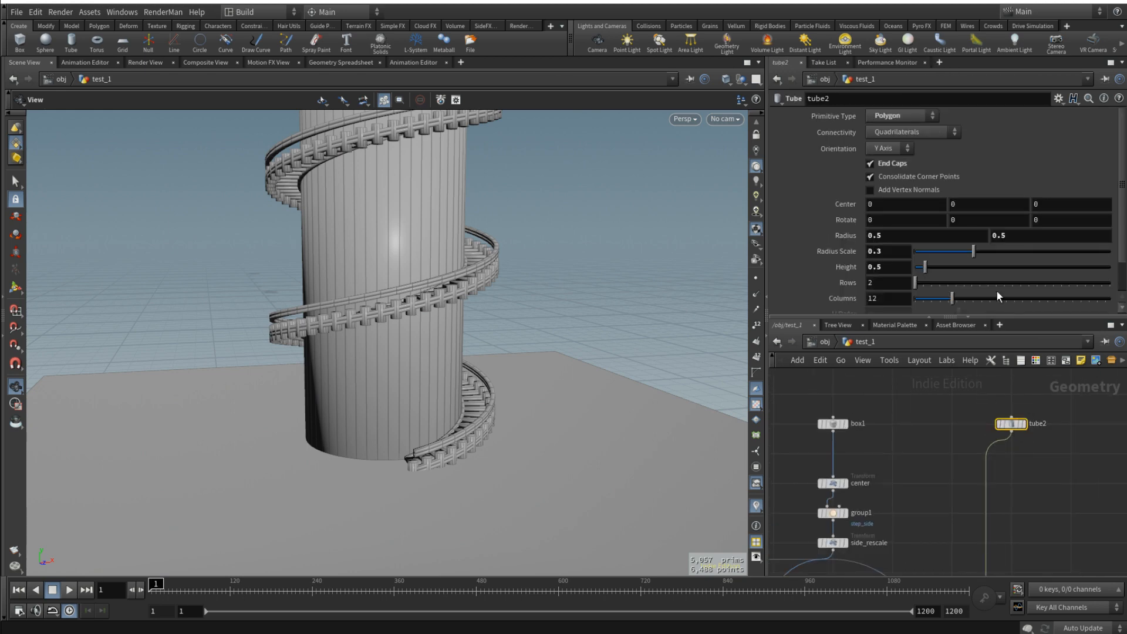
pyautogui.rightClick(890, 267)
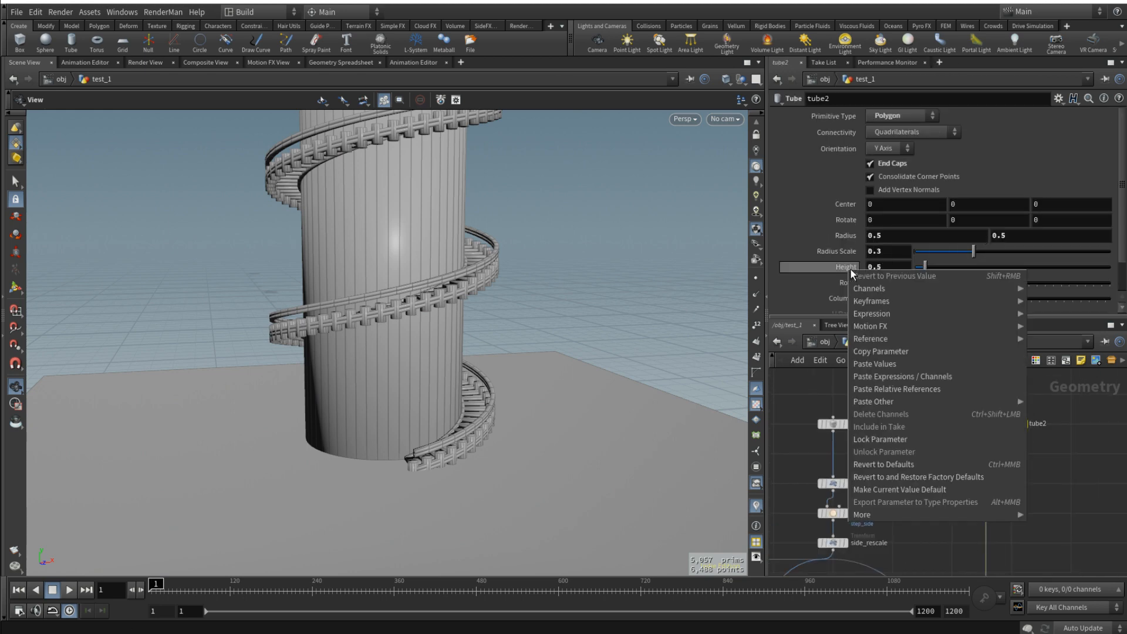
pyautogui.click(893, 353)
pyautogui.rightClick(974, 205)
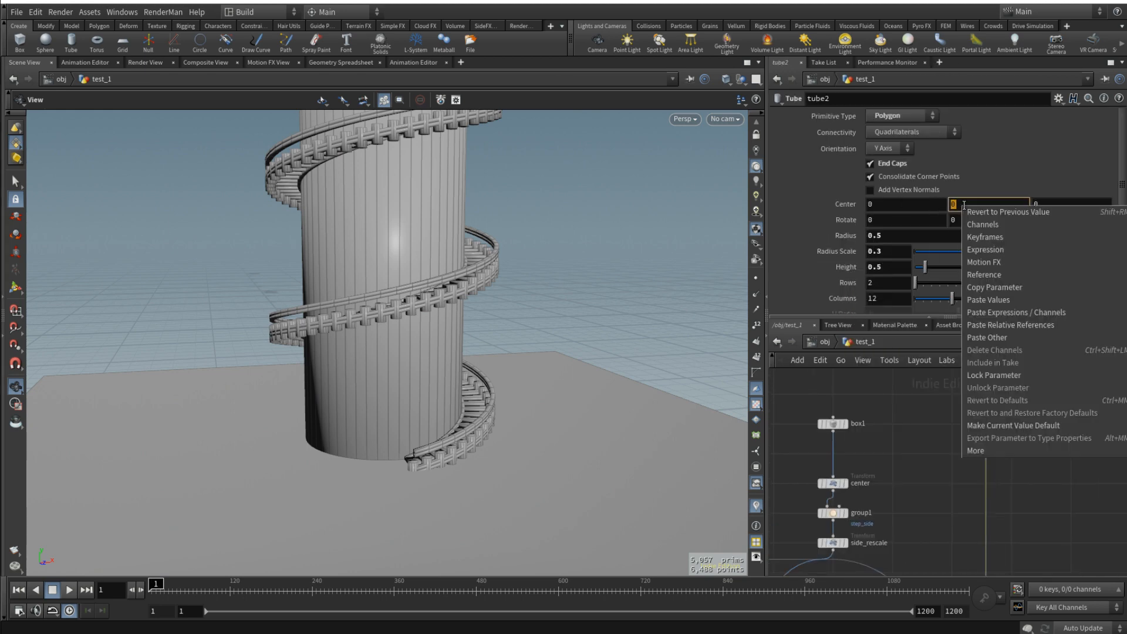
pyautogui.click(1027, 288)
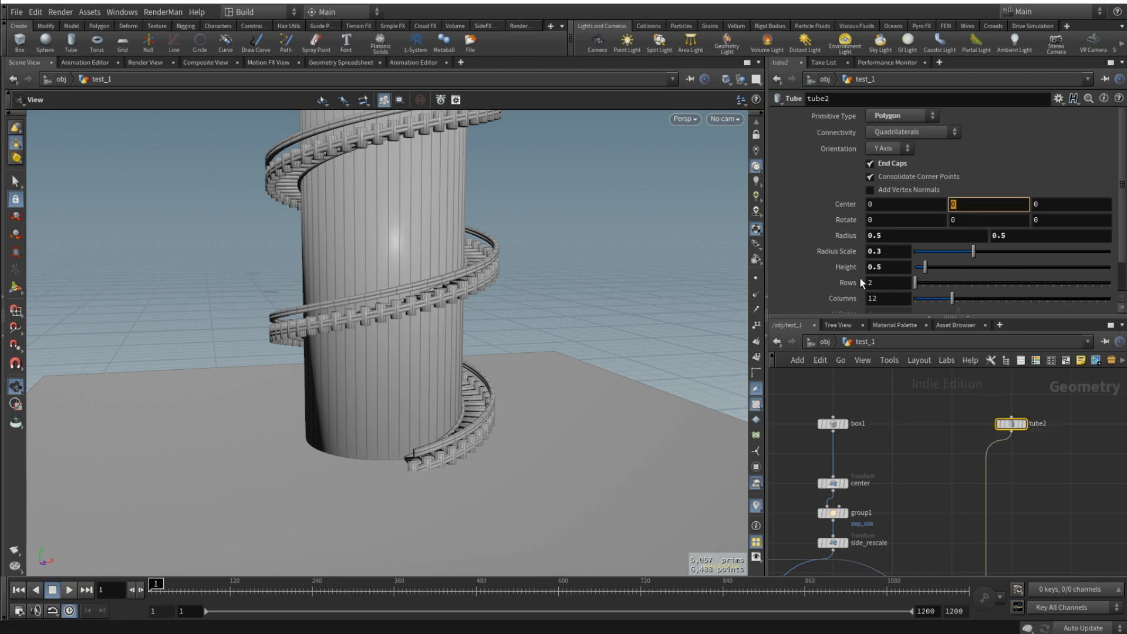
# - Reference tube2's height in its Y center and set the expression to ch("height")/2
pyautogui.rightClick(848, 267)
pyautogui.click(910, 351)
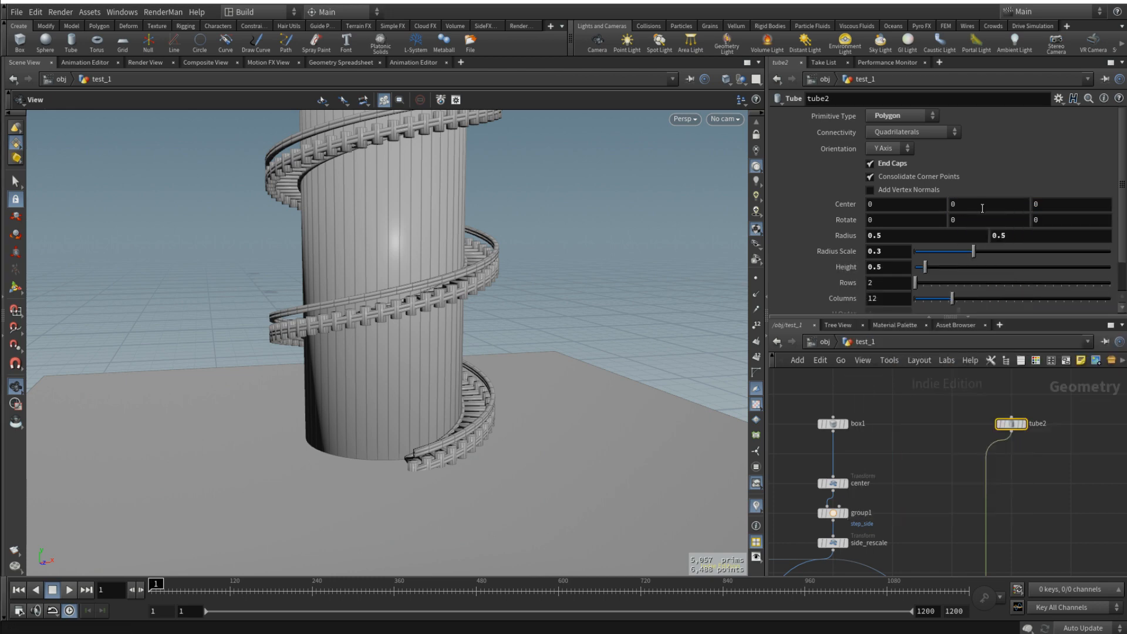
pyautogui.rightClick(981, 205)
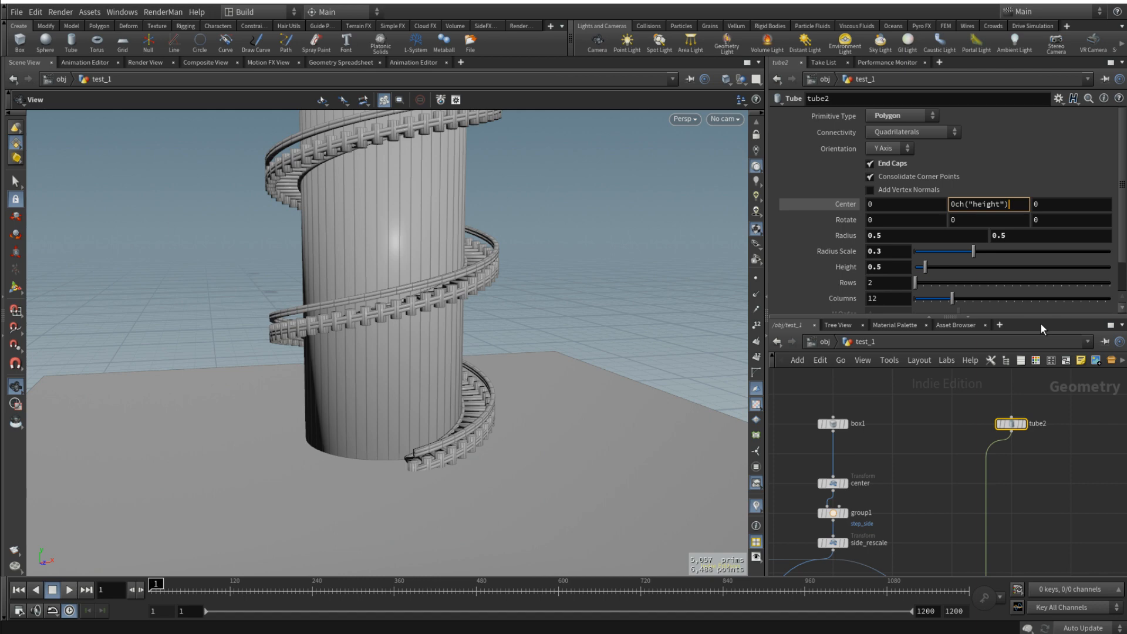
pyautogui.write('/2')
pyautogui.press('Home')
pyautogui.press('Delete')
pyautogui.press('Return')
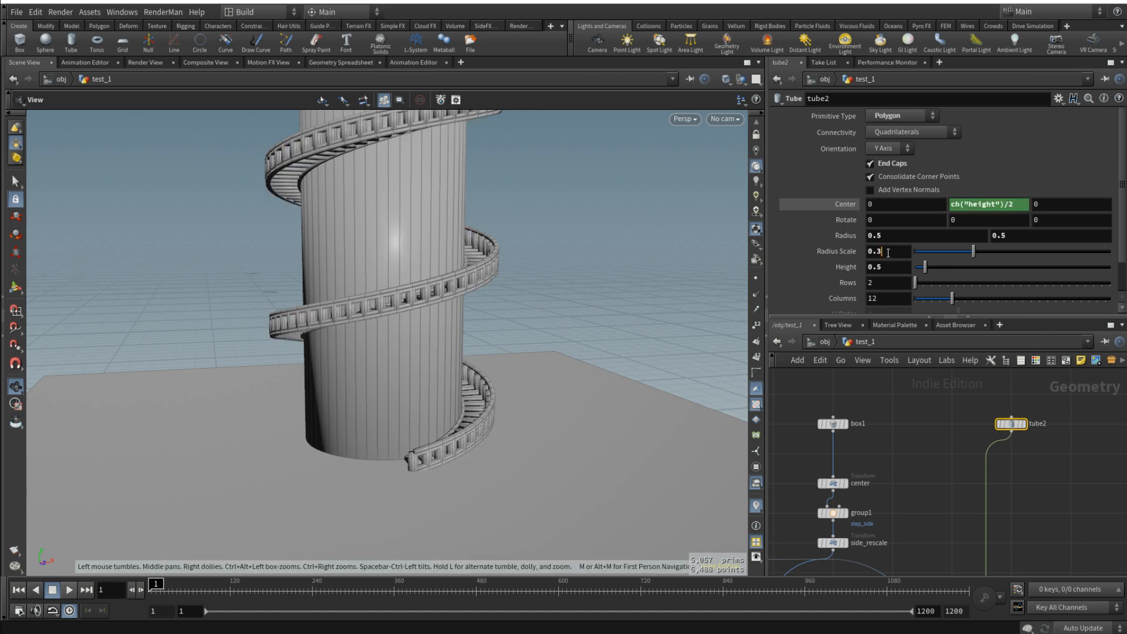
# - Set tube2's radius scale to 0.1 and examine the posts up close at the foot of the stairs
pyautogui.press('BackSpace')
pyautogui.write('1')
pyautogui.press('Return')
pyautogui.scroll(6, 371, 315)
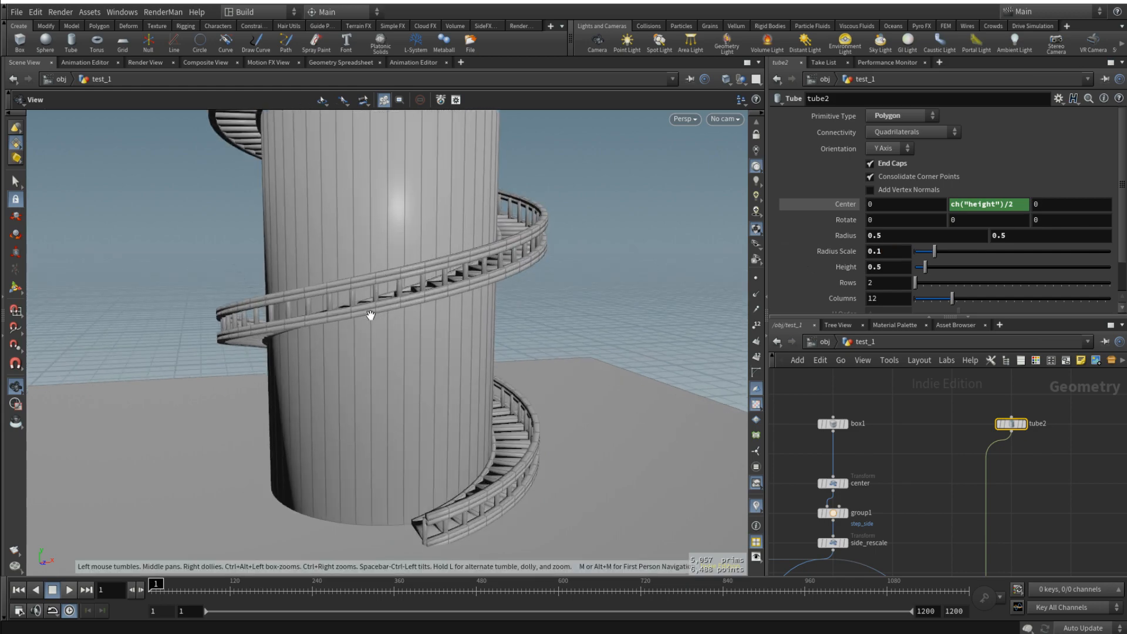
pyautogui.moveTo(365, 288); pyautogui.dragTo(482, 383)
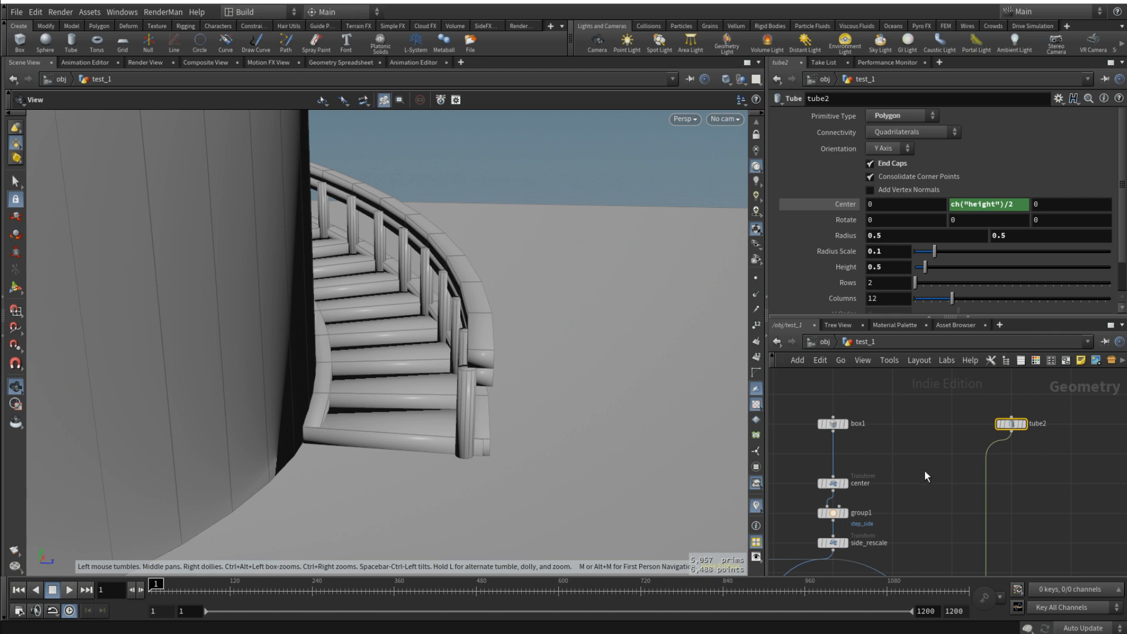
# - Change the polyextrude1 term in copy3's X scale expression to ch("../polyextrude1/dist")/2
pyautogui.scroll(-3, 928, 478)
pyautogui.moveTo(905, 470); pyautogui.dragTo(933, 417, button='middle')
pyautogui.moveTo(911, 526); pyautogui.dragTo(968, 434, button='middle')
pyautogui.scroll(3, 869, 516)
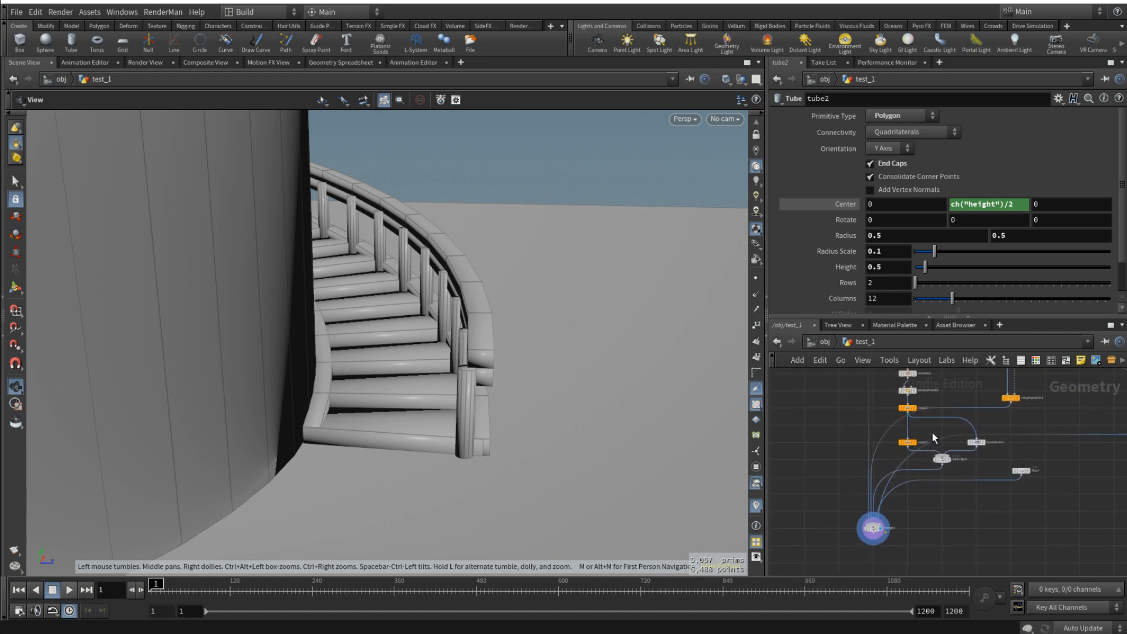
pyautogui.click(882, 452)
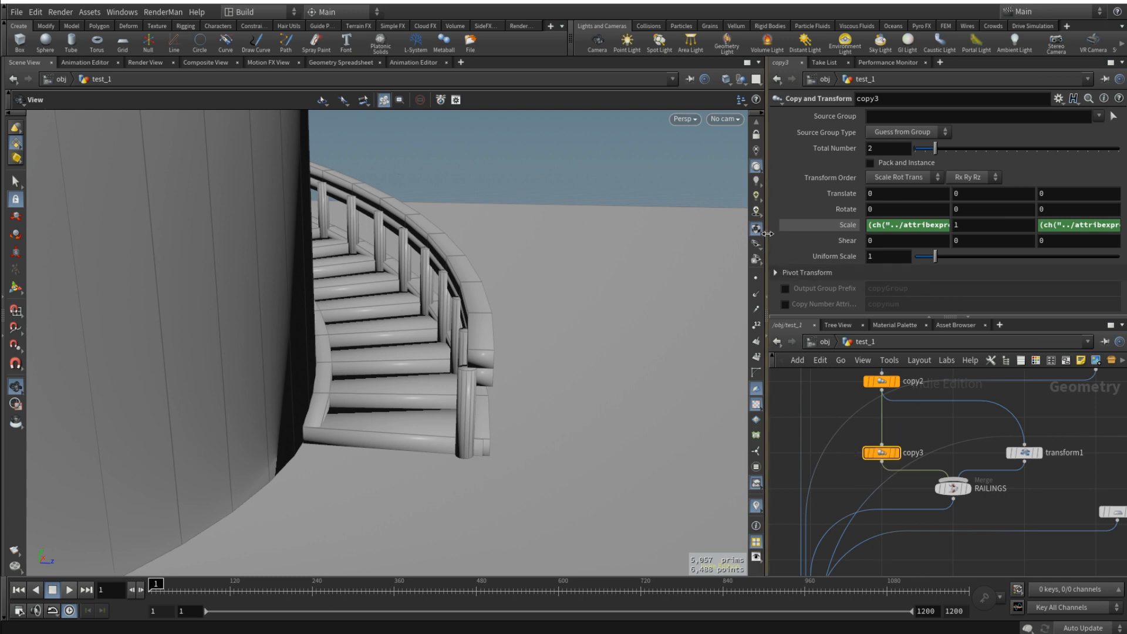
pyautogui.moveTo(766, 267); pyautogui.dragTo(647, 246)
pyautogui.click(840, 224)
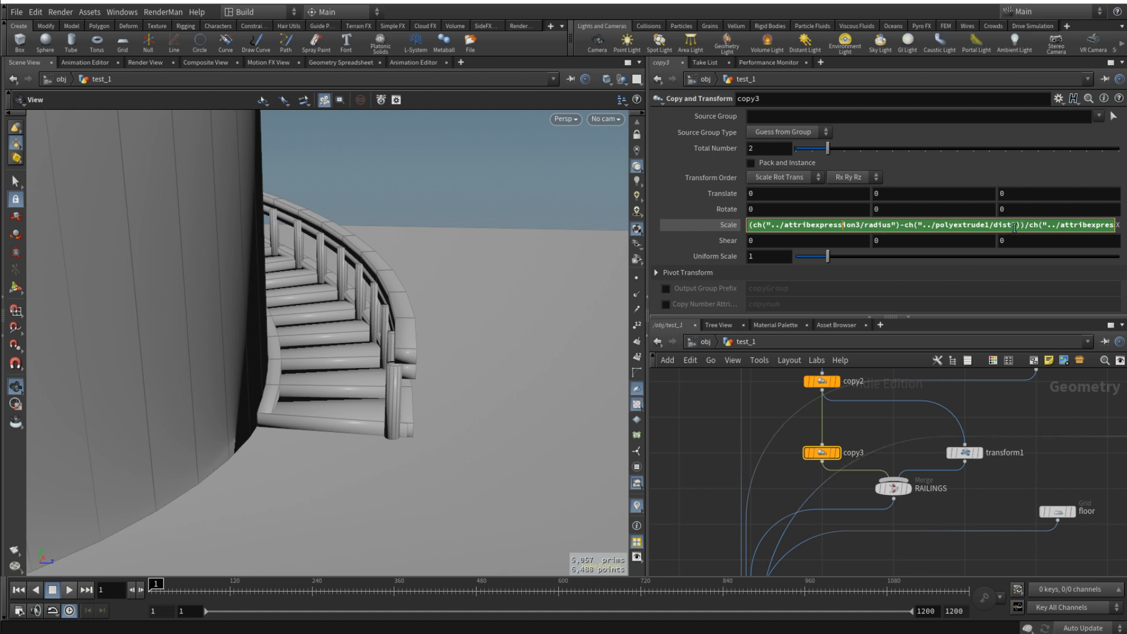
pyautogui.write('/2')
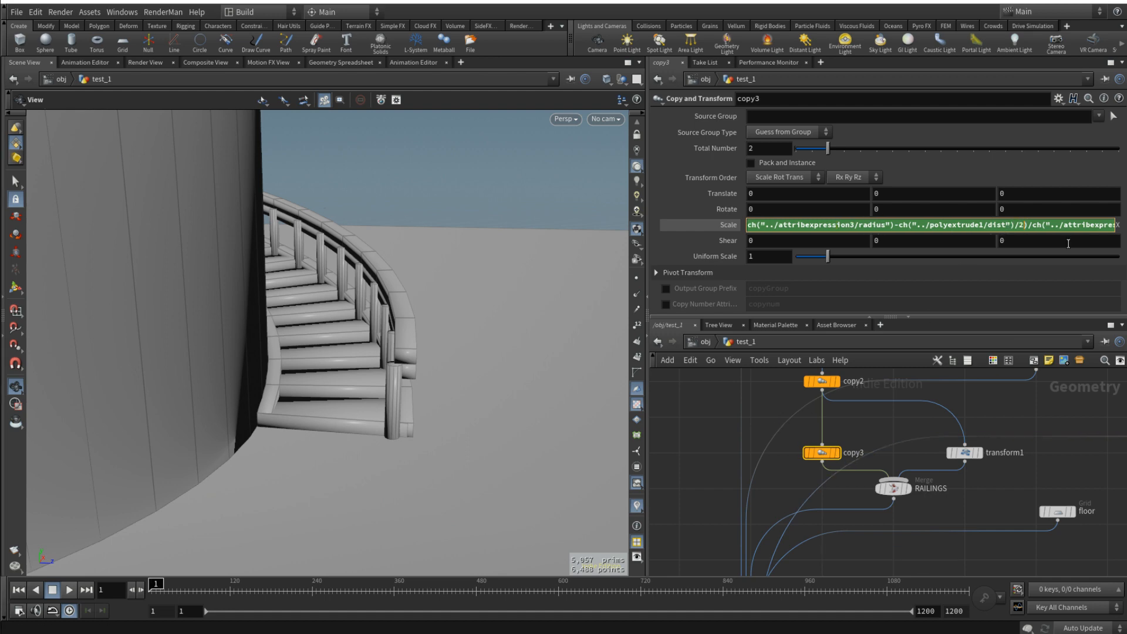
pyautogui.press('Return')
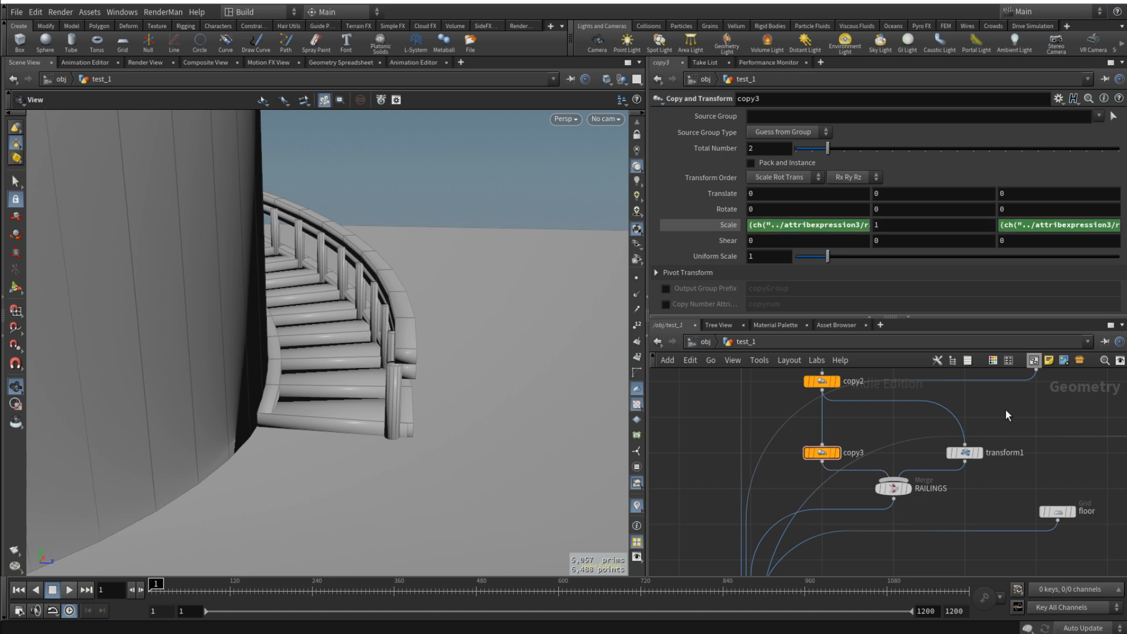
# - Check the scale values that transform1 references from copy3
pyautogui.click(968, 457)
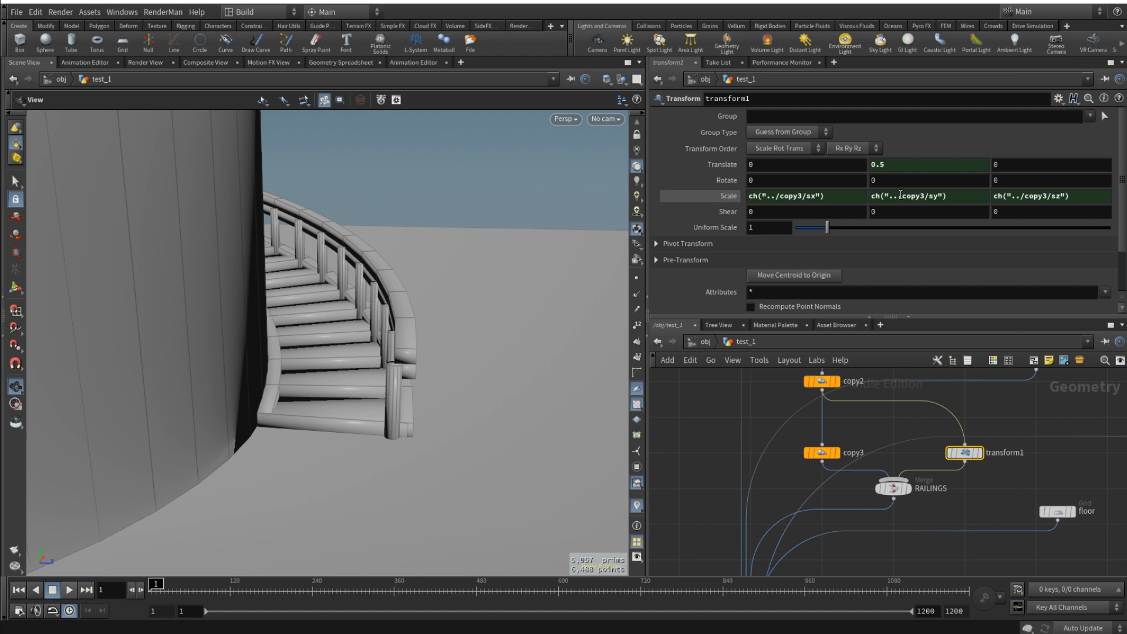
pyautogui.click(721, 196)
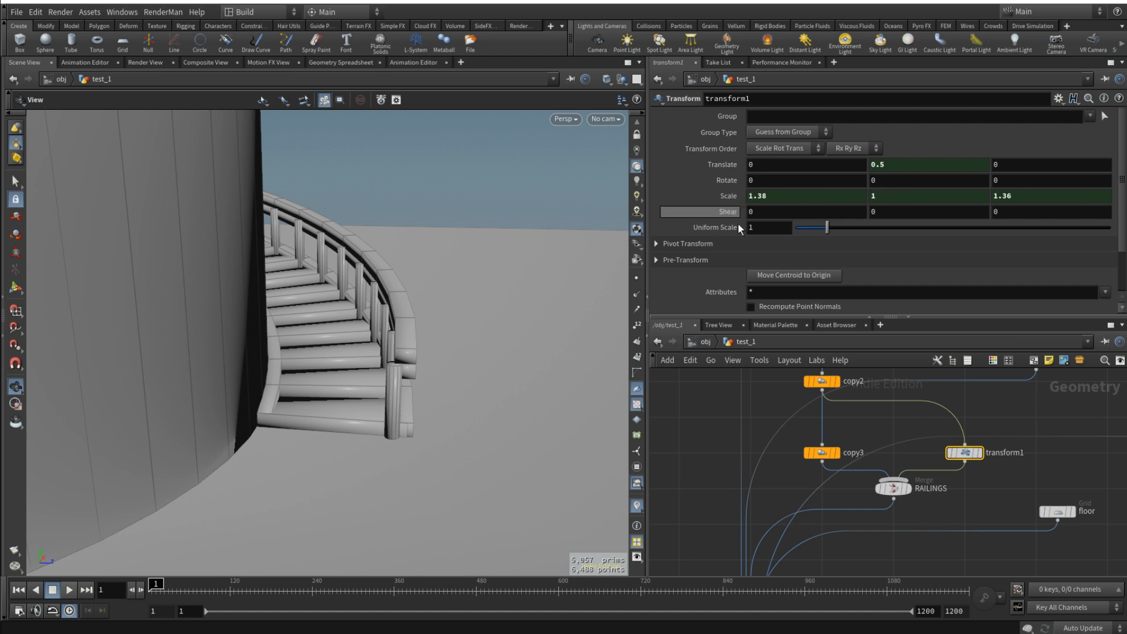
# - Change the polyextrude1 term in copy3's Z scale expression to ch("../polyextrude1/dist")/2 and check the railing's new position
pyautogui.click(829, 453)
pyautogui.click(1052, 227)
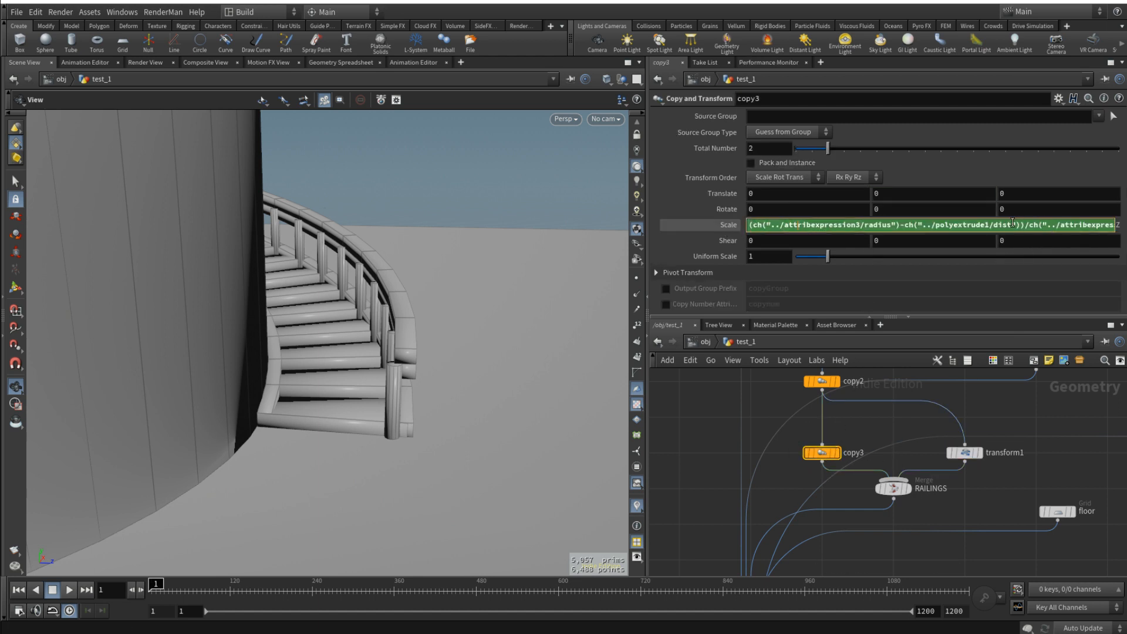
pyautogui.write('/2')
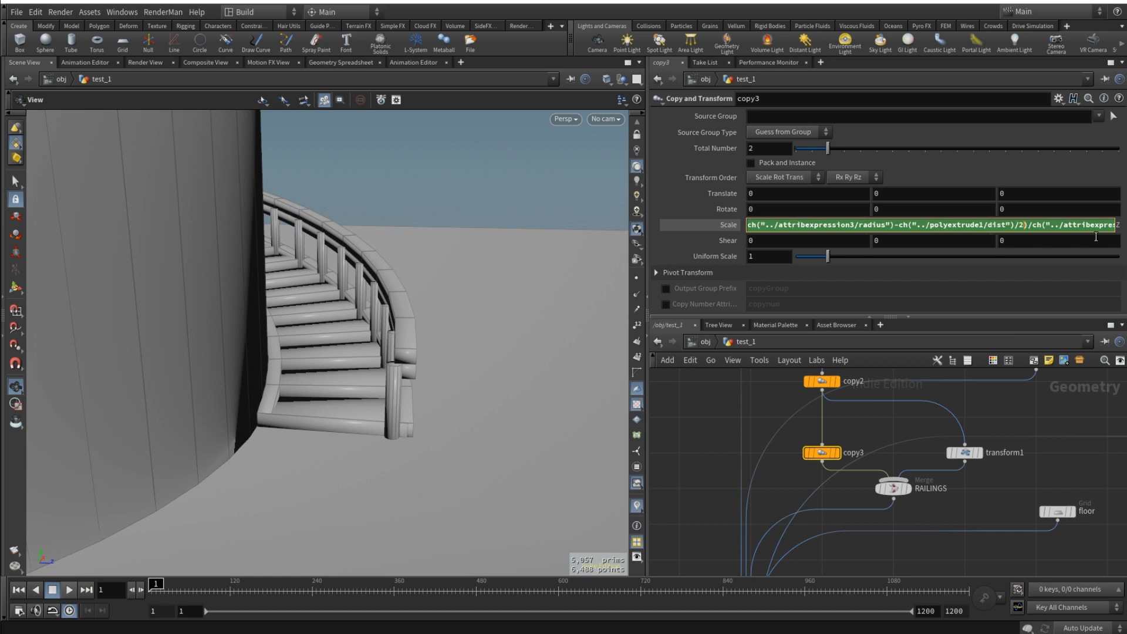
pyautogui.click(1012, 418)
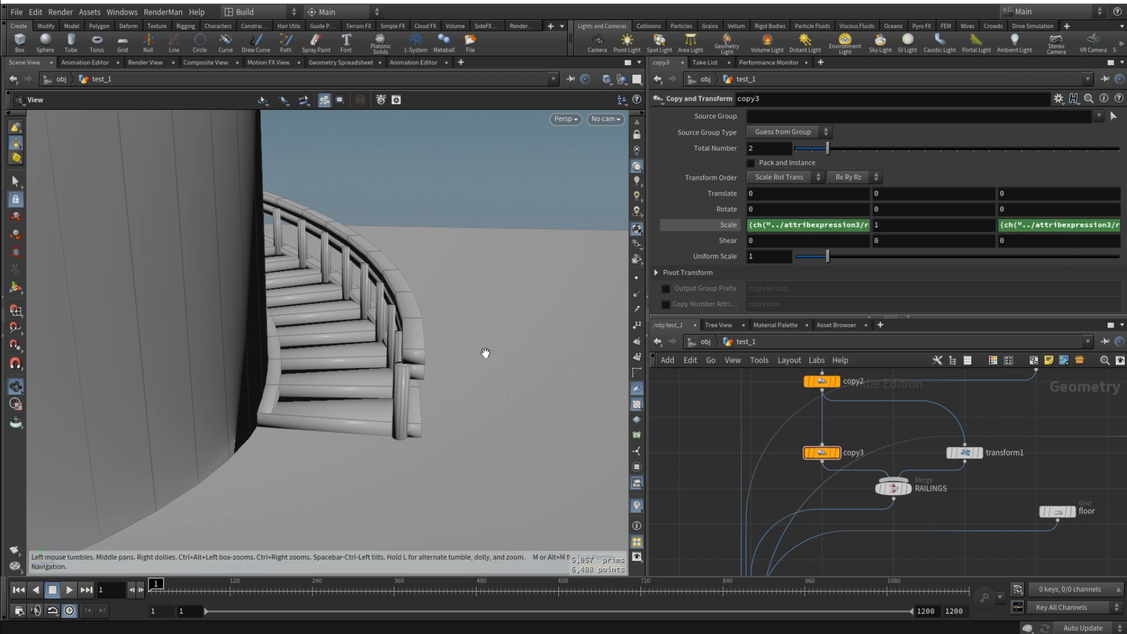
pyautogui.moveTo(410, 345); pyautogui.dragTo(443, 349)
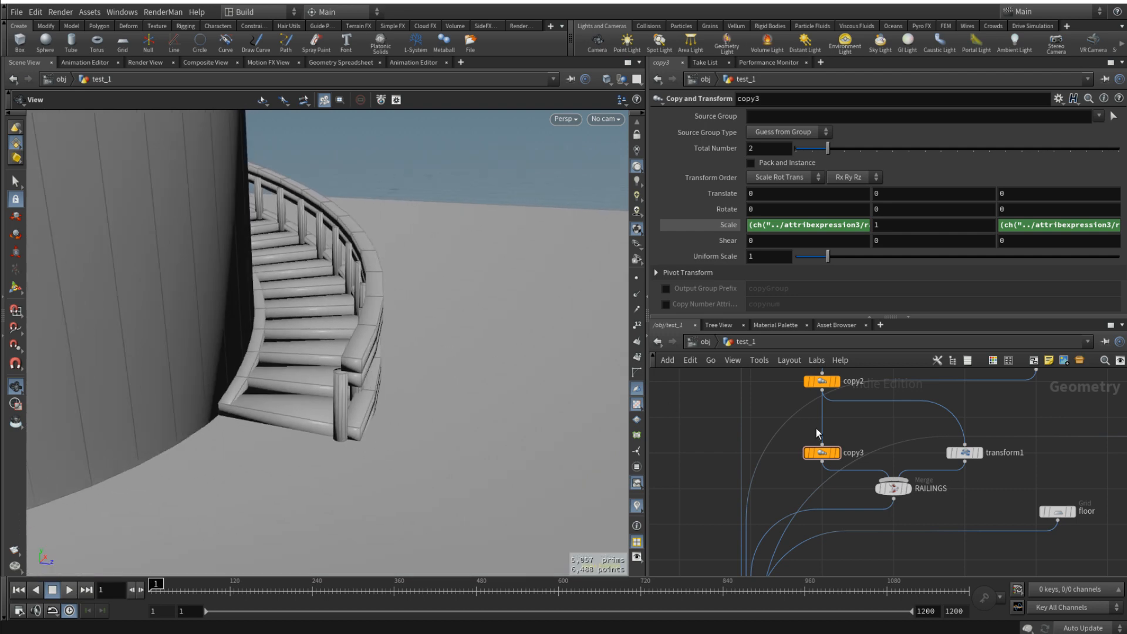
# - Delete the channels referencing copy3 from transform2's scale
pyautogui.scroll(-3, 1017, 446)
pyautogui.scroll(3, 1017, 446)
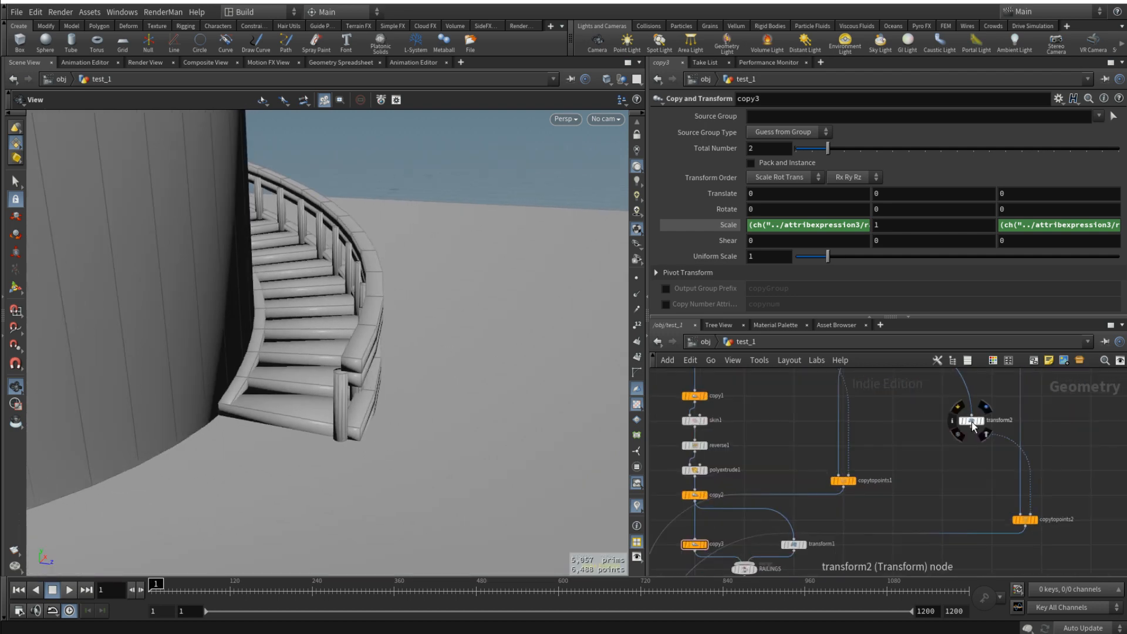
pyautogui.click(971, 421)
pyautogui.click(731, 196)
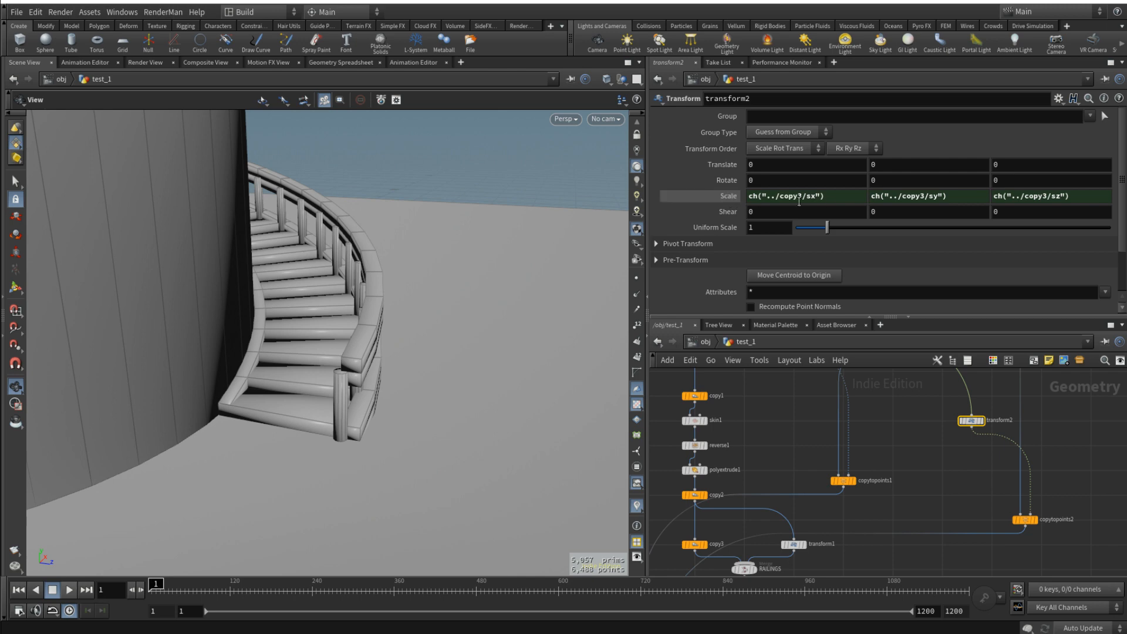
pyautogui.moveTo(378, 364); pyautogui.dragTo(392, 357)
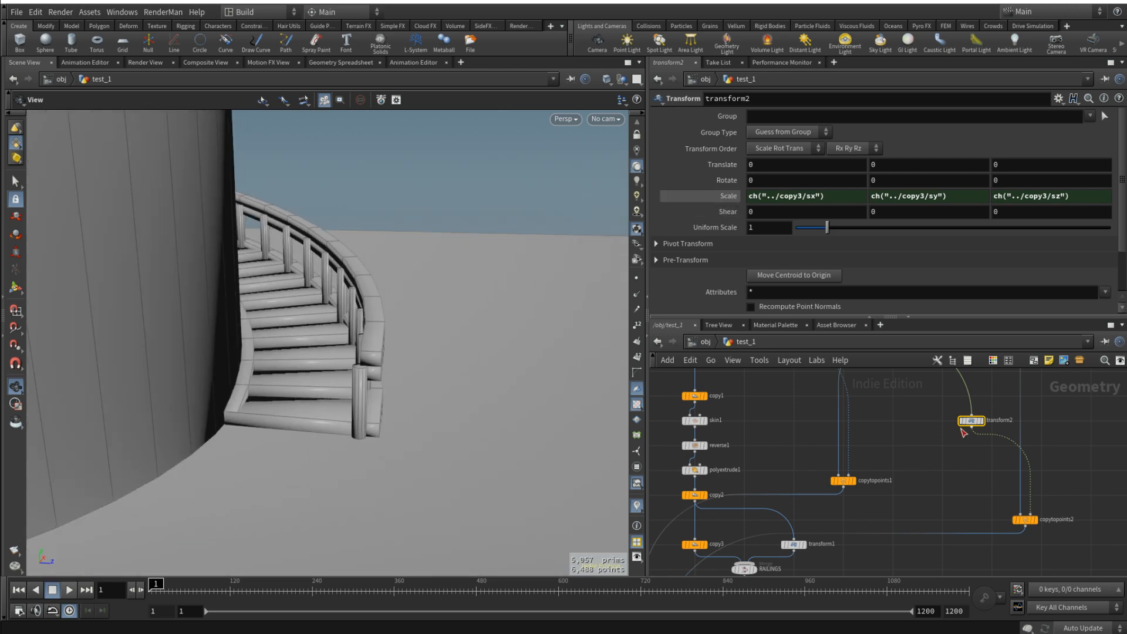
pyautogui.rightClick(727, 197)
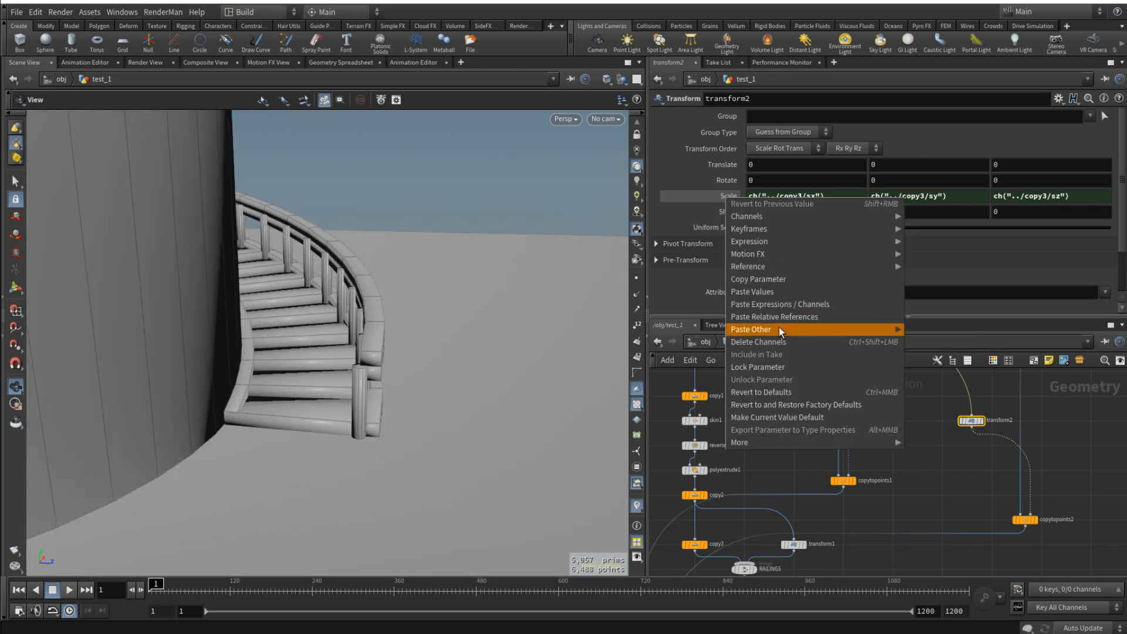
pyautogui.click(775, 343)
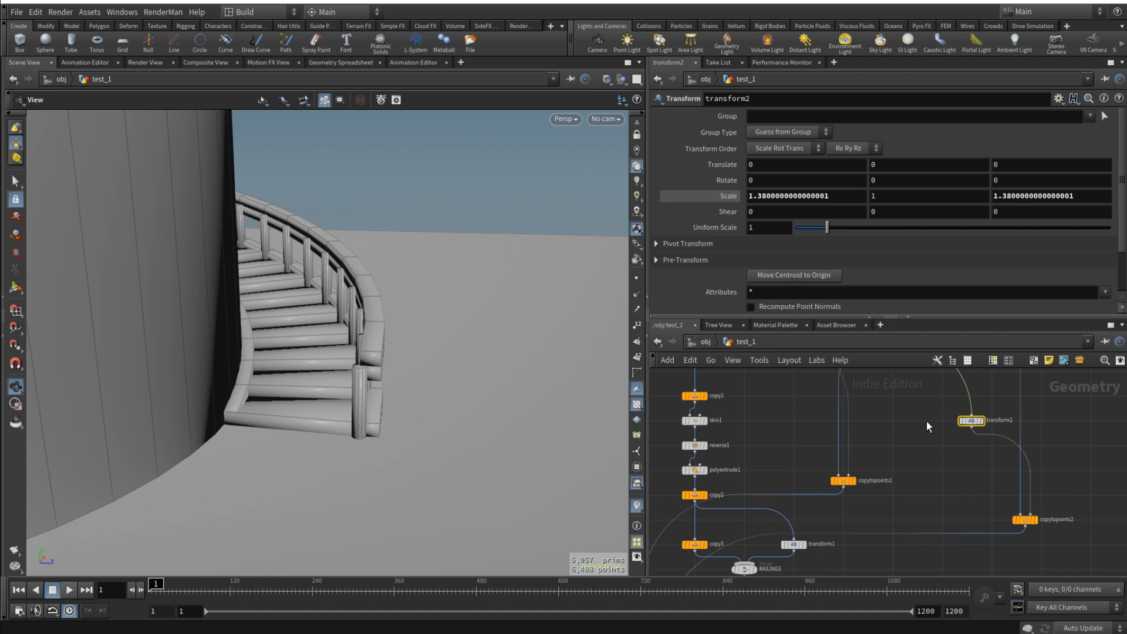
# - Copy copy3's radius-based scale expression with the undivided ch("../polyextrude1/dist") term into transform2's X and Z scale
pyautogui.moveTo(770, 559); pyautogui.dragTo(802, 535, button='middle')
pyautogui.click(727, 519)
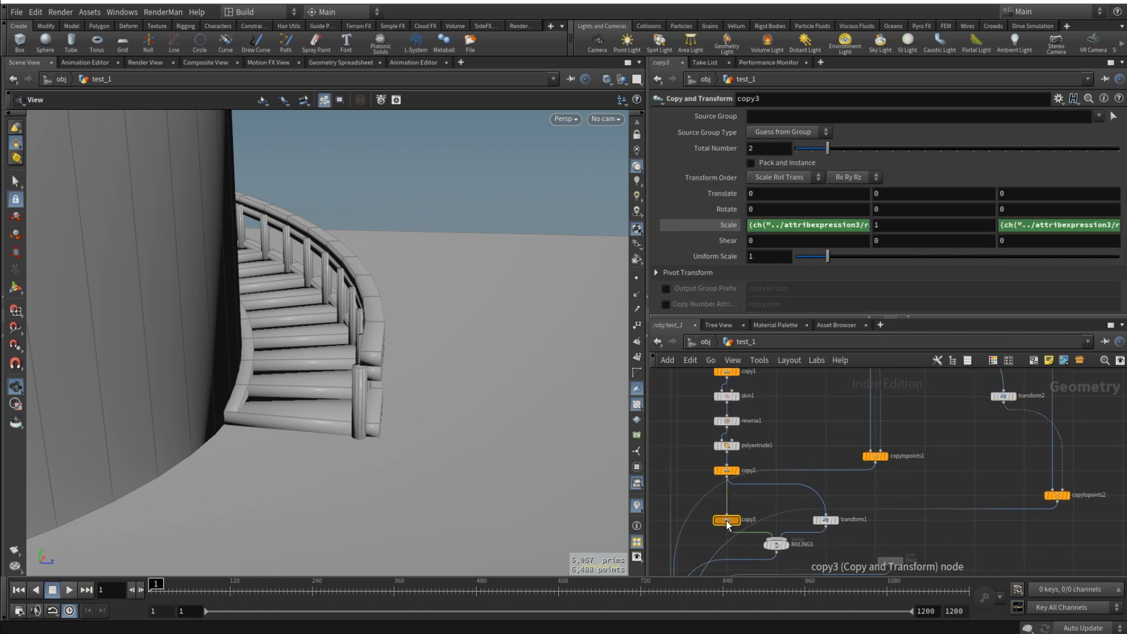
pyautogui.click(787, 227)
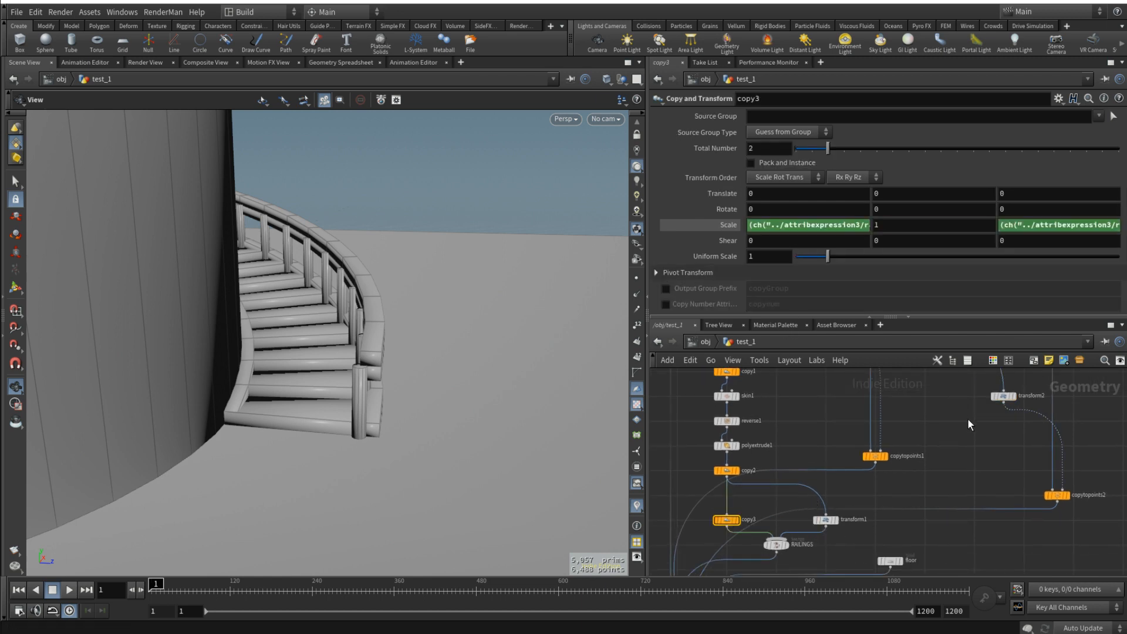
pyautogui.click(1002, 397)
pyautogui.click(821, 195)
pyautogui.click(775, 196)
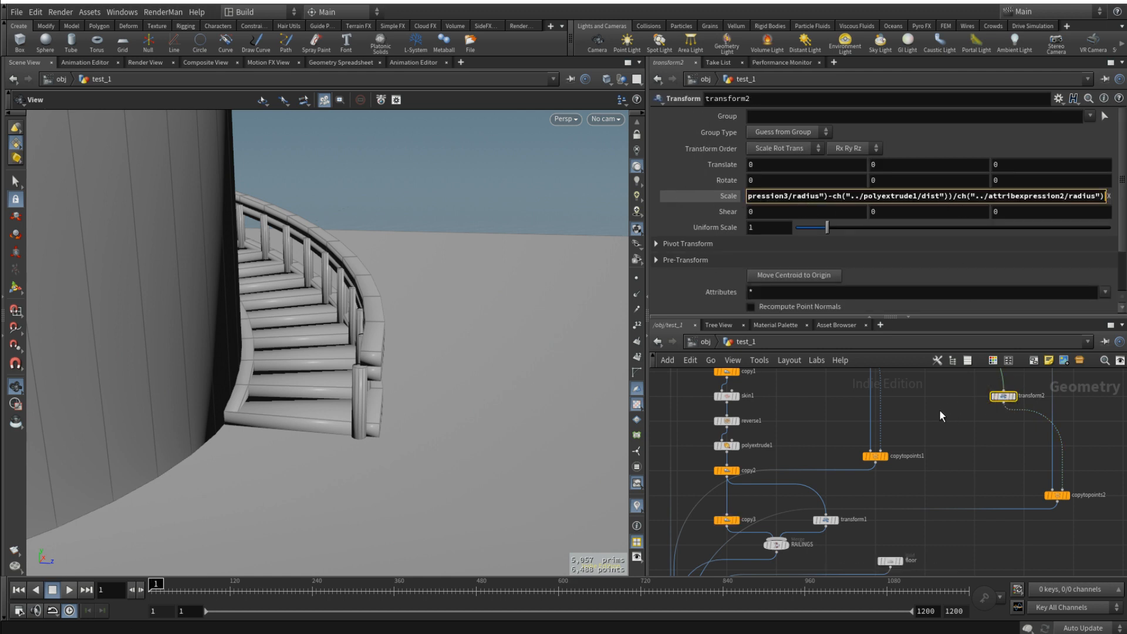
pyautogui.press('Tab')
pyautogui.press('Tab')
pyautogui.hotkey('ctrl', 'v')
pyautogui.press('Return')
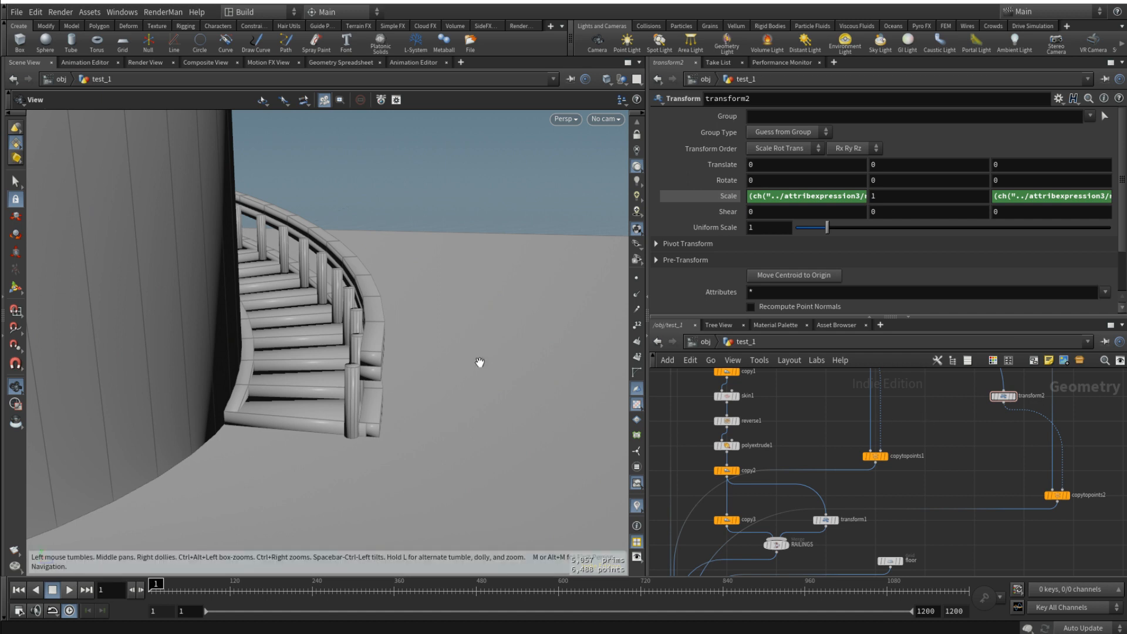
# - Remove the /2 after ch("../polyextrude1/dist") from copy3's X and Z scale expressions
pyautogui.click(844, 196)
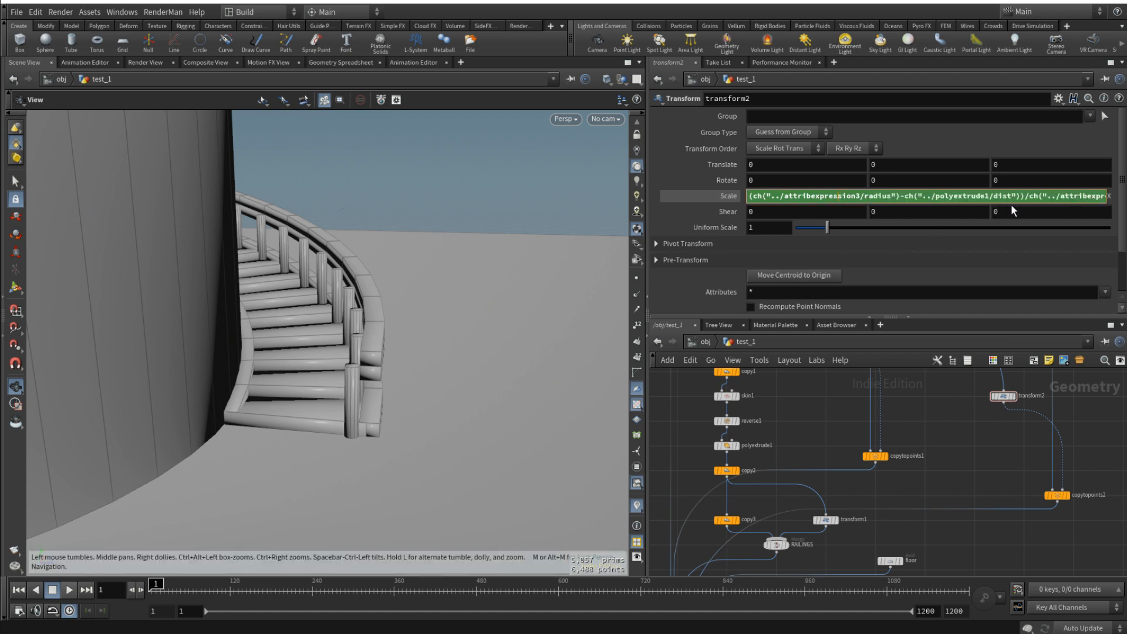
pyautogui.click(727, 520)
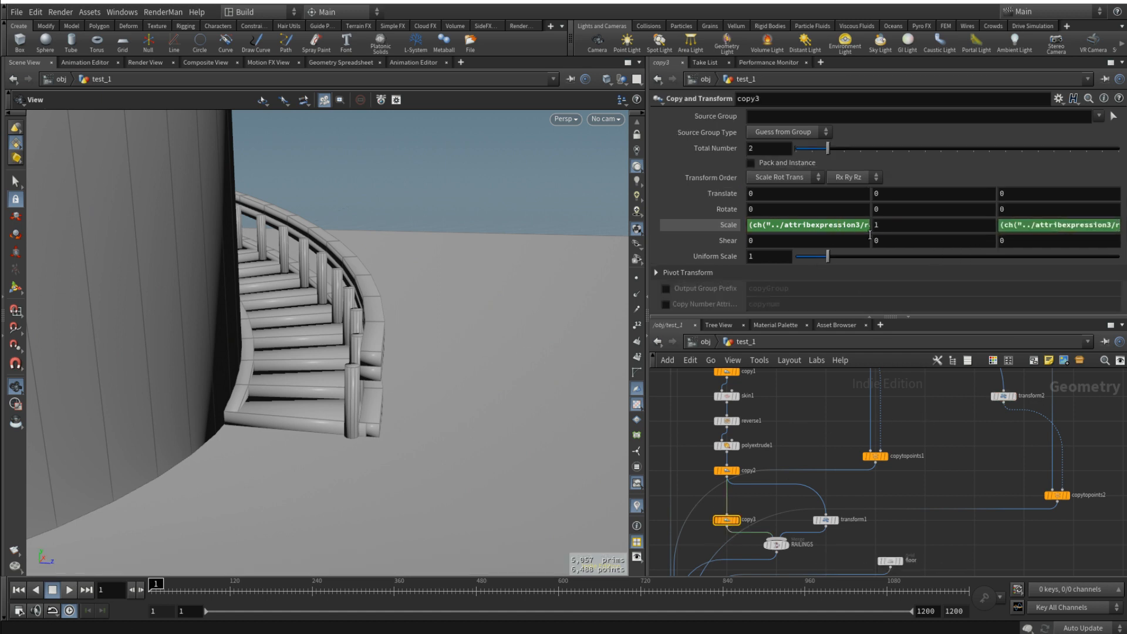
pyautogui.click(881, 225)
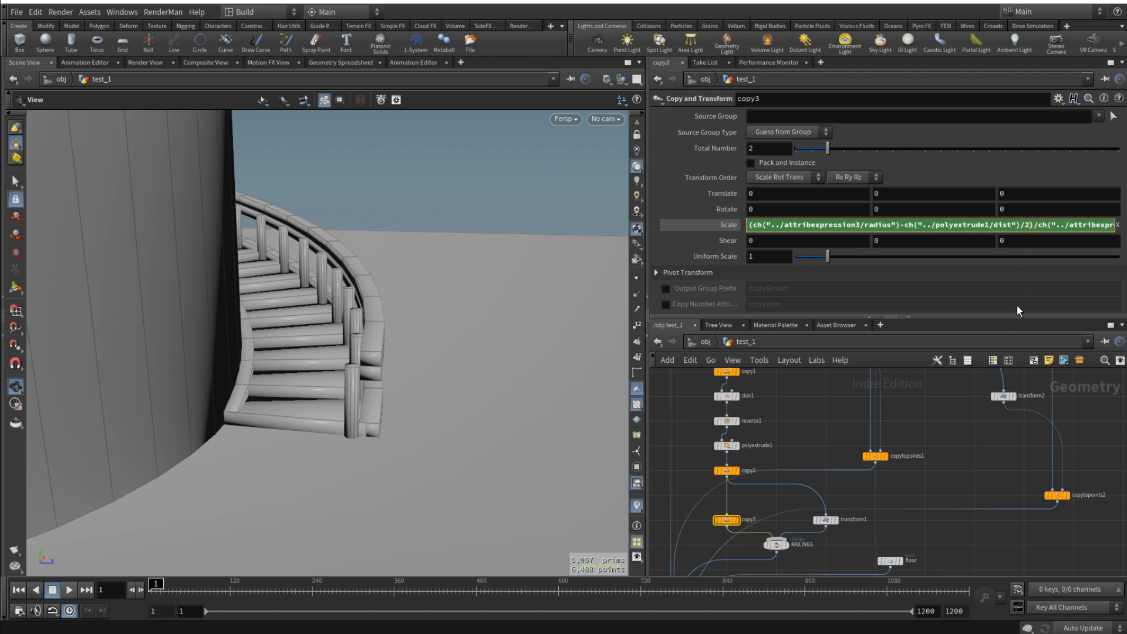
pyautogui.press('Return')
pyautogui.click(1088, 223)
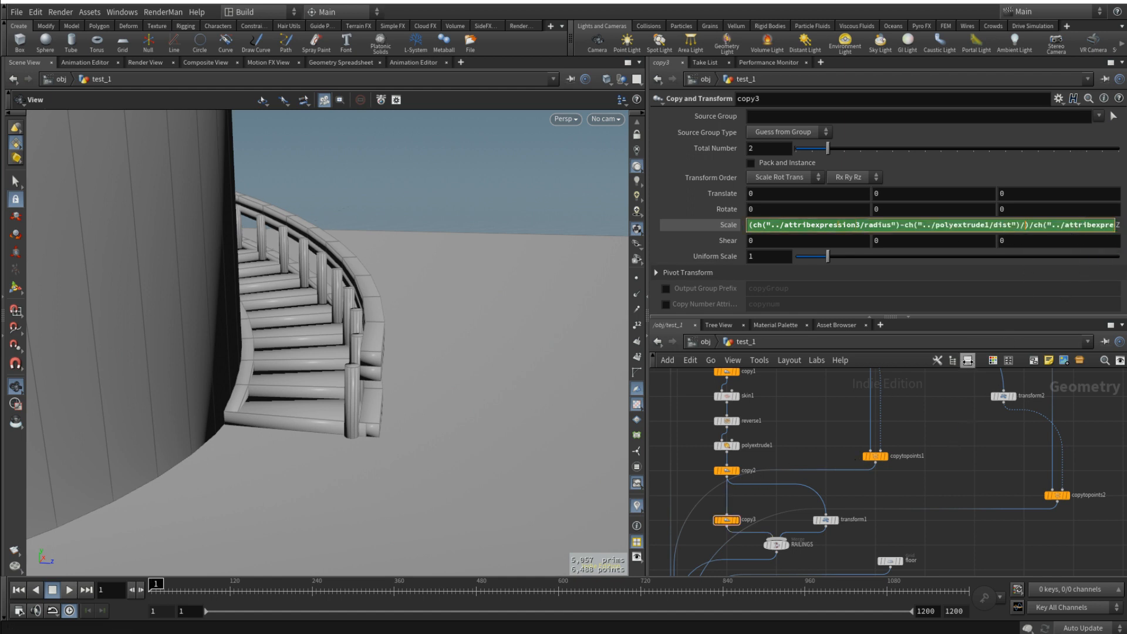
pyautogui.press('Return')
# - Change the polyextrude1 term in transform2's X and Z scale expressions to ch("../polyextrude1/dist")/2
pyautogui.click(1004, 396)
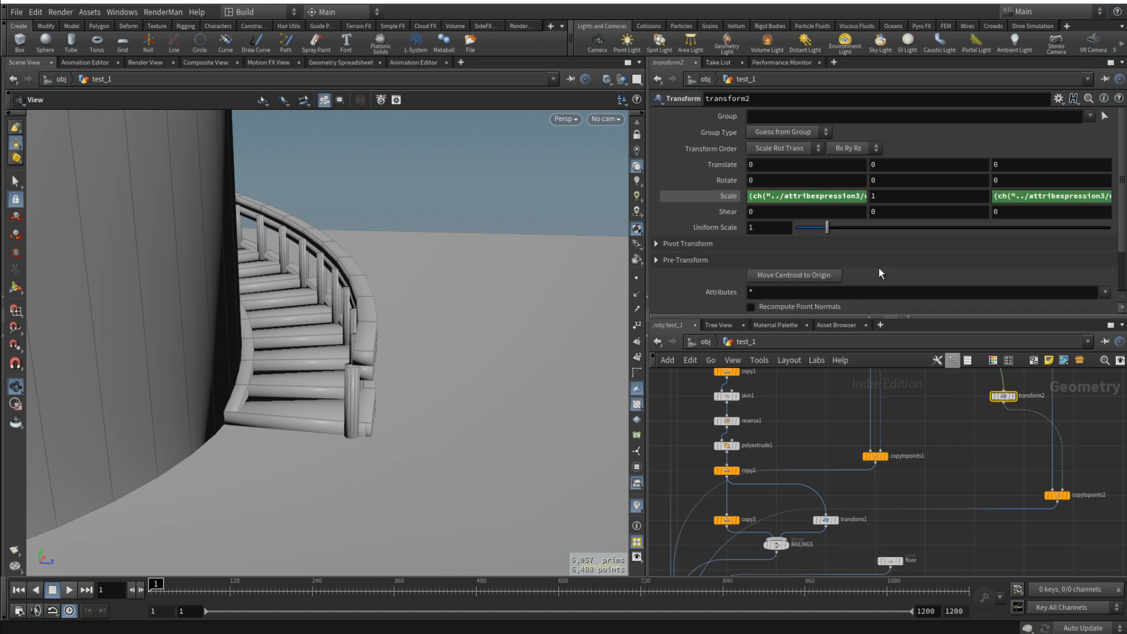
pyautogui.click(849, 196)
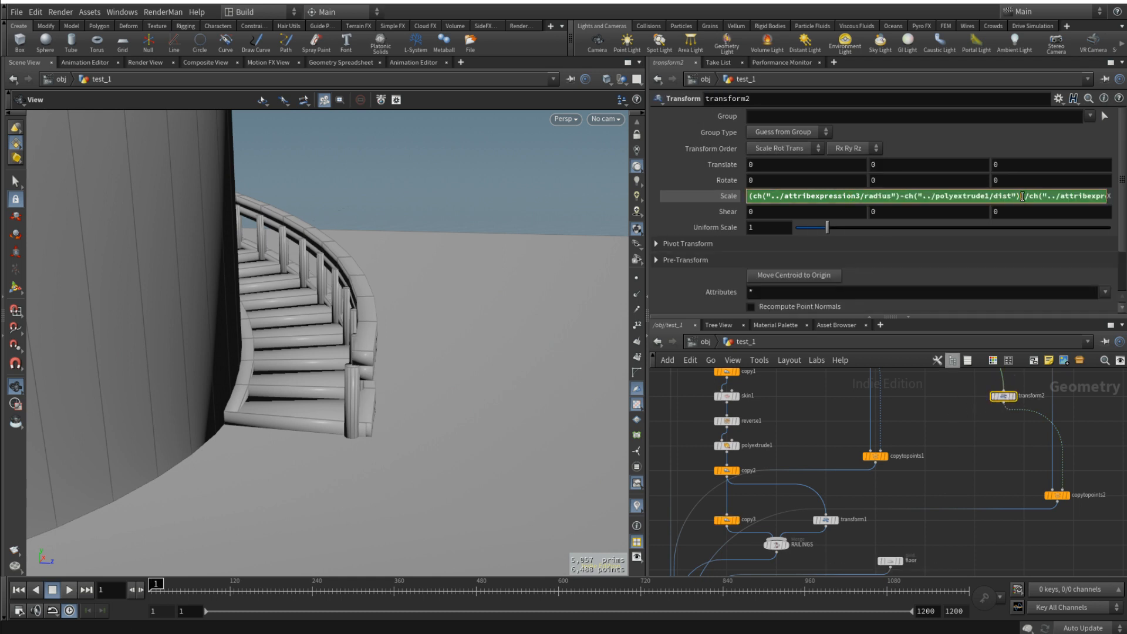
pyautogui.write('/2')
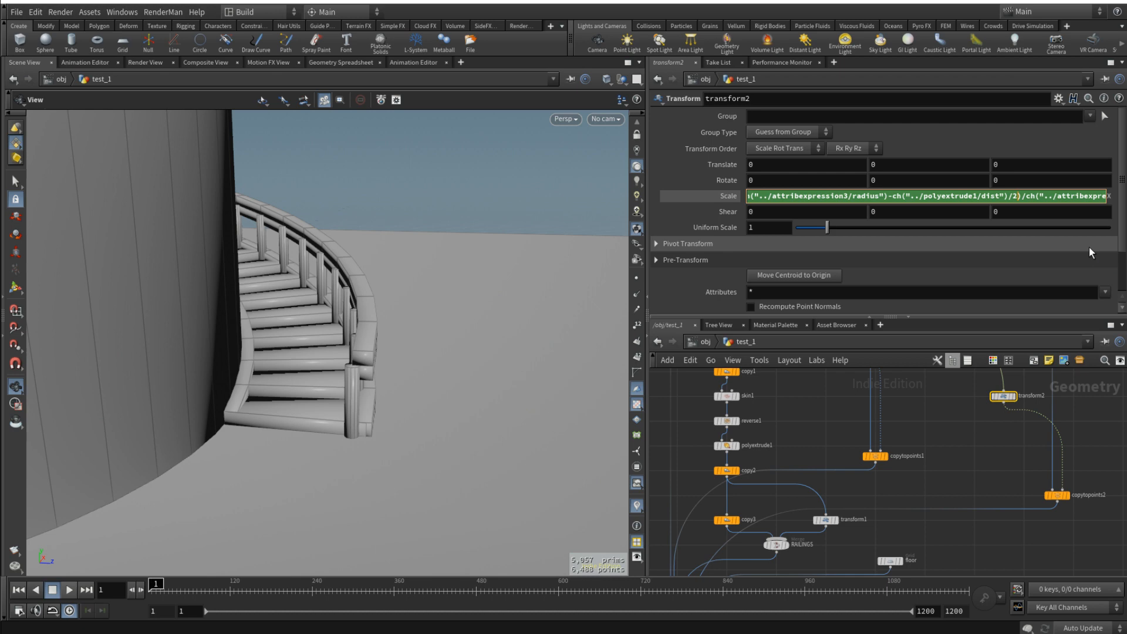
pyautogui.press('Tab')
pyautogui.press('Tab')
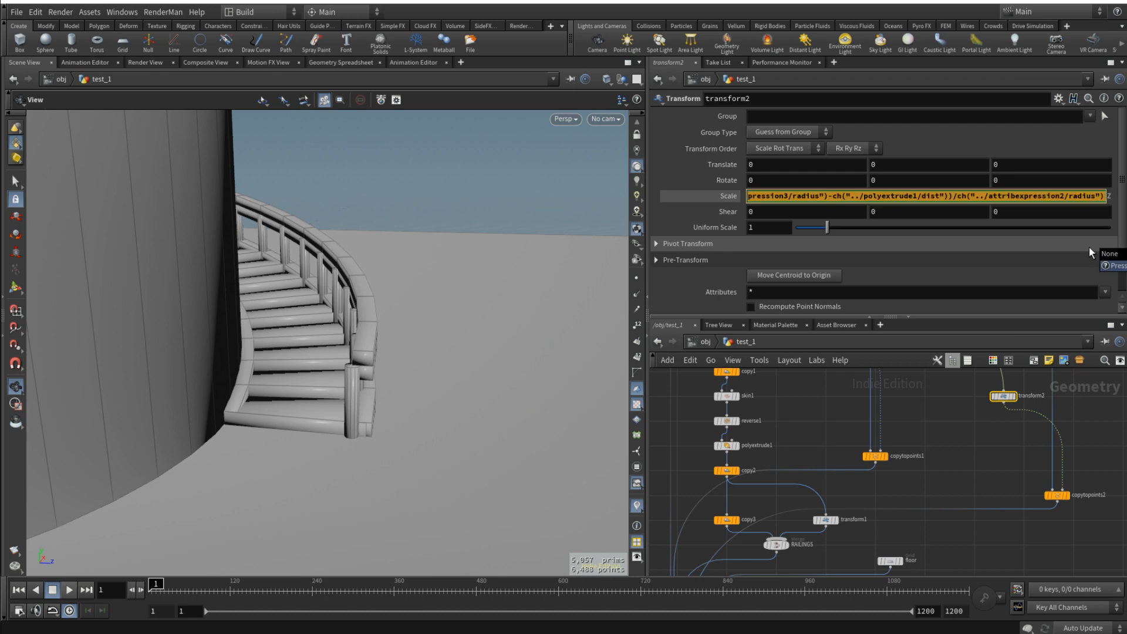
pyautogui.click(957, 197)
pyautogui.write('/2')
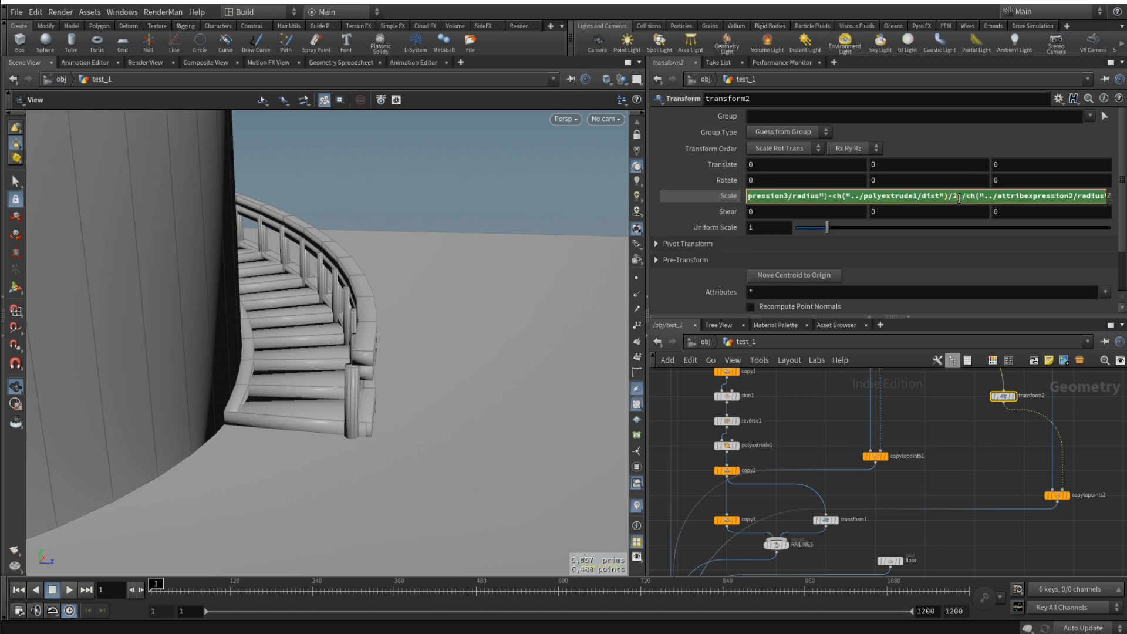
pyautogui.click(950, 425)
# - Save the scene and examine the railings and posts around the whole tower
pyautogui.moveTo(314, 324); pyautogui.dragTo(426, 298)
pyautogui.hotkey('ctrl', 's')
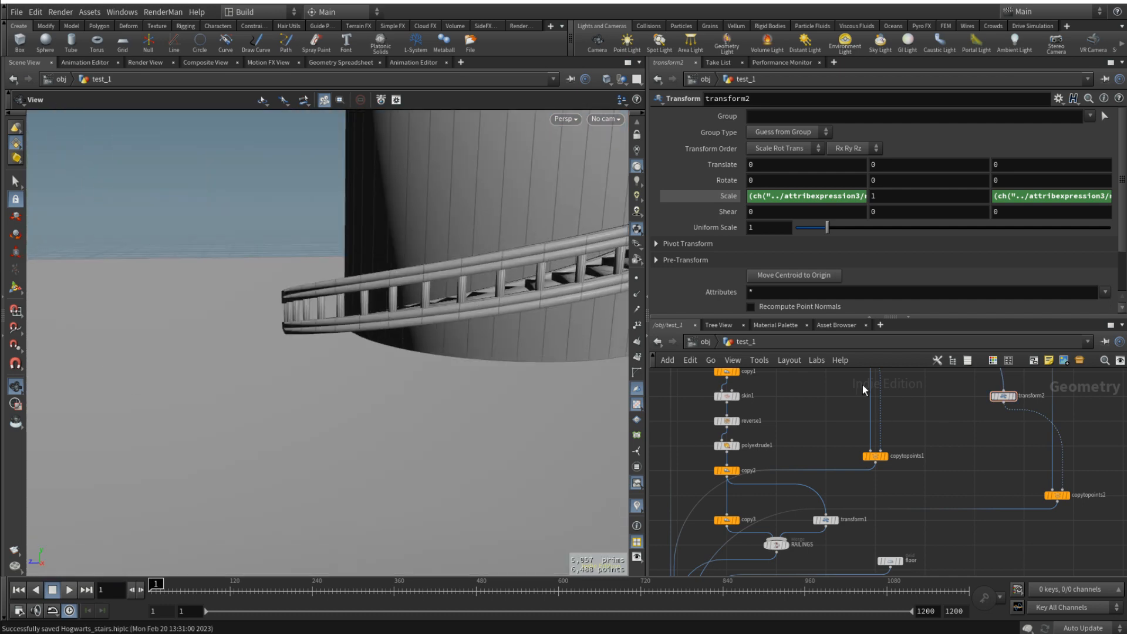
pyautogui.scroll(-5, 993, 440)
pyautogui.press('l')
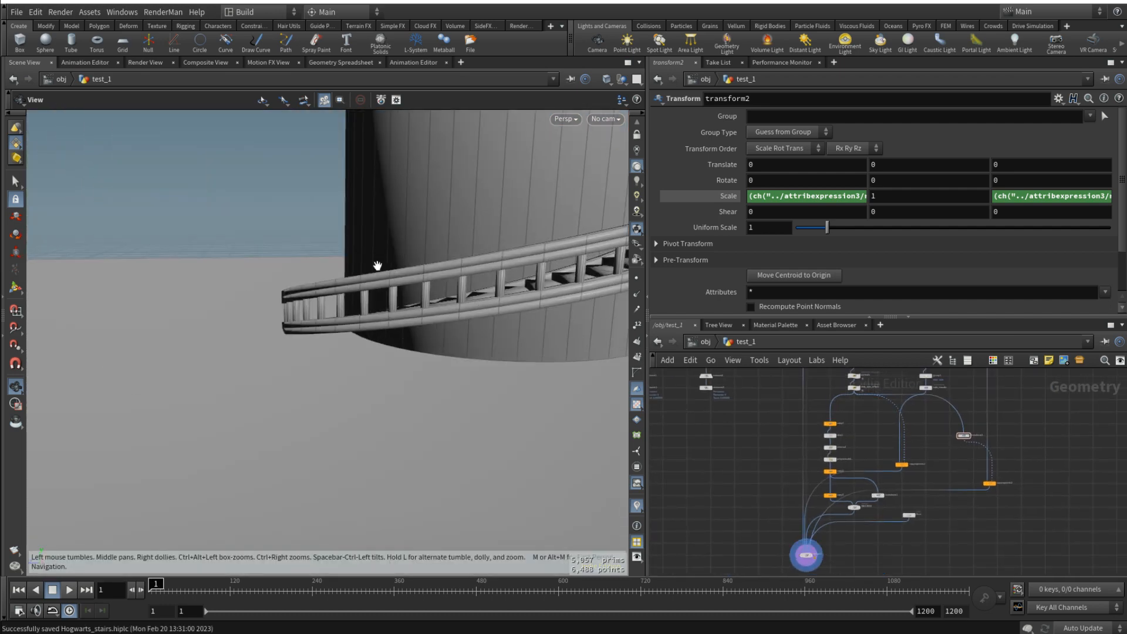
pyautogui.moveTo(377, 262); pyautogui.dragTo(446, 329)
pyautogui.moveTo(420, 425); pyautogui.dragTo(328, 455)
pyautogui.moveTo(543, 353); pyautogui.dragTo(438, 354)
pyautogui.moveTo(932, 460); pyautogui.dragTo(946, 517, button='middle')
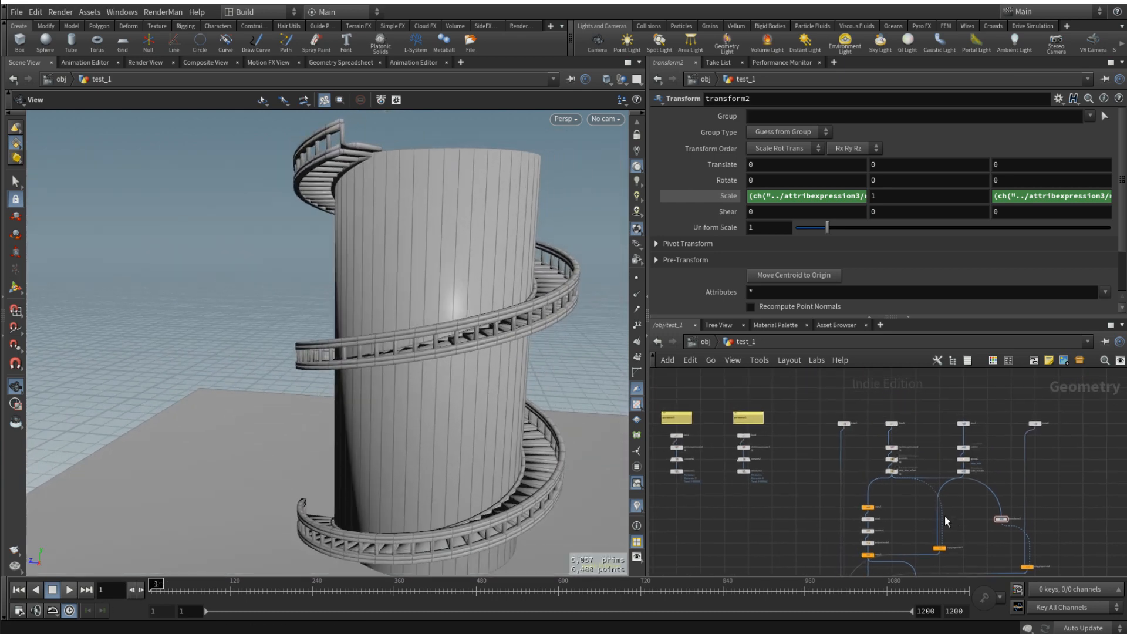
# - Set tube1's height to 15 and view the whole tower with its staircase
pyautogui.scroll(3, 861, 427)
pyautogui.click(833, 423)
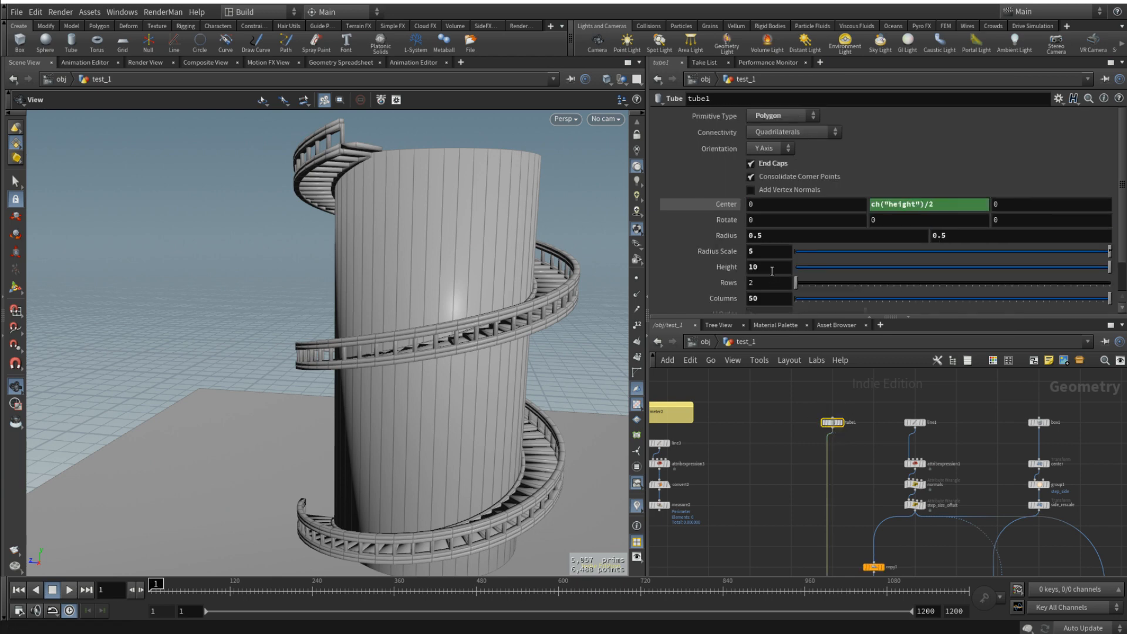
pyautogui.write('15')
pyautogui.press('Return')
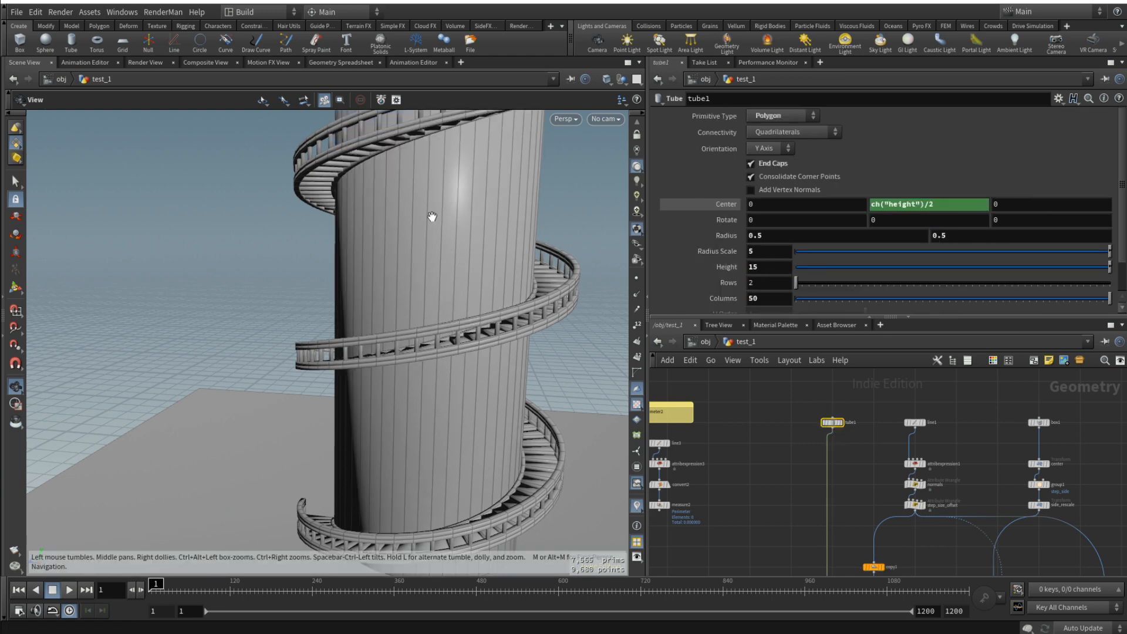
pyautogui.press('f')
pyautogui.moveTo(413, 216); pyautogui.dragTo(452, 246)
# - Set tube1's radius scale to 10 and examine how the staircase wraps around the wider tower
pyautogui.write('1')
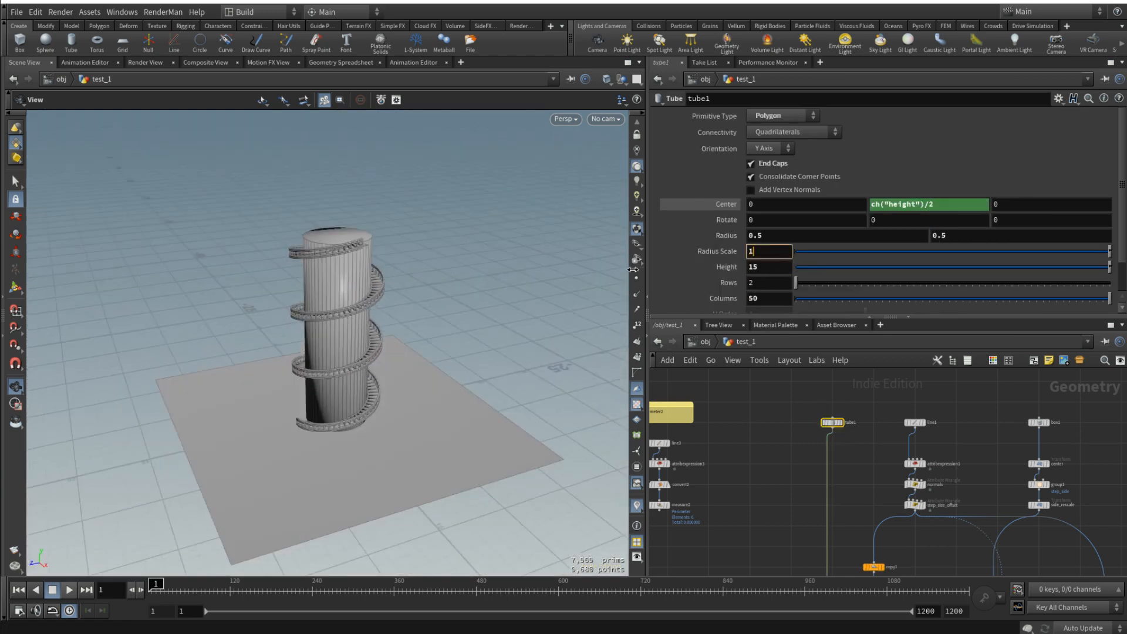
pyautogui.write('0')
pyautogui.press('Return')
pyautogui.moveTo(255, 325); pyautogui.dragTo(523, 273)
pyautogui.scroll(5, 403, 297)
pyautogui.scroll(-5, 1002, 466)
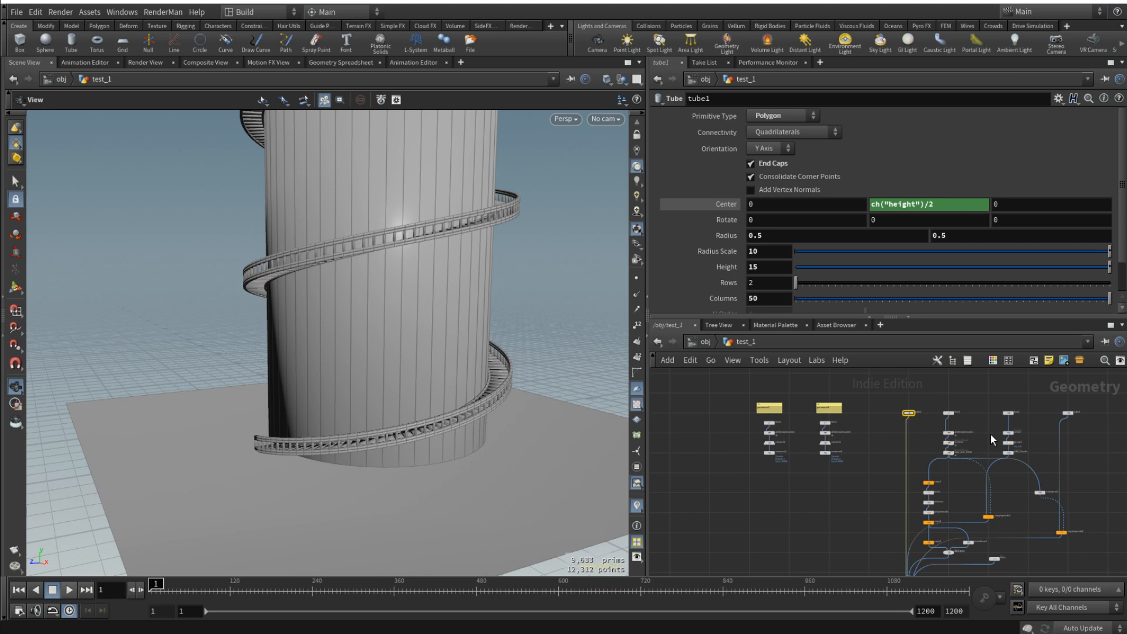
pyautogui.moveTo(430, 352); pyautogui.dragTo(449, 393)
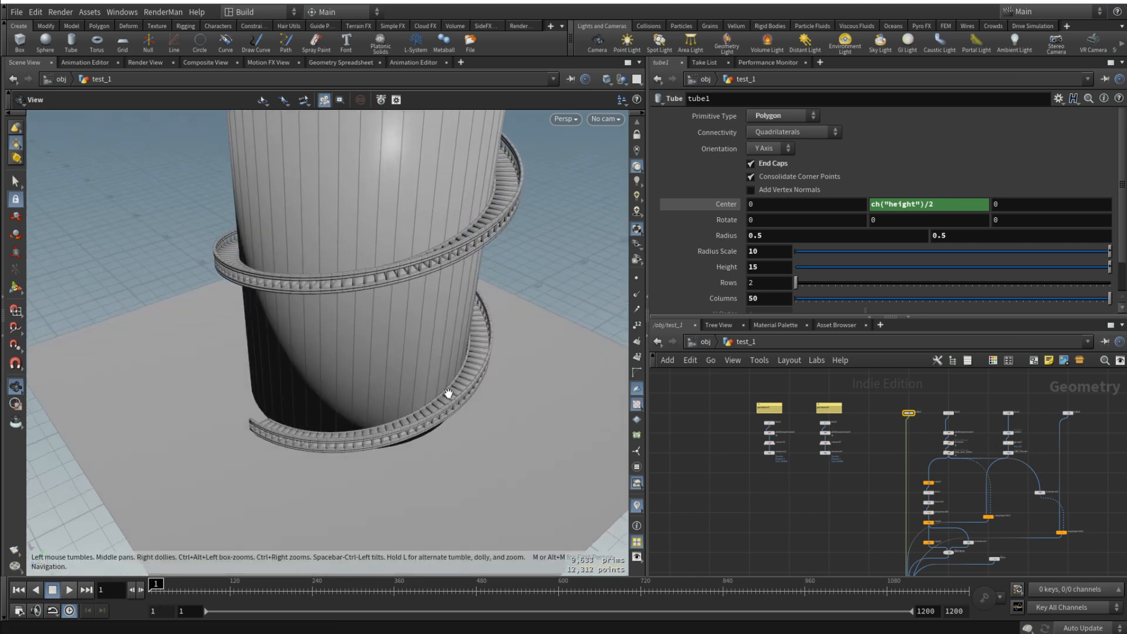
pyautogui.moveTo(463, 235); pyautogui.dragTo(399, 331)
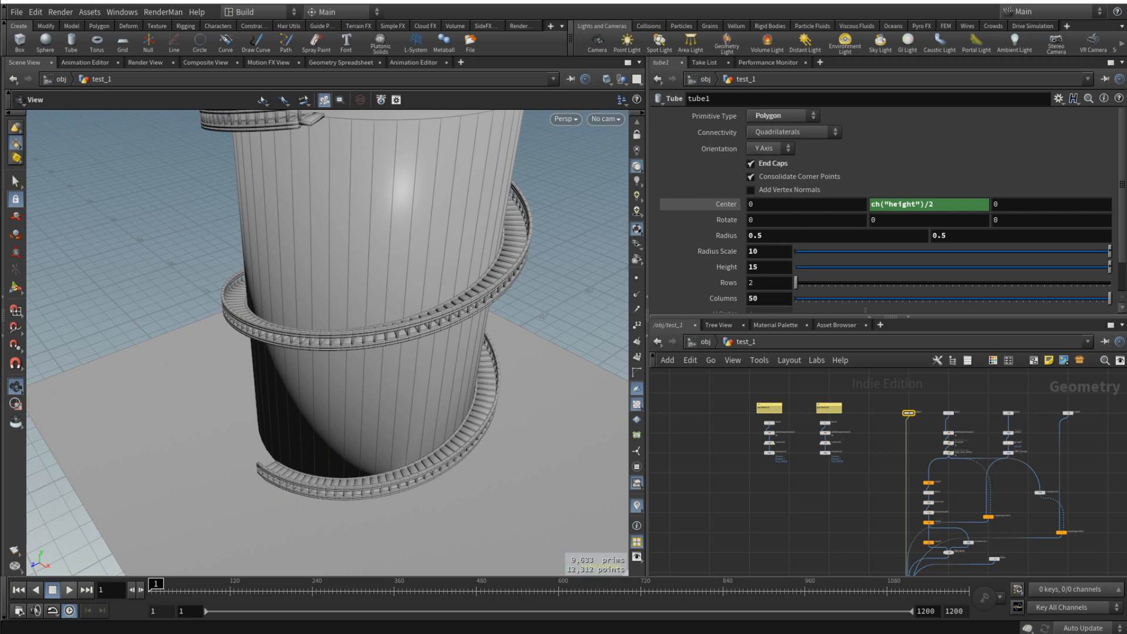
# - Add an Attribute Wrangle node below step_size_offset
pyautogui.scroll(5, 994, 468)
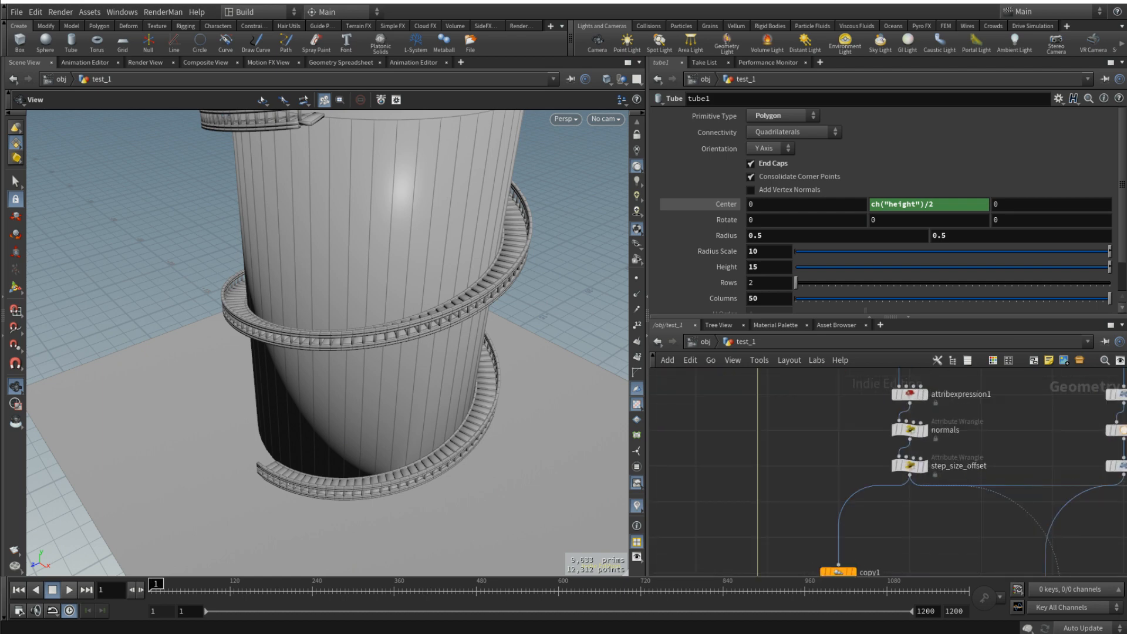
pyautogui.press('Tab')
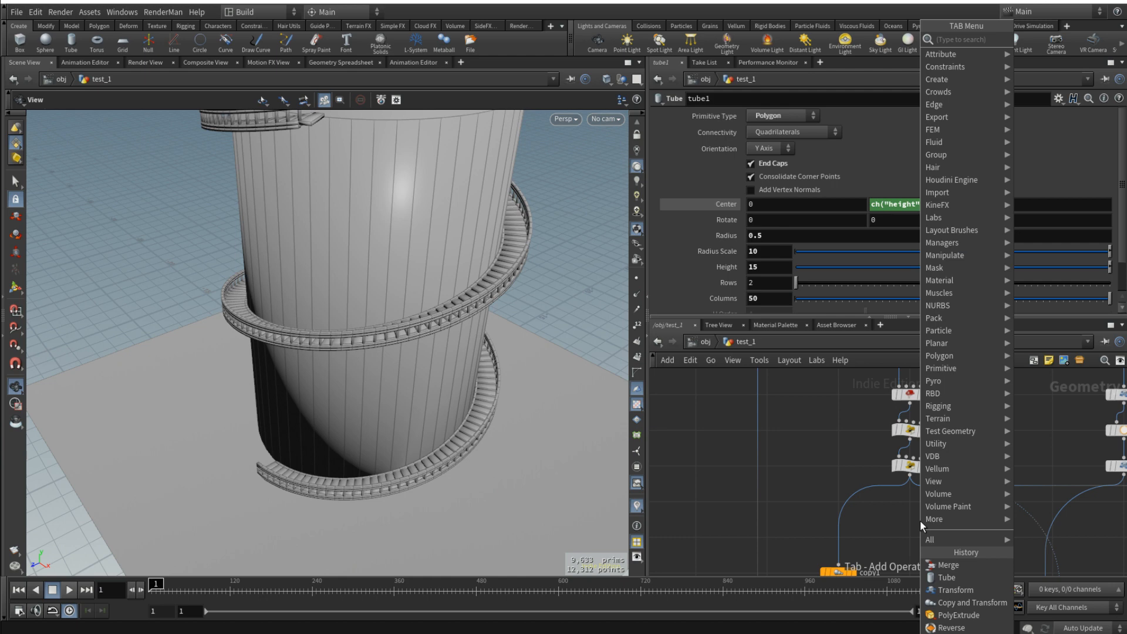
pyautogui.write('atrw')
pyautogui.press('BackSpace')
pyautogui.press('BackSpace')
pyautogui.press('BackSpace')
pyautogui.press('BackSpace')
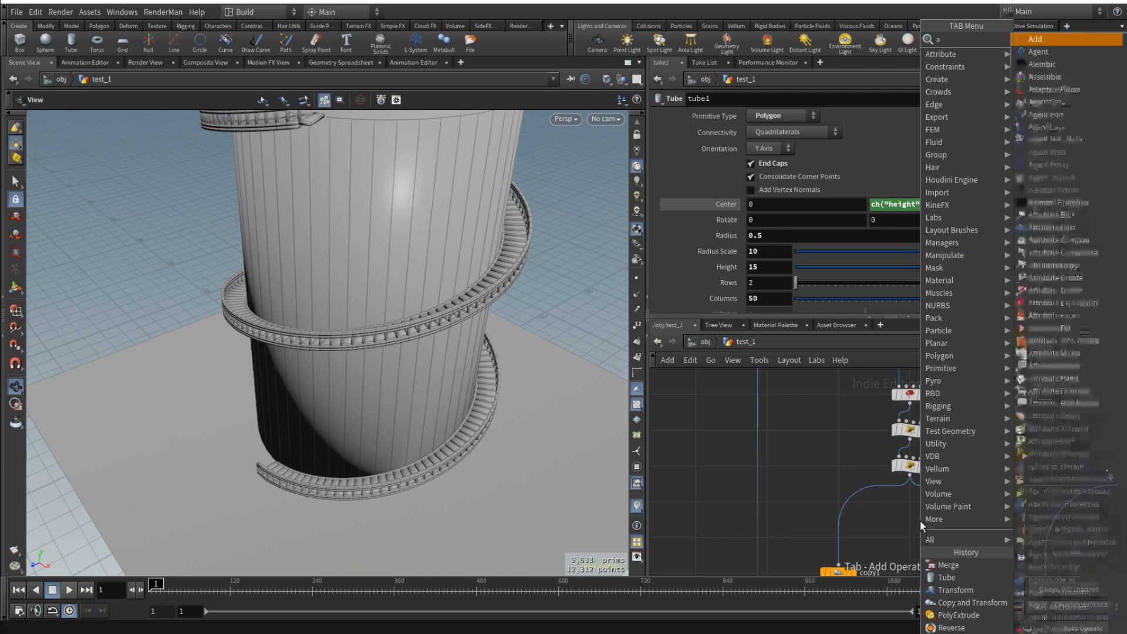
pyautogui.write('atw')
pyautogui.press('Return')
pyautogui.click(921, 520)
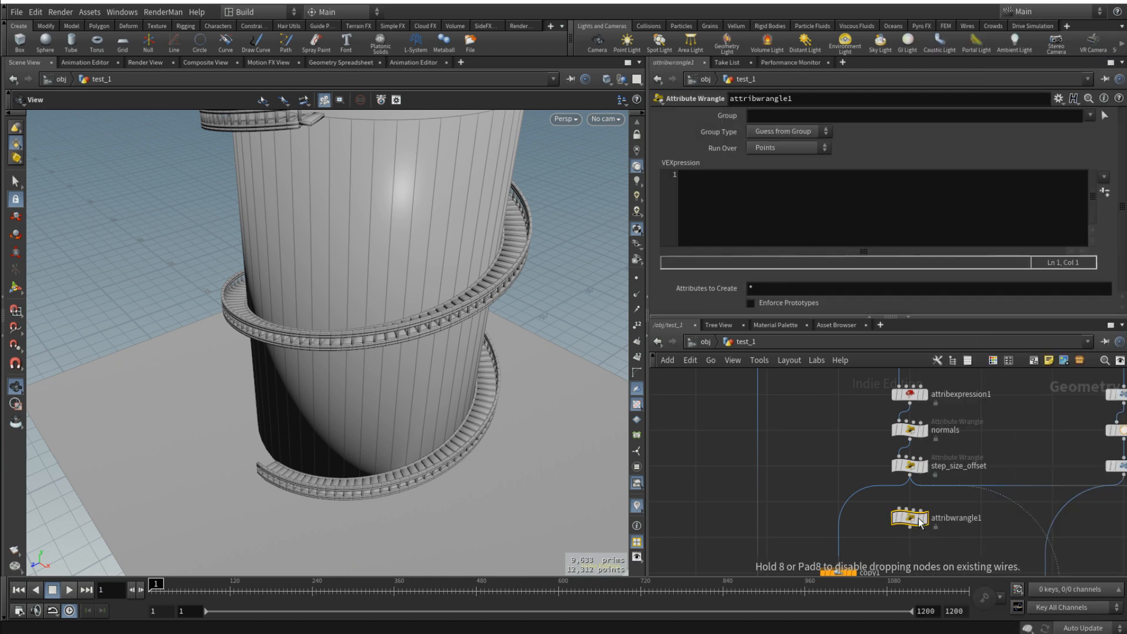
pyautogui.click(750, 230)
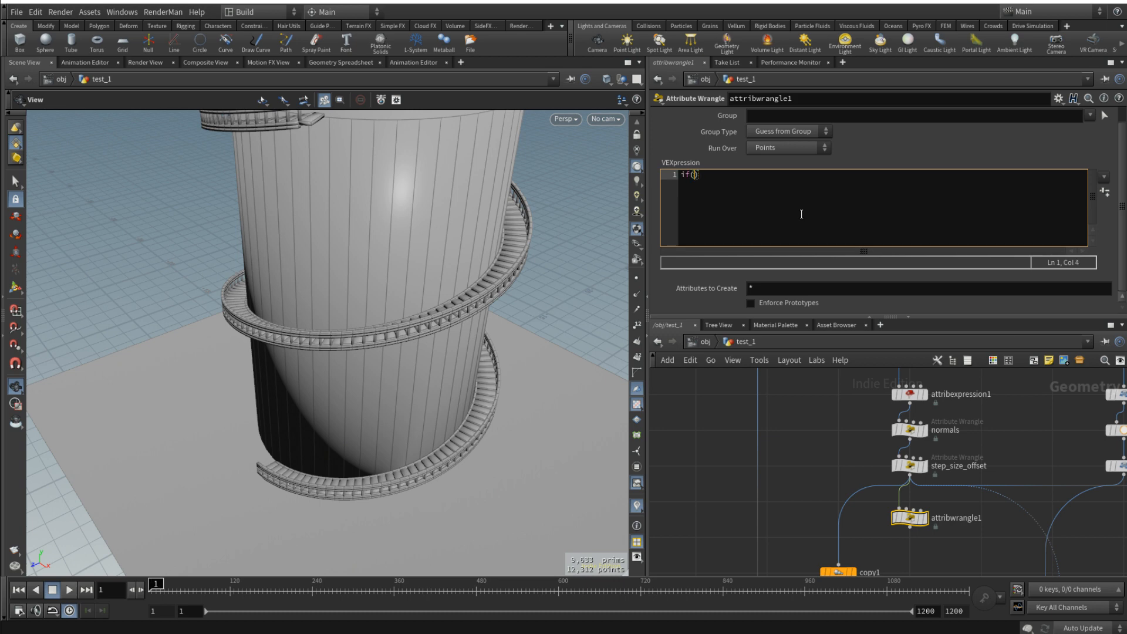
pyautogui.write('(@ptnum')
pyautogui.write('>')
pyautogui.write('@Frame-chi(')
pyautogui.write('""')
pyautogui.write('Offset')
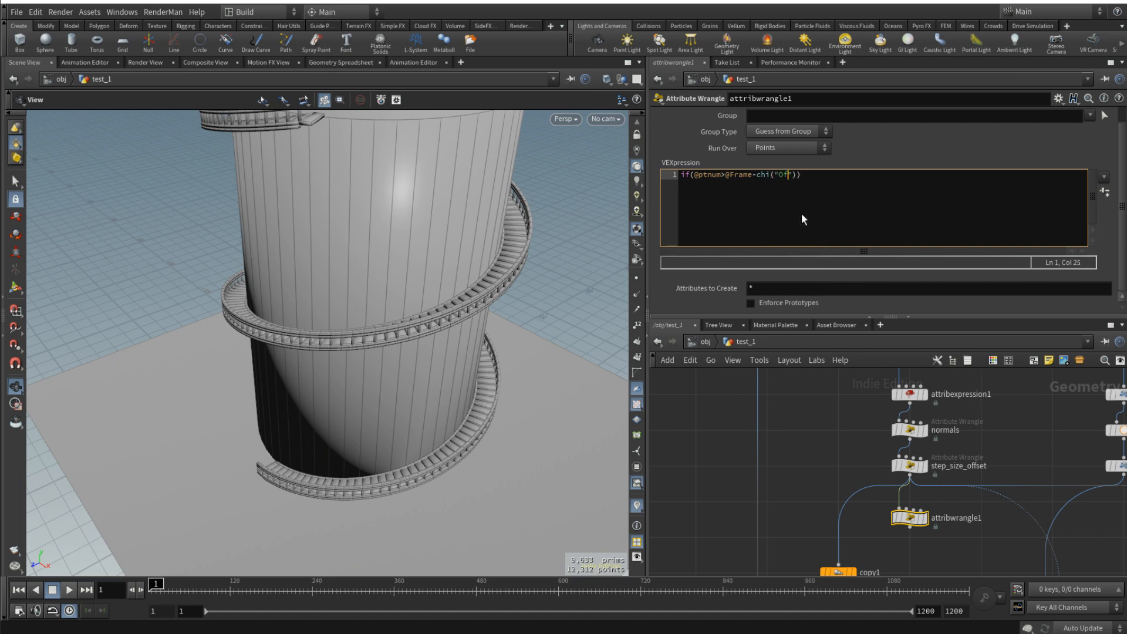
pyautogui.press('Right')
pyautogui.press('Right')
pyautogui.press('Right')
pyautogui.press('Return')
pyautogui.write('{')
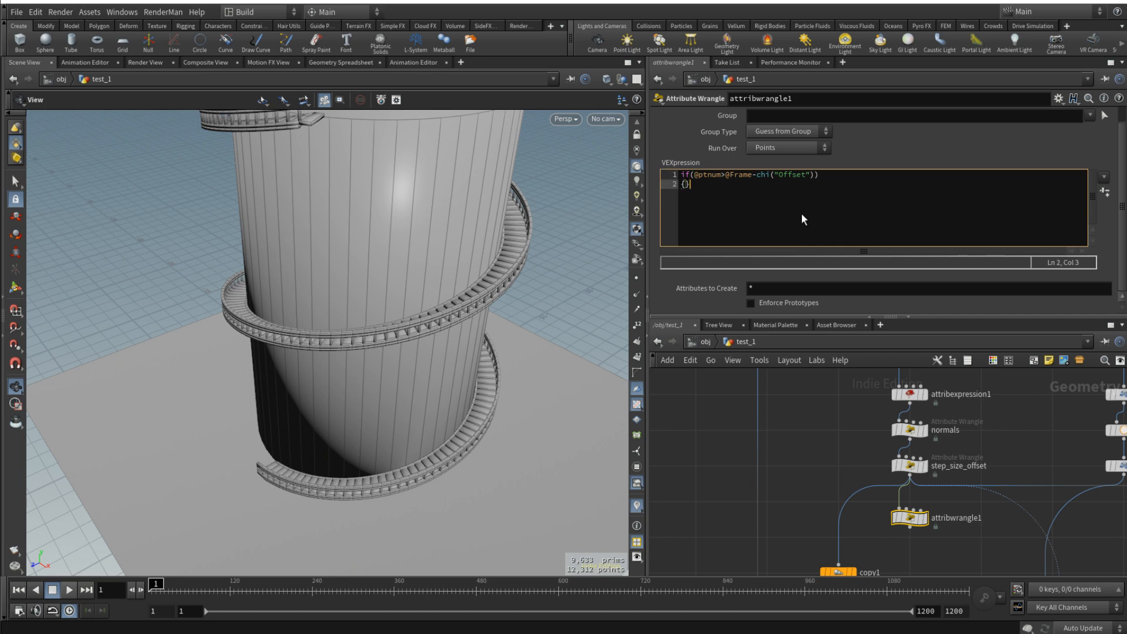
pyautogui.press('Return')
pyautogui.write('remove')
pyautogui.press('Return')
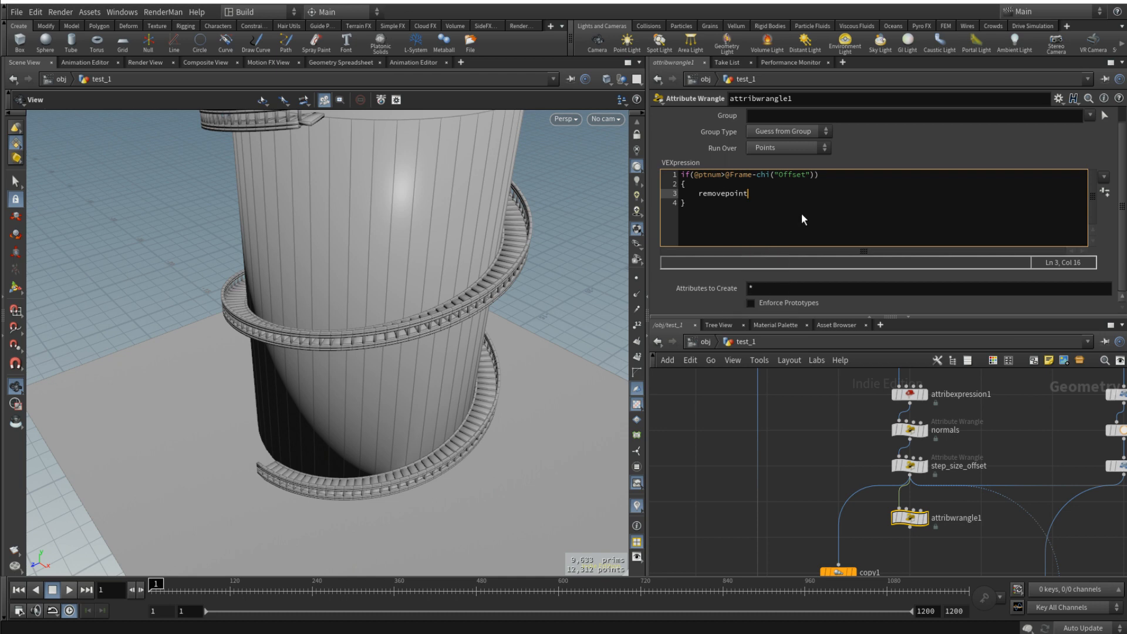
pyautogui.write('(0, @ptnum);')
pyautogui.click(816, 410)
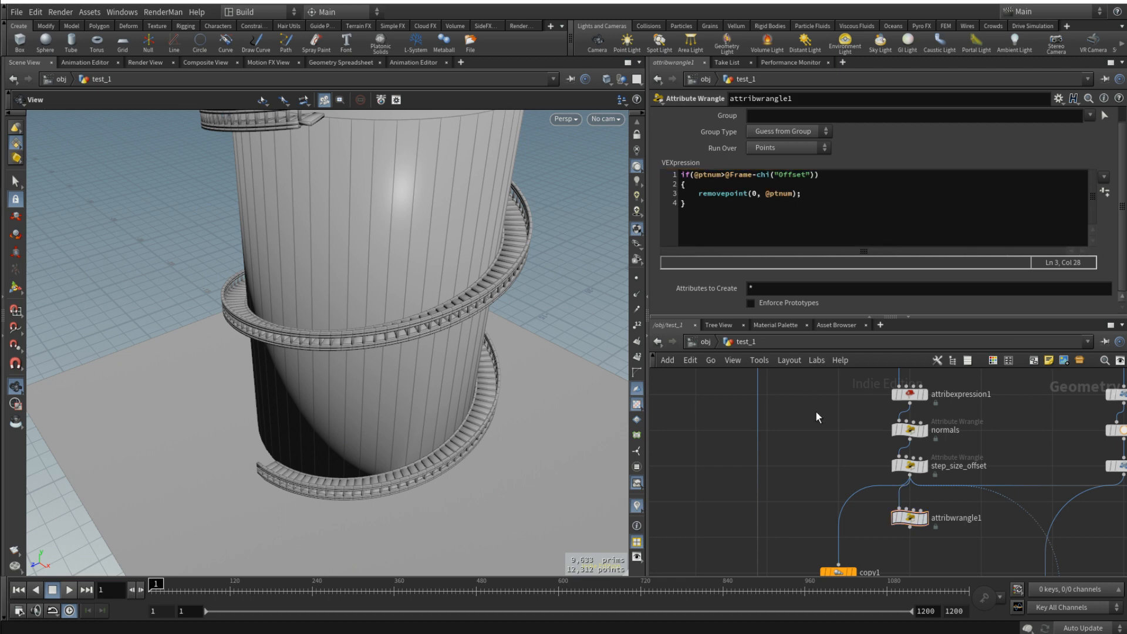
# - Create the wrangle's Offset parameter, display attribwrangle1 and scrub the timeline to preview how its points appear
pyautogui.click(1107, 190)
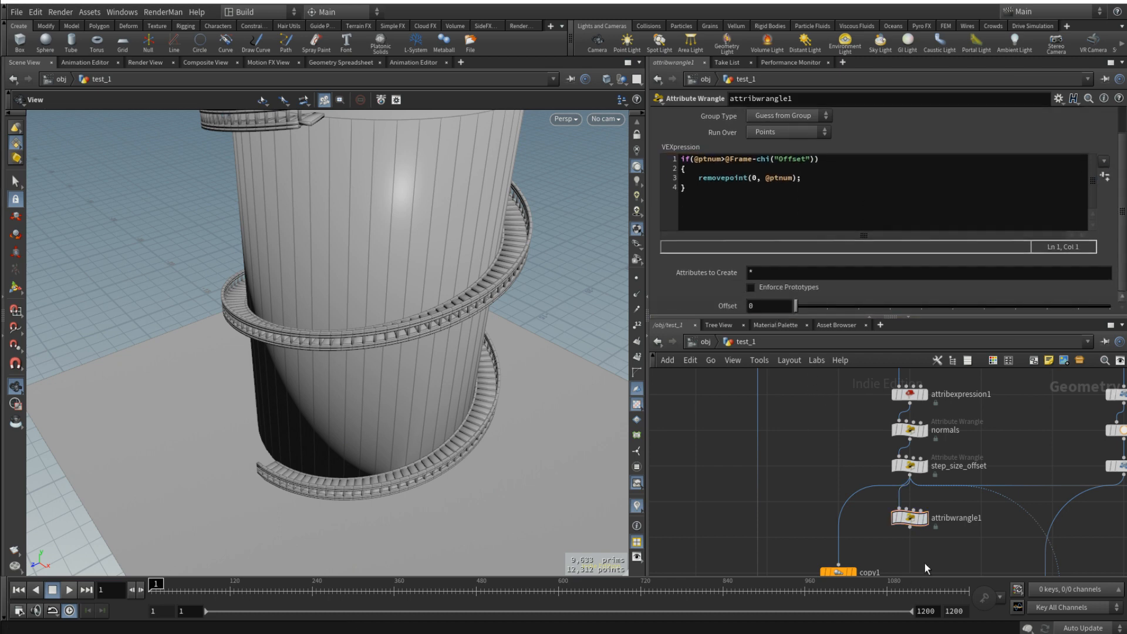
pyautogui.click(925, 518)
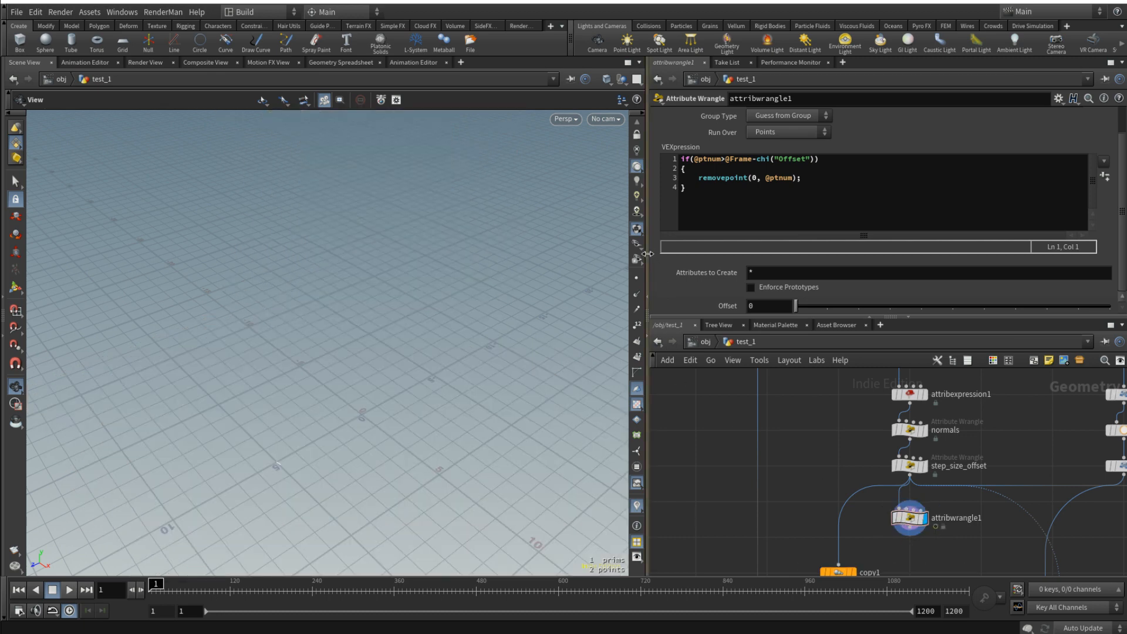
pyautogui.press('f')
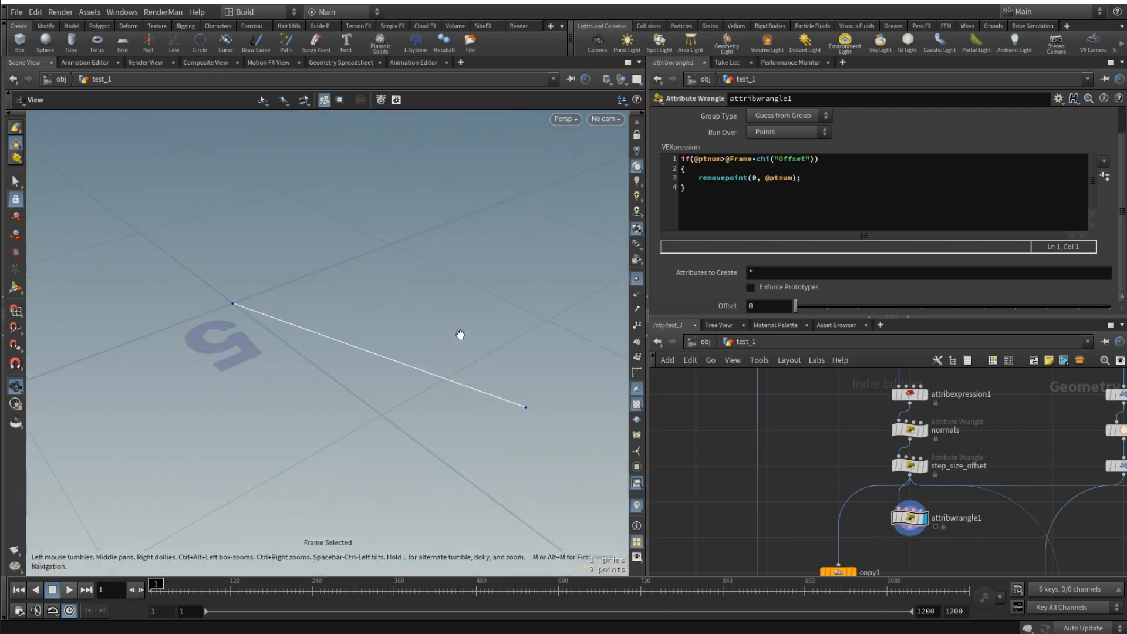
pyautogui.scroll(-5, 461, 334)
pyautogui.moveTo(160, 589); pyautogui.dragTo(293, 589)
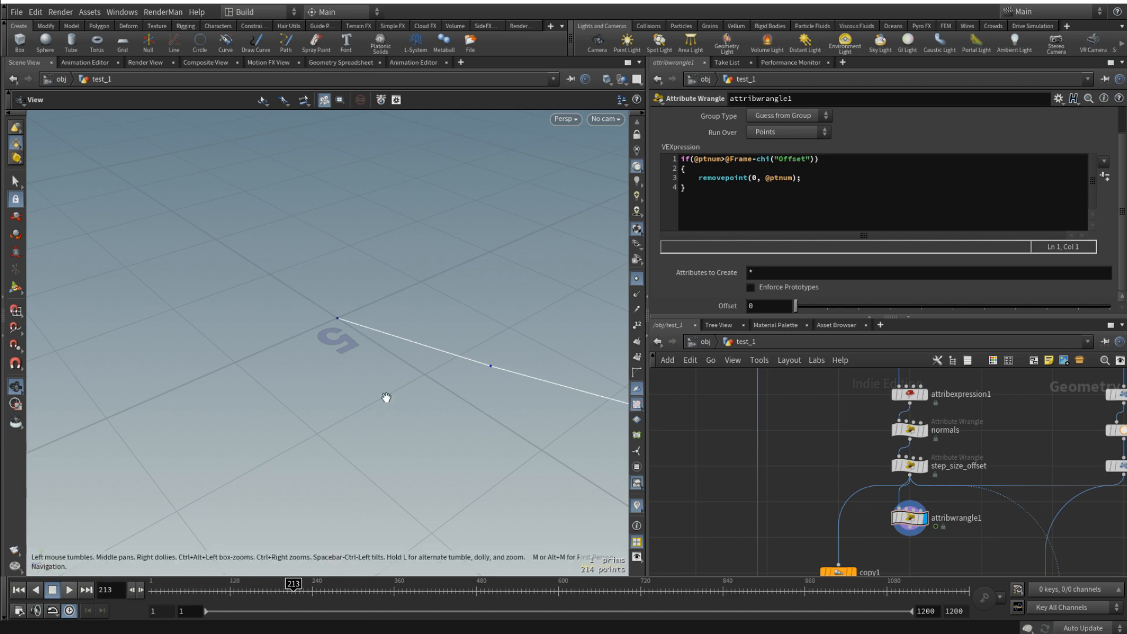
pyautogui.moveTo(386, 398); pyautogui.dragTo(395, 395)
pyautogui.moveTo(251, 589); pyautogui.dragTo(219, 585)
# - Set Offset to 3 and rewire step_size_offset's downstream connections so they come from attribwrangle1
pyautogui.moveTo(796, 306); pyautogui.dragTo(904, 308)
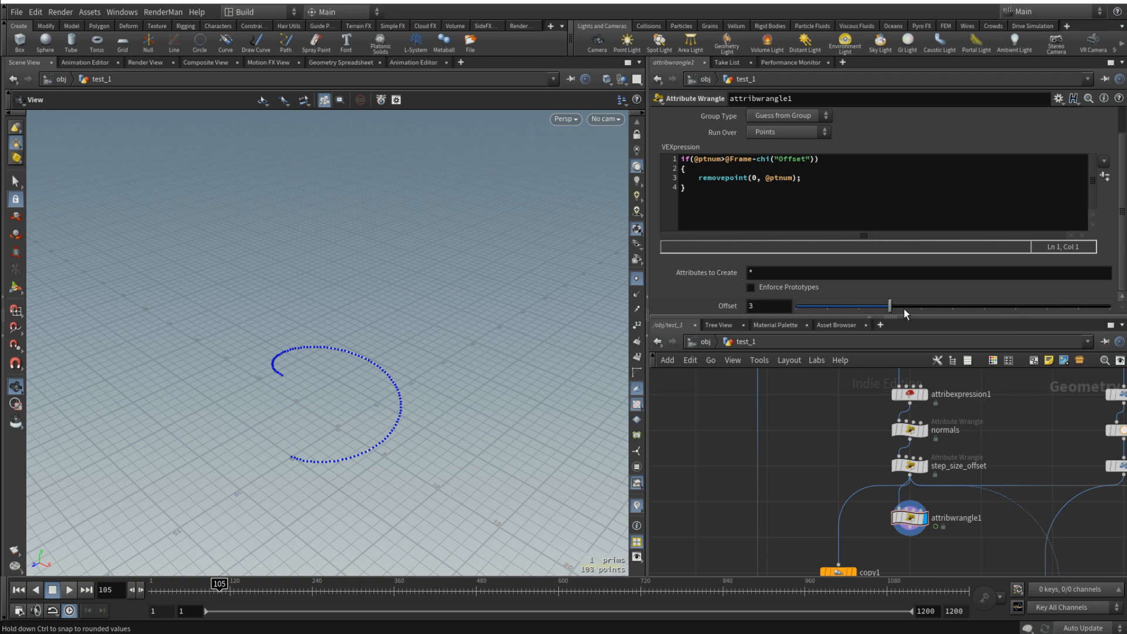
pyautogui.moveTo(988, 523); pyautogui.dragTo(956, 492, button='middle')
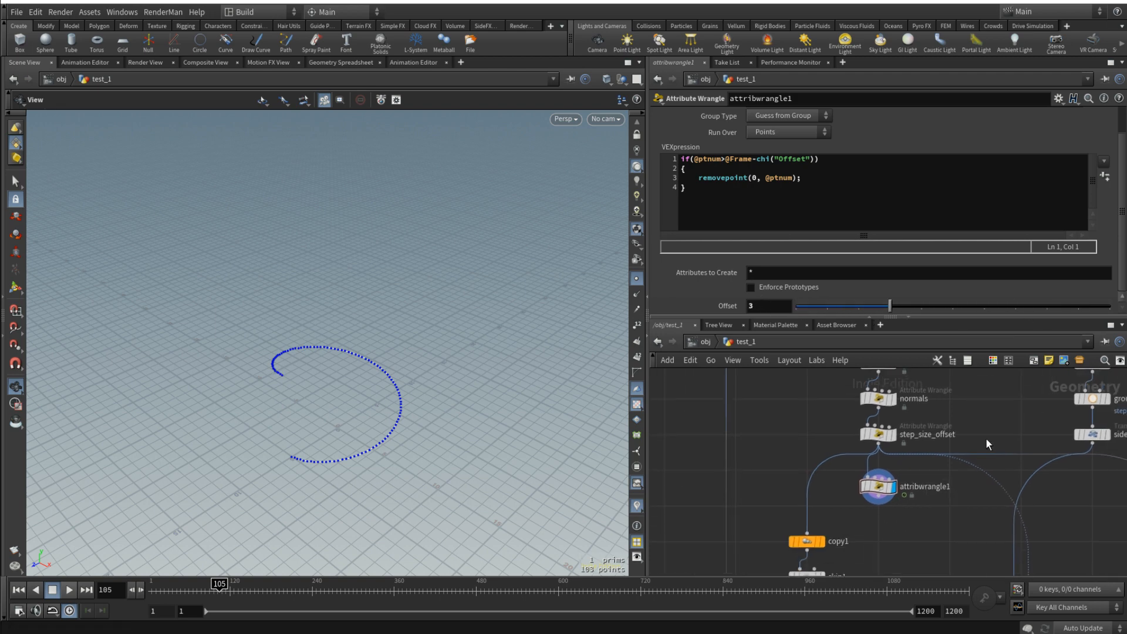
pyautogui.moveTo(985, 438); pyautogui.dragTo(890, 514)
pyautogui.moveTo(787, 449); pyautogui.dragTo(887, 510)
# - Display merge1 with point markers hidden and scrub to frame 229 to preview the staircase growing around the tower
pyautogui.scroll(-4, 908, 523)
pyautogui.moveTo(929, 528); pyautogui.dragTo(956, 356, button='middle')
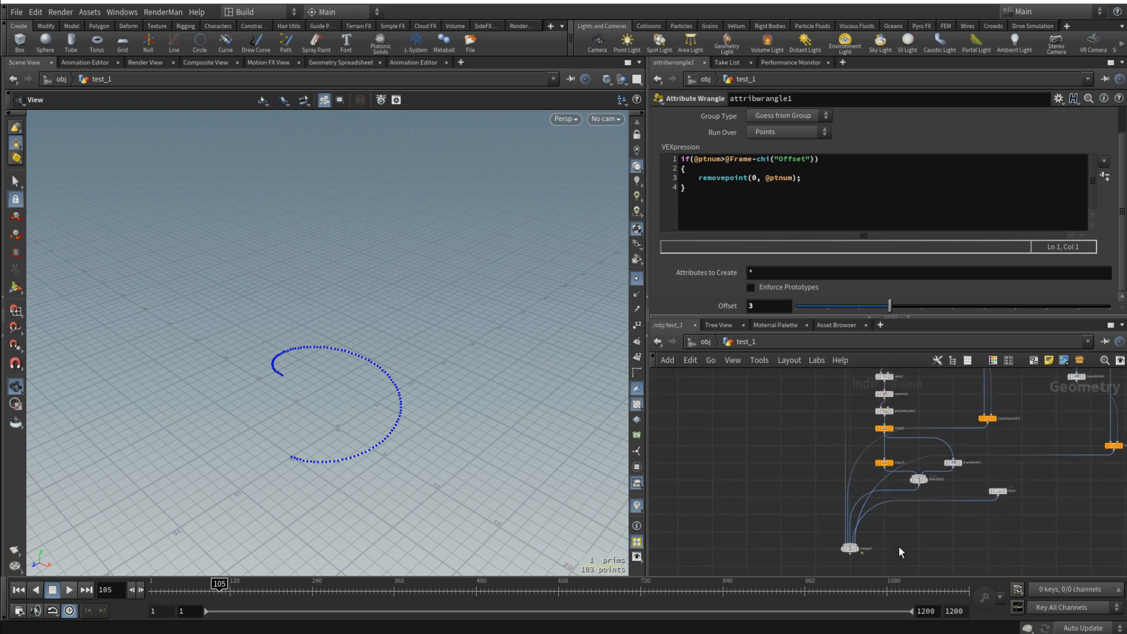
pyautogui.scroll(3, 862, 549)
pyautogui.click(855, 549)
pyautogui.click(842, 548)
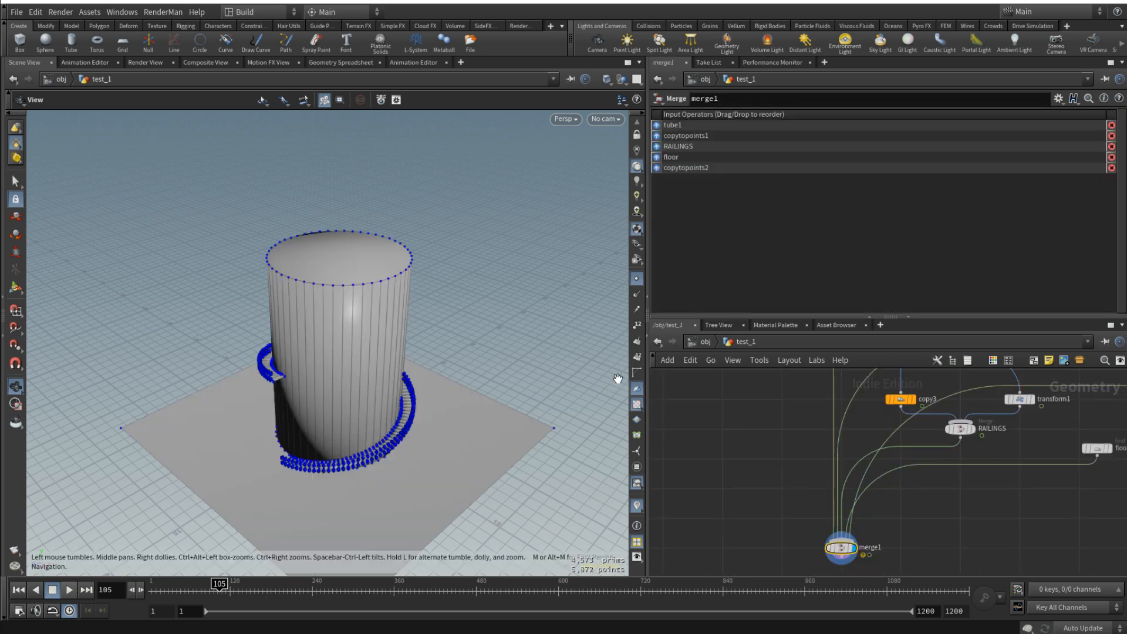
pyautogui.click(637, 279)
pyautogui.moveTo(183, 592); pyautogui.dragTo(237, 587)
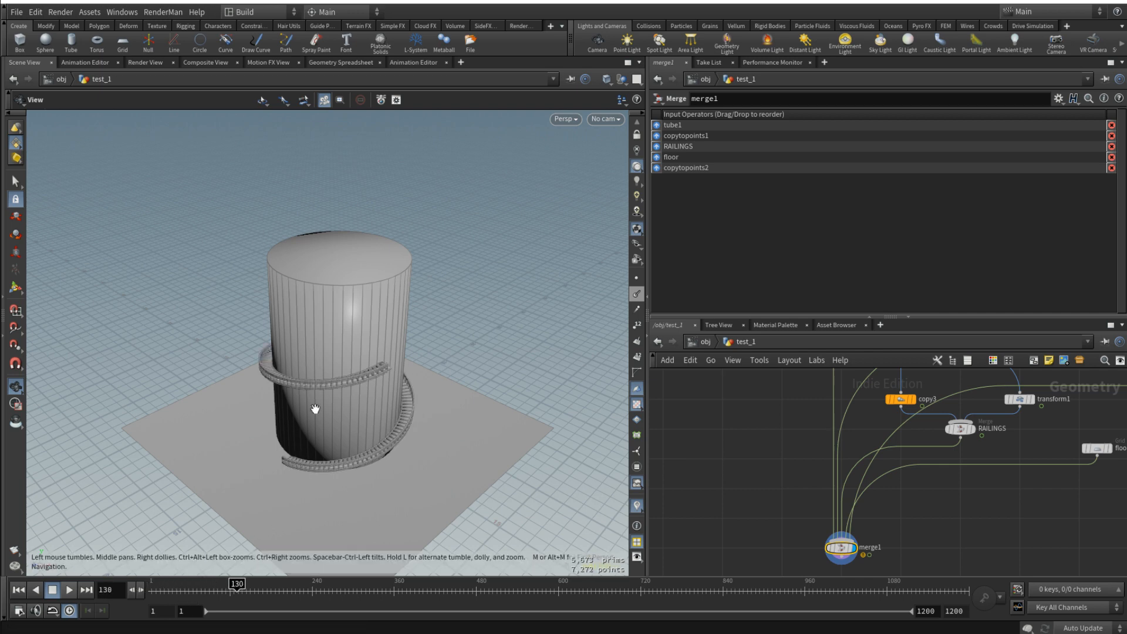
pyautogui.moveTo(314, 408); pyautogui.dragTo(424, 293, button='right')
pyautogui.moveTo(220, 590); pyautogui.dragTo(305, 583)
# - Examine the staircase's upper end and railings at the tower top from several sides
pyautogui.hotkey('space', 'g')
pyautogui.scroll(10, 294, 229)
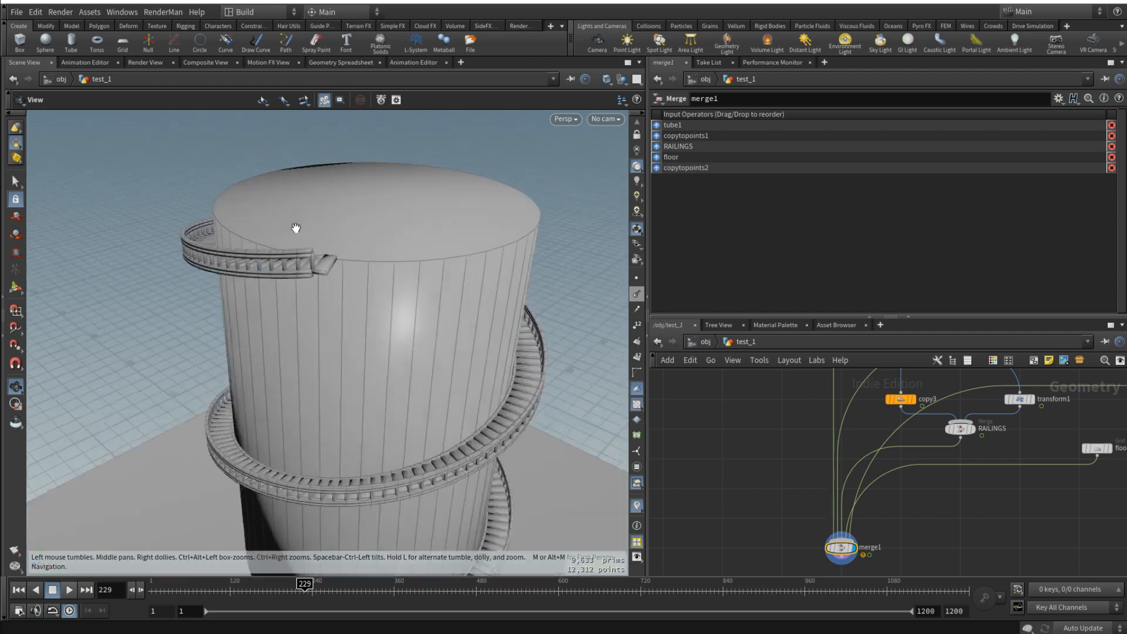
pyautogui.moveTo(340, 278); pyautogui.dragTo(394, 265)
pyautogui.moveTo(282, 267); pyautogui.dragTo(387, 252)
pyautogui.scroll(-3, 917, 458)
pyautogui.moveTo(936, 481); pyautogui.dragTo(904, 516, button='middle')
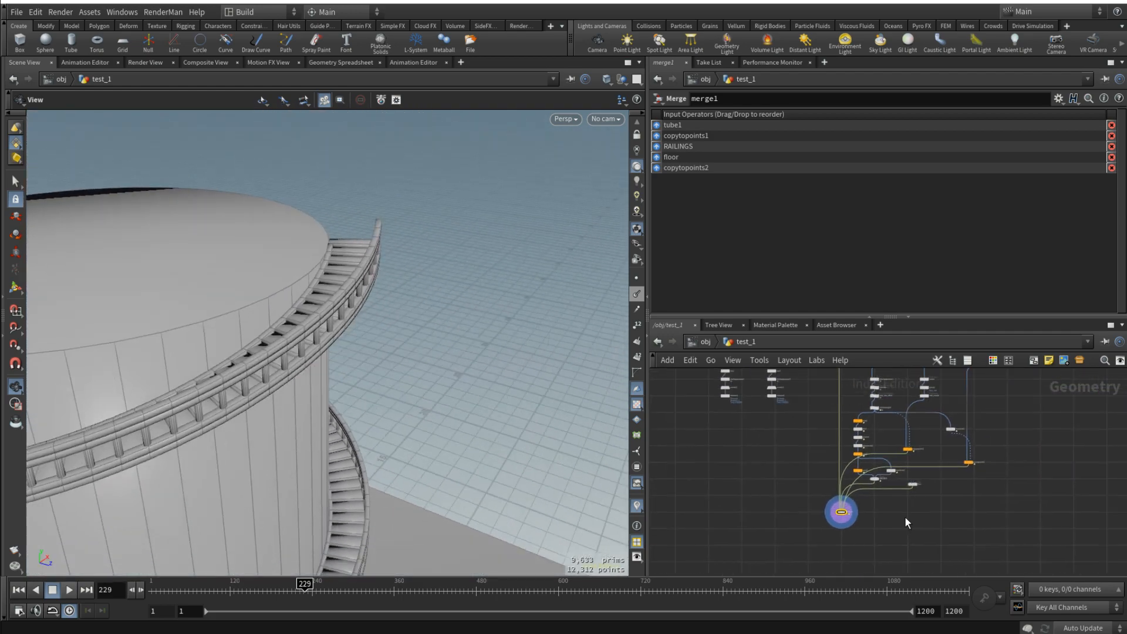
pyautogui.moveTo(382, 317); pyautogui.dragTo(431, 335)
# - Display the center node of the step box branch, move it closer to box1 and frame the box
pyautogui.scroll(5, 983, 472)
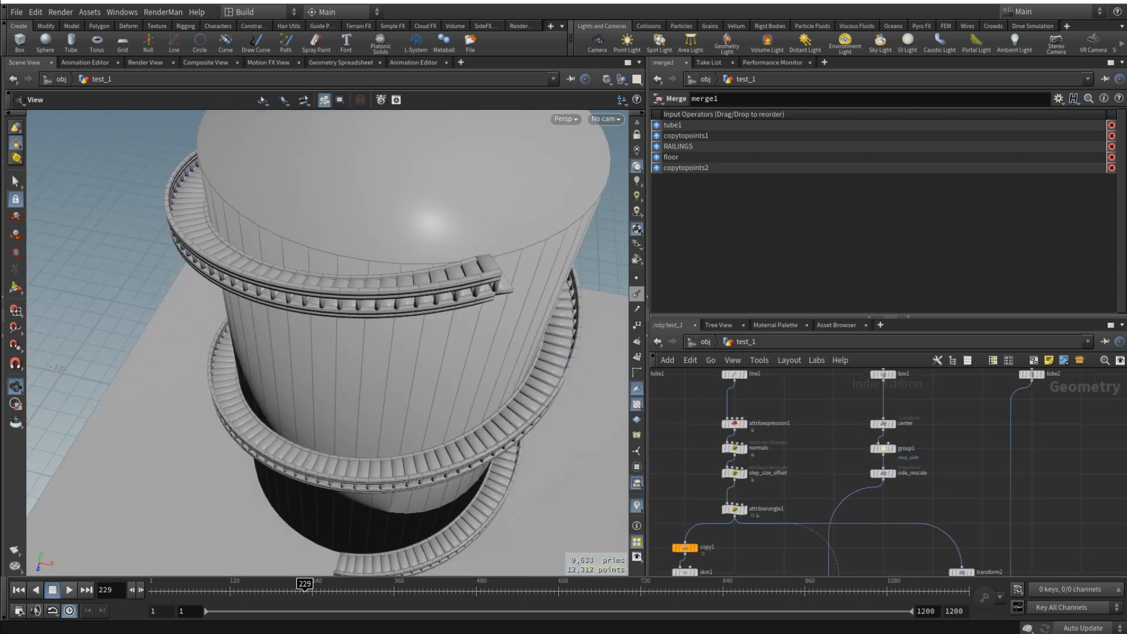
pyautogui.scroll(3, 955, 453)
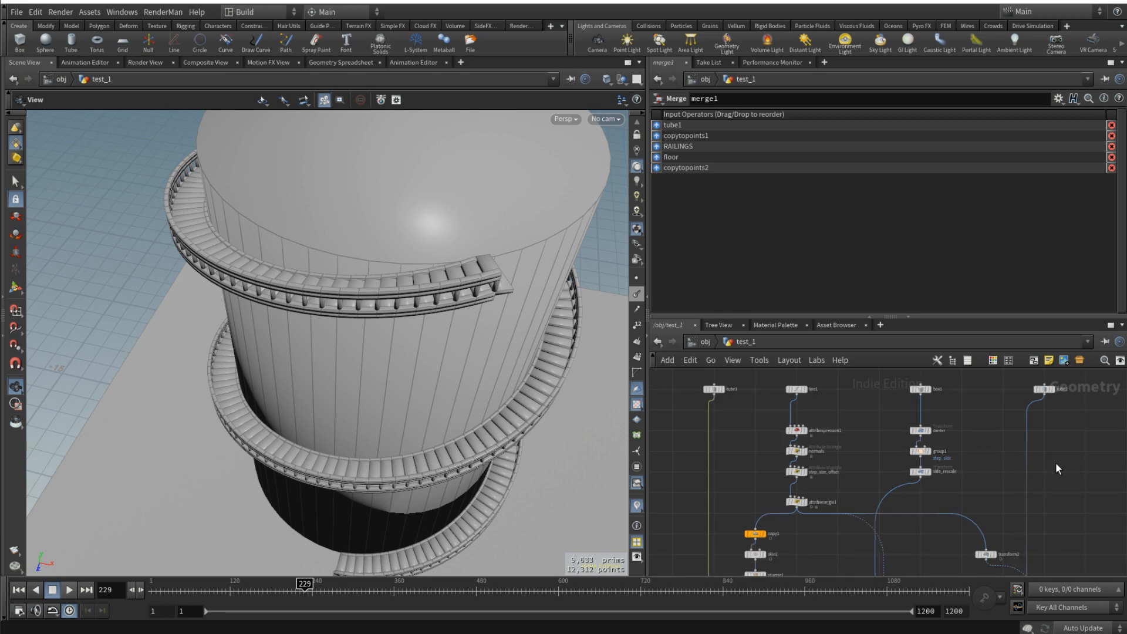
pyautogui.moveTo(960, 399); pyautogui.dragTo(965, 435, button='middle')
pyautogui.click(916, 454)
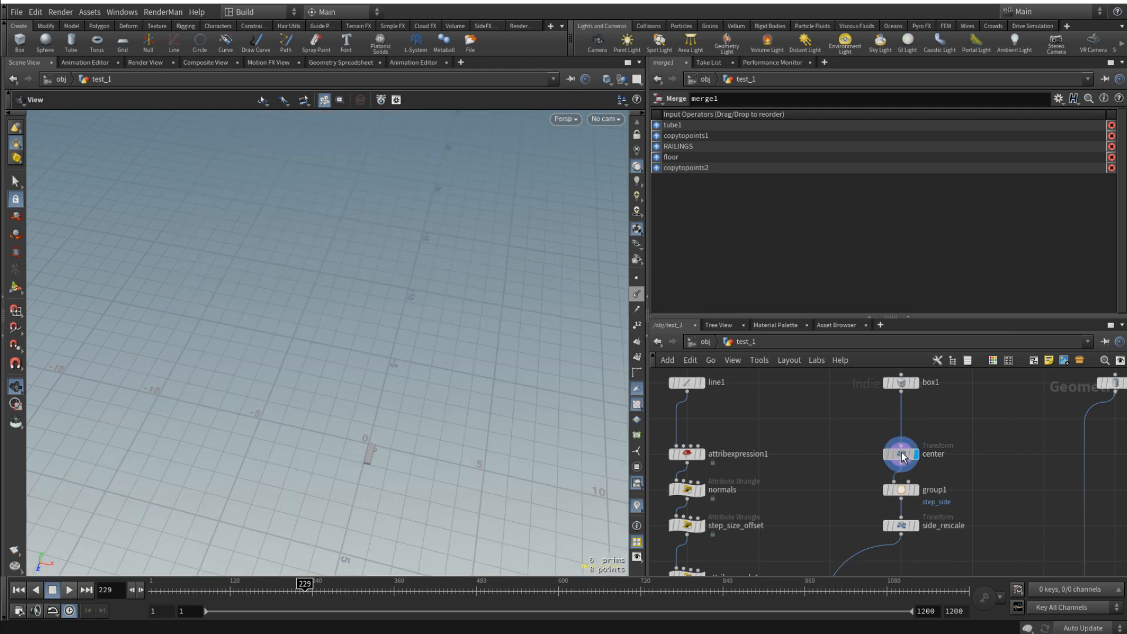
pyautogui.moveTo(906, 456); pyautogui.dragTo(906, 420)
pyautogui.hotkey('space', 'f')
pyautogui.moveTo(446, 379); pyautogui.dragTo(305, 358)
# - Insert a Transform node between center and group1 and rename it anim
pyautogui.press('Tab')
pyautogui.write('tra')
pyautogui.click(1109, 69)
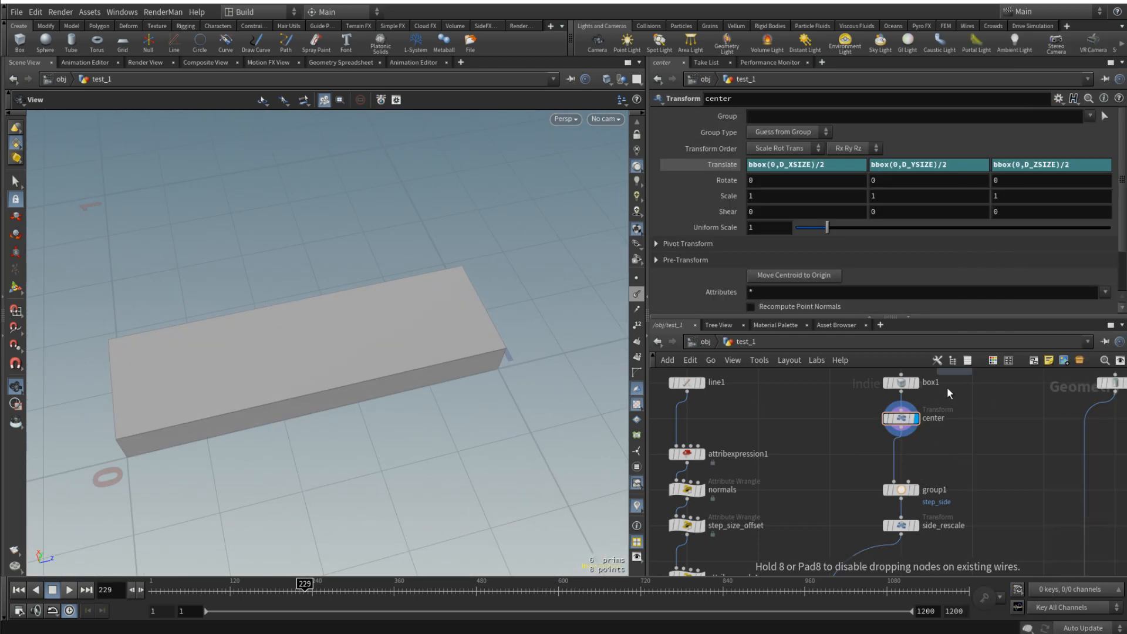
pyautogui.click(897, 457)
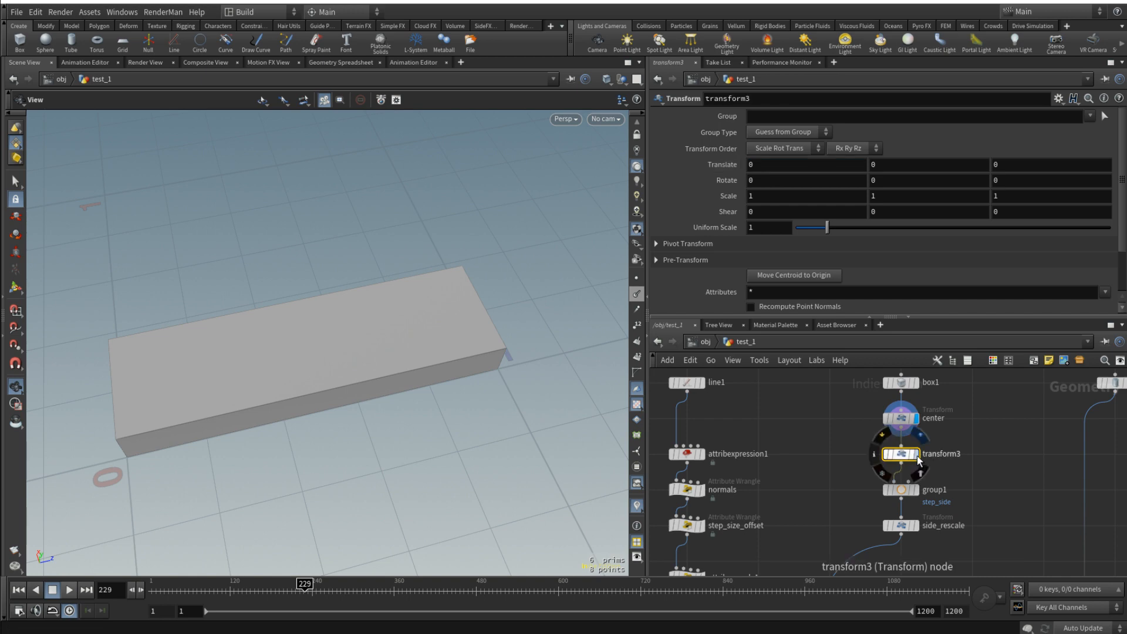
pyautogui.click(36, 590)
pyautogui.moveTo(340, 428); pyautogui.dragTo(355, 358)
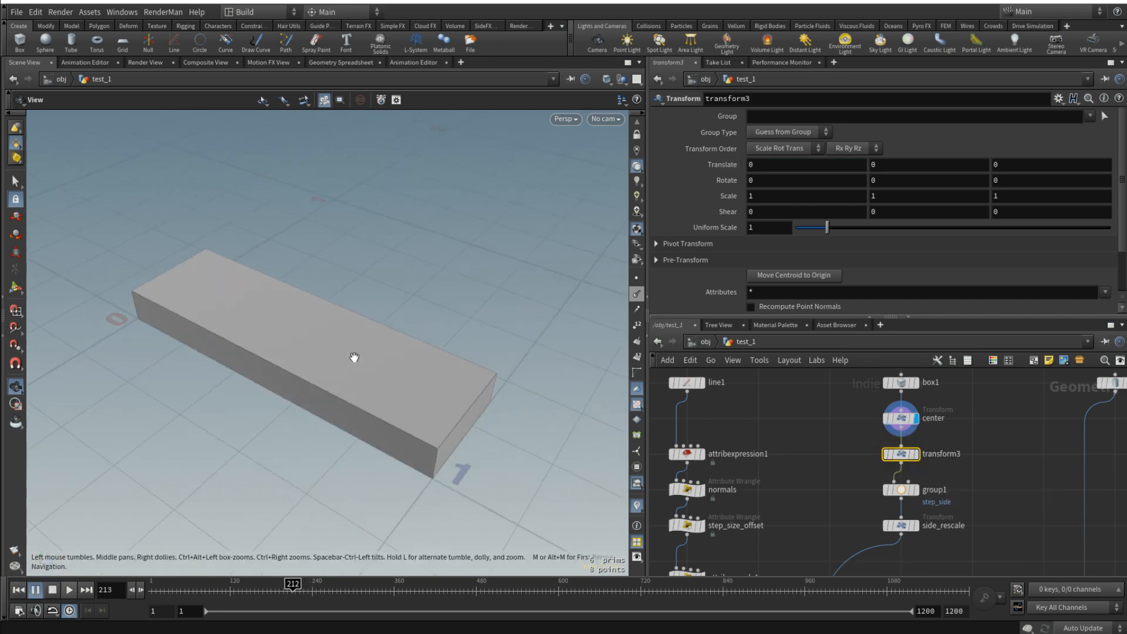
pyautogui.doubleClick(943, 453)
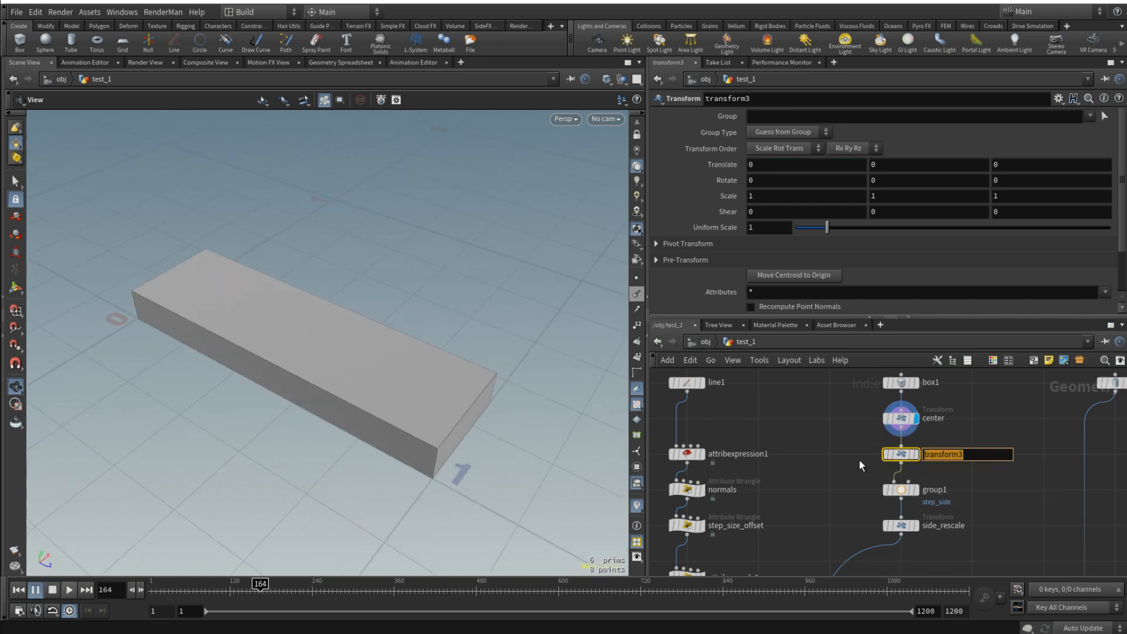
pyautogui.write('anim')
pyautogui.press('Return')
# - Display the anim node and keyframe its Z scale at 0 on frame 1
pyautogui.moveTo(294, 403); pyautogui.dragTo(518, 381)
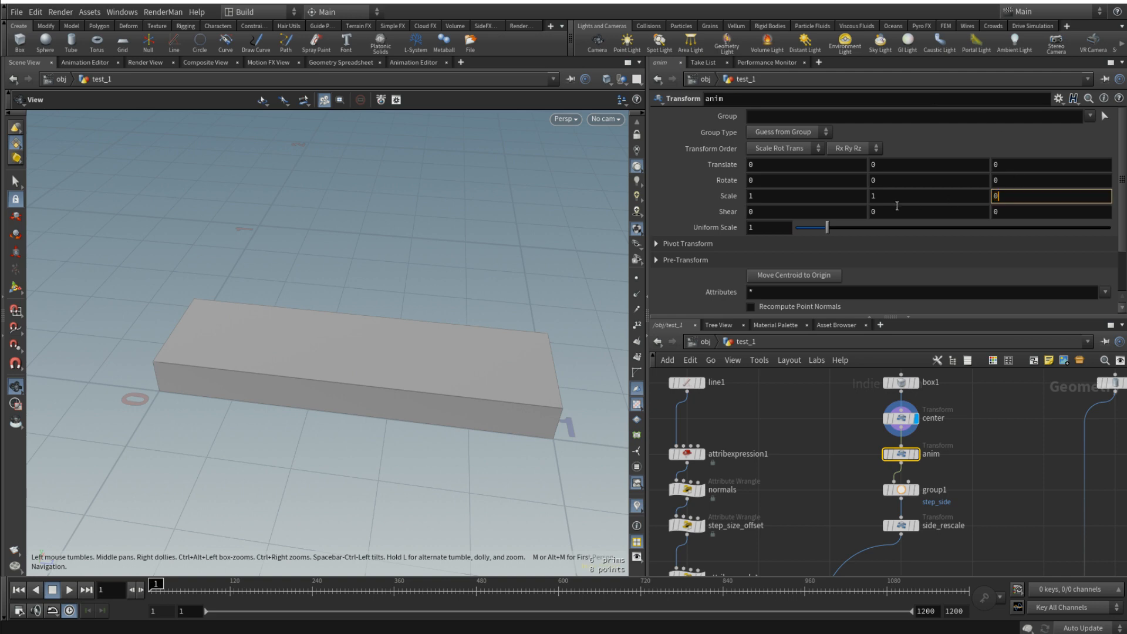
pyautogui.click(915, 454)
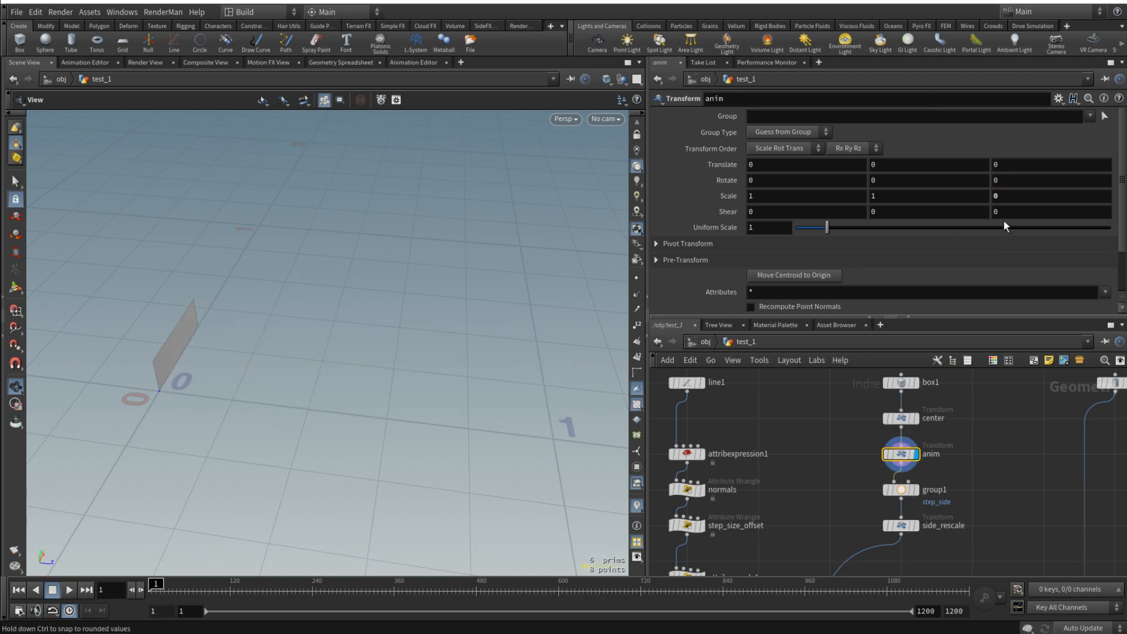
pyautogui.keyDown('alt'); pyautogui.click(1019, 199); pyautogui.keyUp('alt')
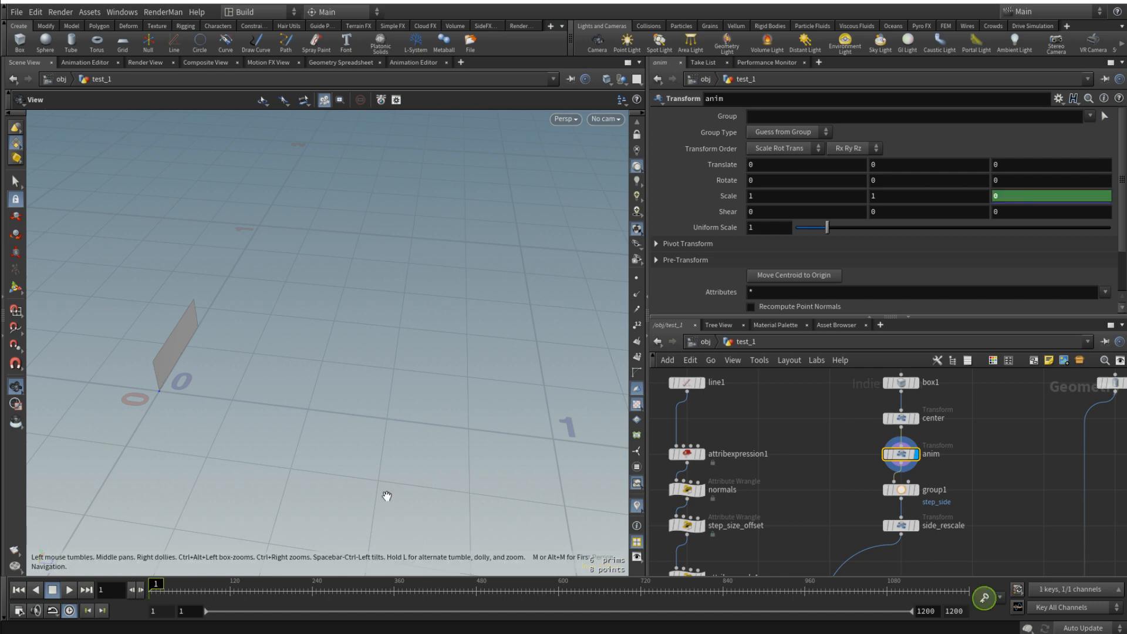
# - Keyframe anim's Z scale at 1 on frame 15 and scrub the timeline to preview the step extending
pyautogui.click(80, 591)
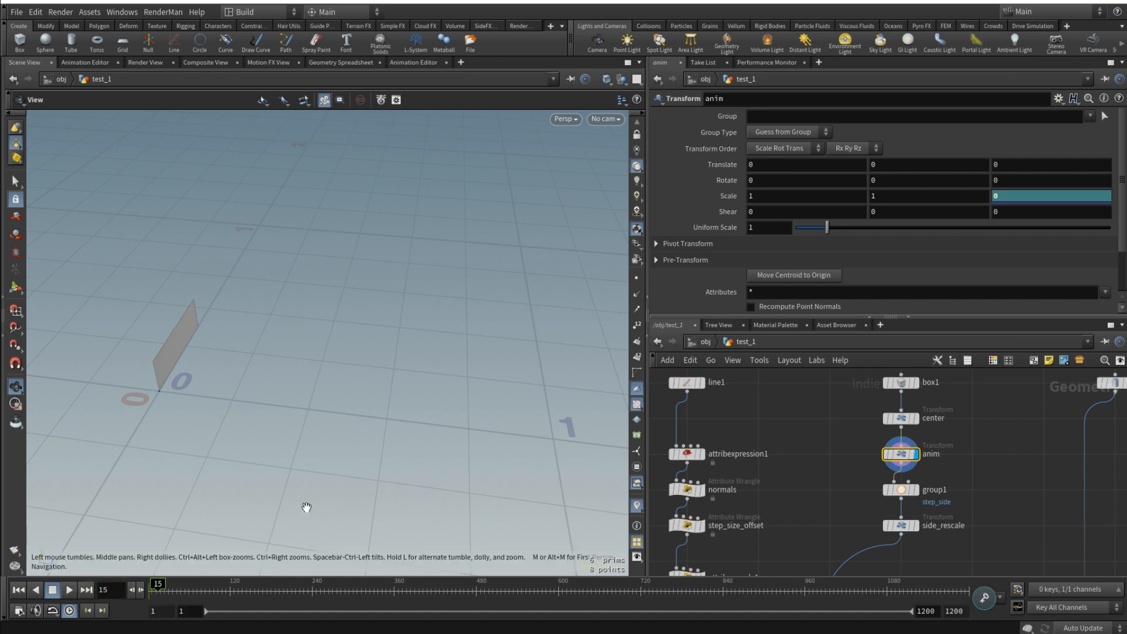
pyautogui.keyDown('alt'); pyautogui.click(1019, 193); pyautogui.keyUp('alt')
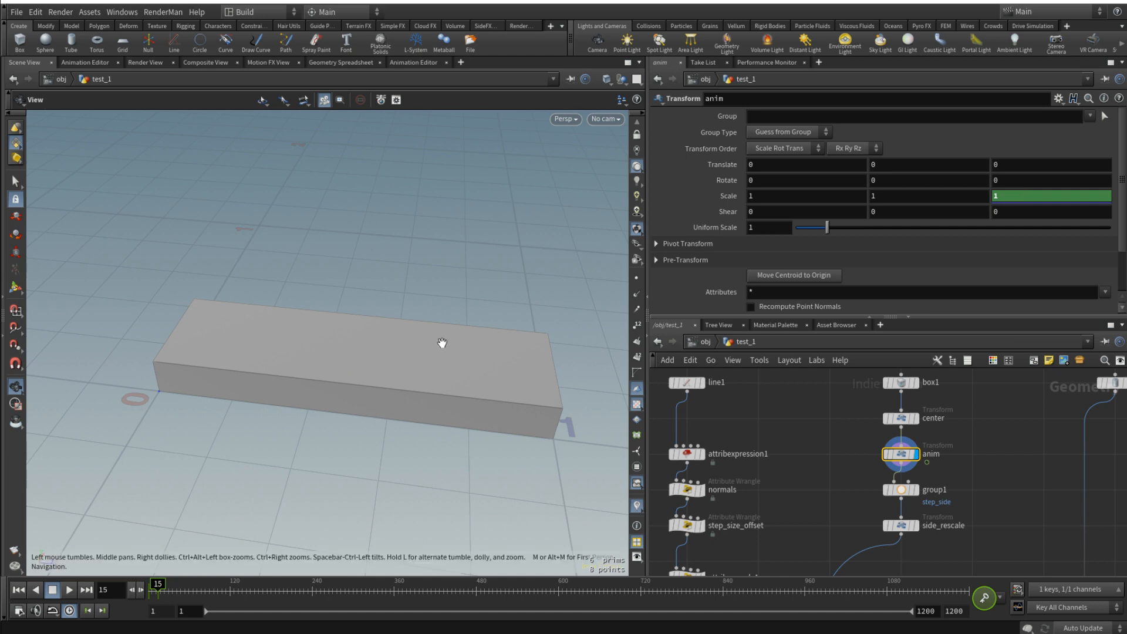
pyautogui.moveTo(364, 418); pyautogui.dragTo(388, 382)
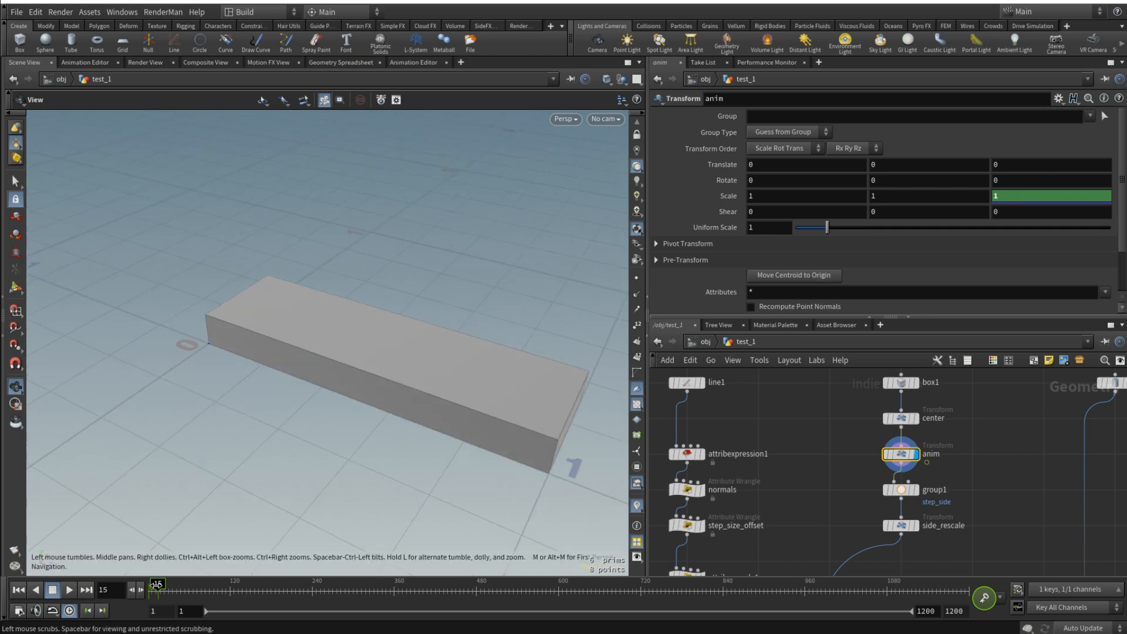
pyautogui.moveTo(151, 589); pyautogui.dragTo(162, 587)
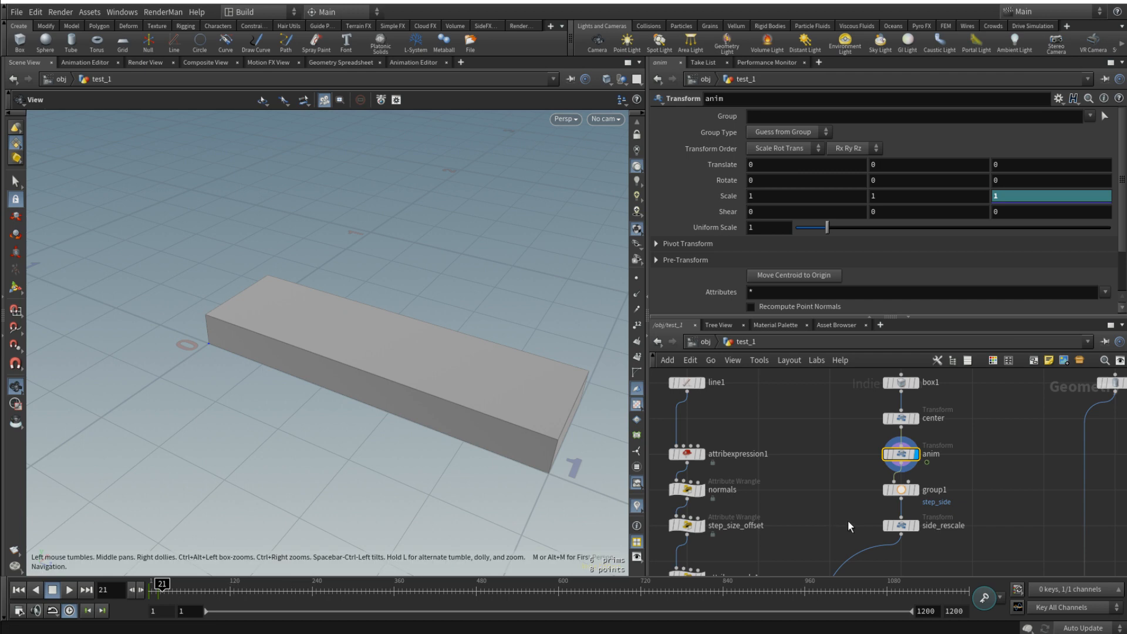
# - Display merge1 and frame the complete tower with its staircase
pyautogui.scroll(-7, 1032, 480)
pyautogui.moveTo(1093, 517); pyautogui.dragTo(1074, 395, button='middle')
pyautogui.scroll(4, 910, 484)
pyautogui.scroll(1, 910, 484)
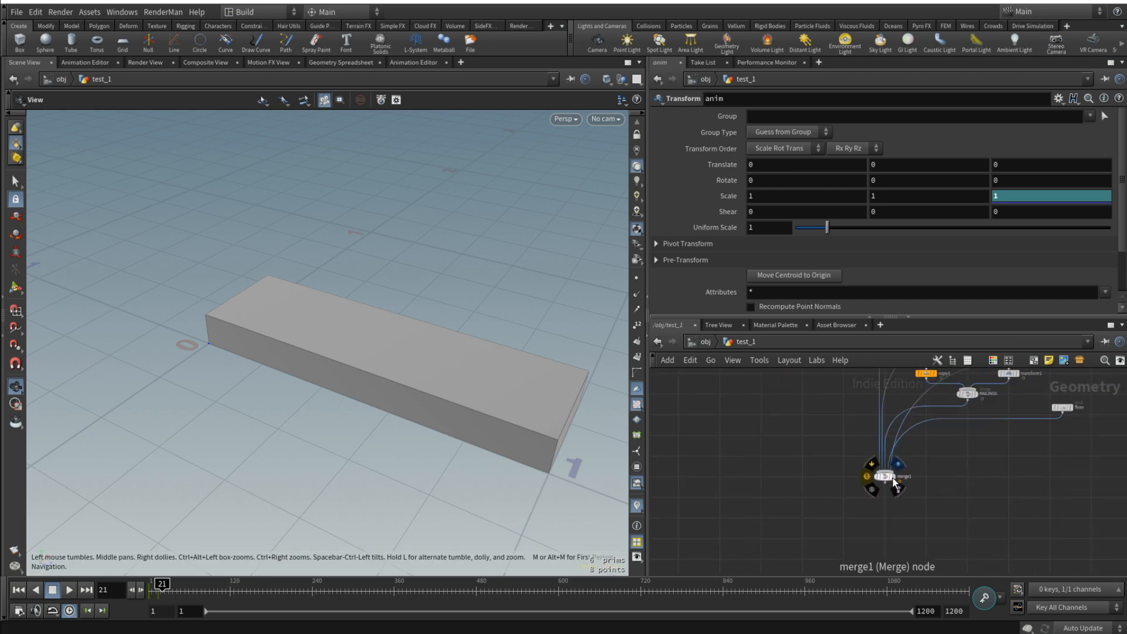
pyautogui.click(893, 477)
pyautogui.click(887, 477)
pyautogui.hotkey('space', 'f')
# - Play the animation and scrub to frame 154 to examine the steps and railings building up around the tower
pyautogui.moveTo(432, 335); pyautogui.dragTo(340, 367)
pyautogui.scroll(10, 315, 317)
pyautogui.click(68, 590)
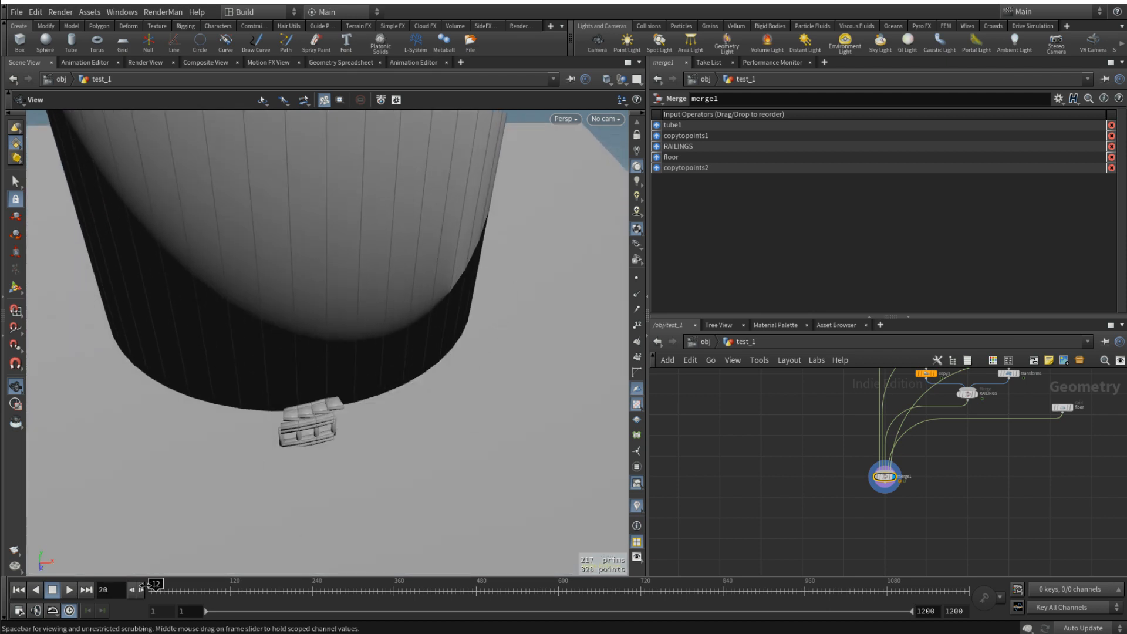
pyautogui.click(54, 593)
pyautogui.moveTo(411, 306); pyautogui.dragTo(499, 335)
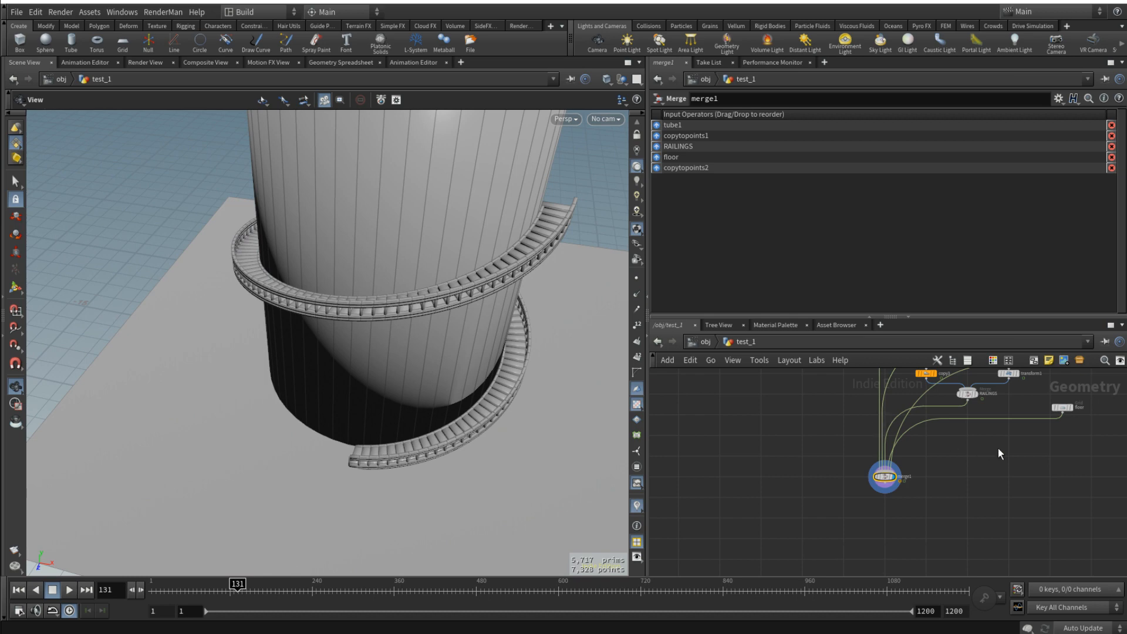
pyautogui.moveTo(1044, 439); pyautogui.dragTo(968, 501, button='middle')
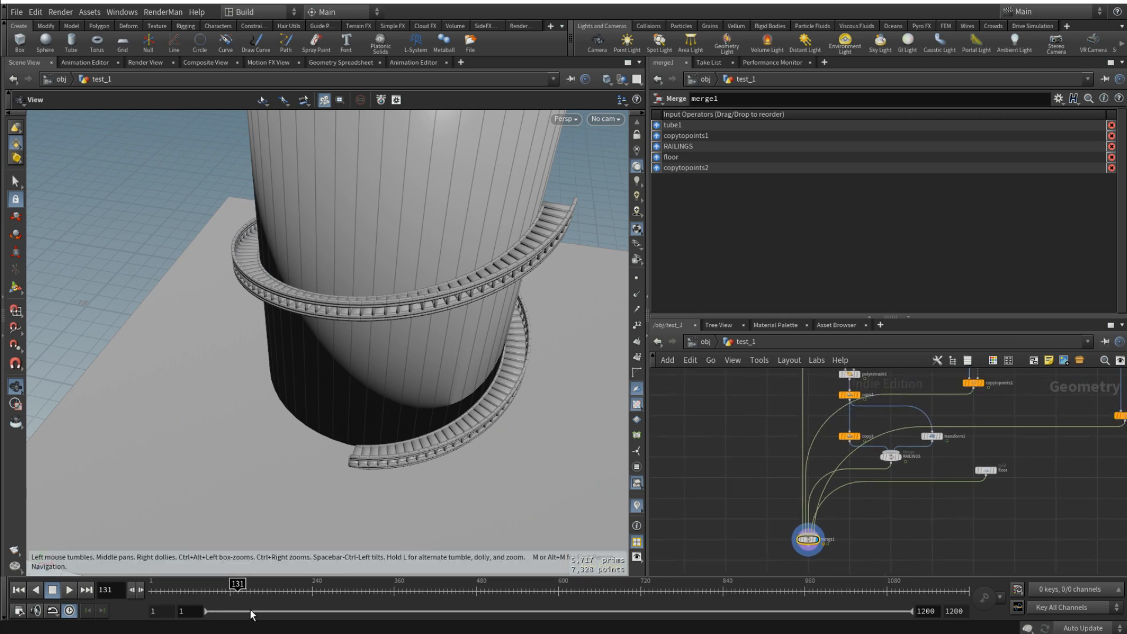
pyautogui.moveTo(237, 588)
pyautogui.mouseDown()
pyautogui.moveTo(159, 587)
pyautogui.moveTo(253, 588)
pyautogui.mouseUp()
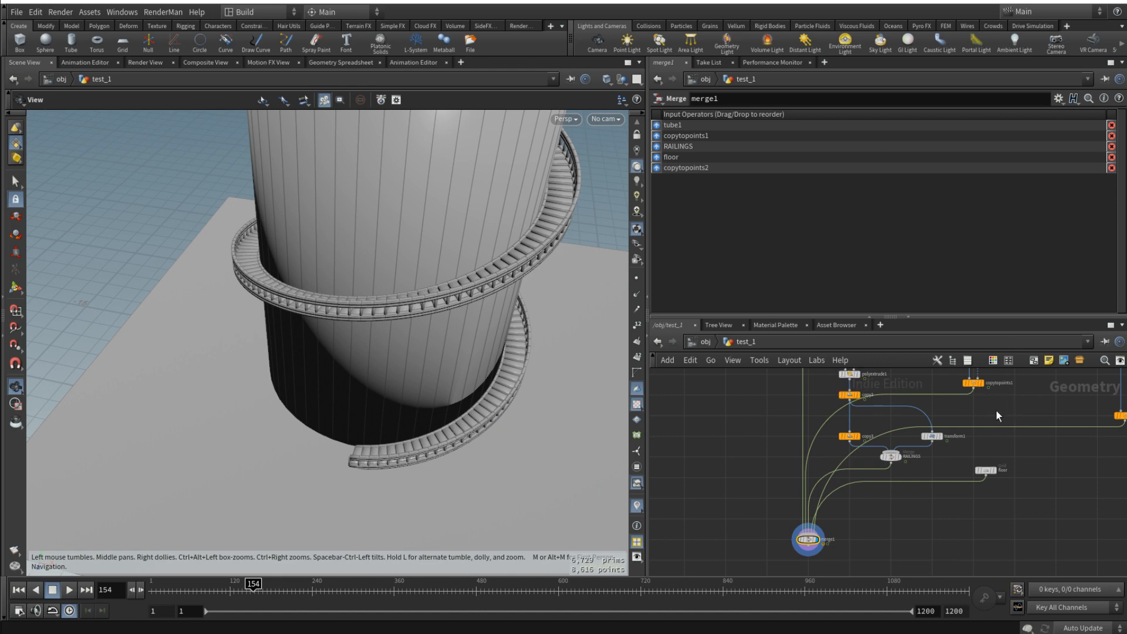
# - Move the lower railing, floor and merge nodes down the network, and shift copytopoints1 slightly lower to make room
pyautogui.scroll(-2, 959, 533)
pyautogui.moveTo(992, 559); pyautogui.dragTo(752, 426)
pyautogui.moveTo(872, 428); pyautogui.dragTo(873, 541)
pyautogui.moveTo(981, 482); pyautogui.dragTo(912, 477, button='middle')
pyautogui.scroll(3, 912, 452)
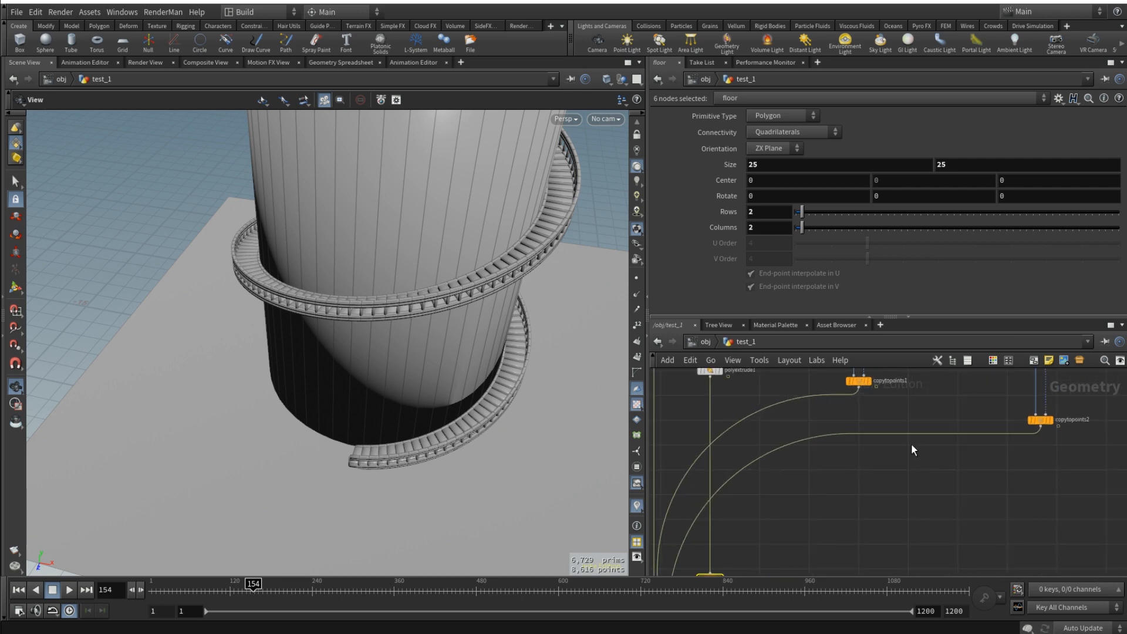
pyautogui.click(895, 410)
pyautogui.scroll(-3, 898, 446)
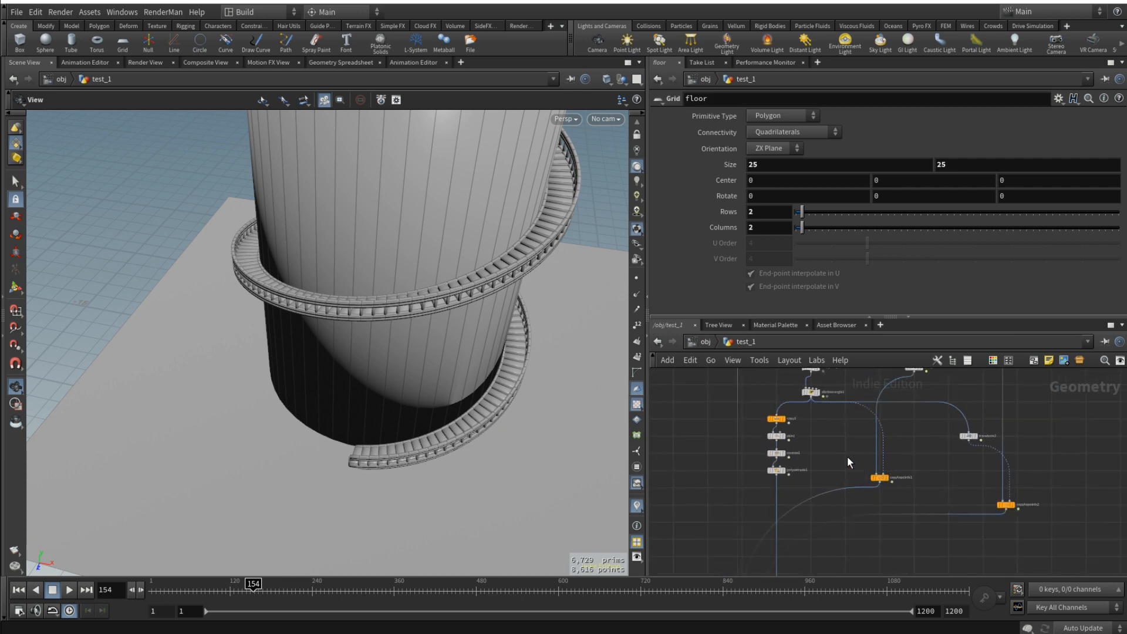
pyautogui.moveTo(874, 480); pyautogui.dragTo(881, 491)
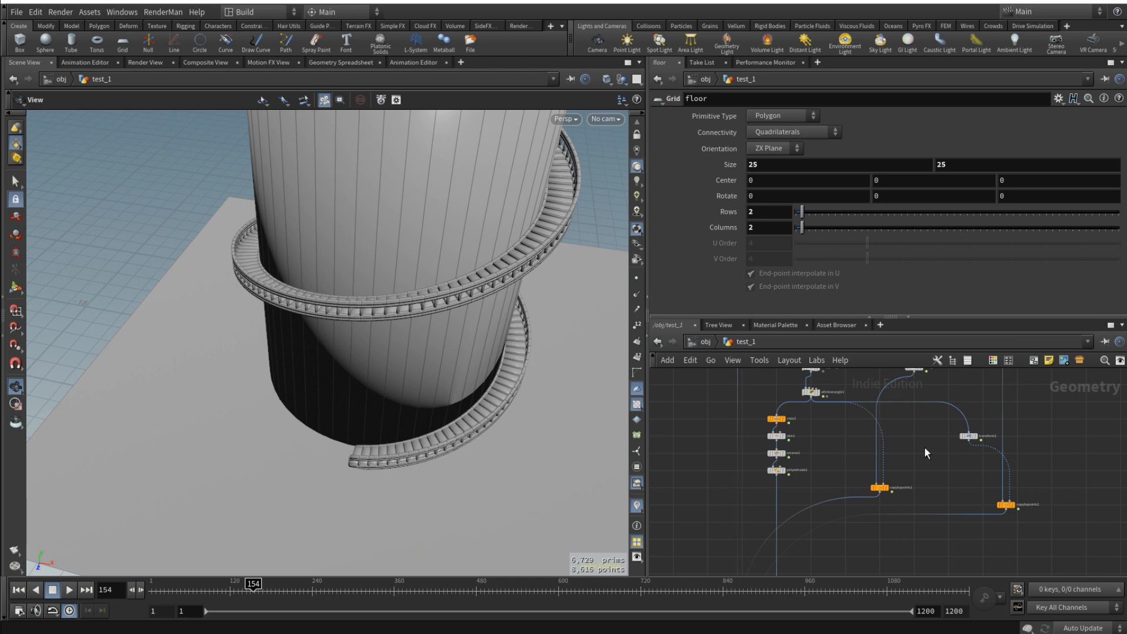
# - Add a For-Each Point block beside copytopoints1
pyautogui.press('Tab')
pyautogui.write('for')
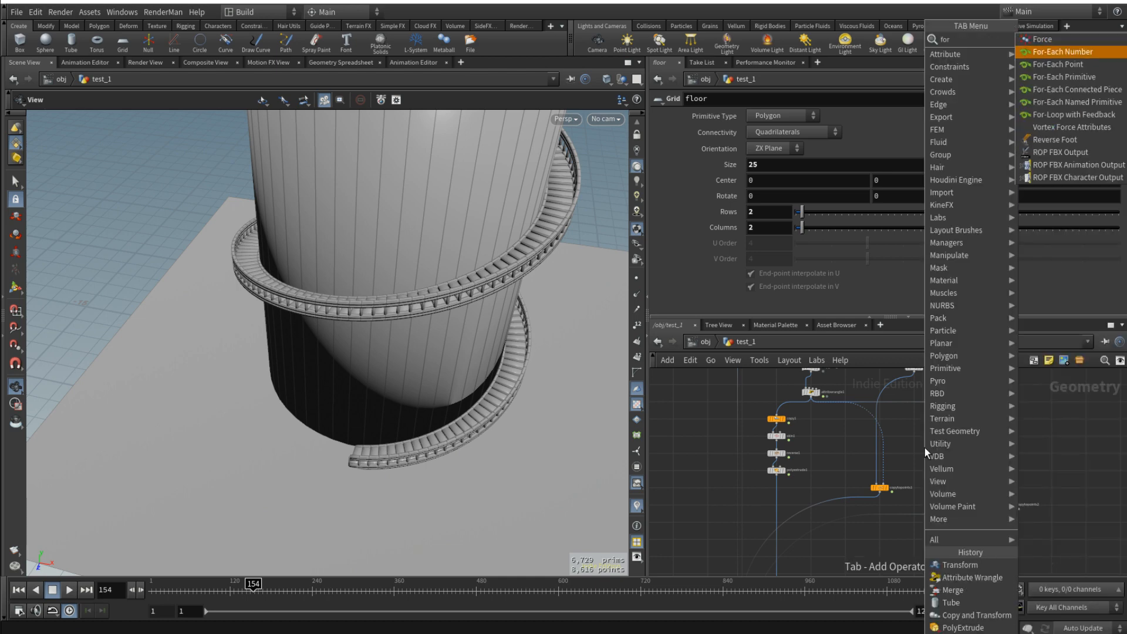
pyautogui.press('Return')
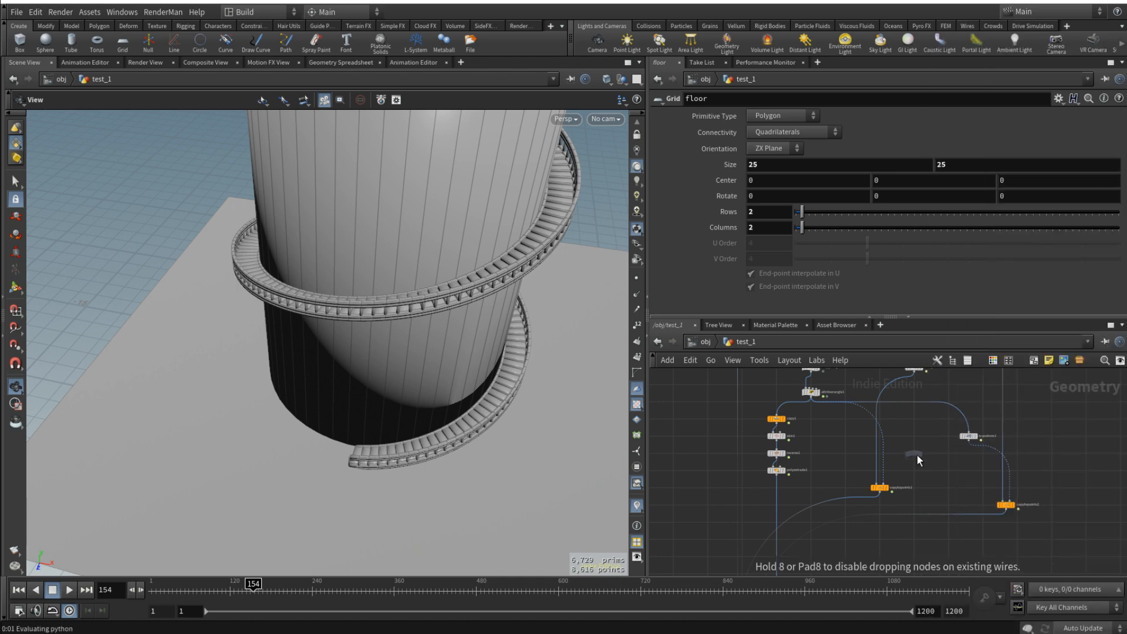
pyautogui.click(917, 456)
# - Cut the wire from copytopoints2 to the merge and move the post nodes aside from the loop block
pyautogui.moveTo(967, 540); pyautogui.dragTo(939, 520, button='middle')
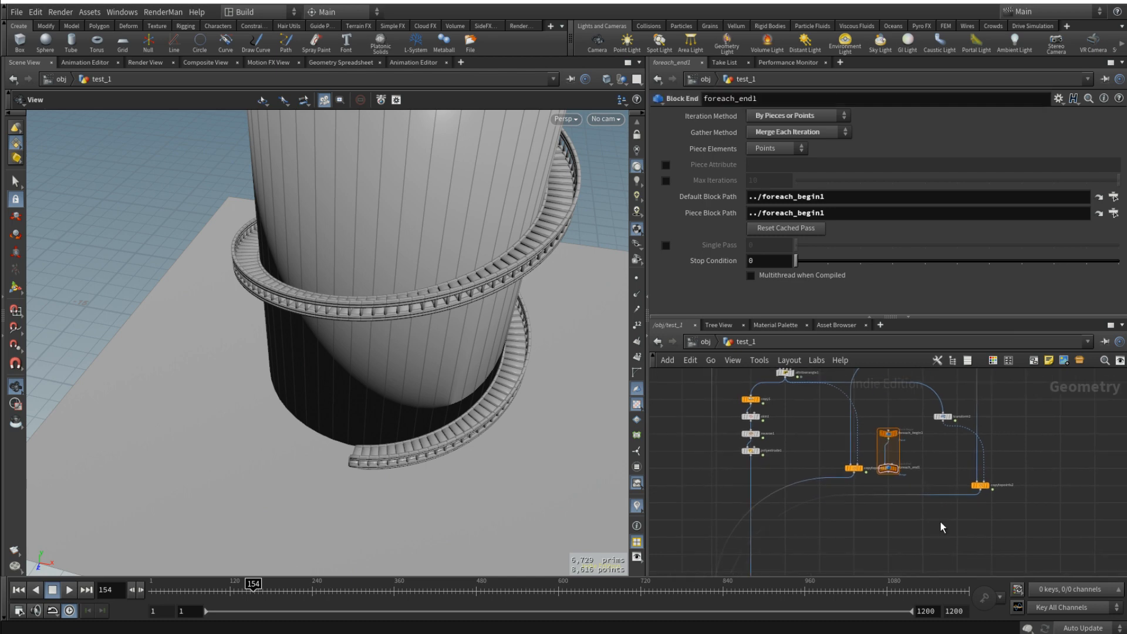
pyautogui.press('y')
pyautogui.moveTo(947, 500); pyautogui.dragTo(937, 467)
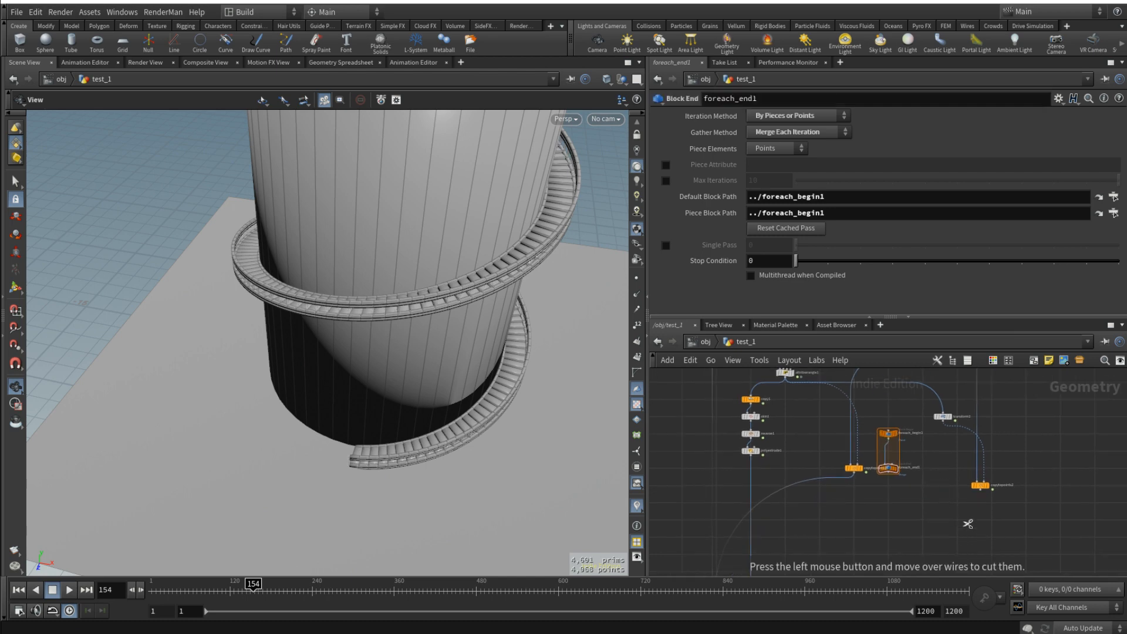
pyautogui.moveTo(926, 409); pyautogui.dragTo(1092, 487)
pyautogui.scroll(2, 850, 420)
pyautogui.click(862, 414)
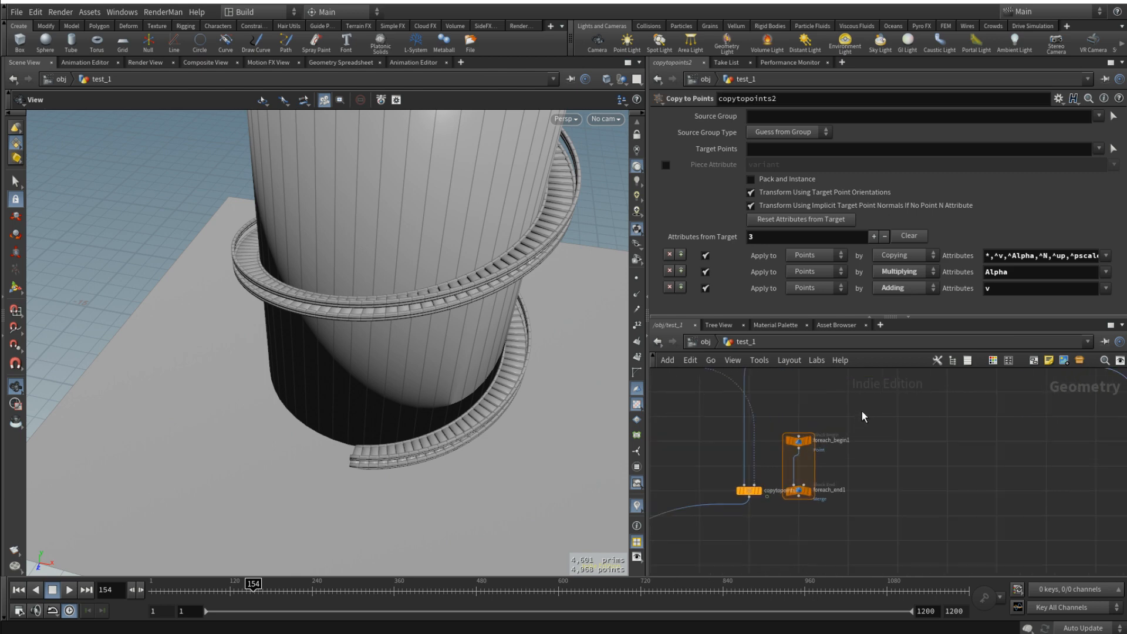
# - Rename the attribwrangle1 node below step_size_offset as TIME_OFFSET
pyautogui.moveTo(681, 387); pyautogui.dragTo(742, 436, button='middle')
pyautogui.moveTo(859, 484); pyautogui.dragTo(754, 406)
pyautogui.scroll(3, 755, 405)
pyautogui.moveTo(768, 392); pyautogui.dragTo(836, 449, button='middle')
pyautogui.click(820, 463)
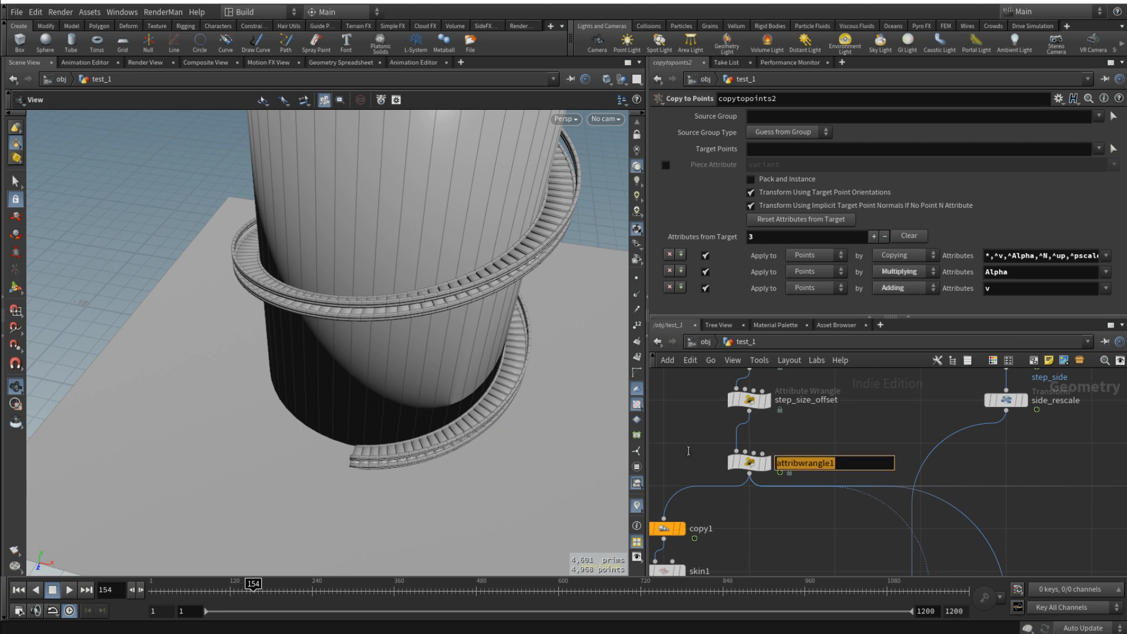
pyautogui.write('TIME_OF')
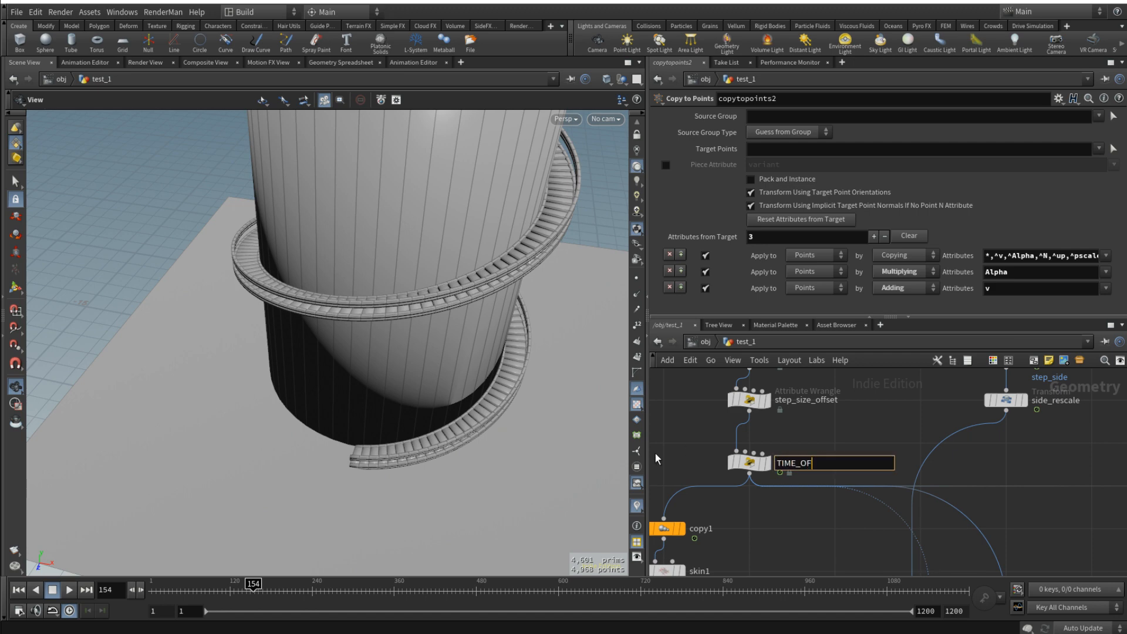
pyautogui.write('FSET')
pyautogui.press('Return')
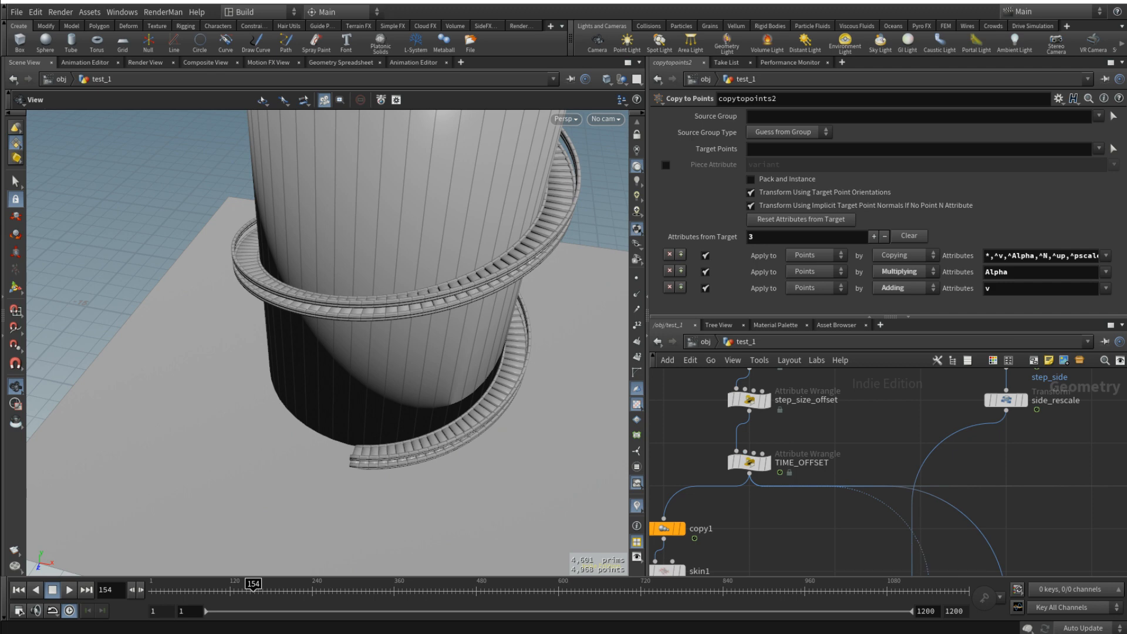
# - Rename the attribute wrangle below step_size_offset as TIME_BLAST
pyautogui.scroll(2, 803, 473)
pyautogui.click(843, 459)
pyautogui.moveTo(849, 458); pyautogui.dragTo(791, 457)
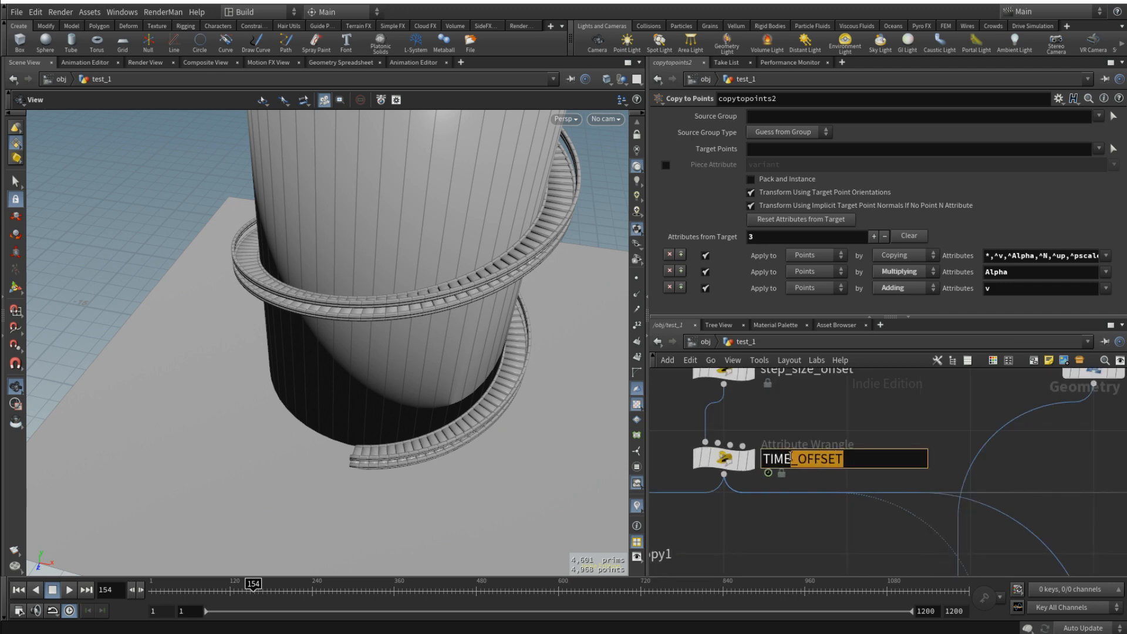
pyautogui.write('BLAST')
pyautogui.press('Return')
pyautogui.scroll(-5, 794, 478)
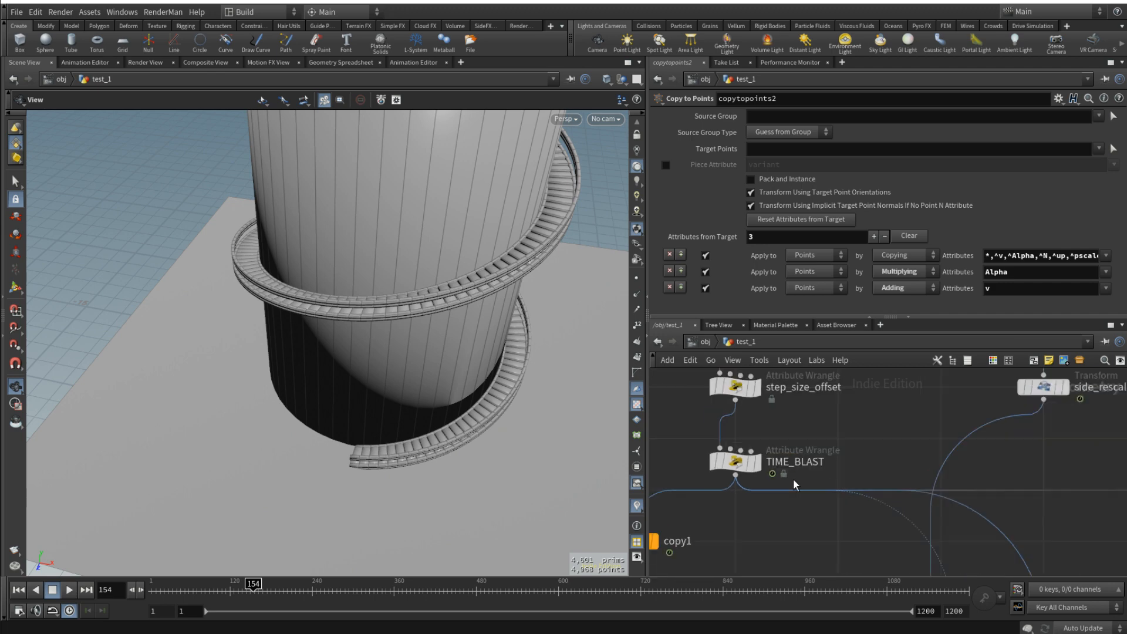
# - Feed TIME_BLAST into foreach_begin1 and move foreach_end1 lower to lengthen the loop block
pyautogui.moveTo(796, 519); pyautogui.dragTo(771, 404, button='middle')
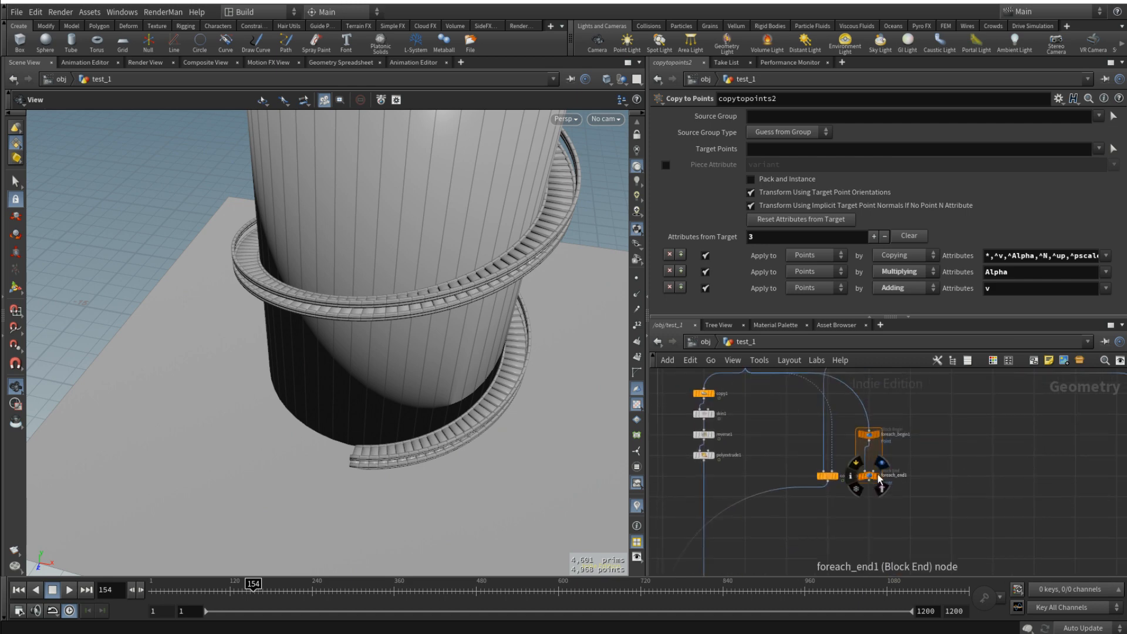
pyautogui.moveTo(871, 476); pyautogui.dragTo(873, 527)
pyautogui.moveTo(914, 424); pyautogui.dragTo(914, 480, button='middle')
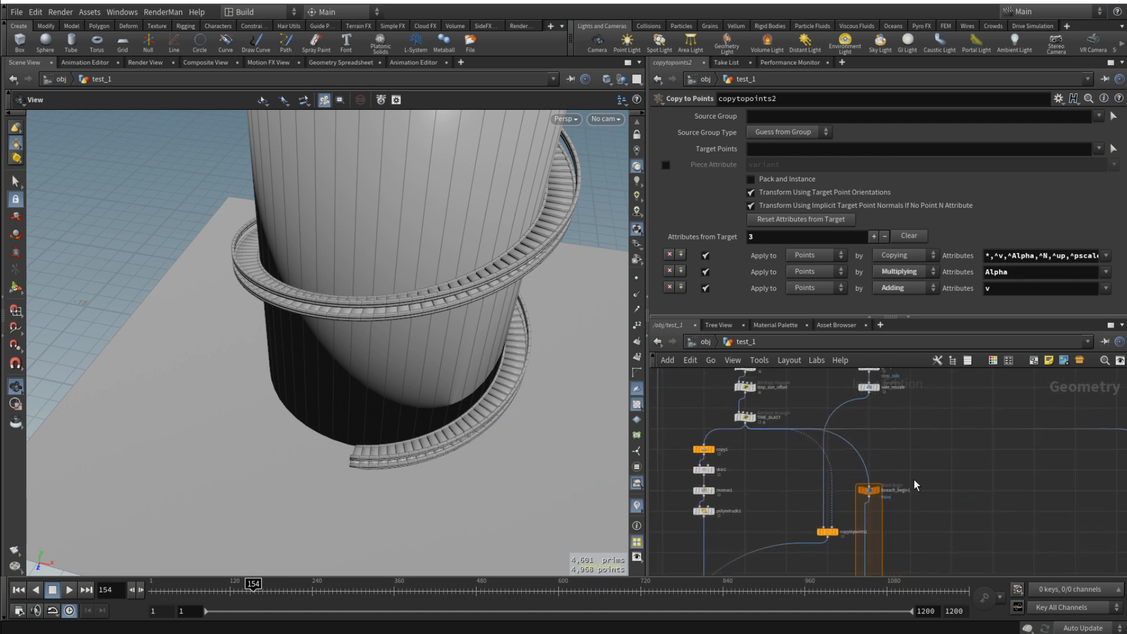
# - Create a meta import node from foreach_begin1, set to Fetch Input, and feed it from side_rescale
pyautogui.click(869, 492)
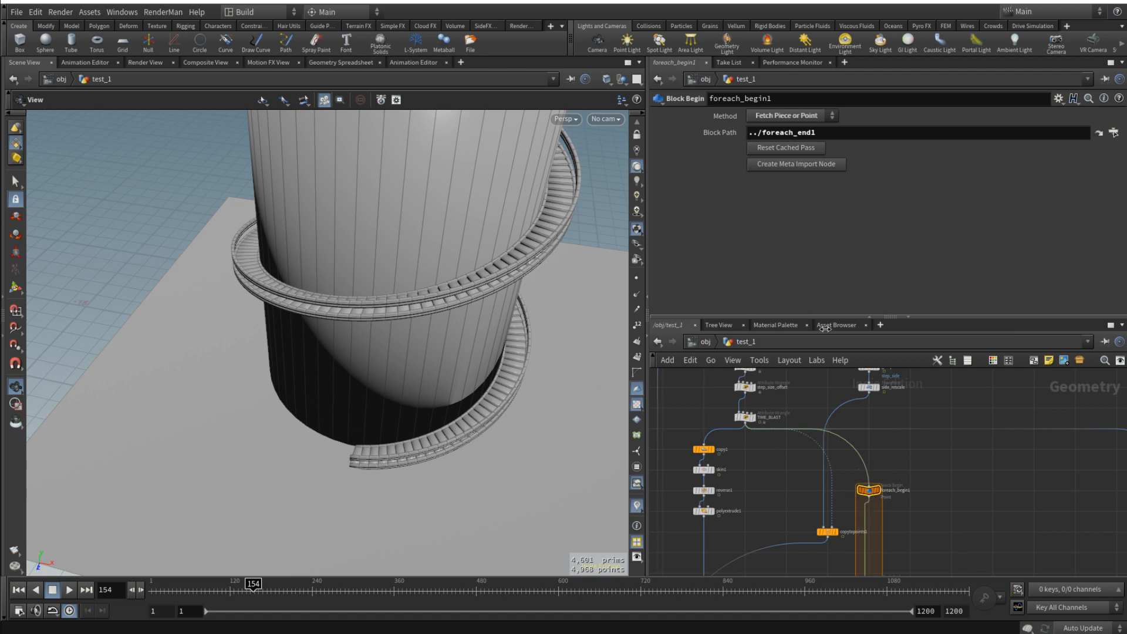
pyautogui.click(808, 168)
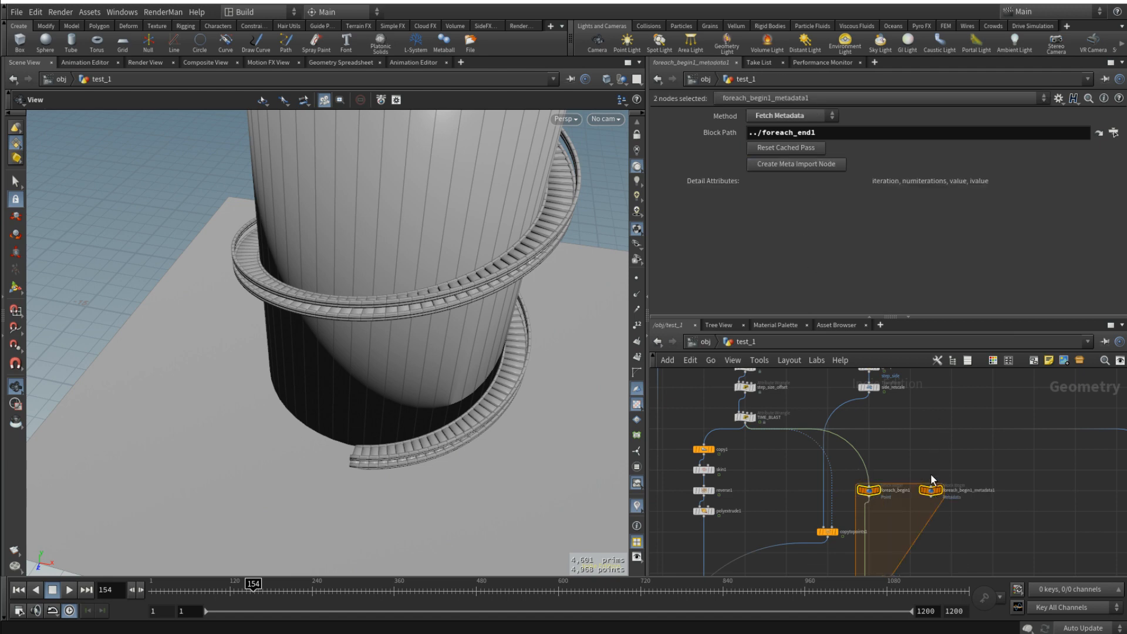
pyautogui.scroll(3, 931, 473)
pyautogui.click(931, 495)
pyautogui.click(768, 121)
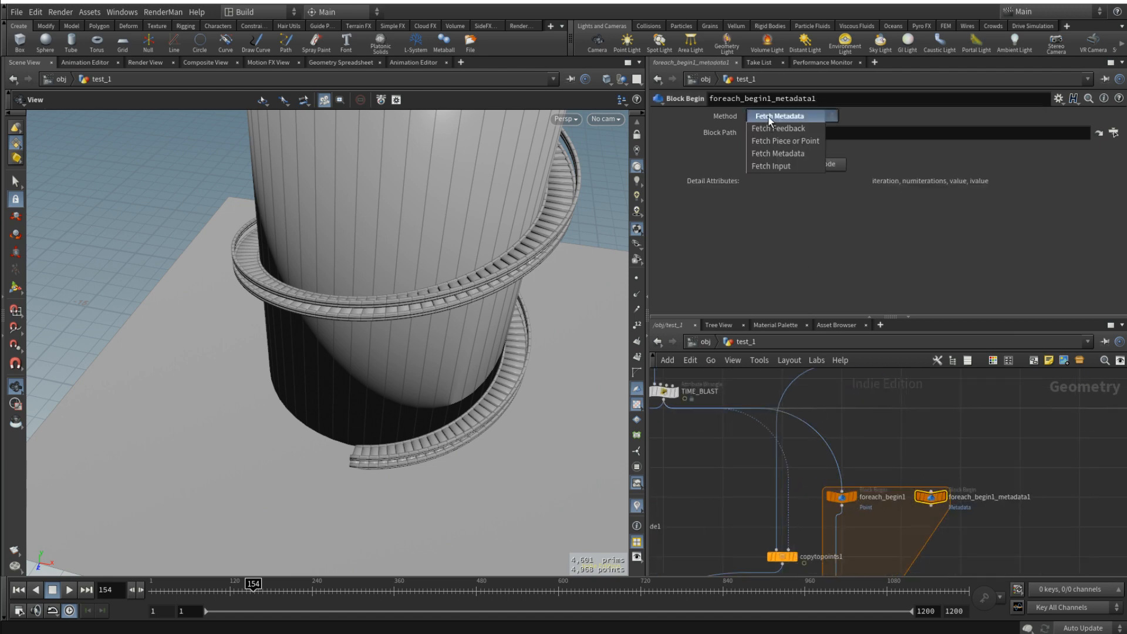
pyautogui.click(774, 166)
pyautogui.moveTo(956, 483); pyautogui.dragTo(952, 523, button='middle')
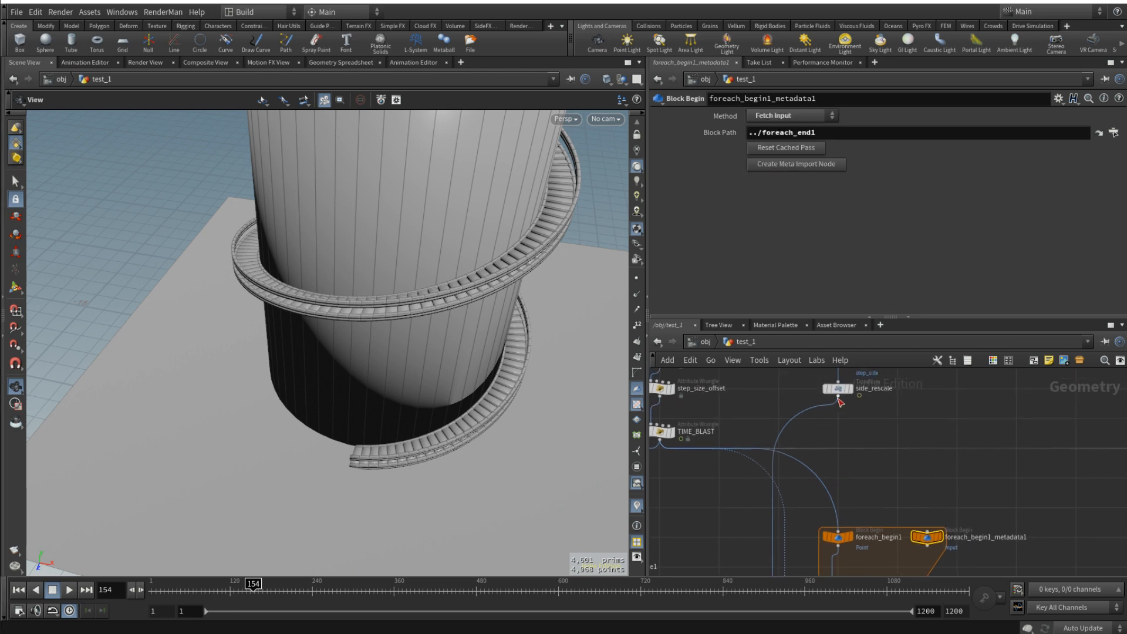
pyautogui.moveTo(839, 398); pyautogui.dragTo(928, 508)
# - Rename the Fetch Input block-begin node as step_input
pyautogui.moveTo(1002, 532); pyautogui.dragTo(970, 496, button='middle')
pyautogui.click(976, 500)
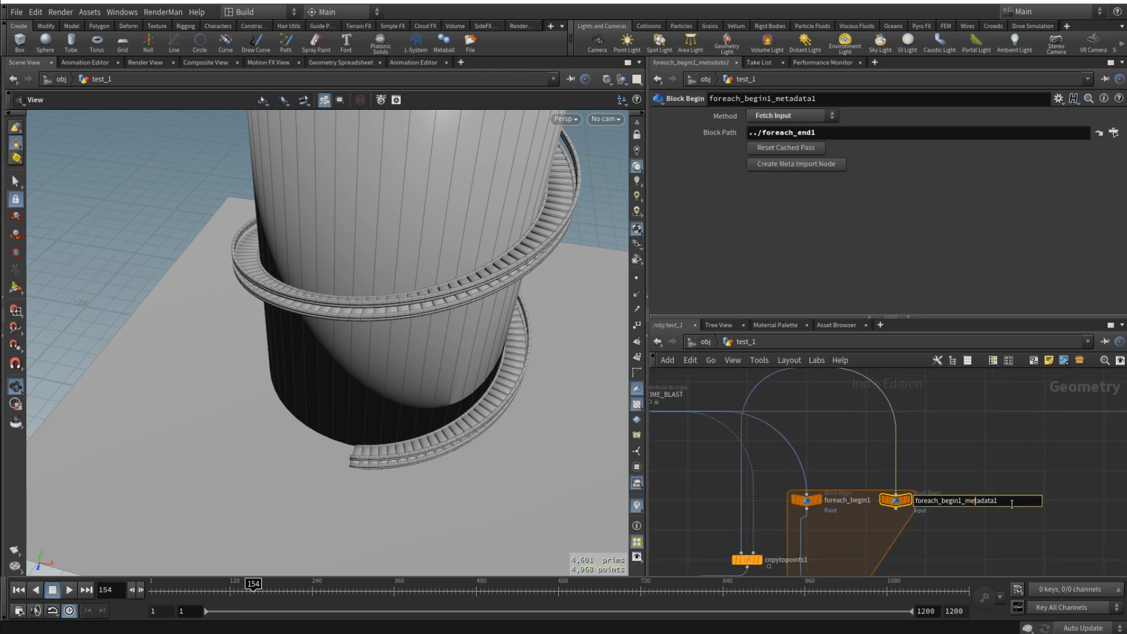
pyautogui.doubleClick(1012, 504)
pyautogui.write('step_in')
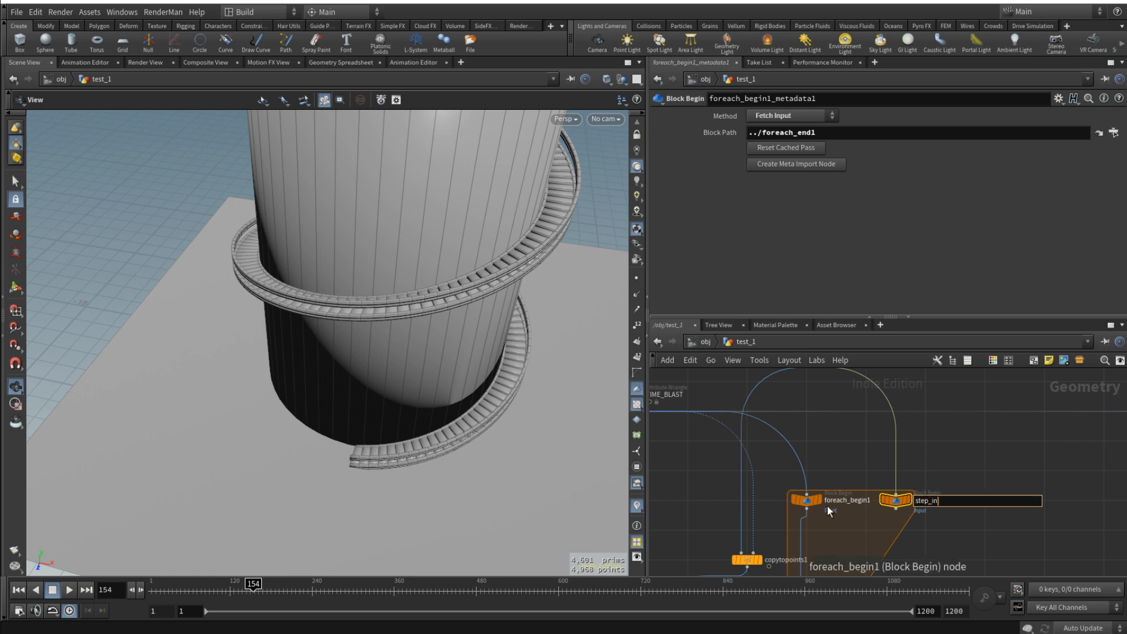
pyautogui.write('put')
pyautogui.press('Return')
# - Rename foreach_begin1 as points_input and select it
pyautogui.click(872, 499)
pyautogui.doubleClick(872, 498)
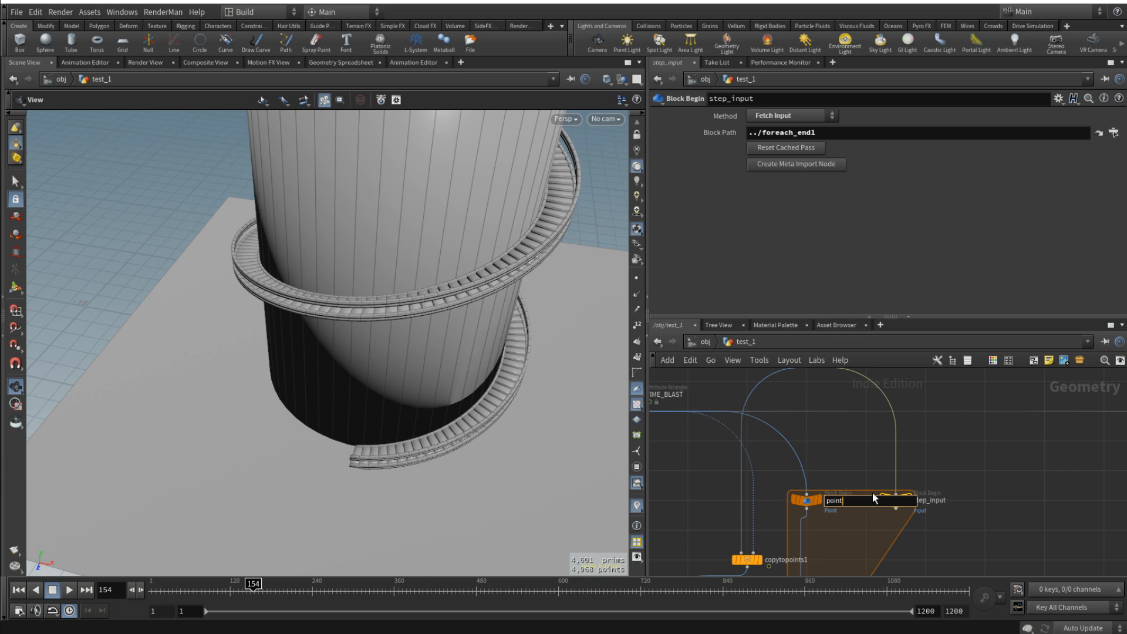
pyautogui.press('Return')
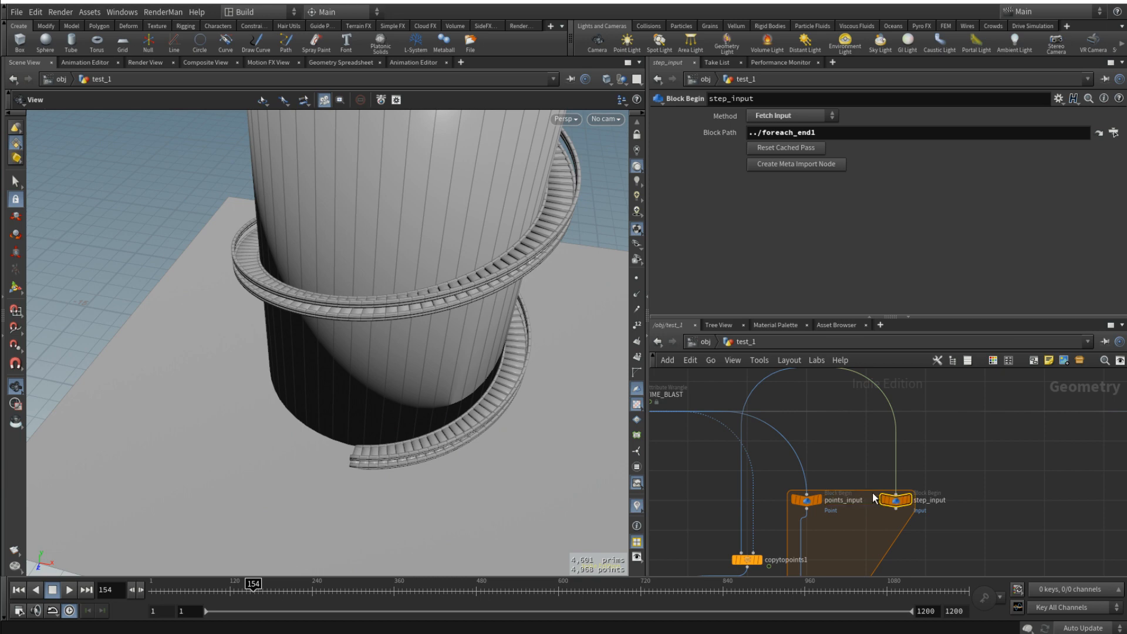
pyautogui.click(806, 499)
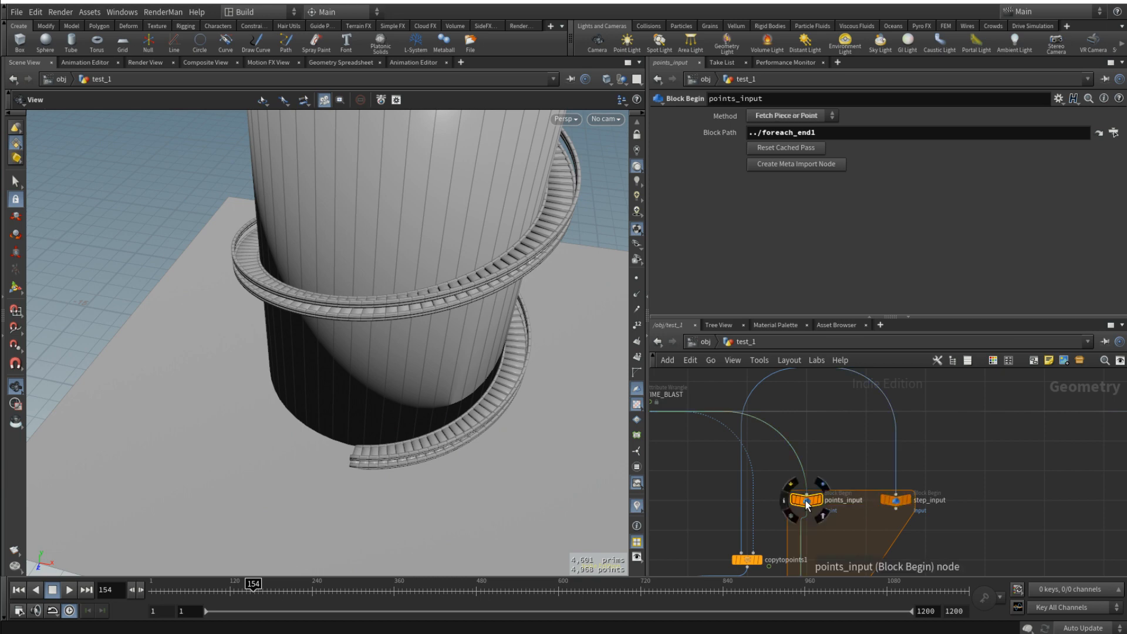
# - Create a meta import node from points_input and line it up beside step_input in the loop block
pyautogui.click(791, 166)
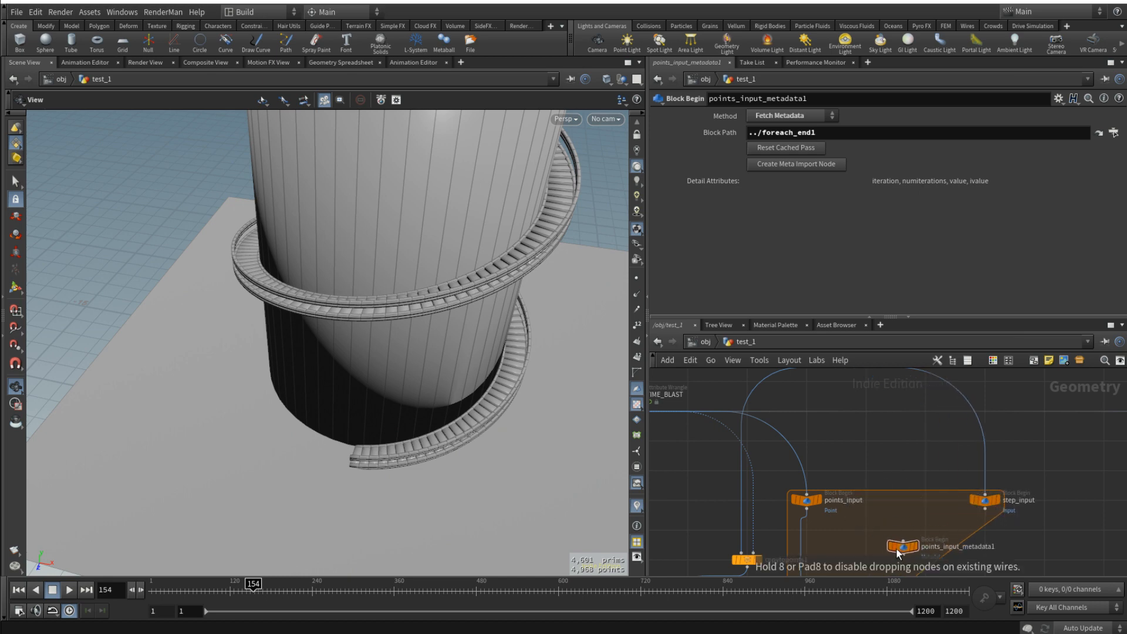
pyautogui.click(898, 551)
pyautogui.moveTo(987, 505); pyautogui.dragTo(872, 506)
pyautogui.moveTo(915, 545); pyautogui.dragTo(935, 505)
# - Rename the loop's metadata node as loopdata
pyautogui.click(968, 500)
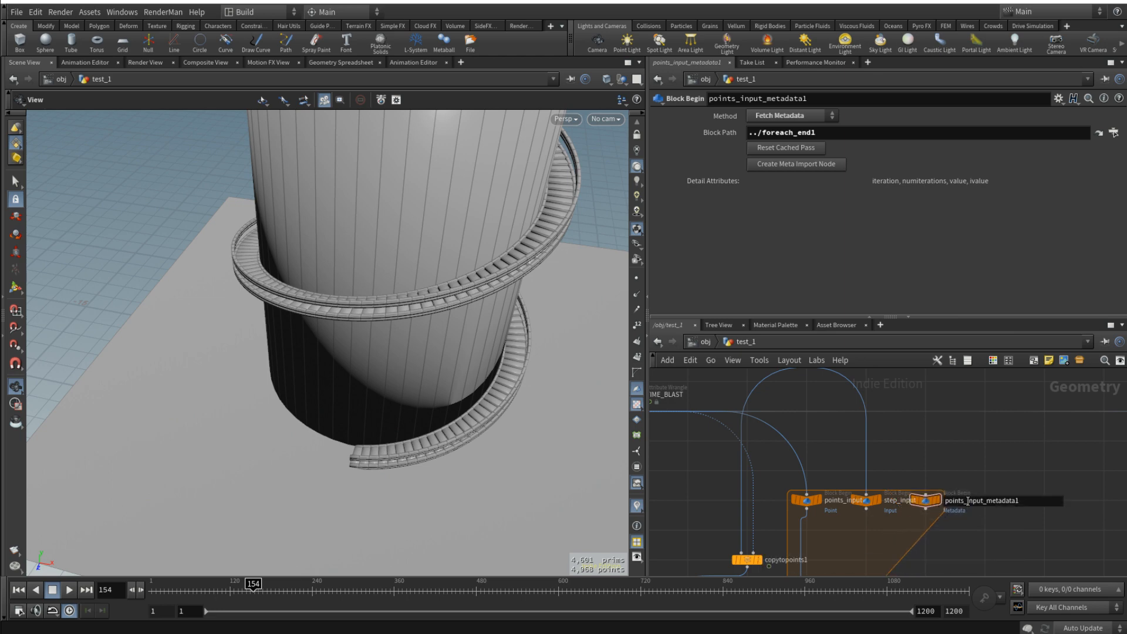
pyautogui.write('loopdata')
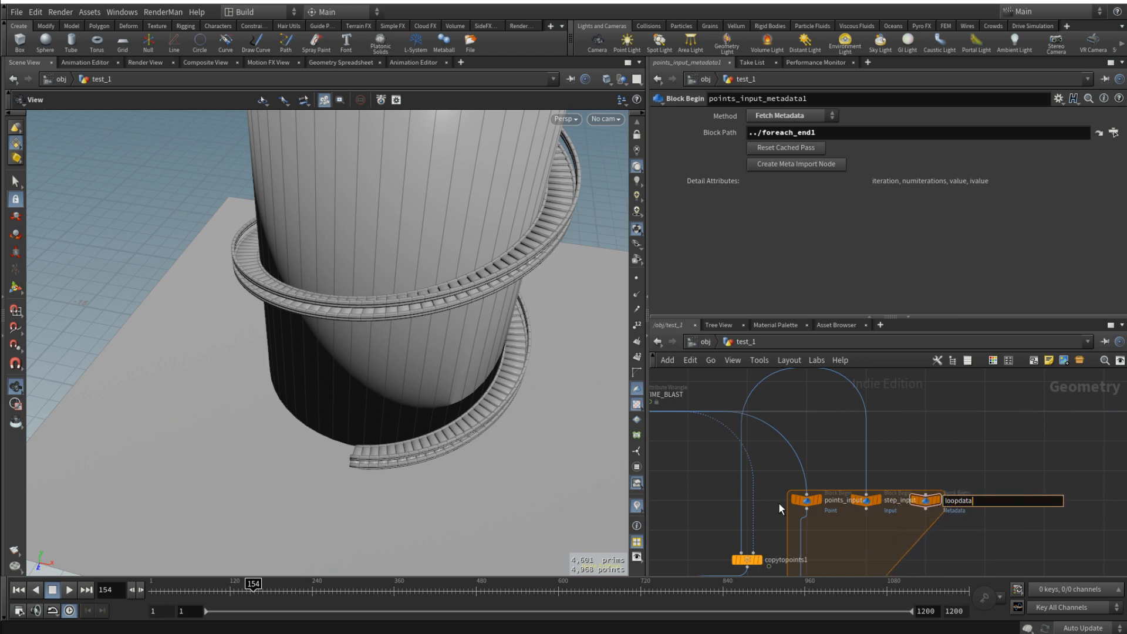
pyautogui.press('Return')
# - Rewire copytopoints1 inside the loop, from step_input and points_input through foreach_end1 to the merge, and scrub to frame 120
pyautogui.moveTo(858, 554); pyautogui.dragTo(889, 454, button='middle')
pyautogui.scroll(-1, 889, 454)
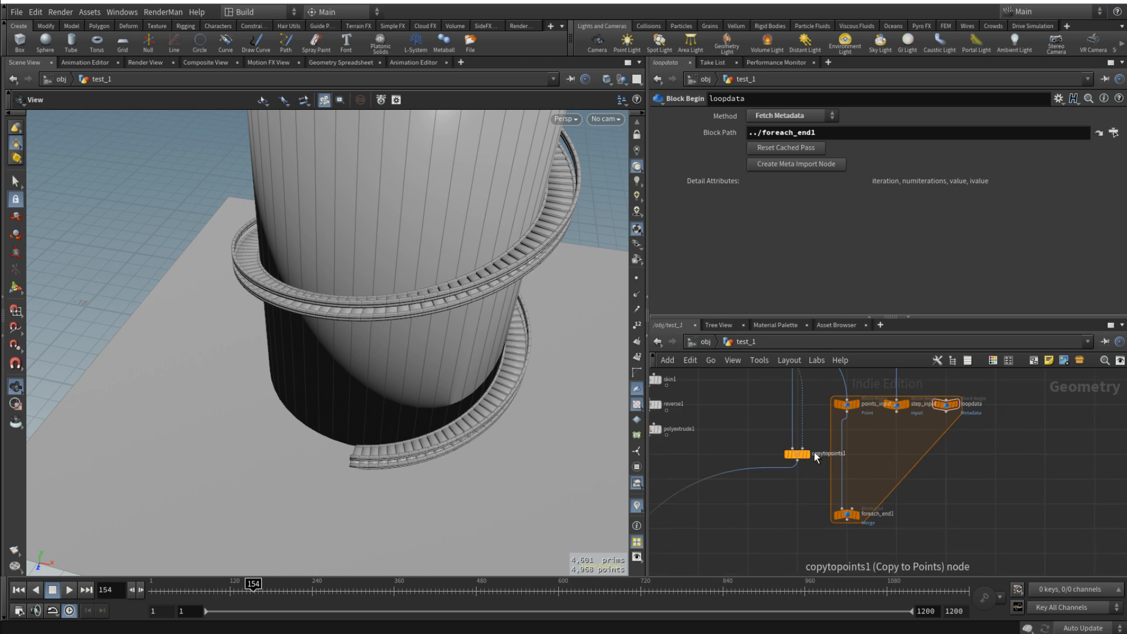
pyautogui.moveTo(797, 455); pyautogui.dragTo(806, 485, button='middle')
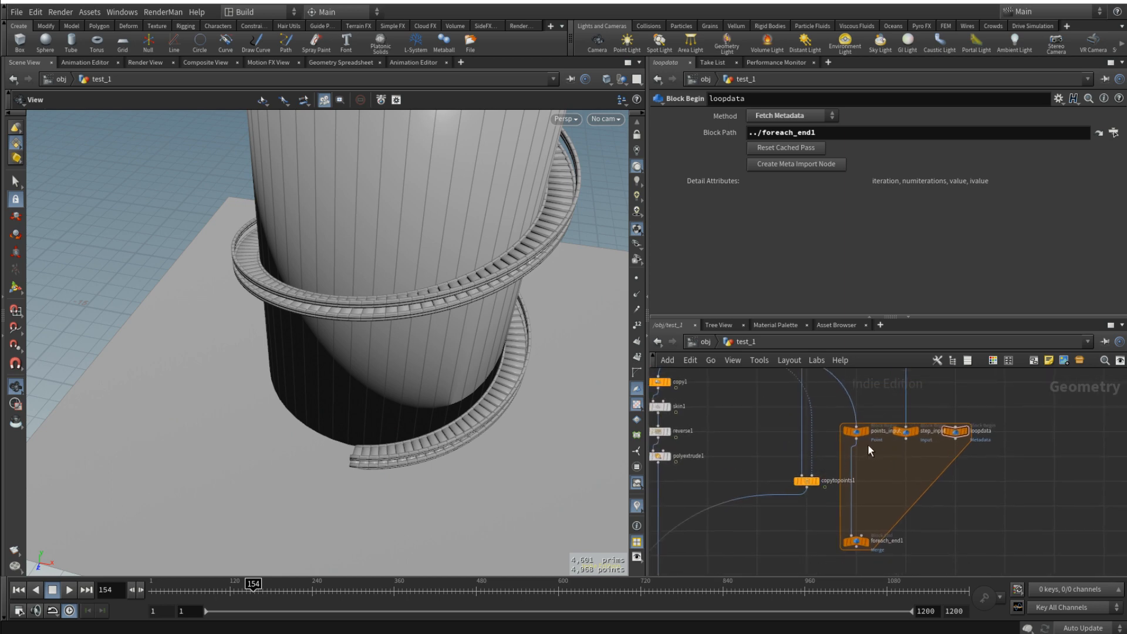
pyautogui.moveTo(857, 439); pyautogui.dragTo(812, 475)
pyautogui.moveTo(906, 440); pyautogui.dragTo(909, 482)
pyautogui.moveTo(985, 526); pyautogui.dragTo(996, 493, button='middle')
pyautogui.moveTo(777, 461); pyautogui.dragTo(862, 525)
pyautogui.moveTo(917, 455); pyautogui.dragTo(853, 498)
pyautogui.moveTo(197, 589); pyautogui.dragTo(230, 581)
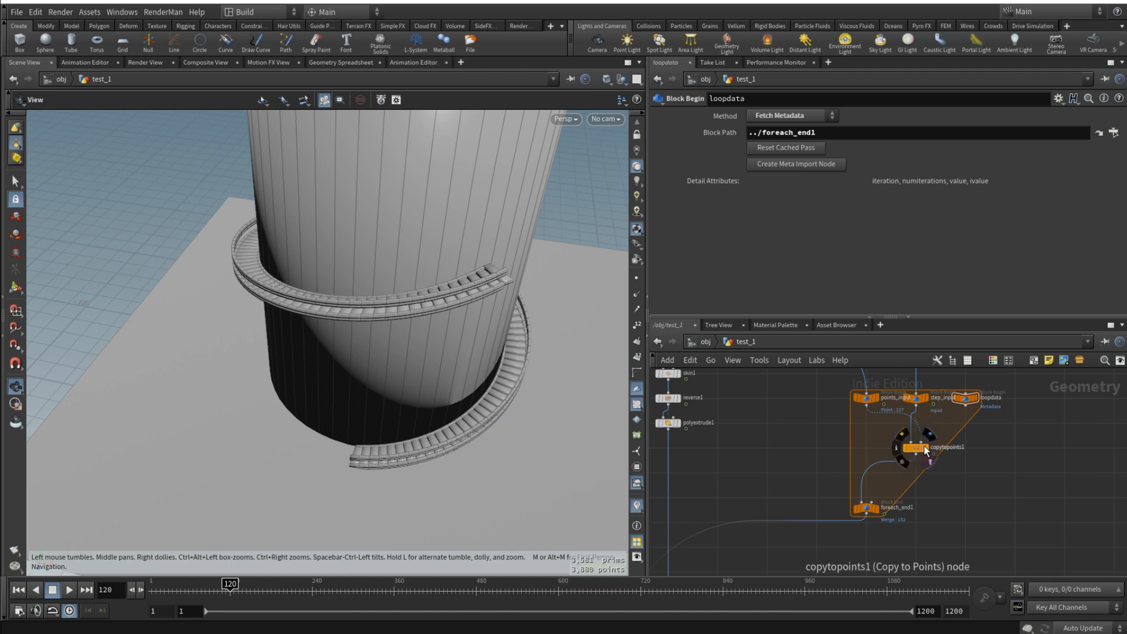
pyautogui.moveTo(922, 448); pyautogui.dragTo(872, 448)
# - Insert a Time Shift node between step_input and copytopoints1
pyautogui.press('Tab')
pyautogui.write('time')
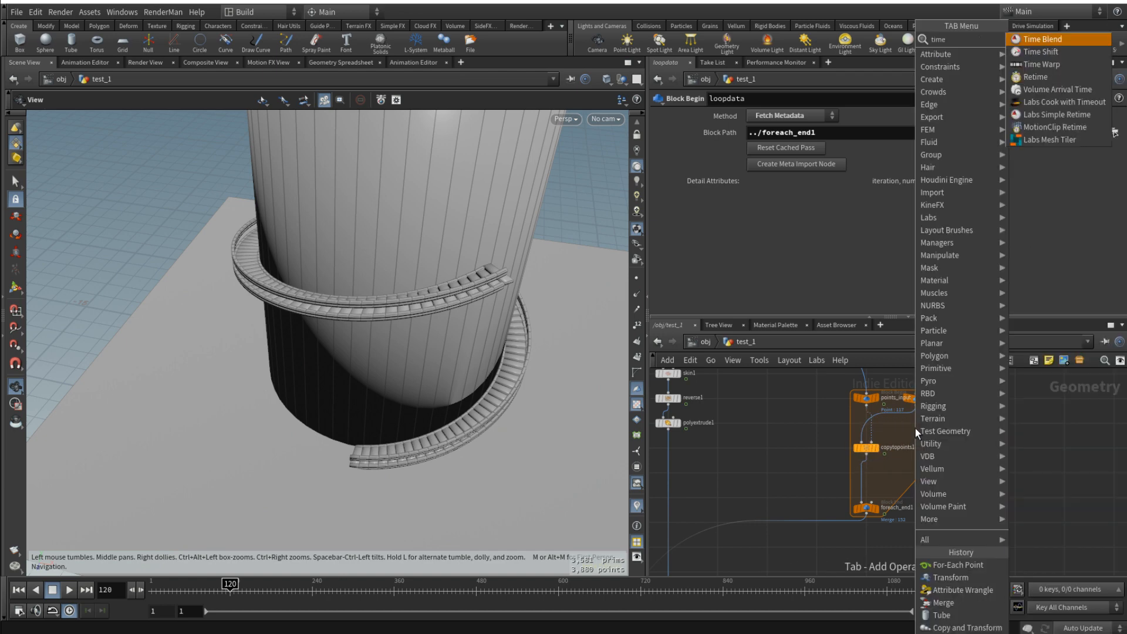
pyautogui.press('Return')
pyautogui.scroll(3, 915, 428)
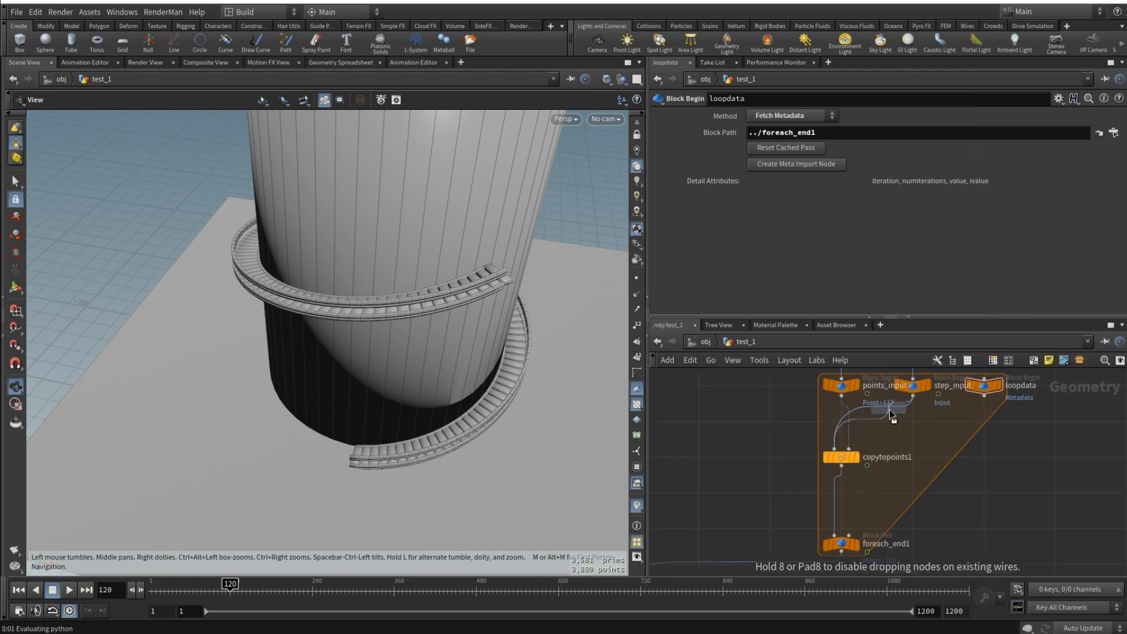
pyautogui.click(892, 419)
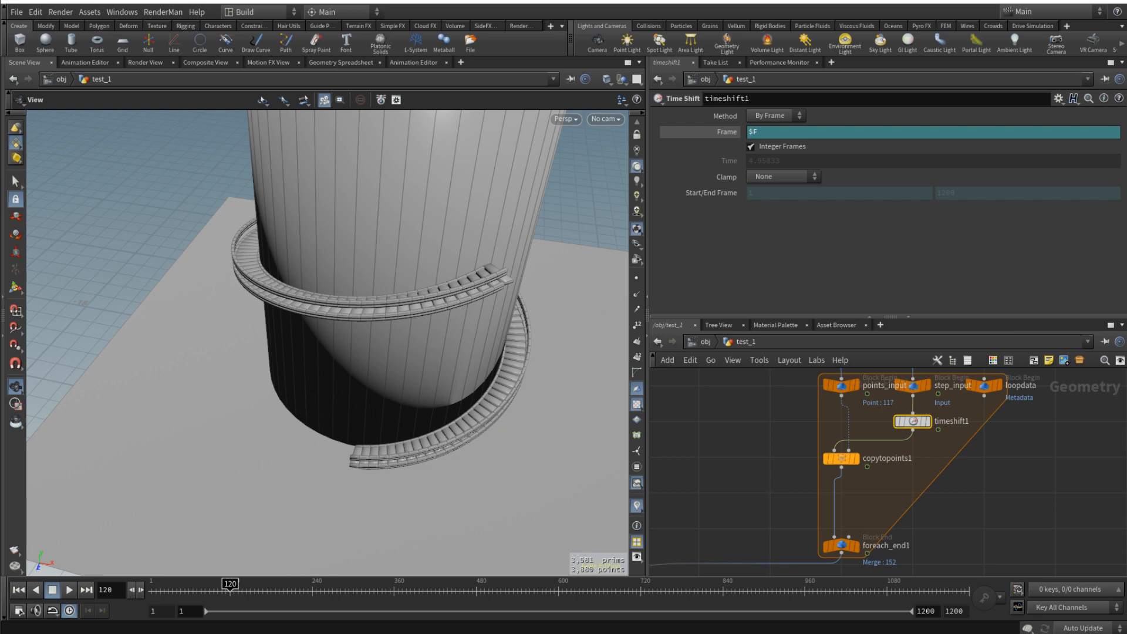
# - Set the Time Shift node's frame expression to $F-detail("../loopdata/", "iteration", 0) so each step is offset by its loop iteration
pyautogui.click(779, 134)
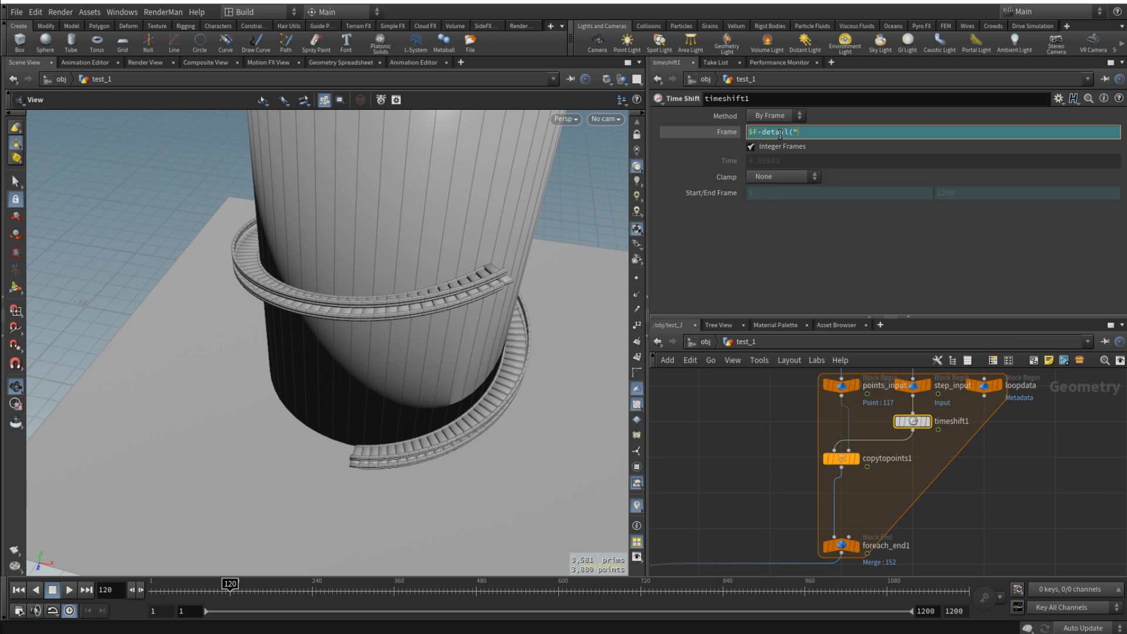
pyautogui.write('-detail("../loo')
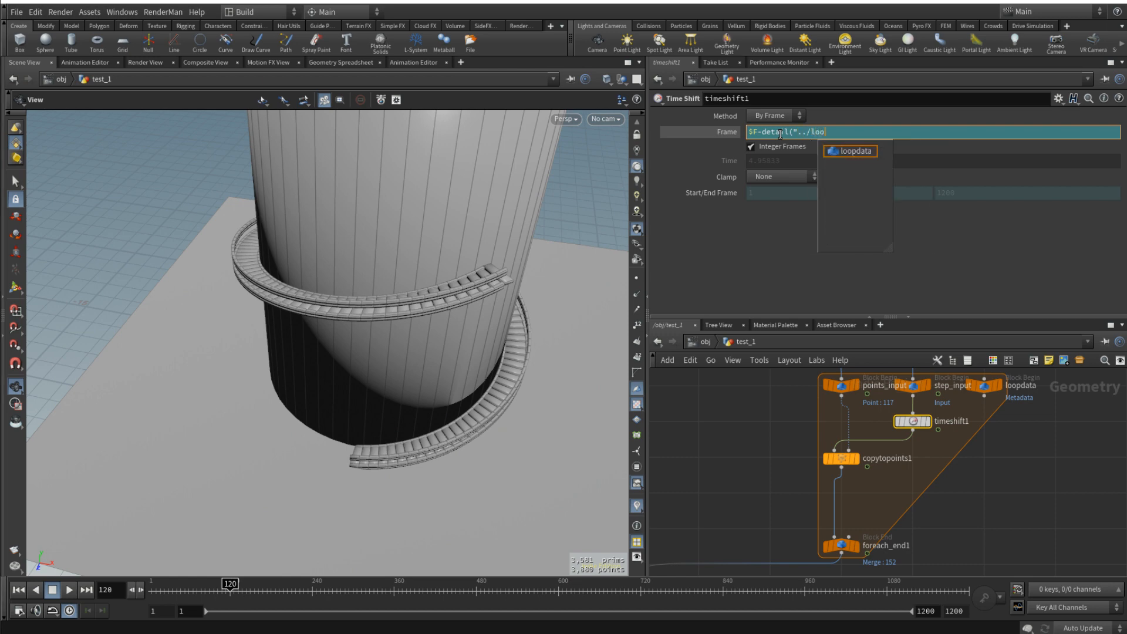
pyautogui.write('pdata/", "iteration", 0')
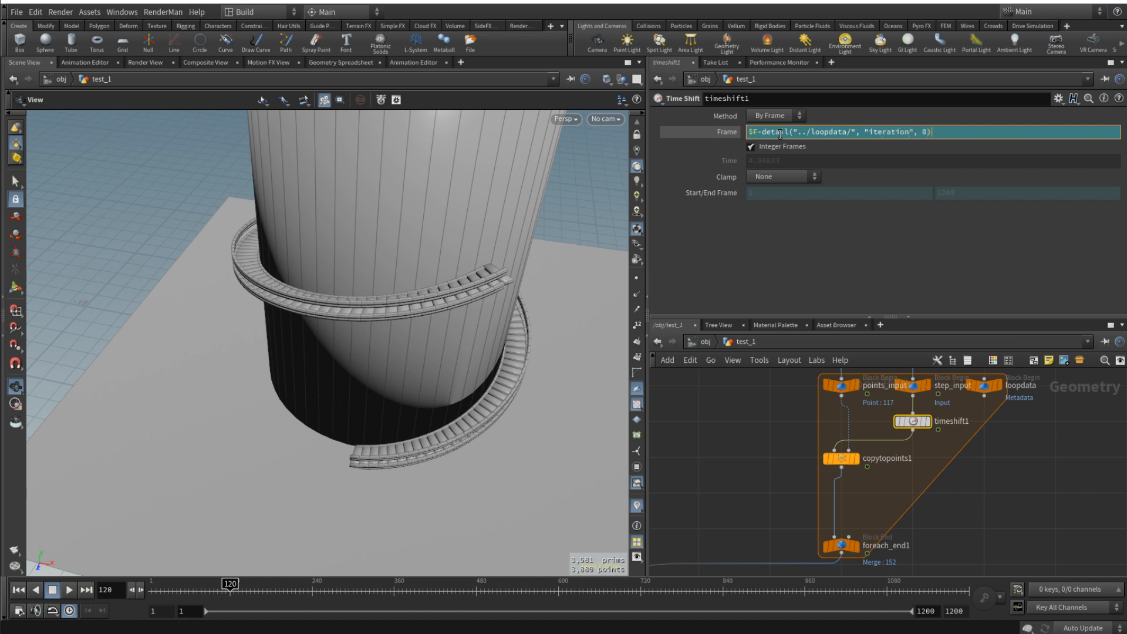
pyautogui.press('Return')
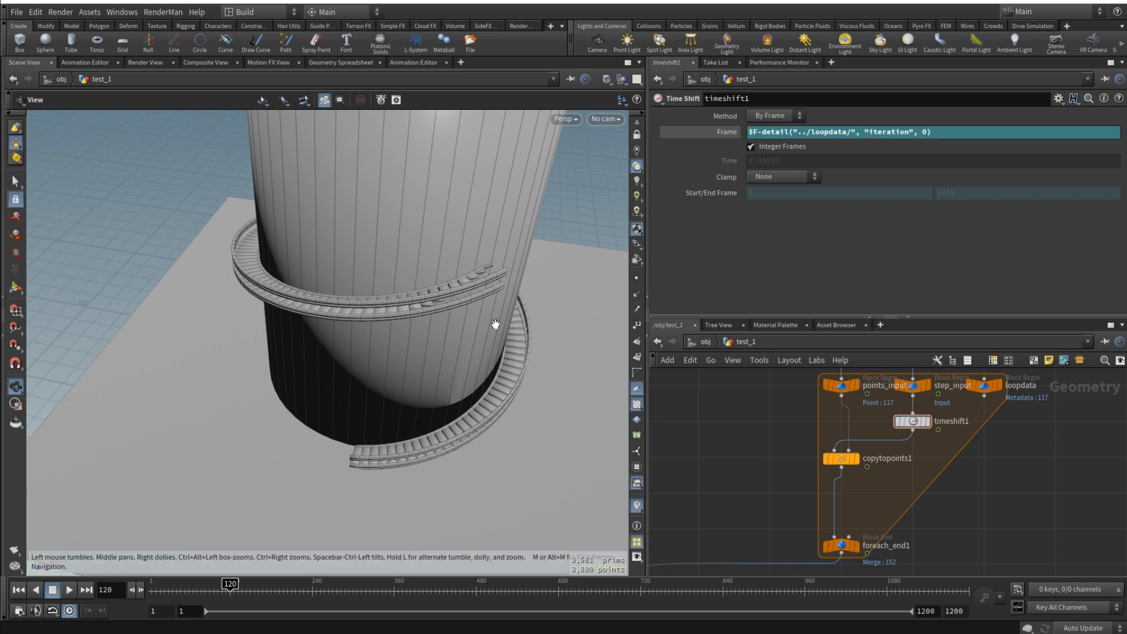
# - Scrub the timeline back and forth while viewing the staircase close up and whole to examine the staggered step growth
pyautogui.moveTo(496, 320); pyautogui.dragTo(416, 258)
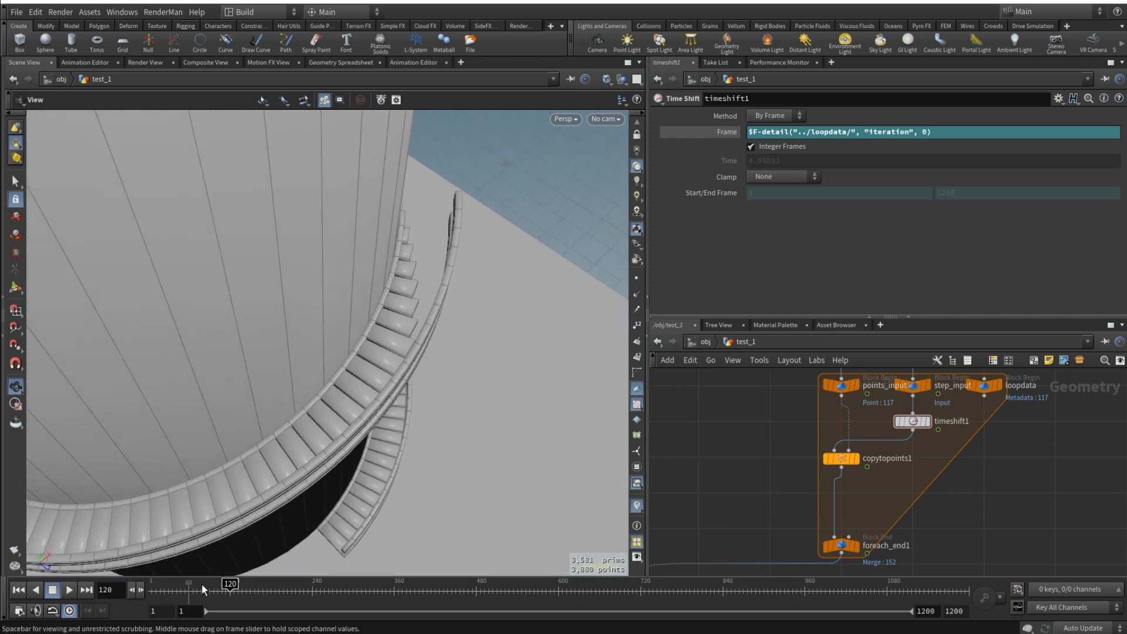
pyautogui.moveTo(202, 584); pyautogui.dragTo(235, 586)
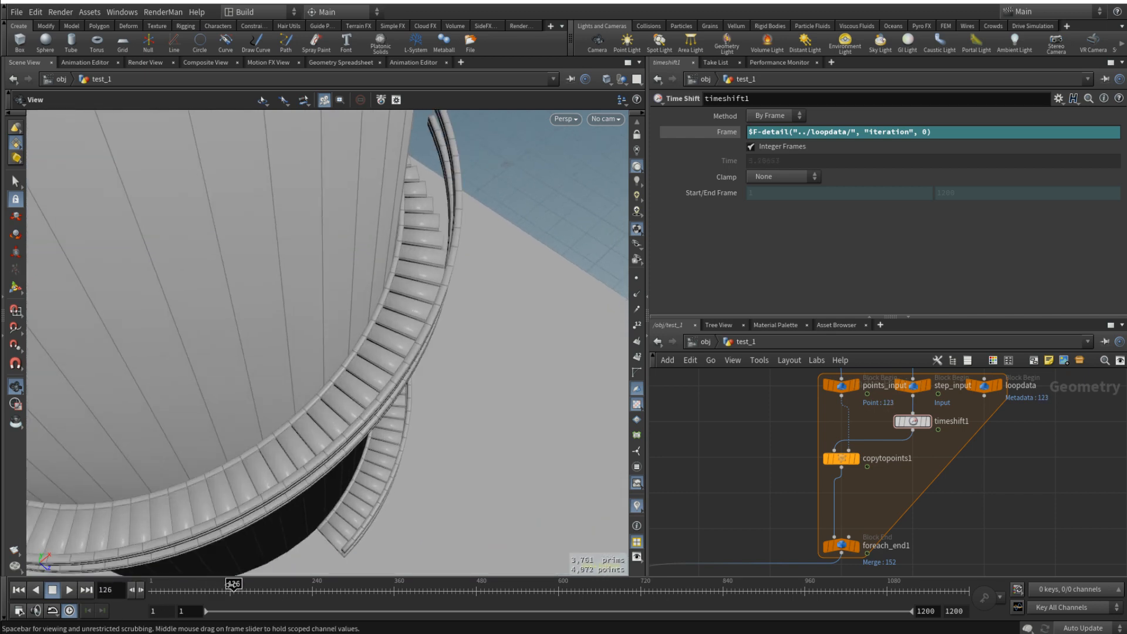
pyautogui.moveTo(470, 298); pyautogui.dragTo(490, 258)
pyautogui.moveTo(490, 258); pyautogui.dragTo(533, 331, button='middle')
pyautogui.scroll(-5, 491, 273)
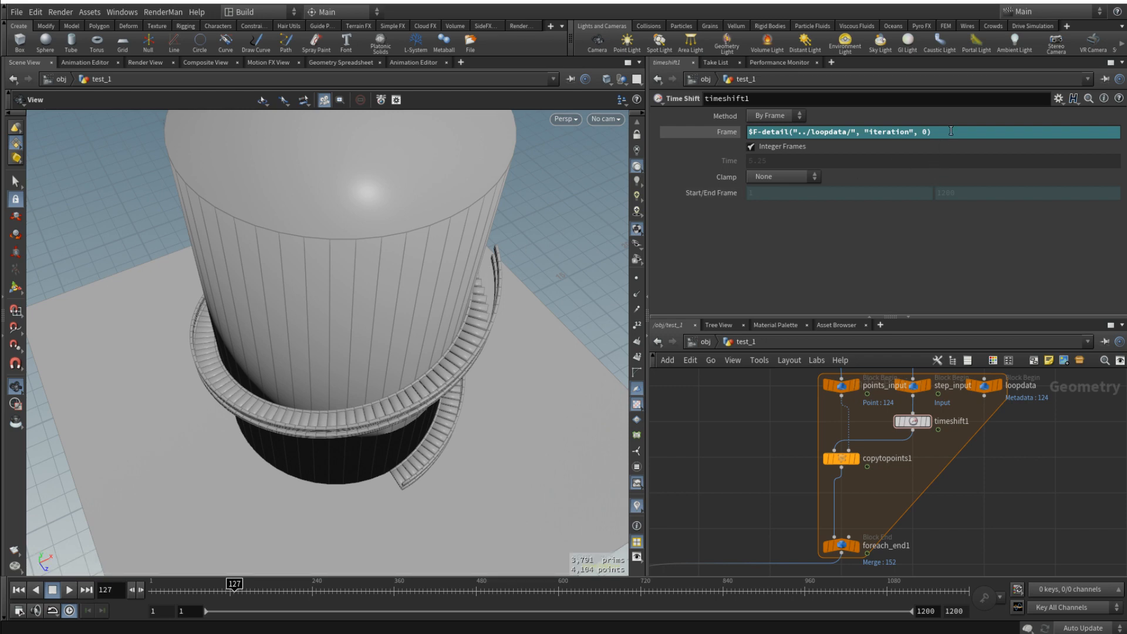
pyautogui.moveTo(460, 289); pyautogui.dragTo(427, 371)
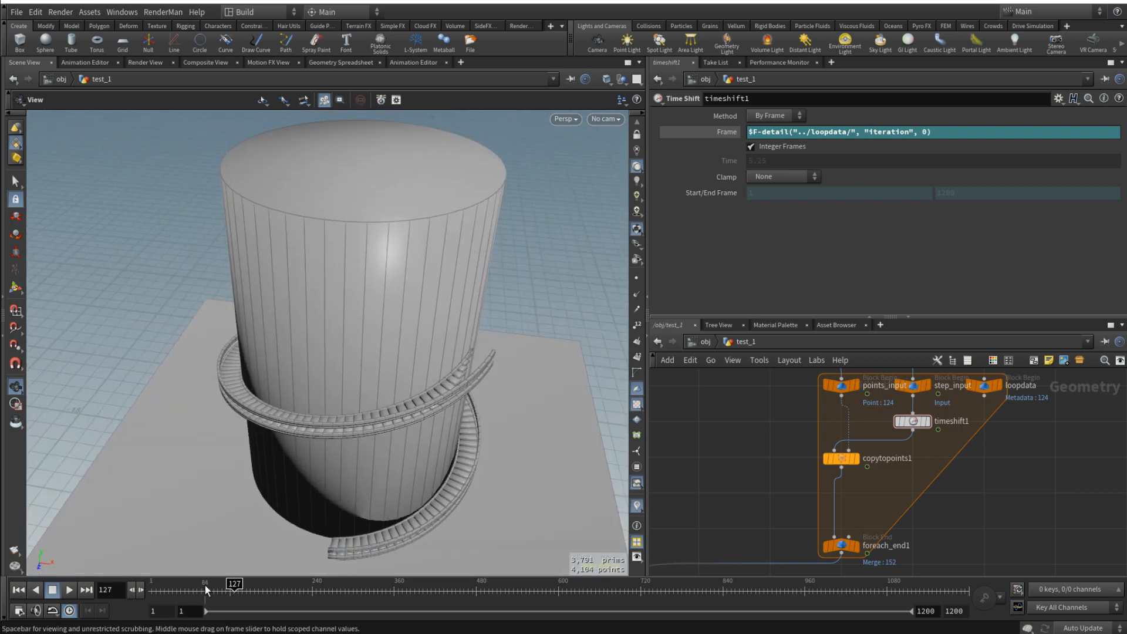
pyautogui.moveTo(235, 585); pyautogui.dragTo(310, 580)
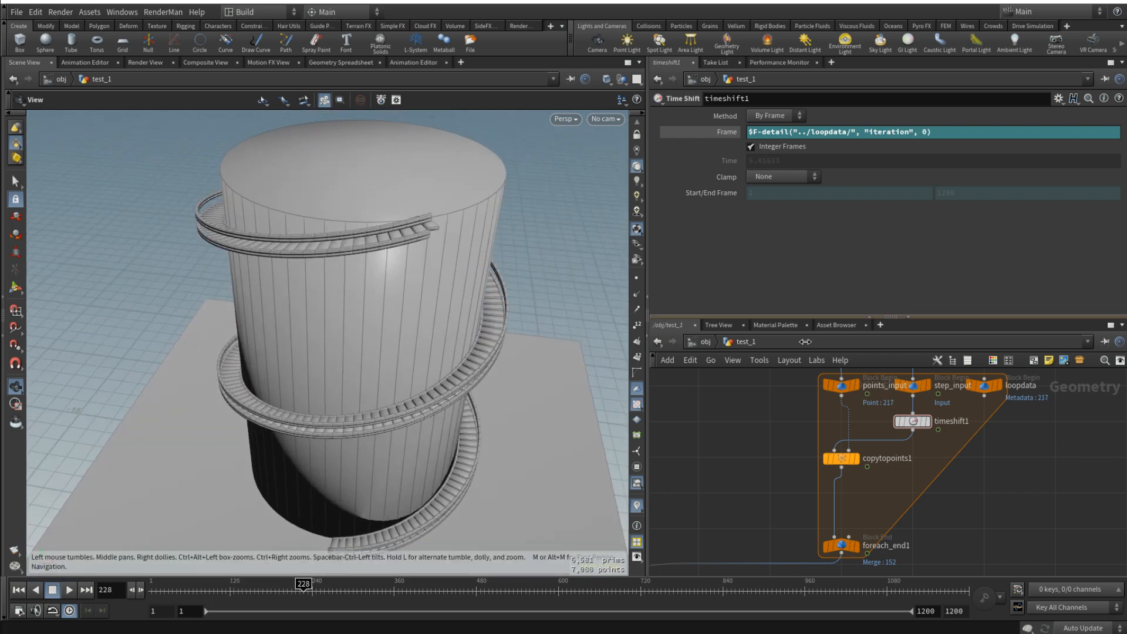
pyautogui.click(178, 583)
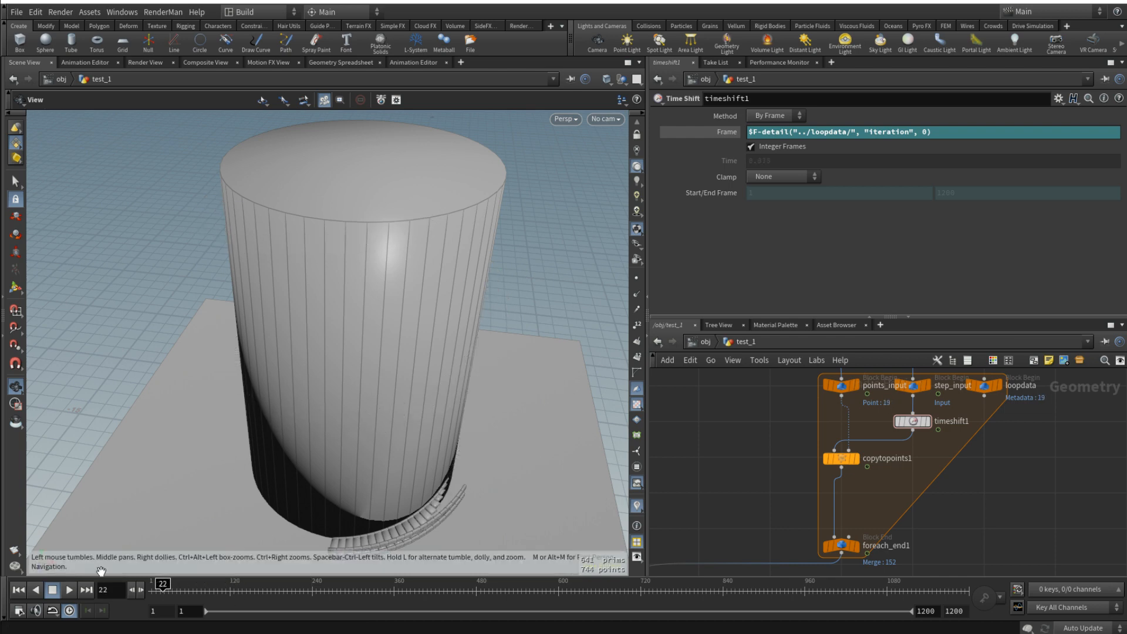
# - Play the animation from frame 1, stop it, and examine the growing steps against the railing end around frame 217
pyautogui.click(19, 589)
pyautogui.click(68, 589)
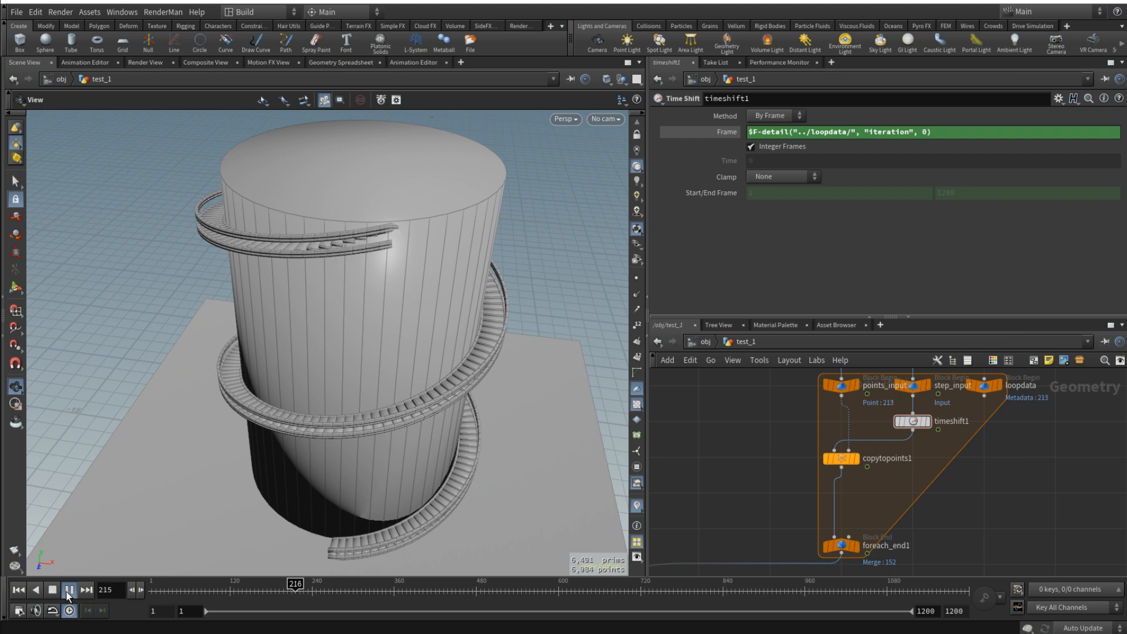
pyautogui.click(68, 592)
pyautogui.moveTo(251, 302); pyautogui.dragTo(394, 279)
pyautogui.scroll(3, 373, 153)
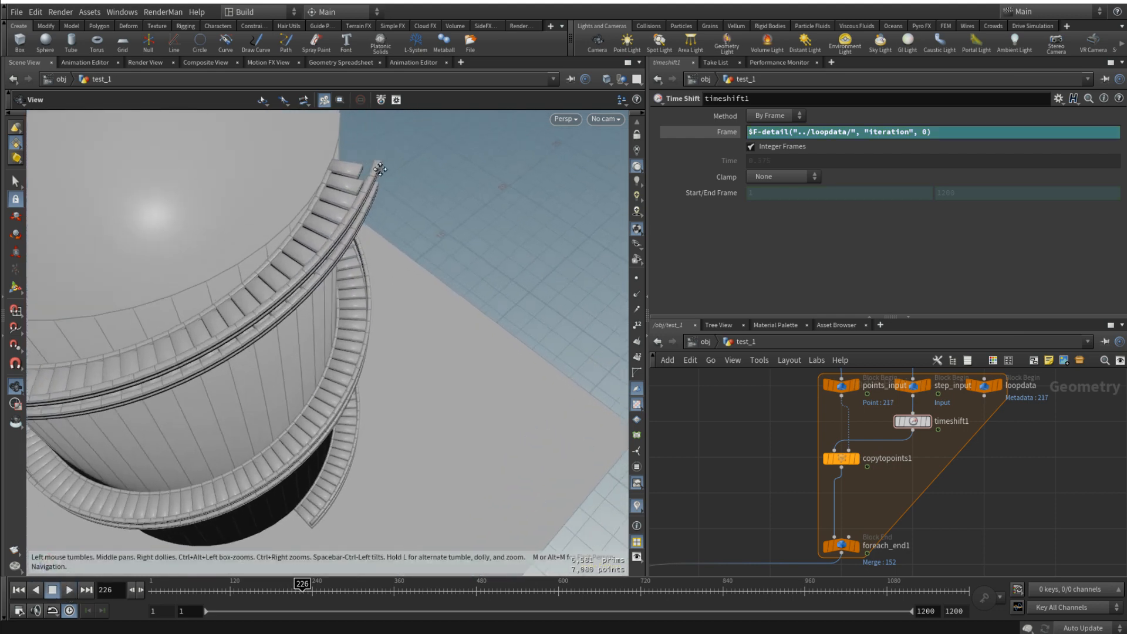
pyautogui.moveTo(380, 164); pyautogui.dragTo(444, 293)
pyautogui.scroll(2, 392, 291)
pyautogui.moveTo(269, 587); pyautogui.dragTo(296, 585)
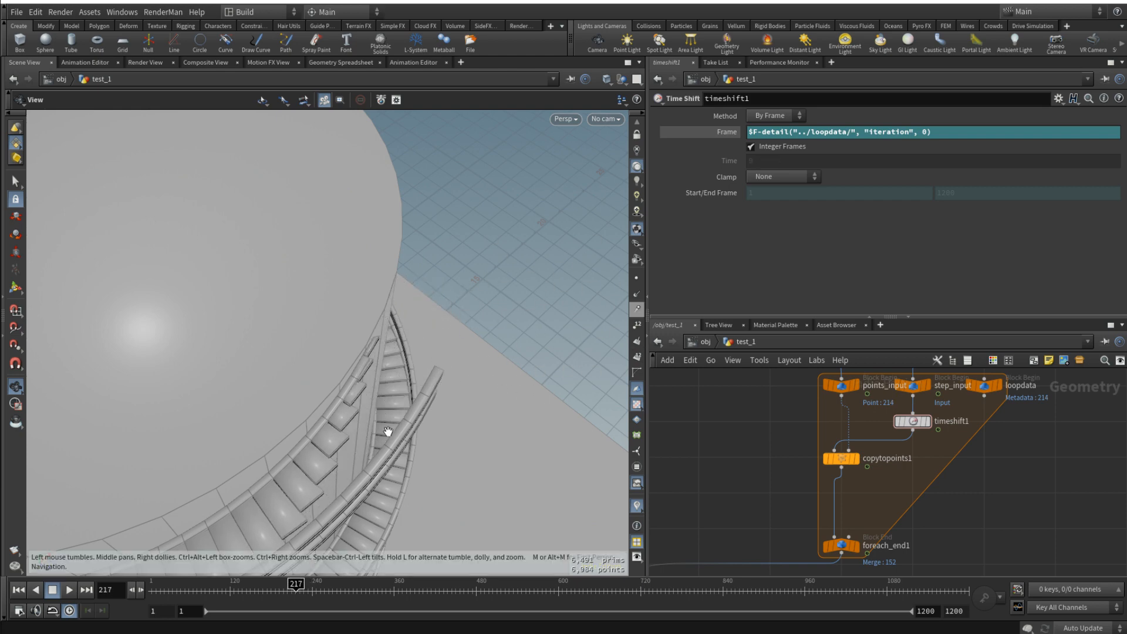
pyautogui.moveTo(388, 431); pyautogui.dragTo(464, 464)
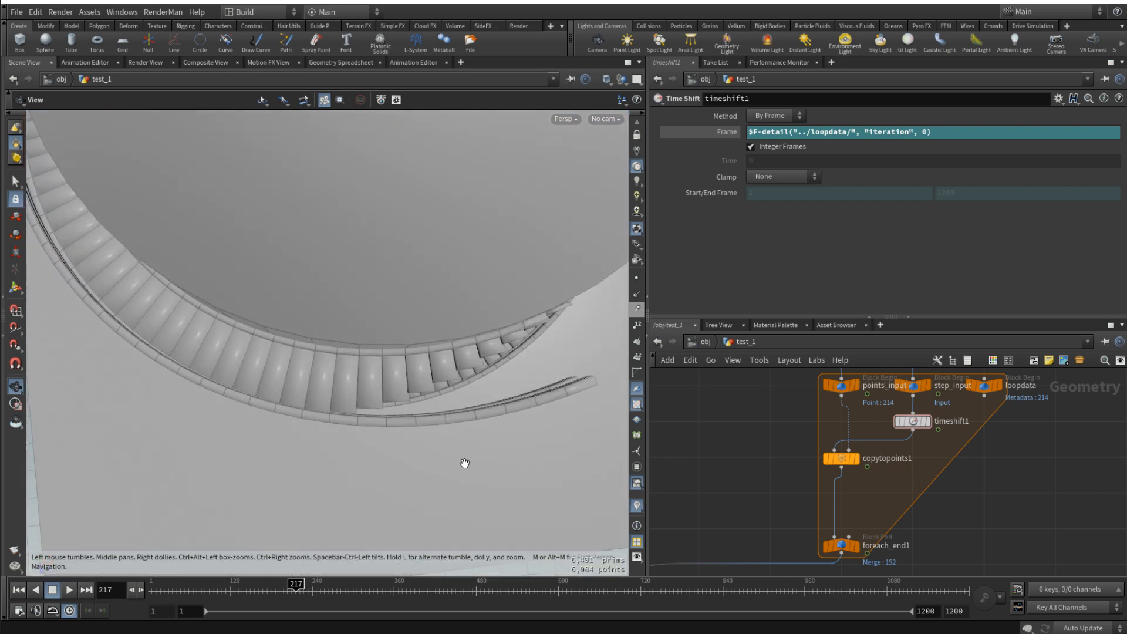
pyautogui.moveTo(296, 585)
pyautogui.mouseDown()
pyautogui.moveTo(267, 585)
pyautogui.moveTo(295, 582)
pyautogui.mouseUp()
# - Set the TIME_BLAST wrangle's Offset to 6
pyautogui.moveTo(743, 424); pyautogui.dragTo(762, 520, button='middle')
pyautogui.scroll(-4, 757, 488)
pyautogui.scroll(3, 742, 463)
pyautogui.moveTo(722, 389); pyautogui.dragTo(756, 463, button='middle')
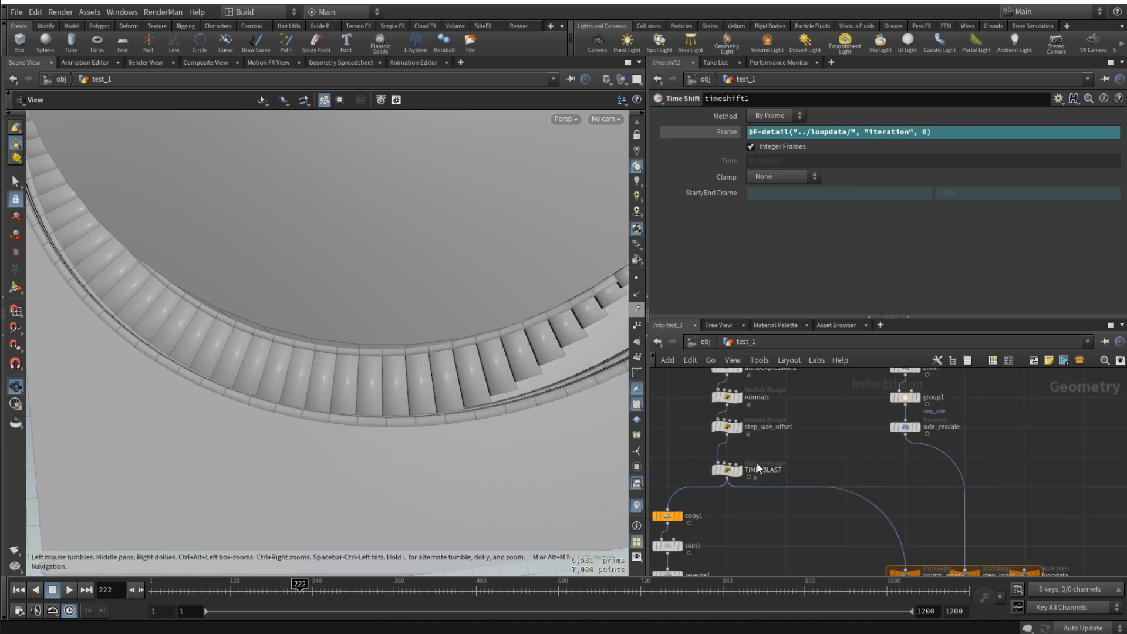
pyautogui.click(728, 471)
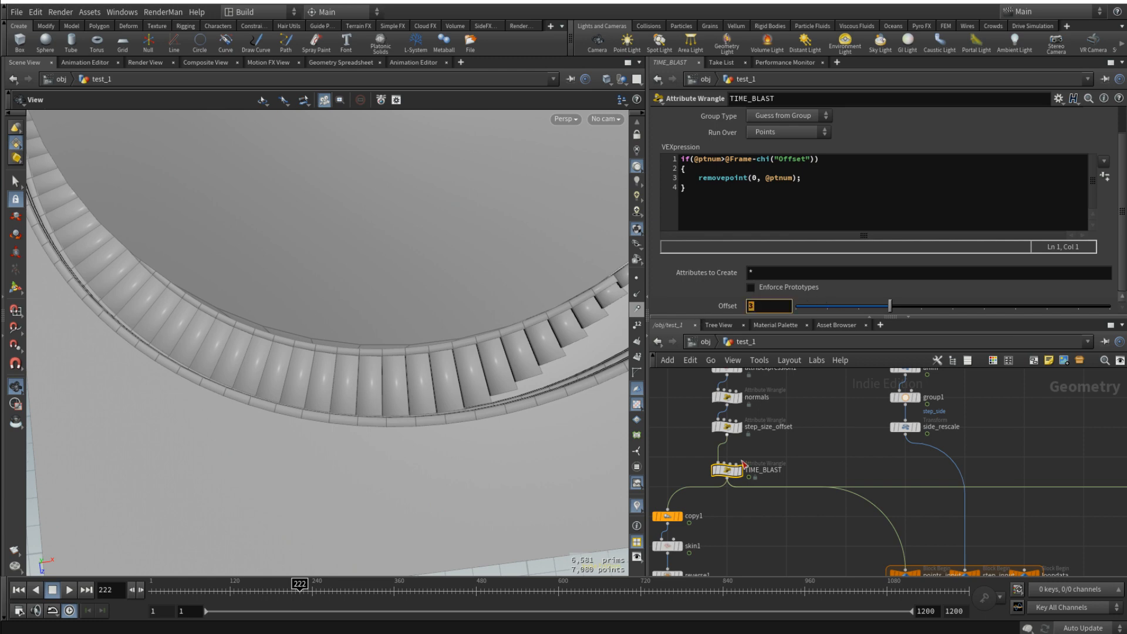
pyautogui.write('6')
pyautogui.click(756, 531)
# - Frame the whole staircase, play its growth from the start to check the new offset, and stop the playback
pyautogui.moveTo(302, 584)
pyautogui.mouseDown()
pyautogui.moveTo(271, 585)
pyautogui.moveTo(302, 583)
pyautogui.mouseUp()
pyautogui.press('f')
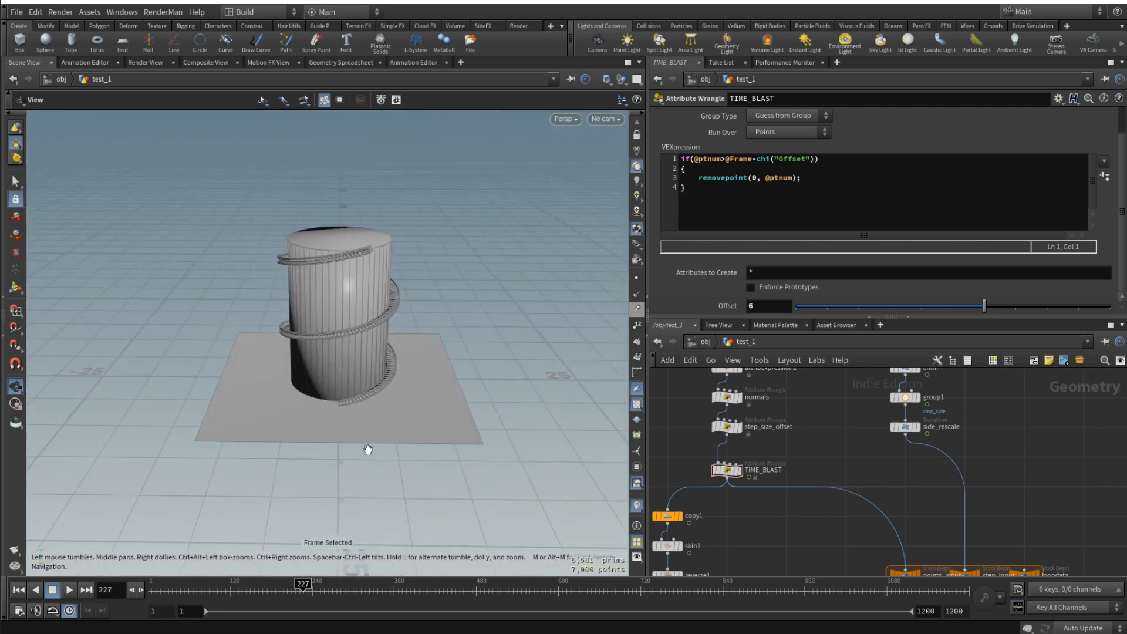
pyautogui.moveTo(196, 587); pyautogui.dragTo(145, 595)
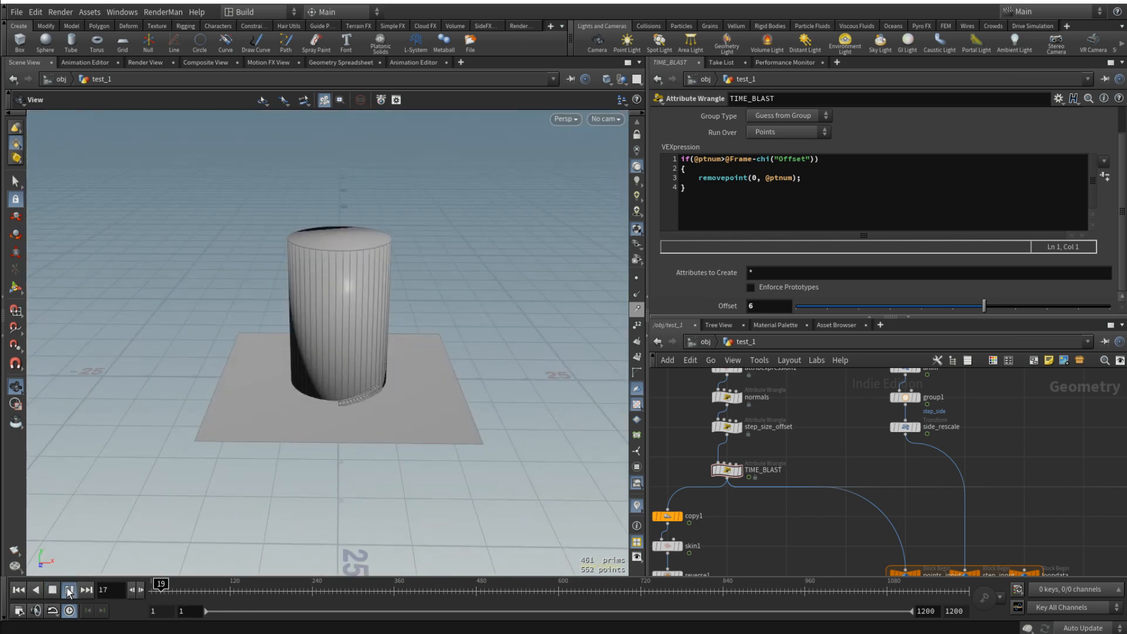
pyautogui.scroll(5, 351, 364)
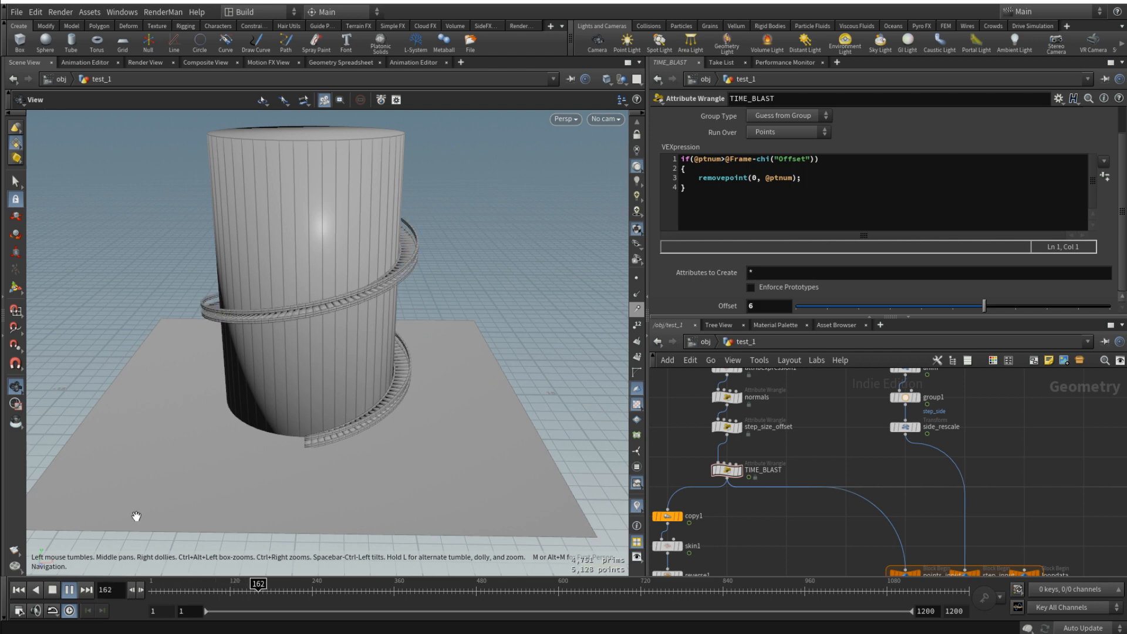
pyautogui.click(53, 591)
# - Reshape the anim node's Scale Z curve to ease out, shortening the first key's handle and extending the last key's handle back towards frame 2
pyautogui.scroll(-4, 943, 470)
pyautogui.moveTo(1024, 432); pyautogui.dragTo(926, 455, button='middle')
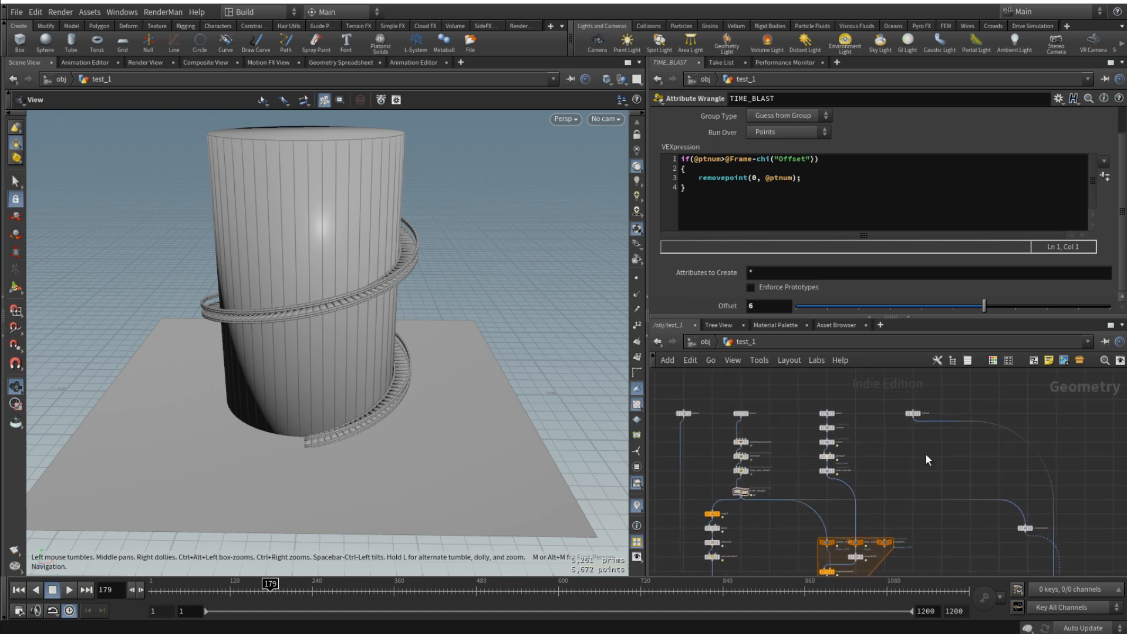
pyautogui.moveTo(235, 249); pyautogui.dragTo(355, 281)
pyautogui.scroll(3, 354, 282)
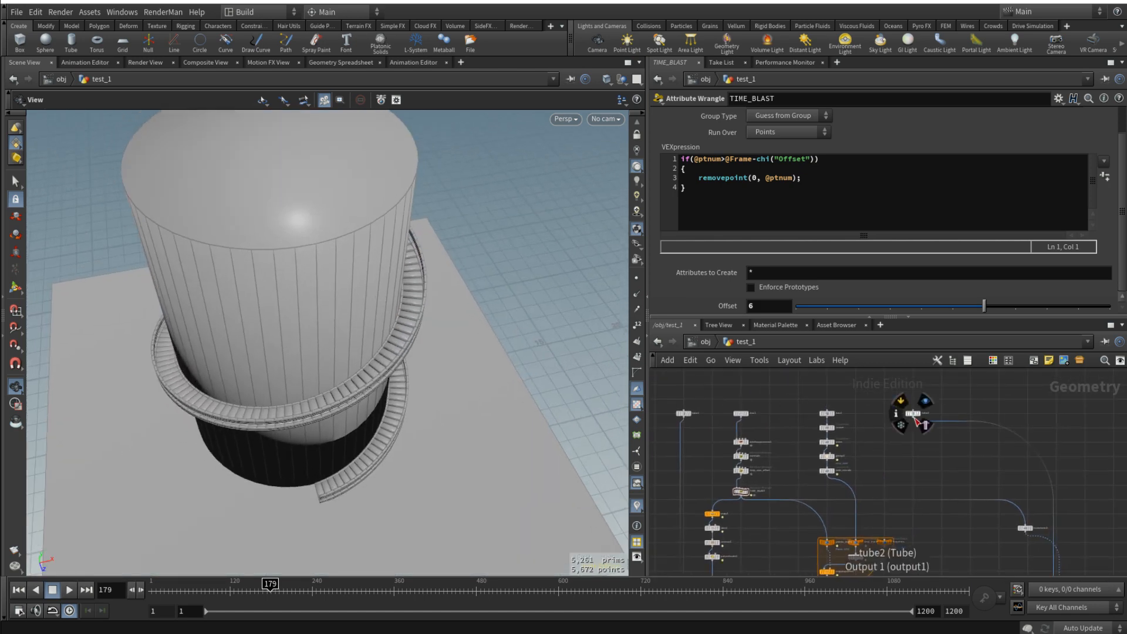
pyautogui.scroll(3, 854, 429)
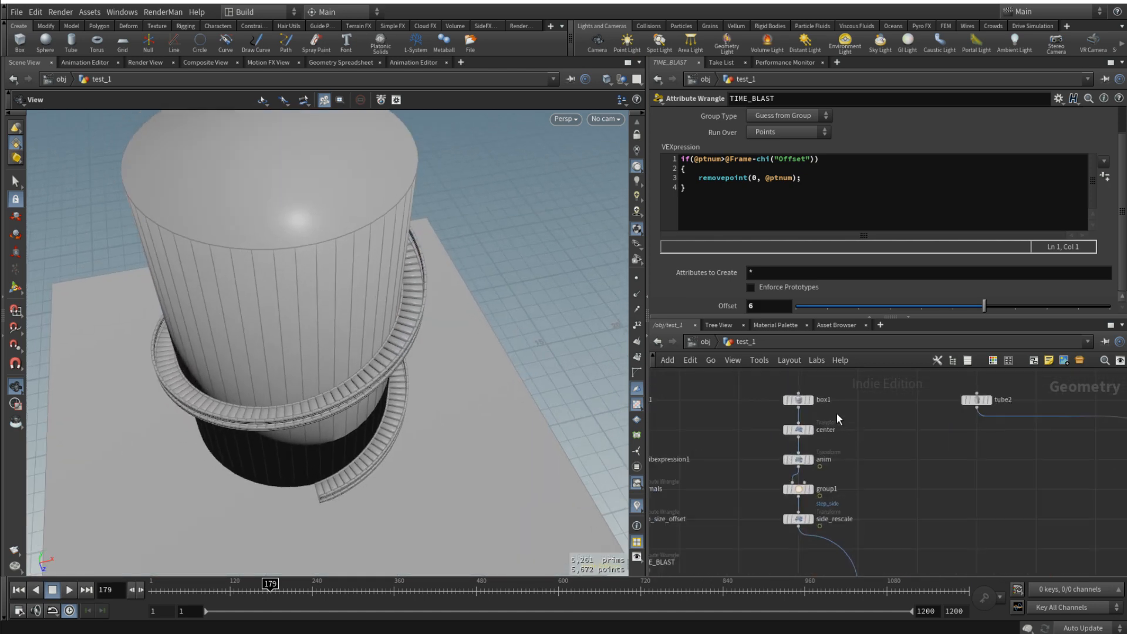
pyautogui.click(799, 461)
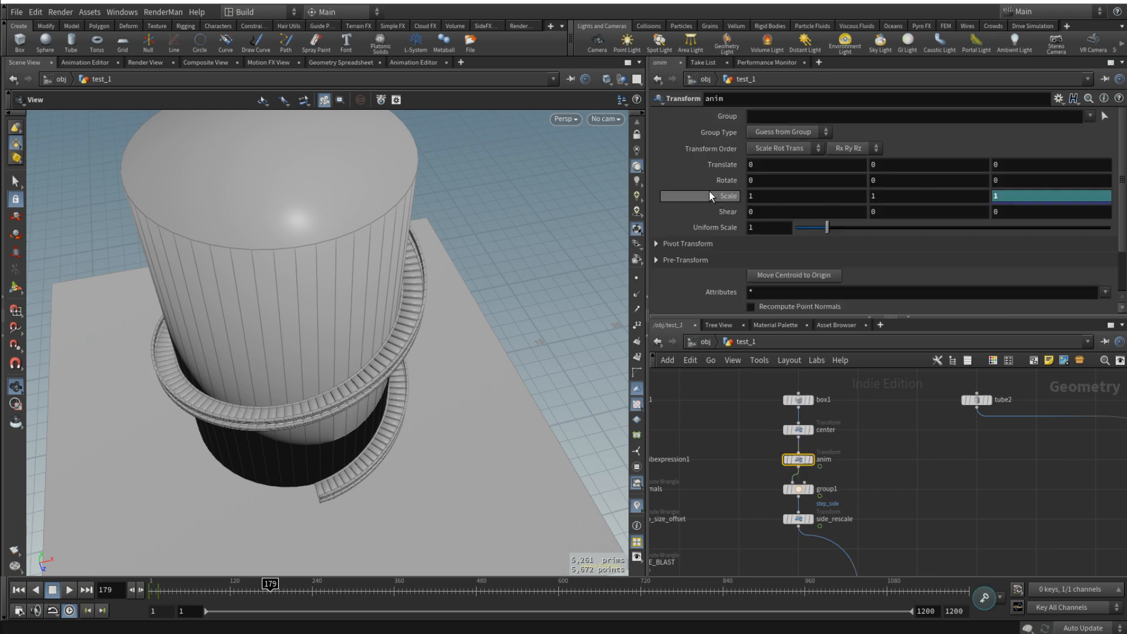
pyautogui.click(414, 62)
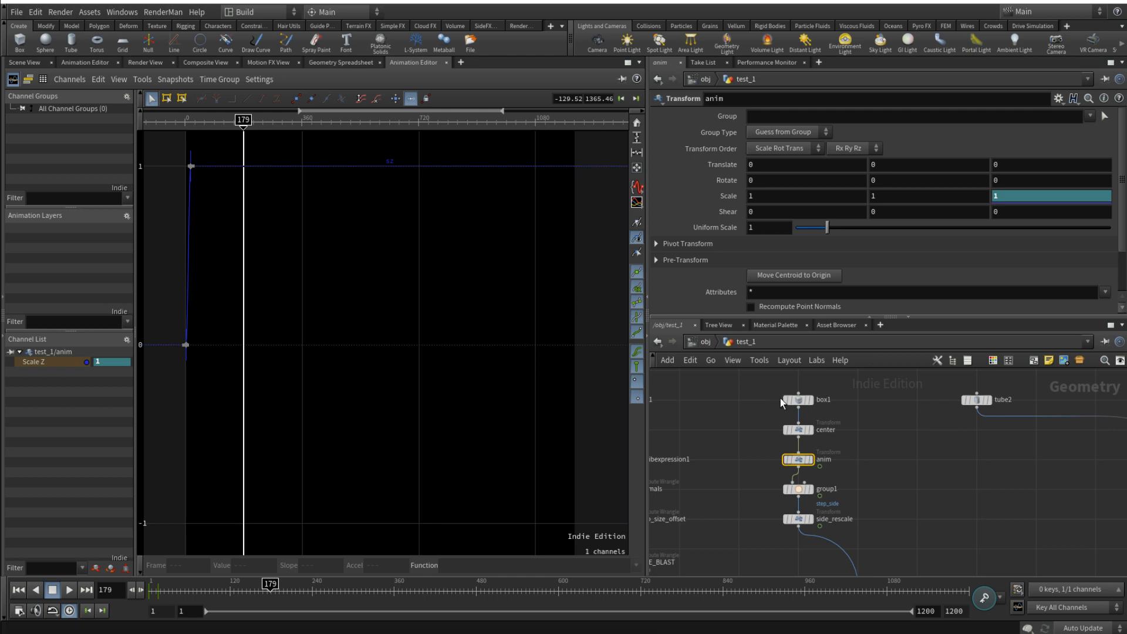
pyautogui.moveTo(165, 151); pyautogui.dragTo(340, 417)
pyautogui.press('f')
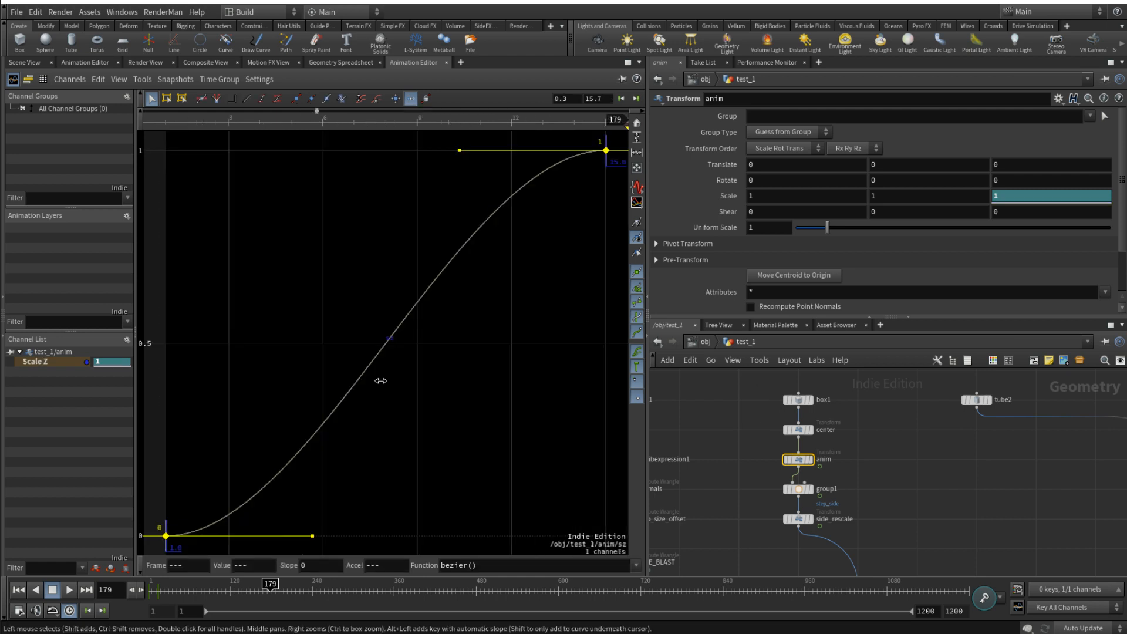
pyautogui.moveTo(335, 507); pyautogui.dragTo(247, 507)
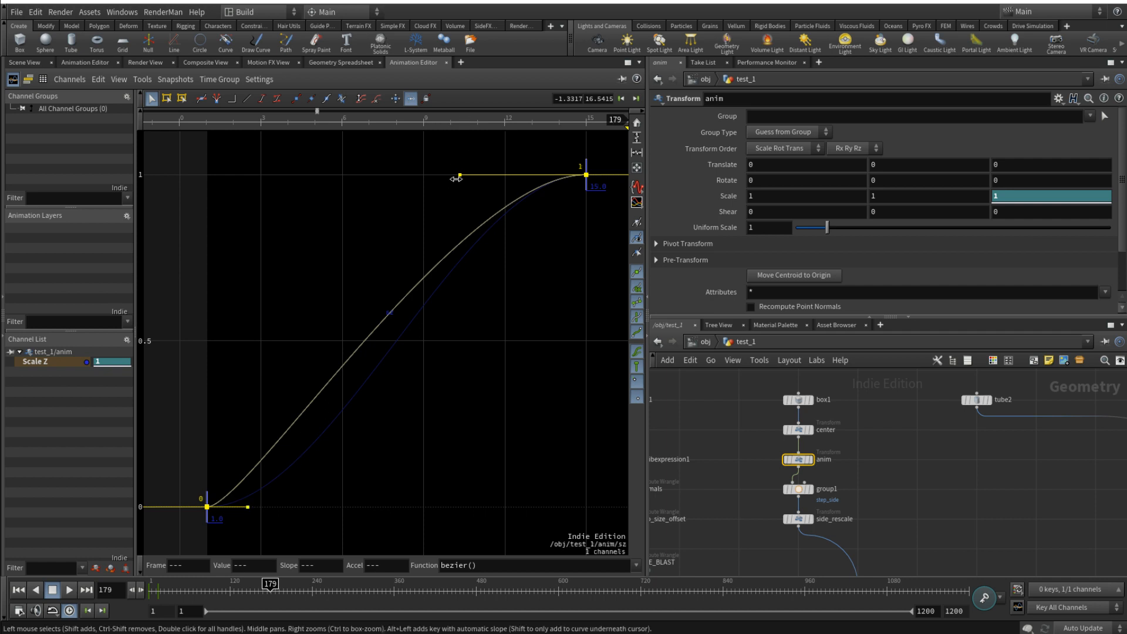
pyautogui.moveTo(459, 174); pyautogui.dragTo(243, 175)
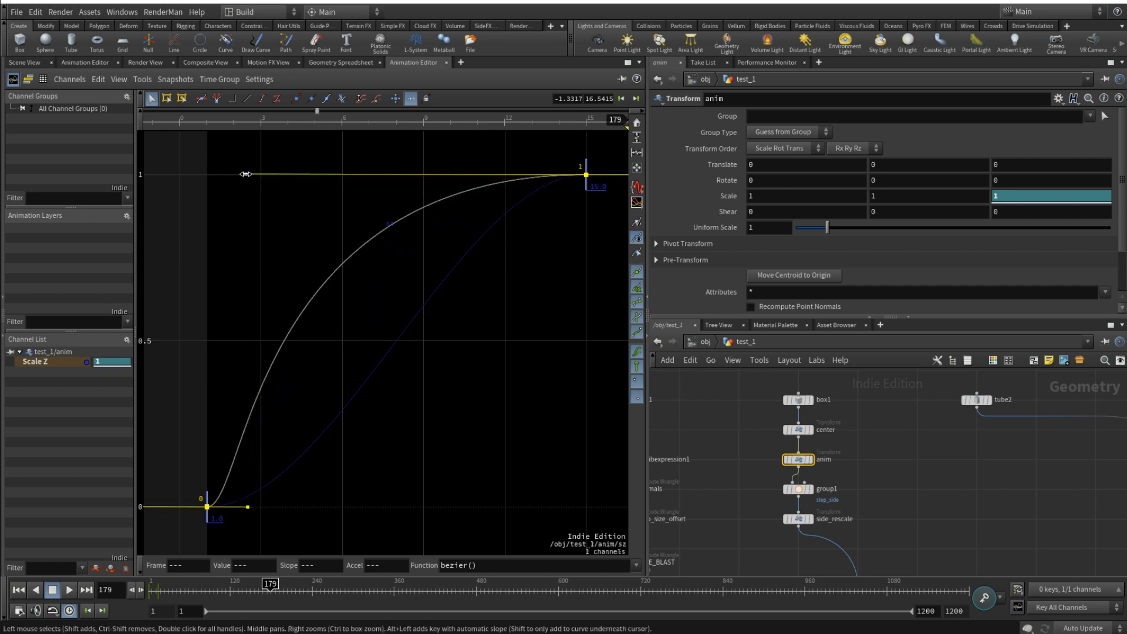
# - Display the anim node in the scene view and play the single box's growth from frame 1 to check its easing
pyautogui.click(810, 460)
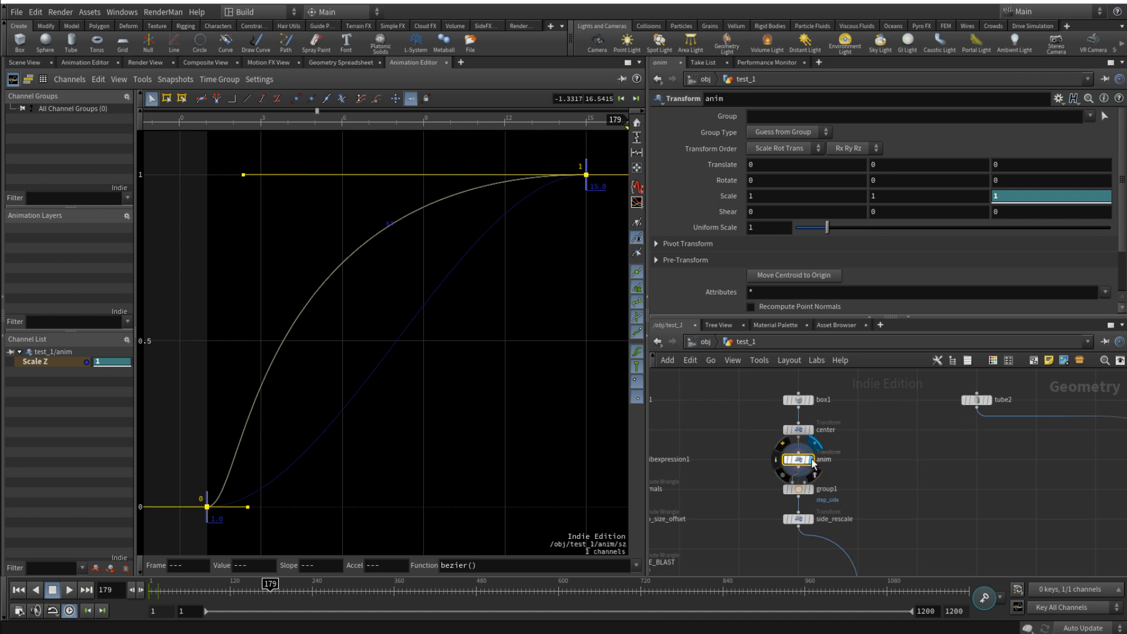
pyautogui.click(26, 62)
pyautogui.hotkey('ctrl', 'Left')
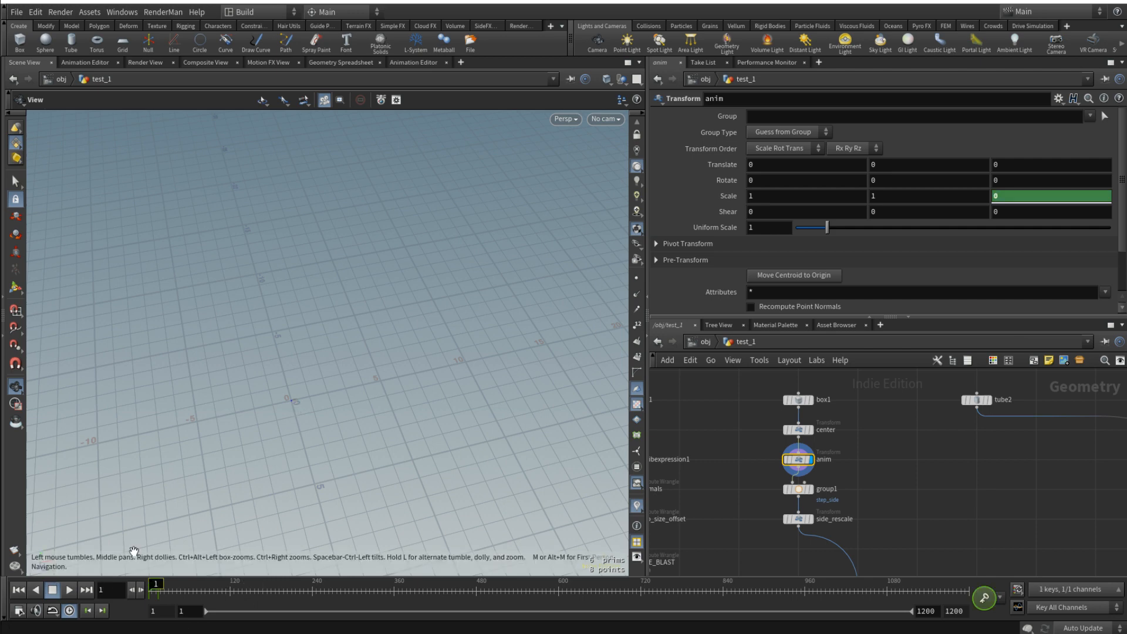
pyautogui.press('f')
pyautogui.moveTo(388, 324); pyautogui.dragTo(452, 315)
pyautogui.click(68, 589)
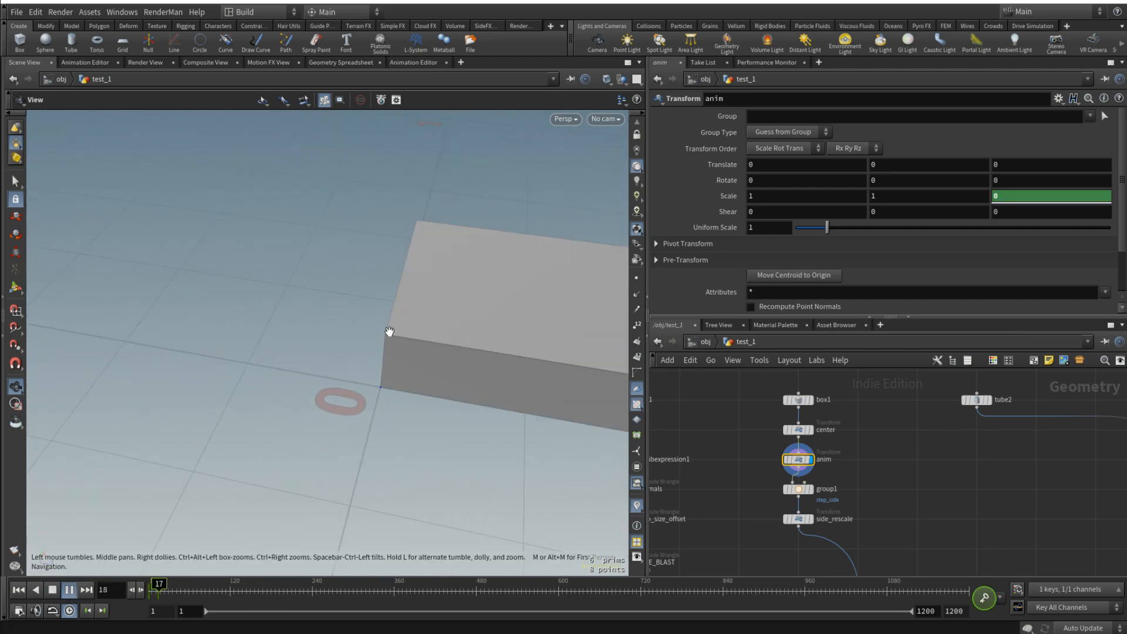
pyautogui.press('f')
pyautogui.click(53, 590)
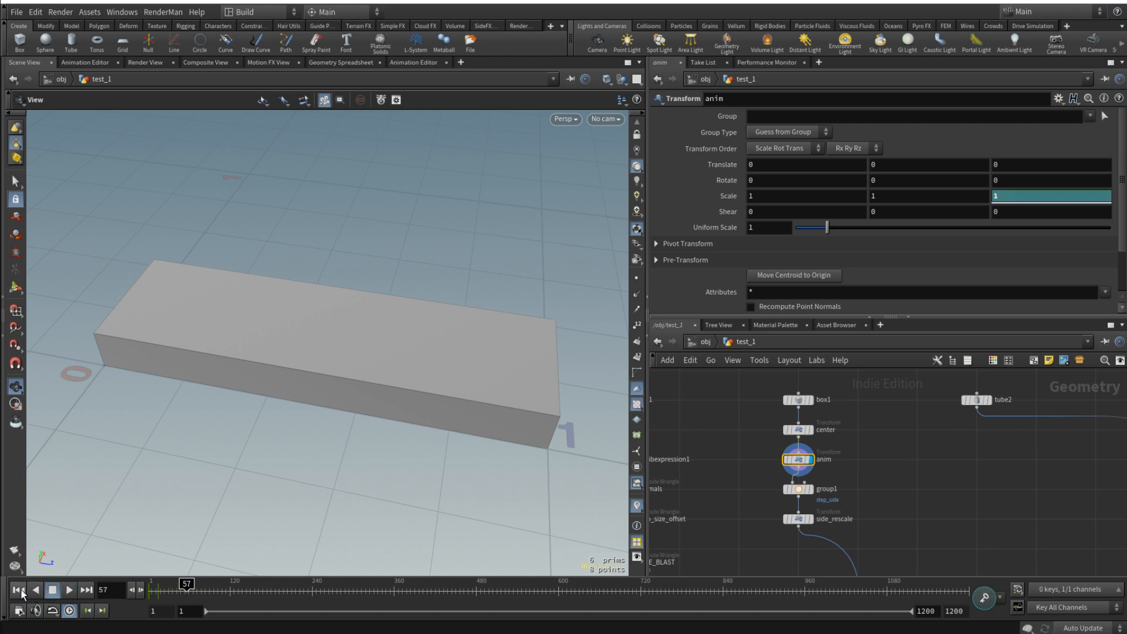
pyautogui.click(68, 590)
pyautogui.click(68, 591)
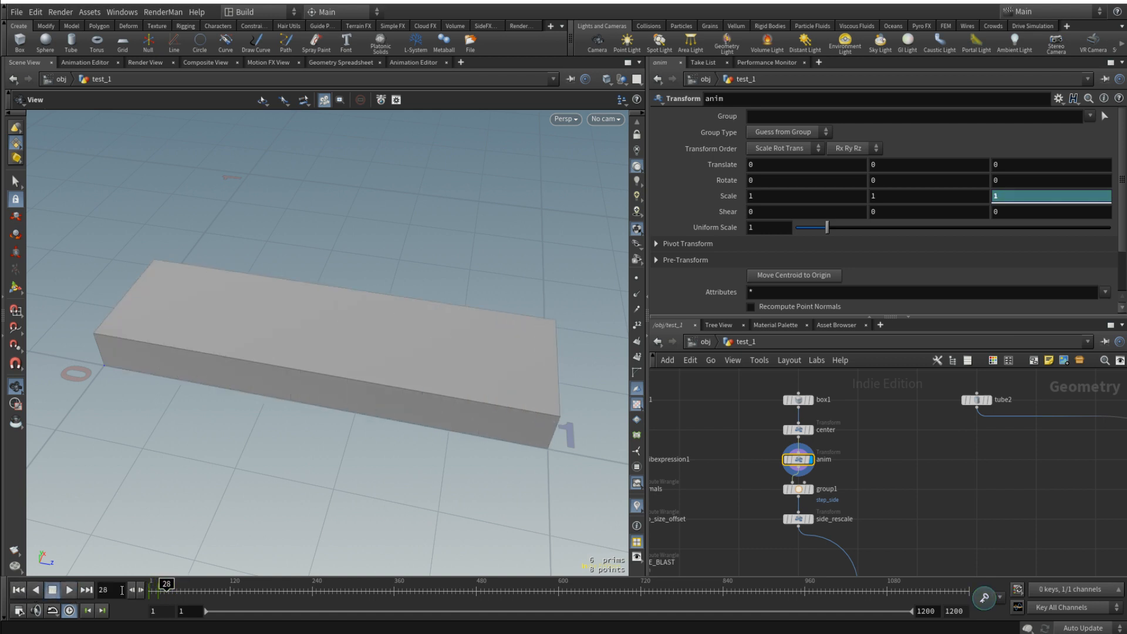
# - Display merge1 again and examine the growing steps at the base of the full staircase at frame 28
pyautogui.scroll(-6, 841, 453)
pyautogui.scroll(5, 908, 476)
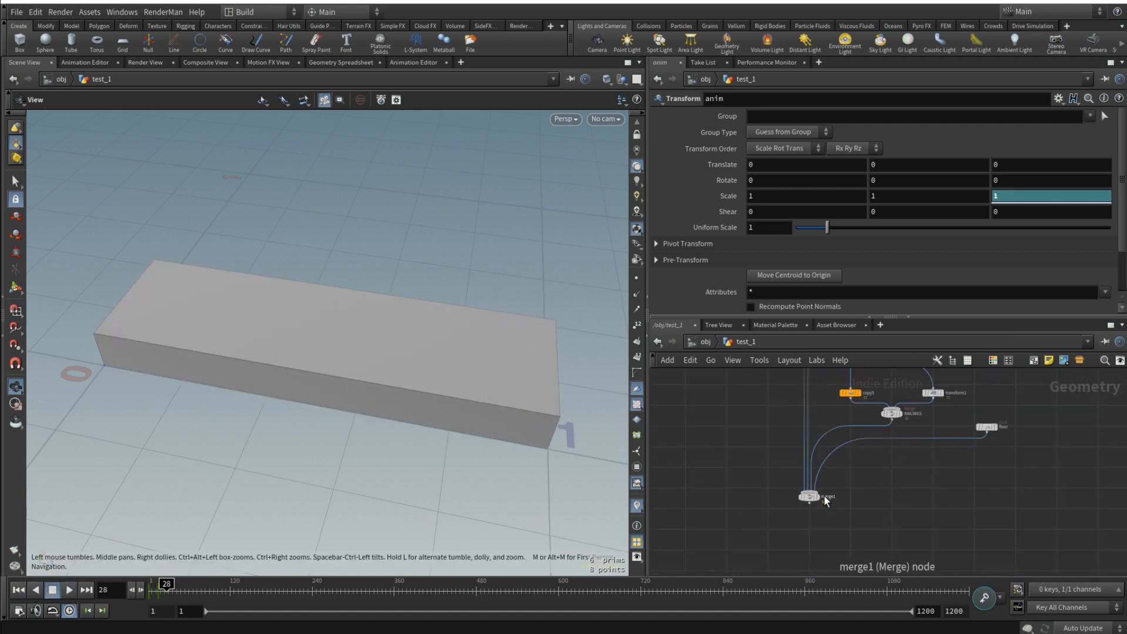
pyautogui.click(819, 498)
pyautogui.press('f')
pyautogui.moveTo(394, 385); pyautogui.dragTo(310, 383)
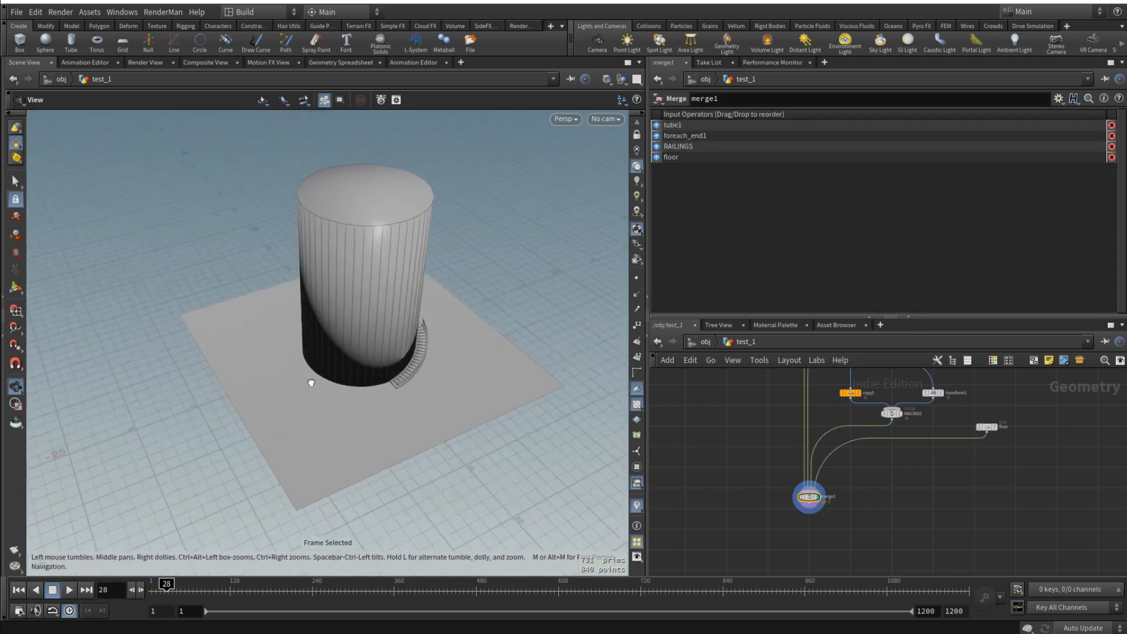
pyautogui.scroll(6, 440, 322)
pyautogui.moveTo(401, 336); pyautogui.dragTo(344, 347)
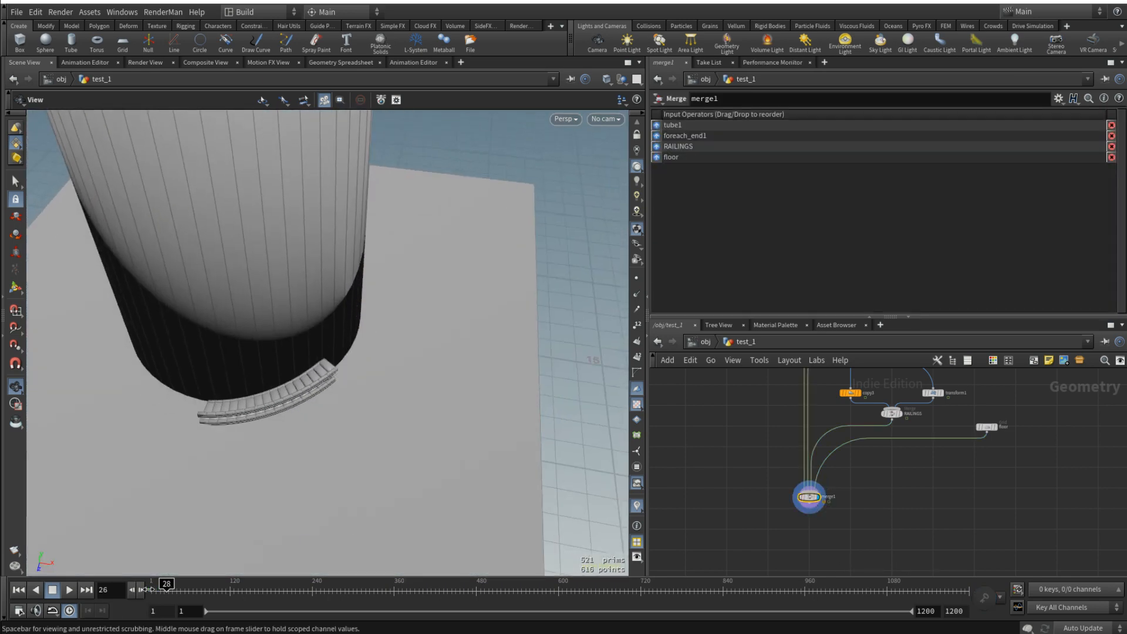
# - Play the full staircase's growth, and display foreach_end1 alone to replay just the steps from frame 1
pyautogui.click(69, 590)
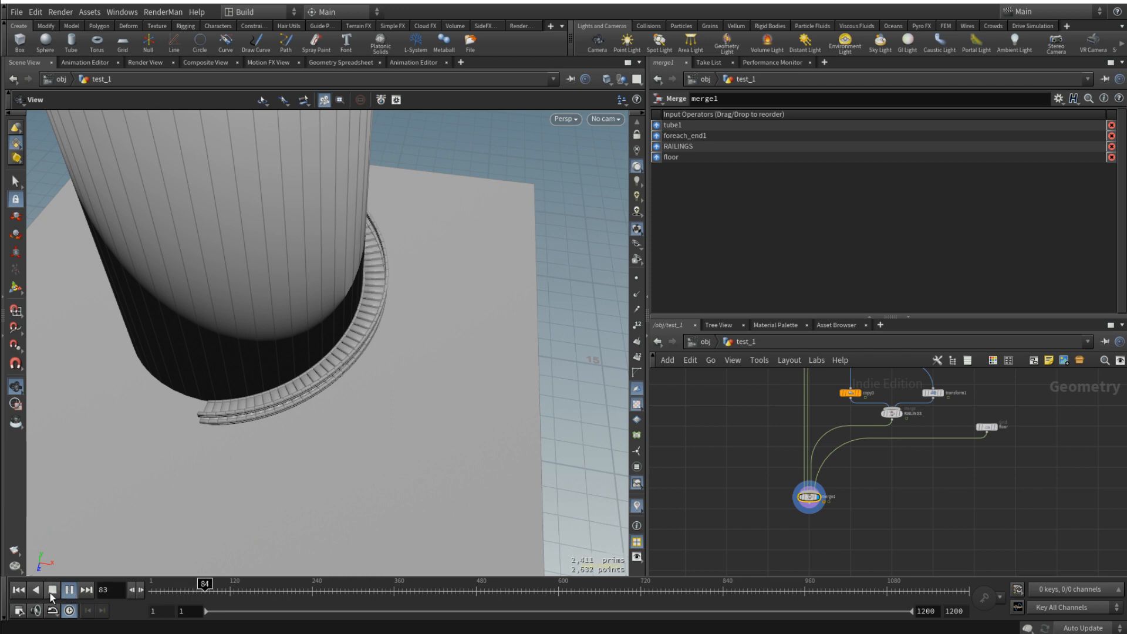
pyautogui.click(51, 591)
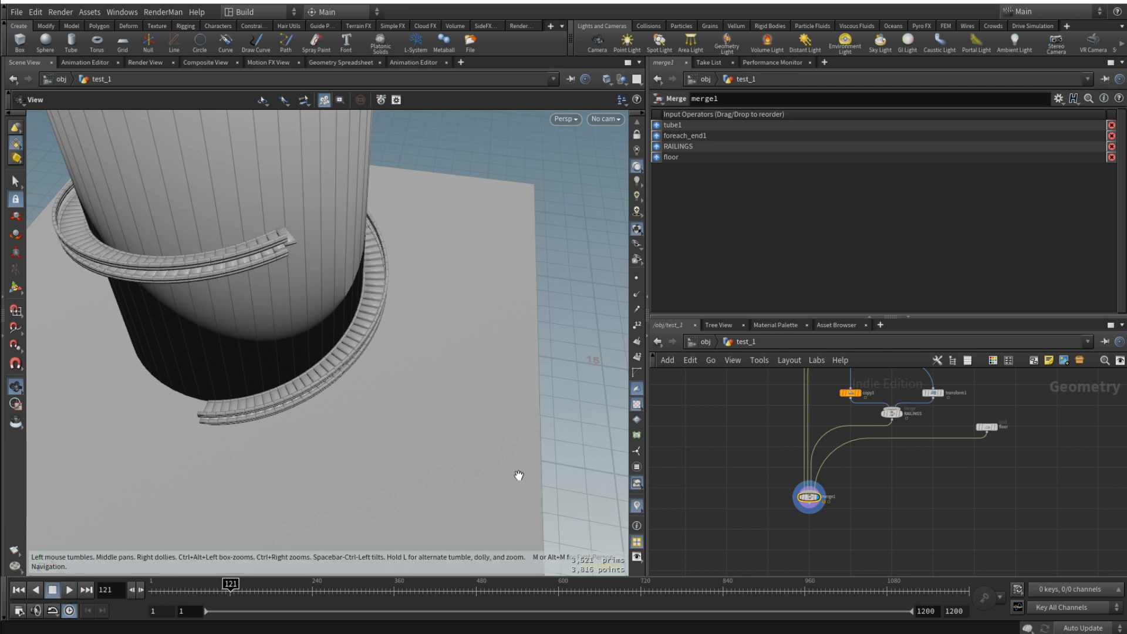
pyautogui.moveTo(981, 442); pyautogui.dragTo(919, 552, button='middle')
pyautogui.moveTo(977, 462); pyautogui.dragTo(952, 520, button='middle')
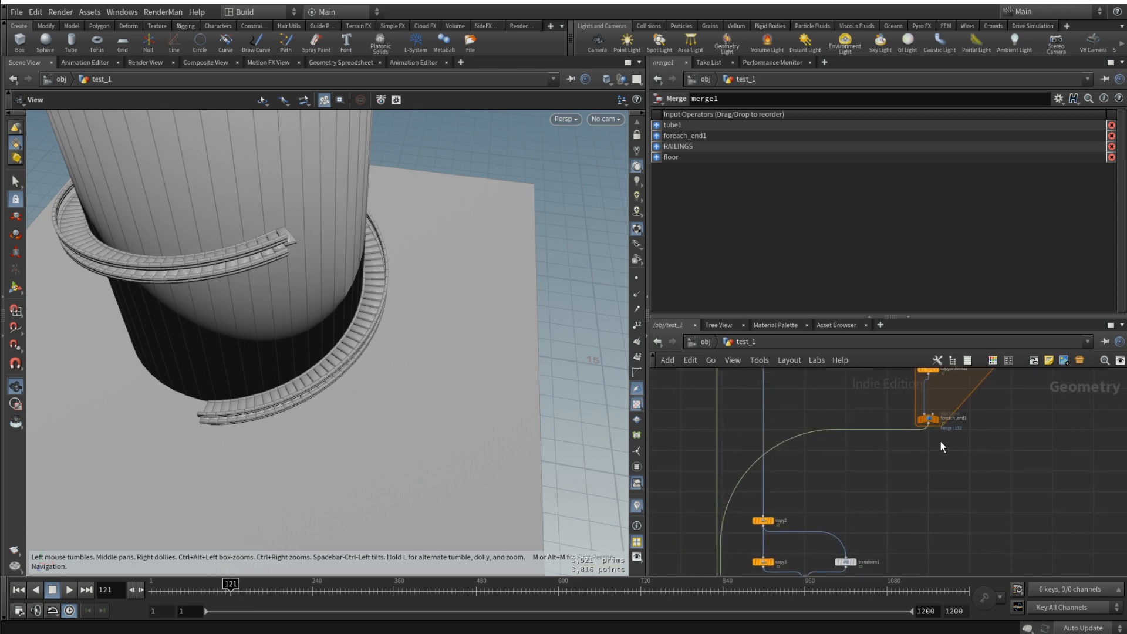
pyautogui.click(938, 419)
pyautogui.click(927, 419)
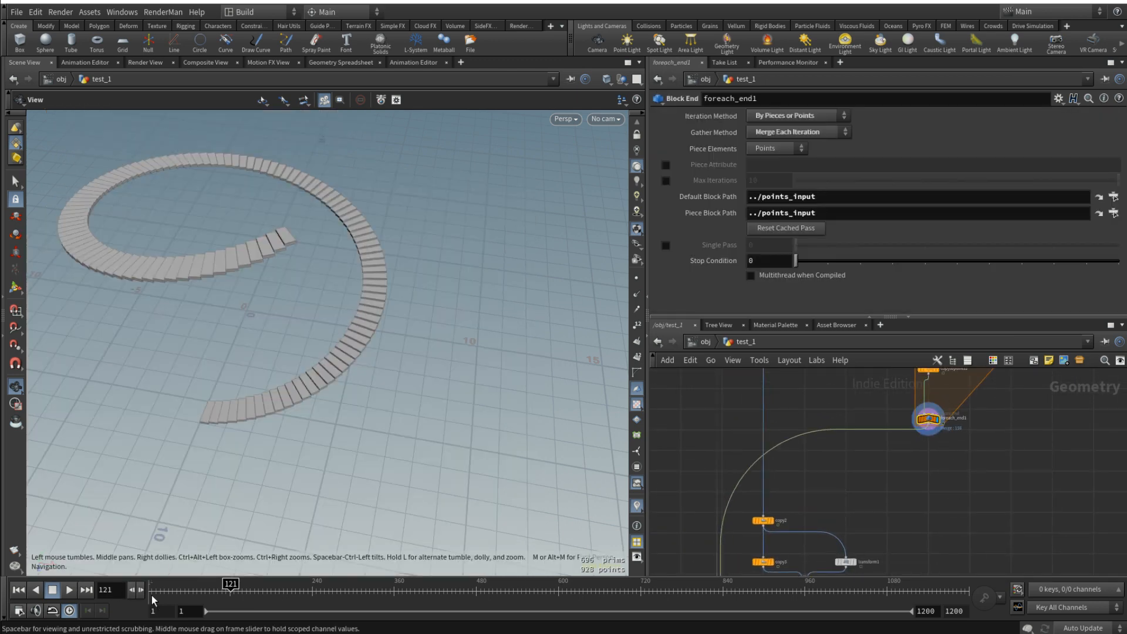
pyautogui.click(18, 589)
pyautogui.click(69, 590)
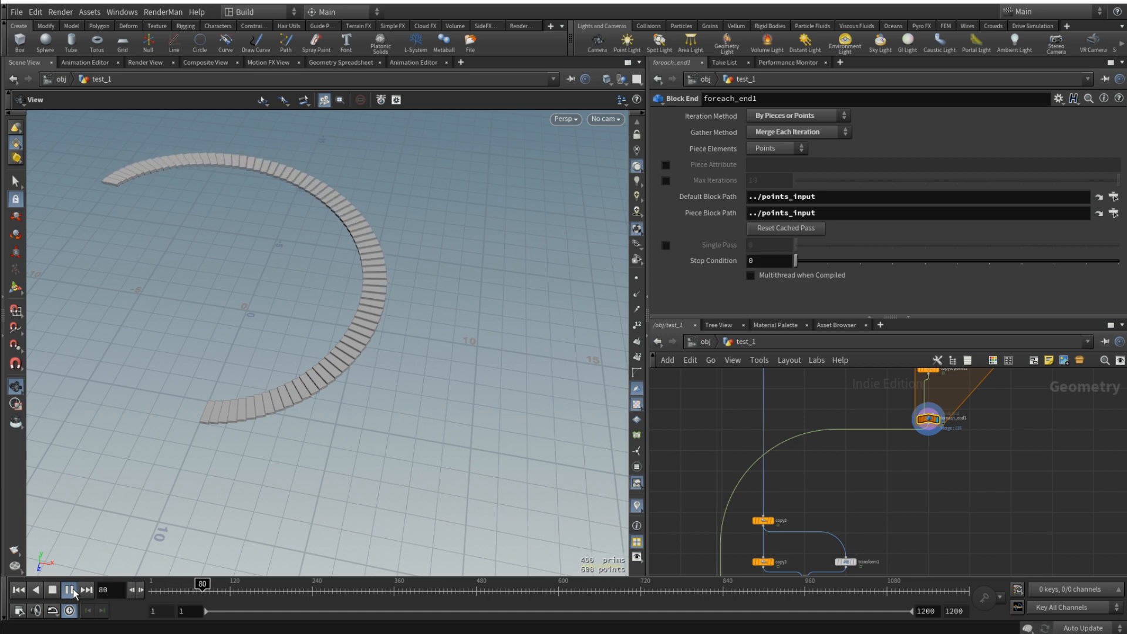
pyautogui.click(70, 589)
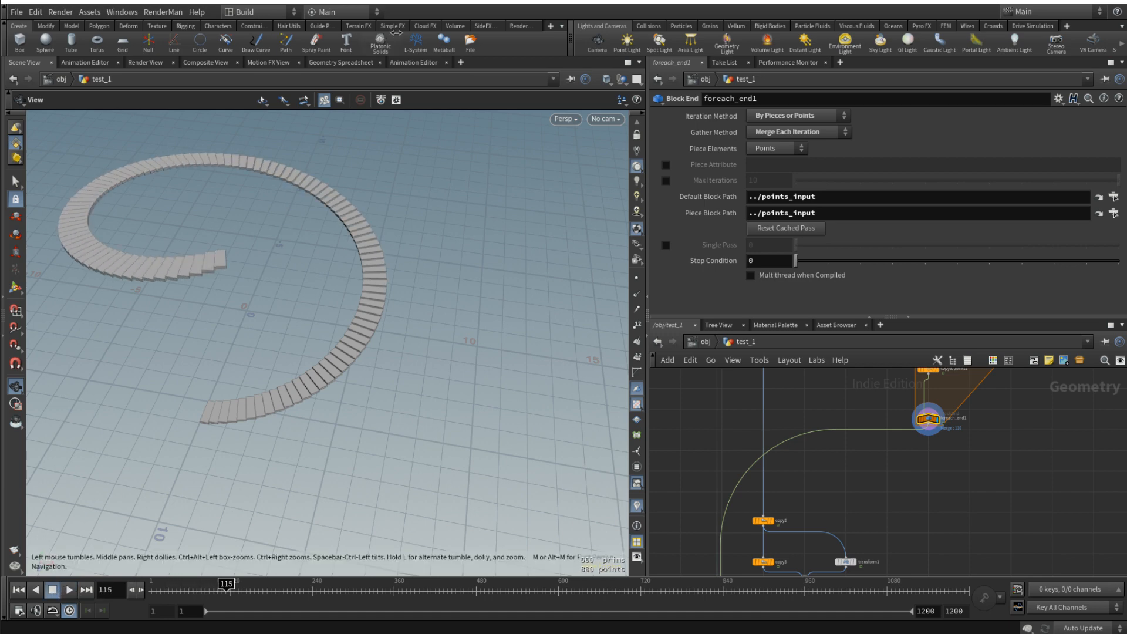
# - Soften the start of the anim node's Scale Z curve by extending the first key's handle to about frame 6
pyautogui.click(414, 63)
pyautogui.scroll(-6, 987, 446)
pyautogui.moveTo(1029, 425); pyautogui.dragTo(994, 531, button='middle')
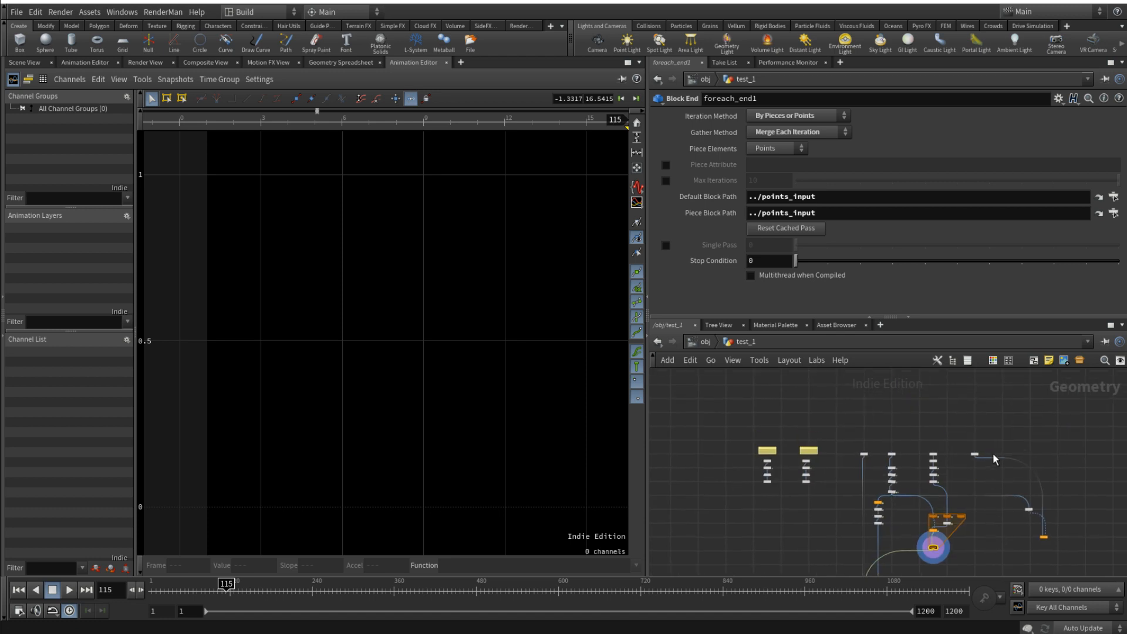
pyautogui.scroll(4, 972, 458)
pyautogui.scroll(3, 876, 495)
pyautogui.click(908, 463)
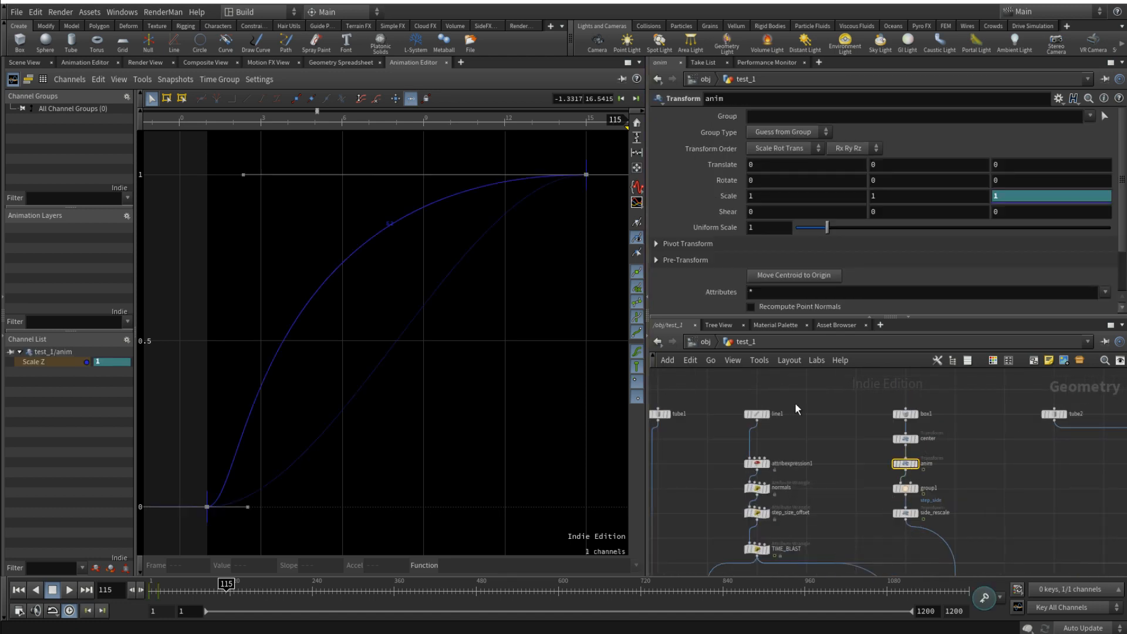
pyautogui.click(243, 174)
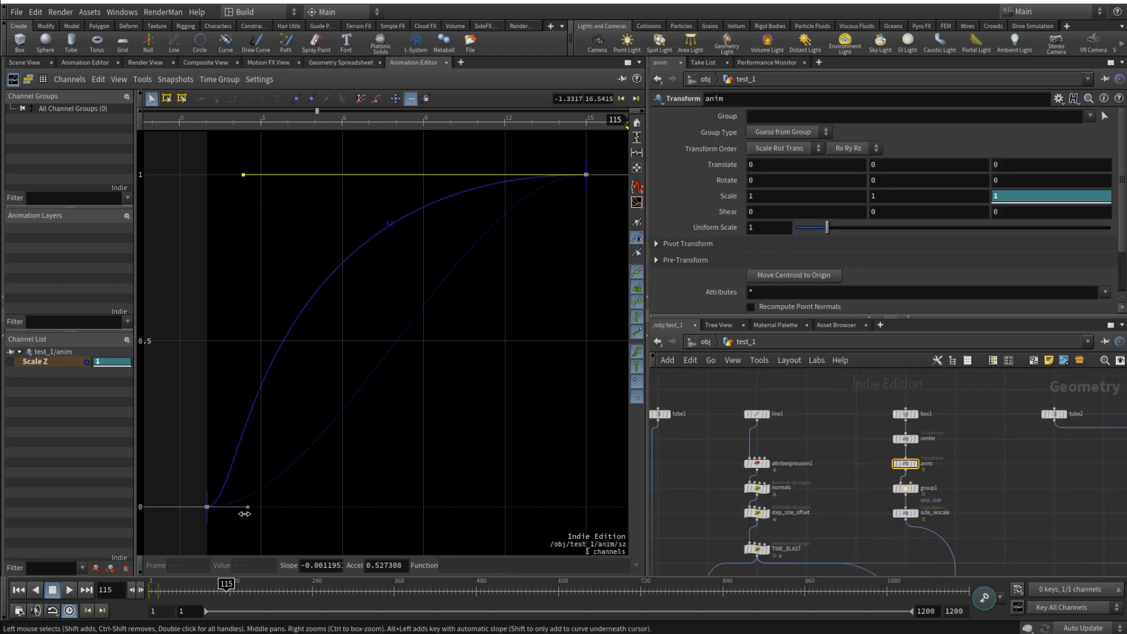
pyautogui.moveTo(245, 509); pyautogui.dragTo(343, 504)
# - Display merge1, frame the whole staircase and play its growth to check the reshaped easing
pyautogui.scroll(-5, 858, 441)
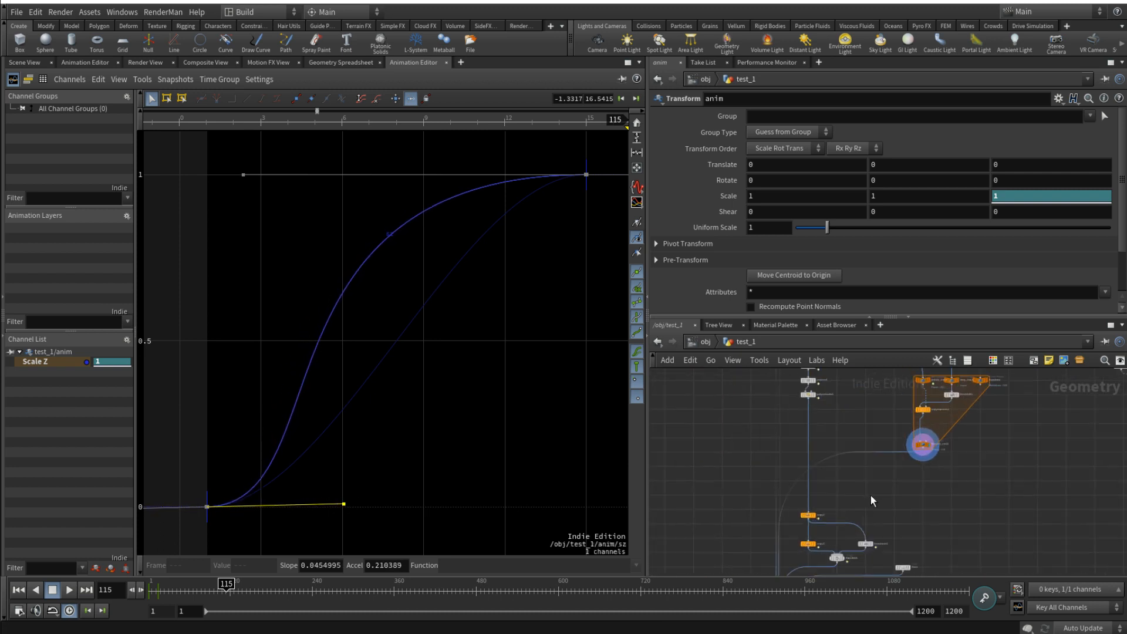
pyautogui.moveTo(824, 566); pyautogui.dragTo(821, 496, button='middle')
pyautogui.scroll(4, 821, 497)
pyautogui.scroll(-5, 847, 538)
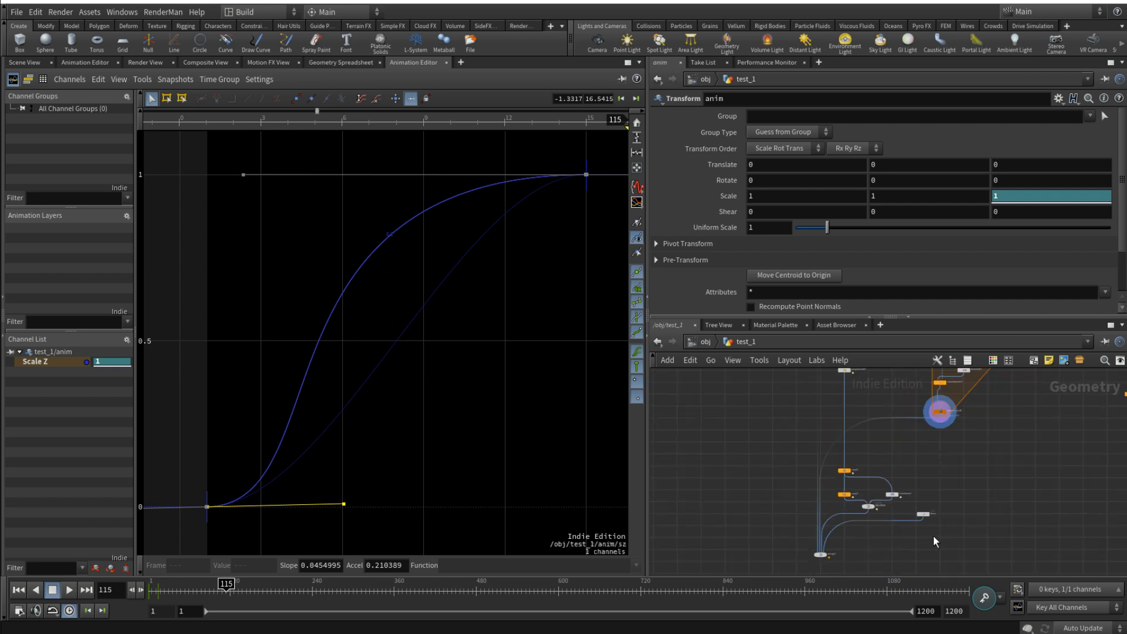
pyautogui.scroll(3, 822, 534)
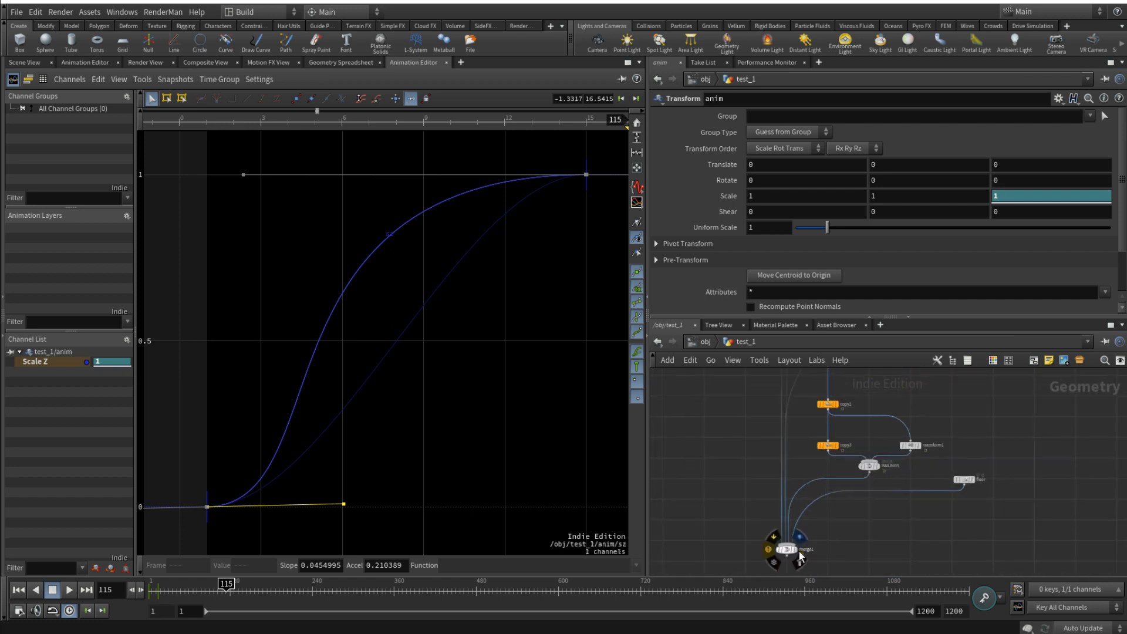
pyautogui.click(799, 551)
pyautogui.click(24, 62)
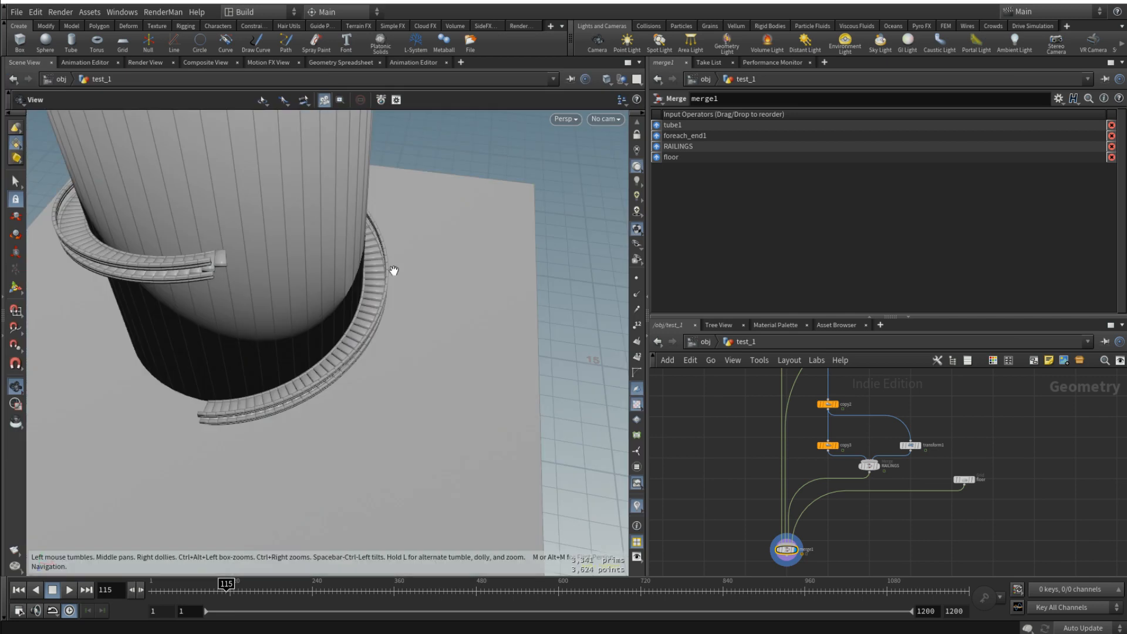
pyautogui.press('f')
pyautogui.click(69, 589)
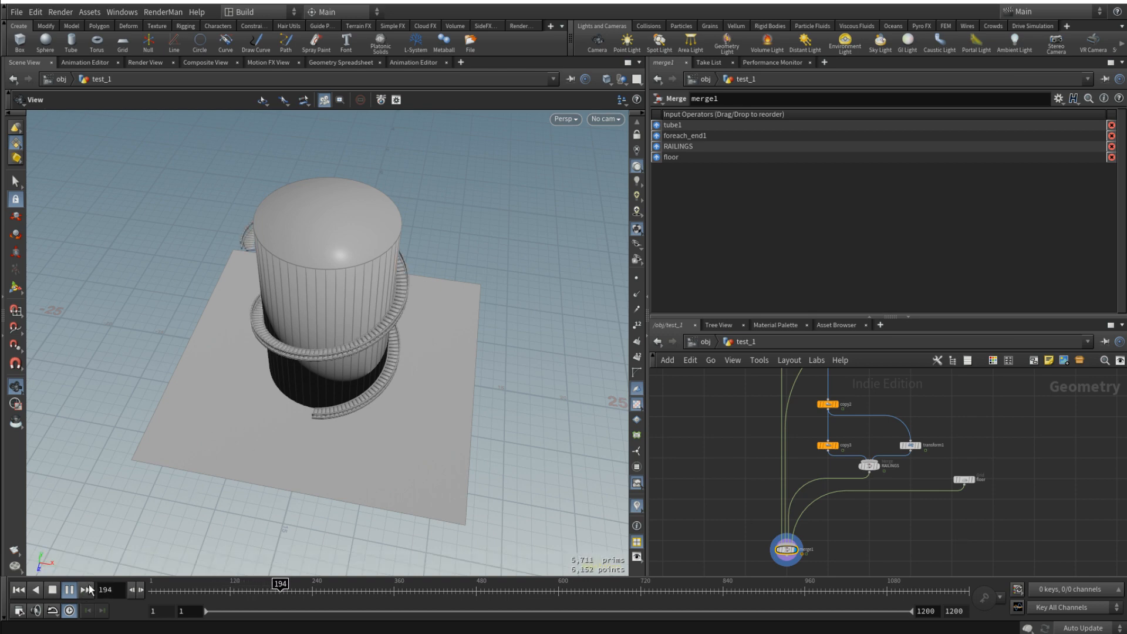
pyautogui.click(51, 592)
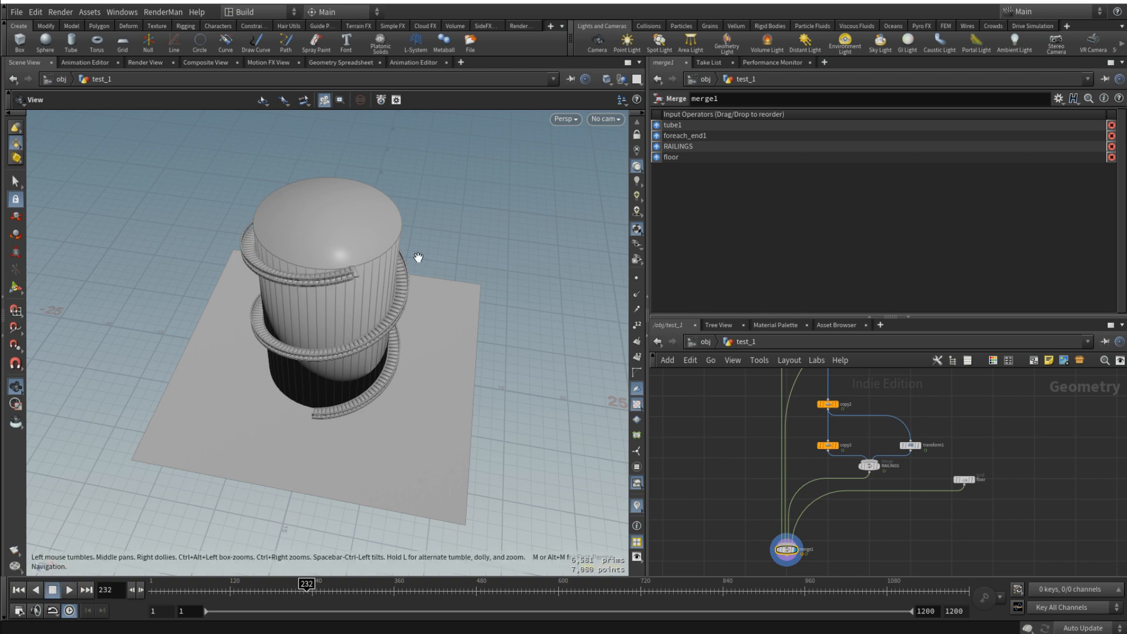
# - Move transform2 closer to the steps' for-each block and delete the pillars' old copy-to-points node
pyautogui.scroll(8, 340, 270)
pyautogui.moveTo(340, 269); pyautogui.dragTo(382, 217)
pyautogui.moveTo(382, 217); pyautogui.dragTo(357, 257, button='right')
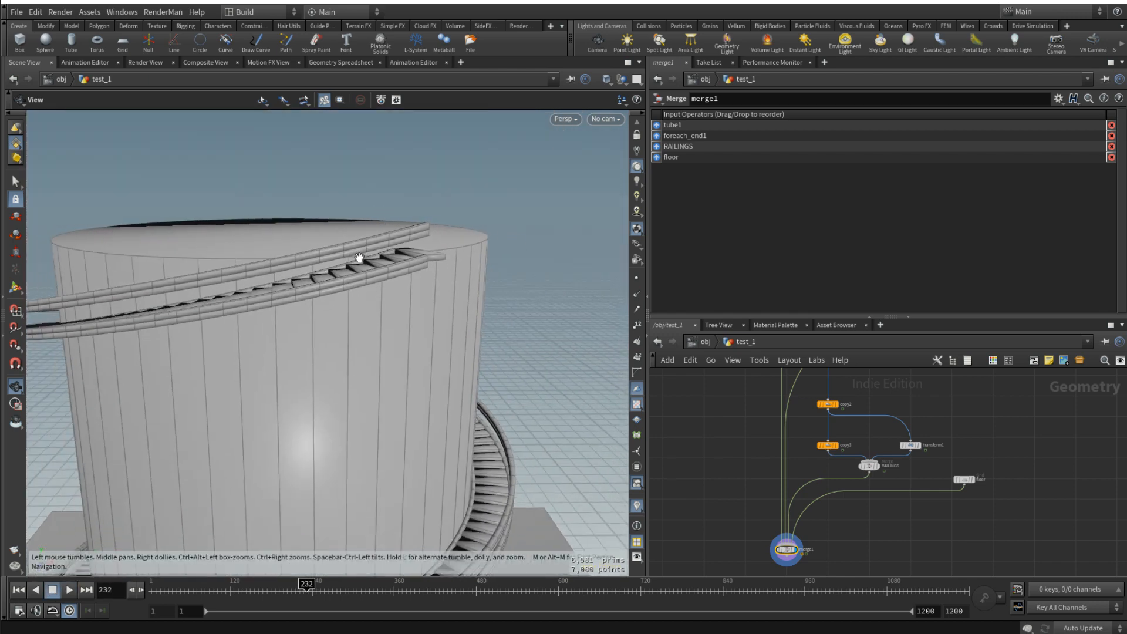
pyautogui.moveTo(282, 287); pyautogui.dragTo(329, 290)
pyautogui.scroll(-3, 920, 484)
pyautogui.moveTo(1006, 453); pyautogui.dragTo(944, 469, button='middle')
pyautogui.scroll(-1, 943, 481)
pyautogui.scroll(3, 963, 474)
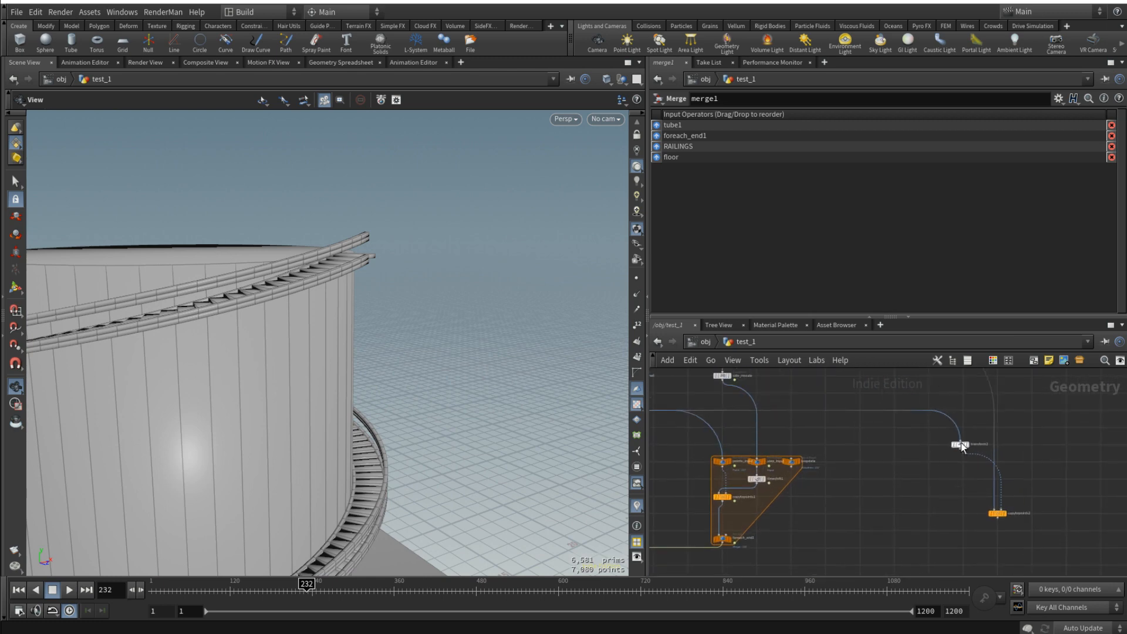
pyautogui.moveTo(961, 444); pyautogui.dragTo(835, 427)
pyautogui.click(998, 513)
pyautogui.press('Delete')
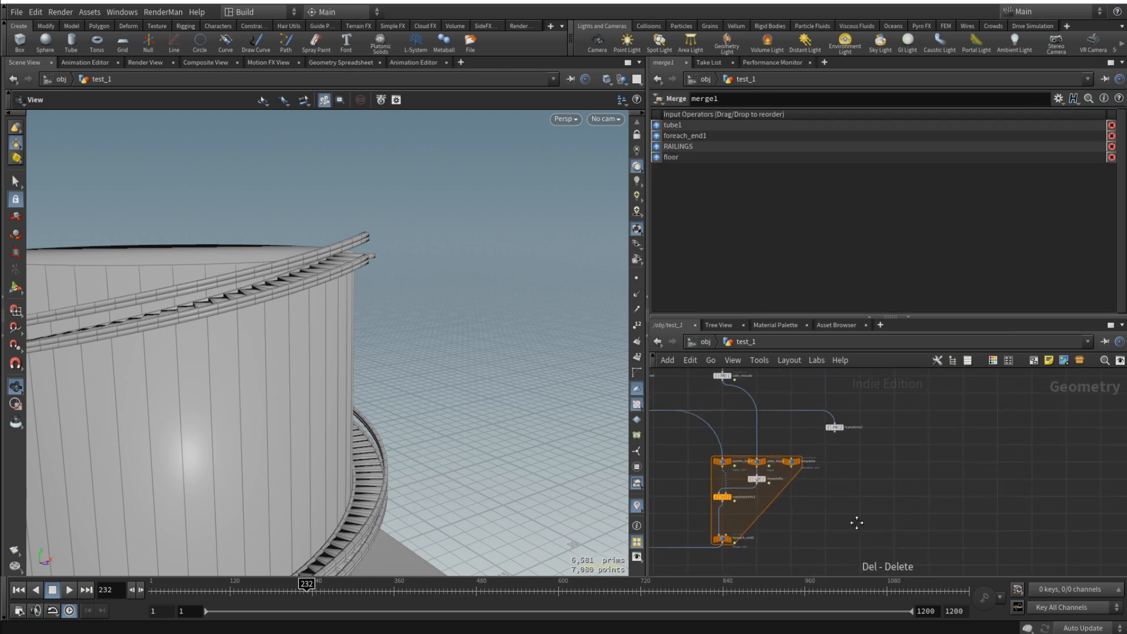
# - Duplicate the steps' for-each block alongside the original and select its timeshift2 node to check the frame expression
pyautogui.moveTo(857, 523); pyautogui.dragTo(914, 509, button='middle')
pyautogui.moveTo(726, 435); pyautogui.dragTo(900, 533)
pyautogui.keyDown('alt'); pyautogui.moveTo(827, 464); pyautogui.dragTo(963, 462); pyautogui.keyUp('alt')
pyautogui.scroll(4, 912, 453)
pyautogui.click(910, 458)
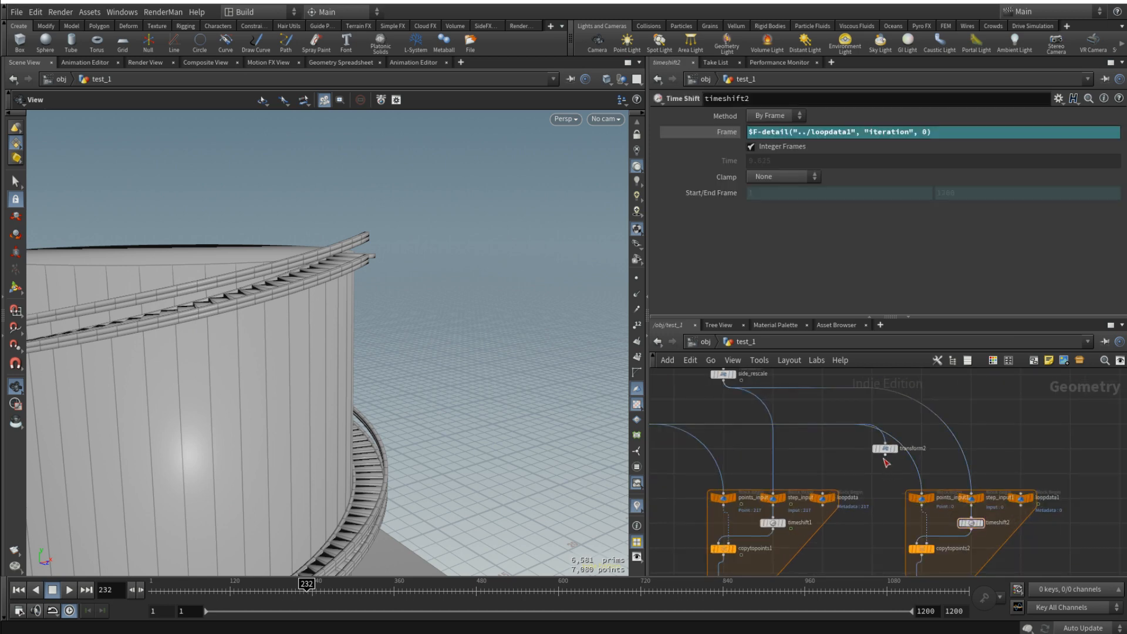
# - Wire transform2 into the duplicated block's points input and tube2 into its step input
pyautogui.moveTo(885, 455); pyautogui.dragTo(922, 493)
pyautogui.scroll(-3, 974, 412)
pyautogui.moveTo(975, 414); pyautogui.dragTo(951, 493, button='middle')
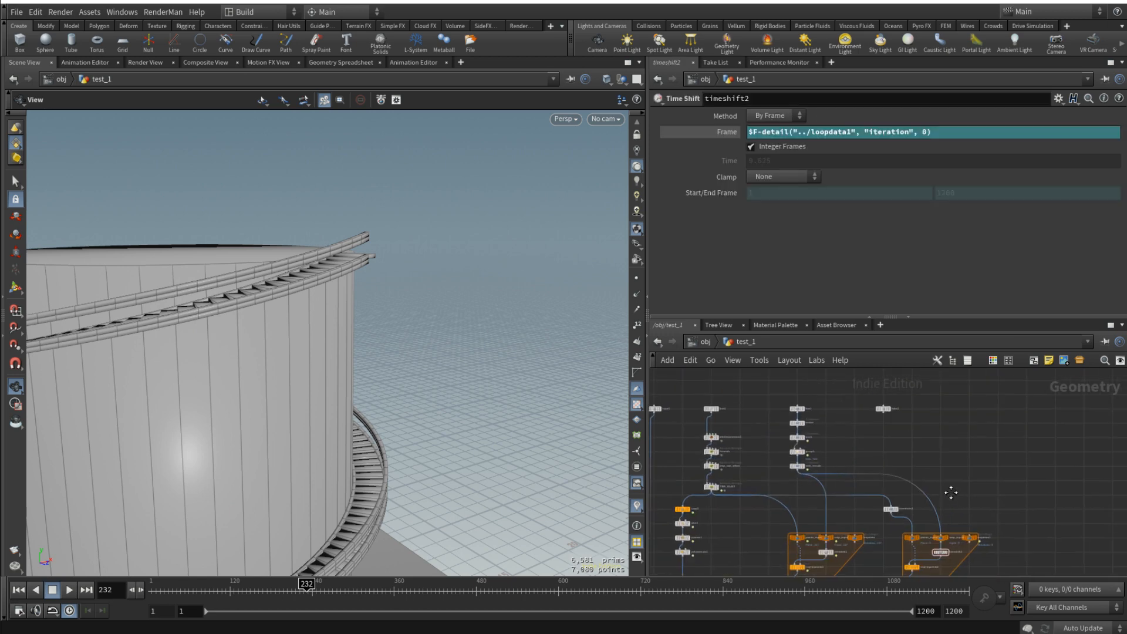
pyautogui.moveTo(885, 414); pyautogui.dragTo(941, 532)
# - Connect the output of the duplicated for-each block to merge1 so the pillars join the staircase
pyautogui.moveTo(969, 509); pyautogui.dragTo(993, 380, button='middle')
pyautogui.scroll(-3, 918, 499)
pyautogui.scroll(3, 914, 503)
pyautogui.click(925, 487)
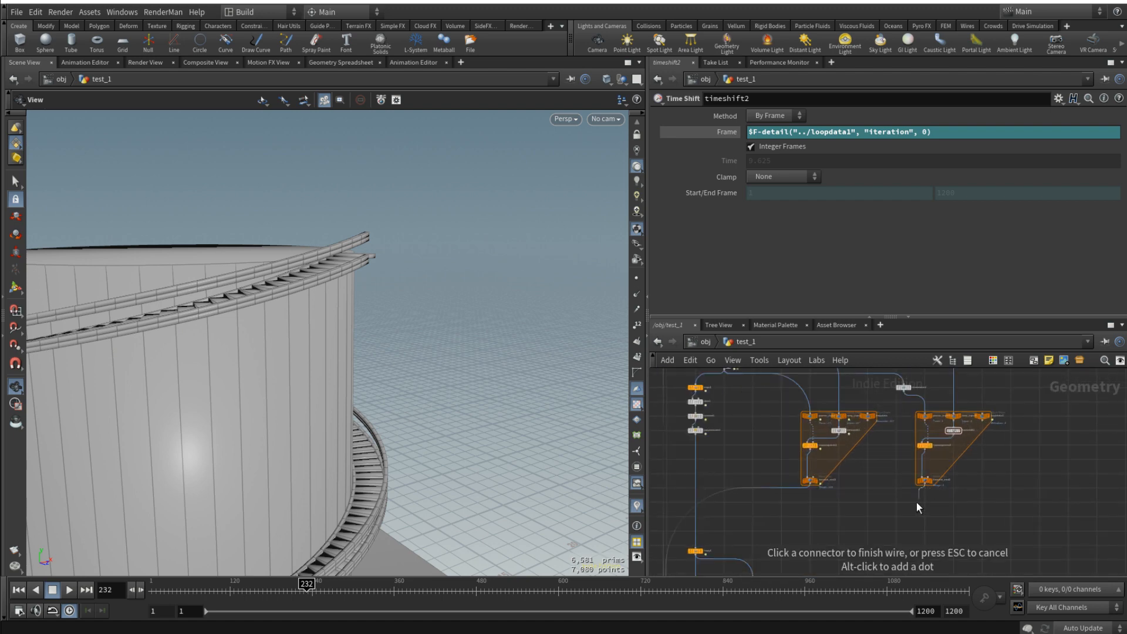
pyautogui.scroll(-4, 917, 502)
pyautogui.moveTo(895, 520); pyautogui.dragTo(945, 408, button='middle')
pyautogui.click(840, 447)
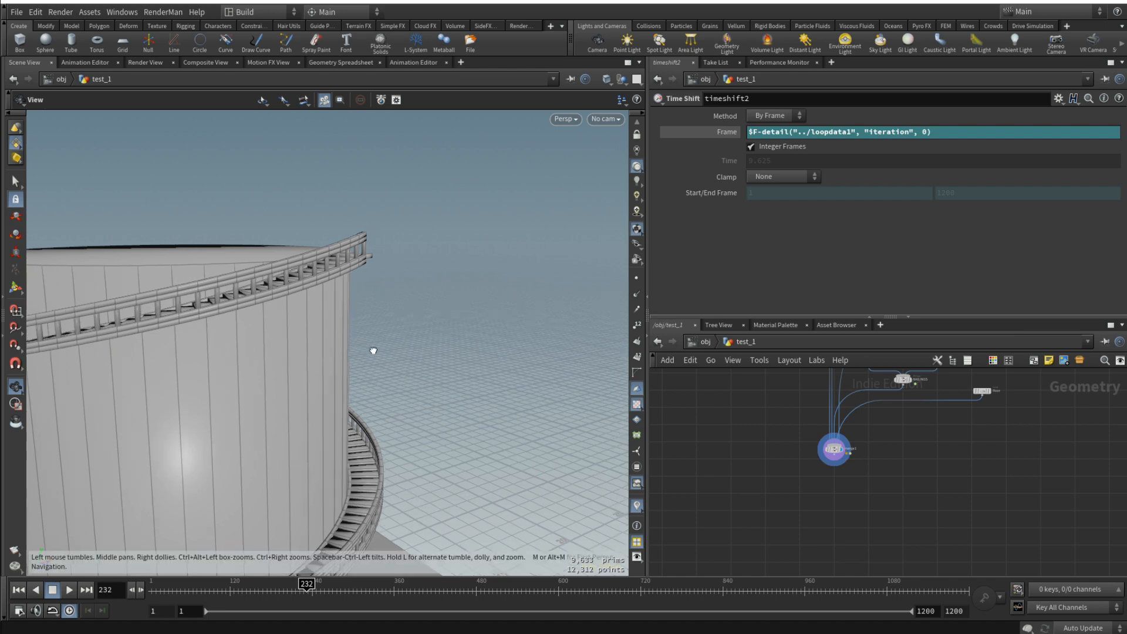
# - Display tube2 on its own, frame the single pillar and return to frame 1
pyautogui.scroll(-2, 1022, 563)
pyautogui.moveTo(1054, 469); pyautogui.dragTo(972, 533, button='middle')
pyautogui.scroll(-2, 1023, 526)
pyautogui.scroll(1, 1025, 436)
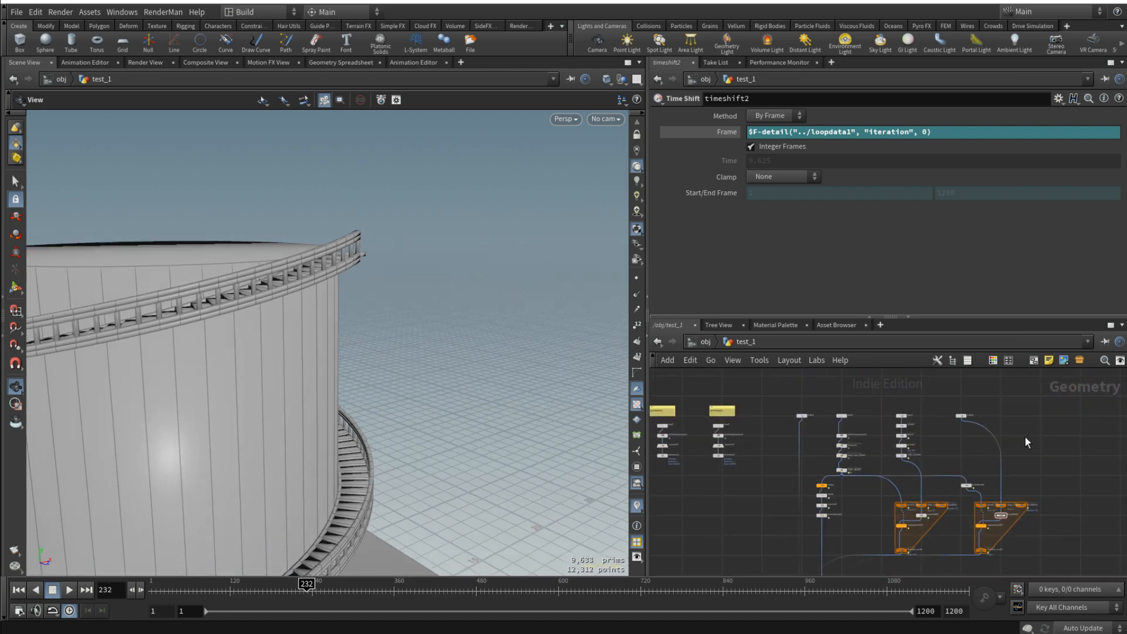
pyautogui.scroll(4, 973, 412)
pyautogui.scroll(3, 951, 416)
pyautogui.scroll(-1, 838, 503)
pyautogui.moveTo(838, 503); pyautogui.dragTo(818, 472, button='middle')
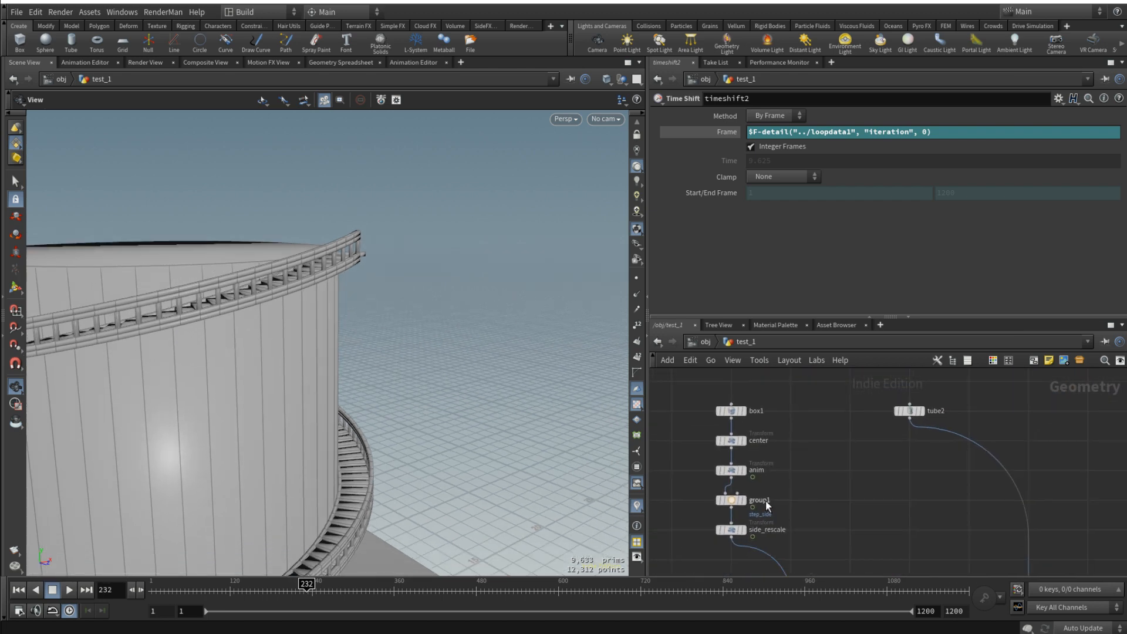
pyautogui.click(919, 412)
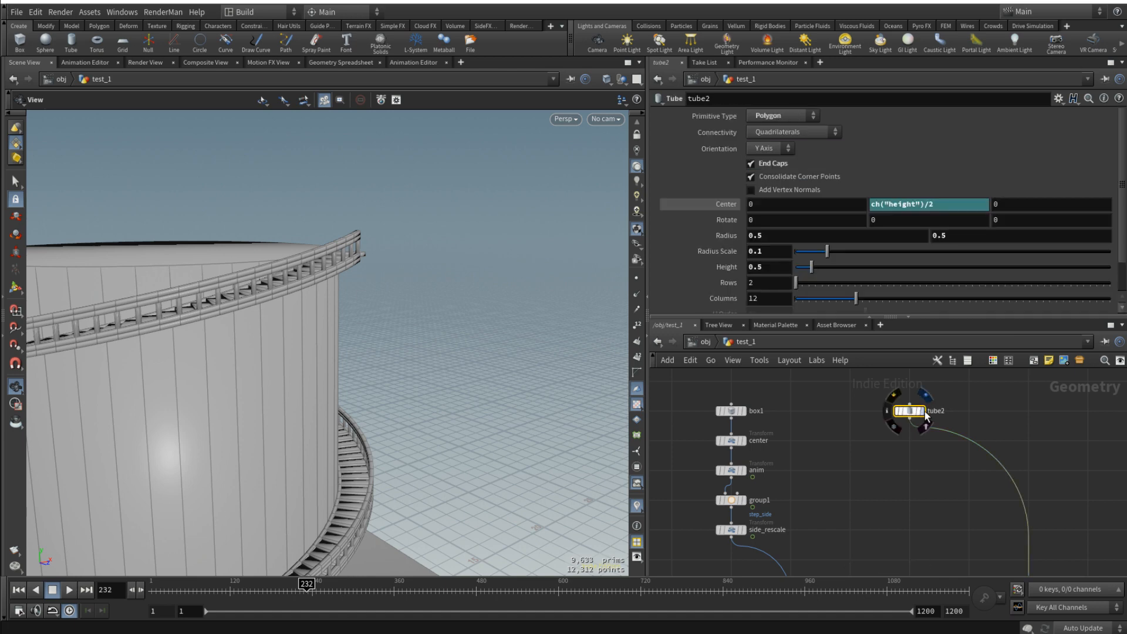
pyautogui.click(925, 394)
pyautogui.press('f')
pyautogui.moveTo(309, 392); pyautogui.dragTo(427, 377)
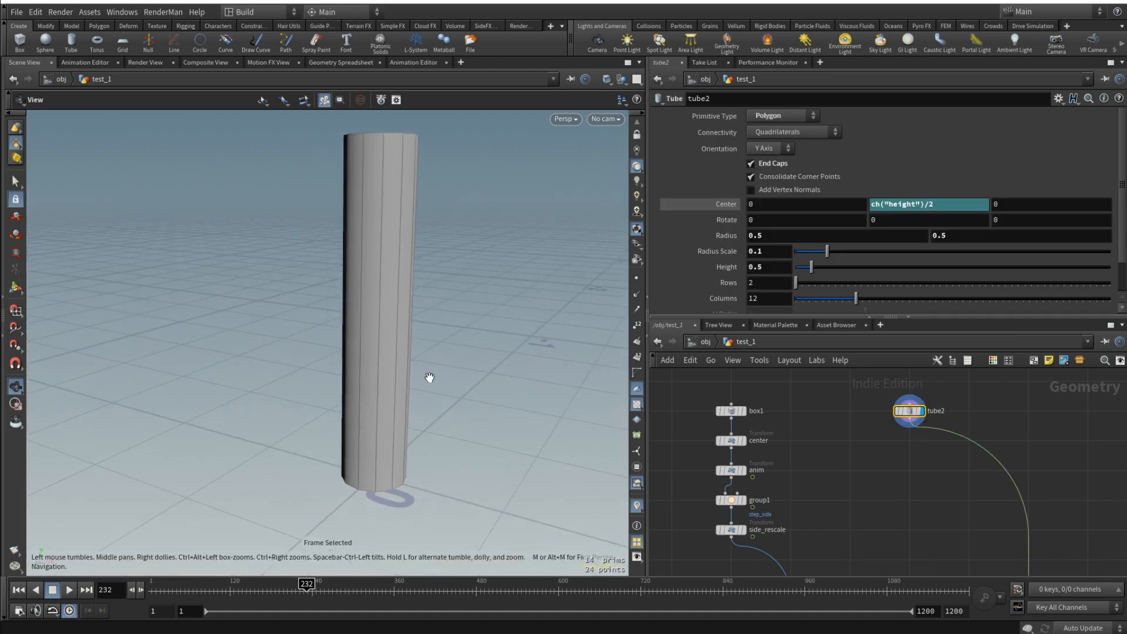
pyautogui.click(19, 589)
pyautogui.press('Return')
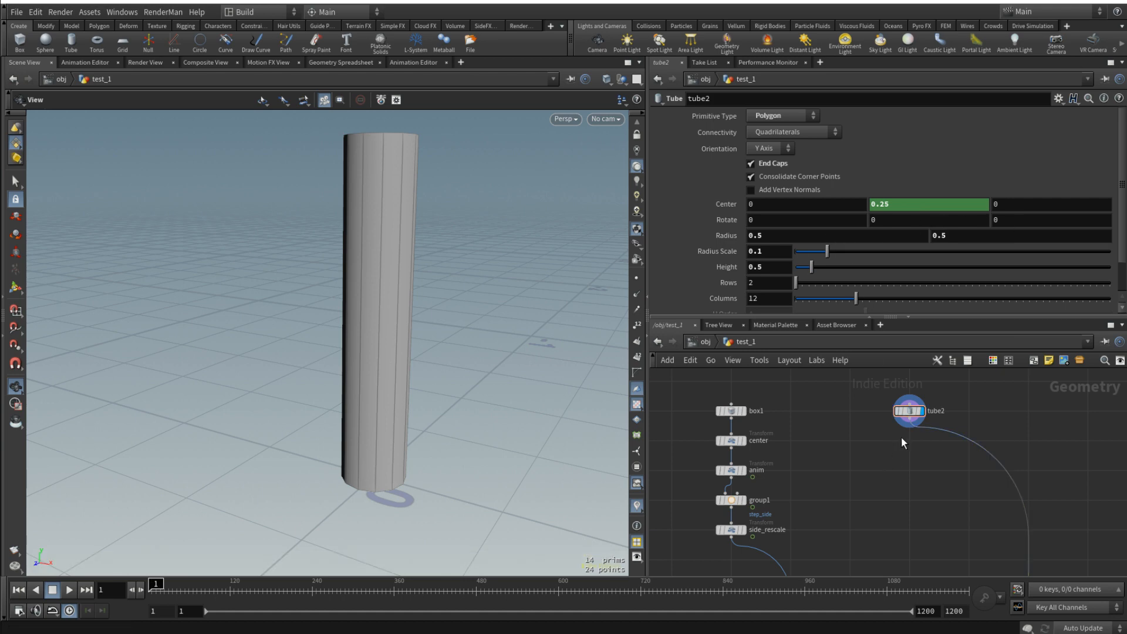
# - Insert a Transform node on the wire after tube2 and line it up directly below the tube
pyautogui.press('Tab')
pyautogui.write('tra')
pyautogui.click(1035, 66)
pyautogui.click(972, 446)
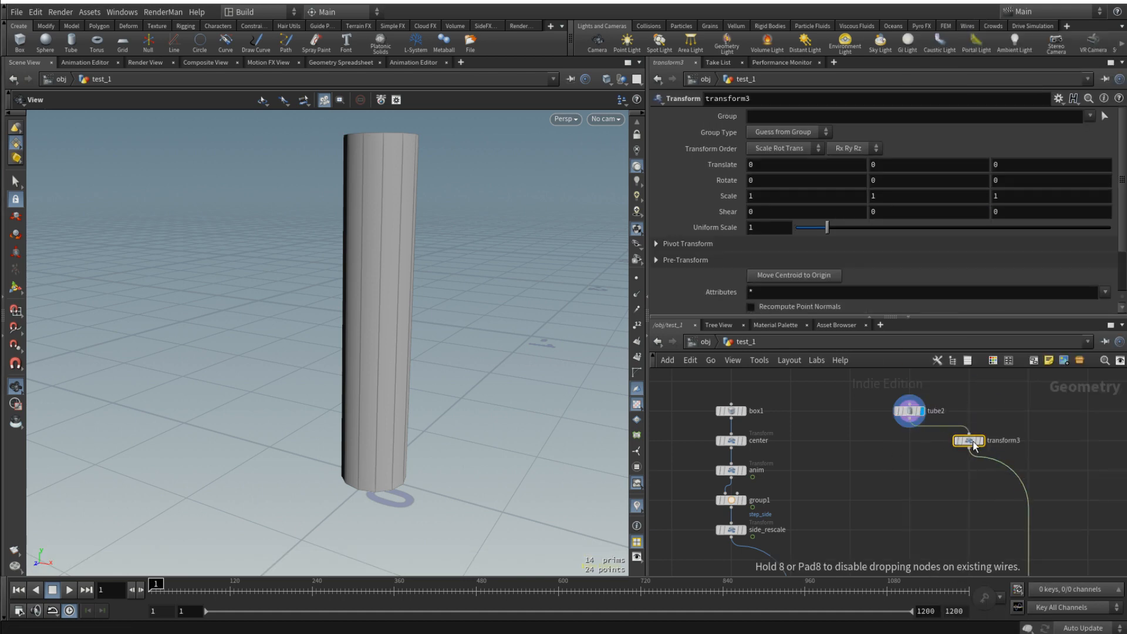
pyautogui.moveTo(972, 446); pyautogui.dragTo(907, 475)
# - Rename the new transform as pillar_anim and the steps' anim node as step_anim
pyautogui.doubleClick(946, 469)
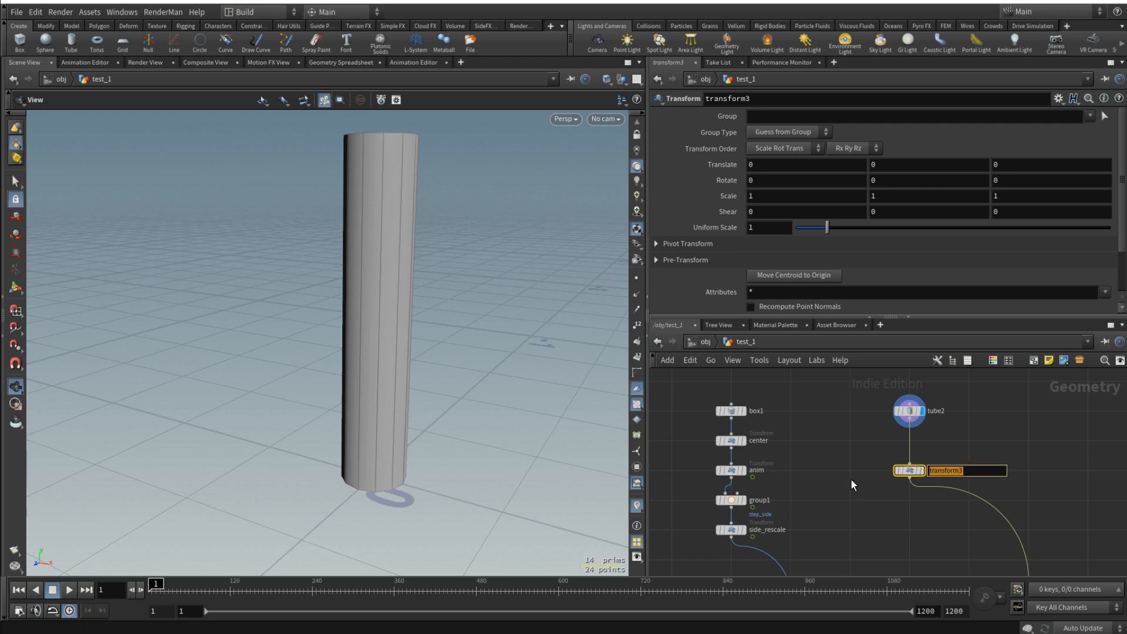
pyautogui.write('pillar_nim')
pyautogui.press('BackSpace')
pyautogui.press('BackSpace')
pyautogui.press('BackSpace')
pyautogui.write('anim')
pyautogui.press('Return')
pyautogui.doubleClick(772, 468)
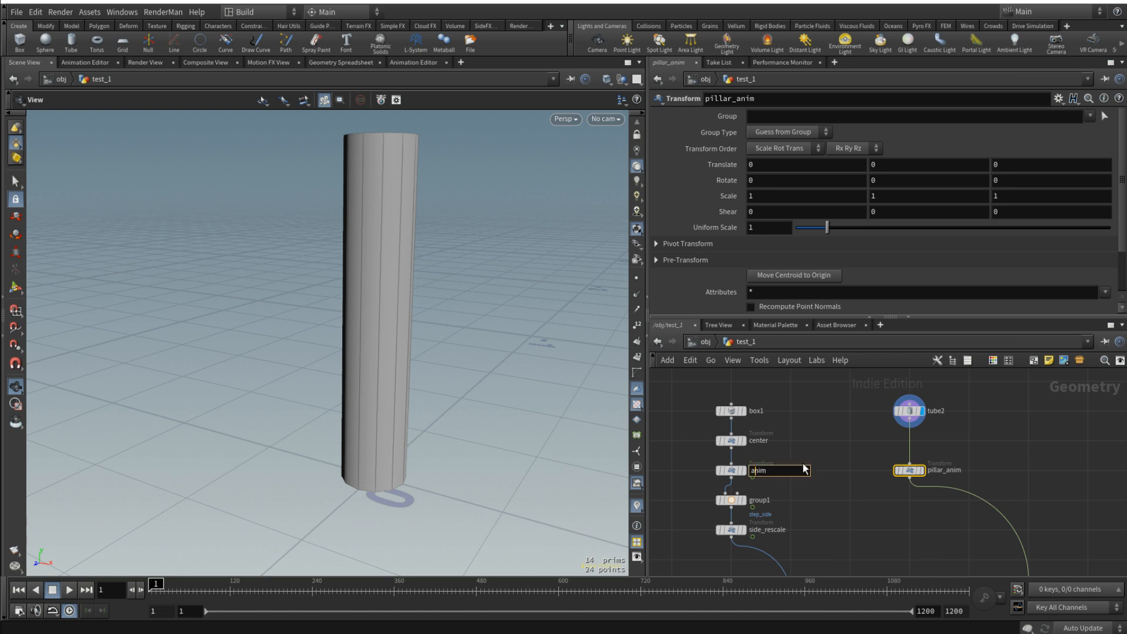
pyautogui.write('step_')
pyautogui.press('Return')
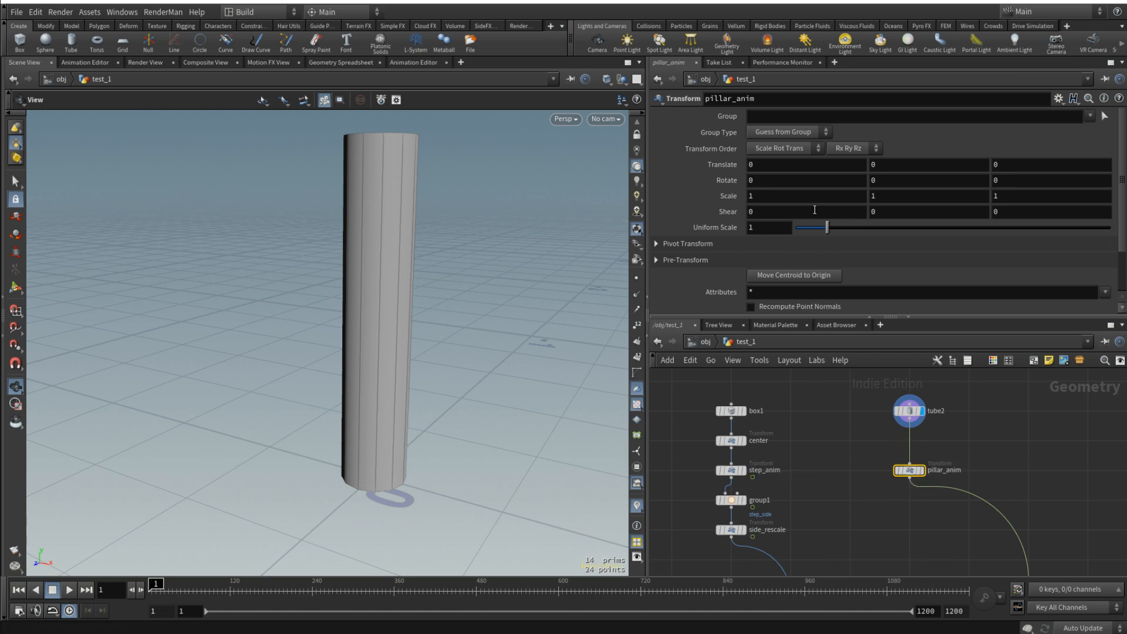
# - Keyframe pillar_anim's Scale Y at 0 on frame 1 and at 1 on frame 15
pyautogui.keyDown('alt'); pyautogui.click(911, 196); pyautogui.keyUp('alt')
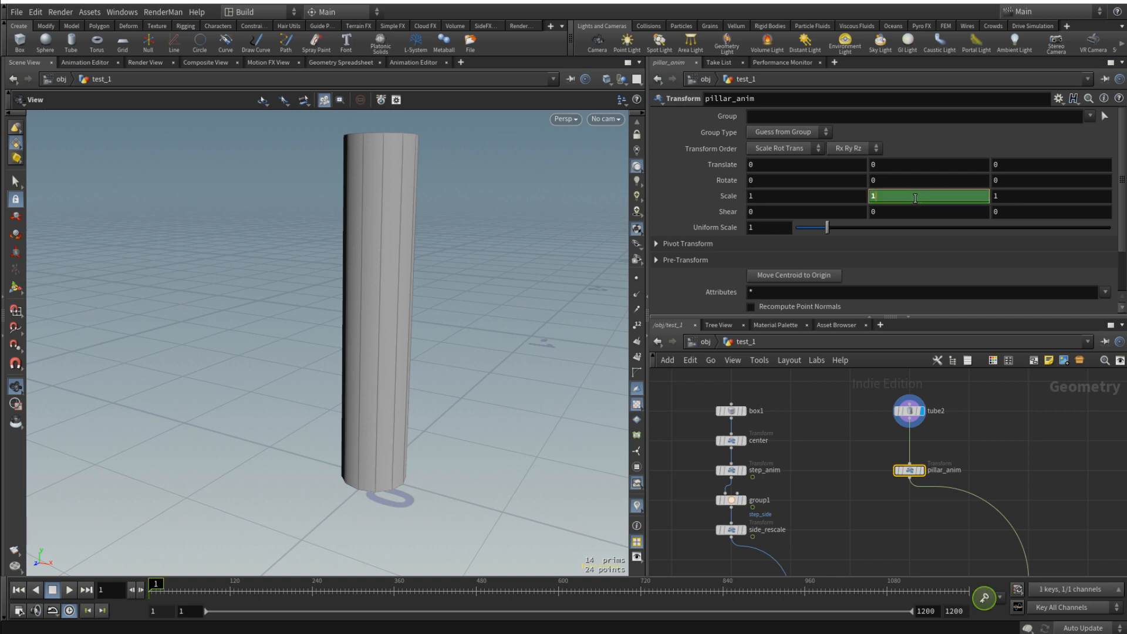
pyautogui.rightClick(721, 182)
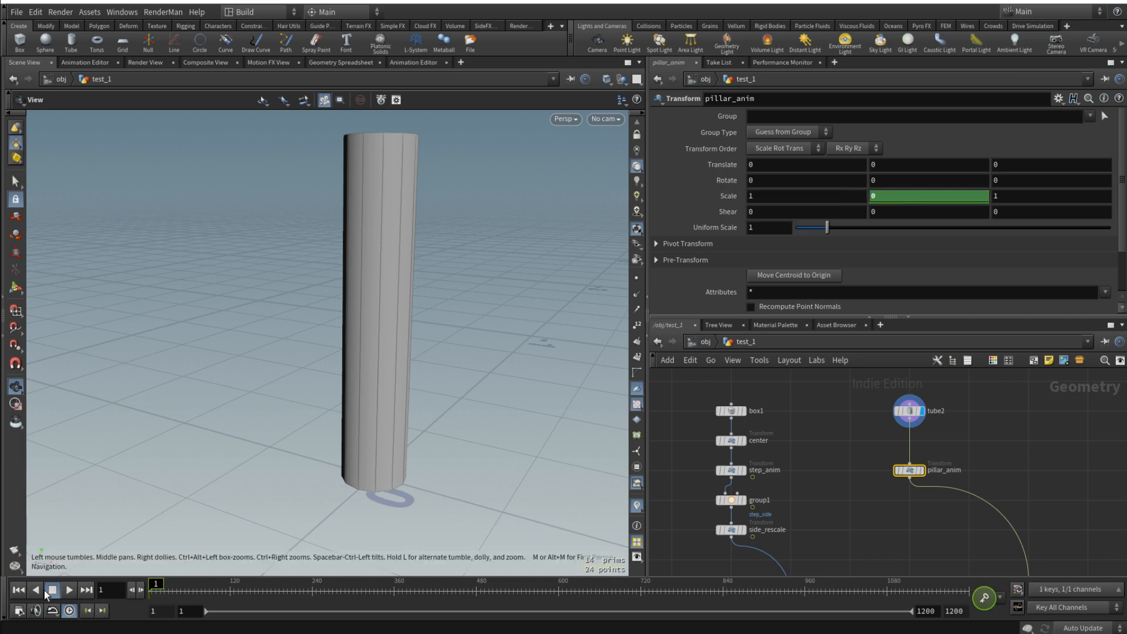
pyautogui.click(111, 589)
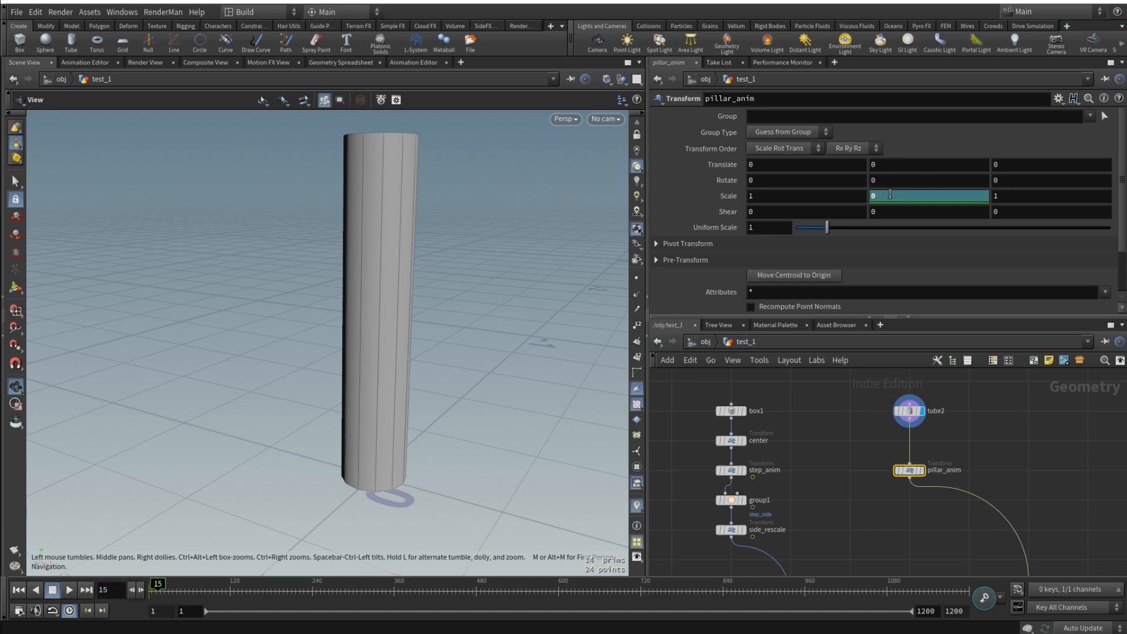
pyautogui.press('Return')
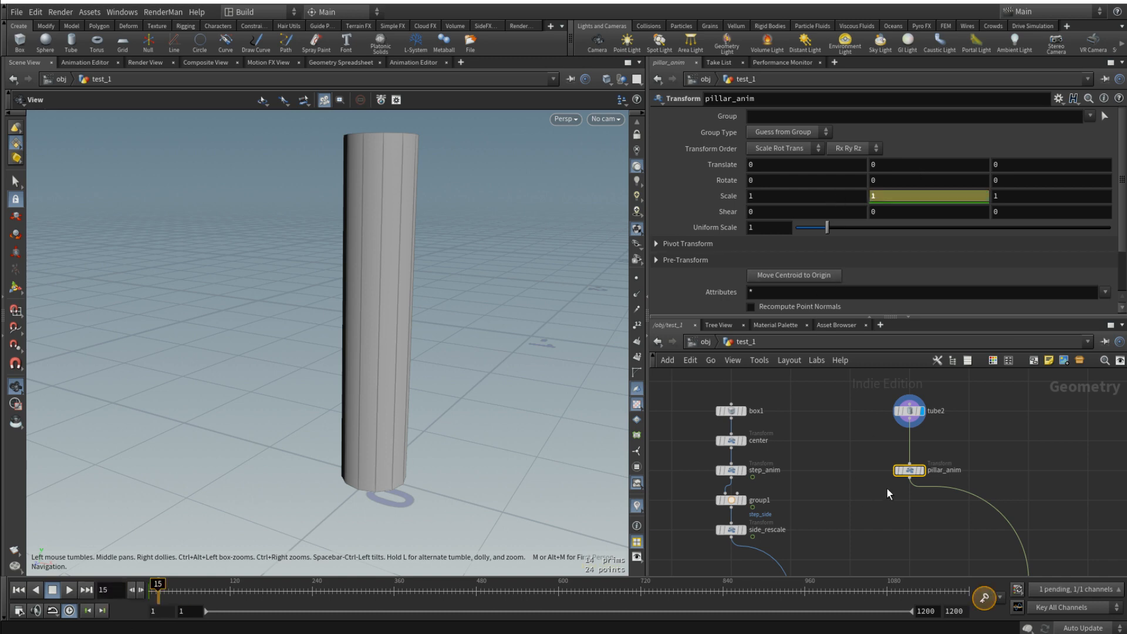
pyautogui.keyDown('alt'); pyautogui.click(898, 198); pyautogui.keyUp('alt')
pyautogui.scroll(-5, 1038, 450)
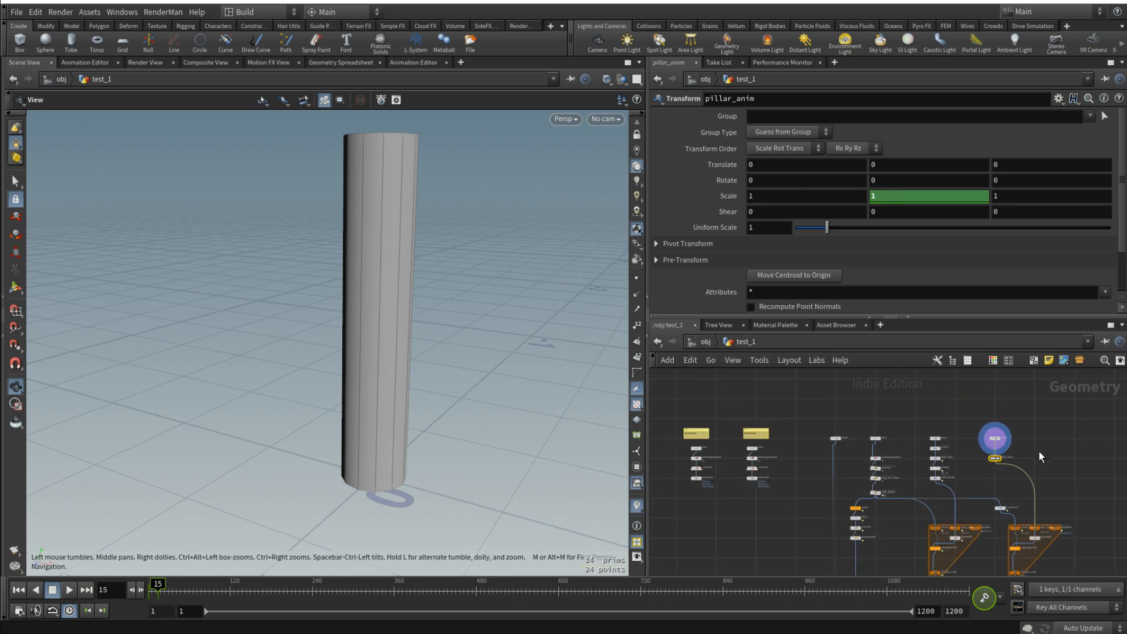
# - Display the merge1 output and frame the complete tower with its staircase
pyautogui.moveTo(1065, 506); pyautogui.dragTo(1055, 440, button='middle')
pyautogui.scroll(-4, 1055, 440)
pyautogui.scroll(4, 949, 539)
pyautogui.scroll(3, 916, 522)
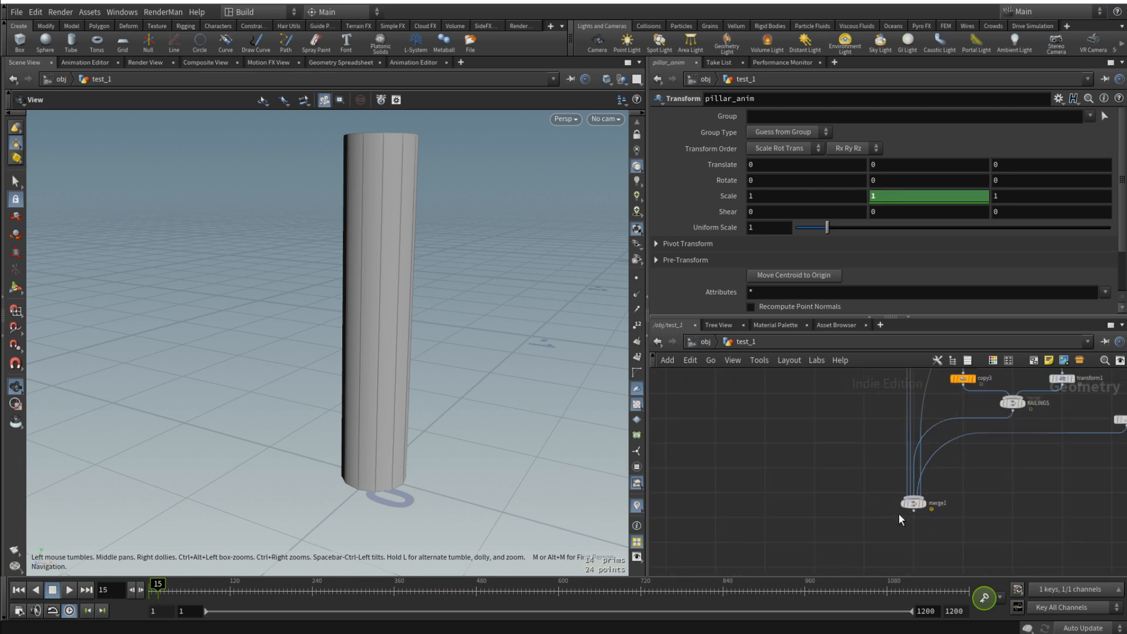
pyautogui.click(925, 504)
pyautogui.press('f')
pyautogui.scroll(5, 329, 450)
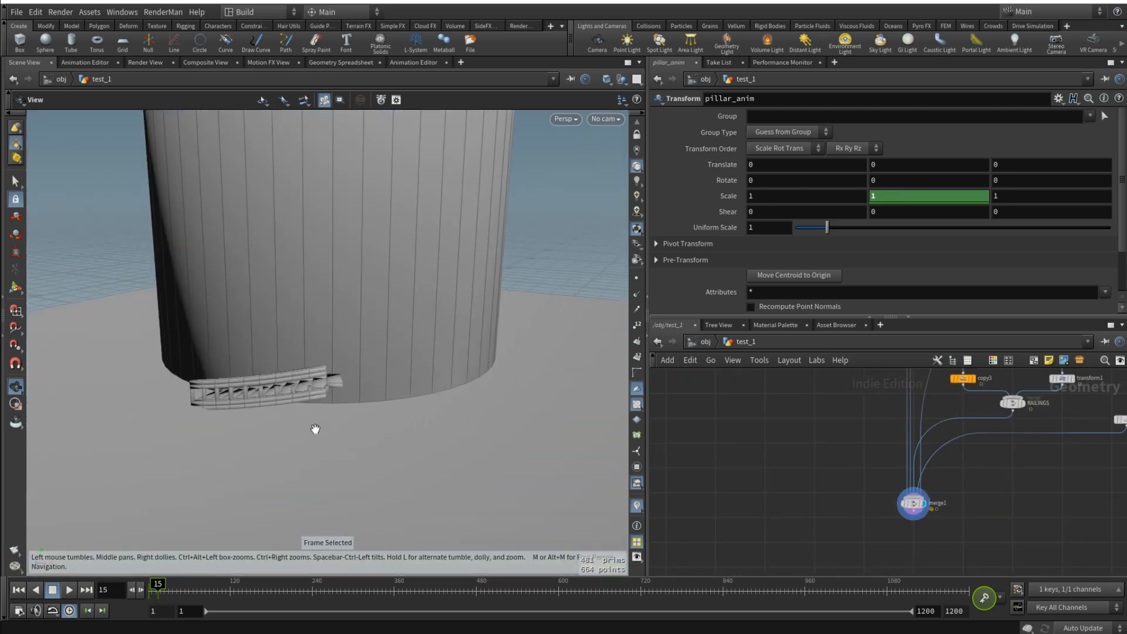
# - Play the combined step and pillar growth animation from frame 15 to frame 163 and frame the whole tower
pyautogui.click(69, 590)
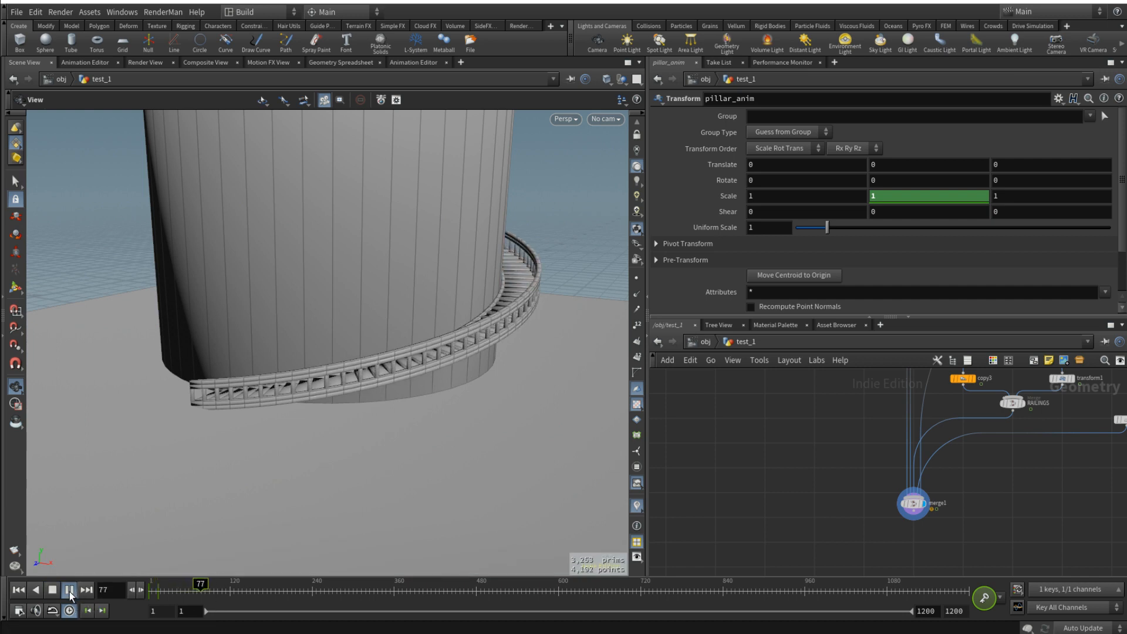
pyautogui.moveTo(334, 216); pyautogui.dragTo(377, 276, button='middle')
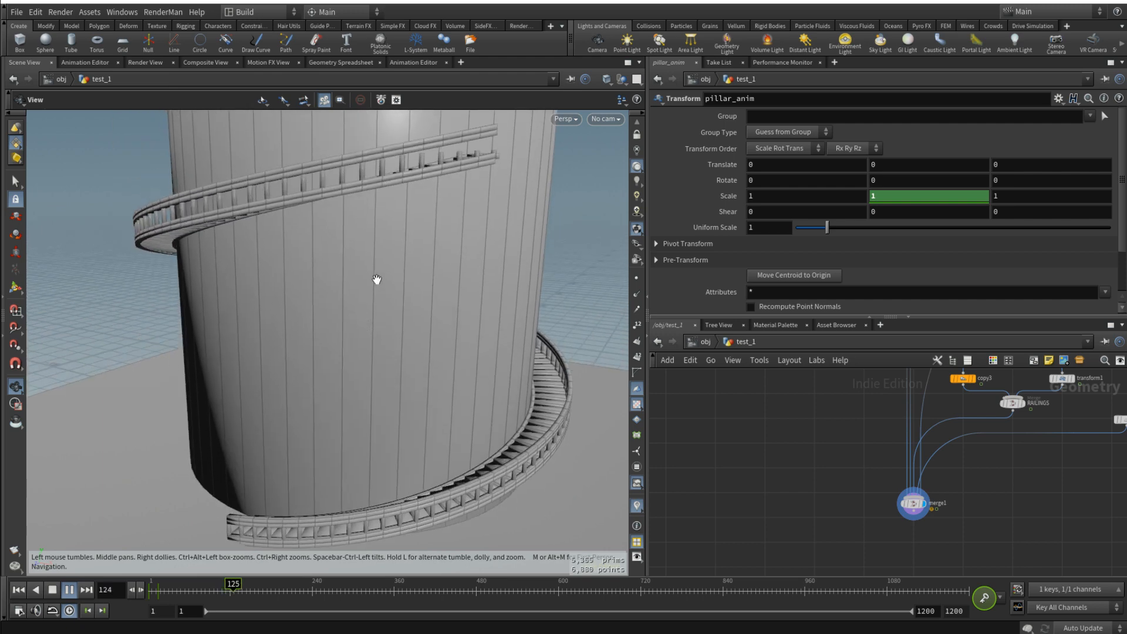
pyautogui.click(65, 589)
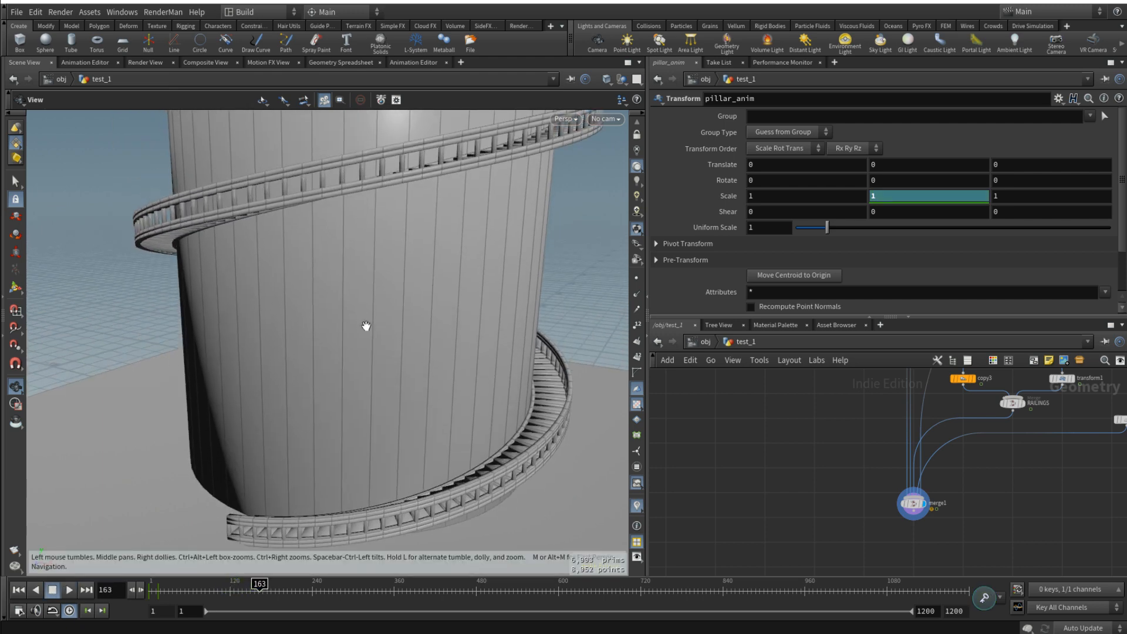
pyautogui.press('f')
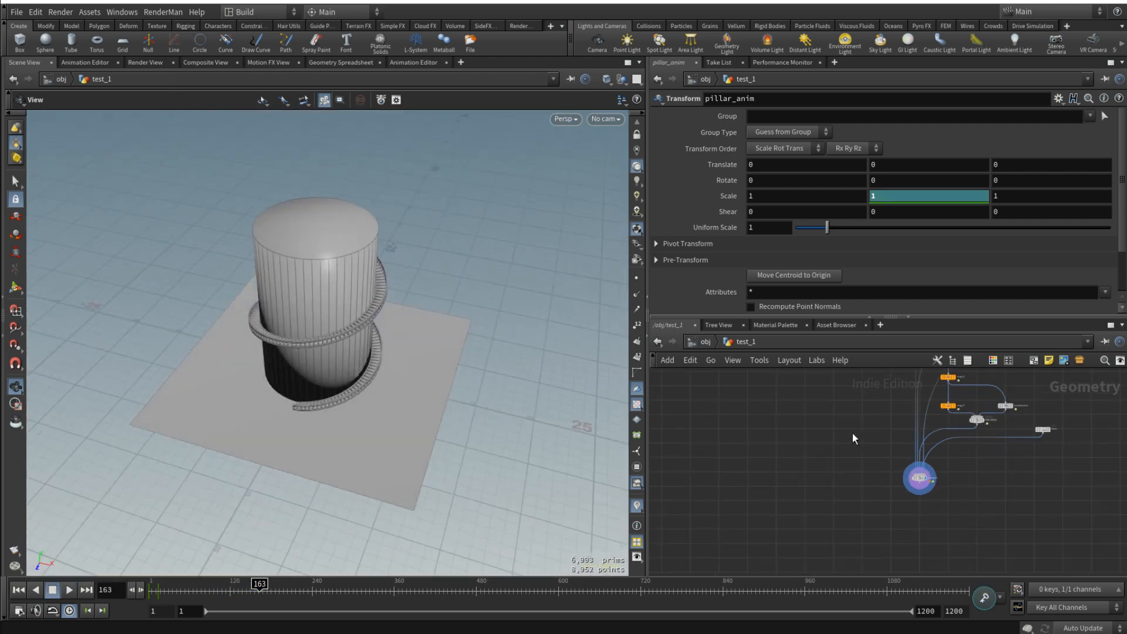
# - Scrub the animation to frame 304 and examine the staircase around the tower from several angles
pyautogui.moveTo(425, 332); pyautogui.dragTo(258, 478)
pyautogui.moveTo(250, 581); pyautogui.dragTo(356, 584)
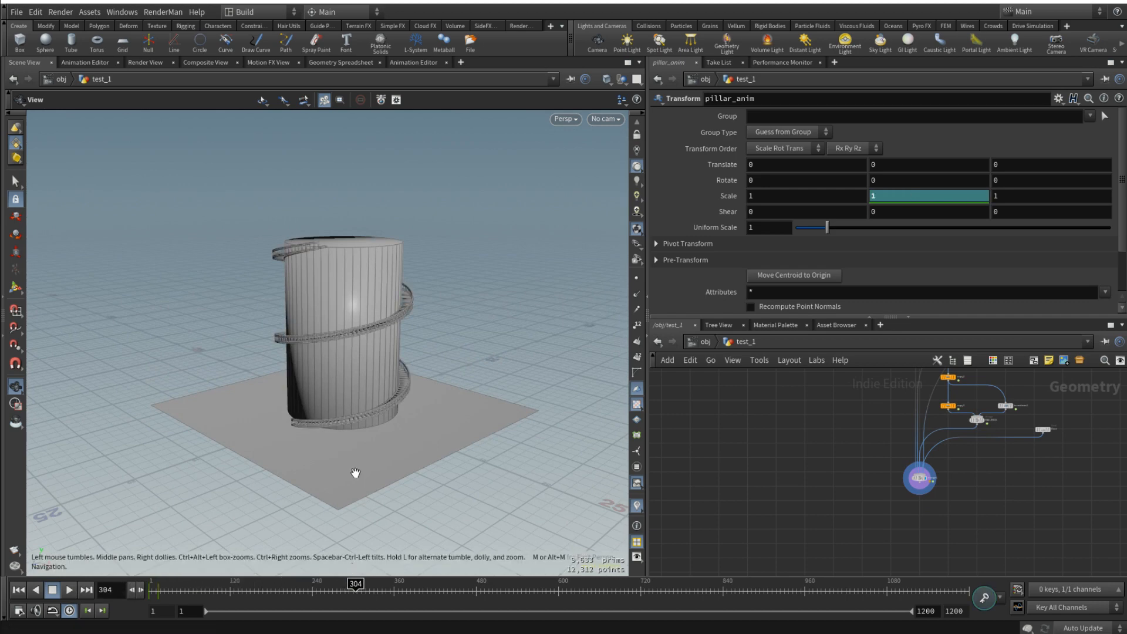
pyautogui.moveTo(355, 473); pyautogui.dragTo(438, 342)
pyautogui.moveTo(351, 351); pyautogui.dragTo(478, 343, button='middle')
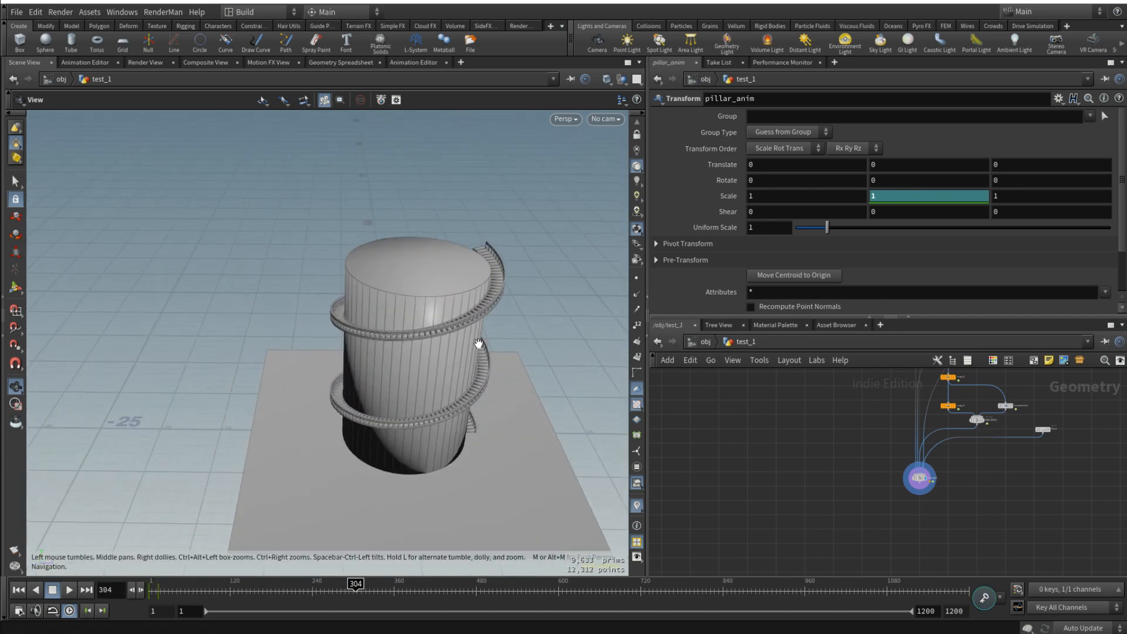
pyautogui.moveTo(478, 343); pyautogui.dragTo(440, 352)
pyautogui.scroll(-4, 1038, 469)
pyautogui.moveTo(1077, 451); pyautogui.dragTo(981, 509, button='middle')
pyautogui.scroll(-3, 1001, 479)
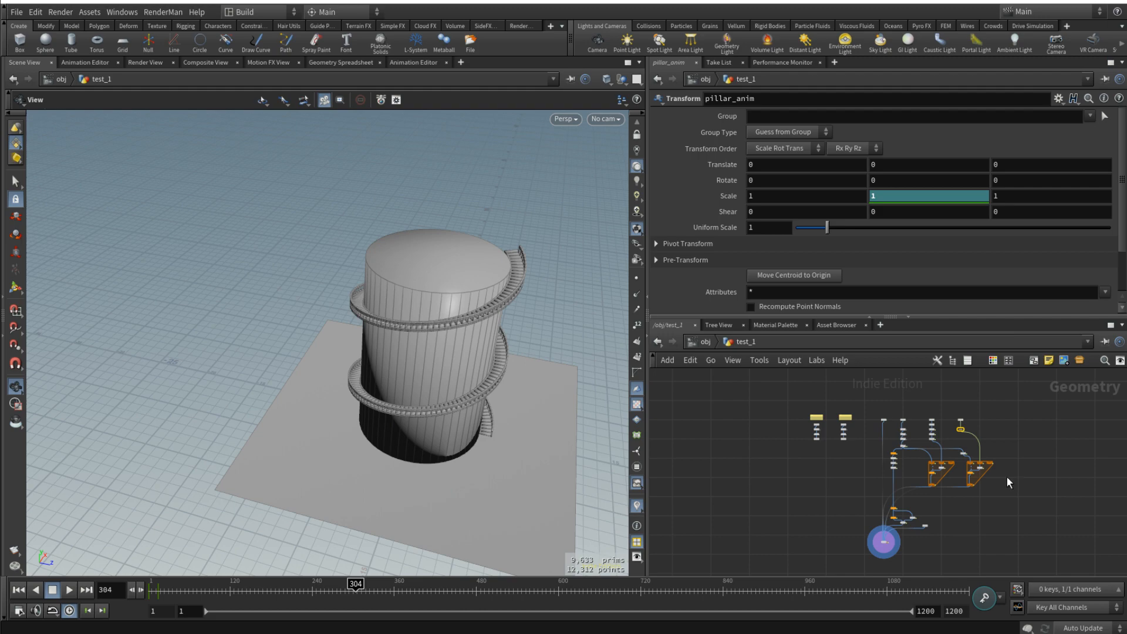
pyautogui.moveTo(498, 334); pyautogui.dragTo(453, 300)
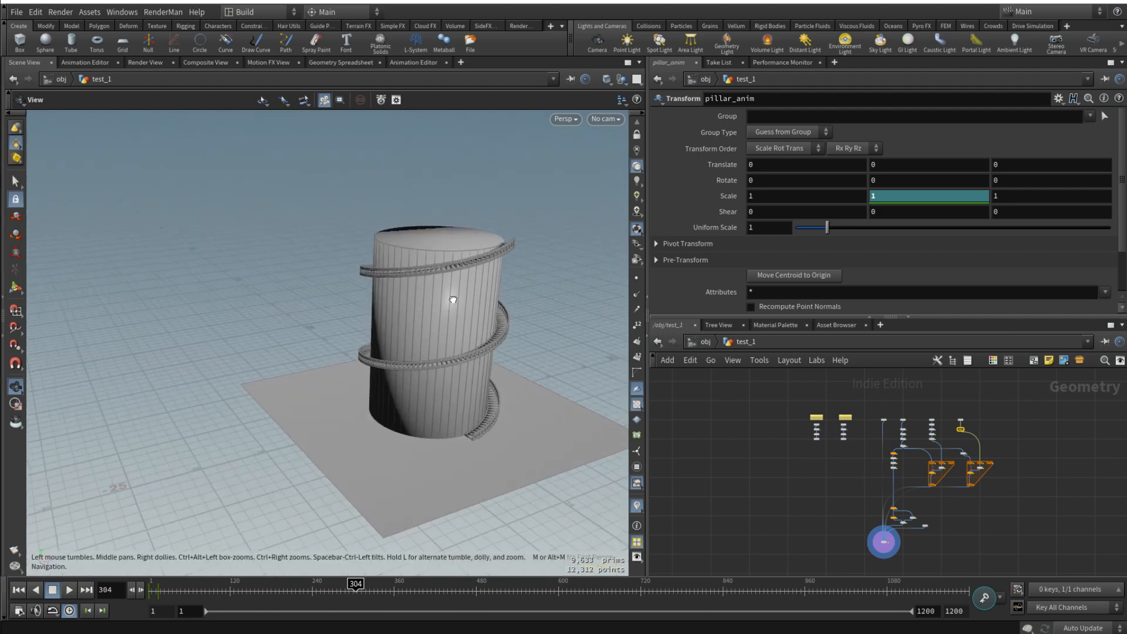
pyautogui.scroll(6, 464, 271)
pyautogui.moveTo(455, 262); pyautogui.dragTo(461, 267)
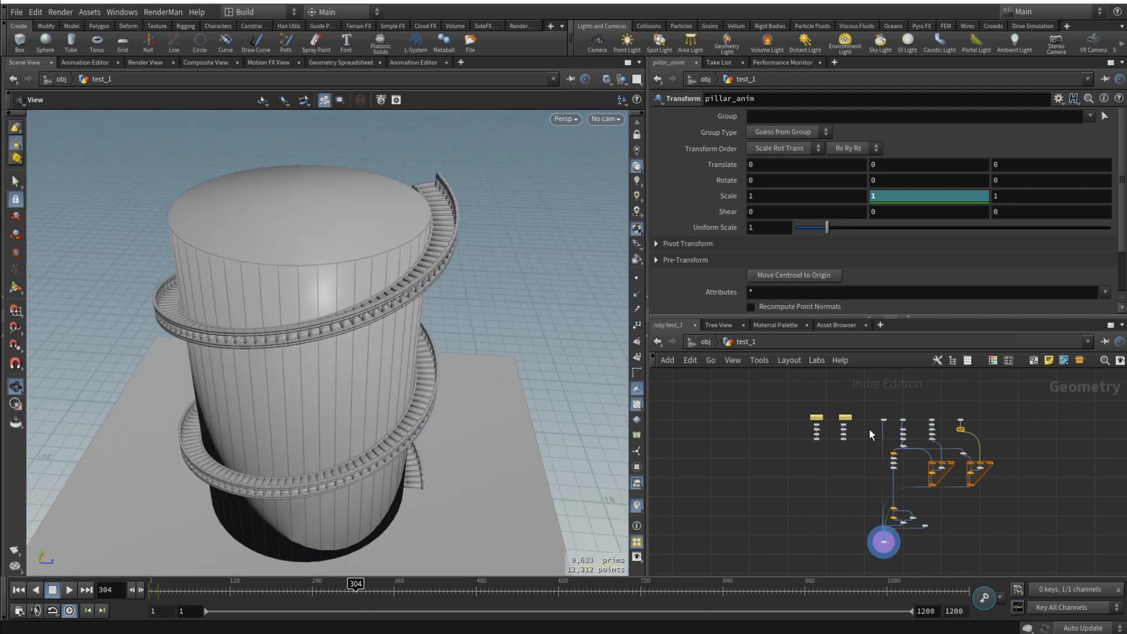
# - Set tube1's Height to 20 and its Radius Scale to 5
pyautogui.scroll(5, 883, 435)
pyautogui.click(891, 380)
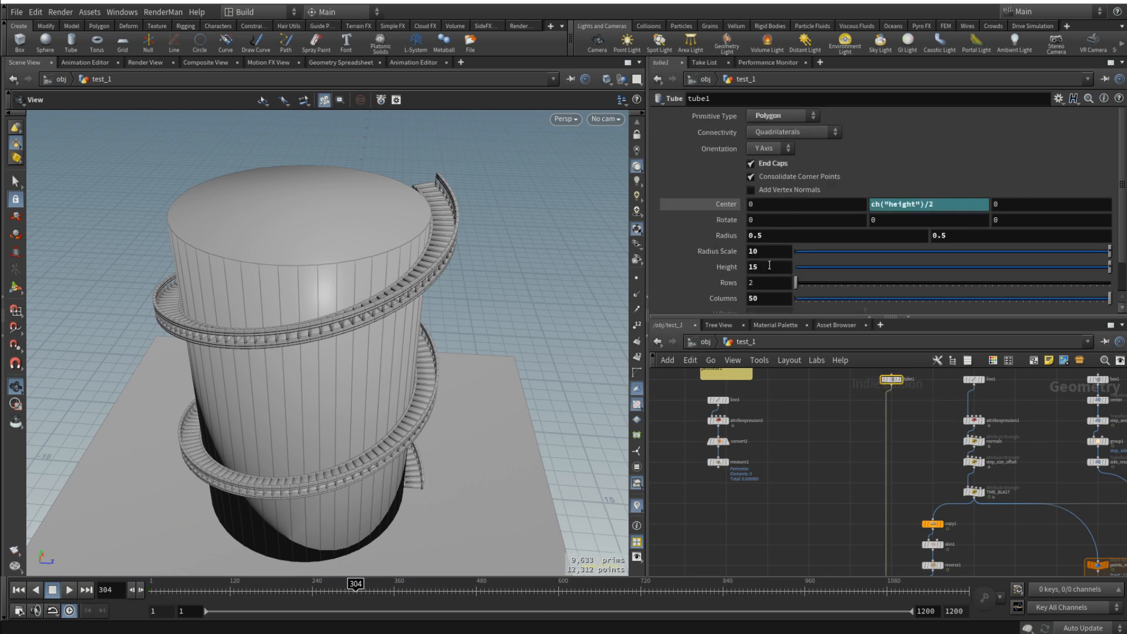
pyautogui.moveTo(770, 266); pyautogui.dragTo(691, 267)
pyautogui.write('20')
pyautogui.press('Return')
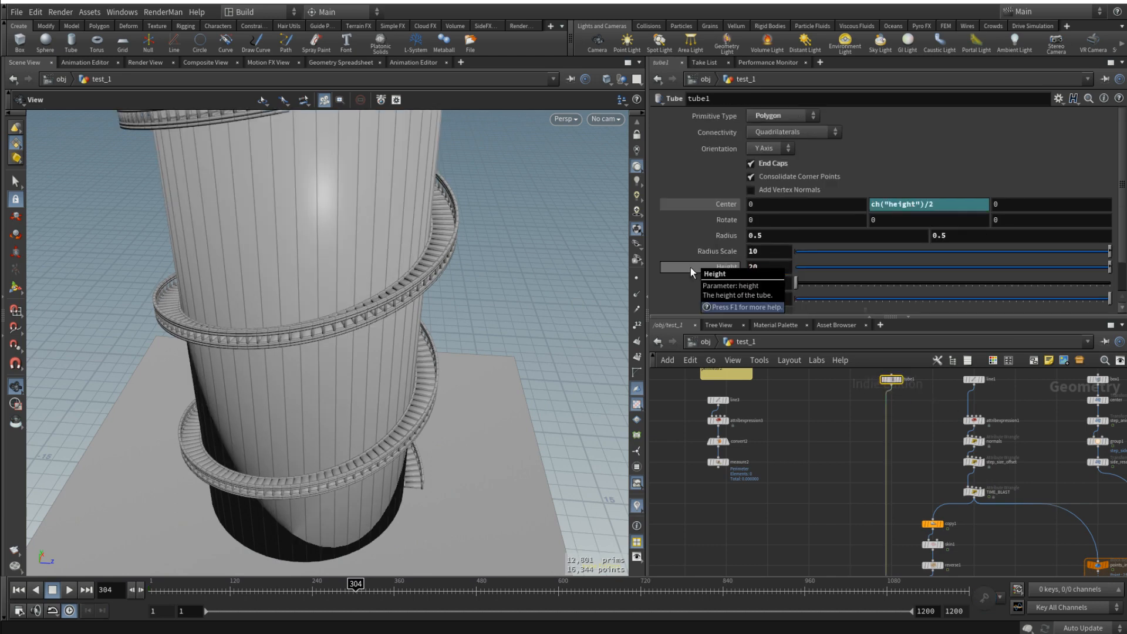
pyautogui.moveTo(765, 252); pyautogui.dragTo(680, 258)
pyautogui.write('5')
pyautogui.press('Return')
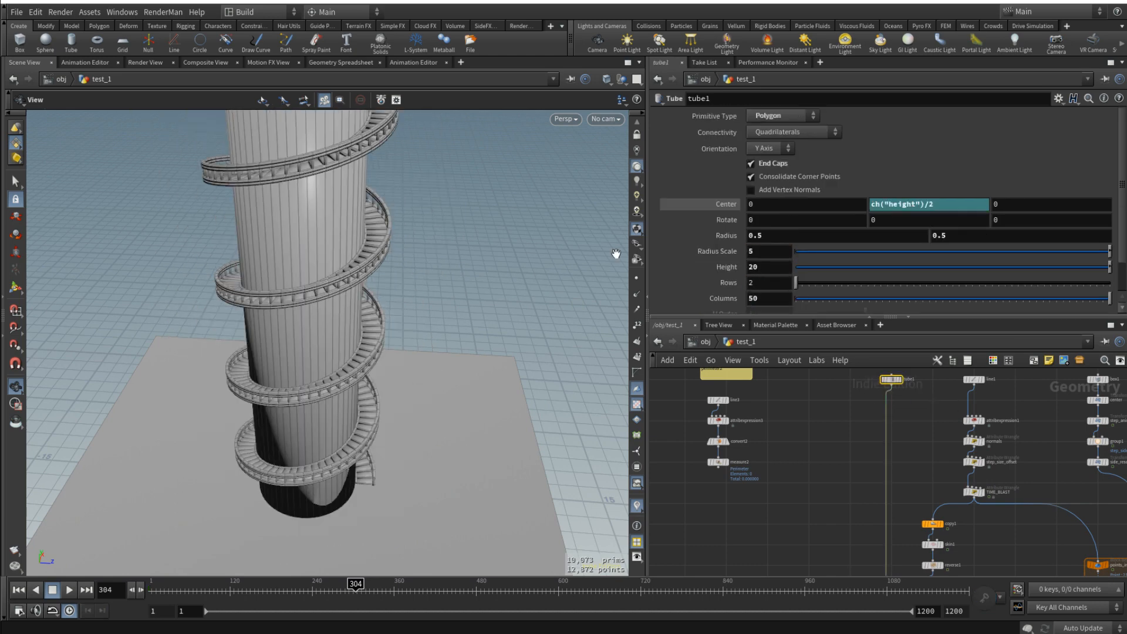
# - Play the staircase growth around the reshaped tower from frame 1, stop it and return to frame 1
pyautogui.moveTo(335, 345)
pyautogui.mouseDown()
pyautogui.moveTo(290, 330)
pyautogui.moveTo(460, 370)
pyautogui.moveTo(474, 363)
pyautogui.moveTo(460, 360)
pyautogui.moveTo(415, 403)
pyautogui.moveTo(395, 467)
pyautogui.mouseUp()
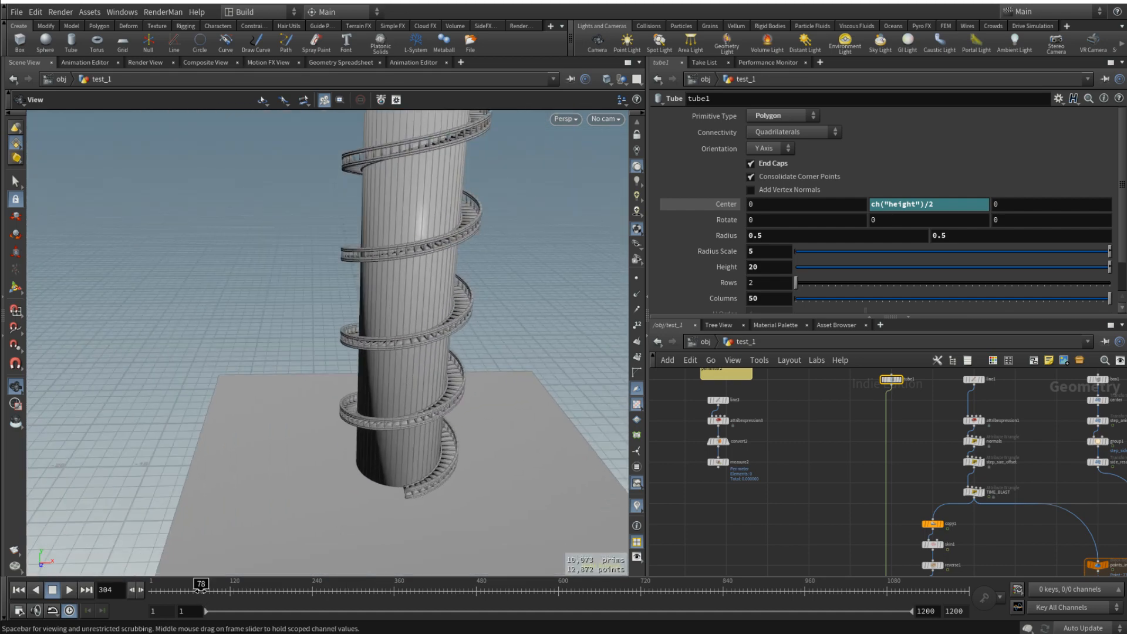
pyautogui.moveTo(201, 590); pyautogui.dragTo(140, 592)
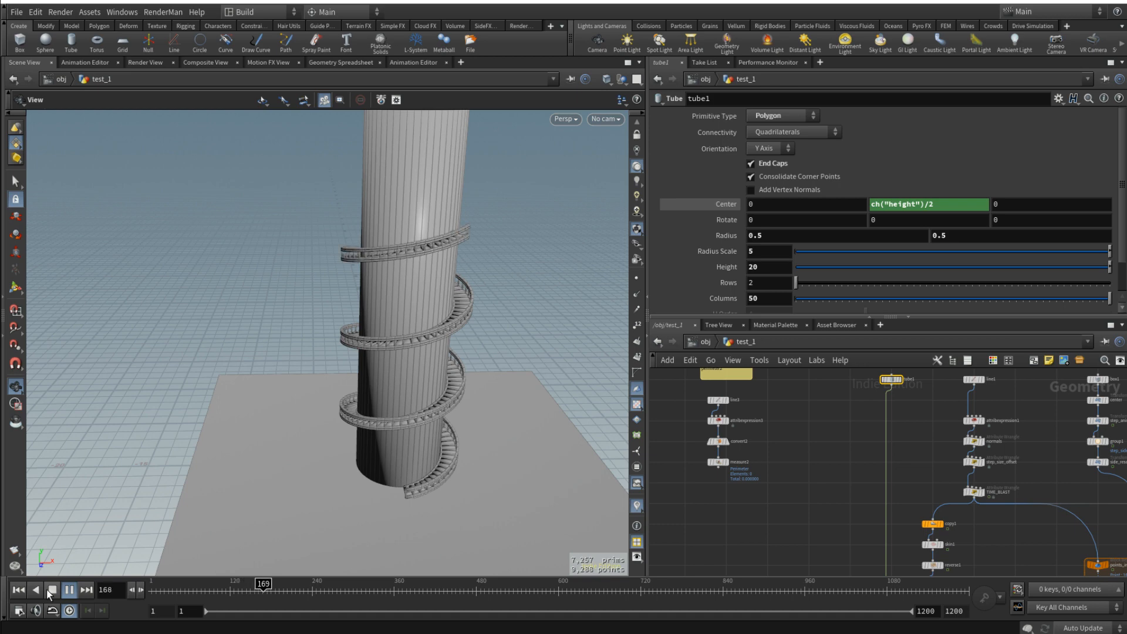
pyautogui.click(52, 590)
pyautogui.moveTo(364, 415); pyautogui.dragTo(263, 507)
pyautogui.moveTo(189, 583); pyautogui.dragTo(150, 585)
# - Scrub the animation to frame 110 and examine the partly grown stairs closely from above
pyautogui.scroll(-6, 903, 465)
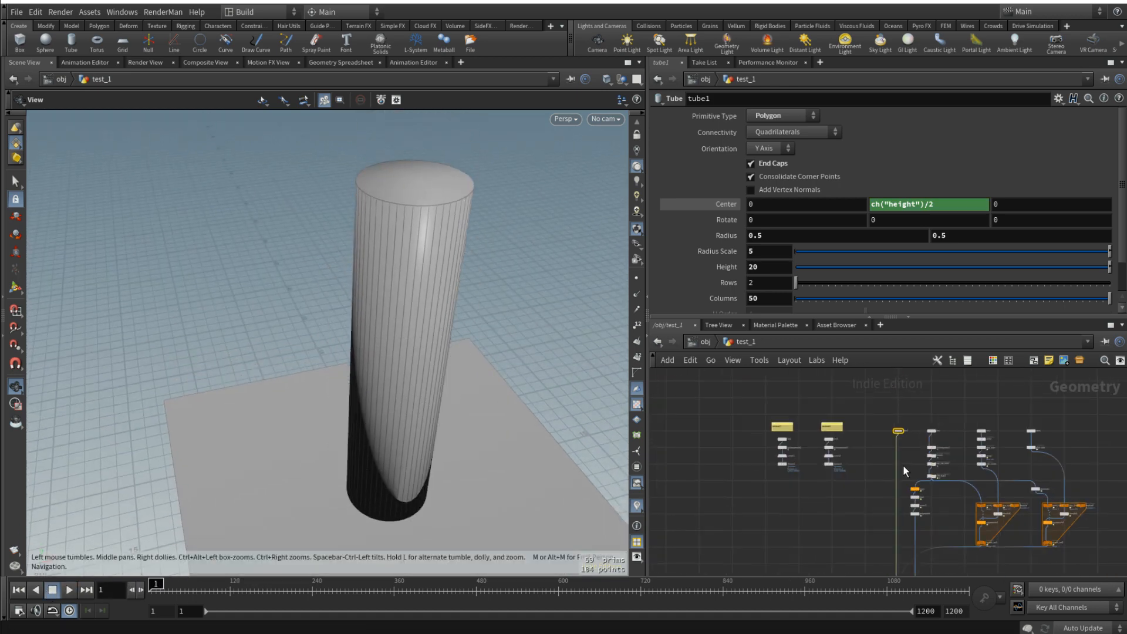
pyautogui.moveTo(900, 462); pyautogui.dragTo(824, 400, button='middle')
pyautogui.moveTo(944, 460); pyautogui.dragTo(973, 489, button='middle')
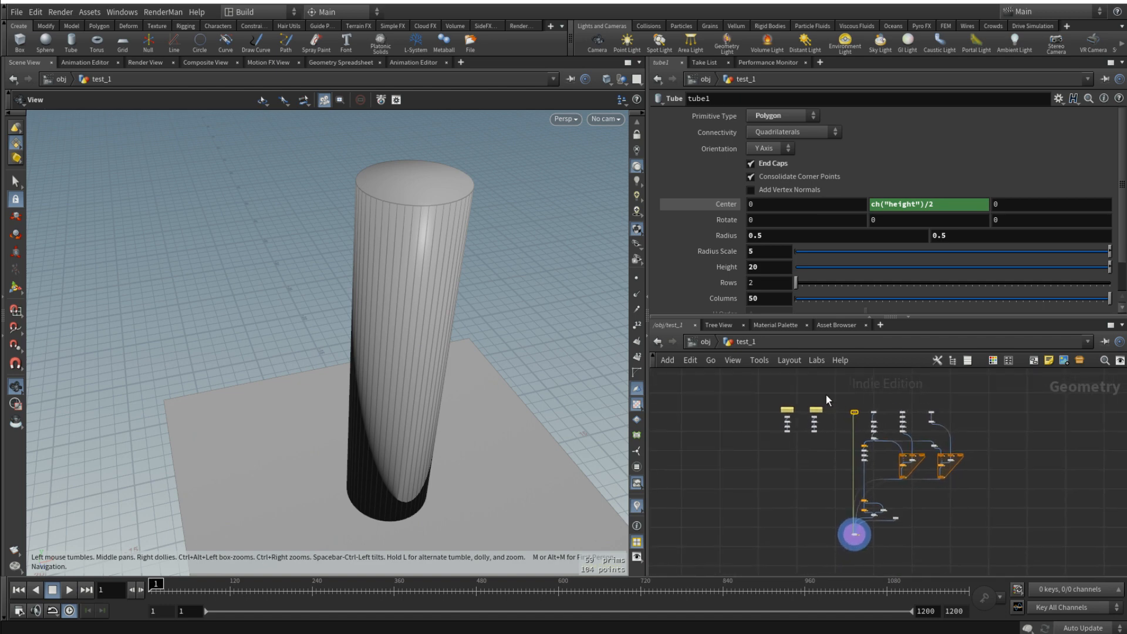
pyautogui.moveTo(448, 340); pyautogui.dragTo(433, 415)
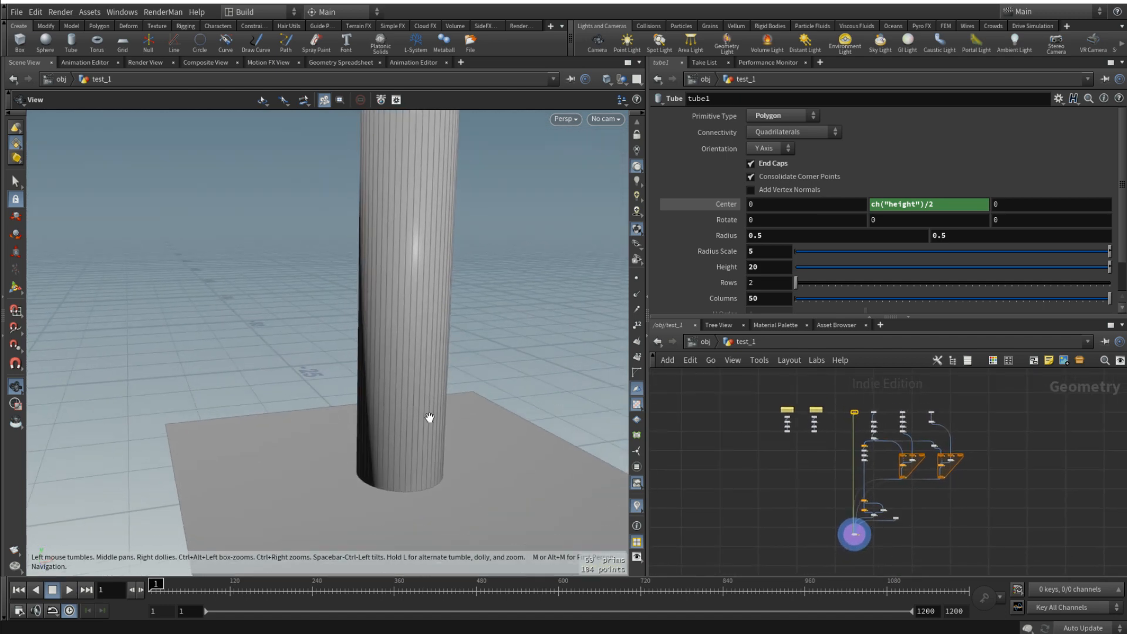
pyautogui.moveTo(149, 589); pyautogui.dragTo(238, 583)
pyautogui.moveTo(370, 376); pyautogui.dragTo(418, 297)
pyautogui.moveTo(418, 297); pyautogui.dragTo(438, 322, button='right')
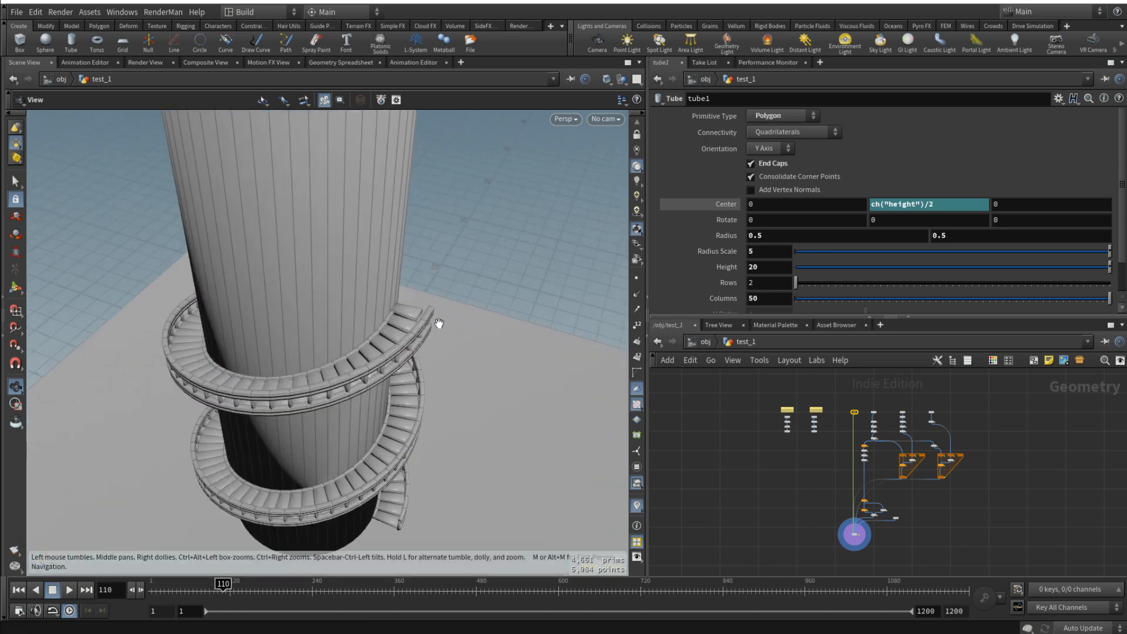
pyautogui.moveTo(438, 322); pyautogui.dragTo(500, 390, button='middle')
# - Display only the steps loop through foreach_end1 and play its growth animation from frame 1
pyautogui.scroll(5, 897, 490)
pyautogui.click(931, 431)
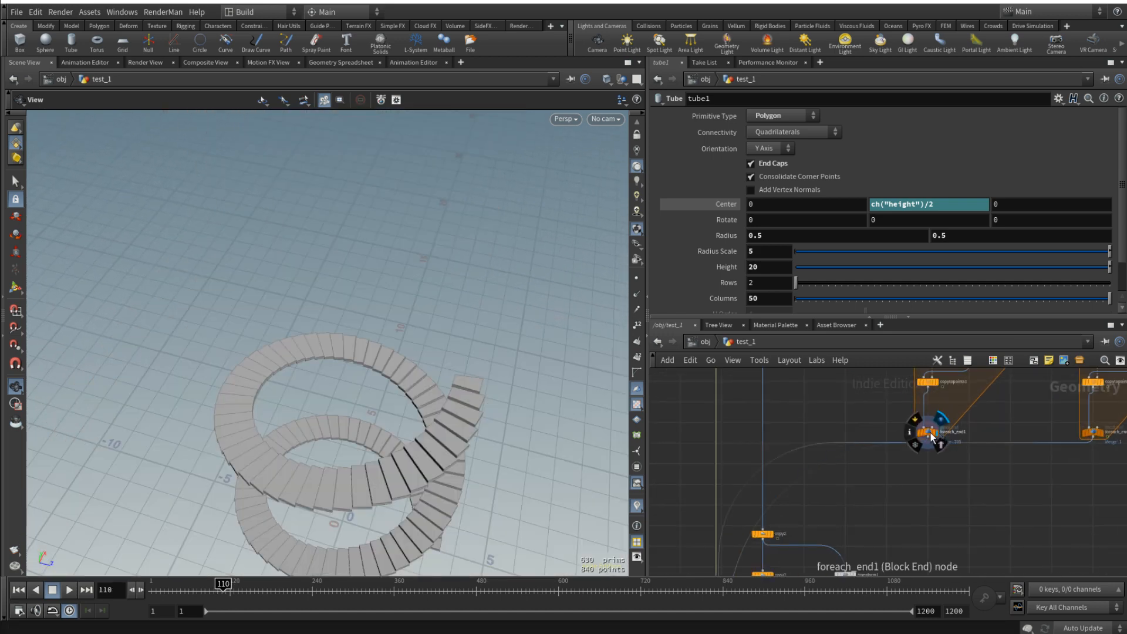
pyautogui.moveTo(213, 578); pyautogui.dragTo(151, 587)
pyautogui.click(72, 591)
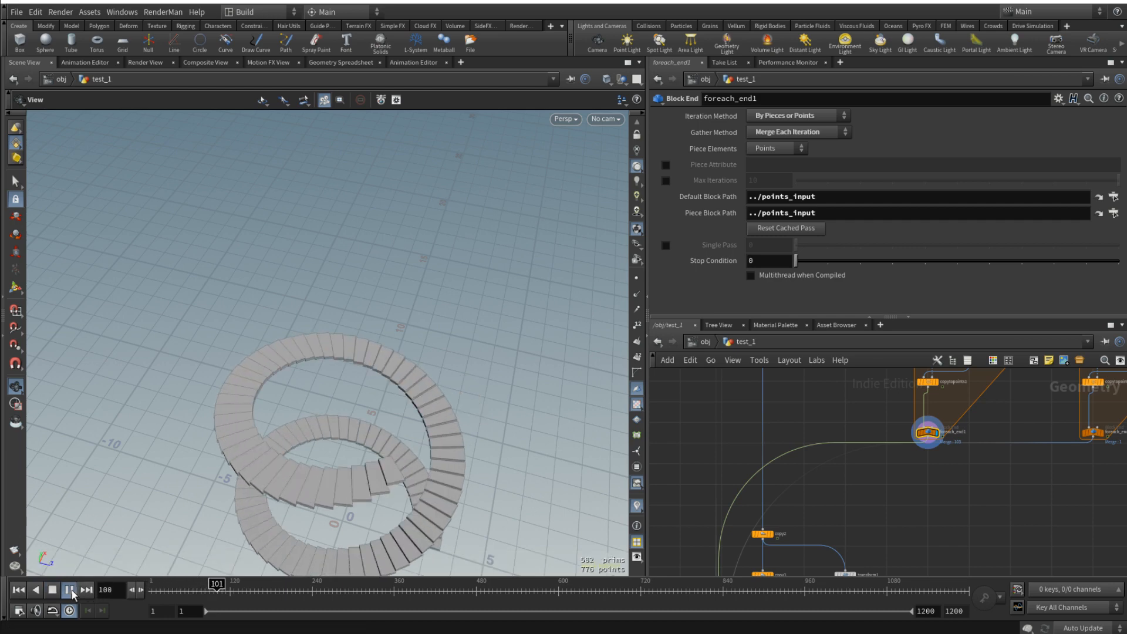
pyautogui.click(71, 591)
# - Try timeshift1's Frame expression as $F-detail("../loopdata", "iteration", 0)*2 and play the steps from frame 1
pyautogui.moveTo(1026, 414); pyautogui.dragTo(991, 488, button='middle')
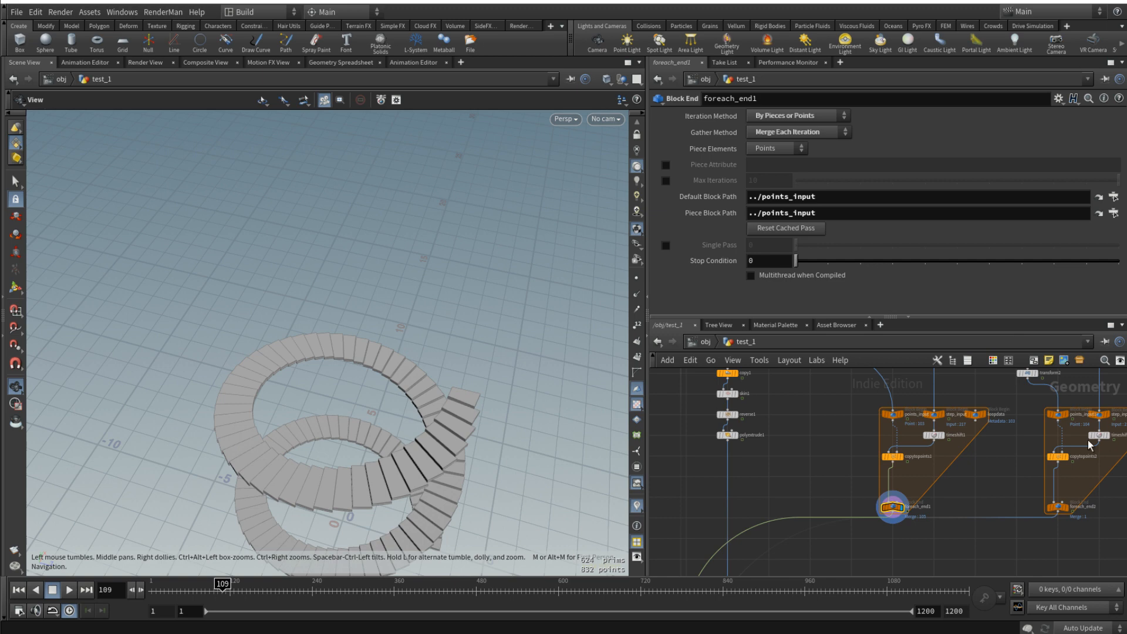
pyautogui.click(939, 436)
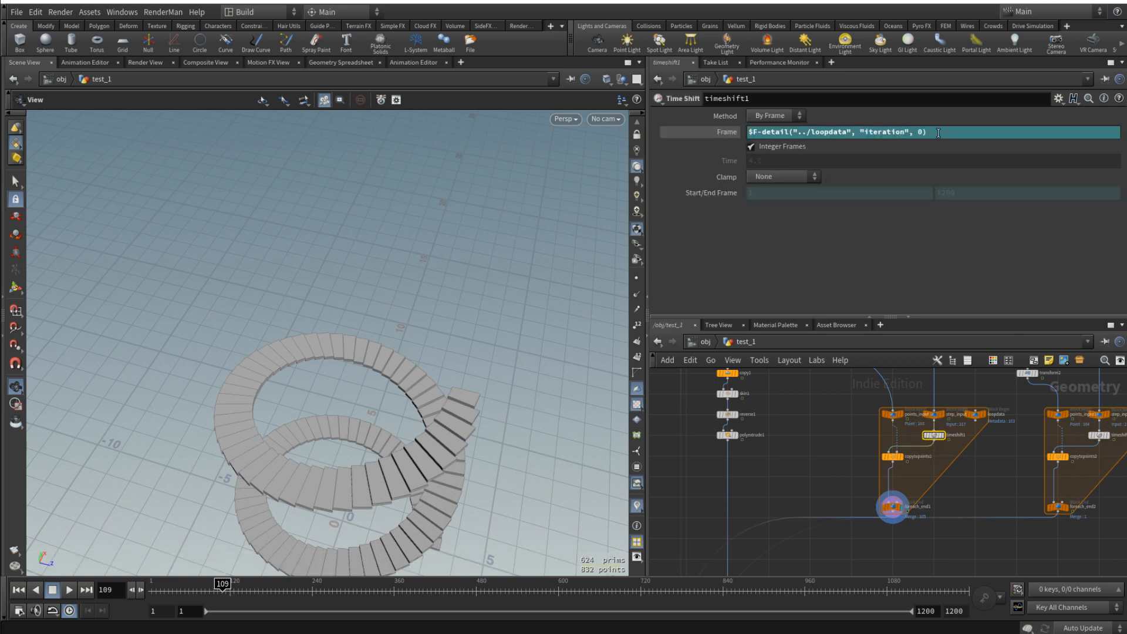
pyautogui.click(942, 133)
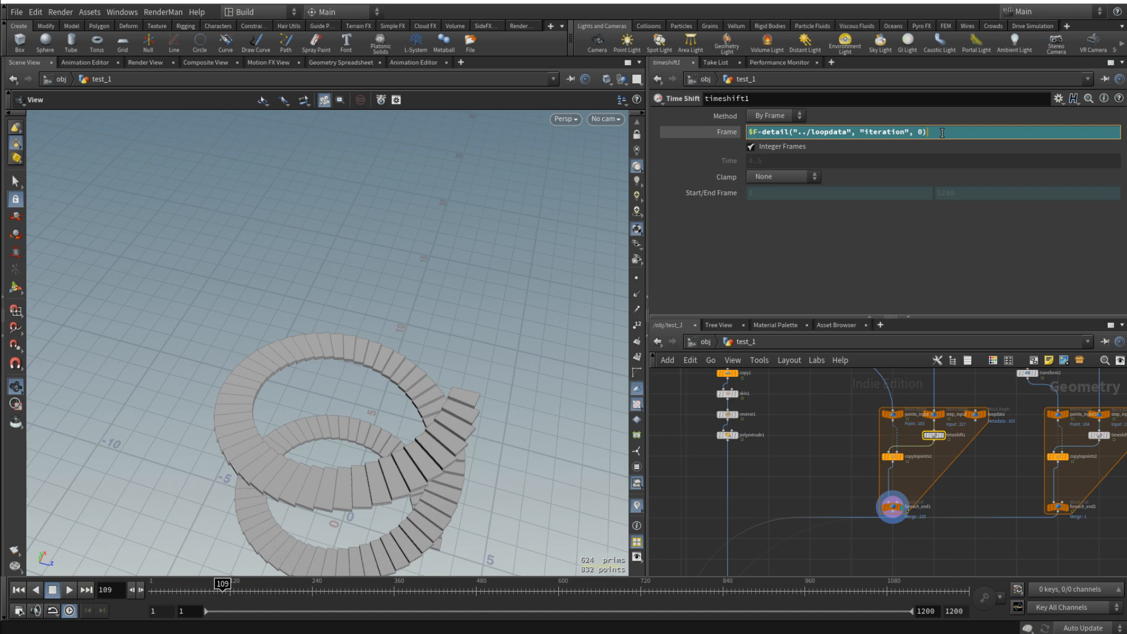
pyautogui.press('Return')
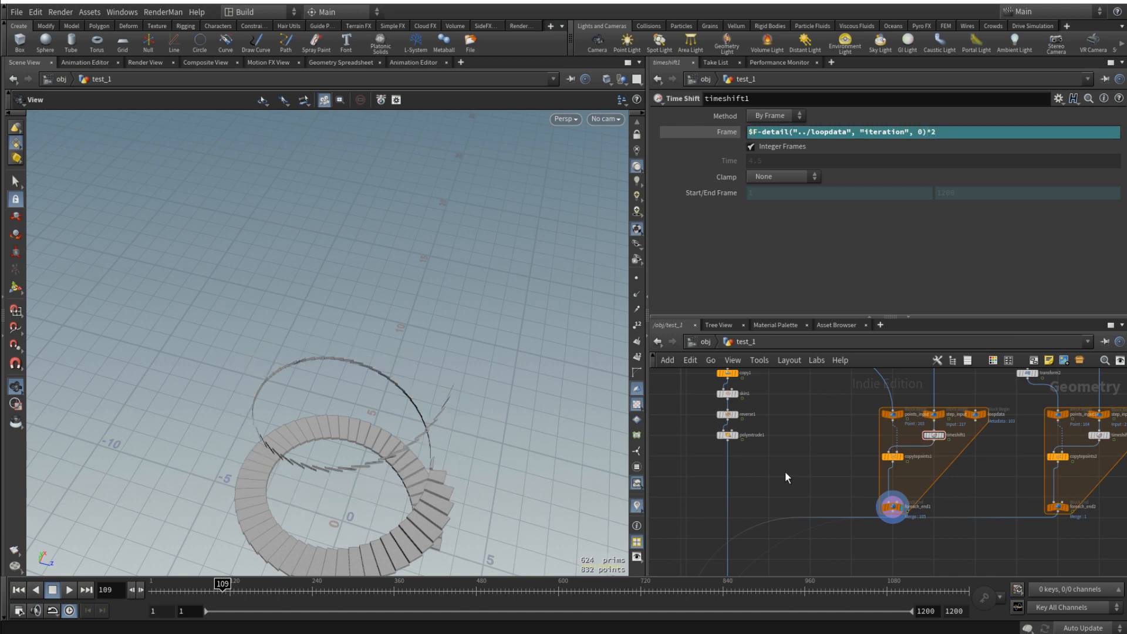
pyautogui.click(18, 590)
pyautogui.click(68, 590)
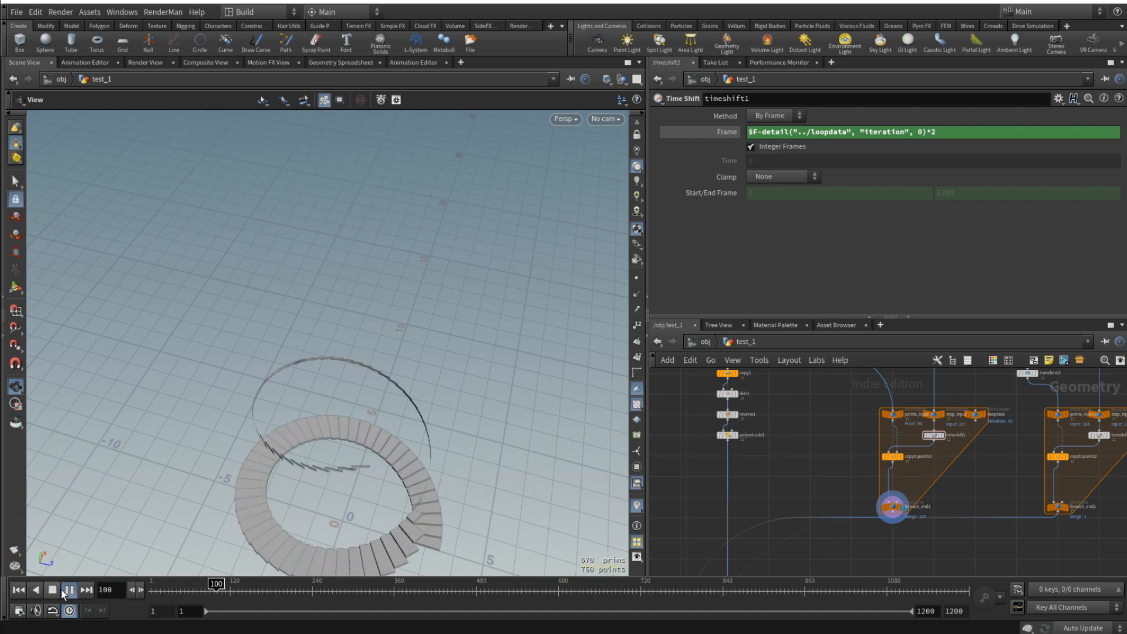
pyautogui.click(62, 590)
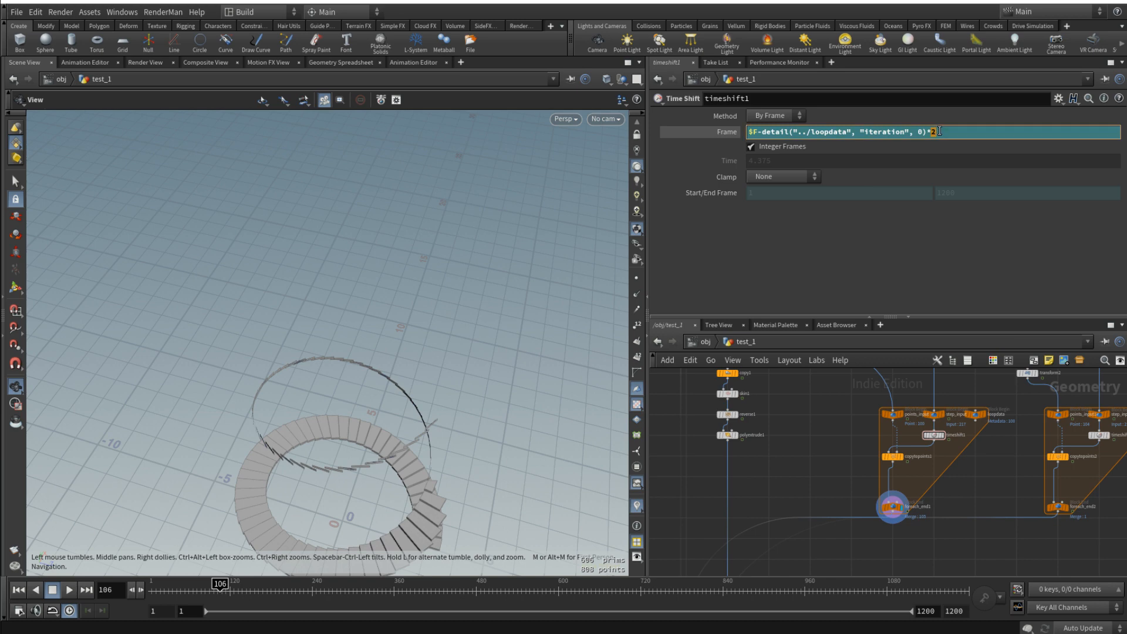
# - Set the iteration multiplier in timeshift1's Frame expression to 1.5 and return to frame 1
pyautogui.press('Return')
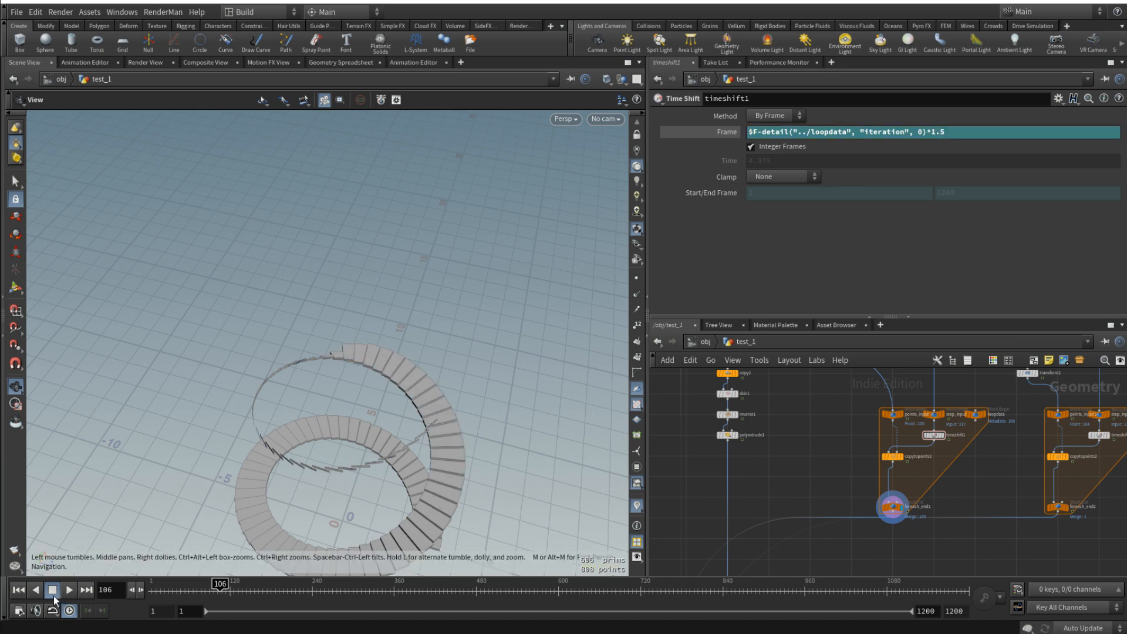
pyautogui.click(19, 590)
# - Display merge1 again and frame the whole tower on its floor
pyautogui.moveTo(860, 509); pyautogui.dragTo(921, 330, button='middle')
pyautogui.moveTo(865, 551); pyautogui.dragTo(894, 454, button='middle')
pyautogui.scroll(1, 797, 478)
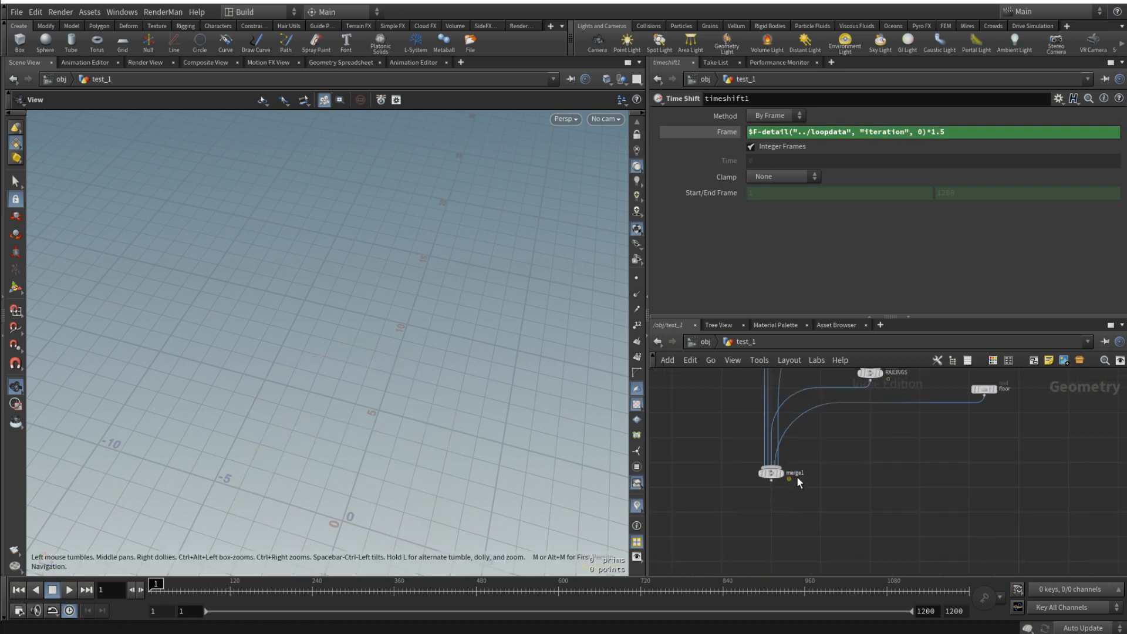
pyautogui.scroll(2, 797, 477)
pyautogui.click(775, 472)
pyautogui.click(760, 472)
pyautogui.press('f')
pyautogui.moveTo(365, 471); pyautogui.dragTo(353, 428)
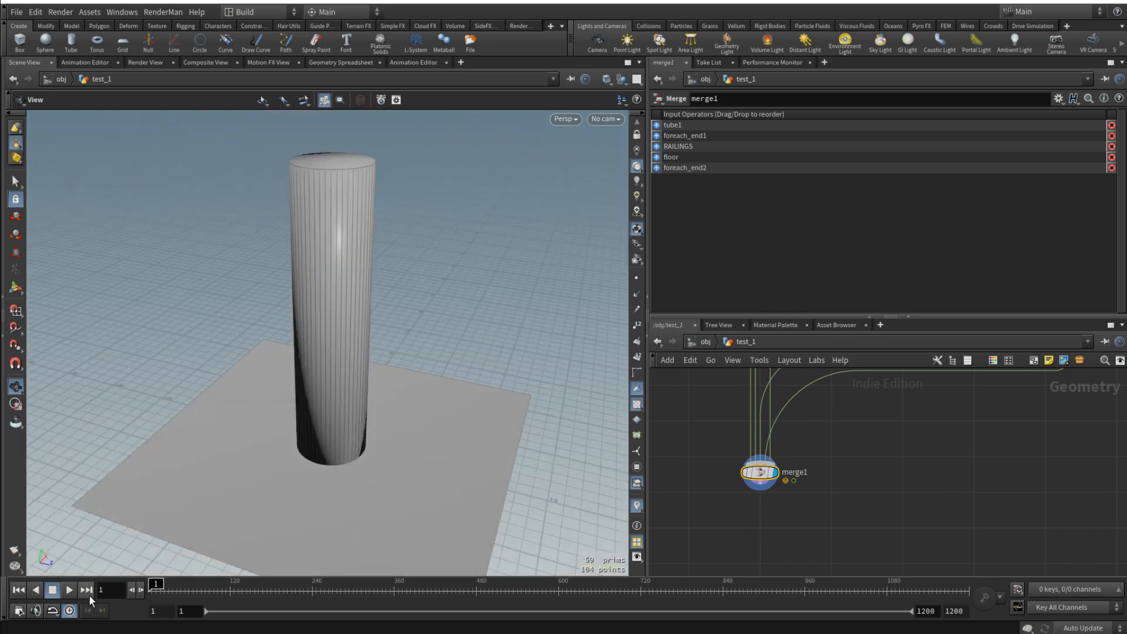
# - Play the complete staircase growth from frame 1 and stop it at frame 227
pyautogui.click(68, 591)
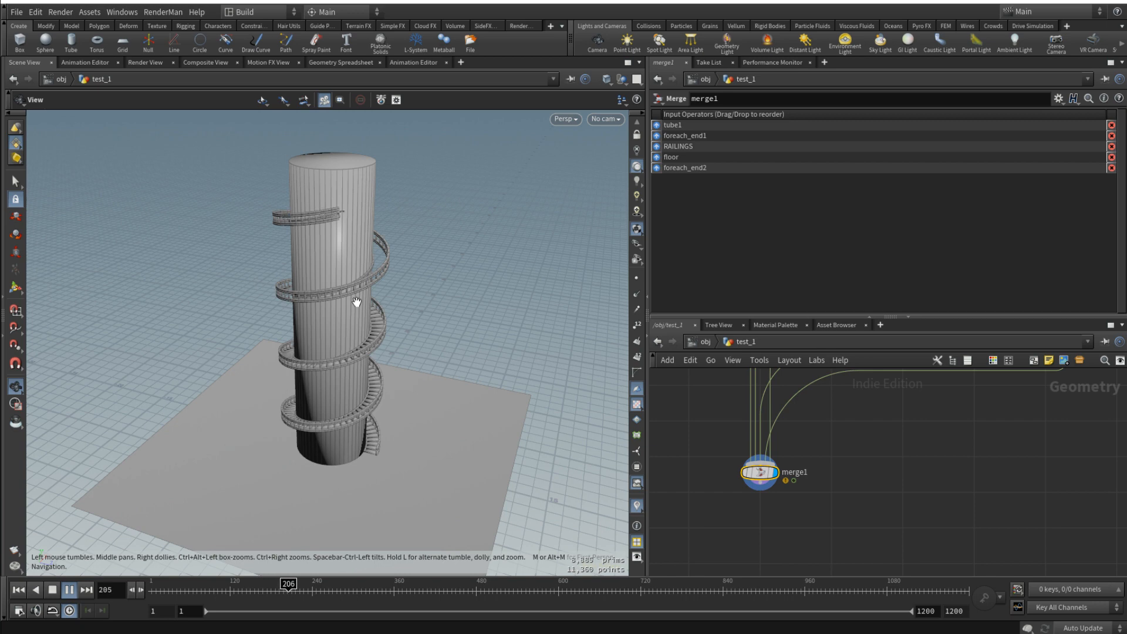
pyautogui.click(63, 593)
pyautogui.scroll(-6, 925, 481)
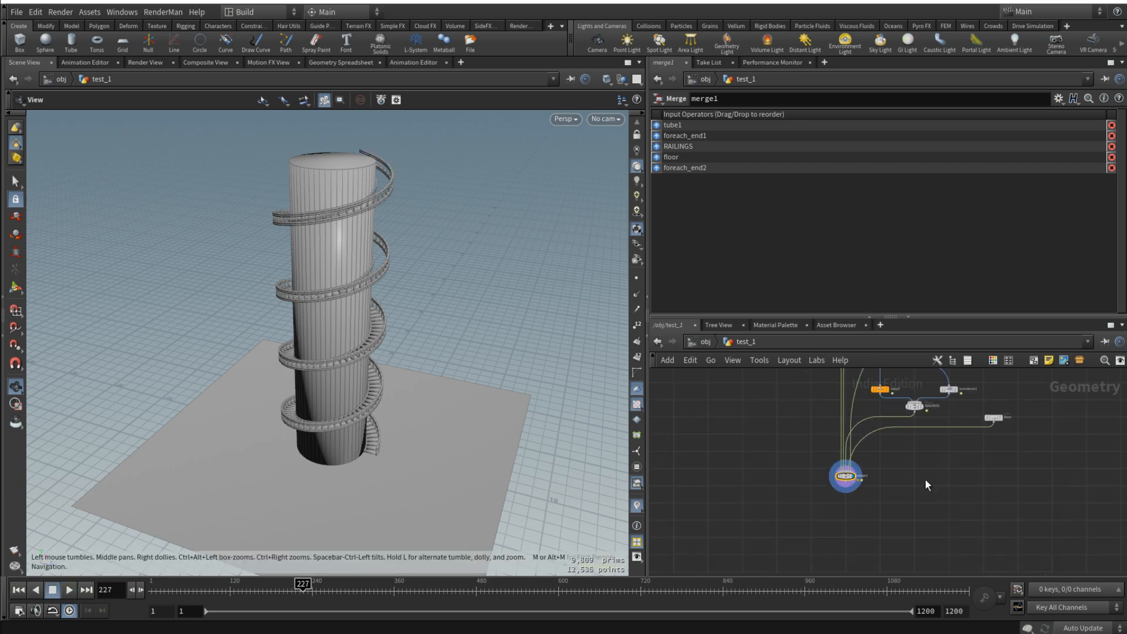
pyautogui.moveTo(926, 480); pyautogui.dragTo(939, 532, button='middle')
# - Scrub to frame 423 and examine the spiral staircase from several angles
pyautogui.moveTo(377, 240); pyautogui.dragTo(434, 323)
pyautogui.moveTo(323, 587); pyautogui.dragTo(437, 587)
pyautogui.moveTo(423, 399); pyautogui.dragTo(443, 405)
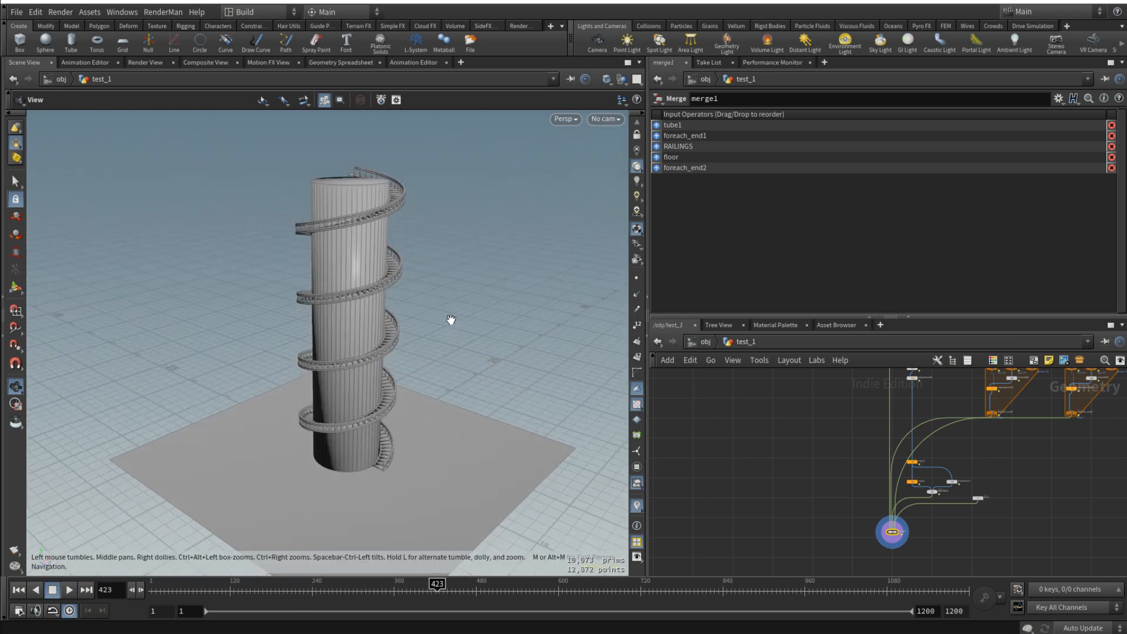
pyautogui.moveTo(330, 298); pyautogui.dragTo(379, 377)
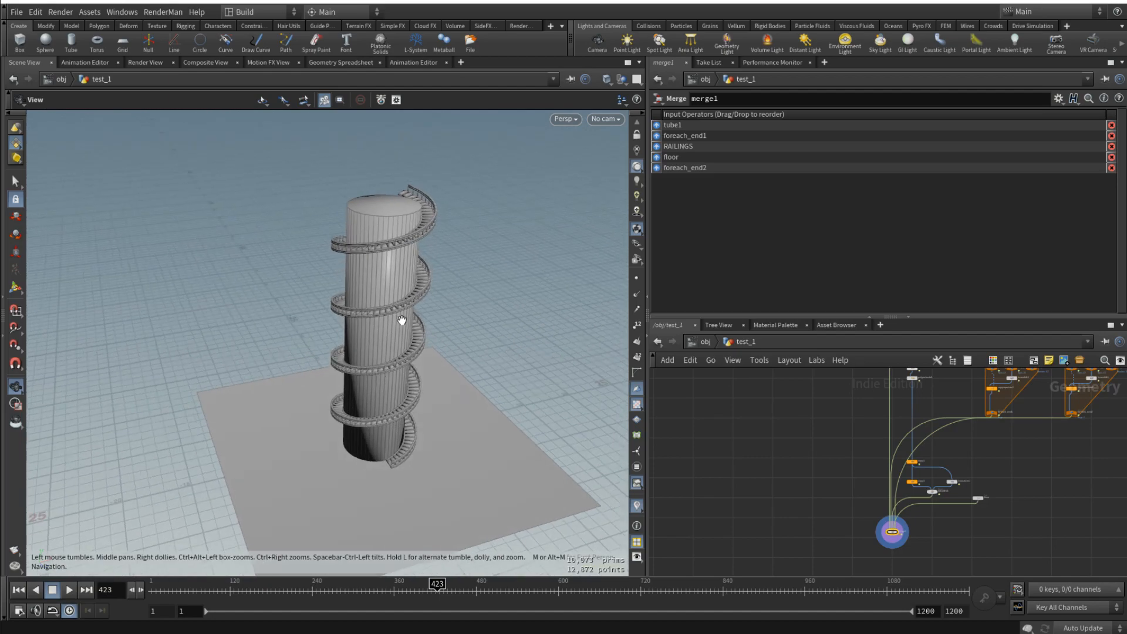
pyautogui.moveTo(402, 320); pyautogui.dragTo(383, 333)
pyautogui.scroll(3, 388, 328)
pyautogui.scroll(-3, 411, 341)
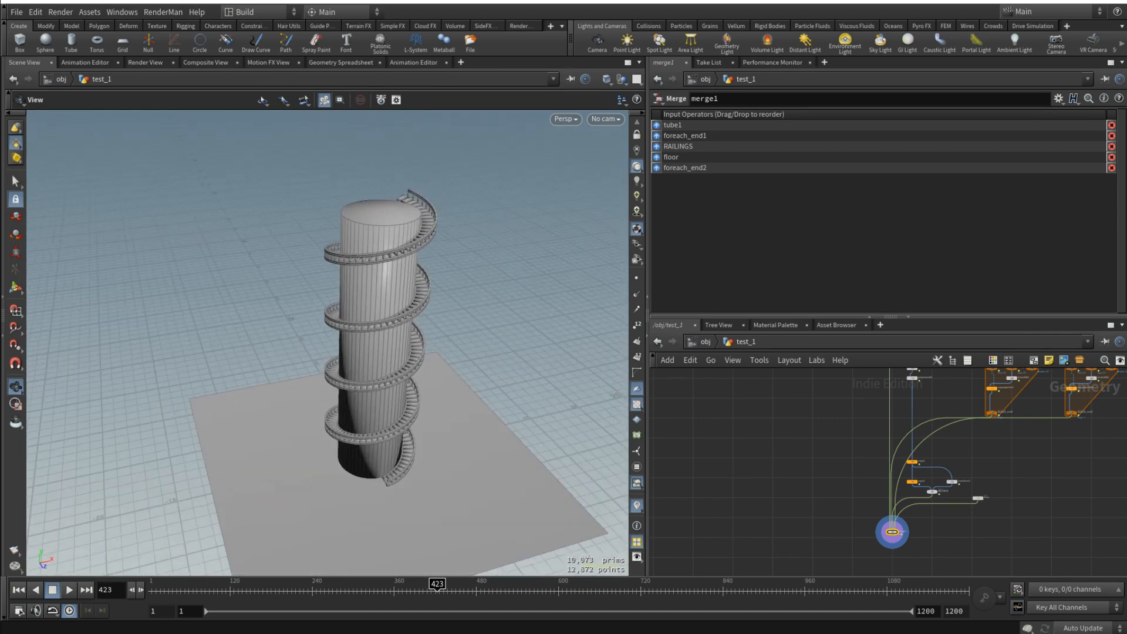